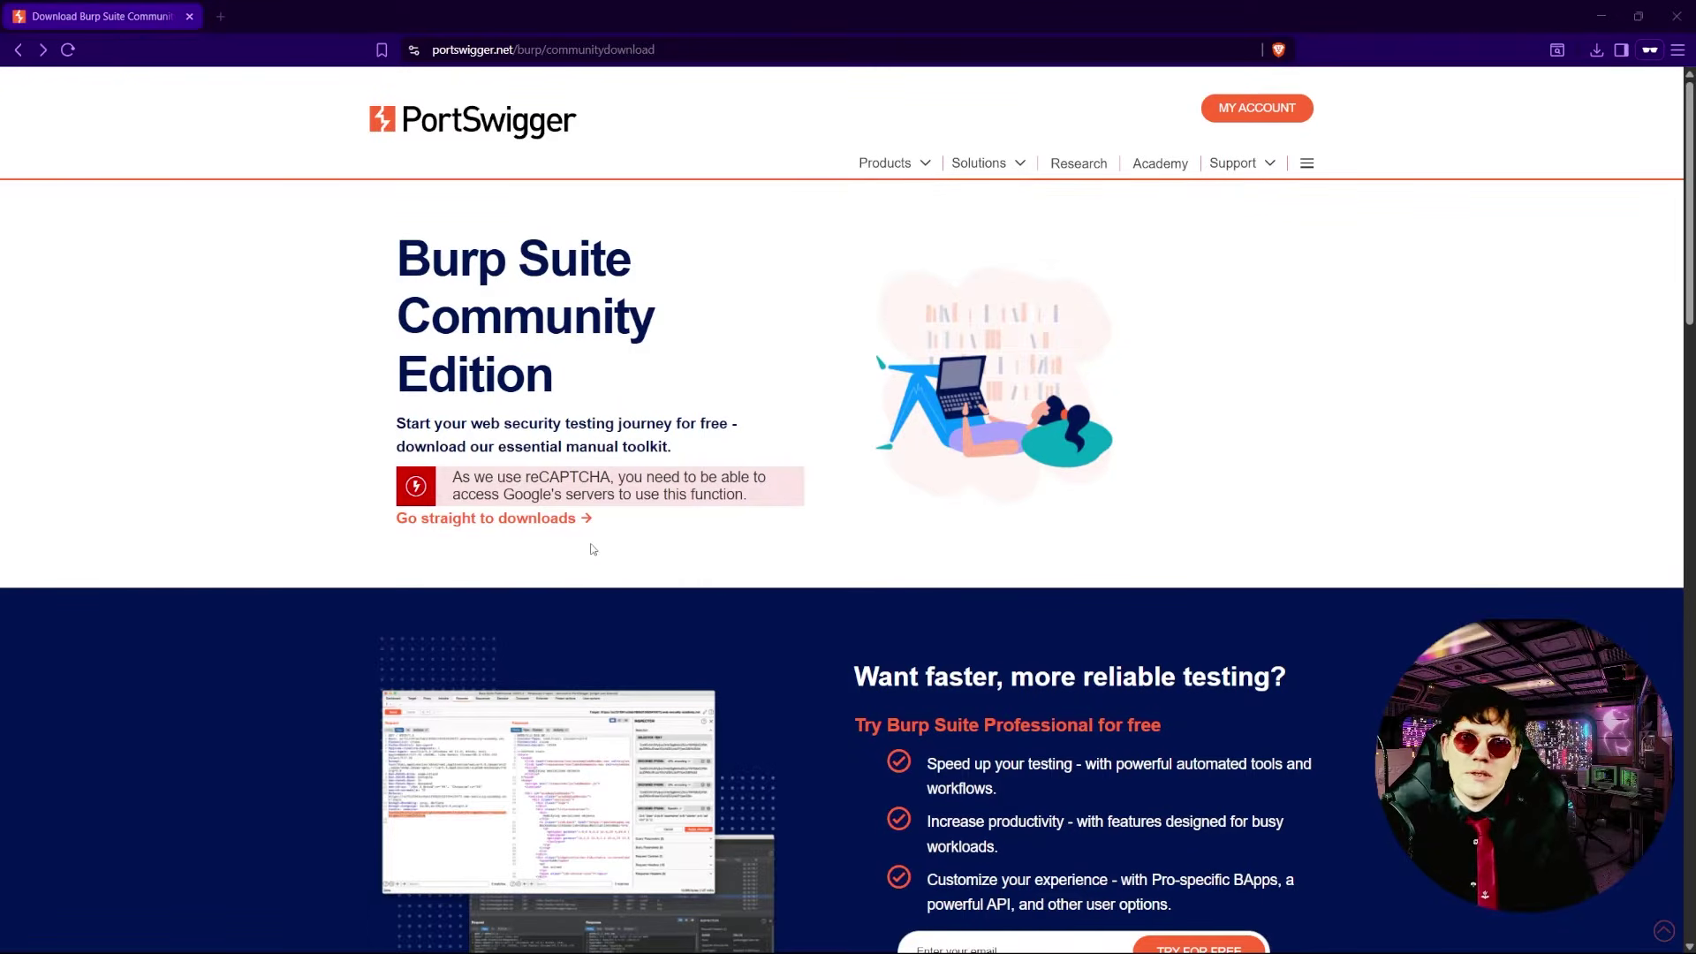
# - Download the Community Edition Windows (x64) installer burpsuite_community_windows-x64_v2025_6_5.exe to Downloads
pyautogui.click(519, 519)
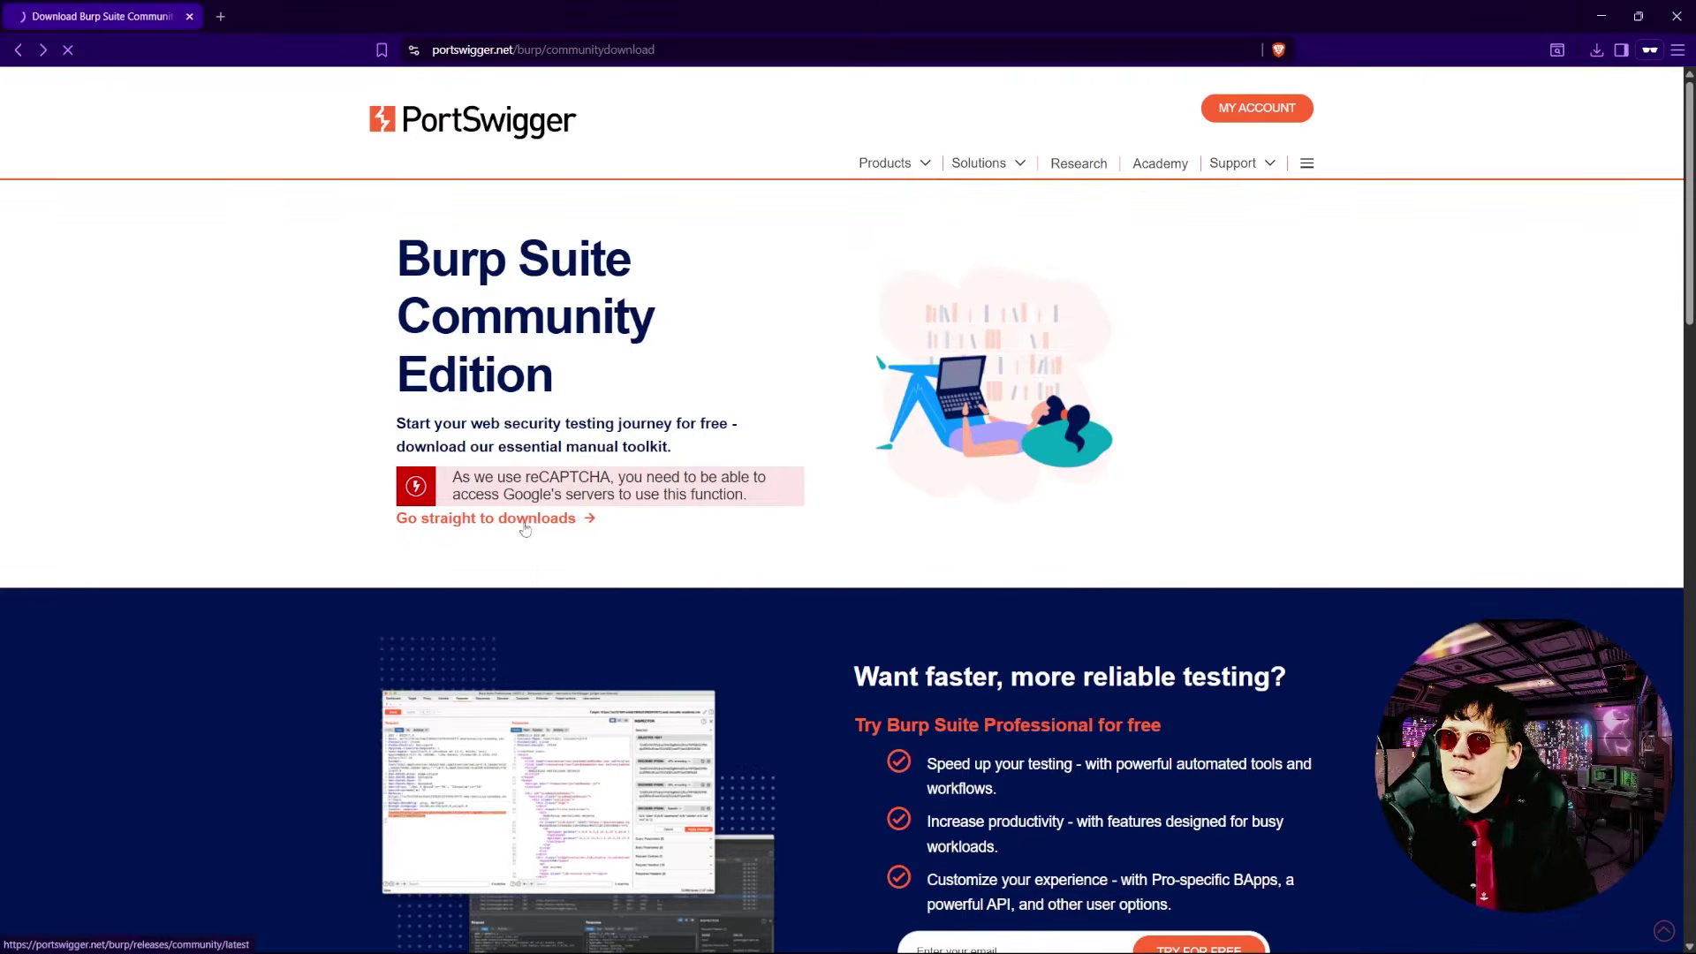
pyautogui.click(482, 344)
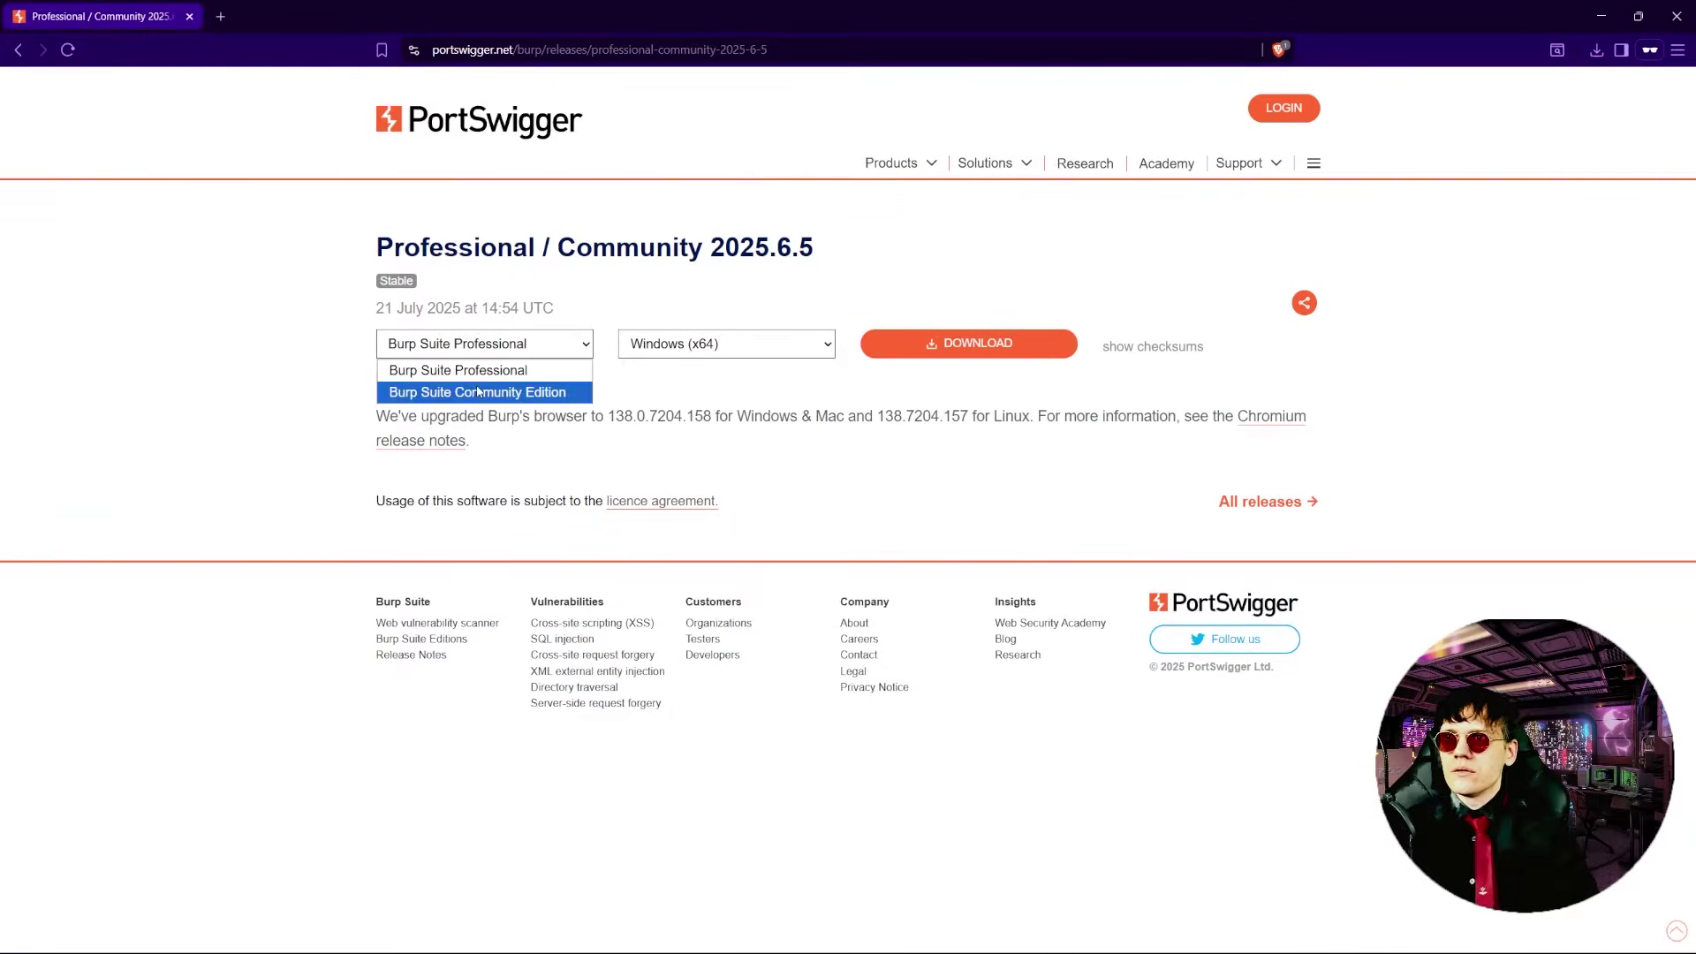
pyautogui.click(478, 393)
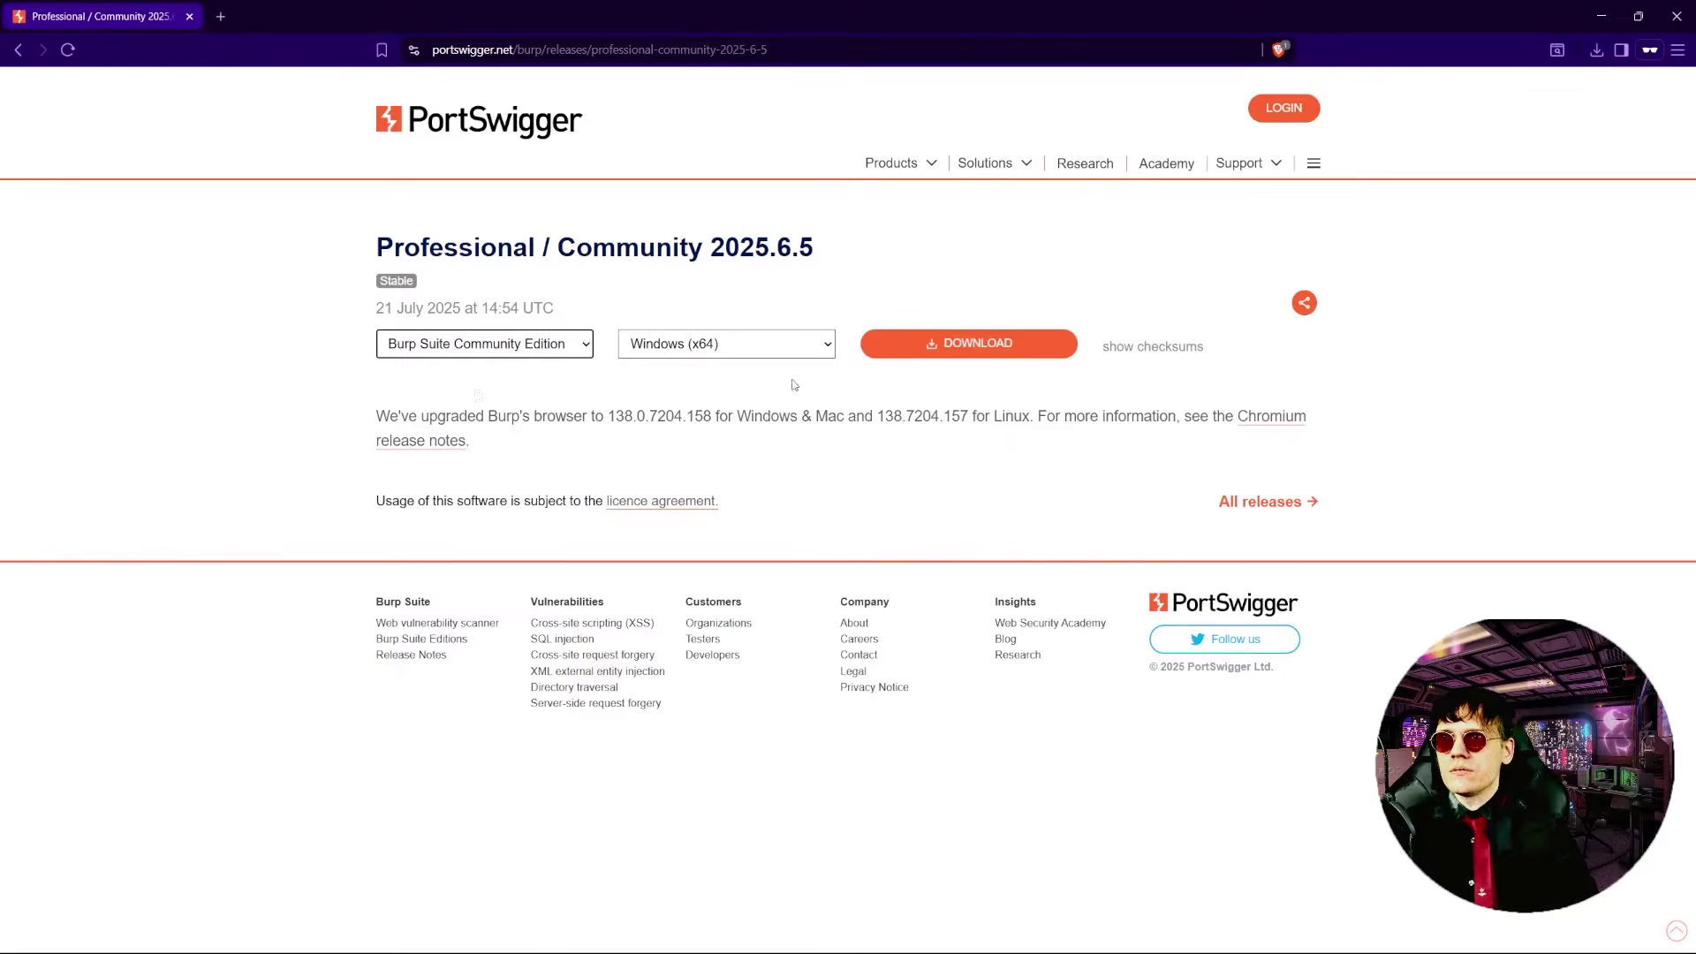
pyautogui.click(718, 348)
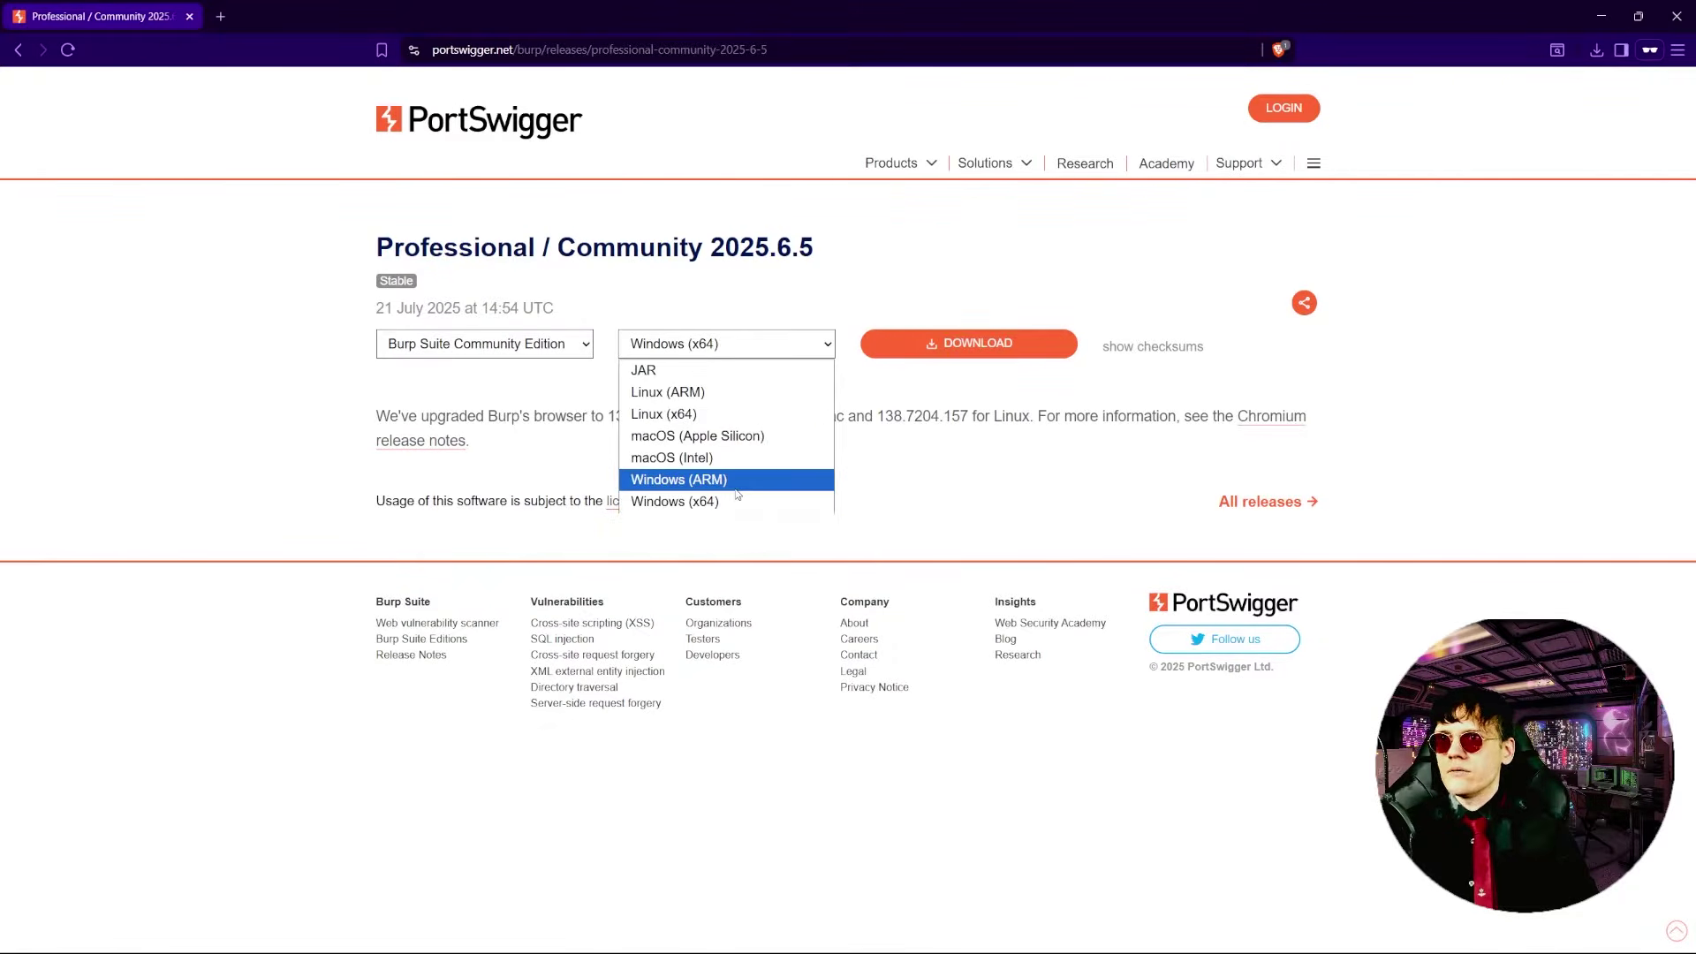
pyautogui.click(1199, 433)
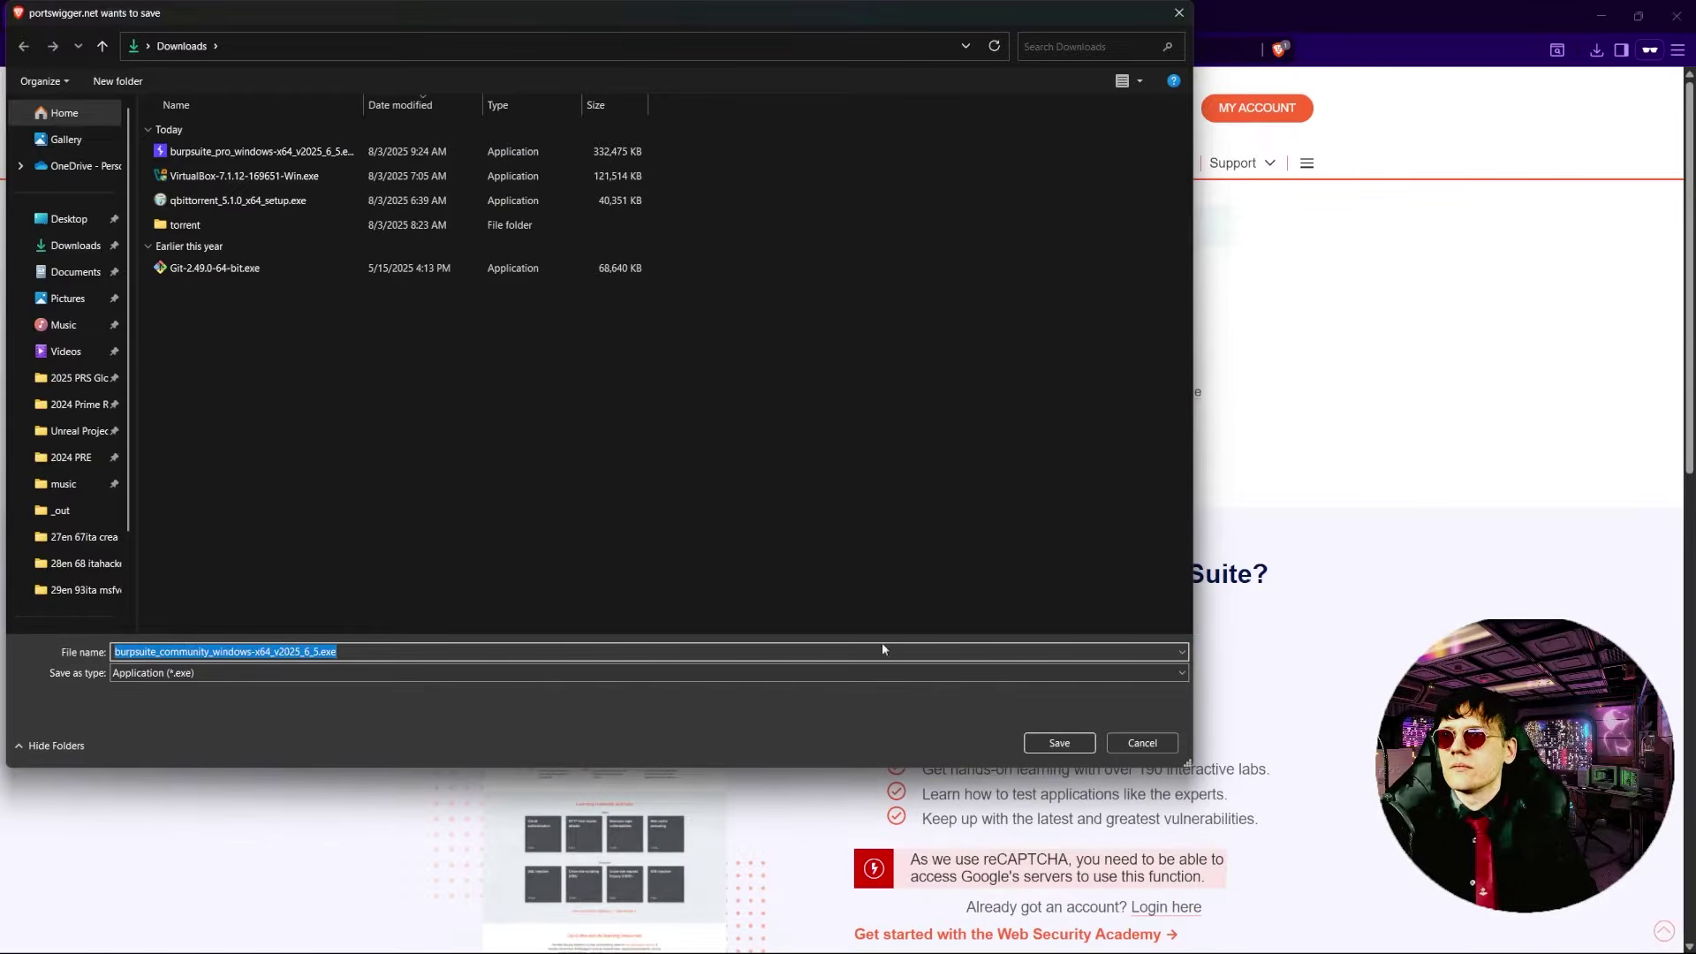
pyautogui.click(1059, 744)
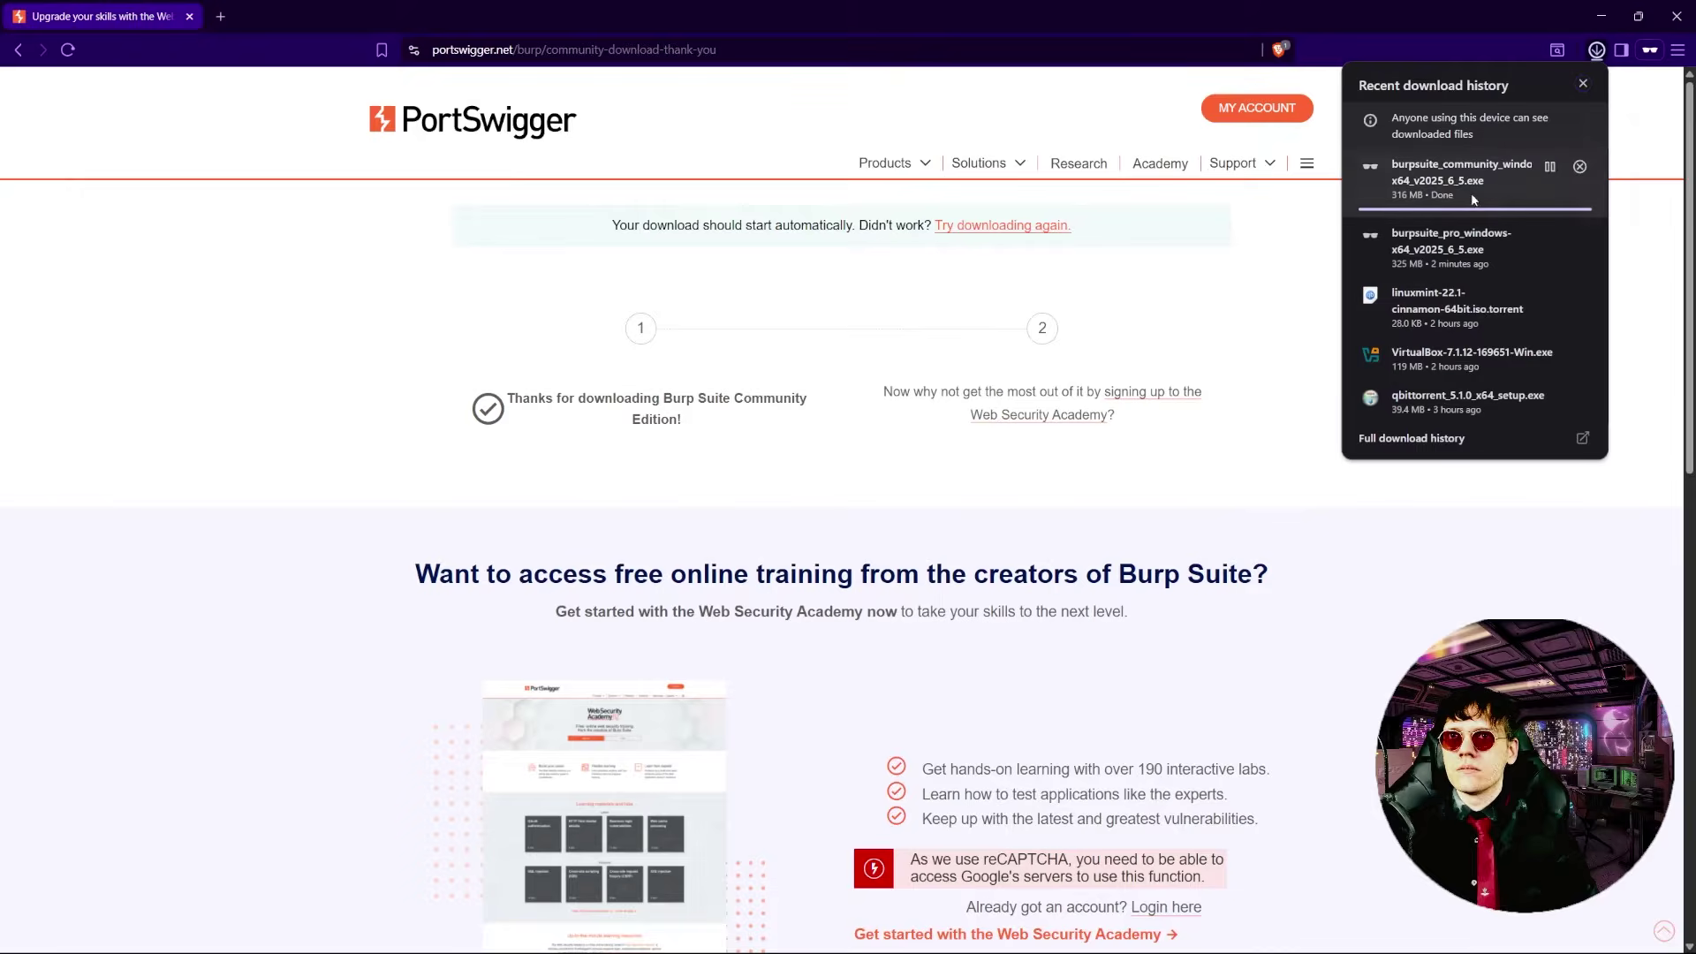
# - Run the downloaded installer, keep the default folder and Start Menu settings, and finish setup
pyautogui.click(1452, 177)
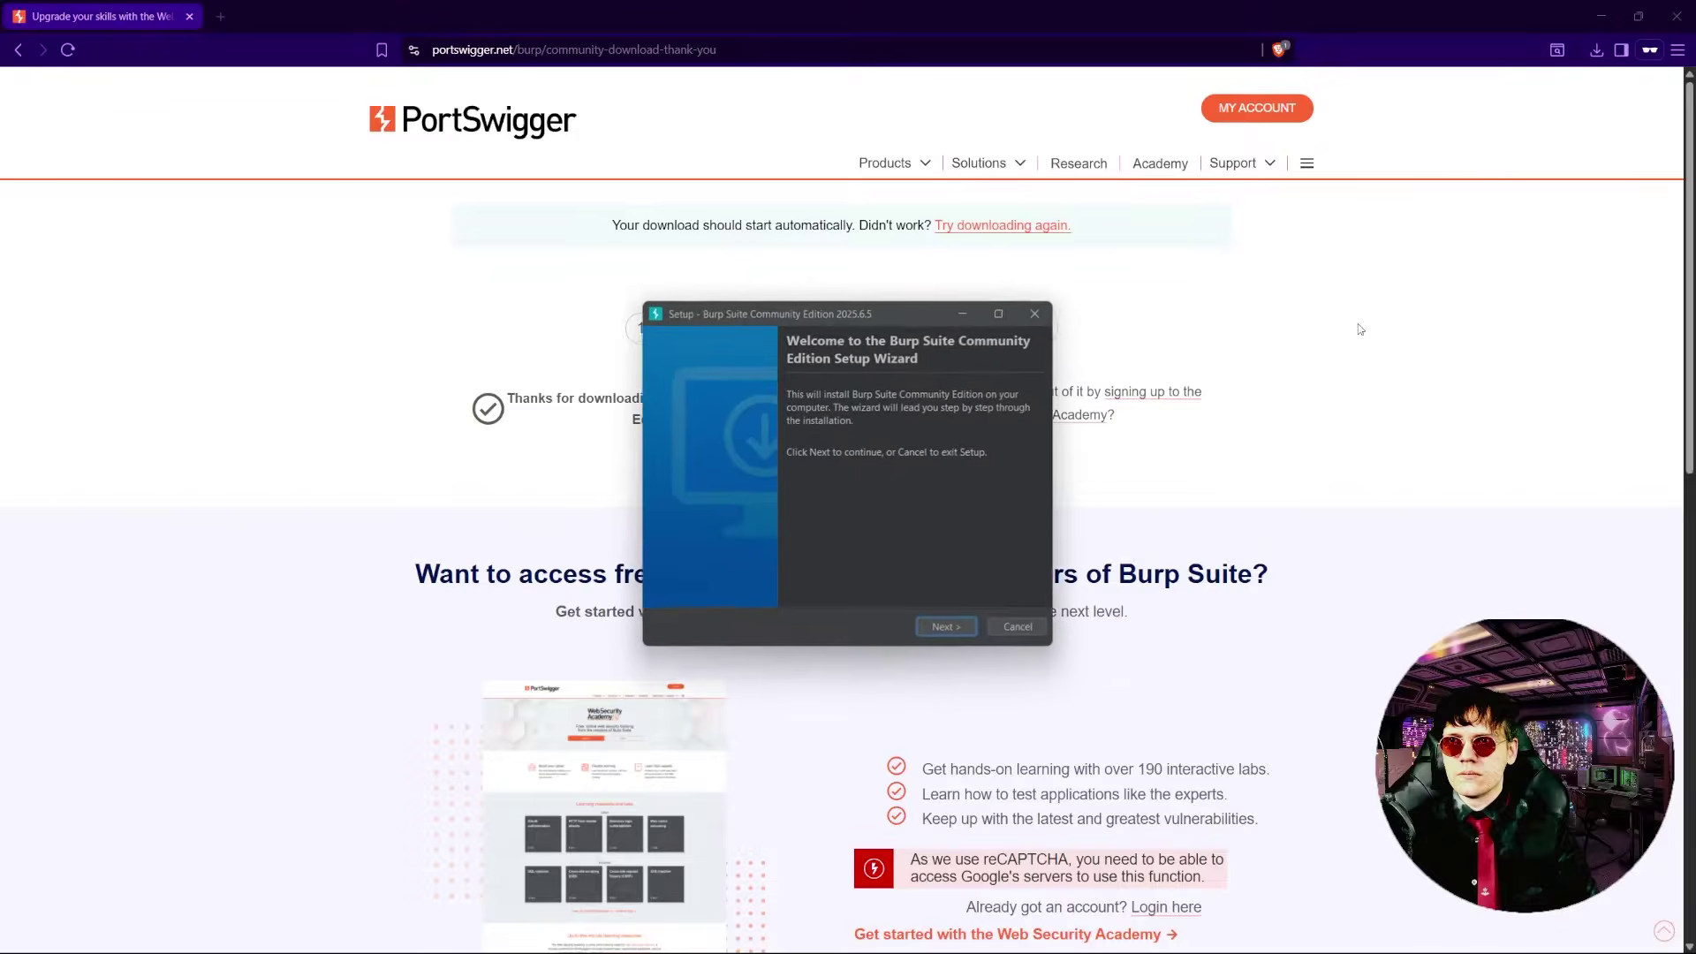
pyautogui.click(954, 629)
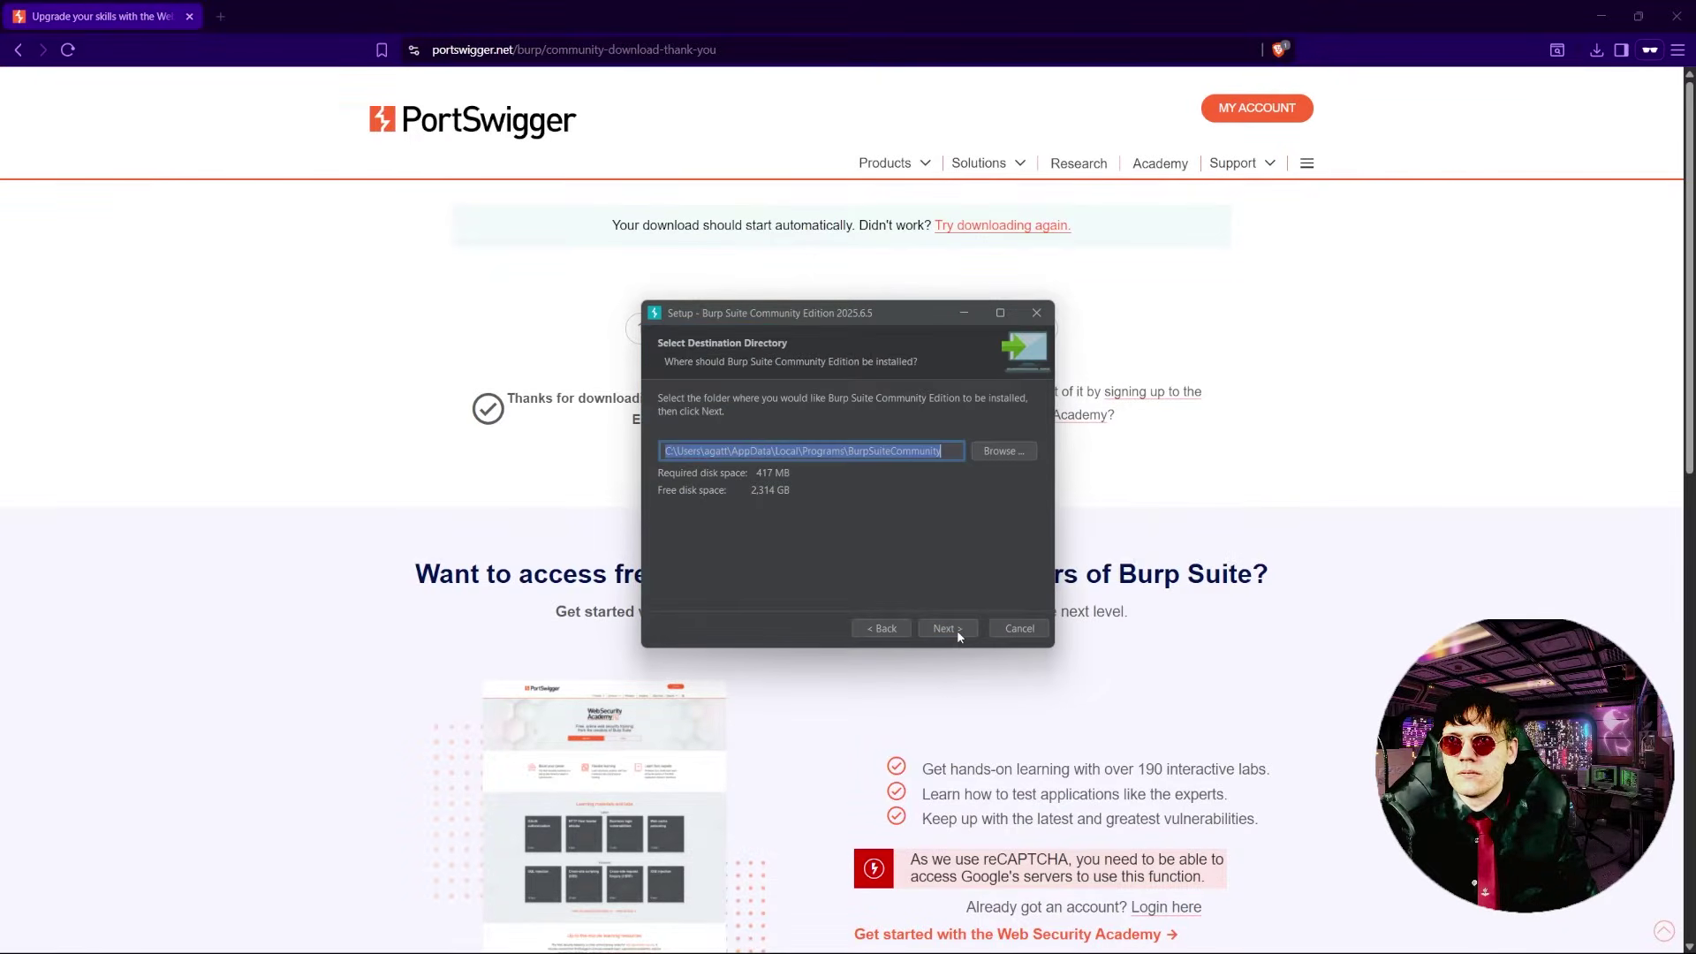
pyautogui.click(957, 628)
pyautogui.click(956, 628)
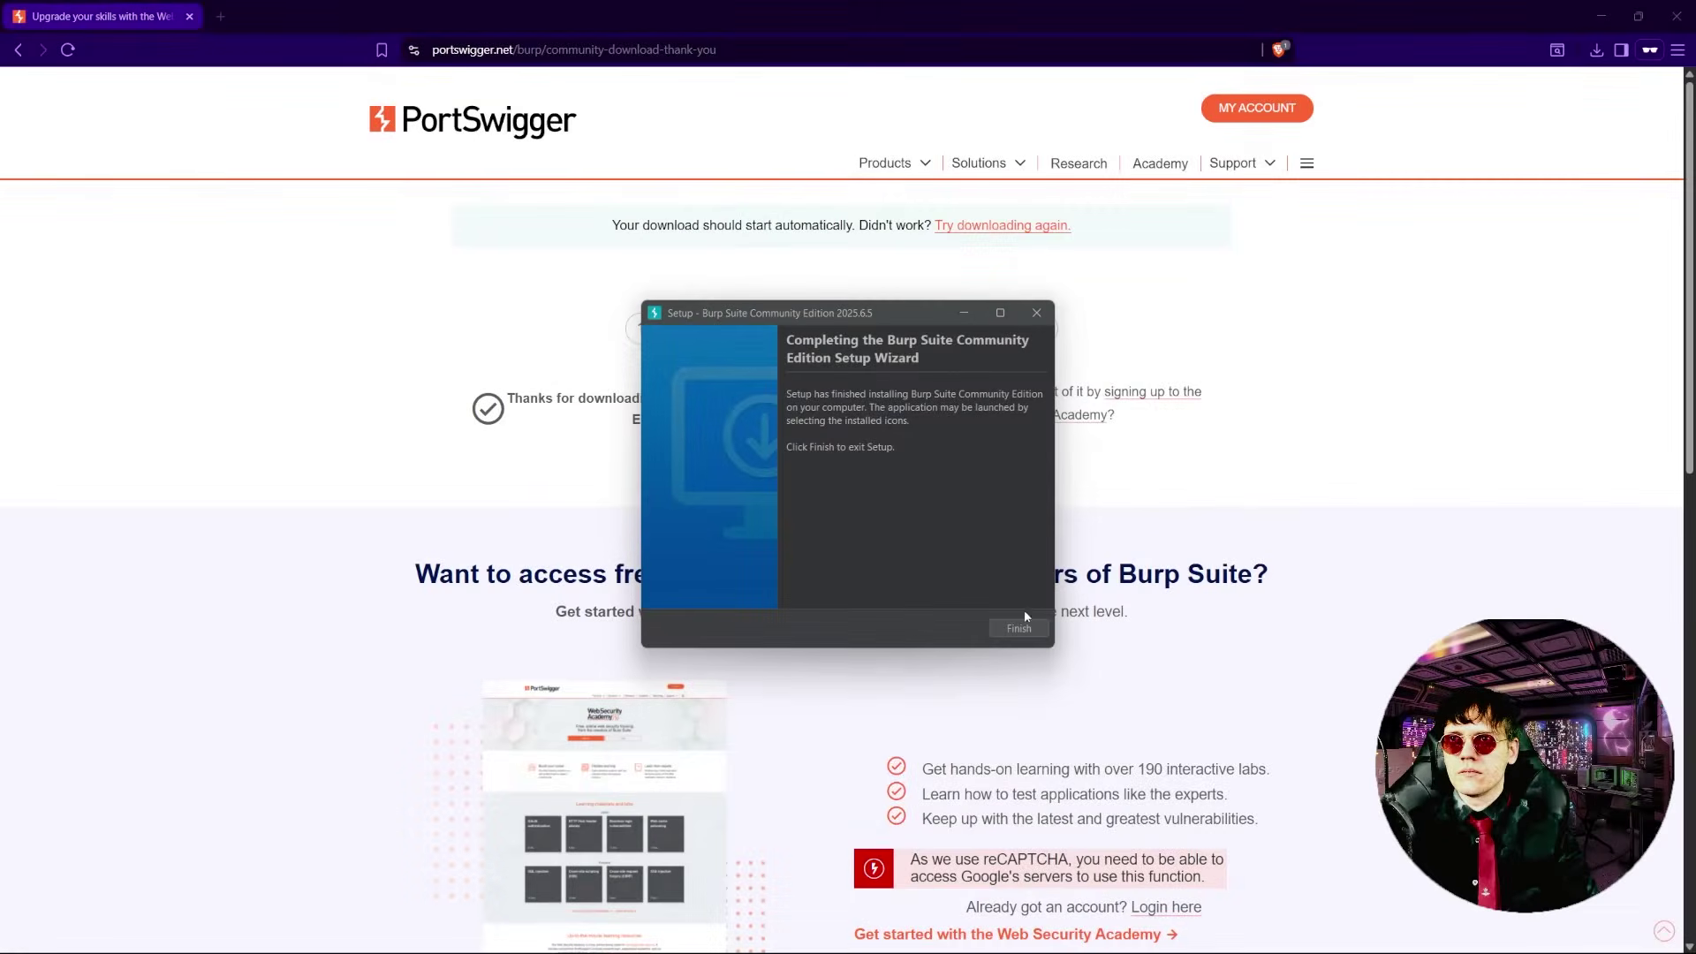
pyautogui.click(1020, 628)
pyautogui.press('super')
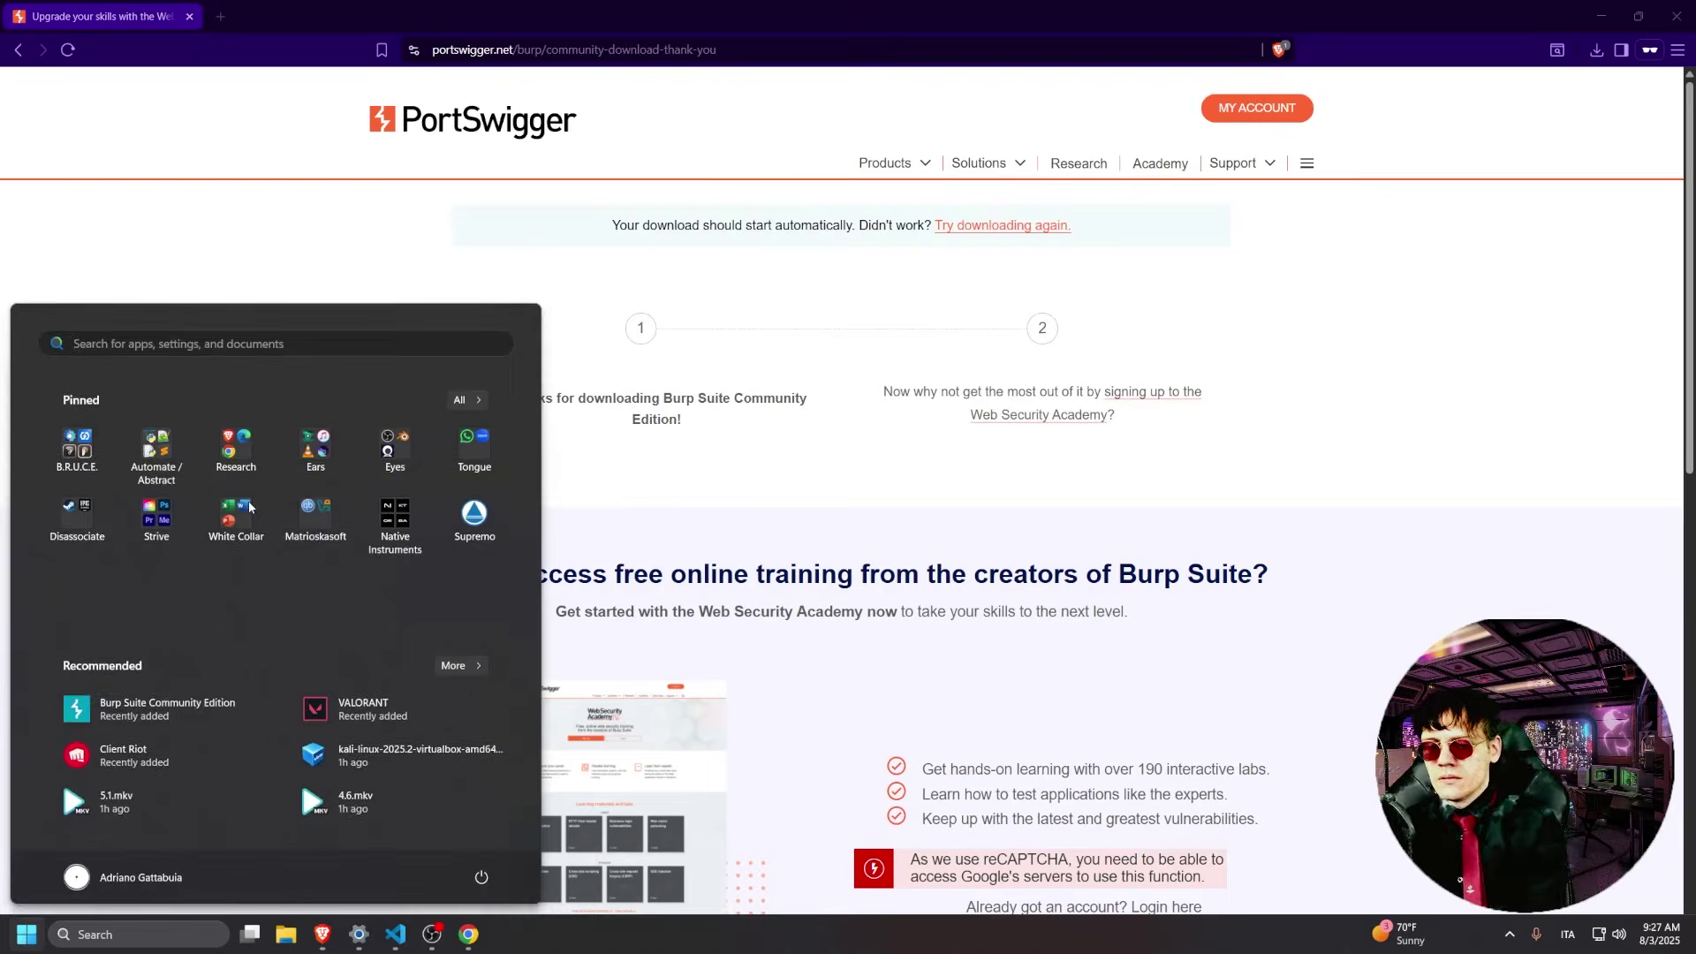
# - Launch Burp from a 'burp' Start search, accept the terms, and start a temporary in-memory project
pyautogui.write('burp')
pyautogui.press('Return')
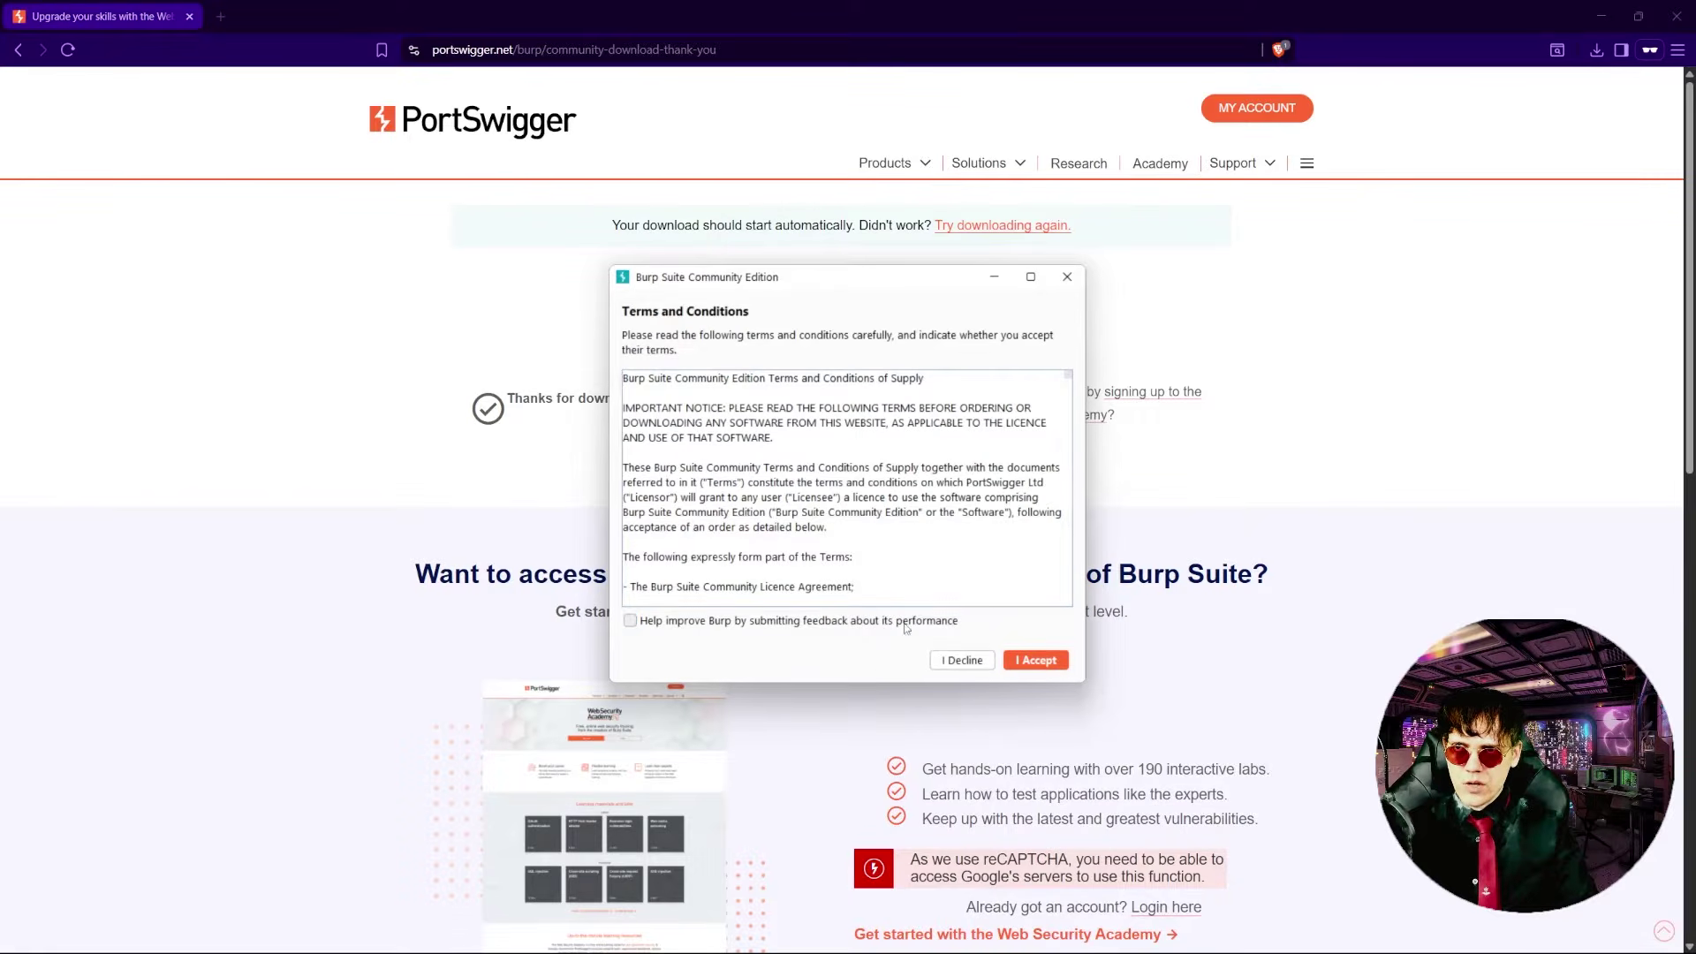
pyautogui.click(1011, 661)
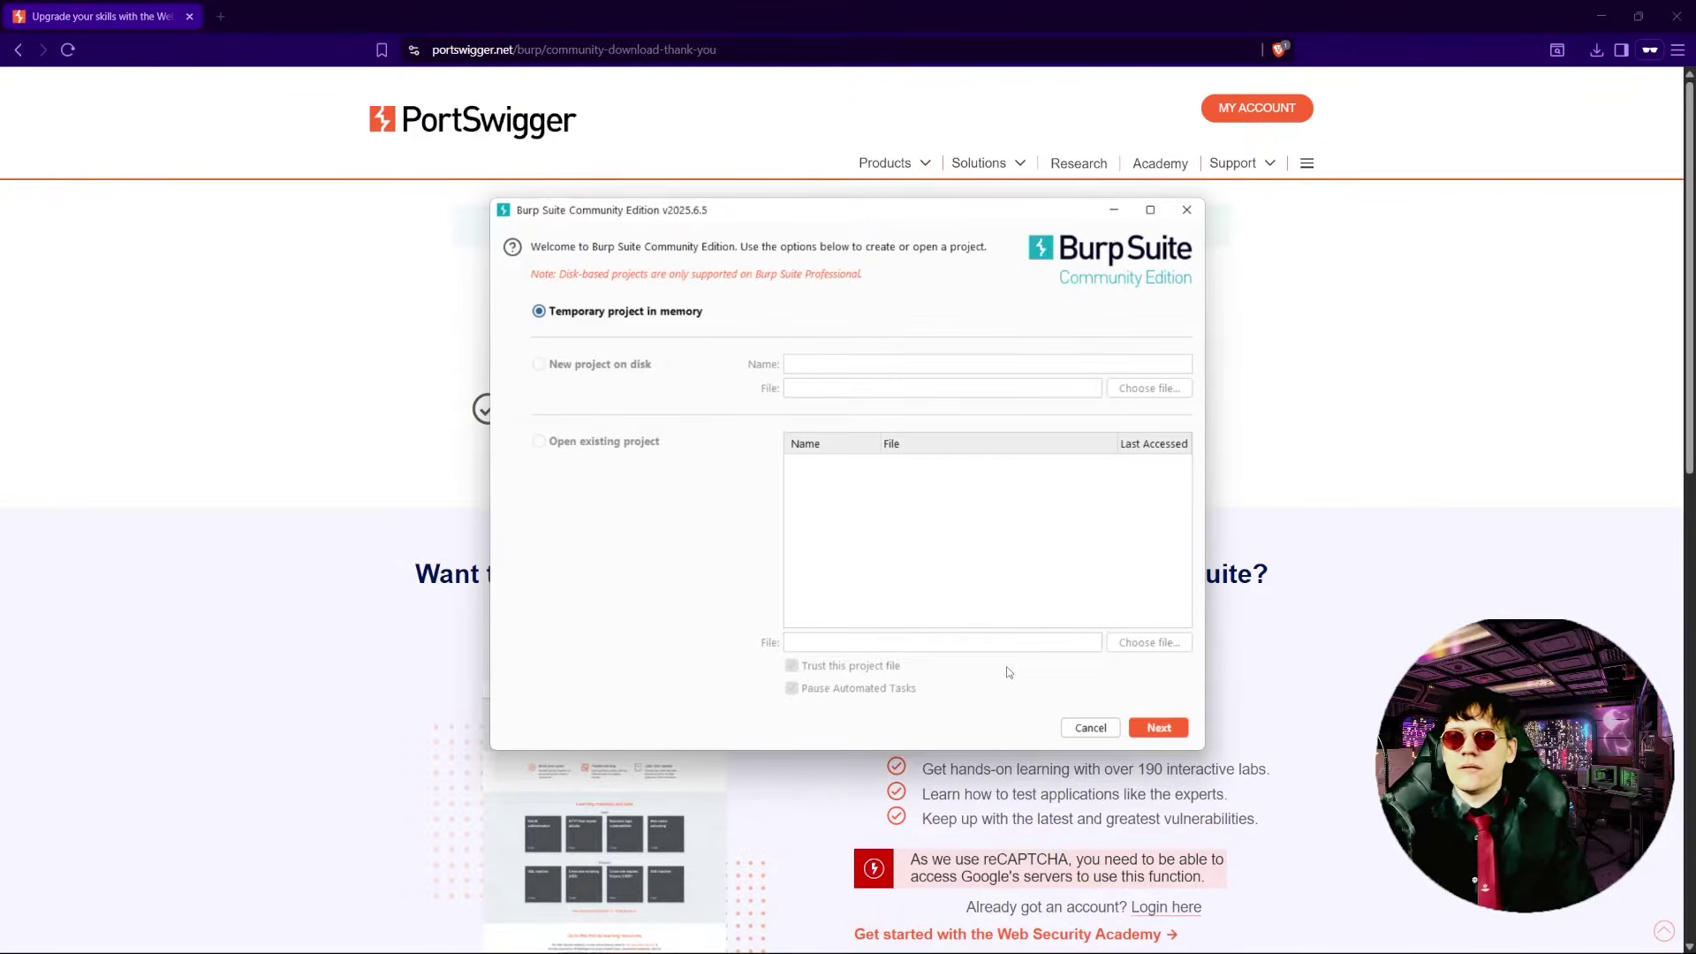
pyautogui.click(1159, 728)
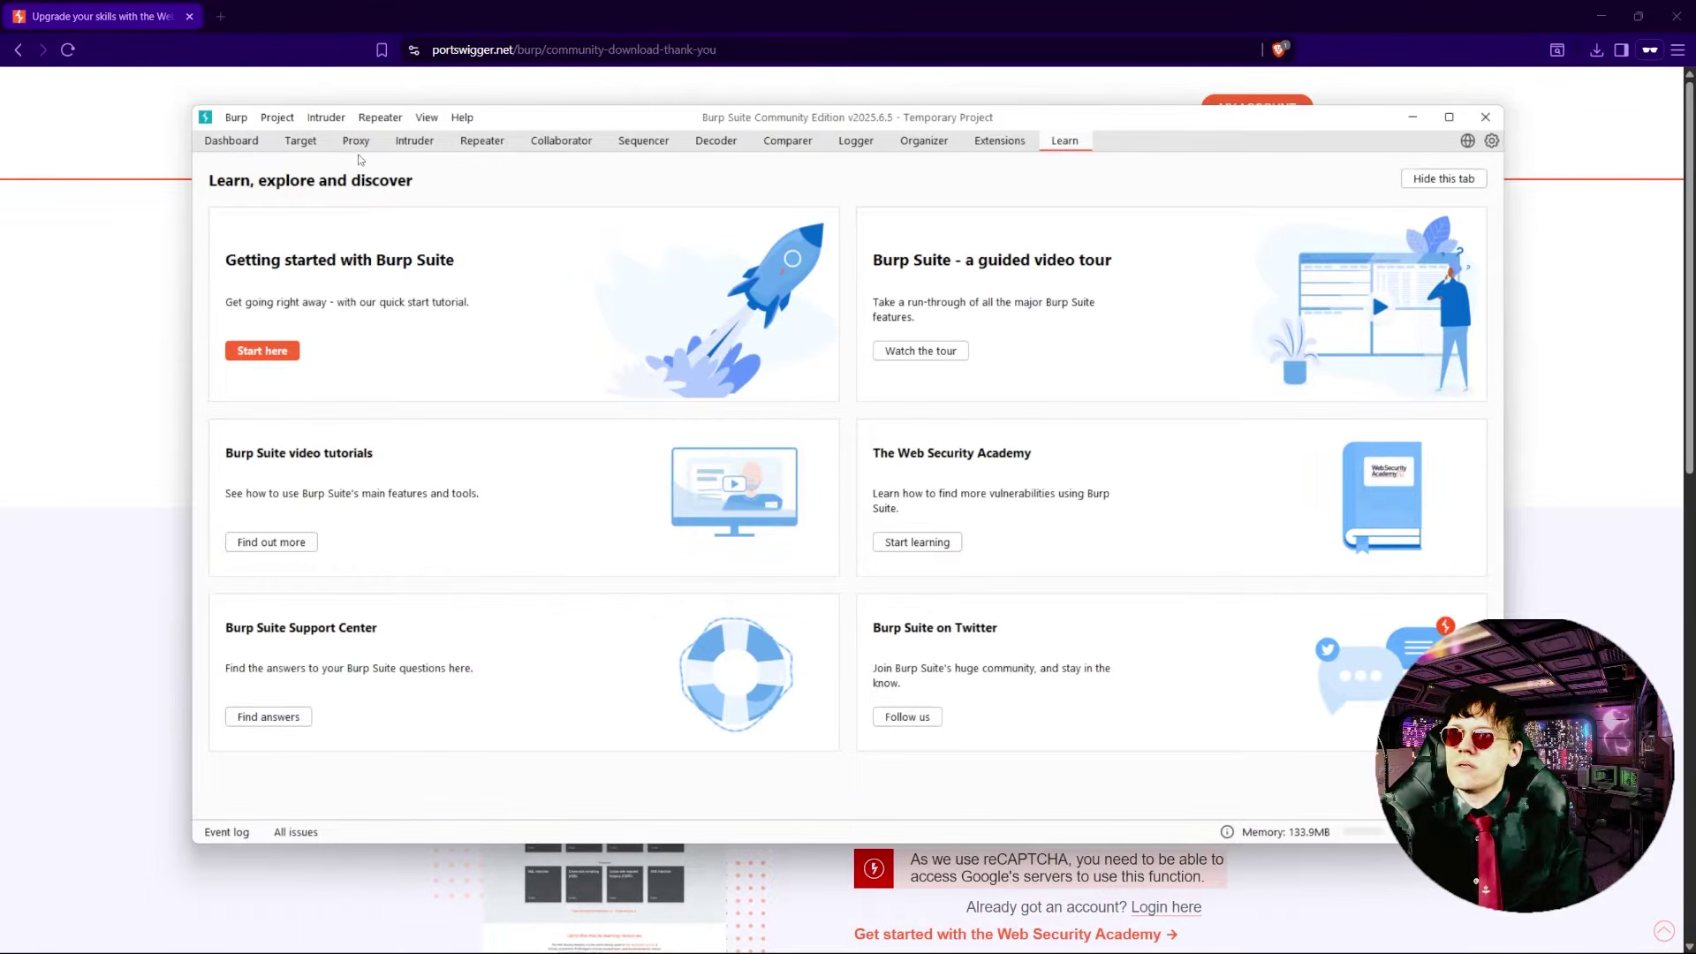
# - Show Burp's Proxy > Intercept view and search 'test' in a new Chrome window
pyautogui.click(357, 143)
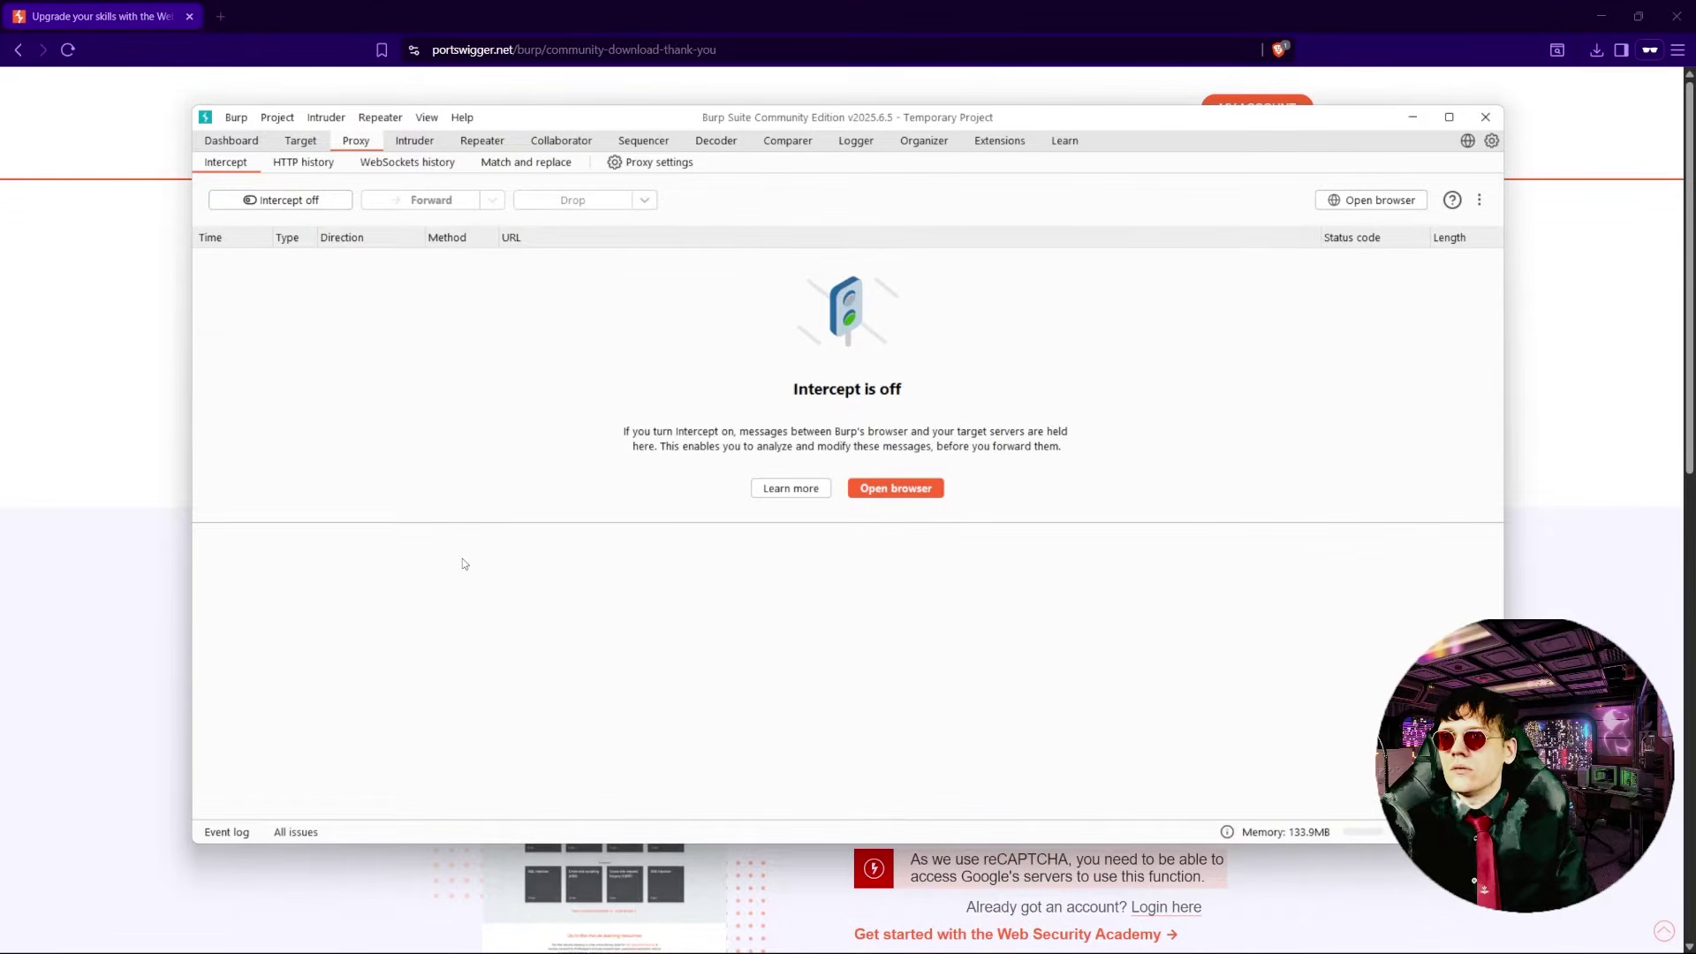
pyautogui.press('super')
pyautogui.click(468, 933)
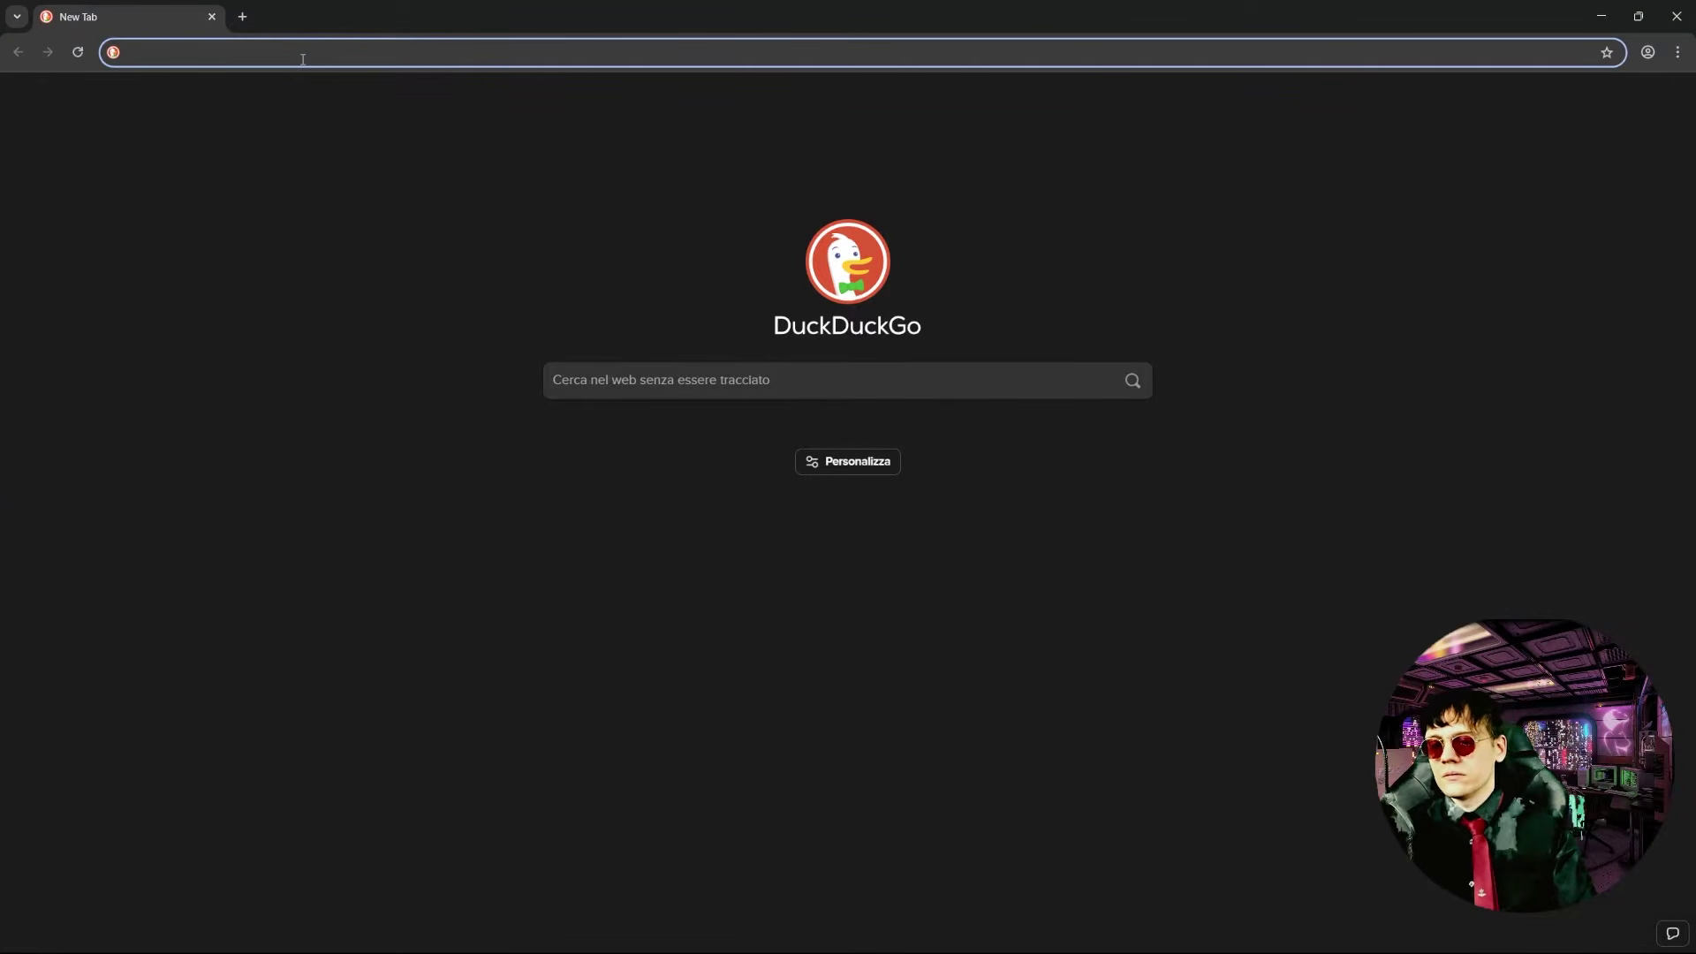
pyautogui.write('test')
pyautogui.press('Return')
pyautogui.hotkey('alt', 'Tab')
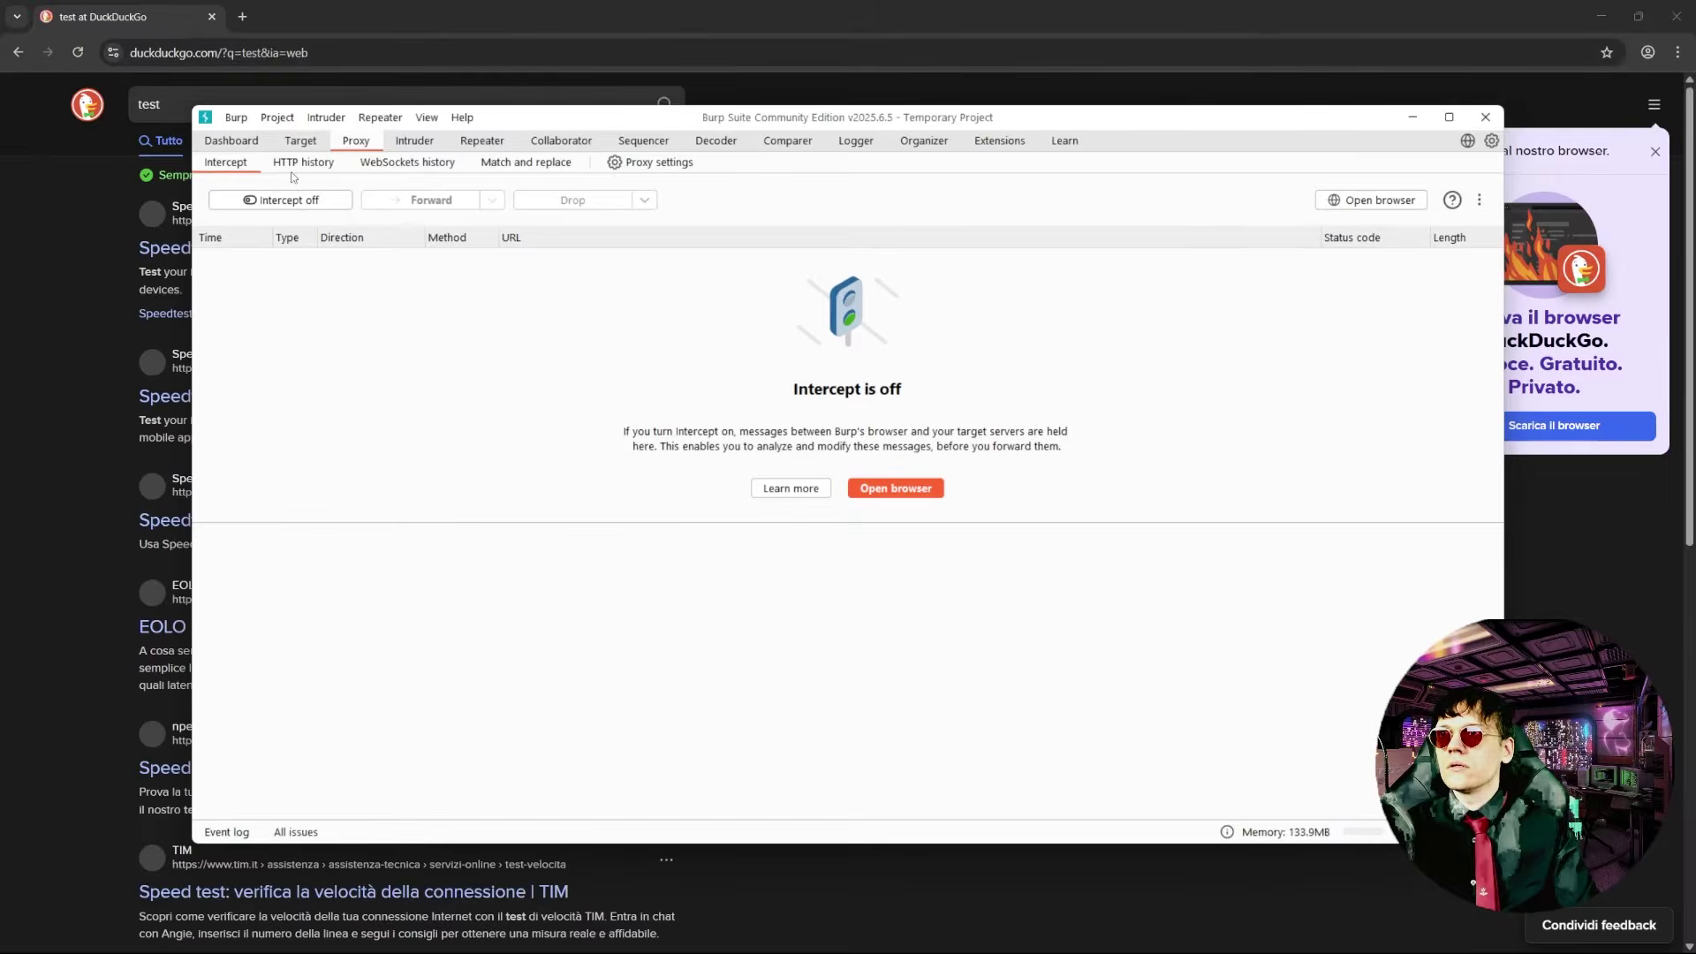
# - Turn interception on and reload the Chrome results page to test capture
pyautogui.click(281, 200)
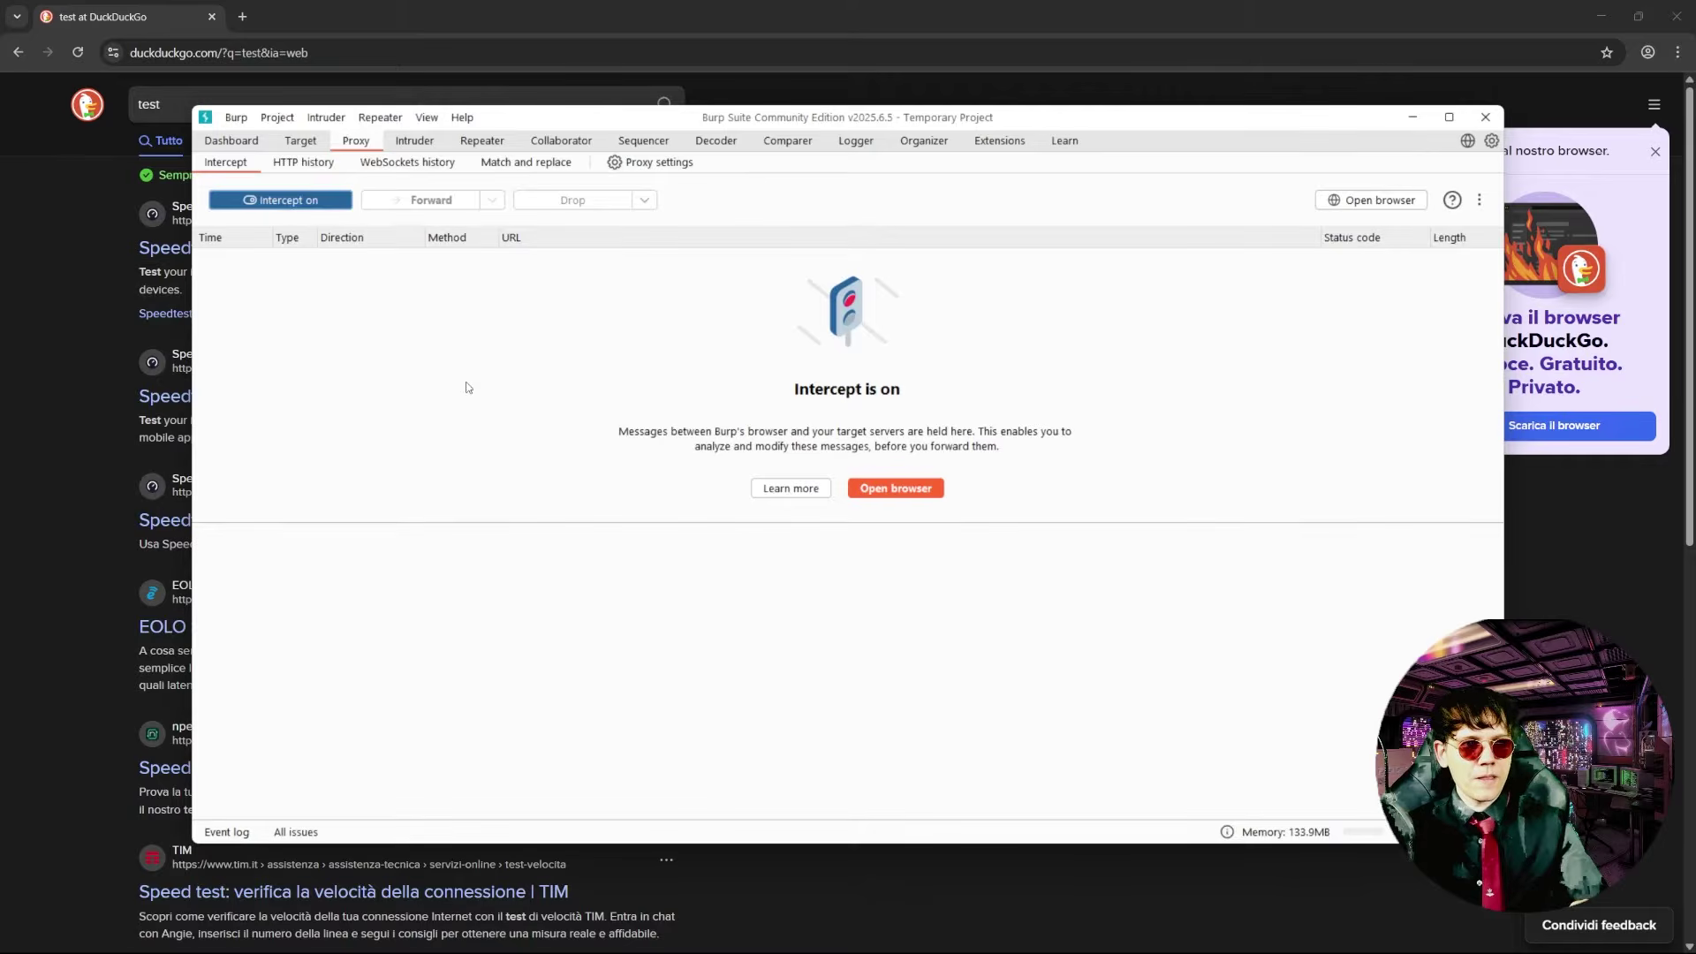
pyautogui.click(96, 354)
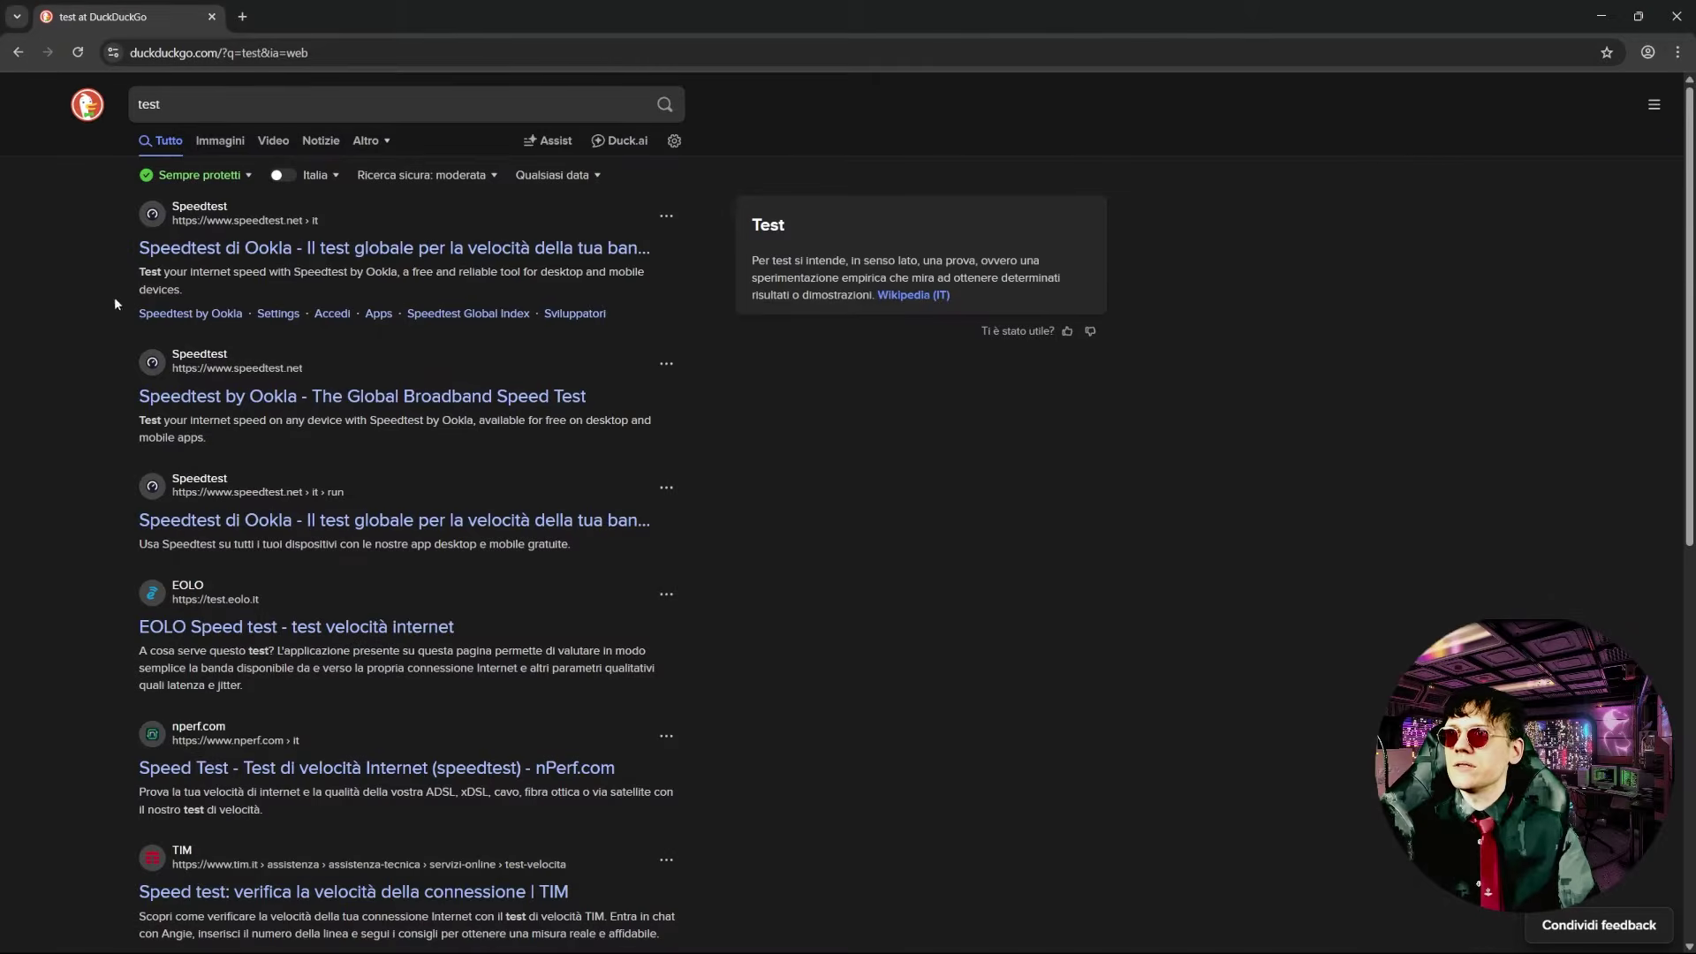
pyautogui.click(76, 55)
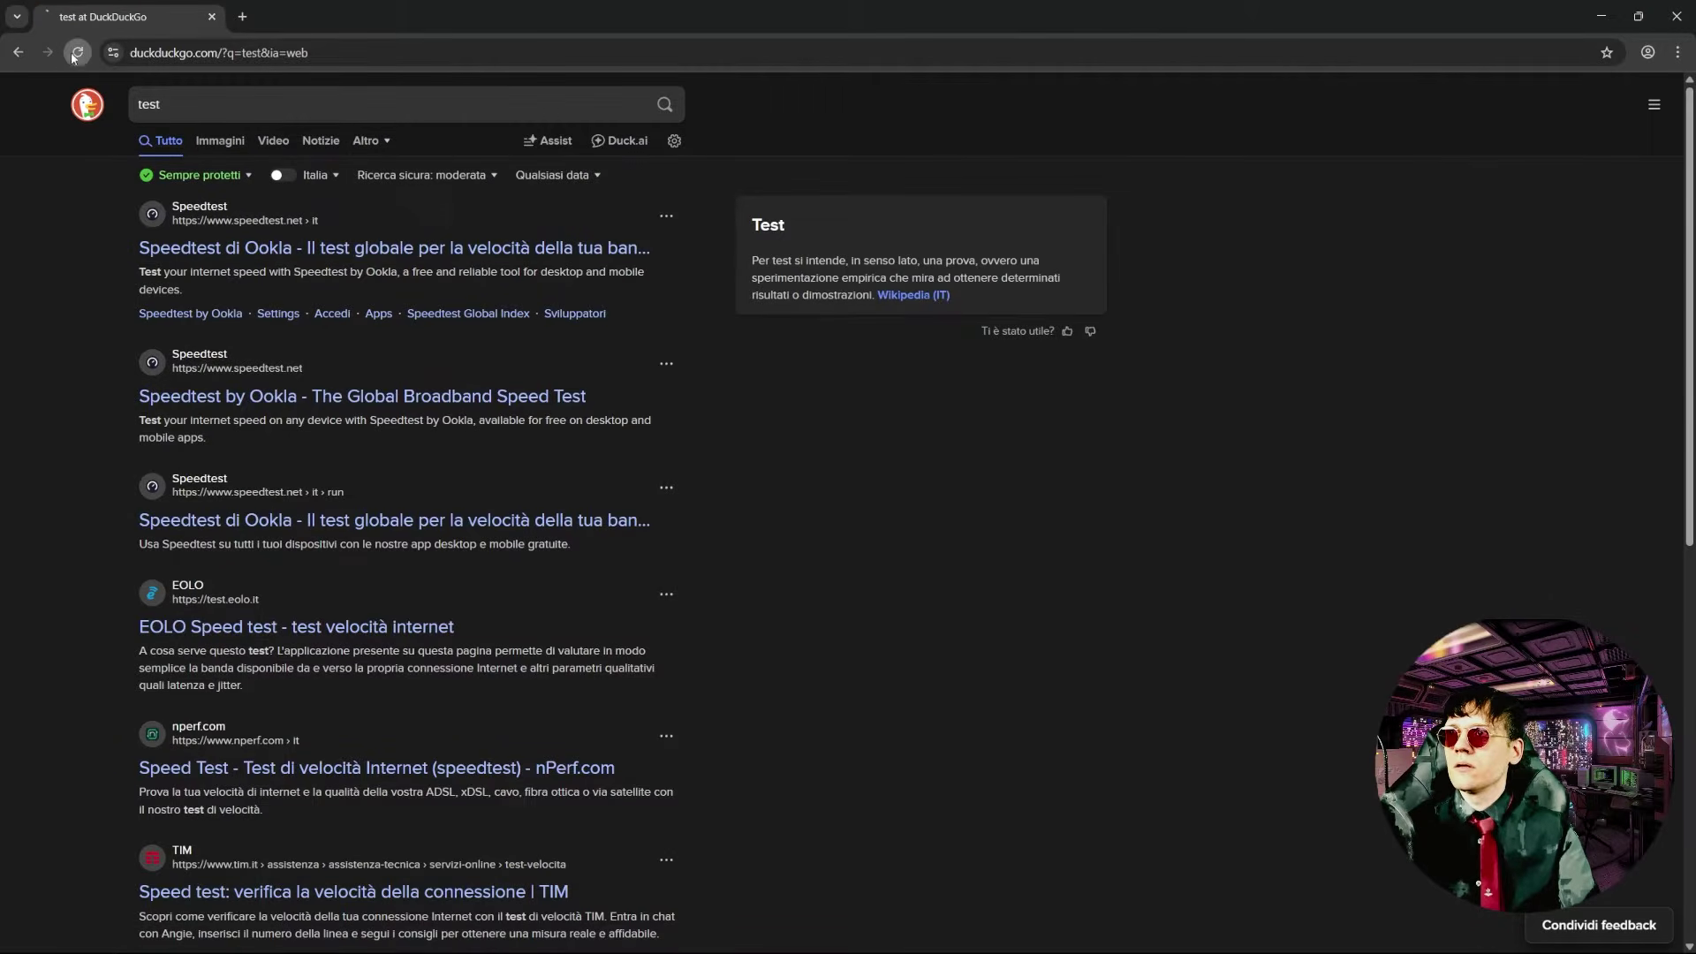
# - Find FoxyProxy via a 'foxyproxy extension' search and add it from the Chrome Web Store
pyautogui.write('fox')
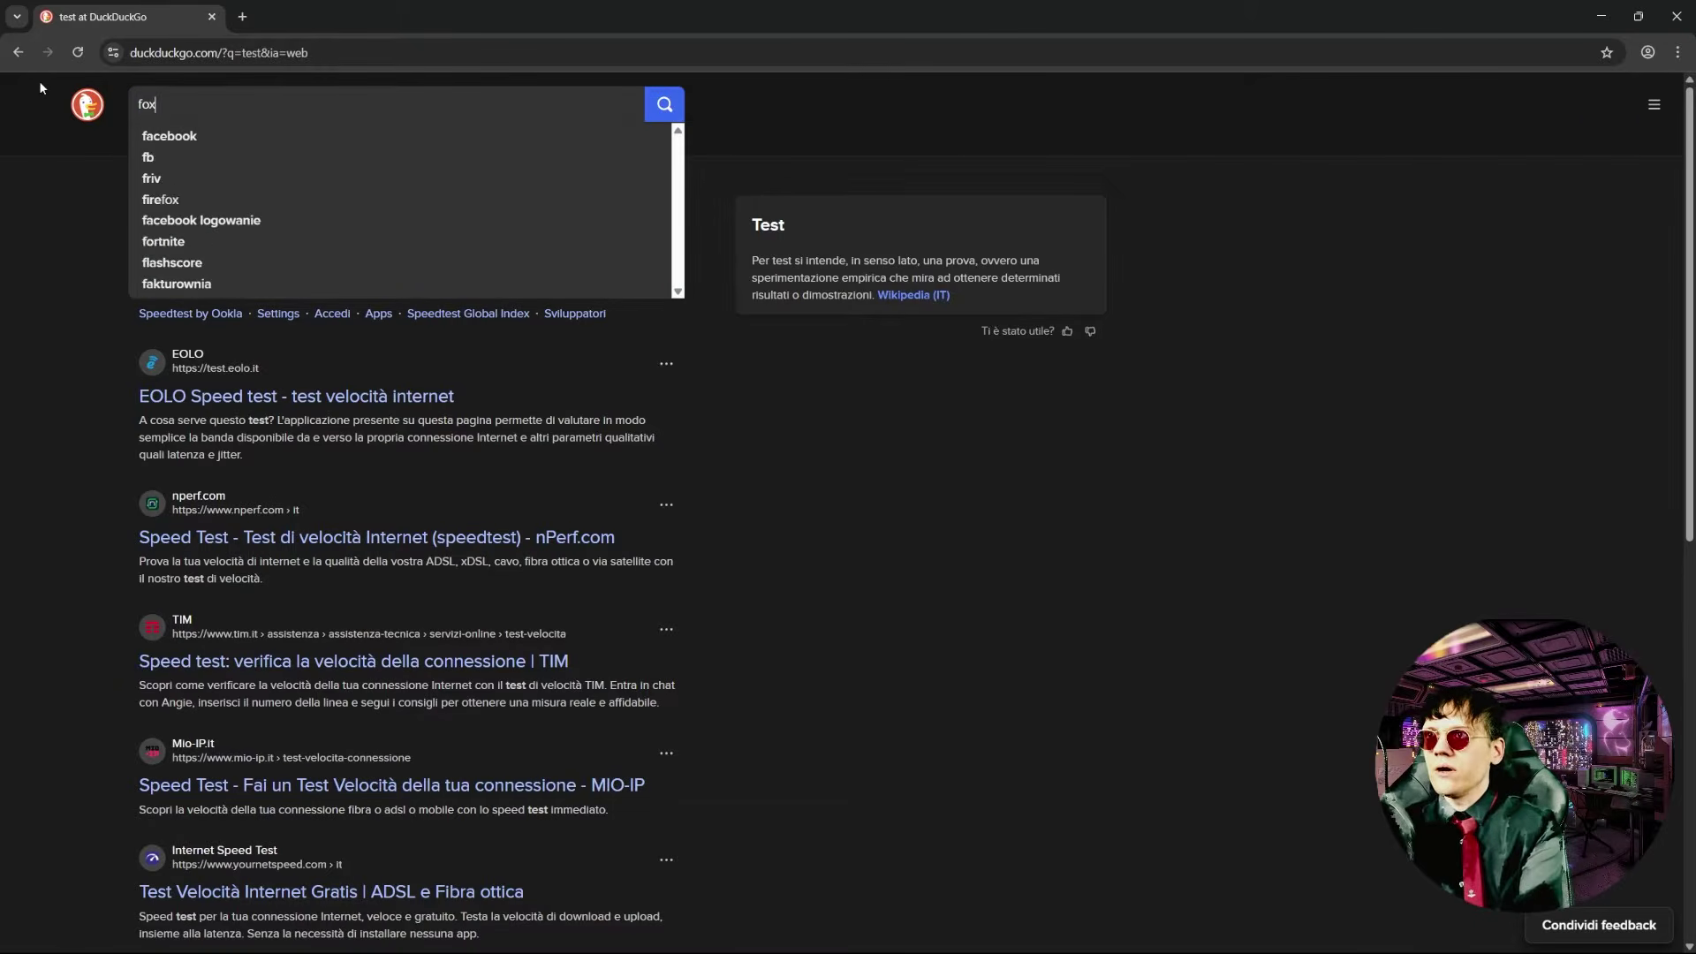
pyautogui.write('yproxy')
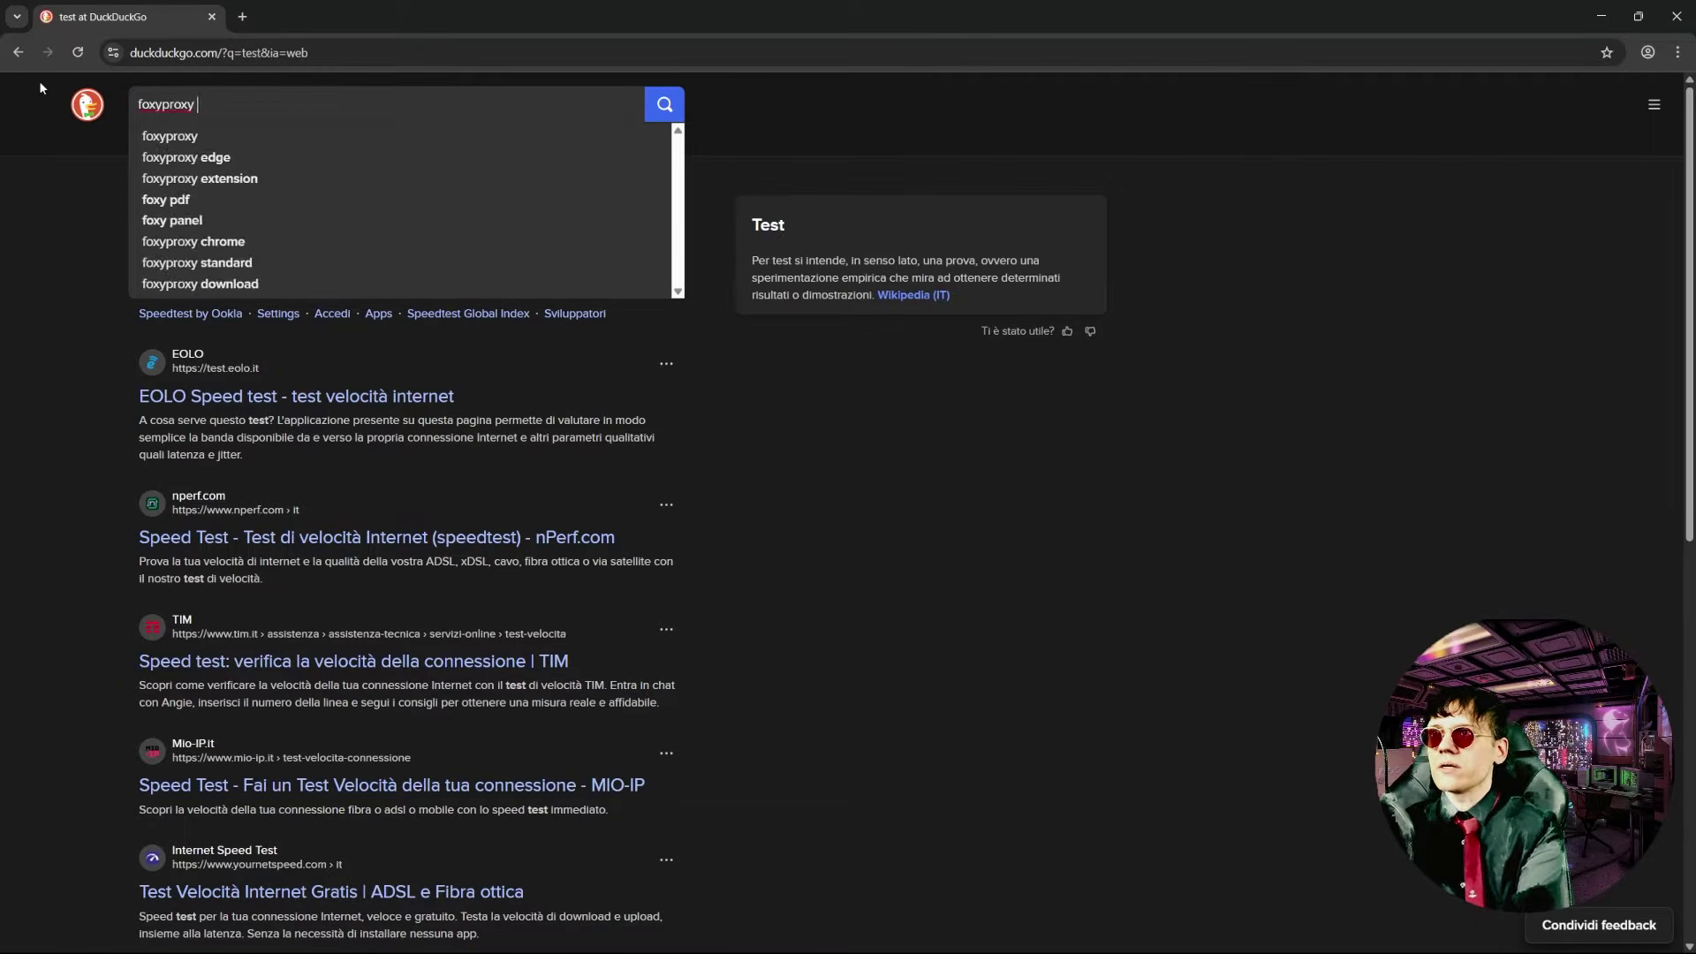
pyautogui.write(' extension')
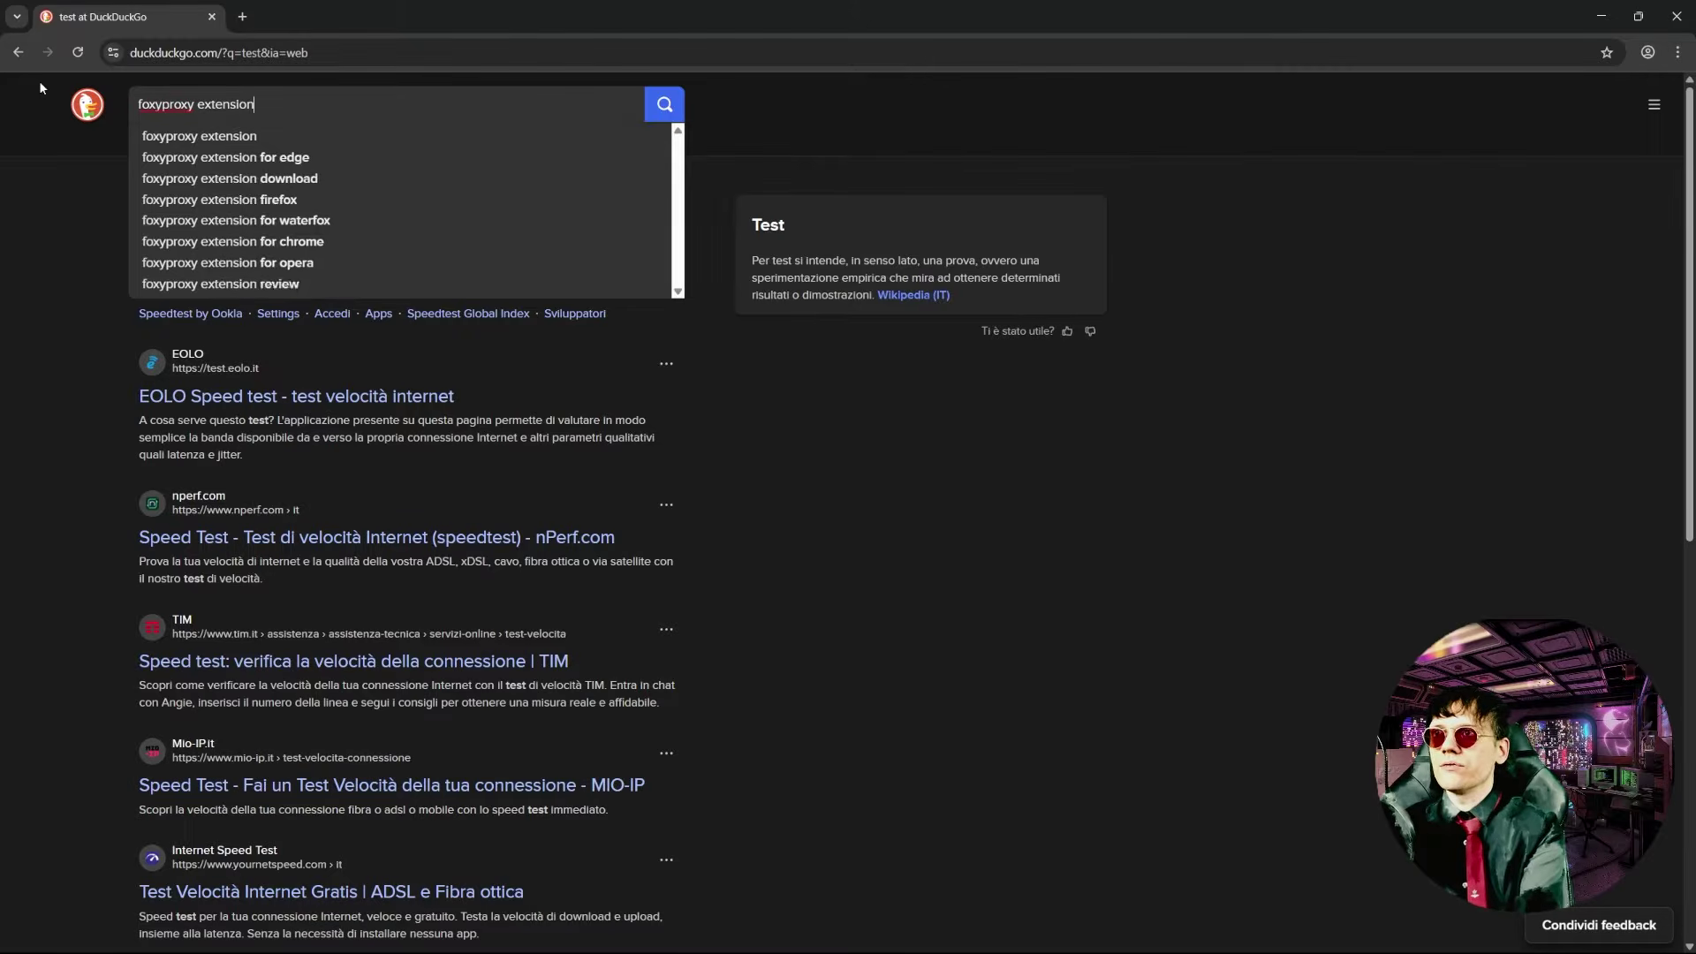
pyautogui.press('Return')
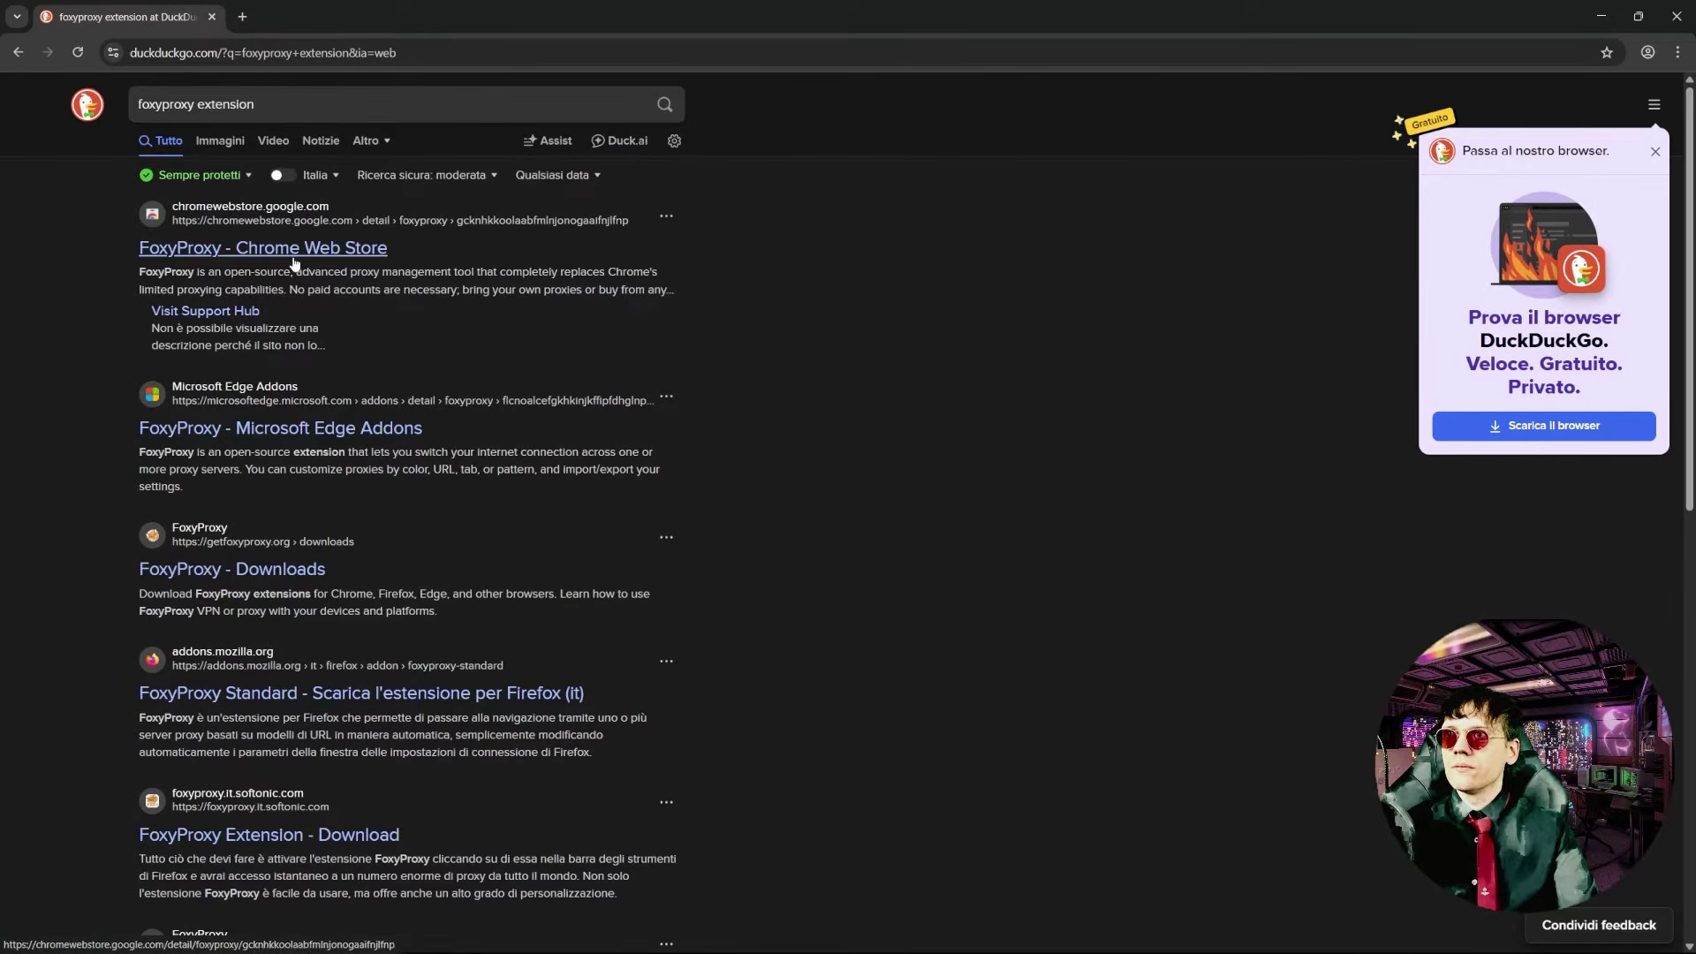
pyautogui.click(285, 251)
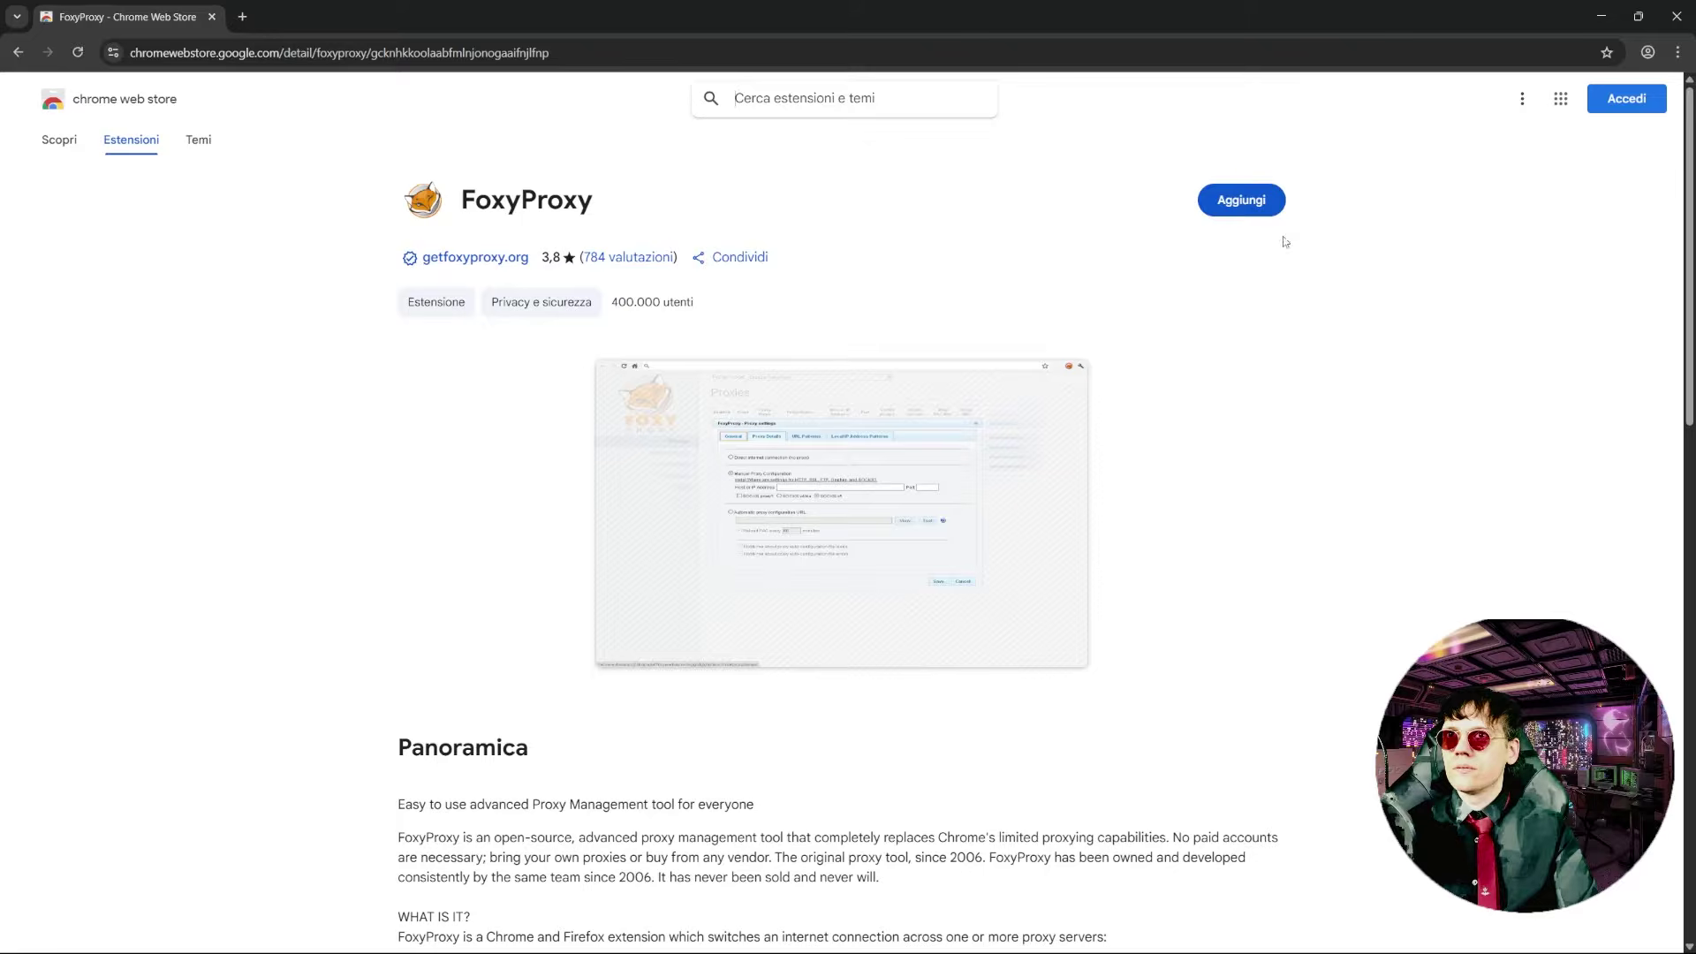
pyautogui.click(1250, 202)
pyautogui.click(921, 256)
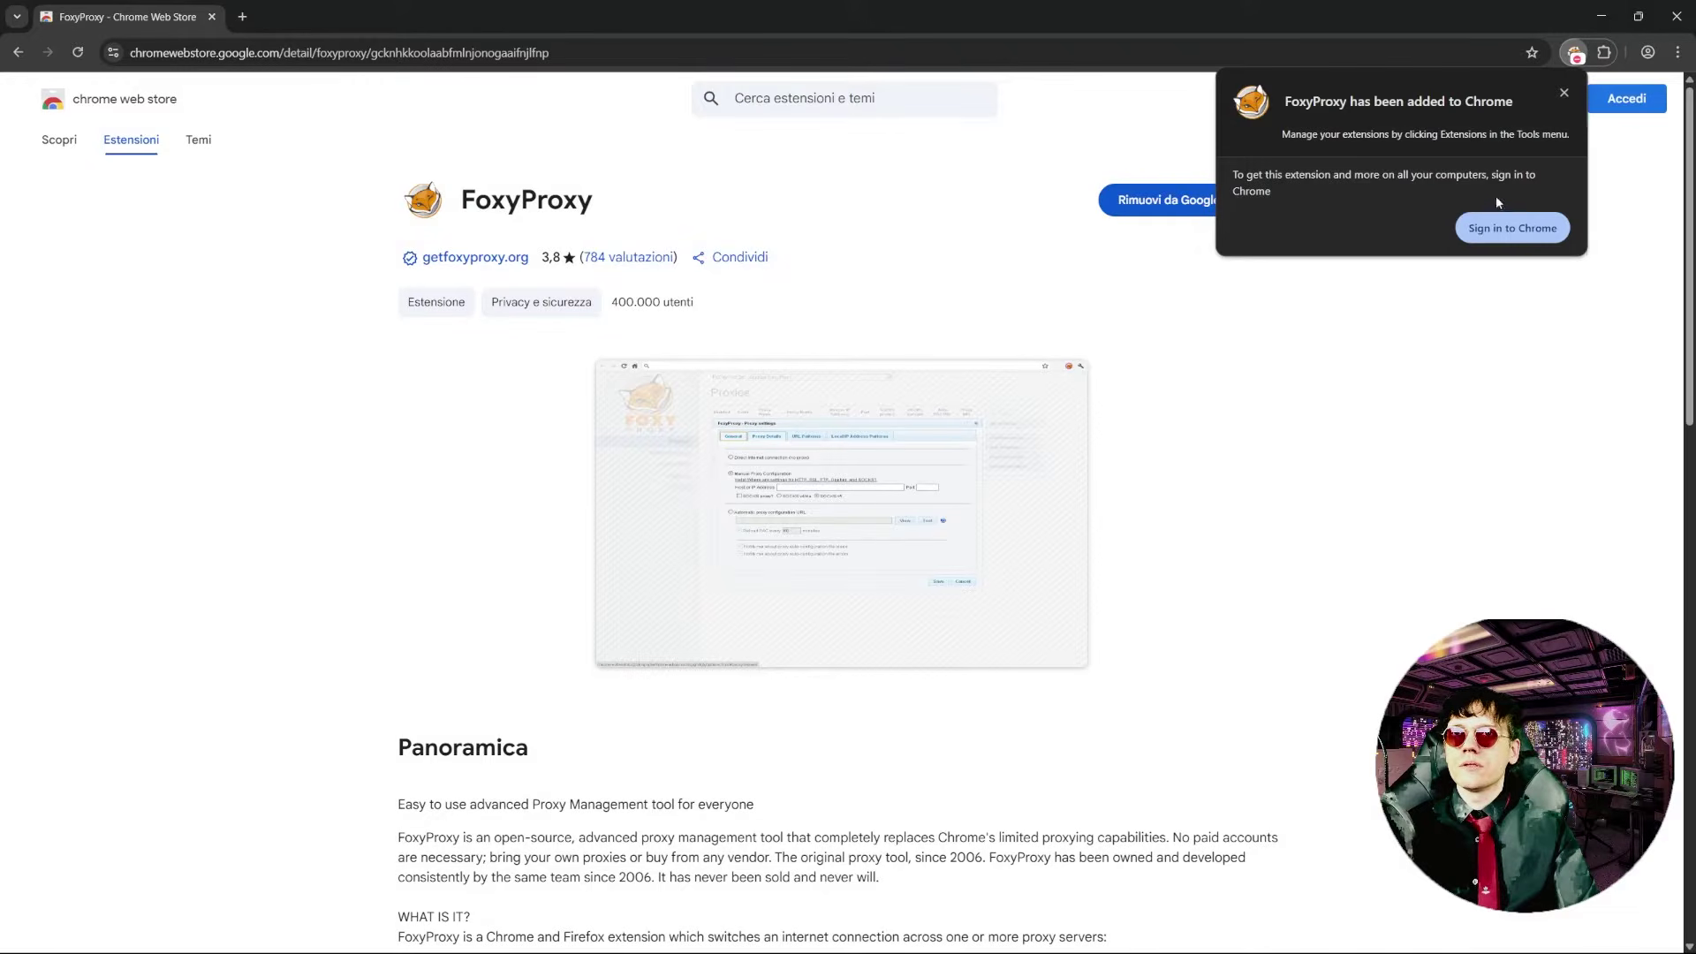
pyautogui.click(1564, 92)
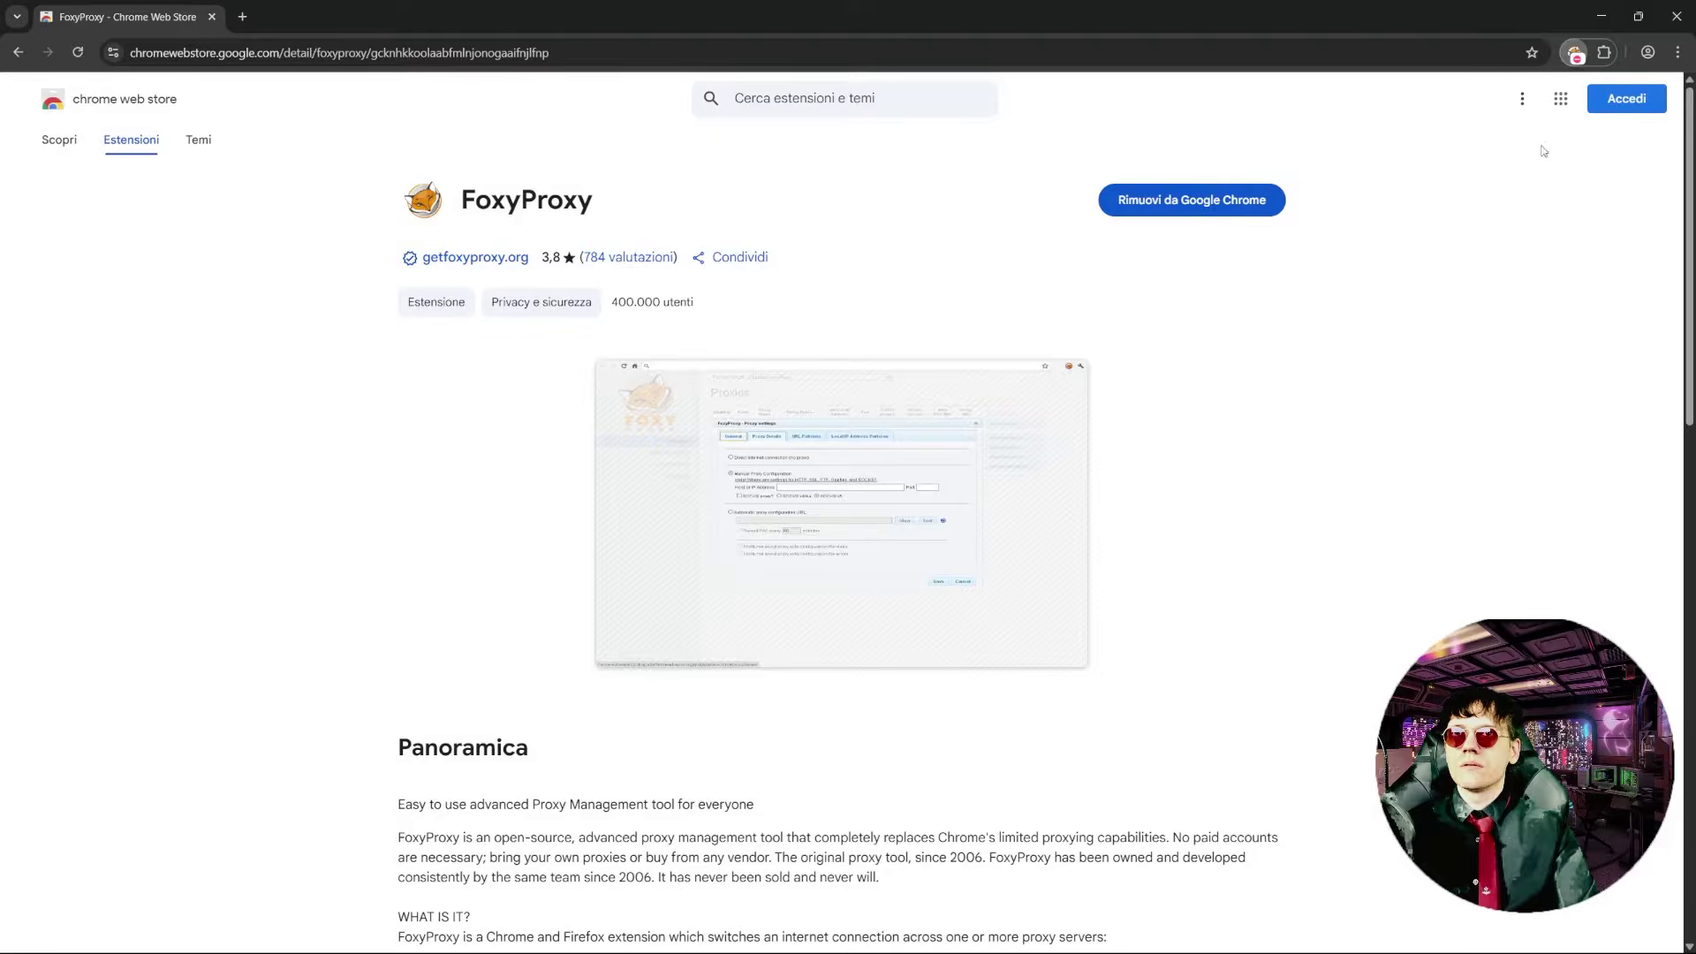
# - Open FoxyProxy's options page from the extensions menu
pyautogui.click(1605, 53)
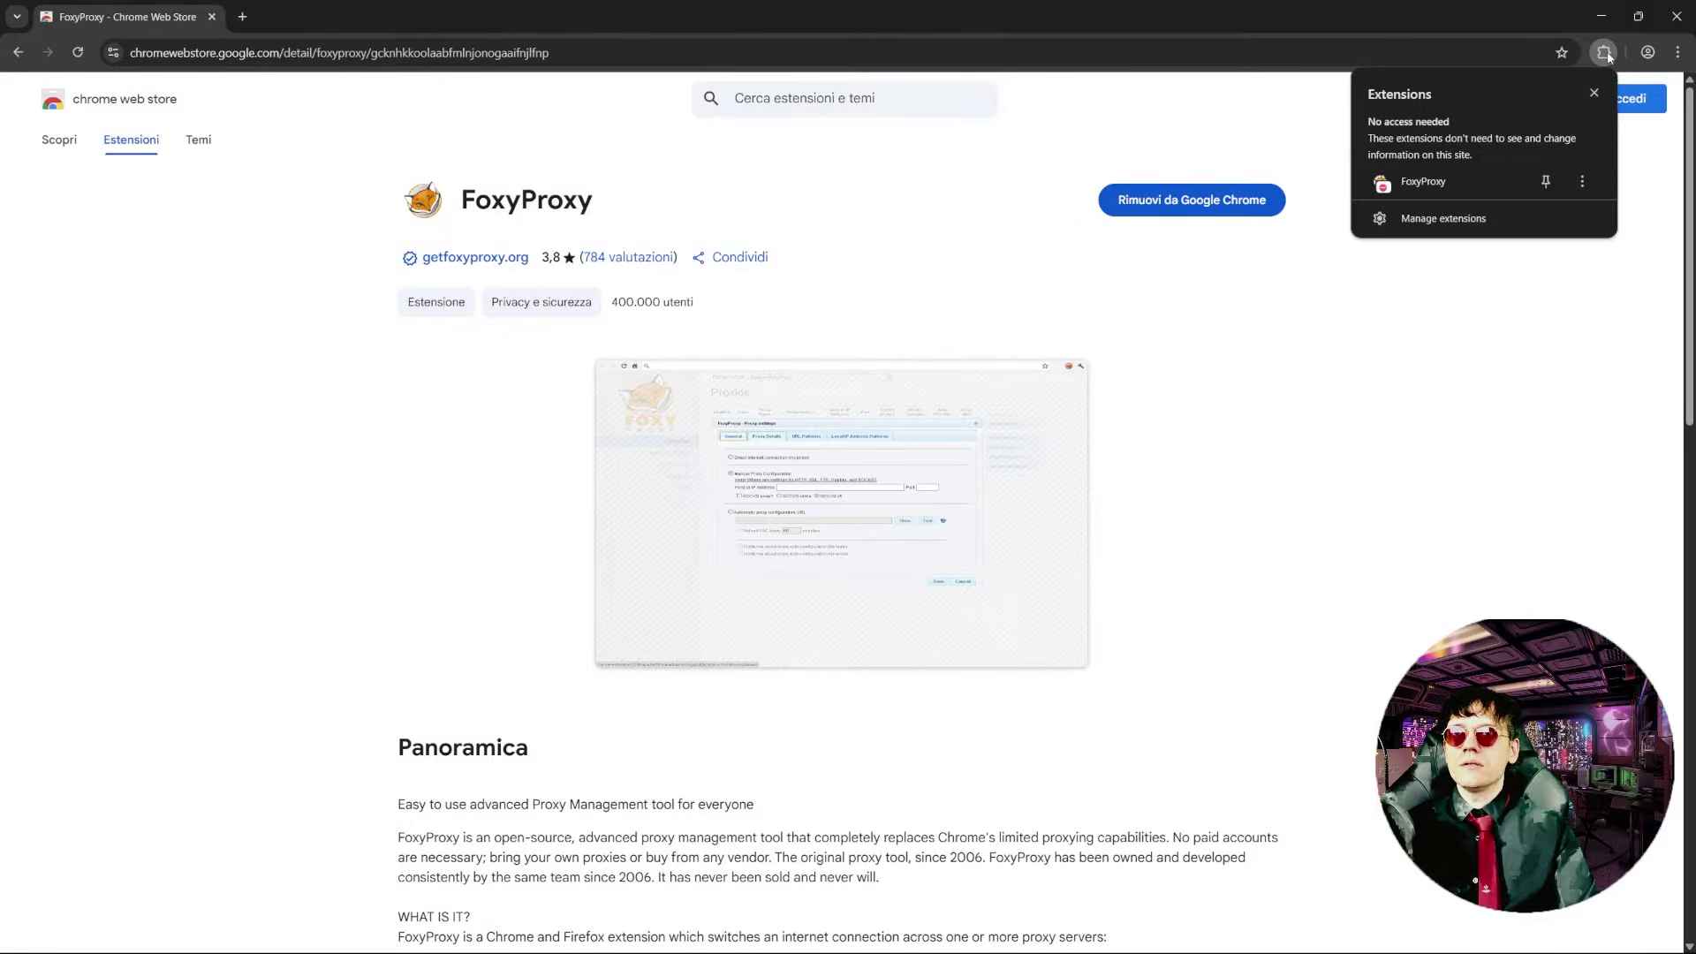
pyautogui.click(1423, 181)
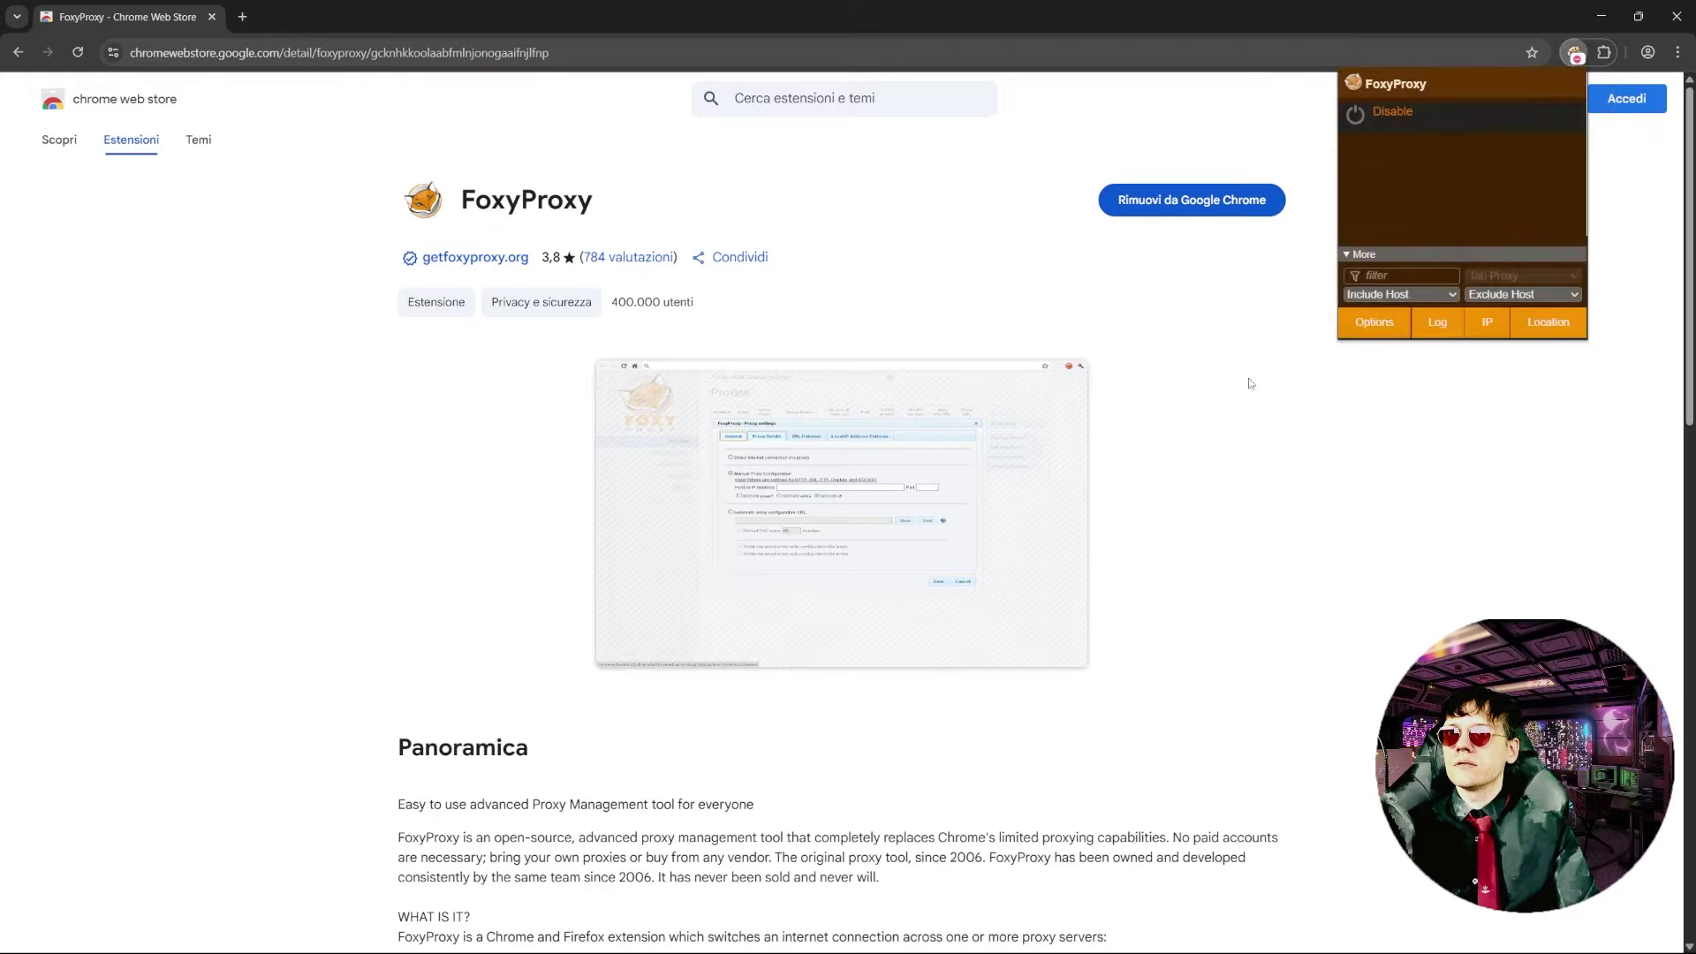
pyautogui.click(1376, 322)
# - Create an orange proxy titled Burp at 127.0.0.1, port 8080, and save it
pyautogui.click(500, 99)
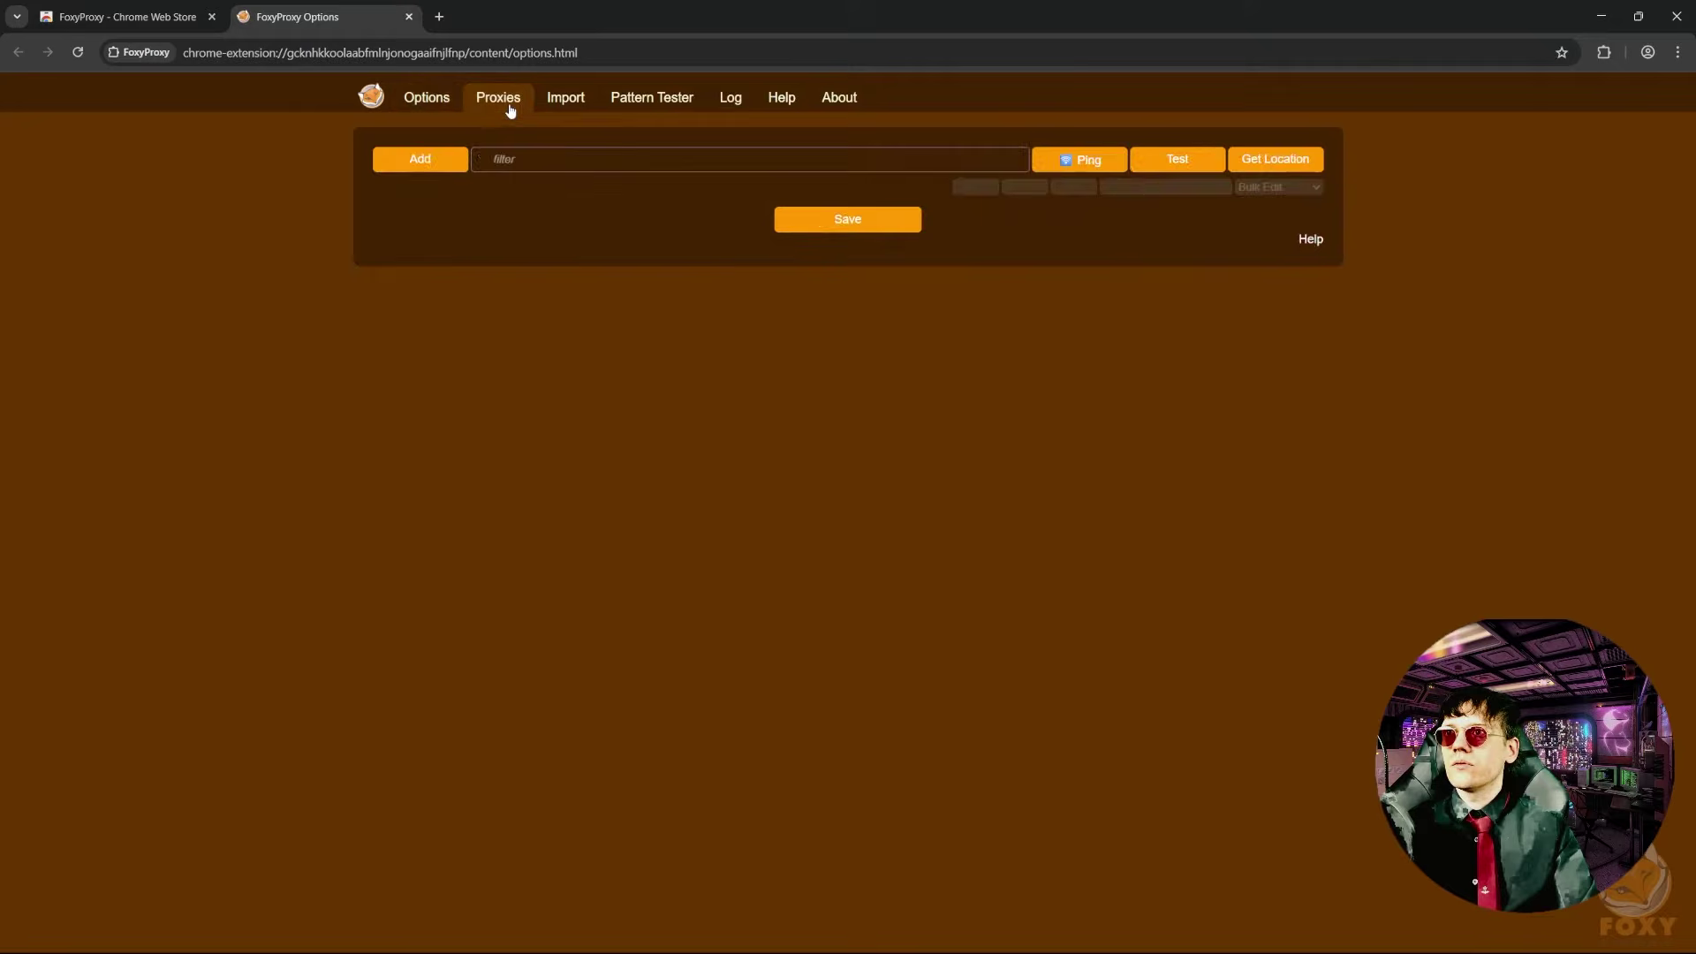
pyautogui.click(428, 168)
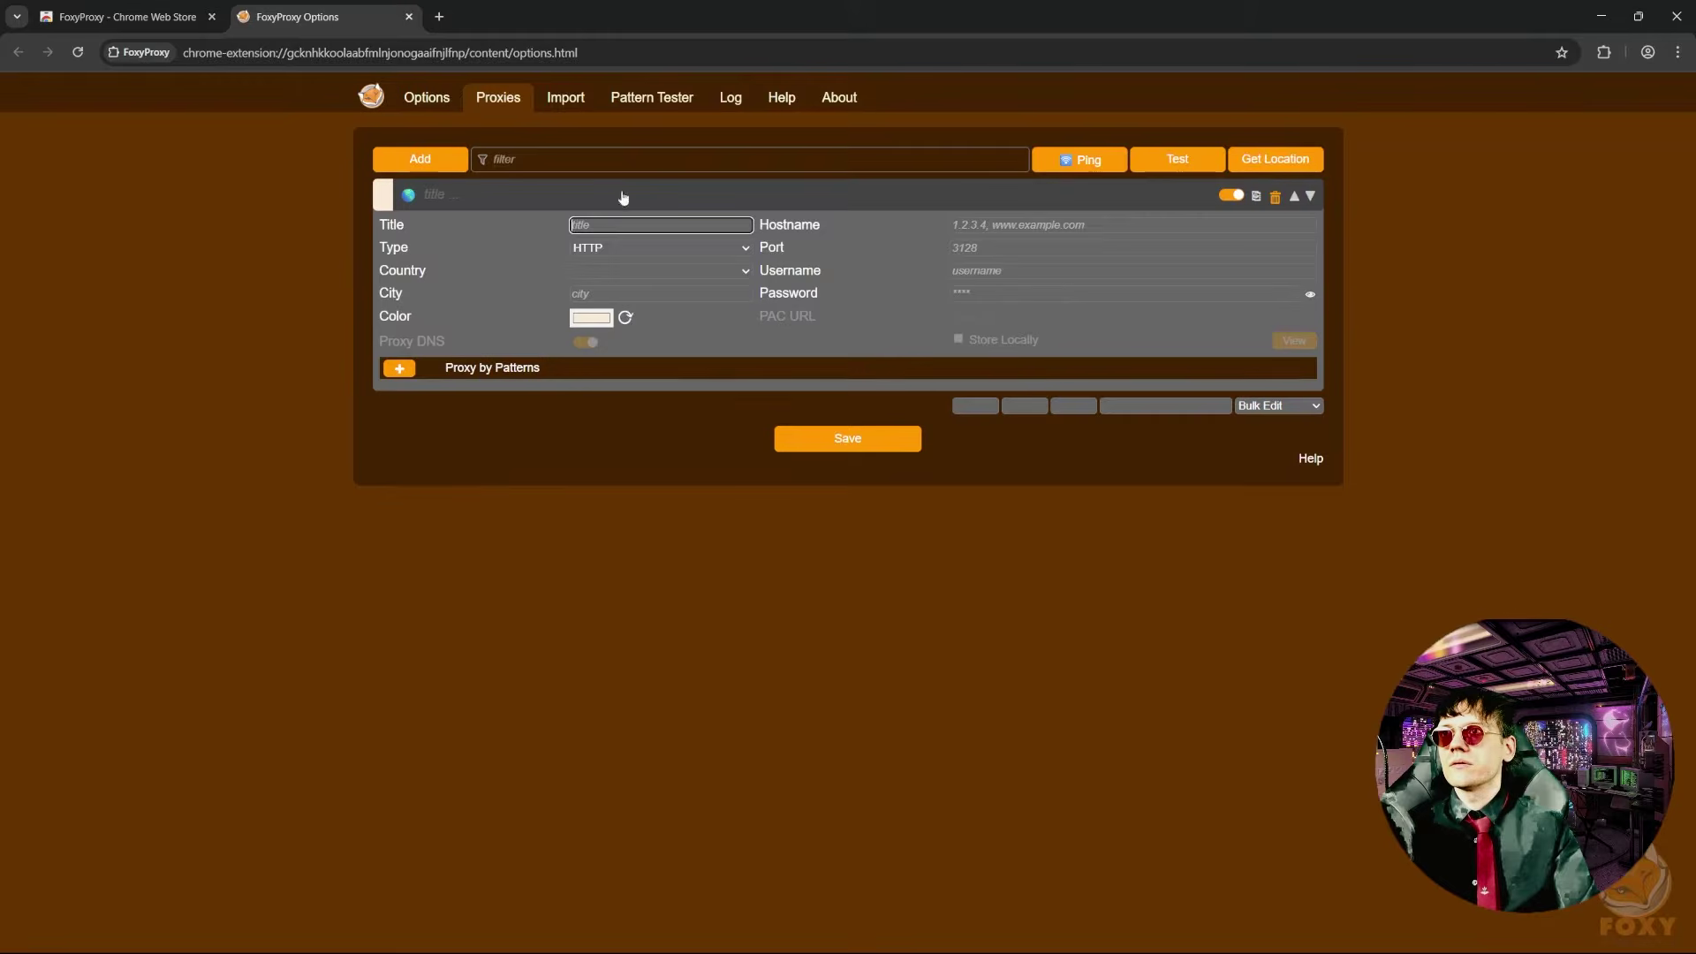
pyautogui.click(624, 226)
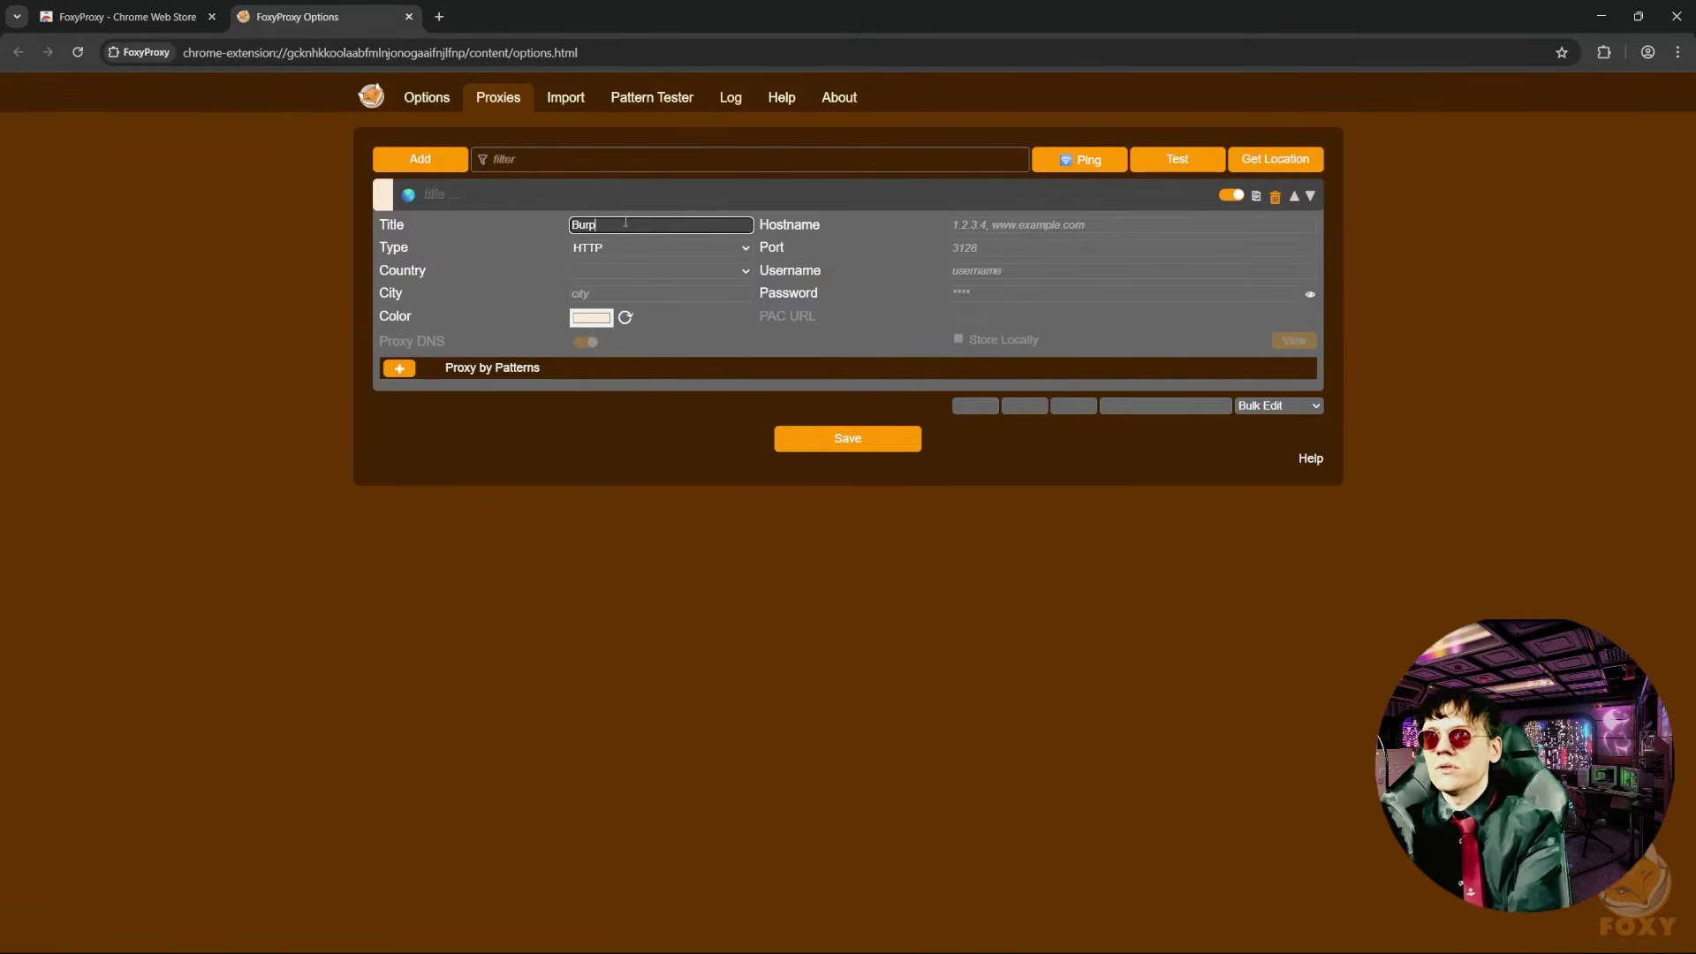
pyautogui.press('Tab')
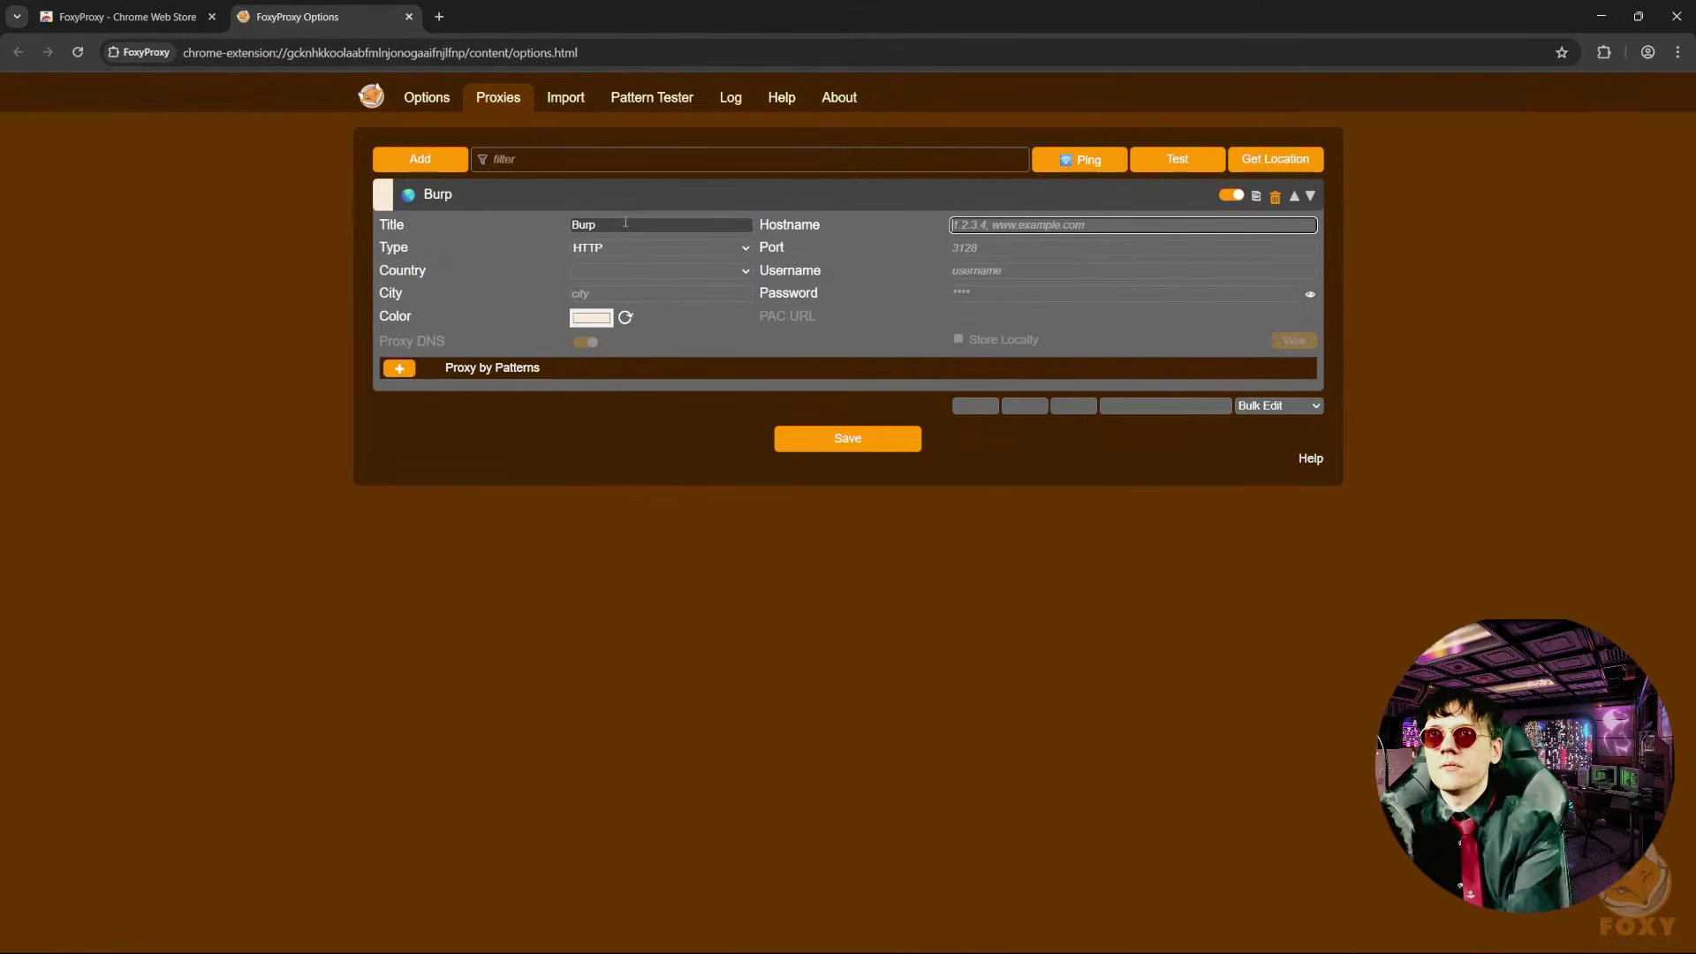
pyautogui.write('127.0.0.1')
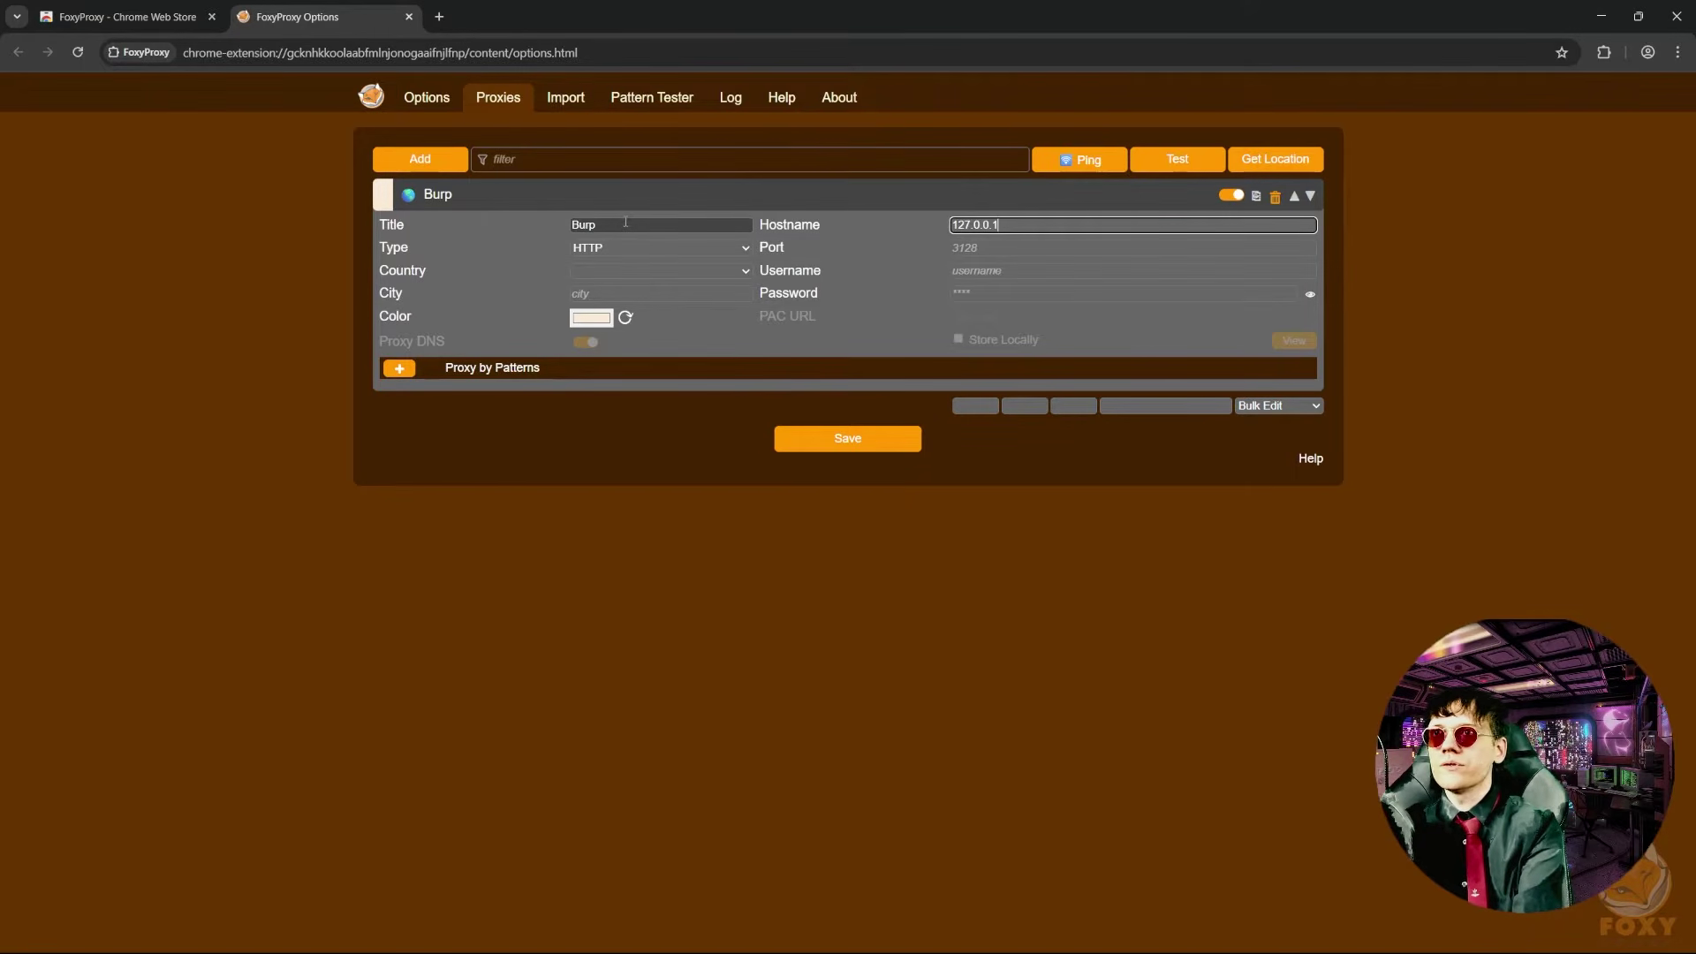
pyautogui.press('Tab')
pyautogui.press('Tab')
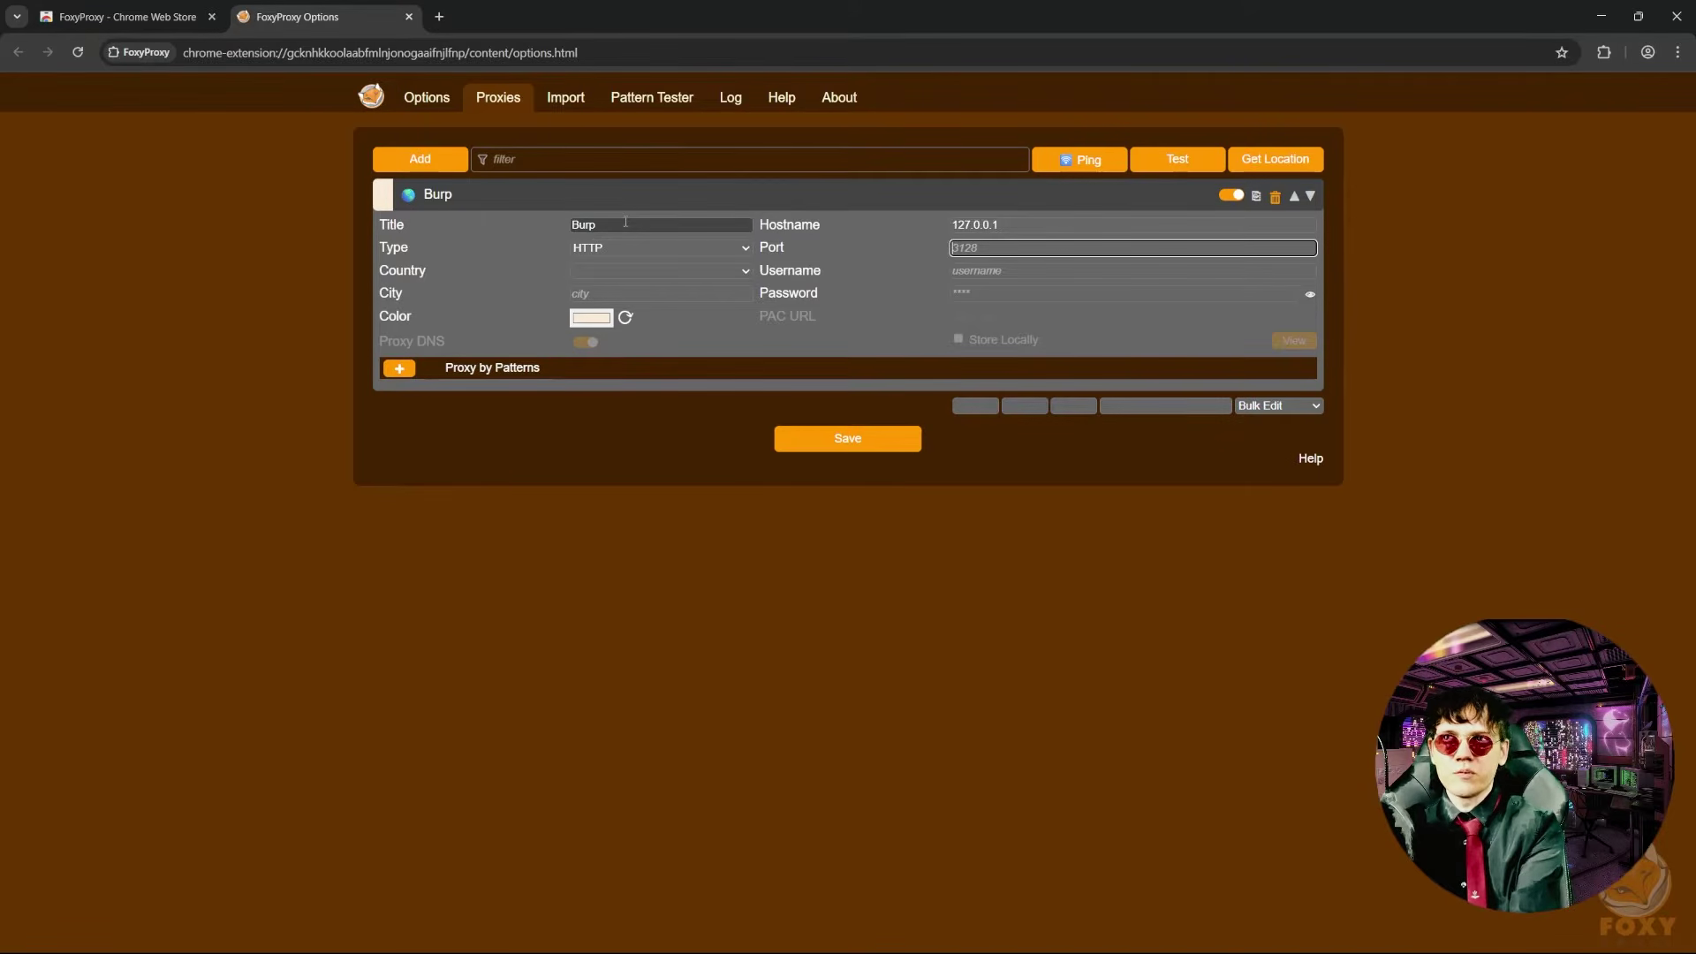
pyautogui.write('8080')
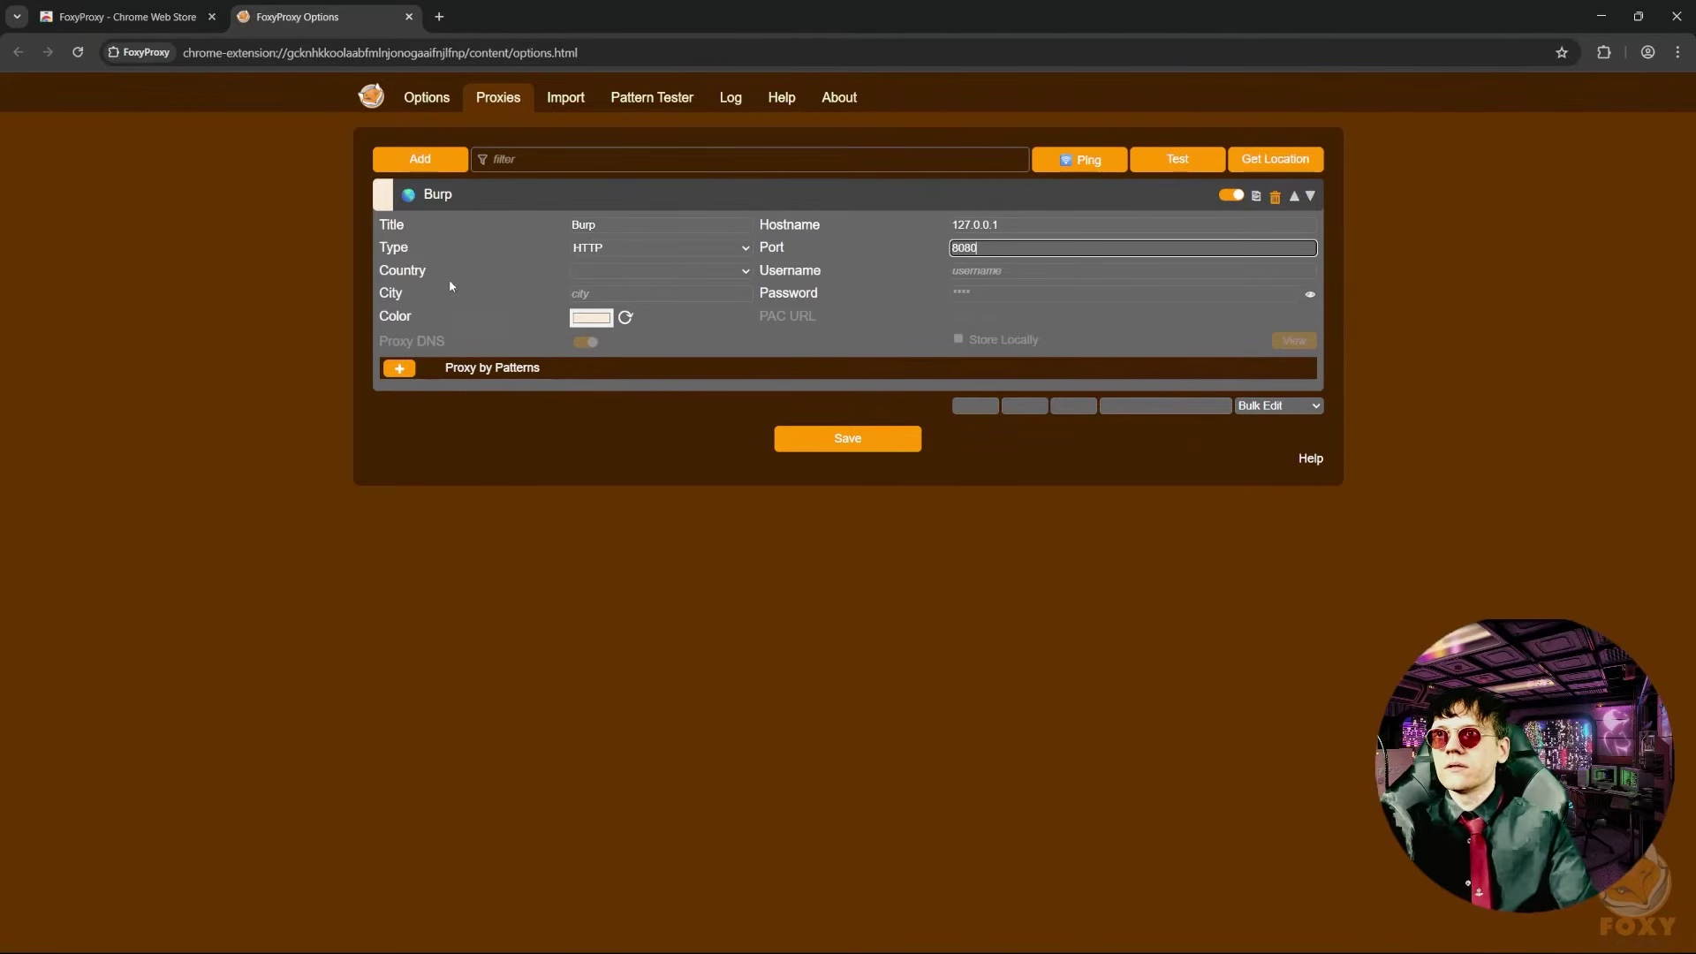
pyautogui.click(592, 317)
pyautogui.moveTo(727, 382); pyautogui.dragTo(681, 331)
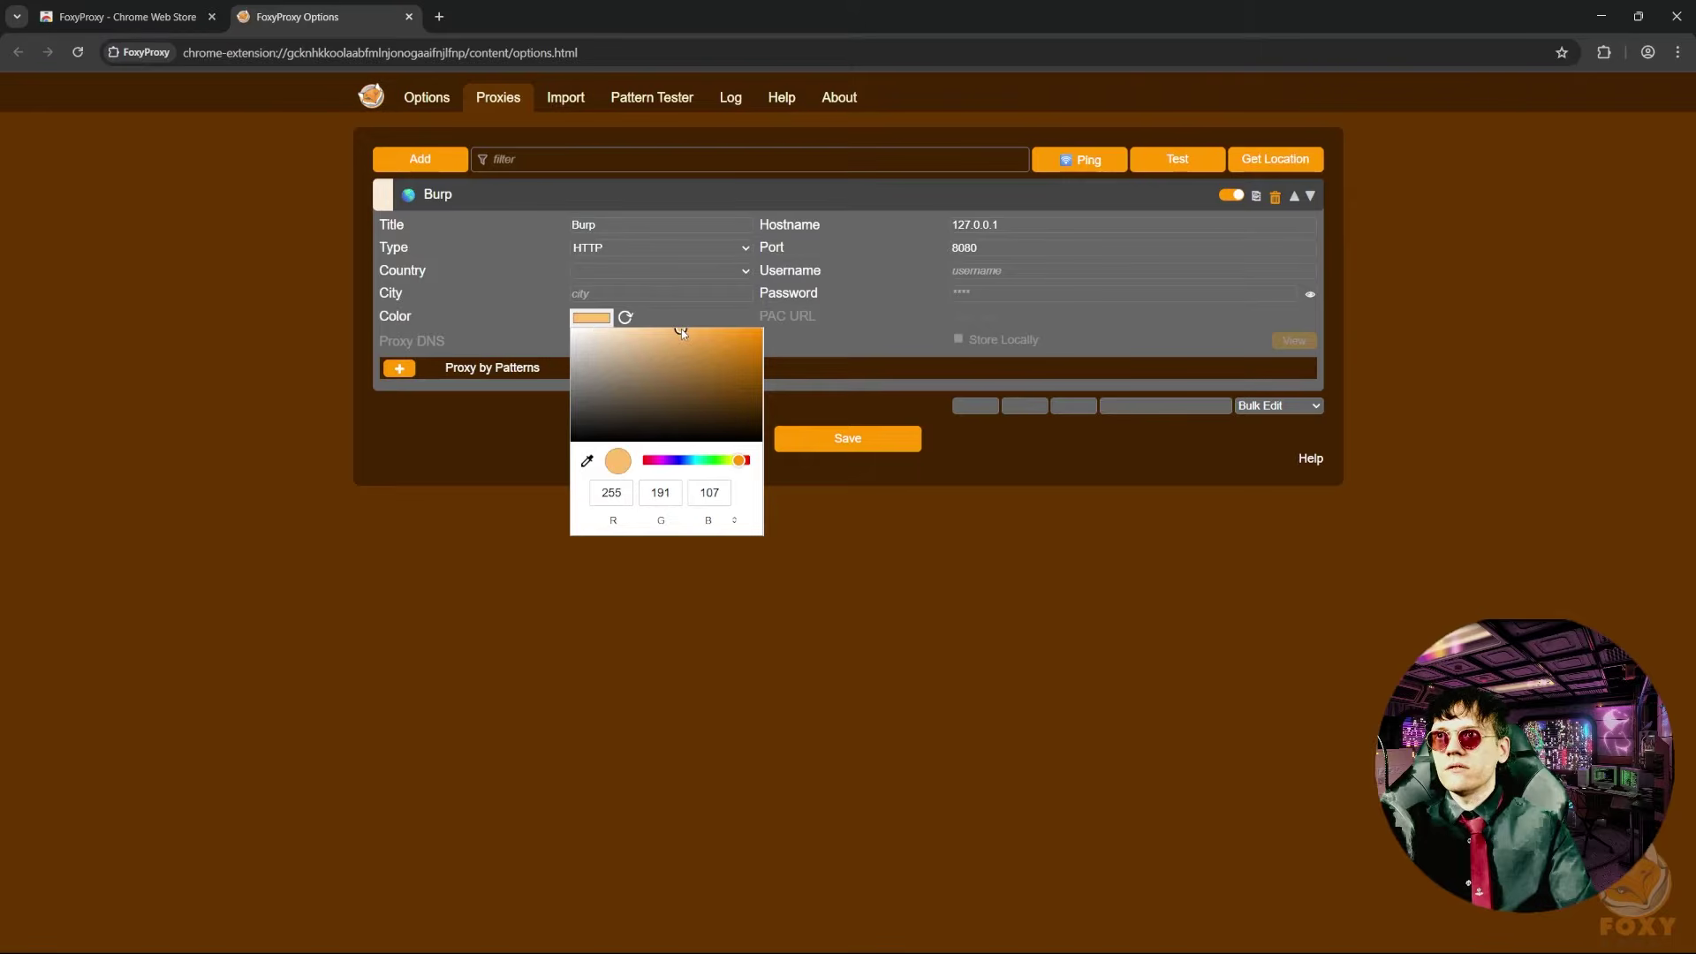
pyautogui.click(918, 575)
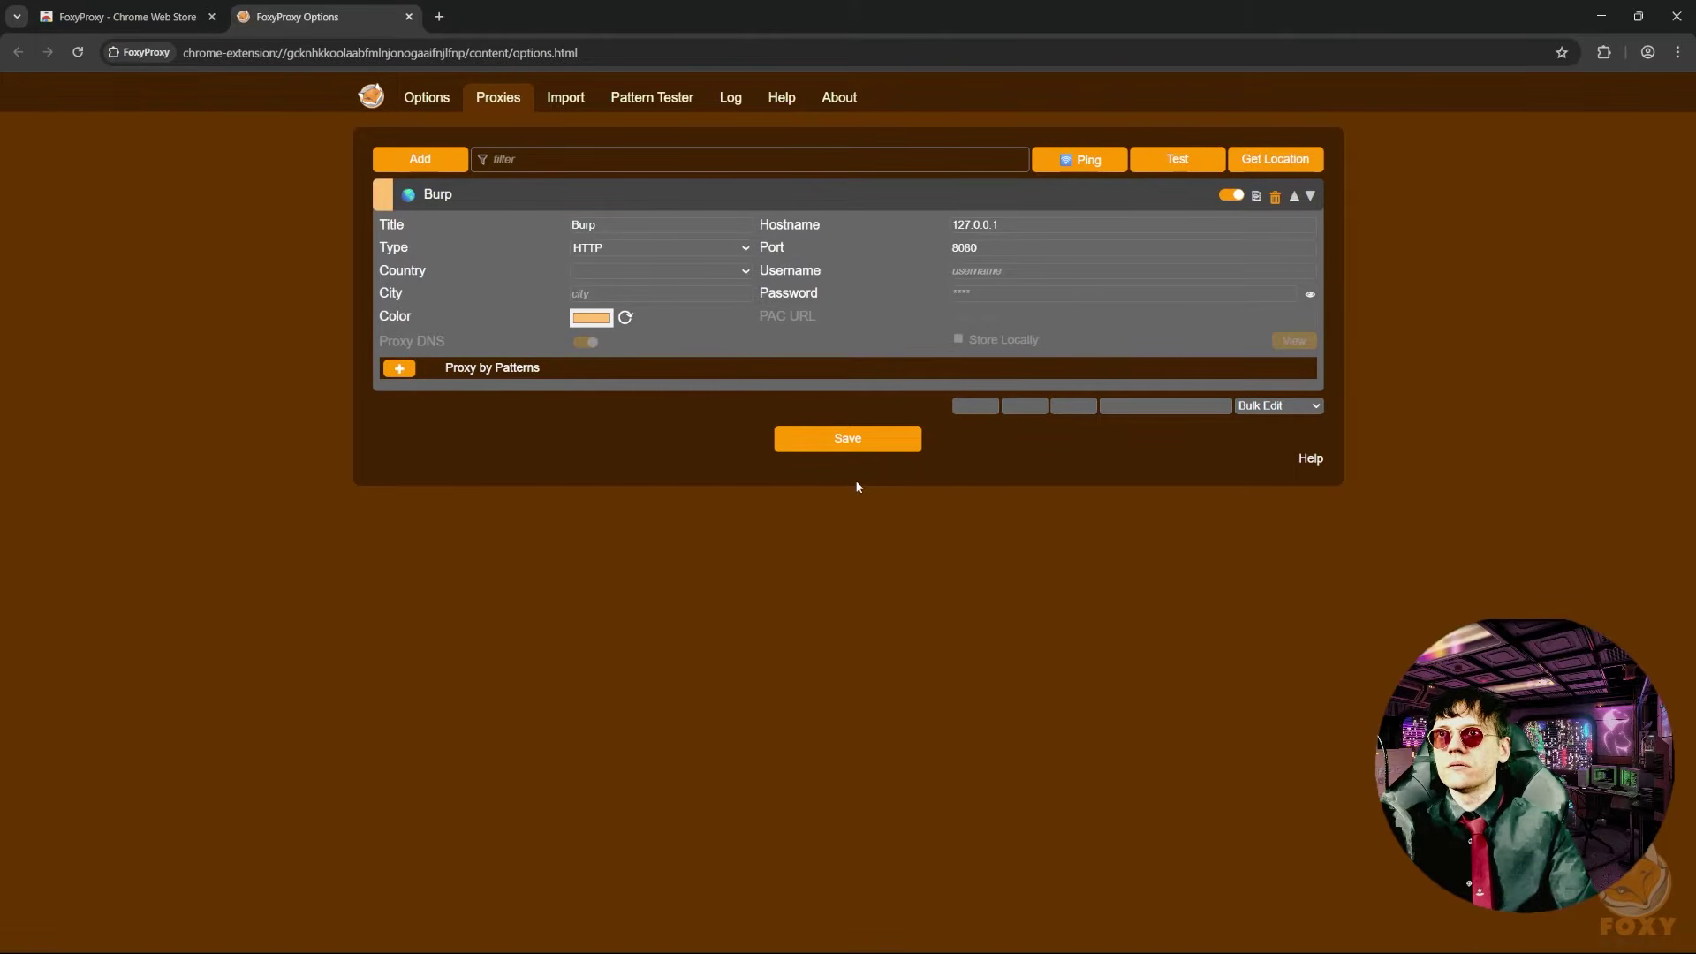
pyautogui.click(845, 443)
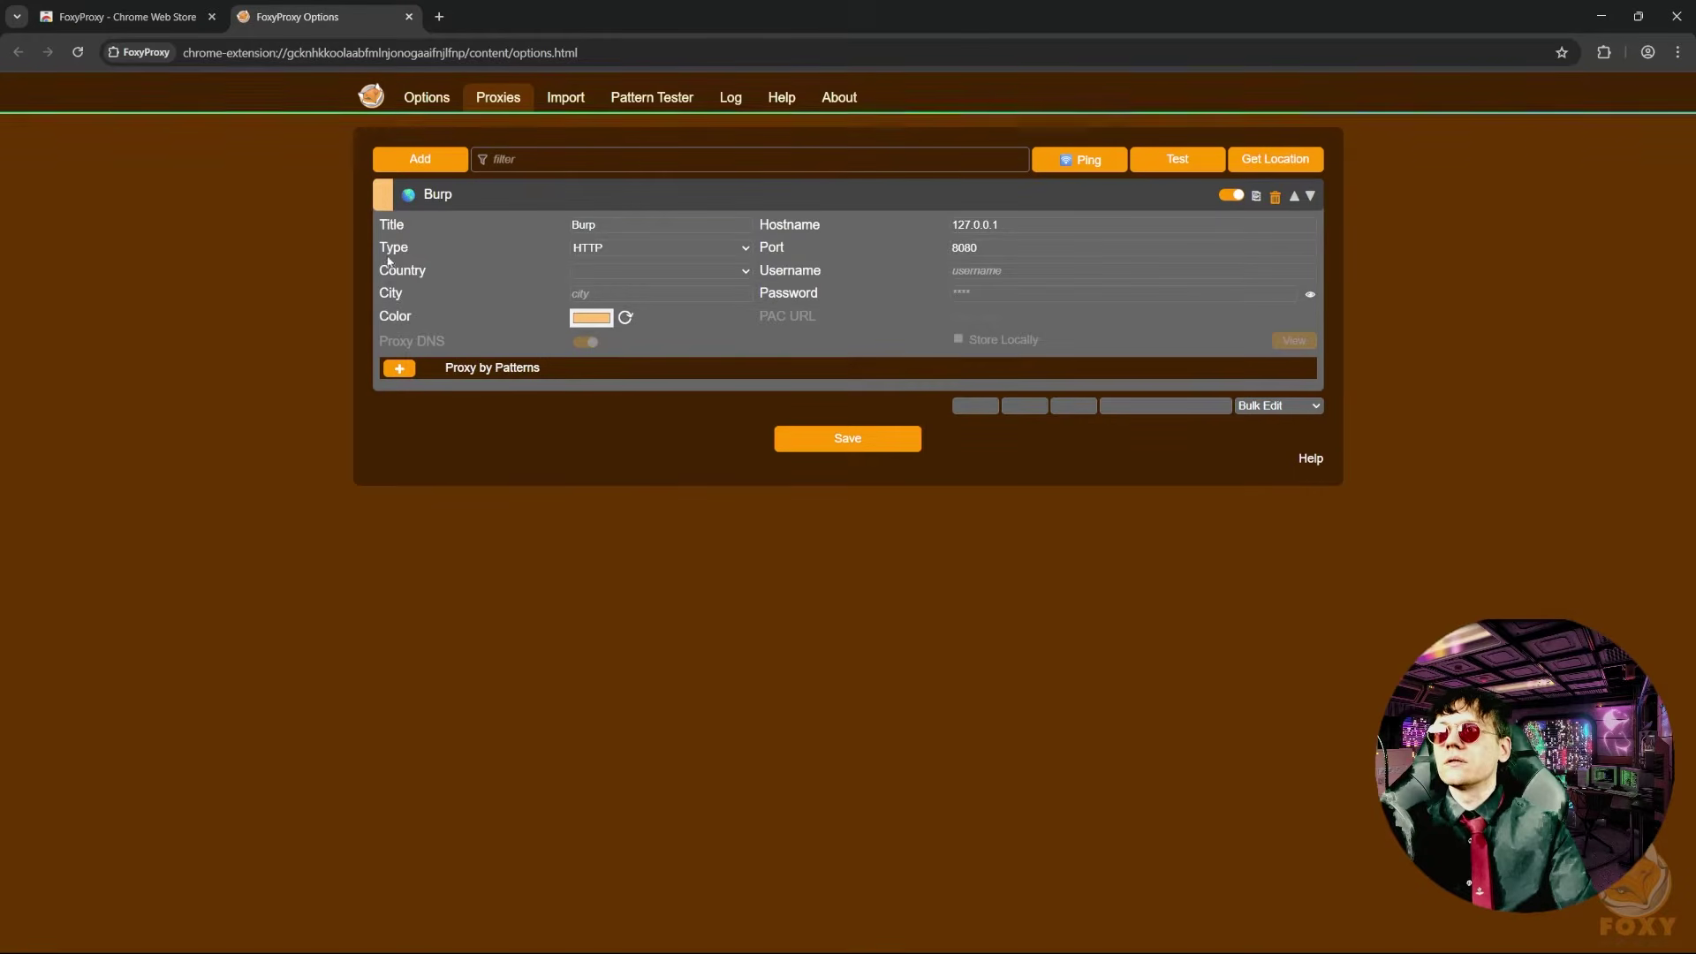
# - Search 'test' in a new Chrome tab and check Burp for captured traffic
pyautogui.click(439, 16)
pyautogui.hotkey('alt', 'Tab')
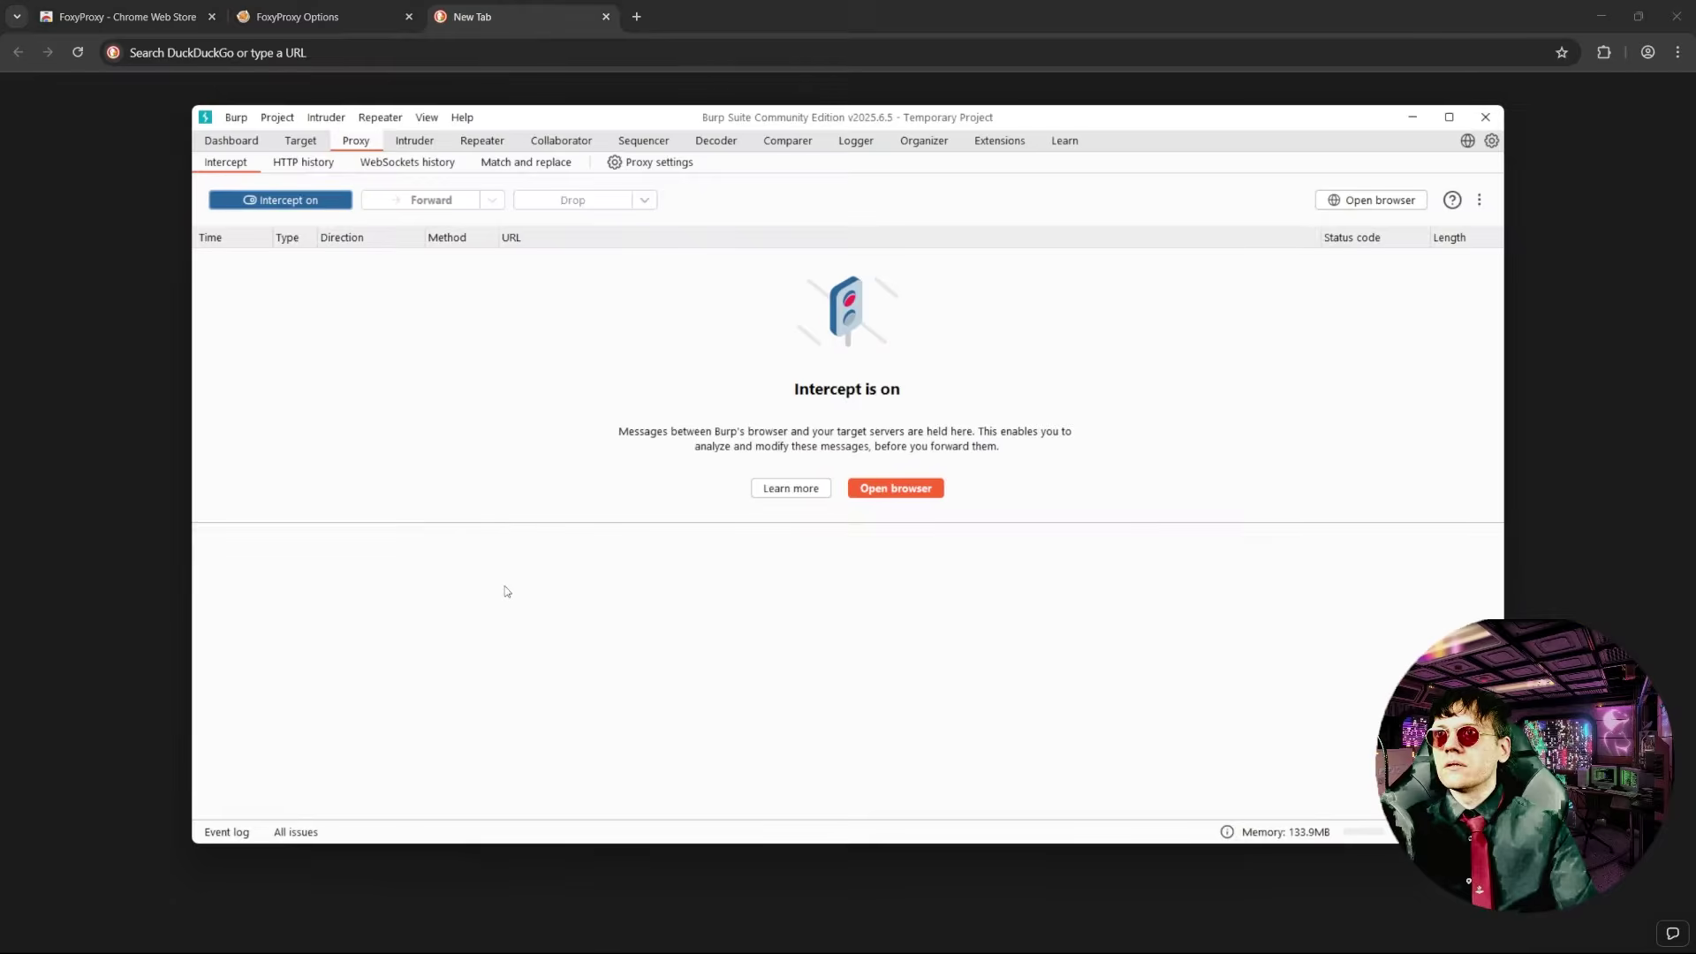
pyautogui.click(300, 53)
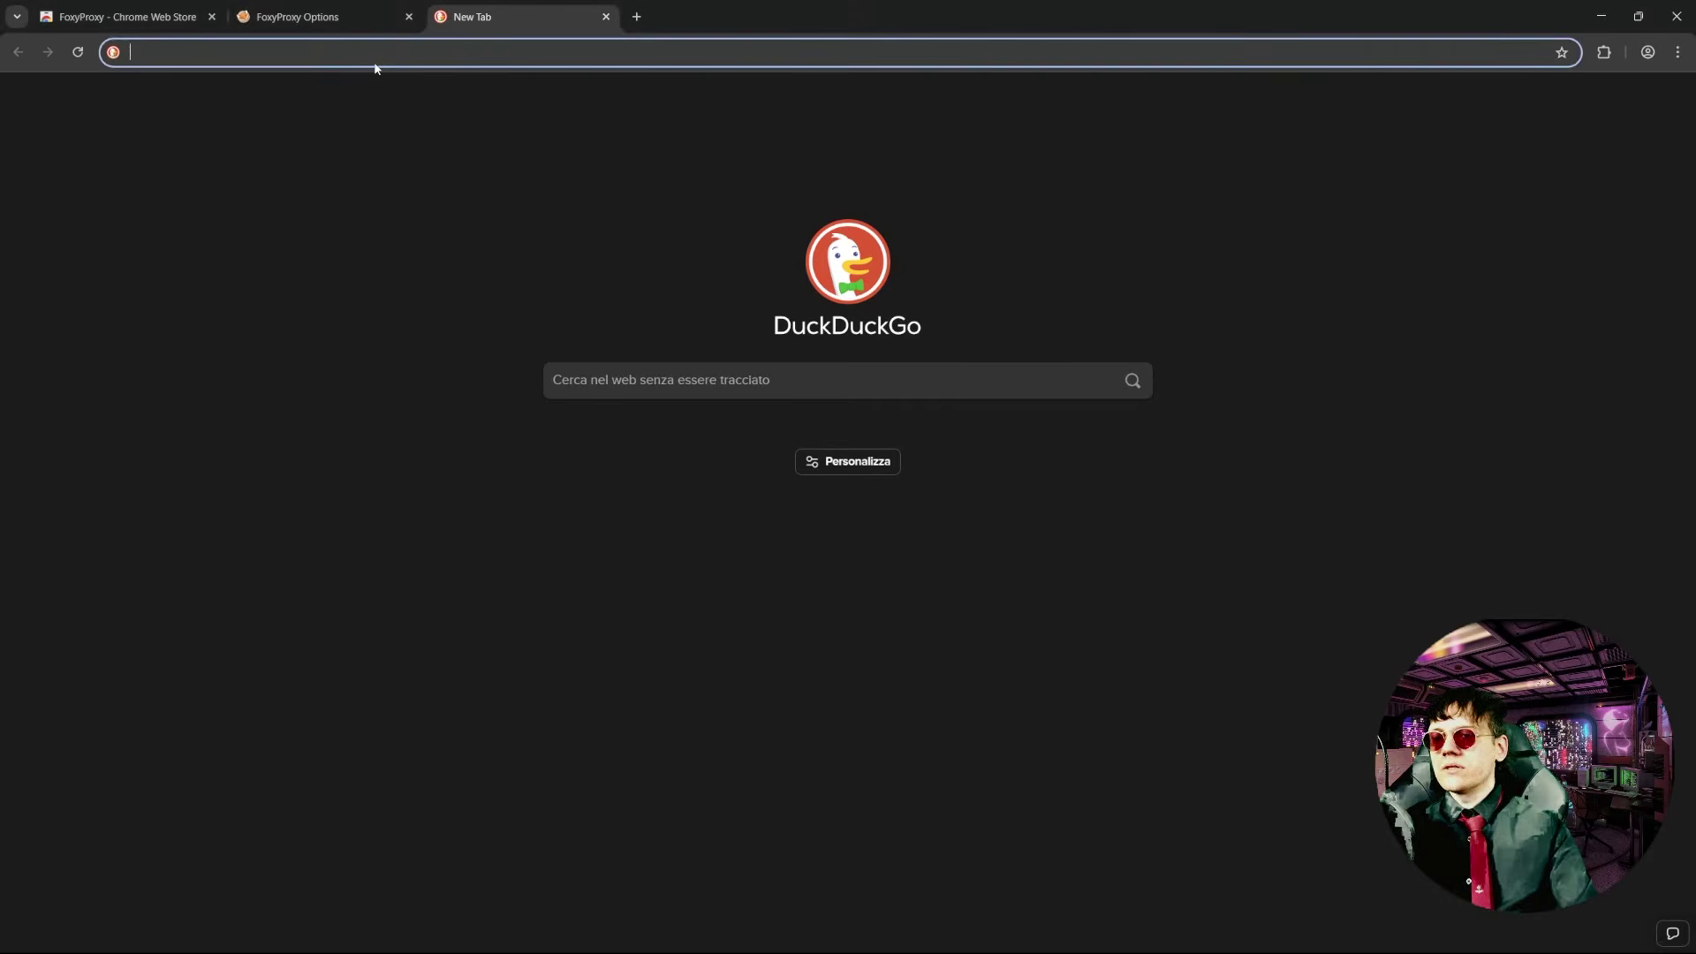
pyautogui.write('test')
pyautogui.press('Return')
pyautogui.hotkey('alt', 'Tab')
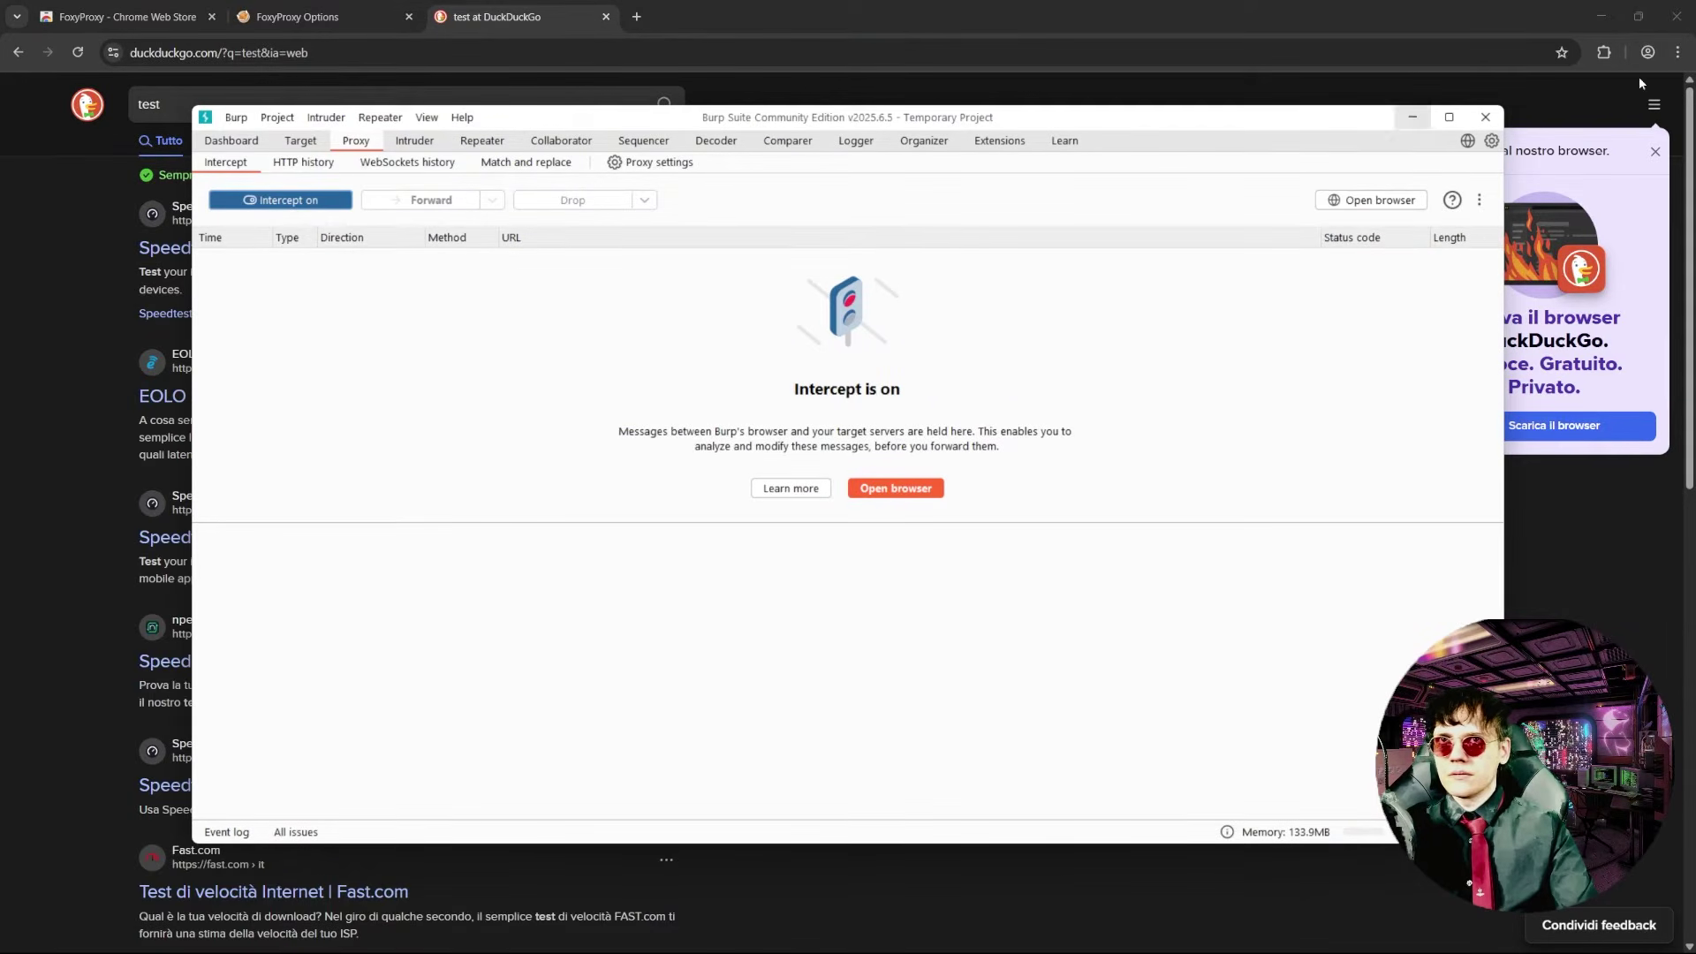
# - Route Chrome through the Burp proxy in FoxyProxy and reload the search page
pyautogui.click(1605, 52)
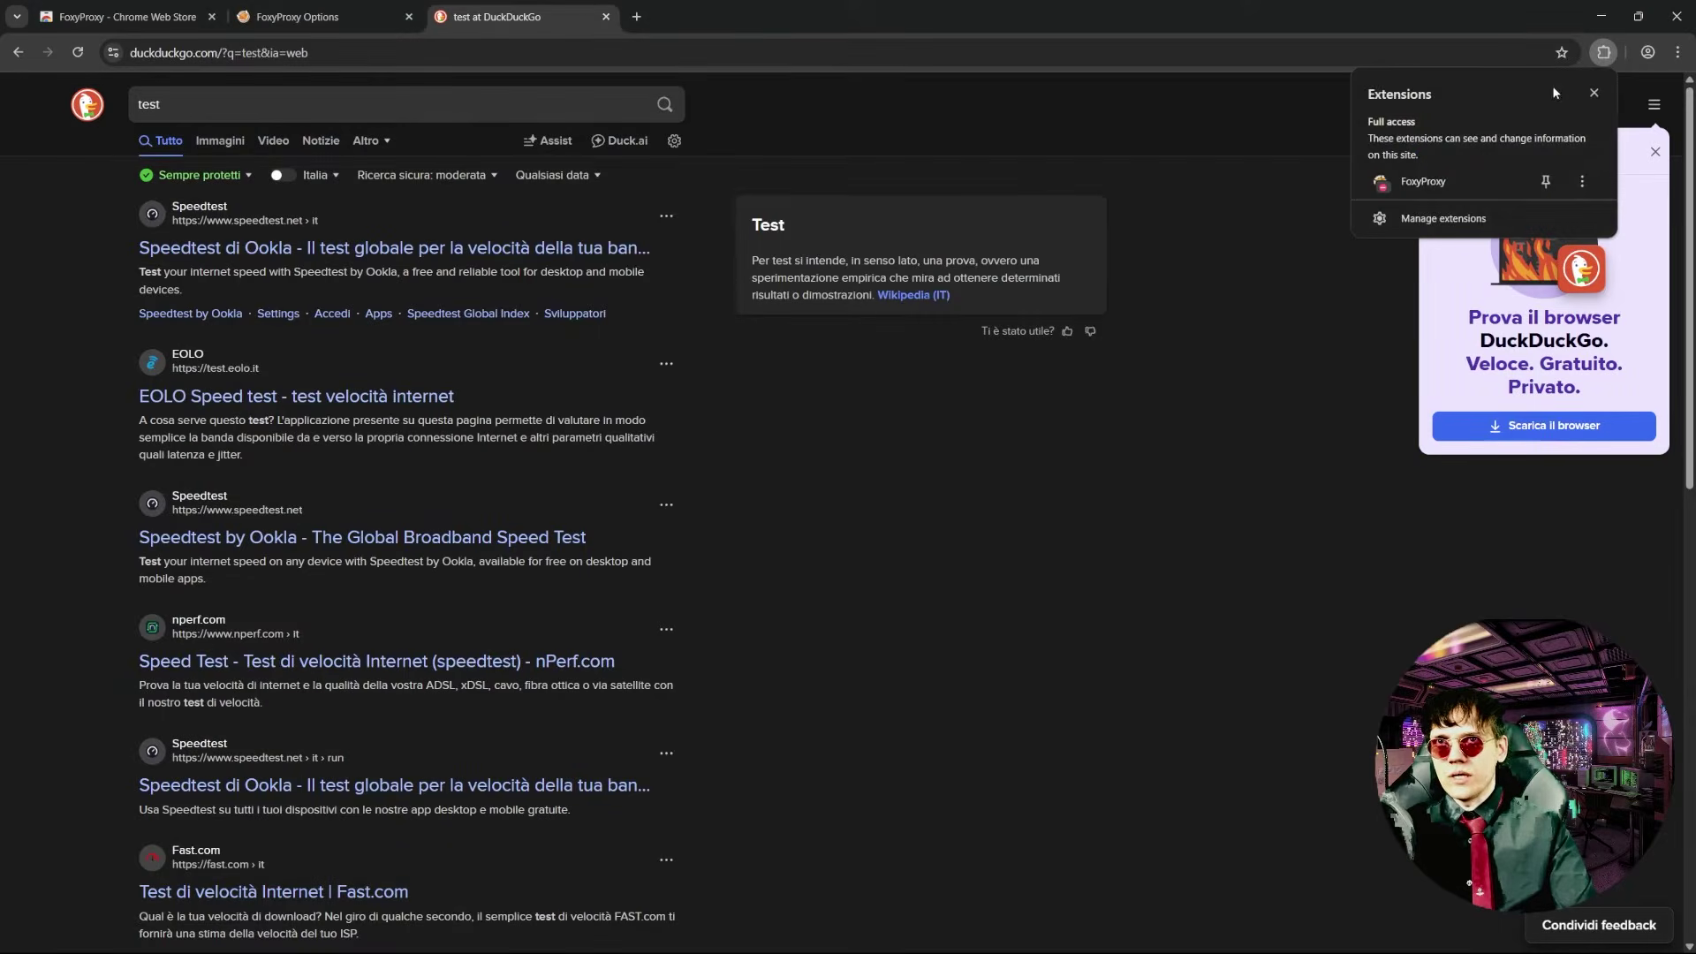
pyautogui.click(1437, 182)
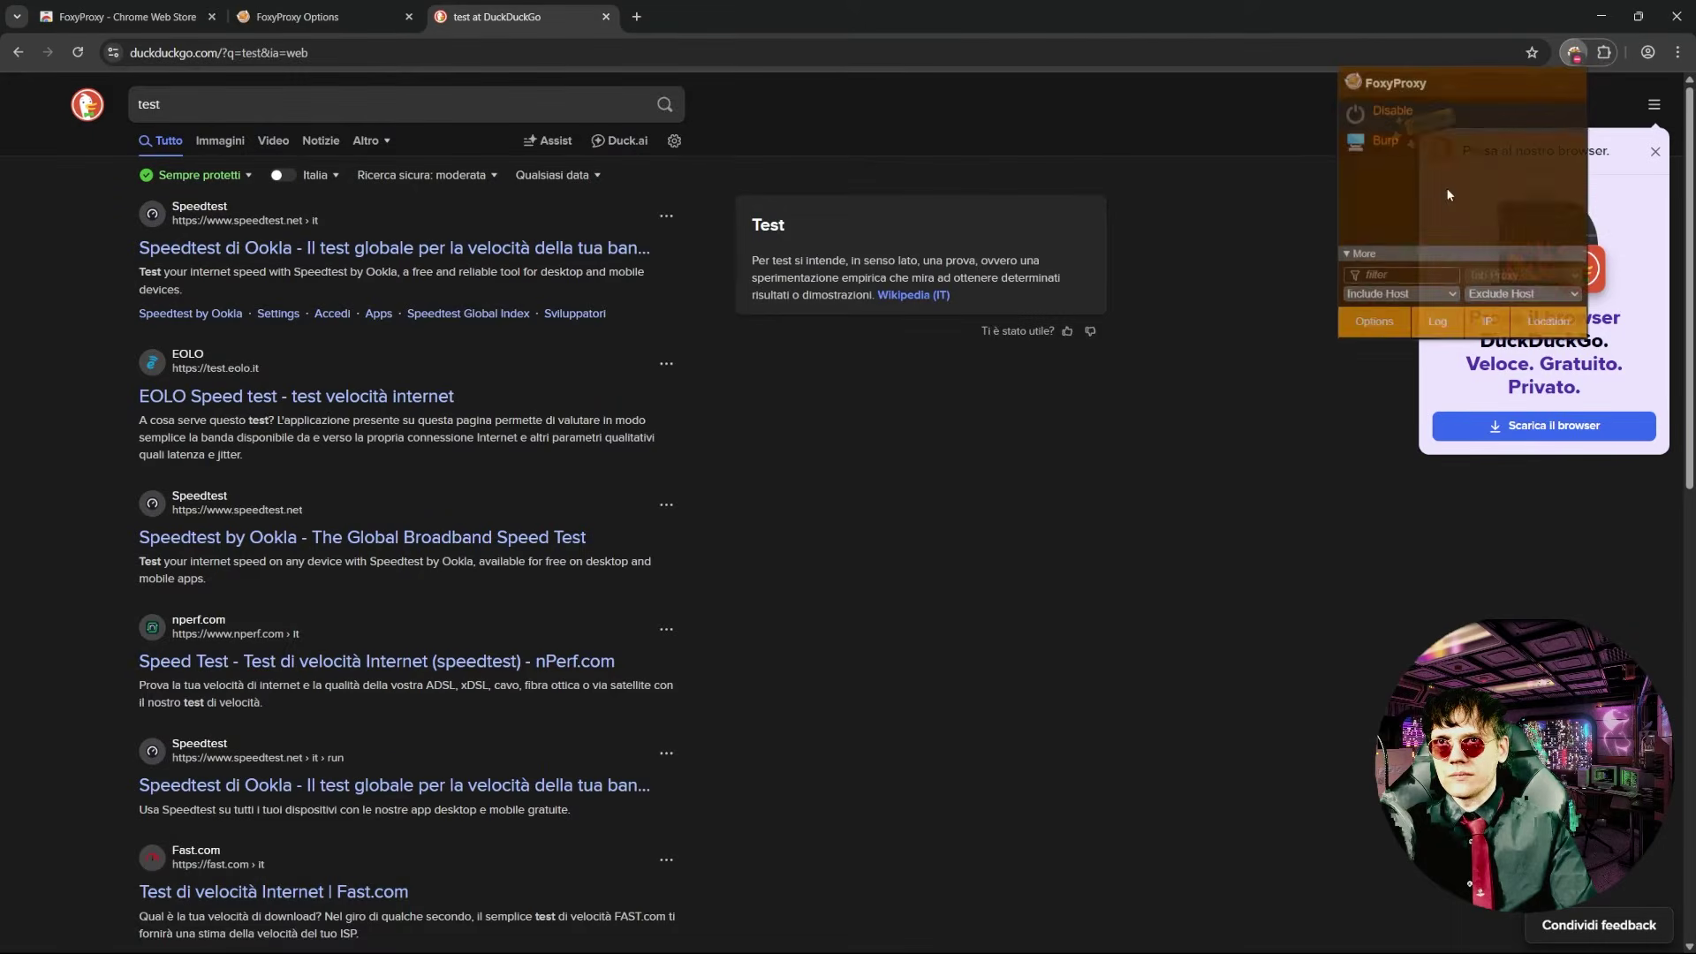
pyautogui.click(1383, 142)
pyautogui.click(544, 50)
pyautogui.press('Return')
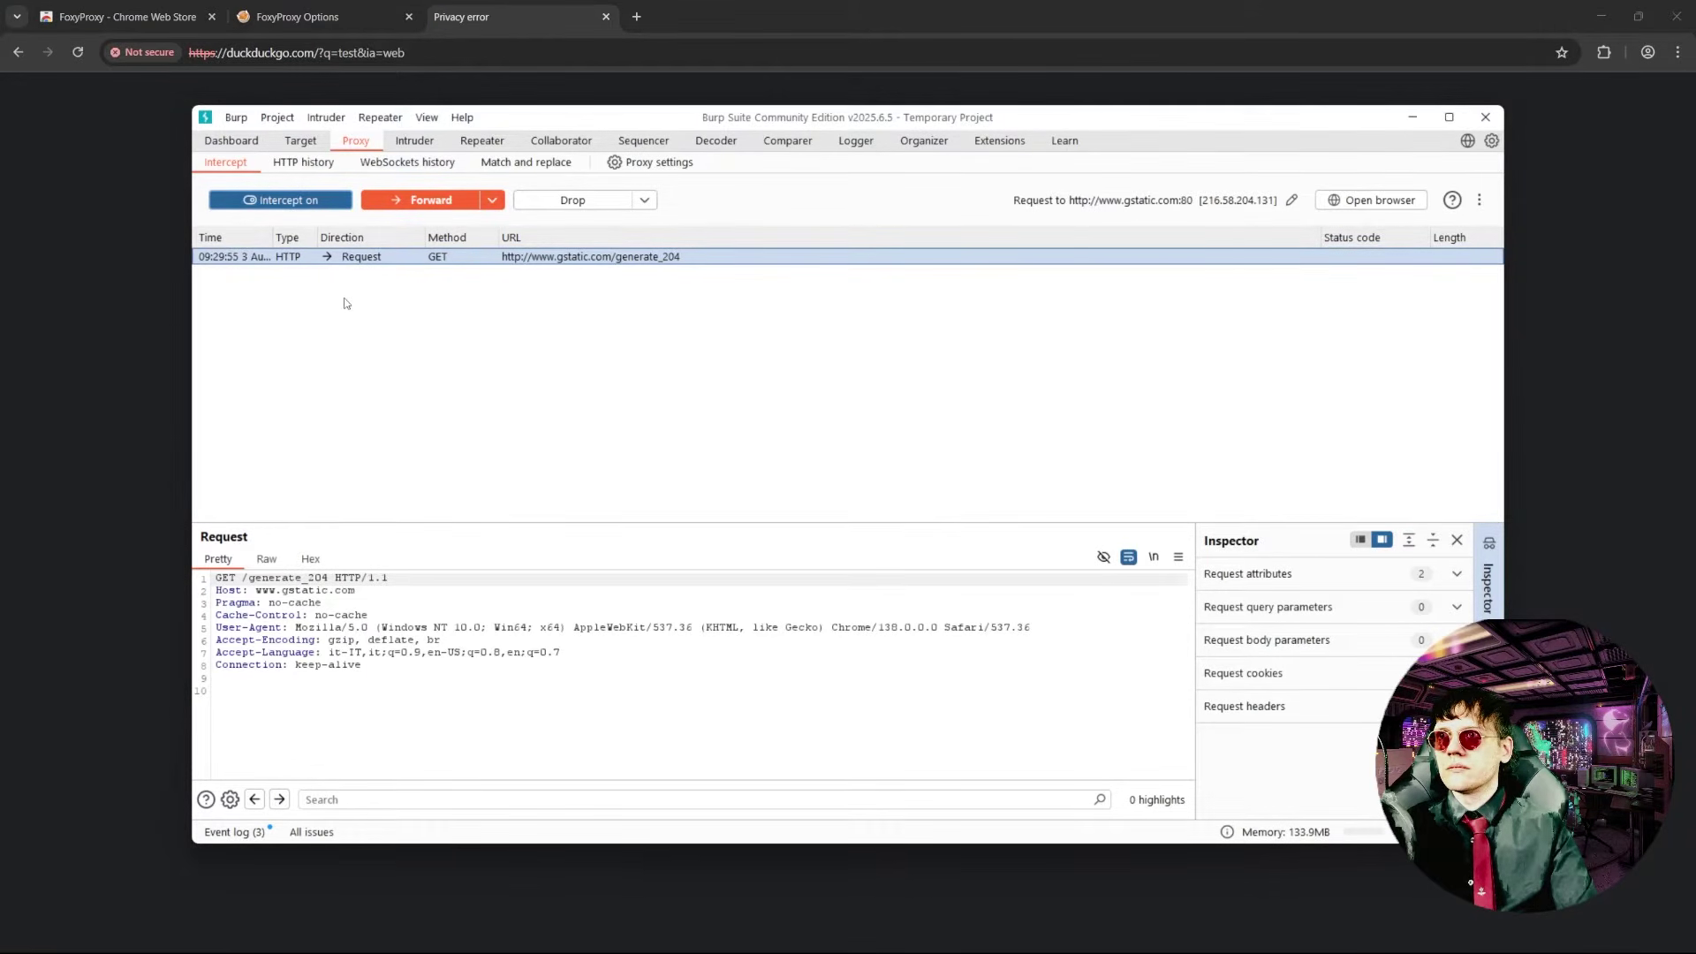
# - Inspect the intercepted gstatic request, then turn interception off and return to Chrome
pyautogui.click(407, 262)
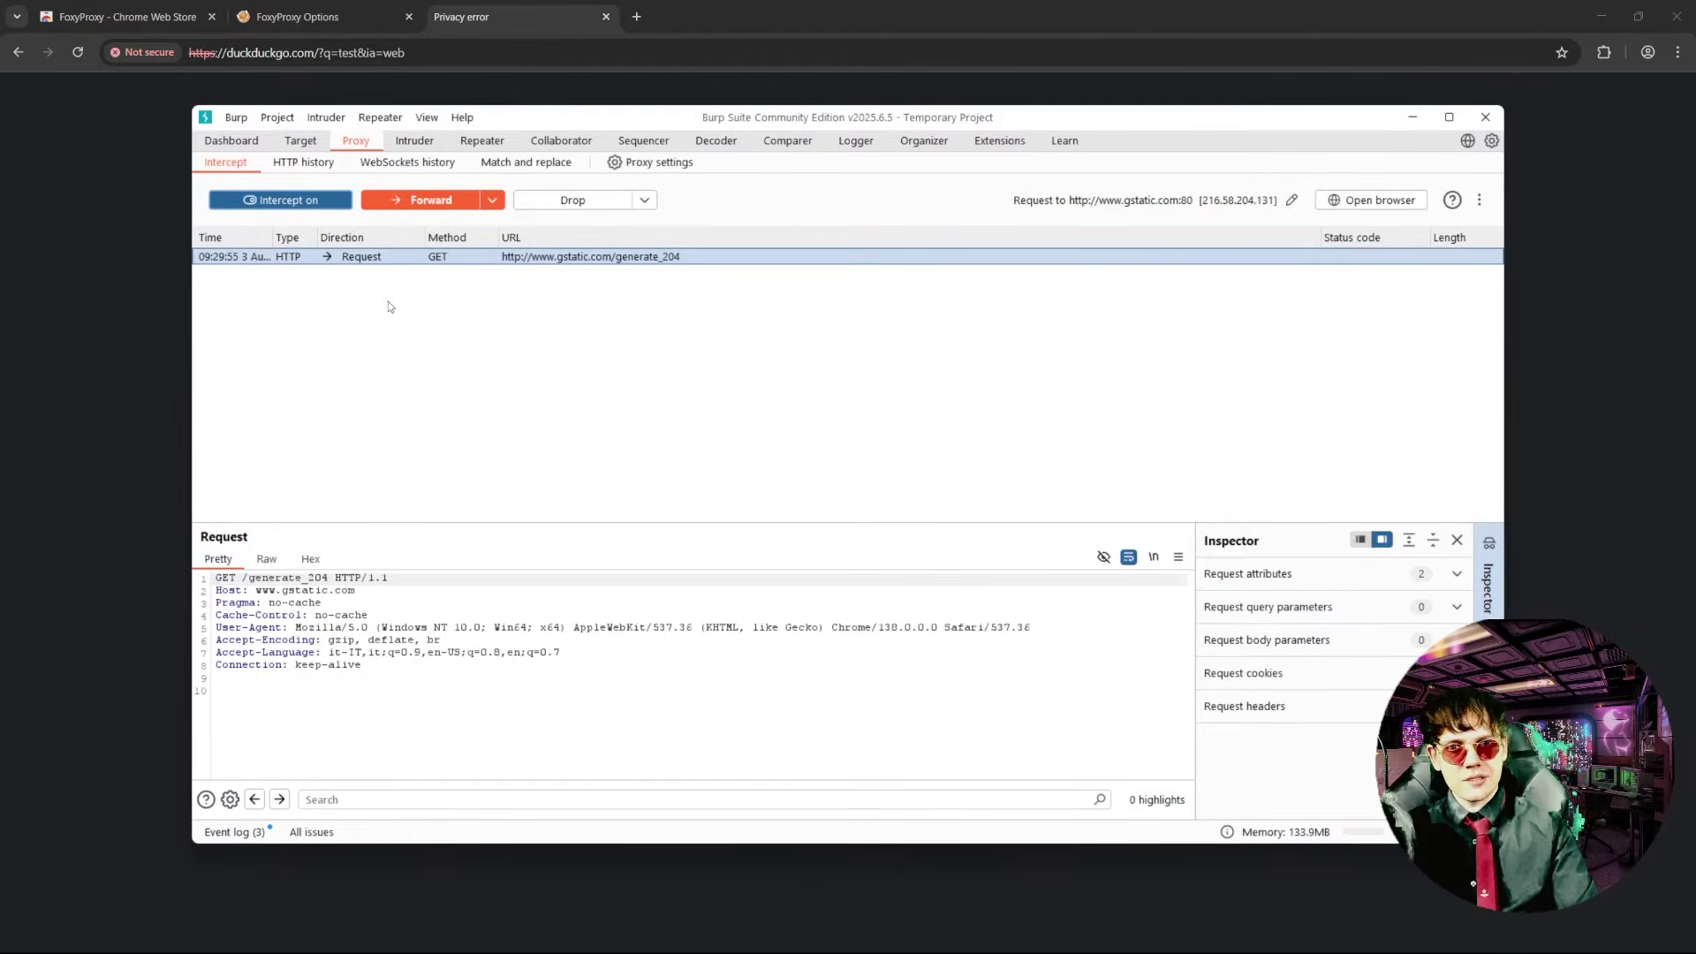
pyautogui.click(288, 201)
pyautogui.click(487, 27)
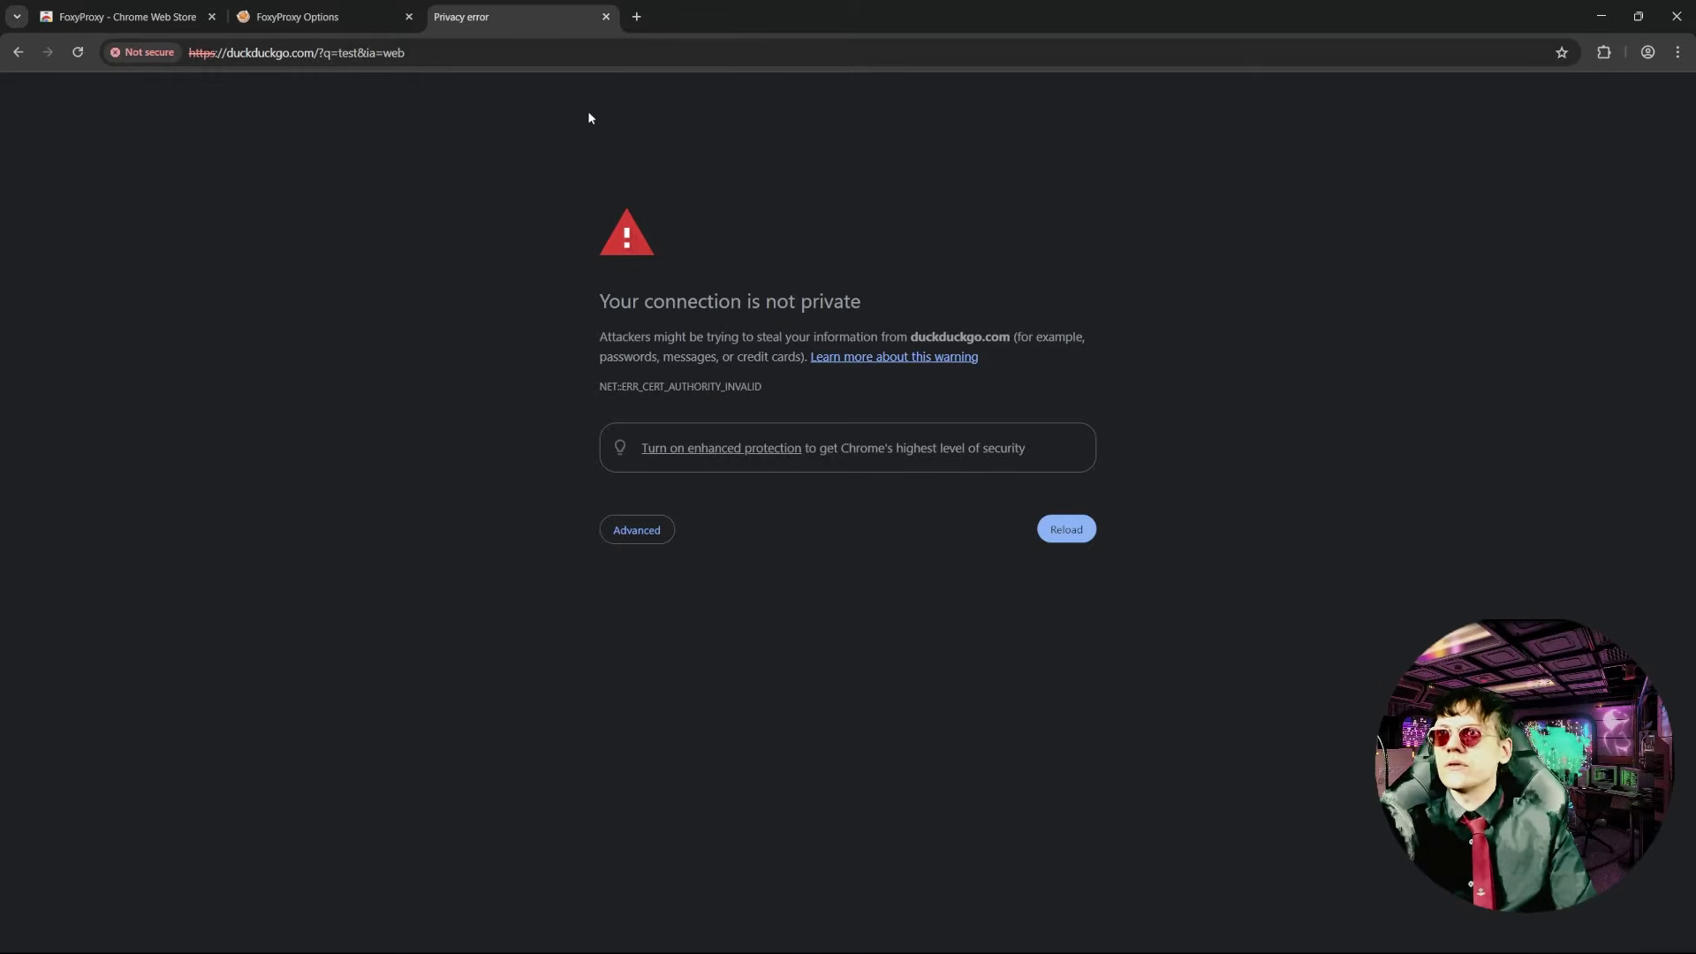
pyautogui.click(636, 17)
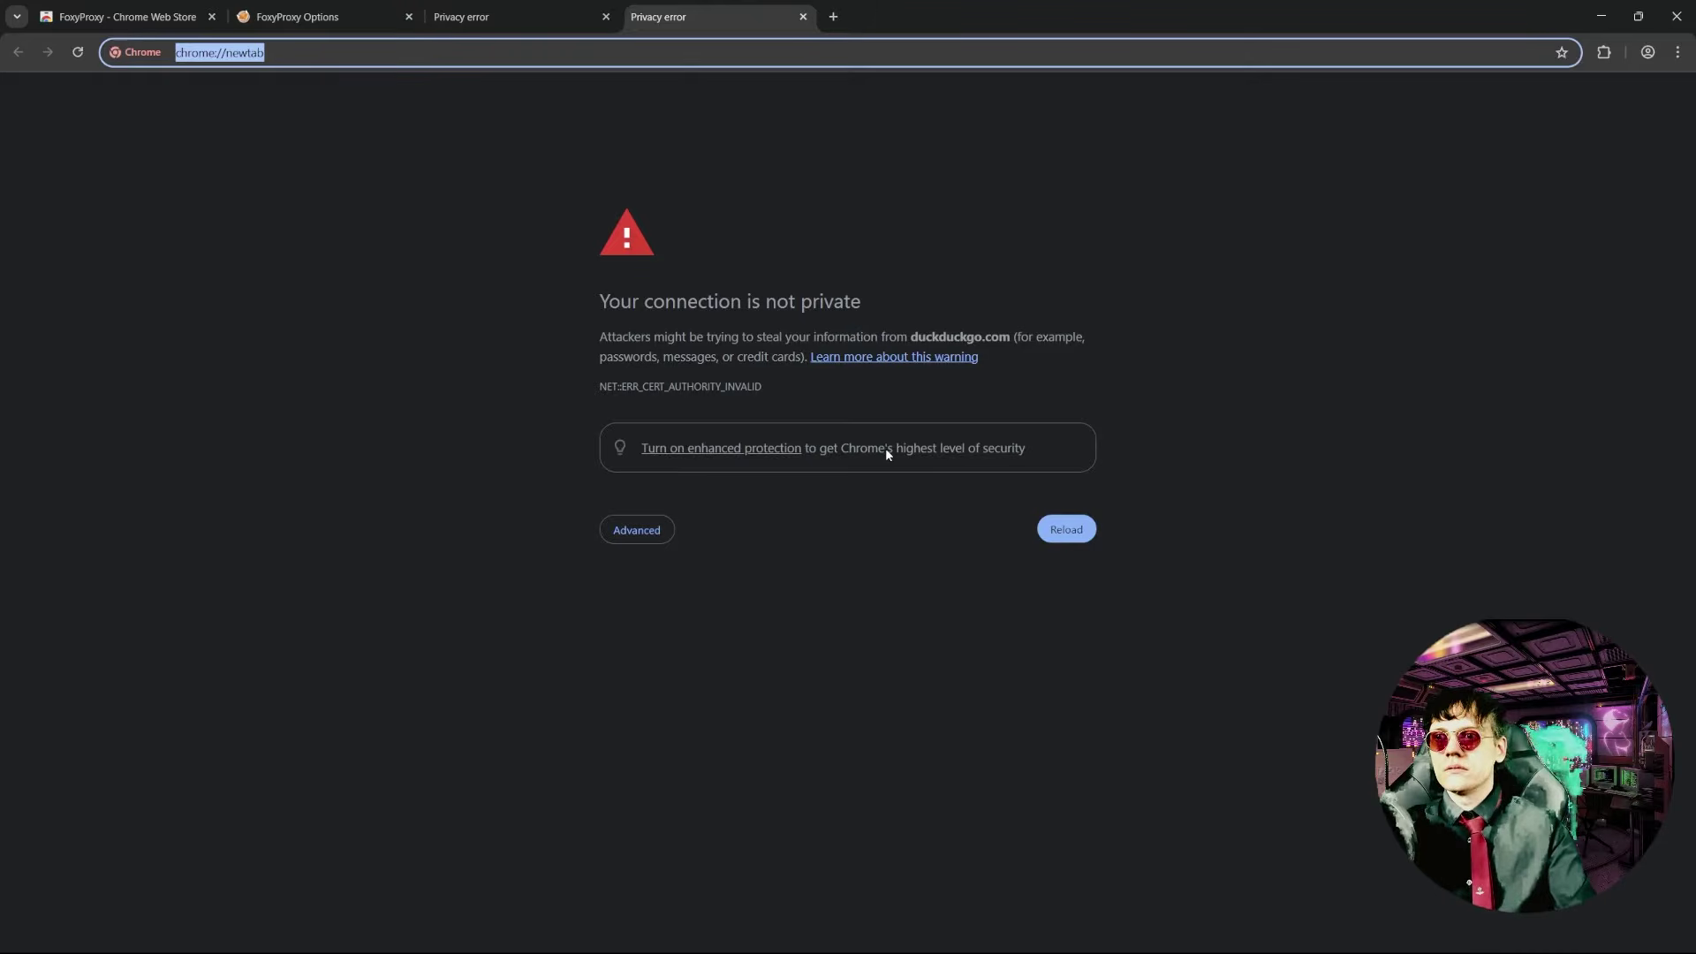
# - Load Burp's welcome page at localhost:8080 and download the cacert.der CA certificate
pyautogui.write('loca')
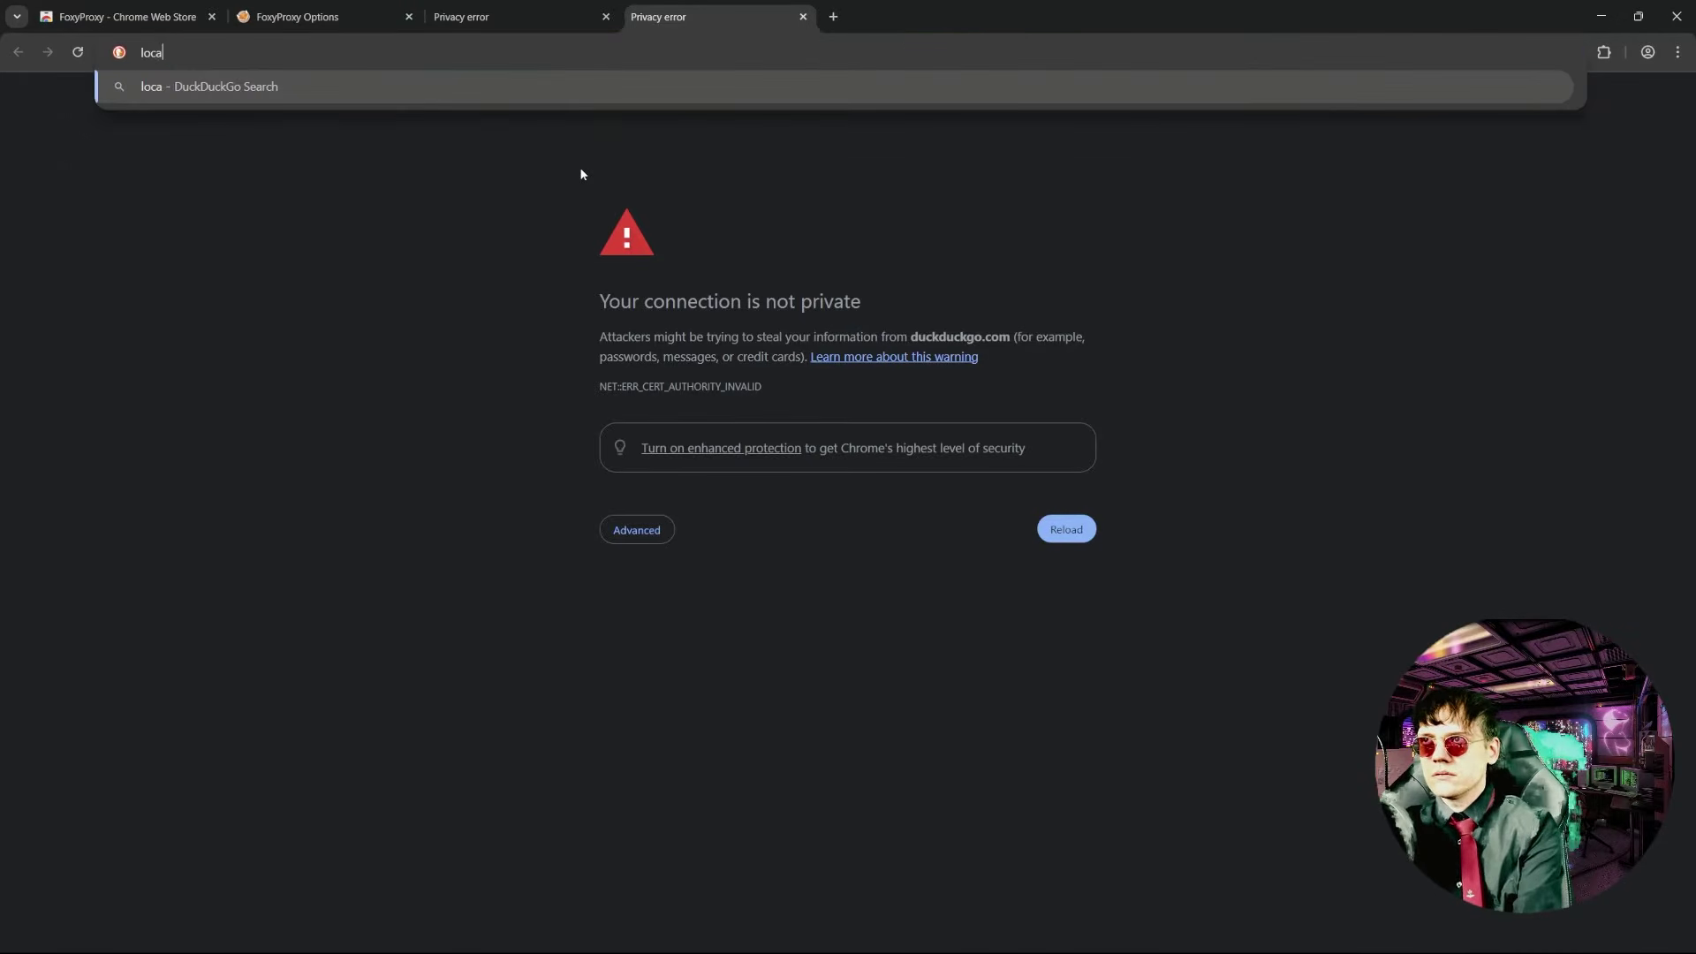
pyautogui.write('lhost:')
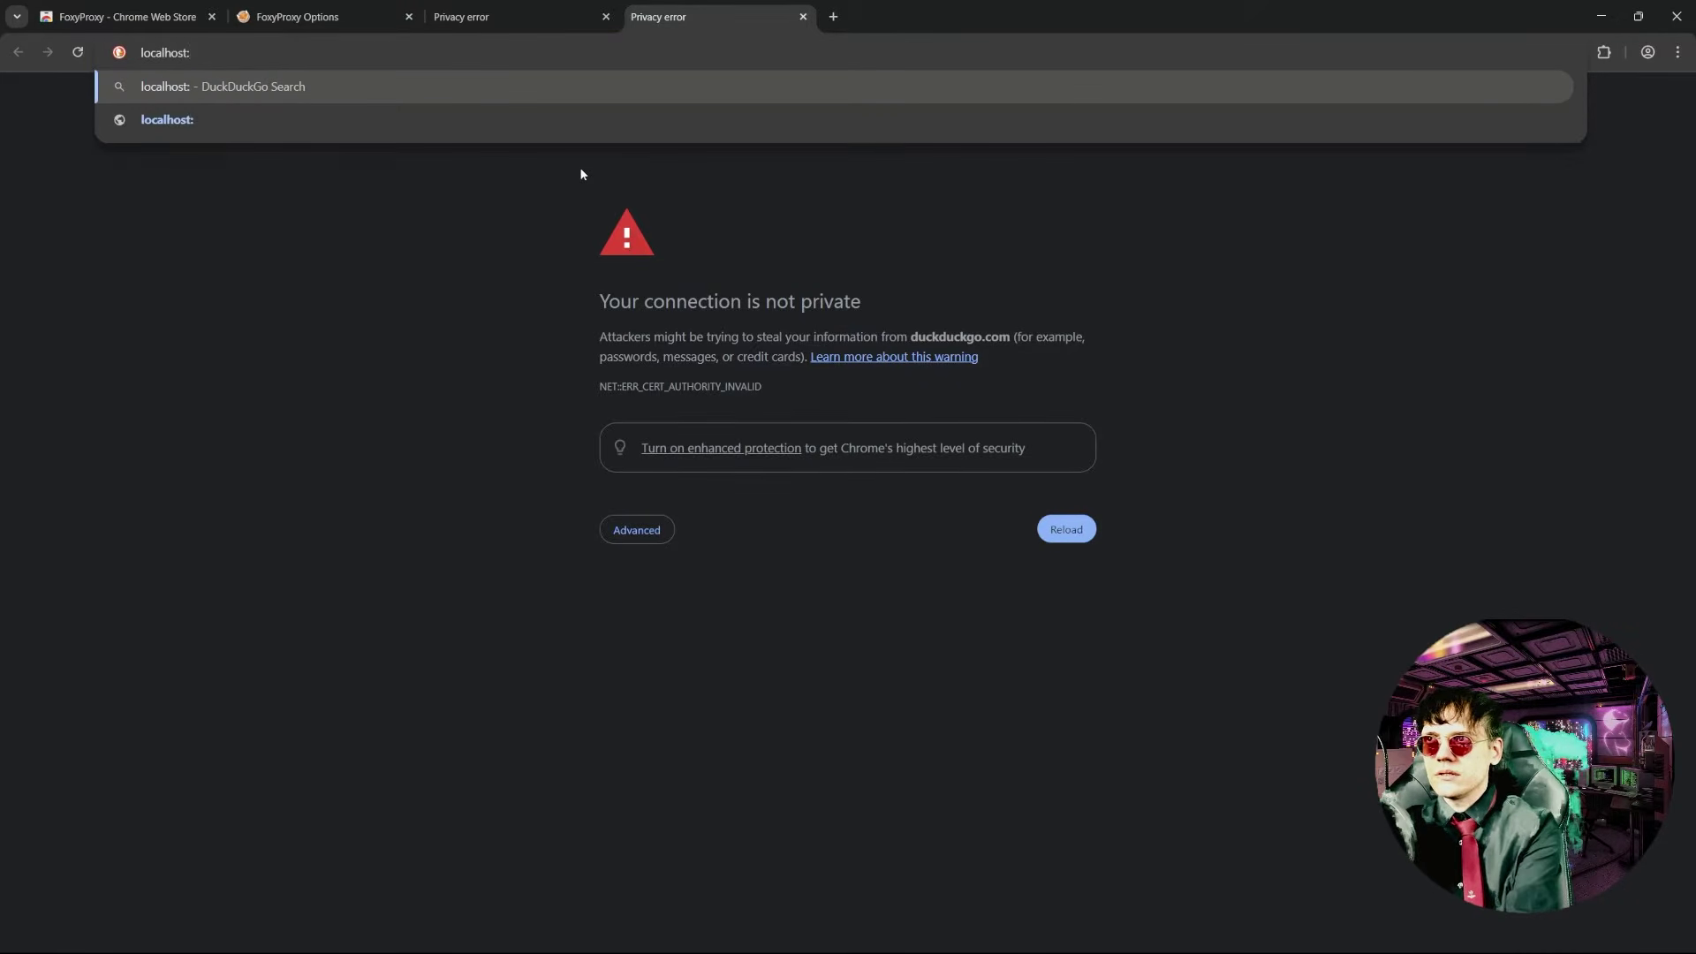
pyautogui.write('8080/')
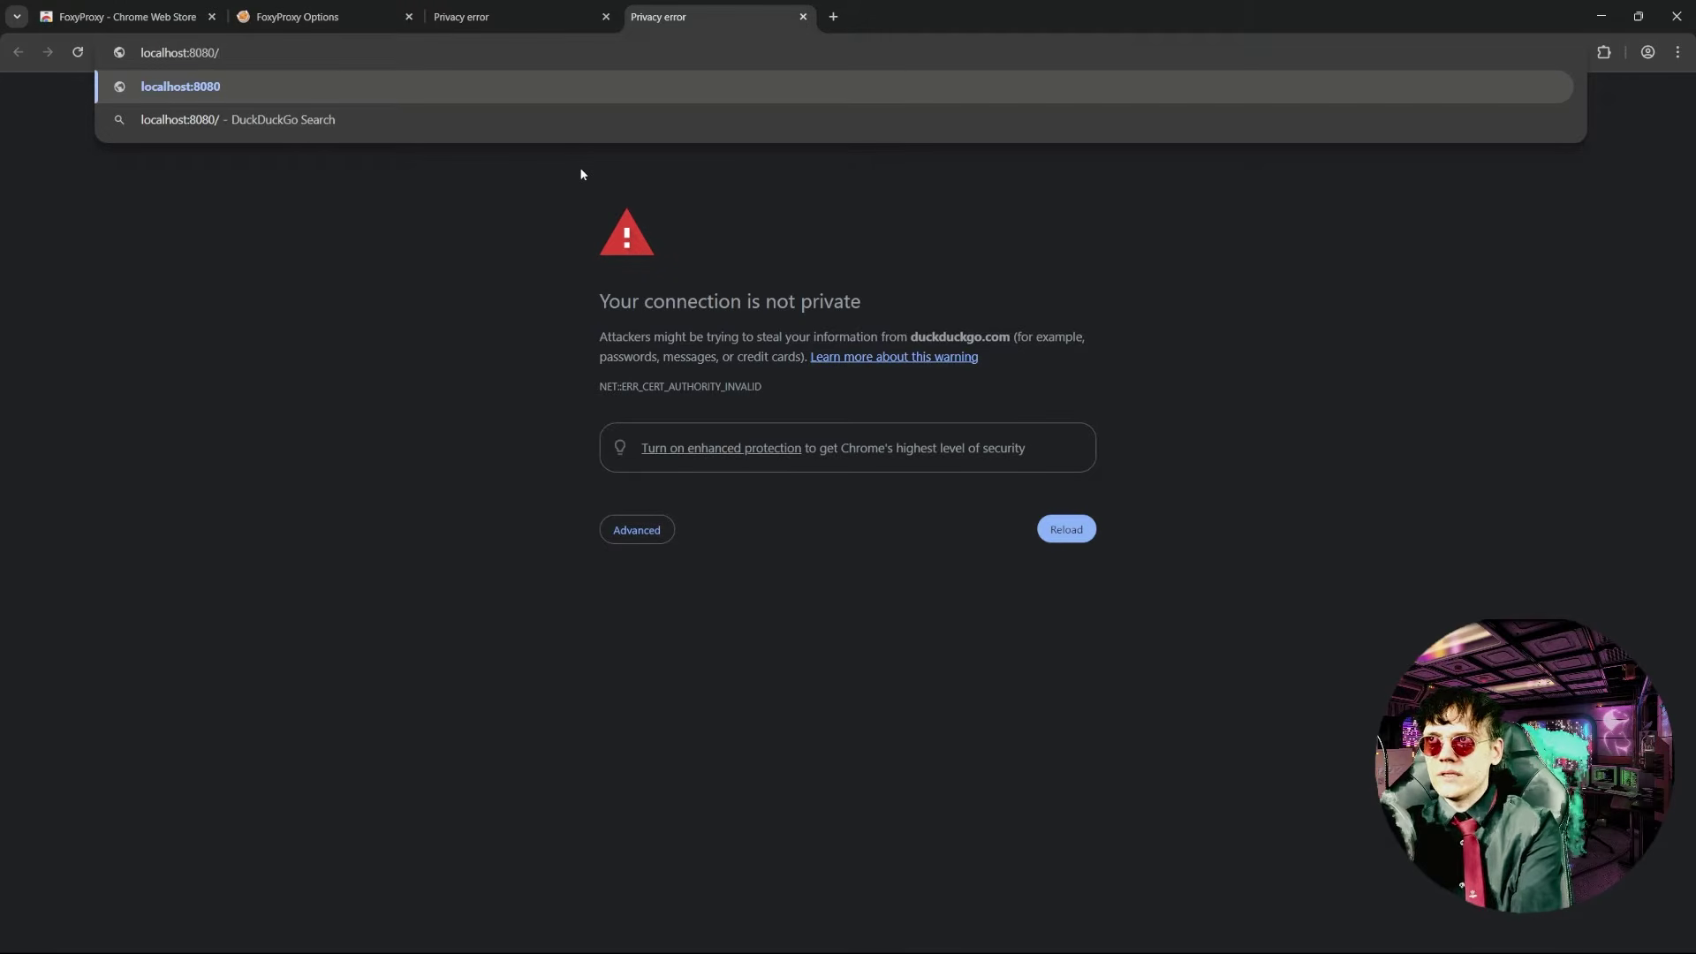
pyautogui.press('Return')
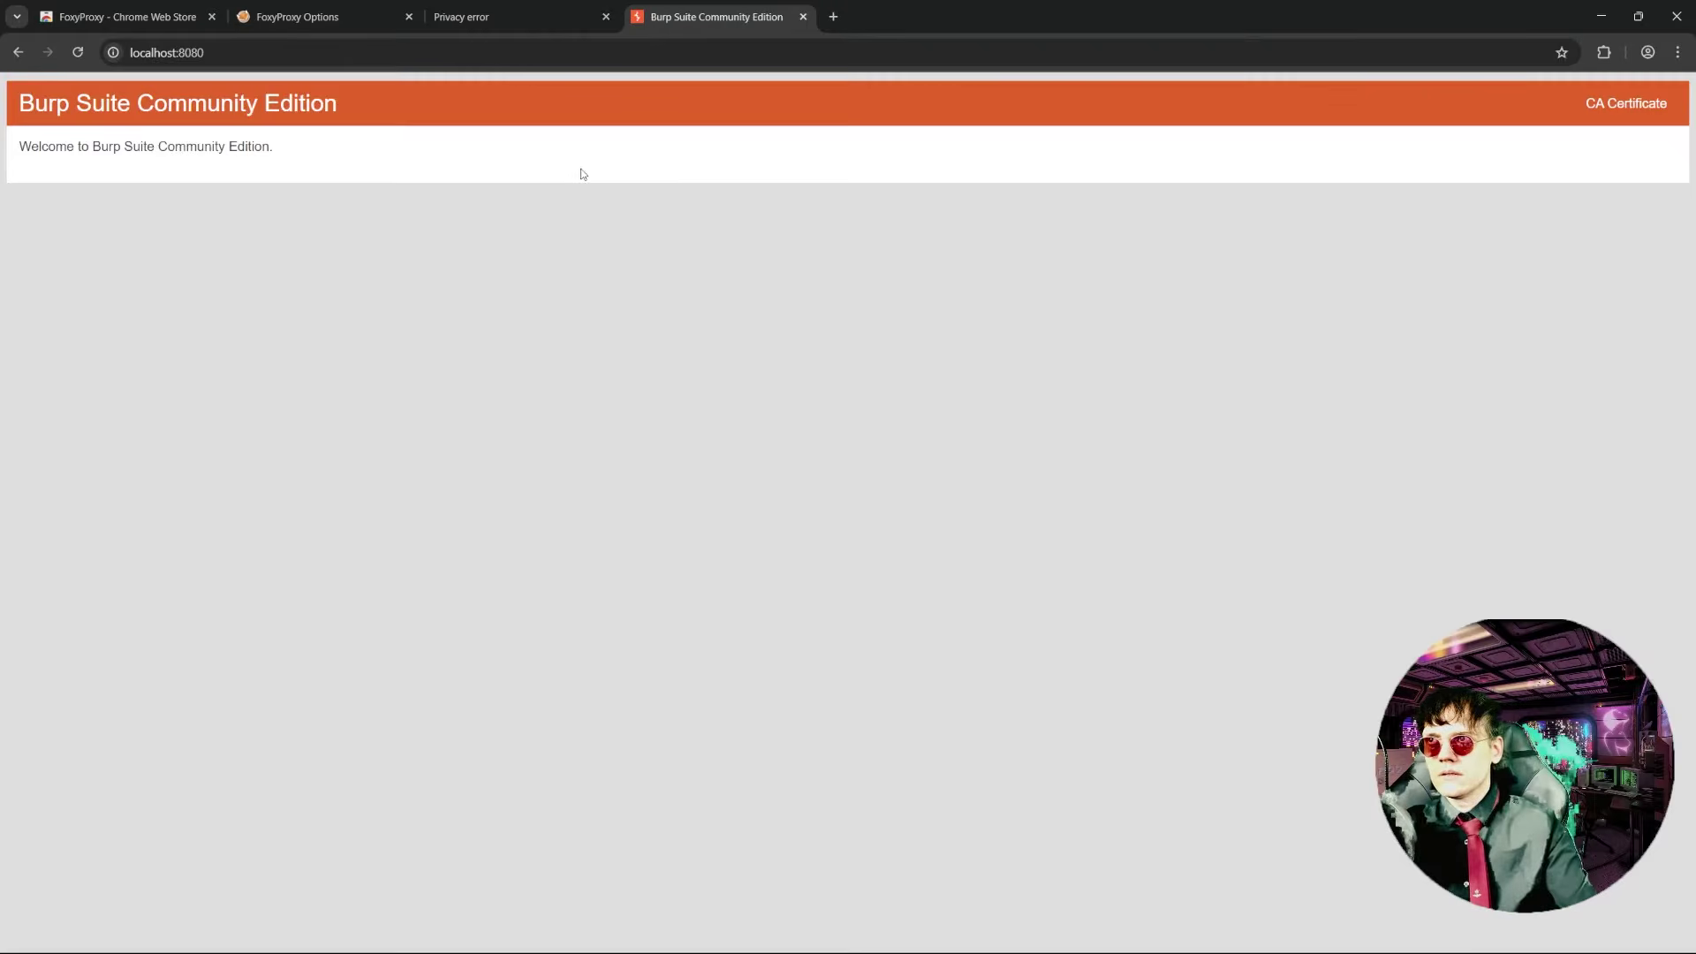
pyautogui.click(1608, 105)
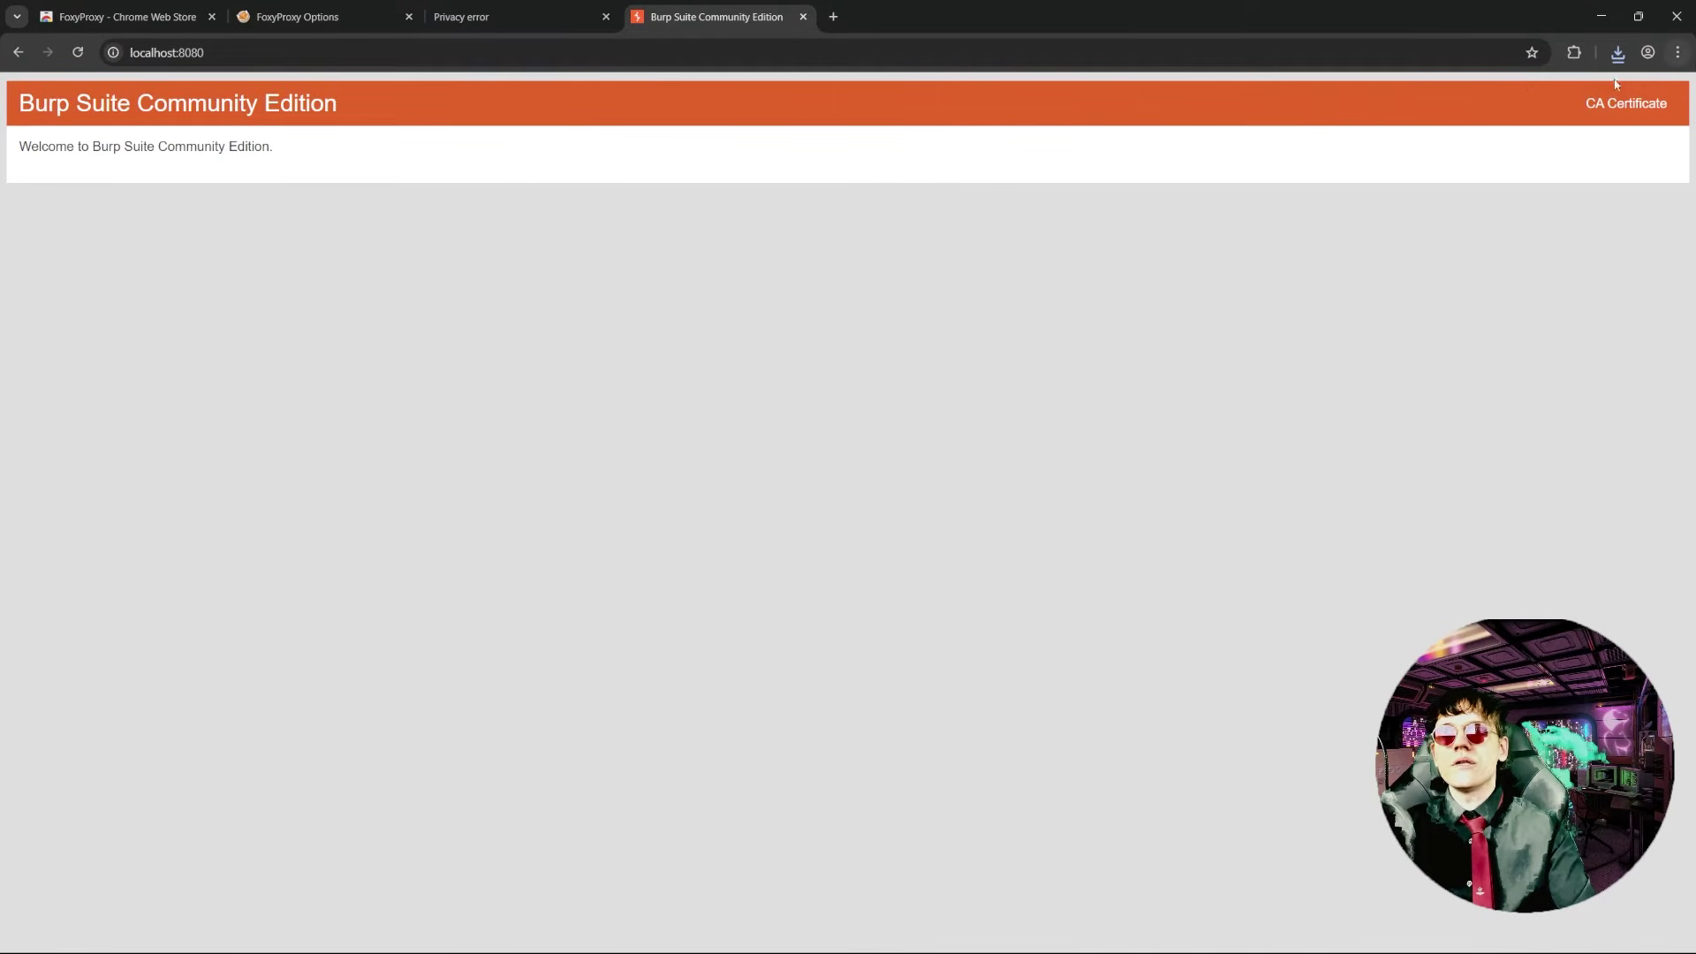
pyautogui.click(1678, 53)
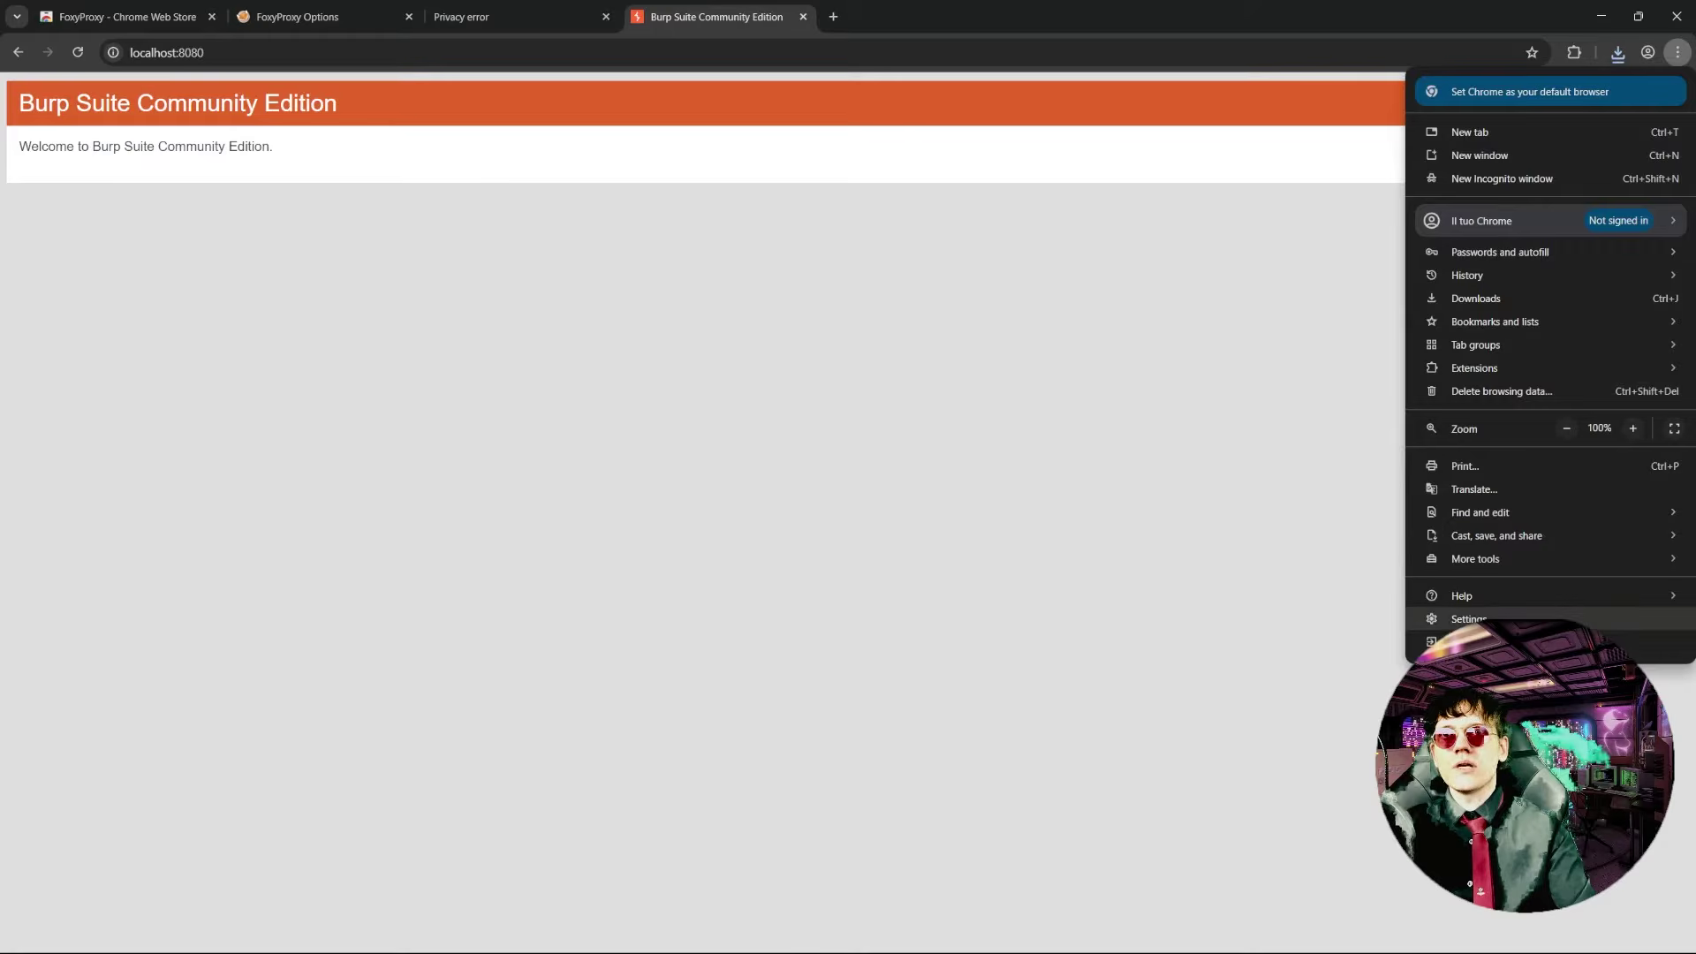
# - Go to Chrome's Security settings and open the user-installed certificates in certificate management
pyautogui.click(1468, 618)
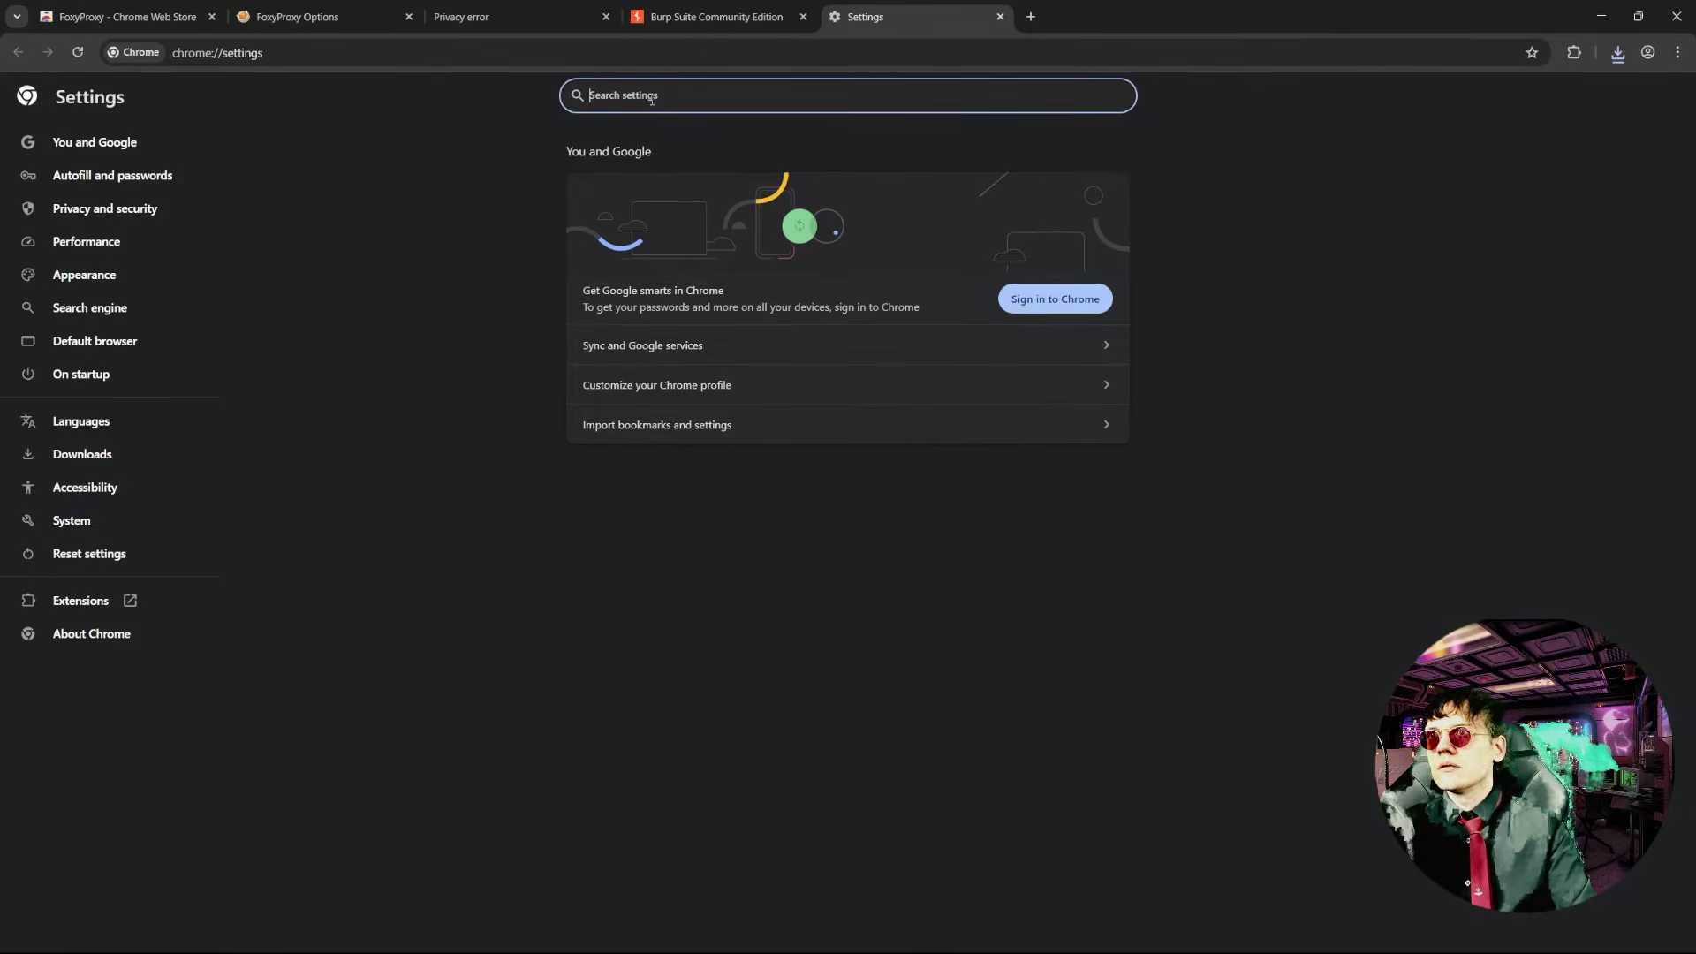
pyautogui.write('cert')
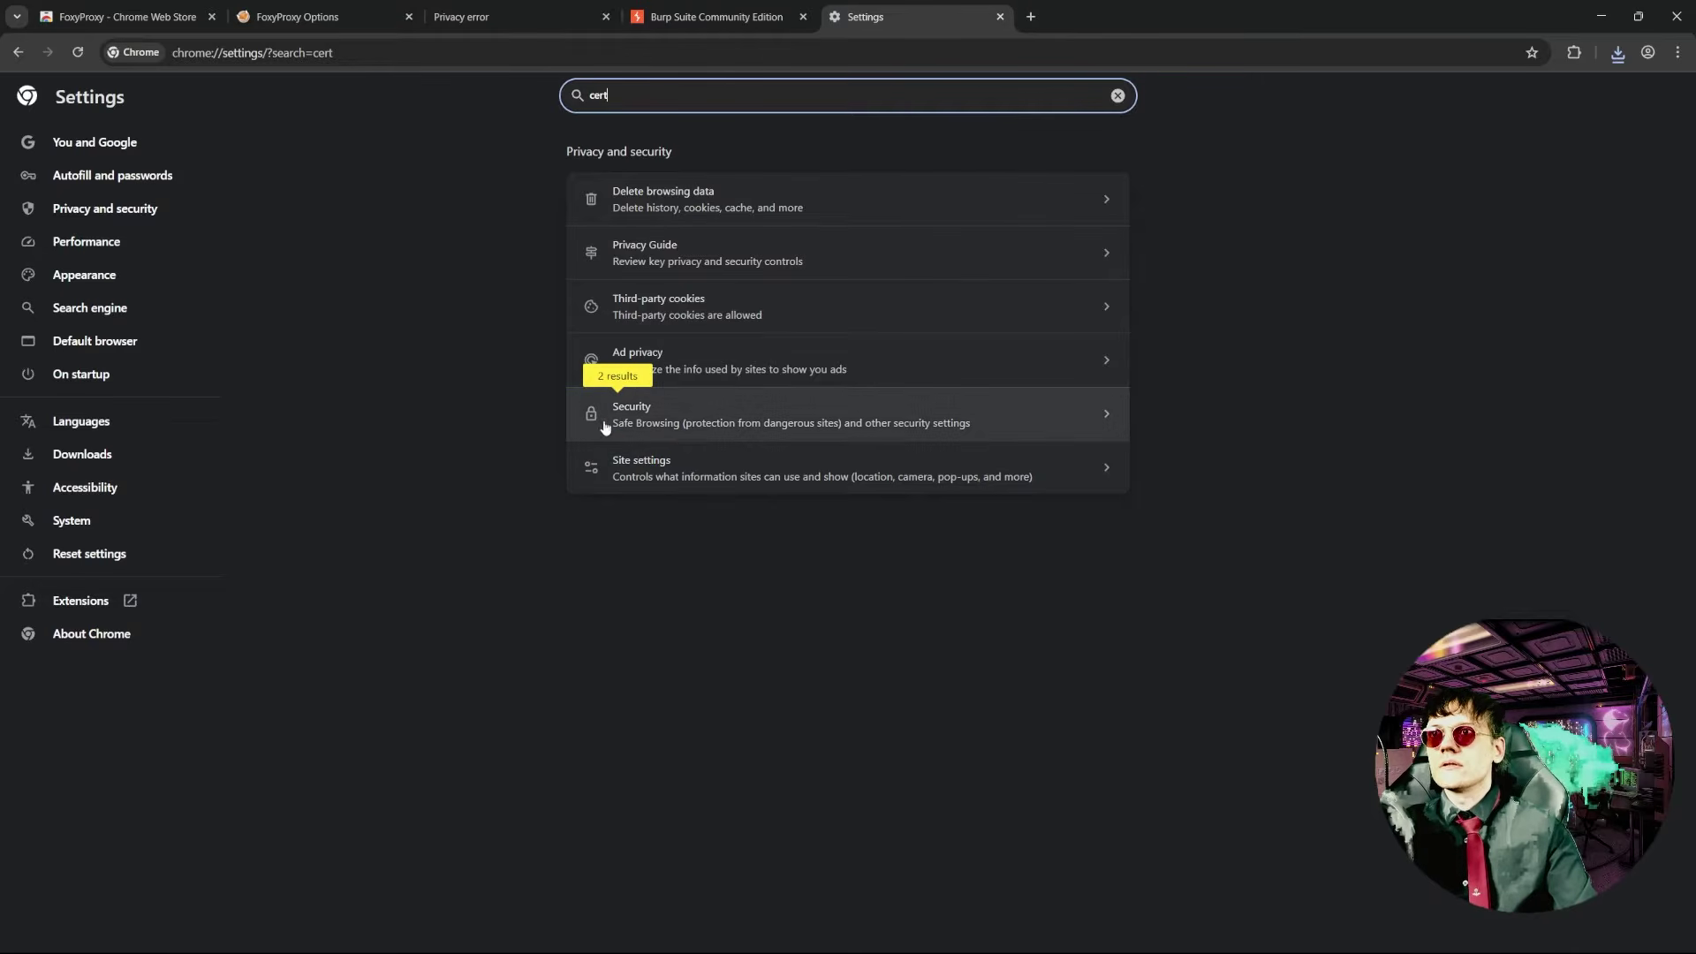
pyautogui.click(680, 432)
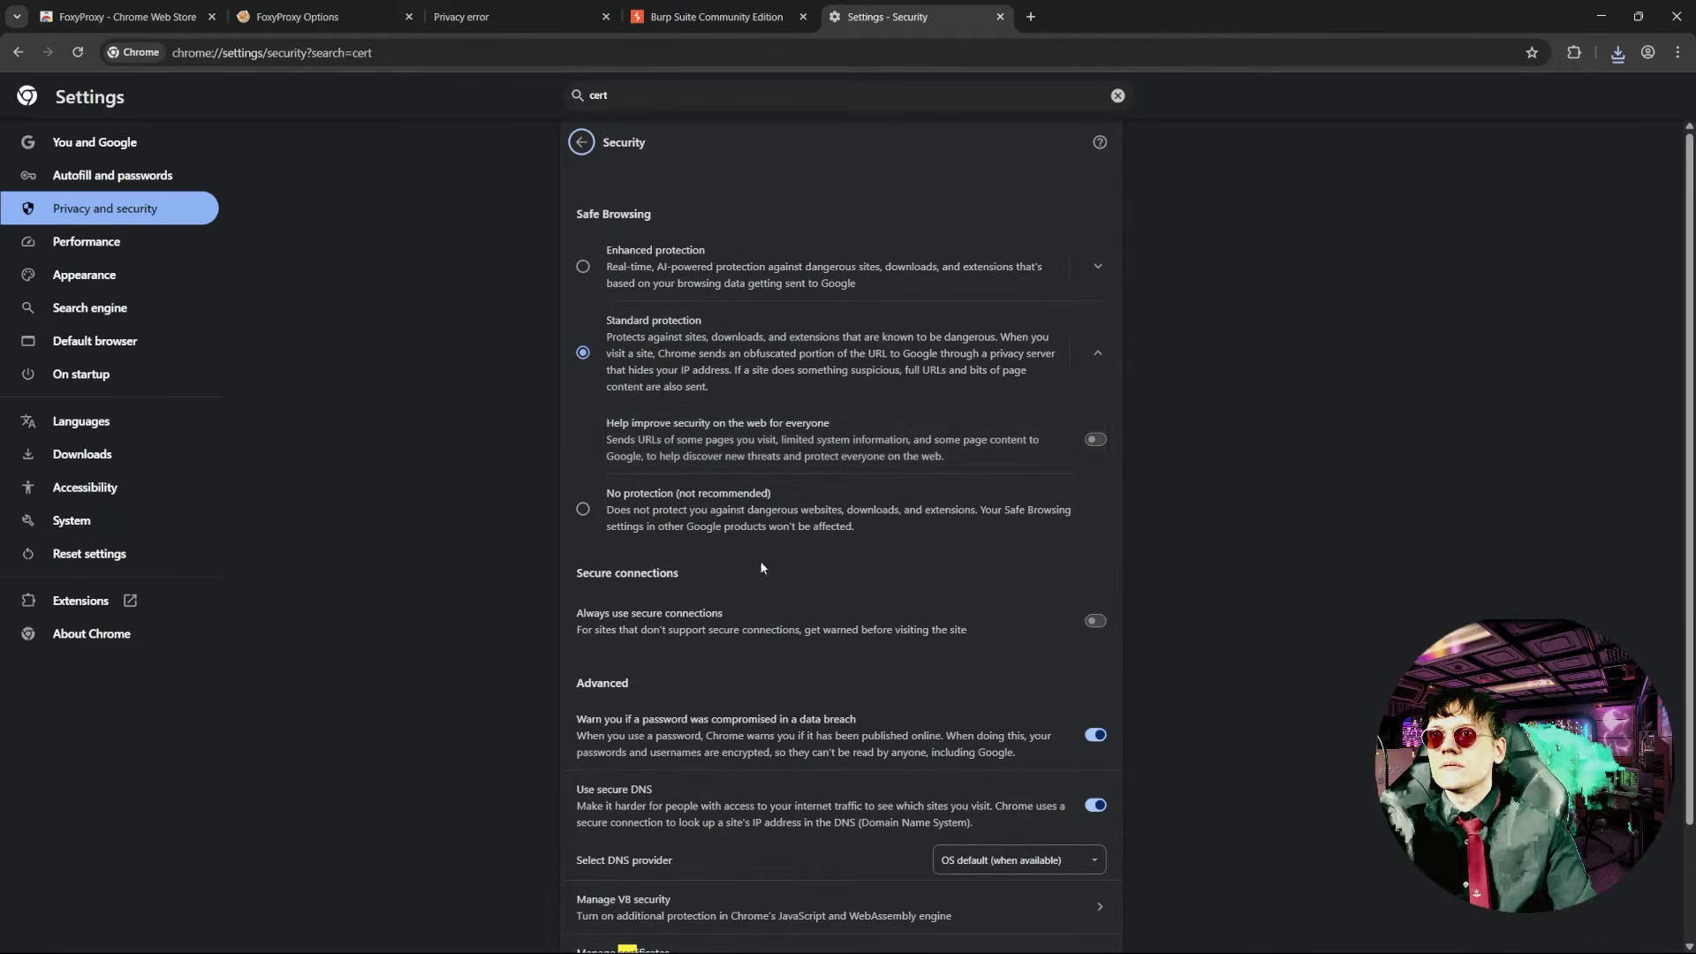
pyautogui.scroll(-2, 759, 560)
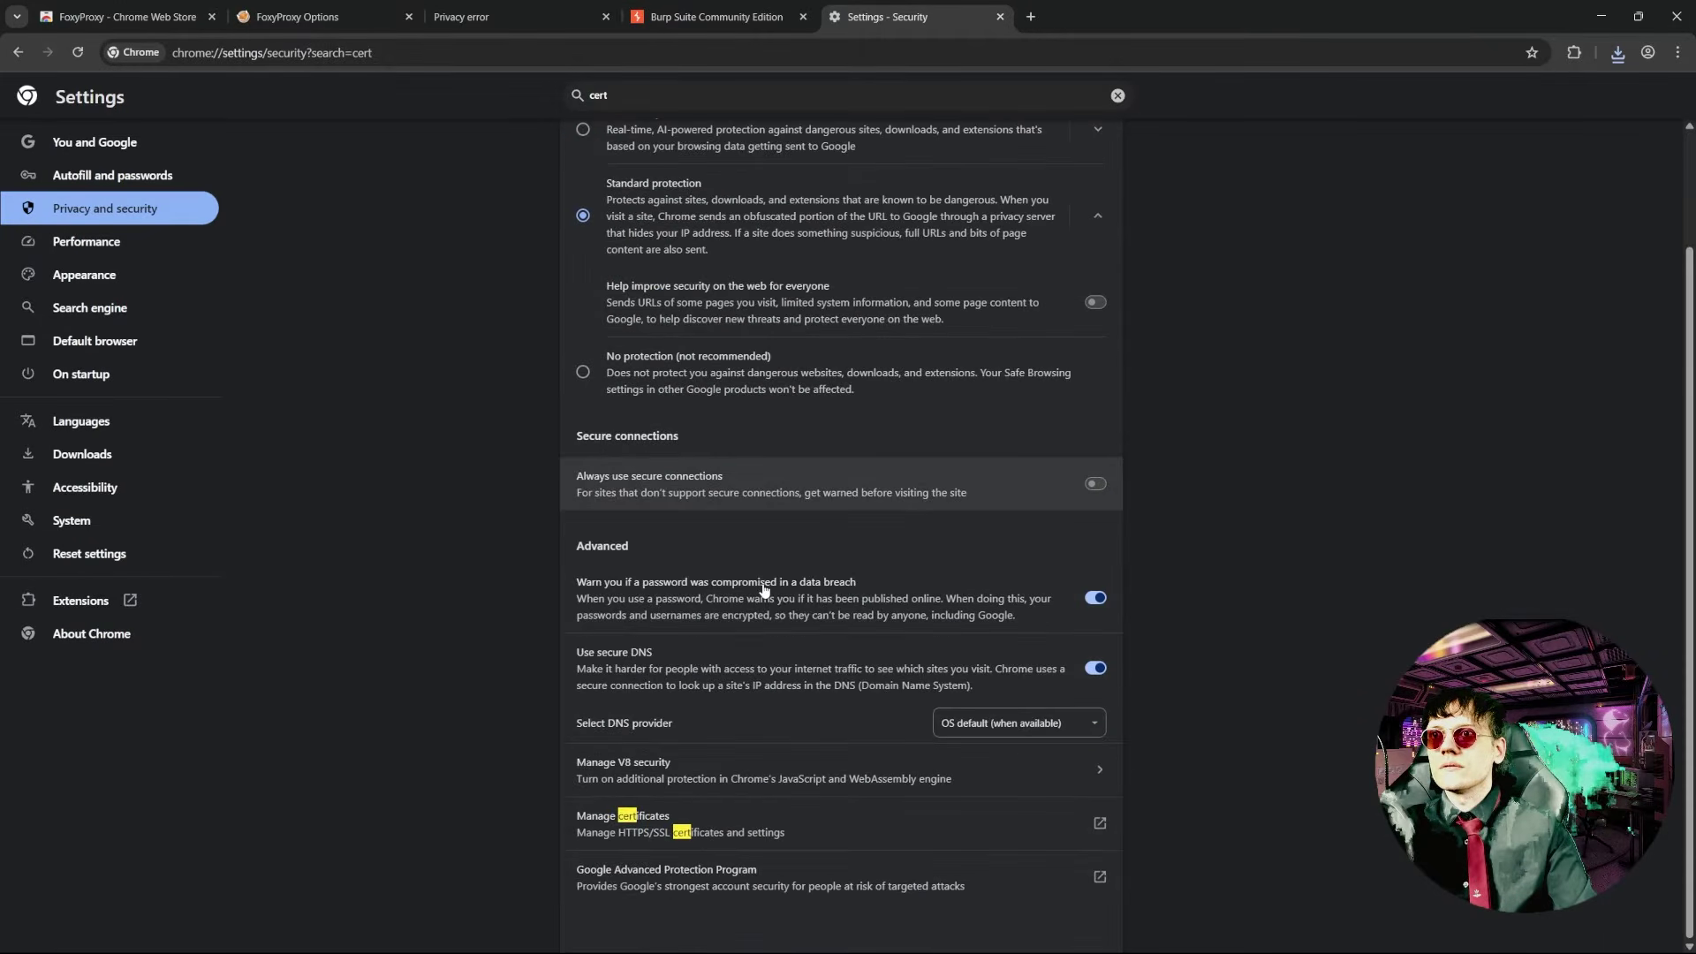
pyautogui.click(767, 830)
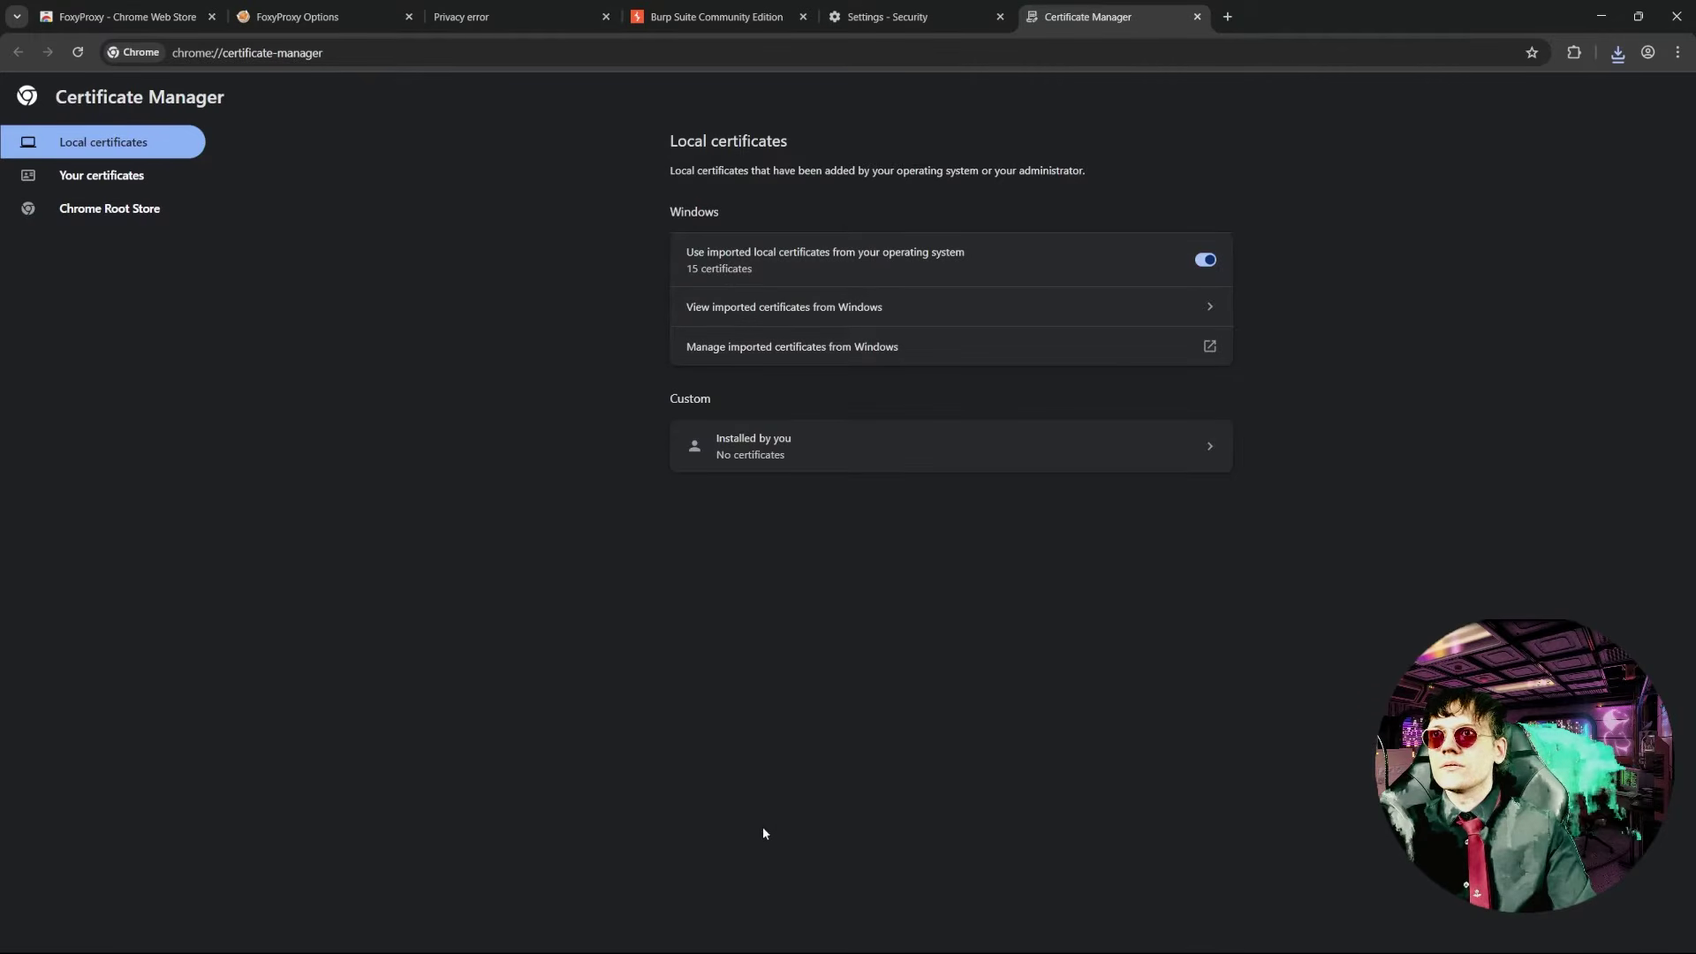
pyautogui.click(879, 451)
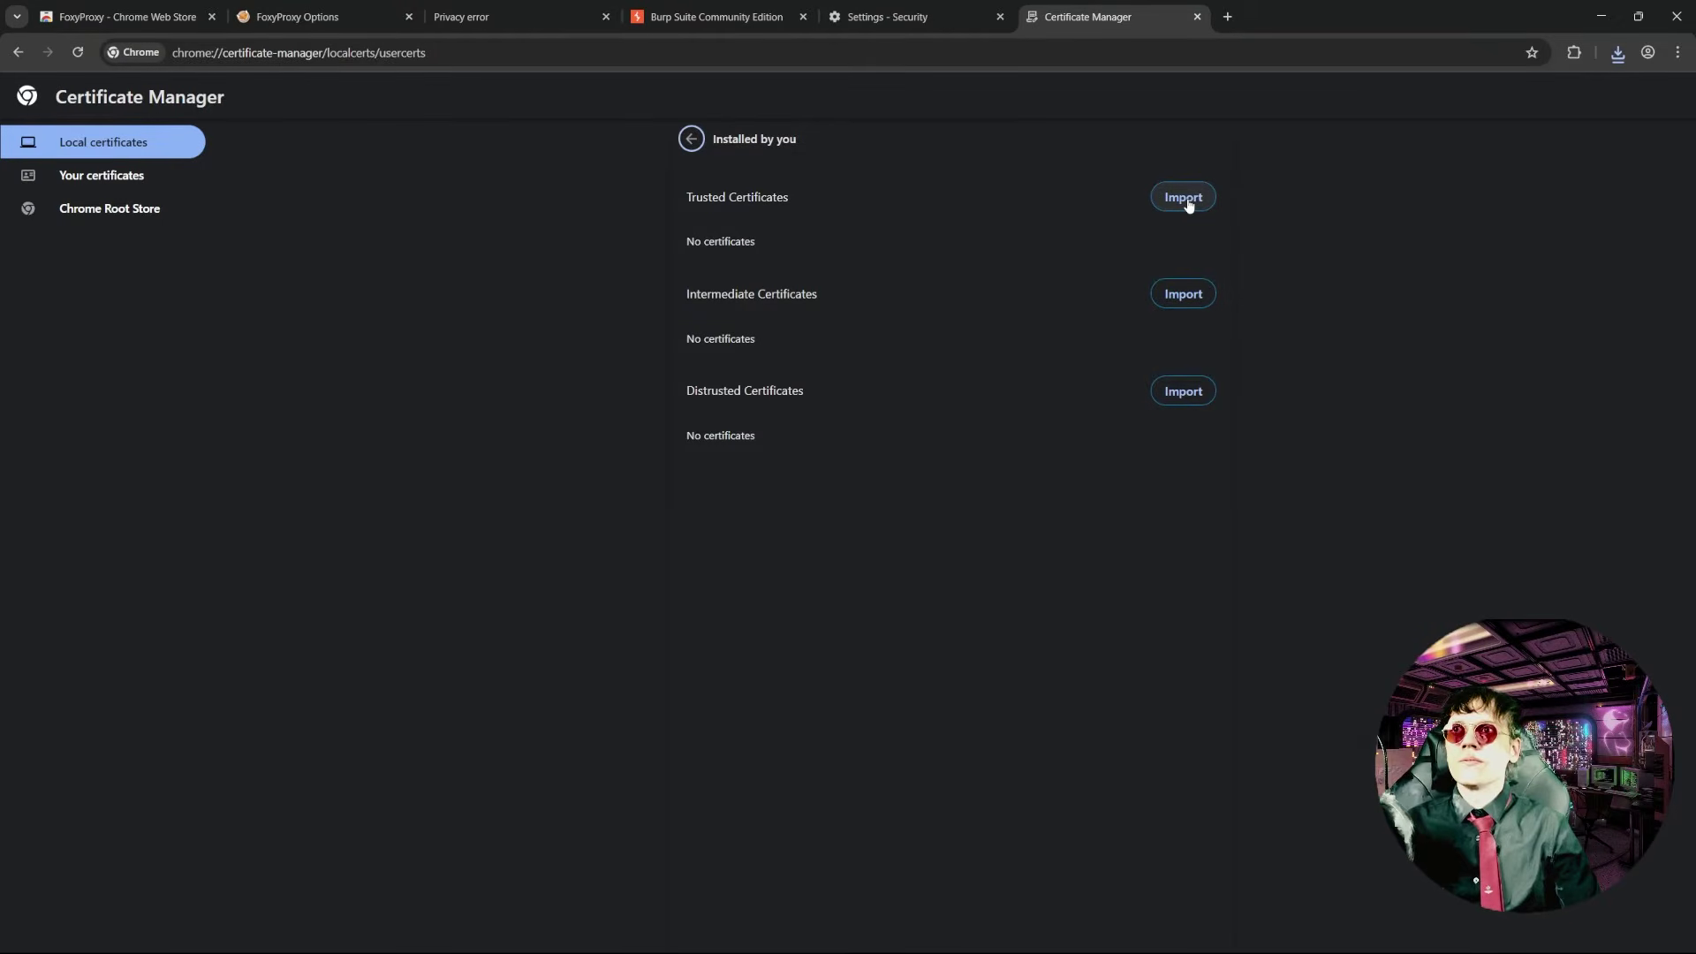
# - Import Downloads/cacert.der as a trusted certificate and return to the localhost:8080 tab
pyautogui.click(1187, 201)
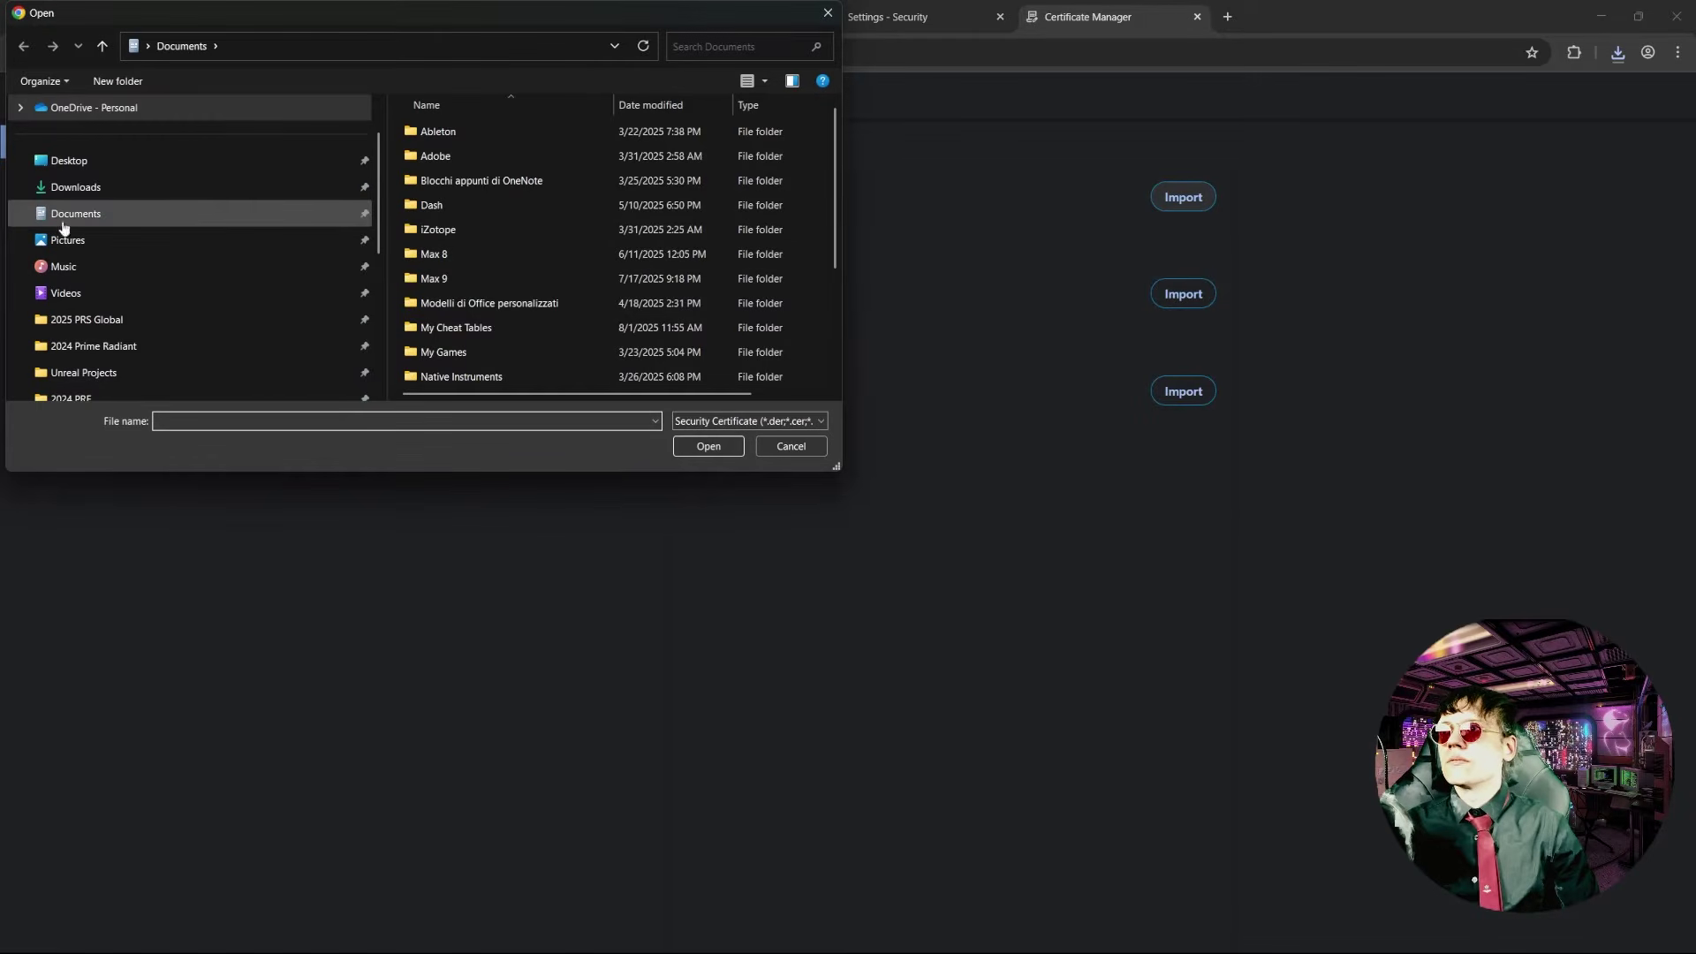
pyautogui.click(76, 186)
pyautogui.doubleClick(469, 151)
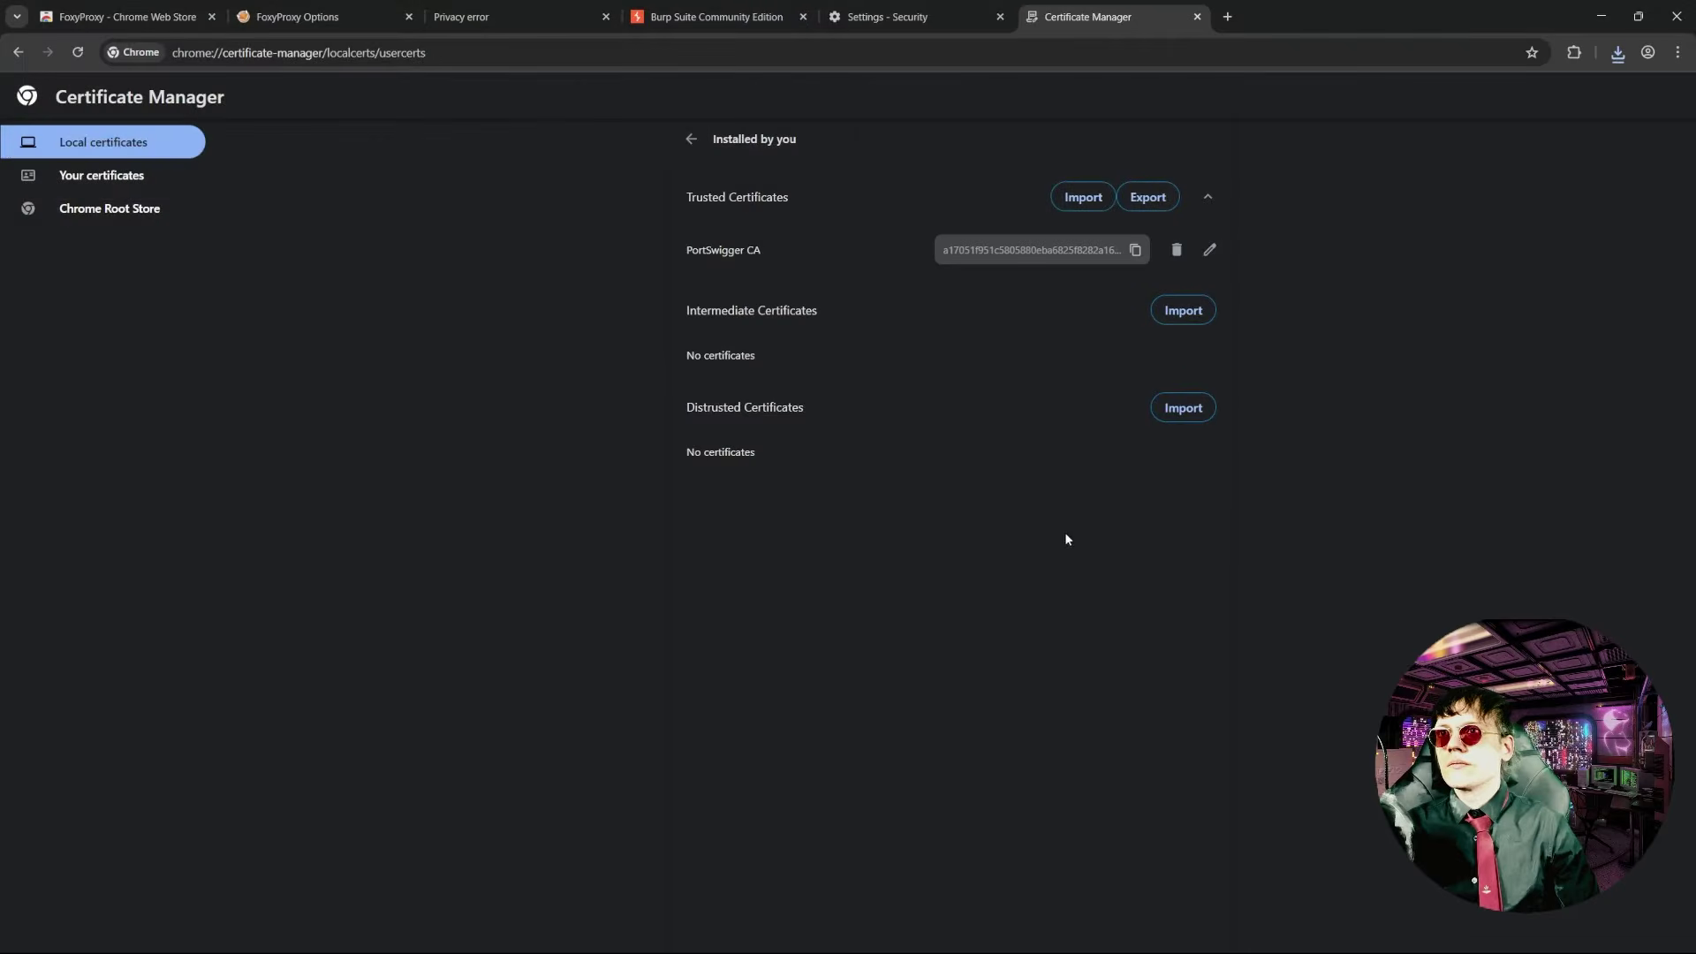
pyautogui.click(892, 17)
pyautogui.click(725, 16)
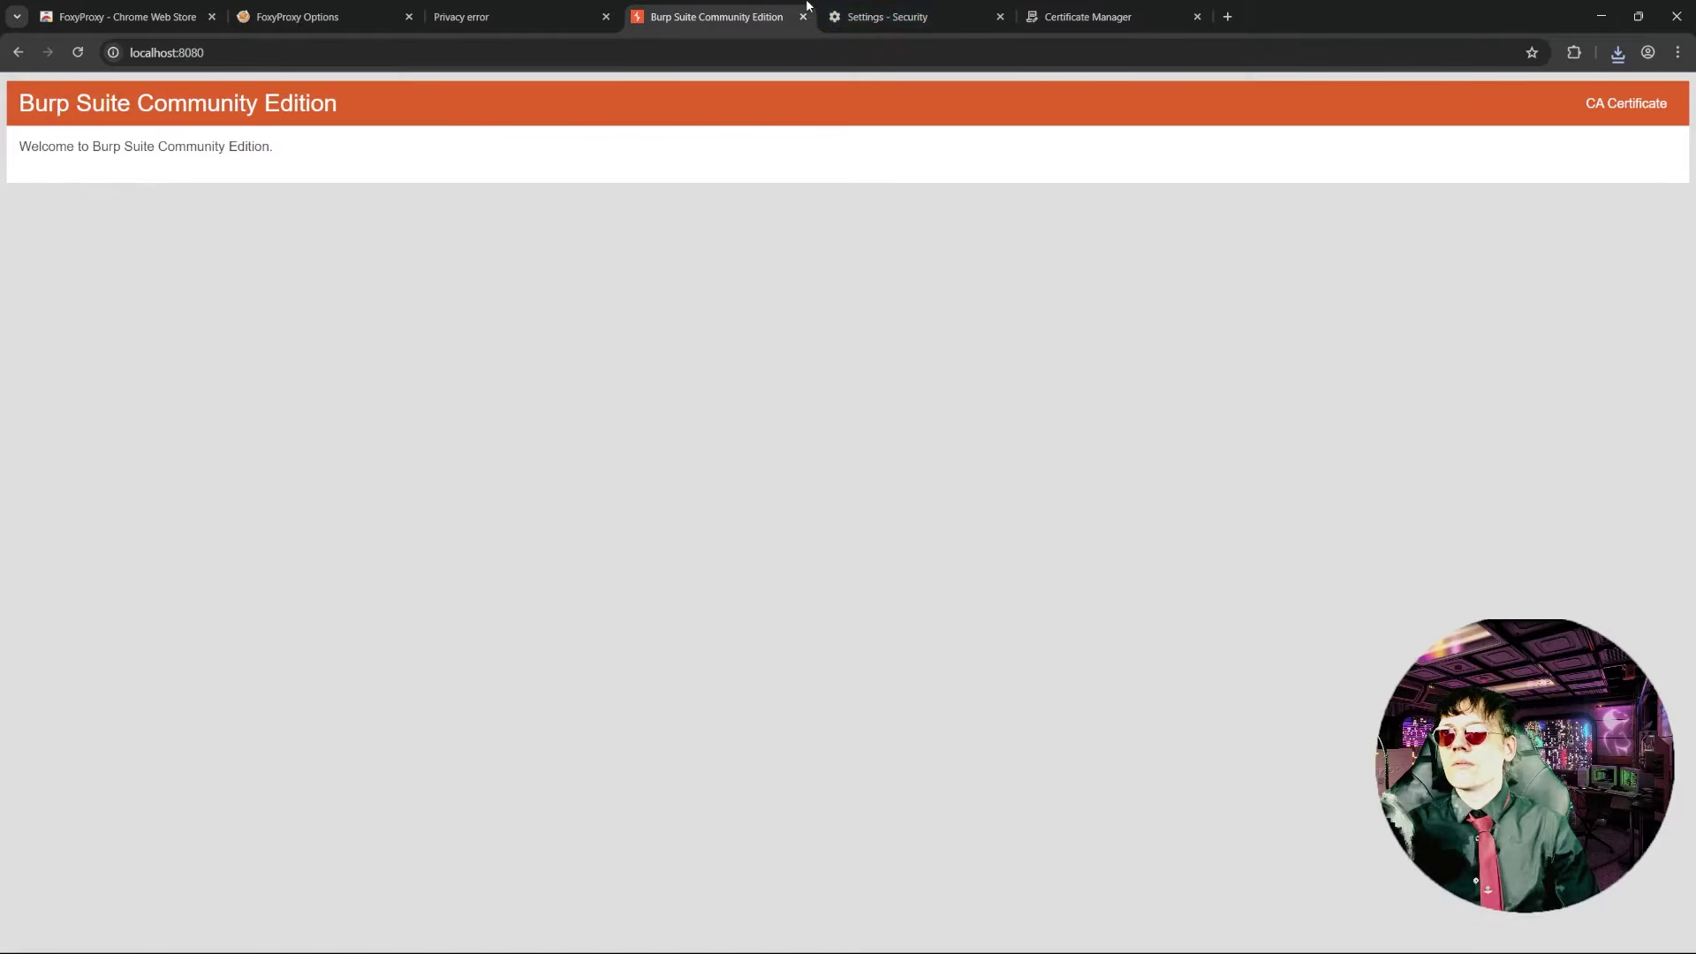
# - Turn Burp interception on and search 'test' in Chrome
pyautogui.click(524, 14)
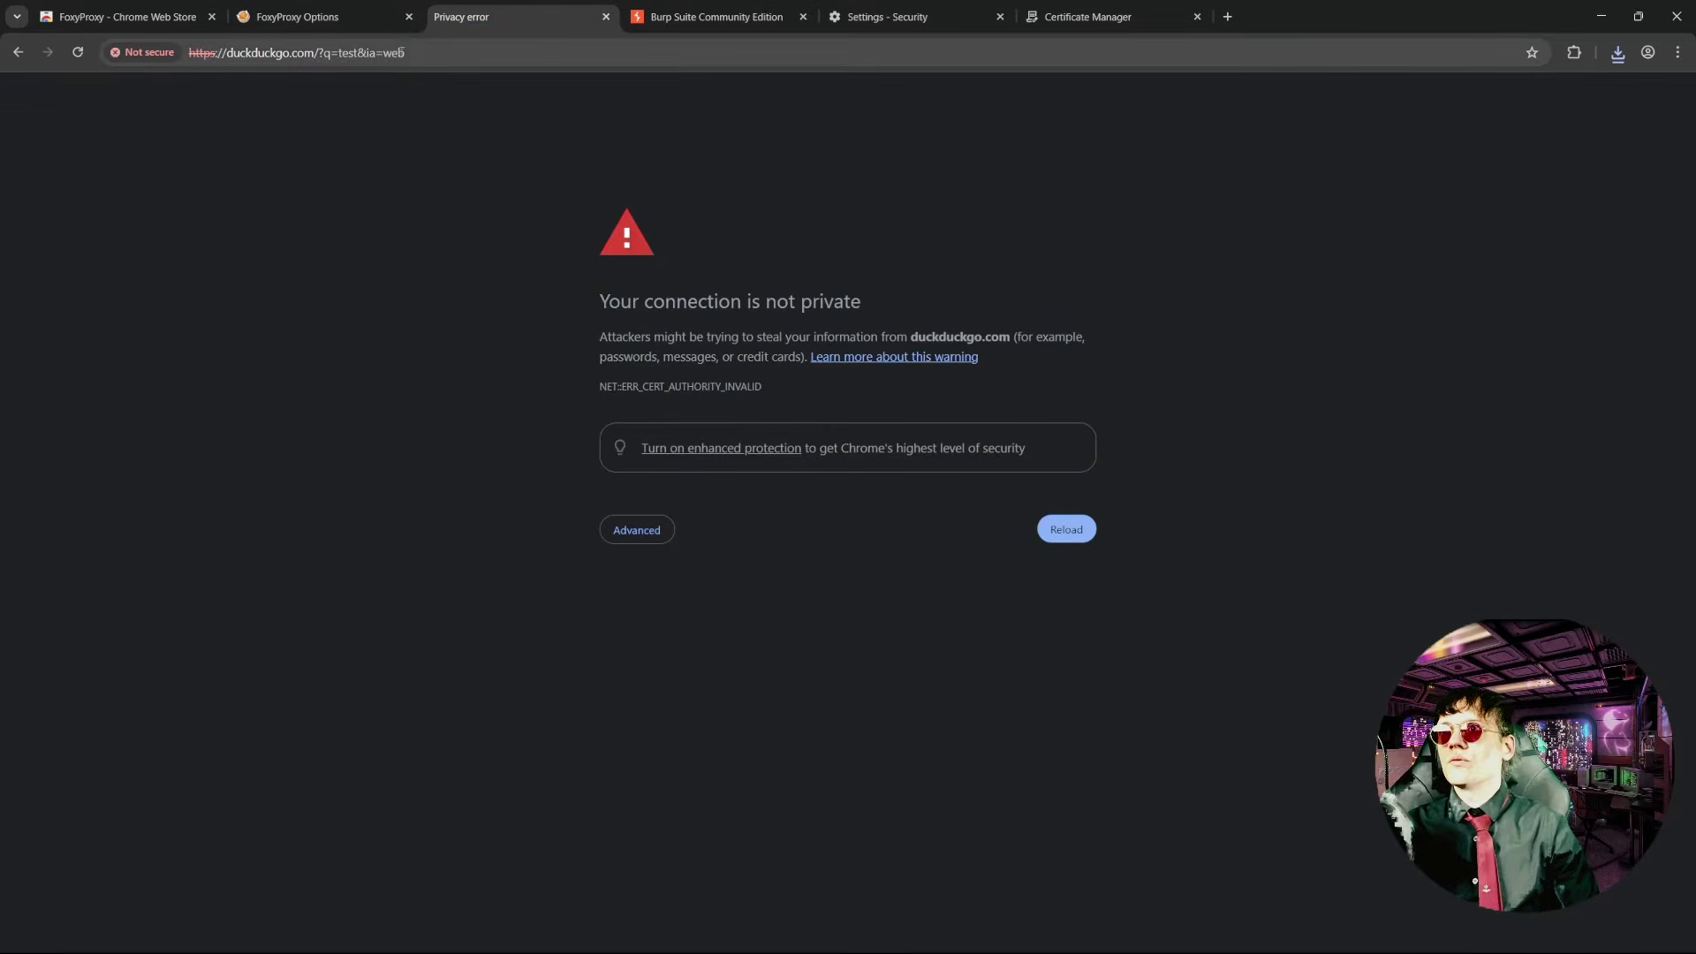
pyautogui.hotkey('alt', 'Tab')
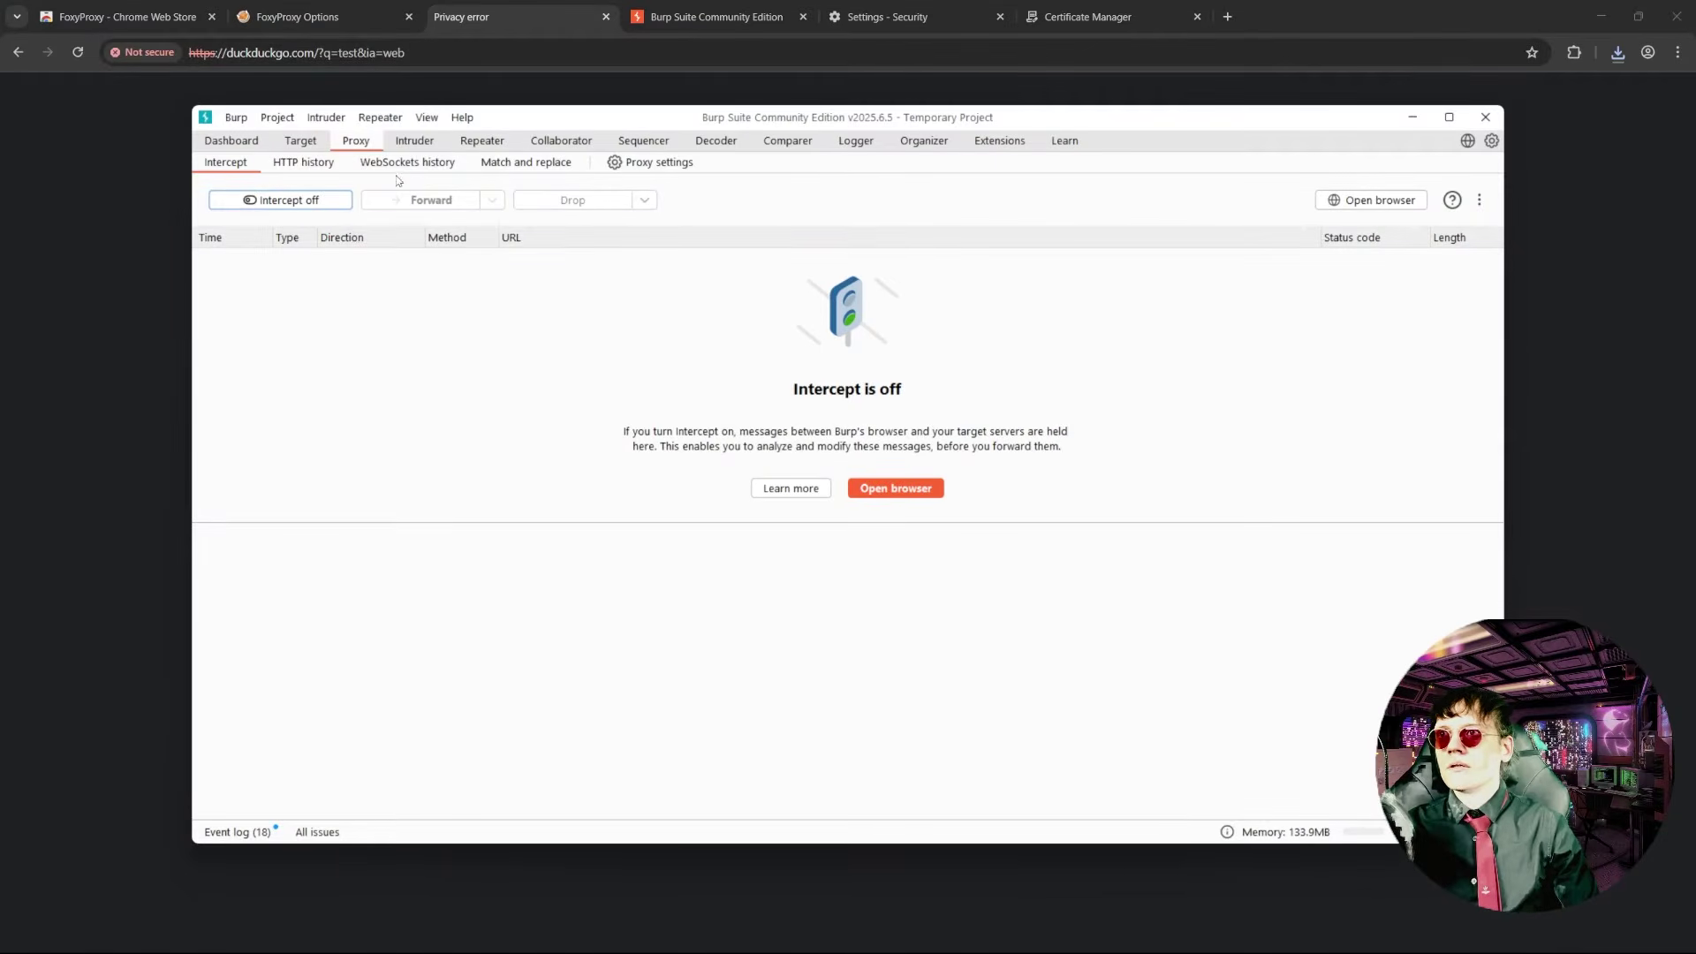
pyautogui.click(313, 202)
pyautogui.click(340, 55)
pyautogui.write('test')
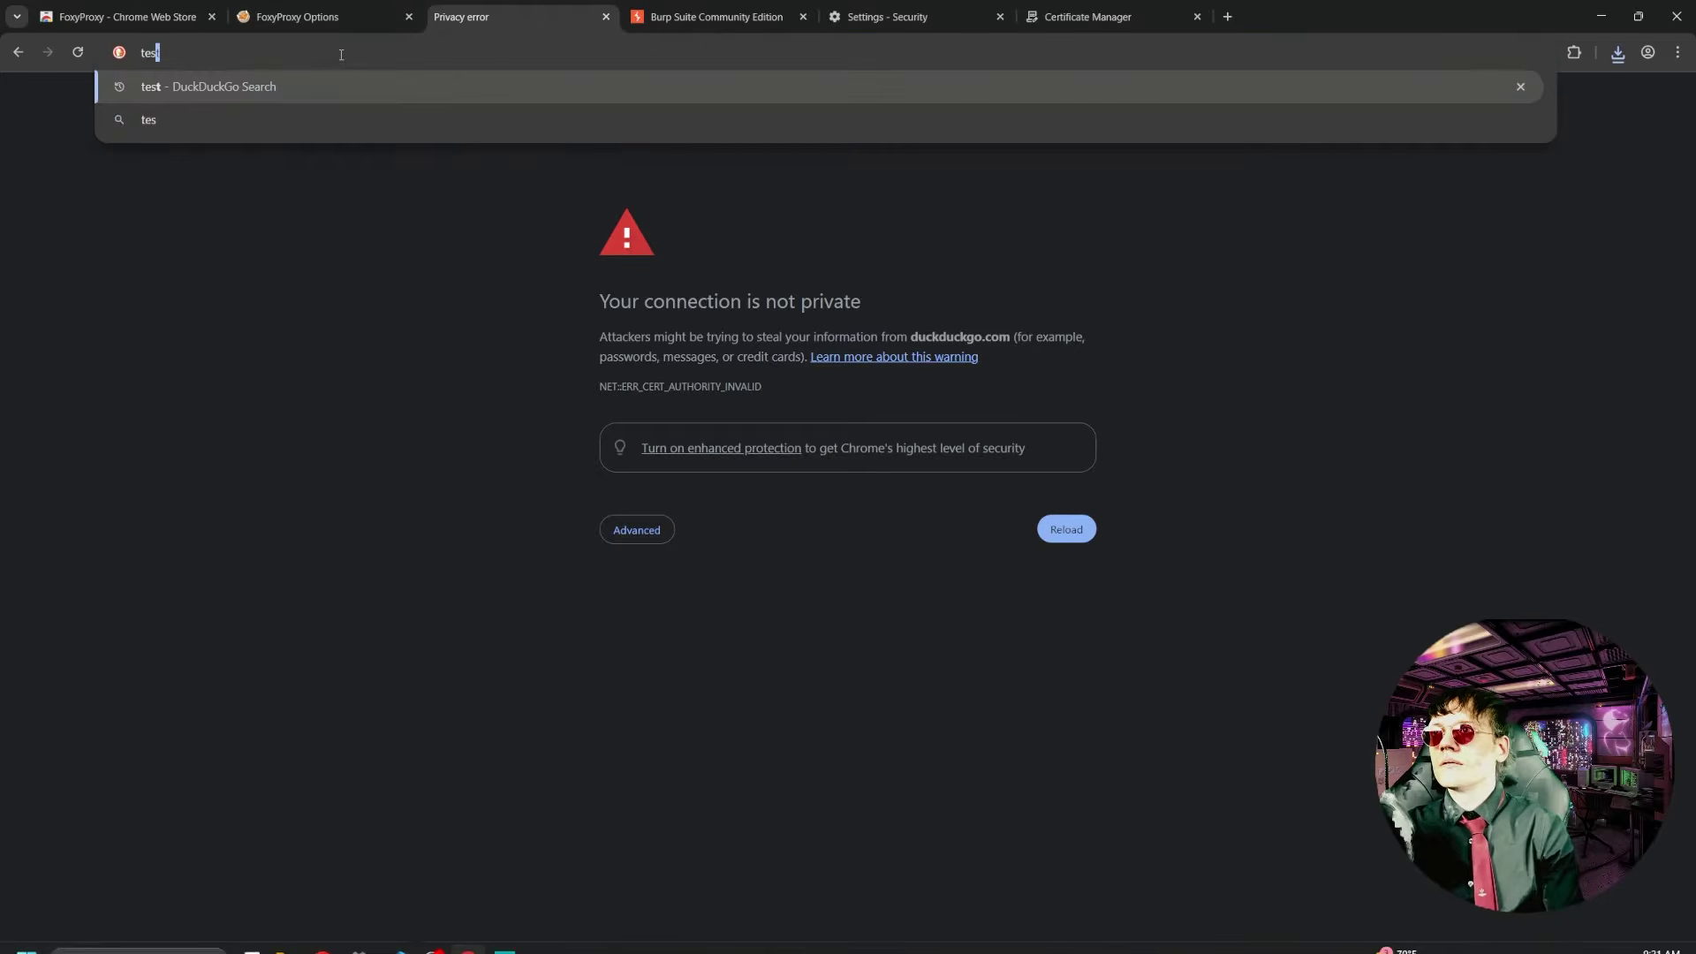
pyautogui.press('Return')
# - Forward the four held requests in Burp so the search results load
pyautogui.hotkey('alt', 'Tab')
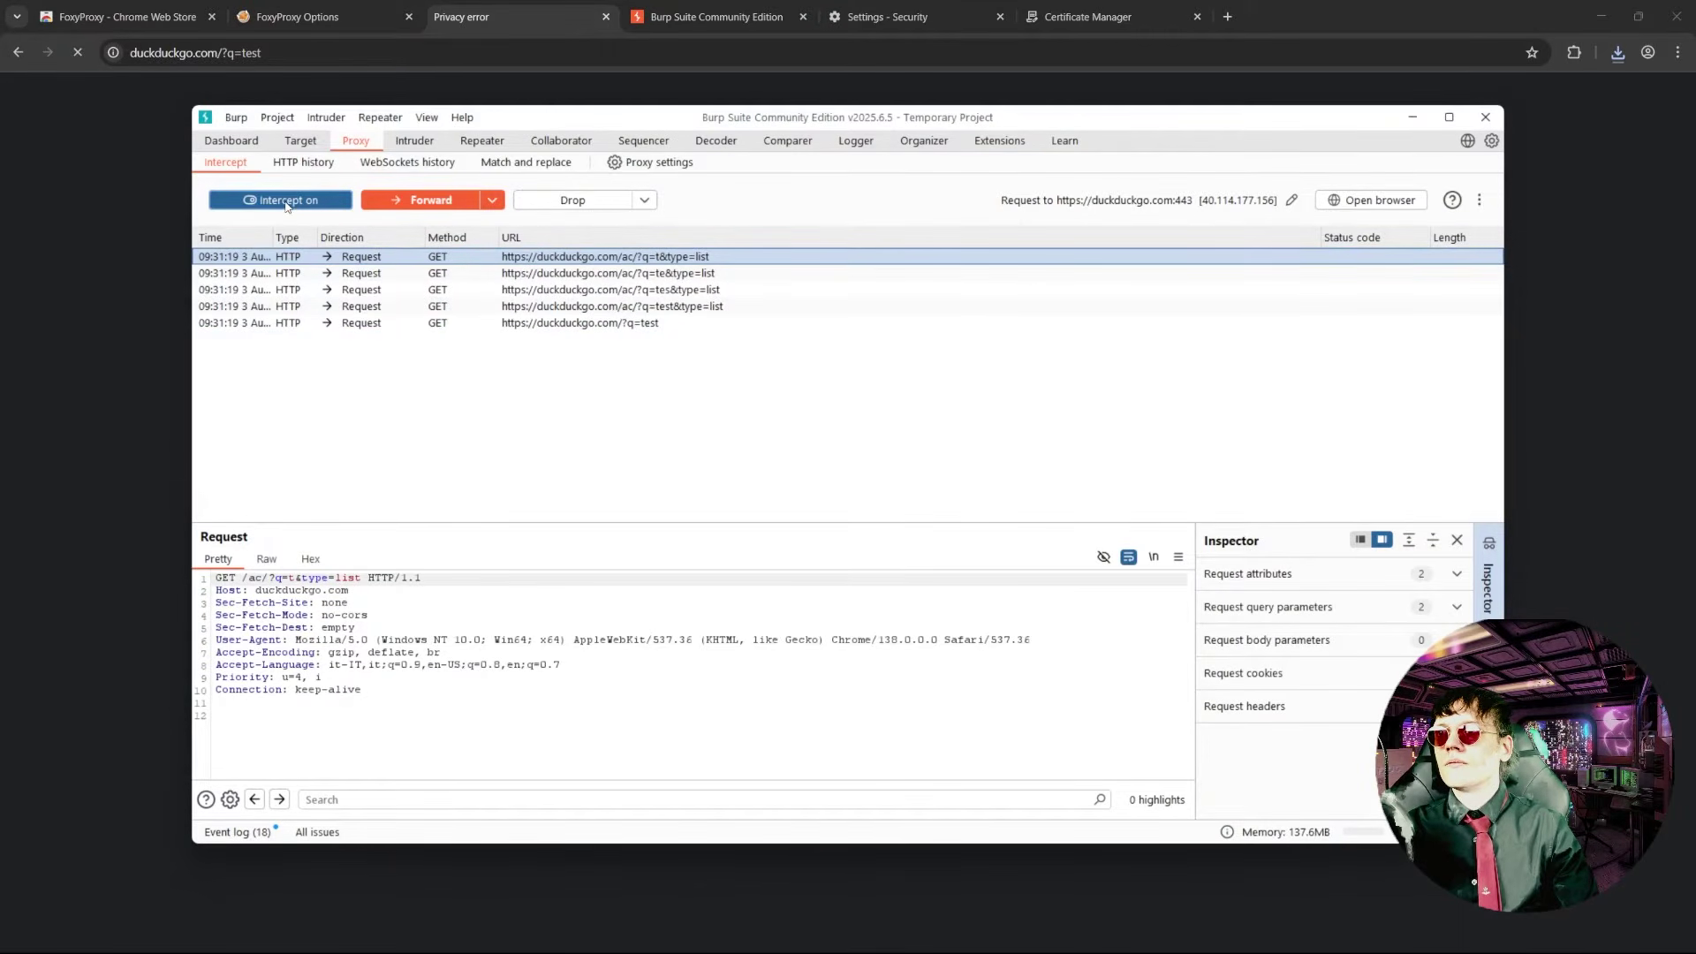
pyautogui.click(418, 201)
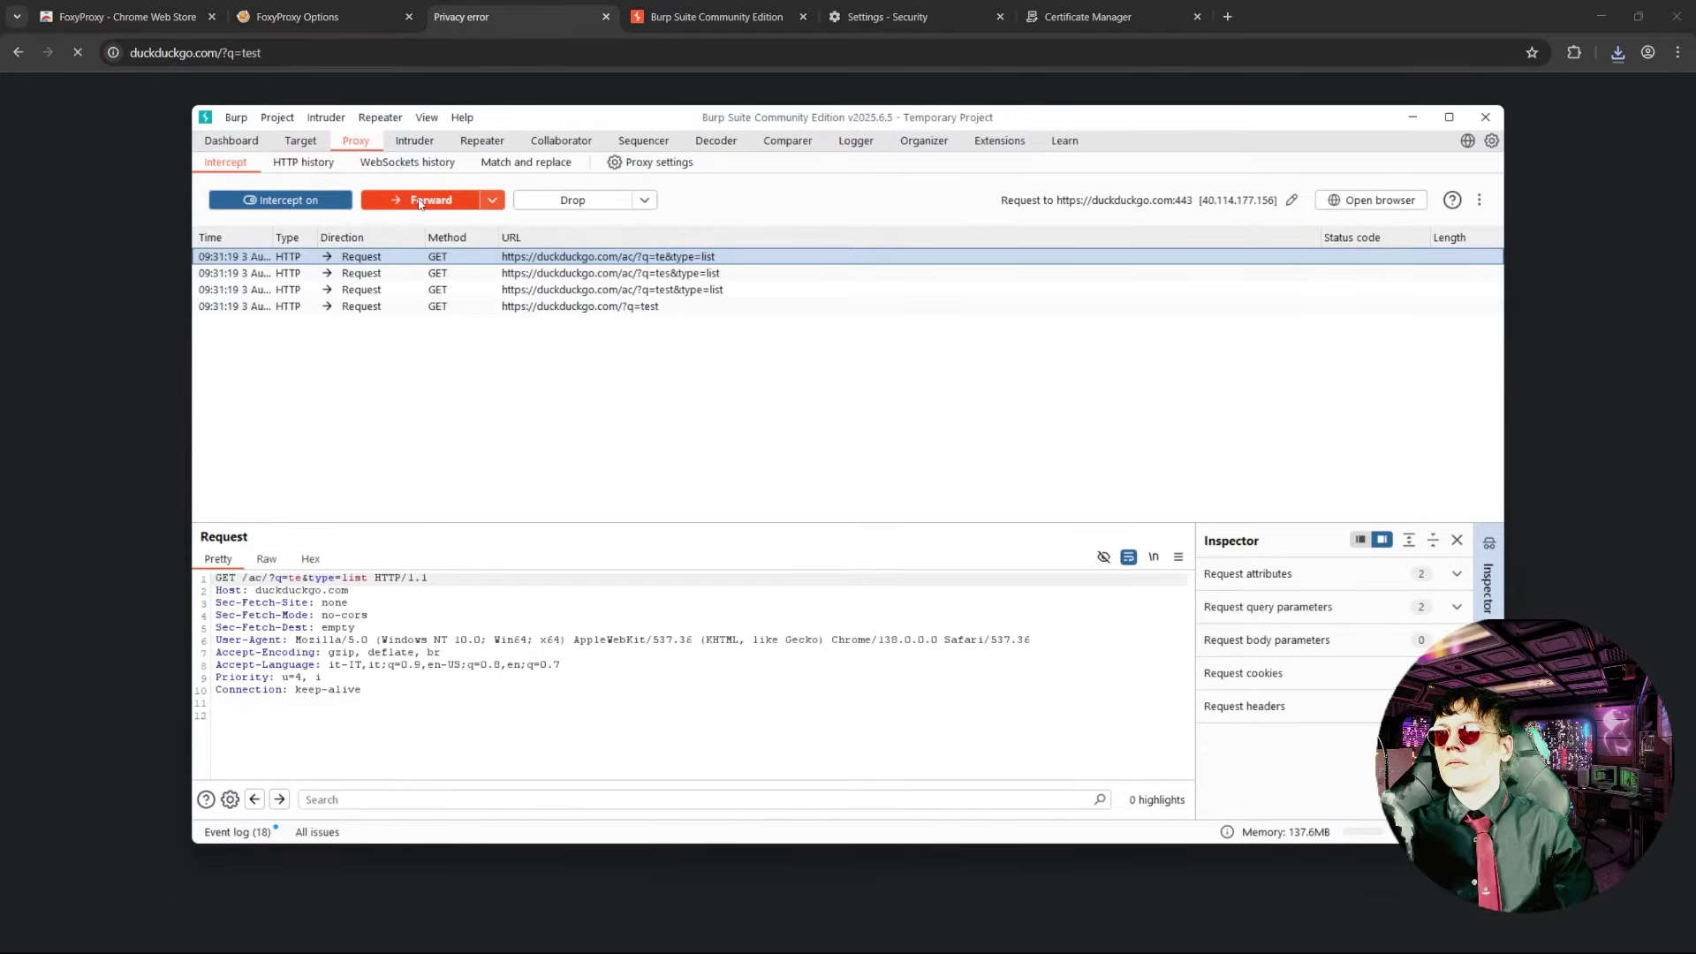
pyautogui.click(419, 202)
pyautogui.click(419, 201)
pyautogui.click(420, 202)
pyautogui.click(420, 202)
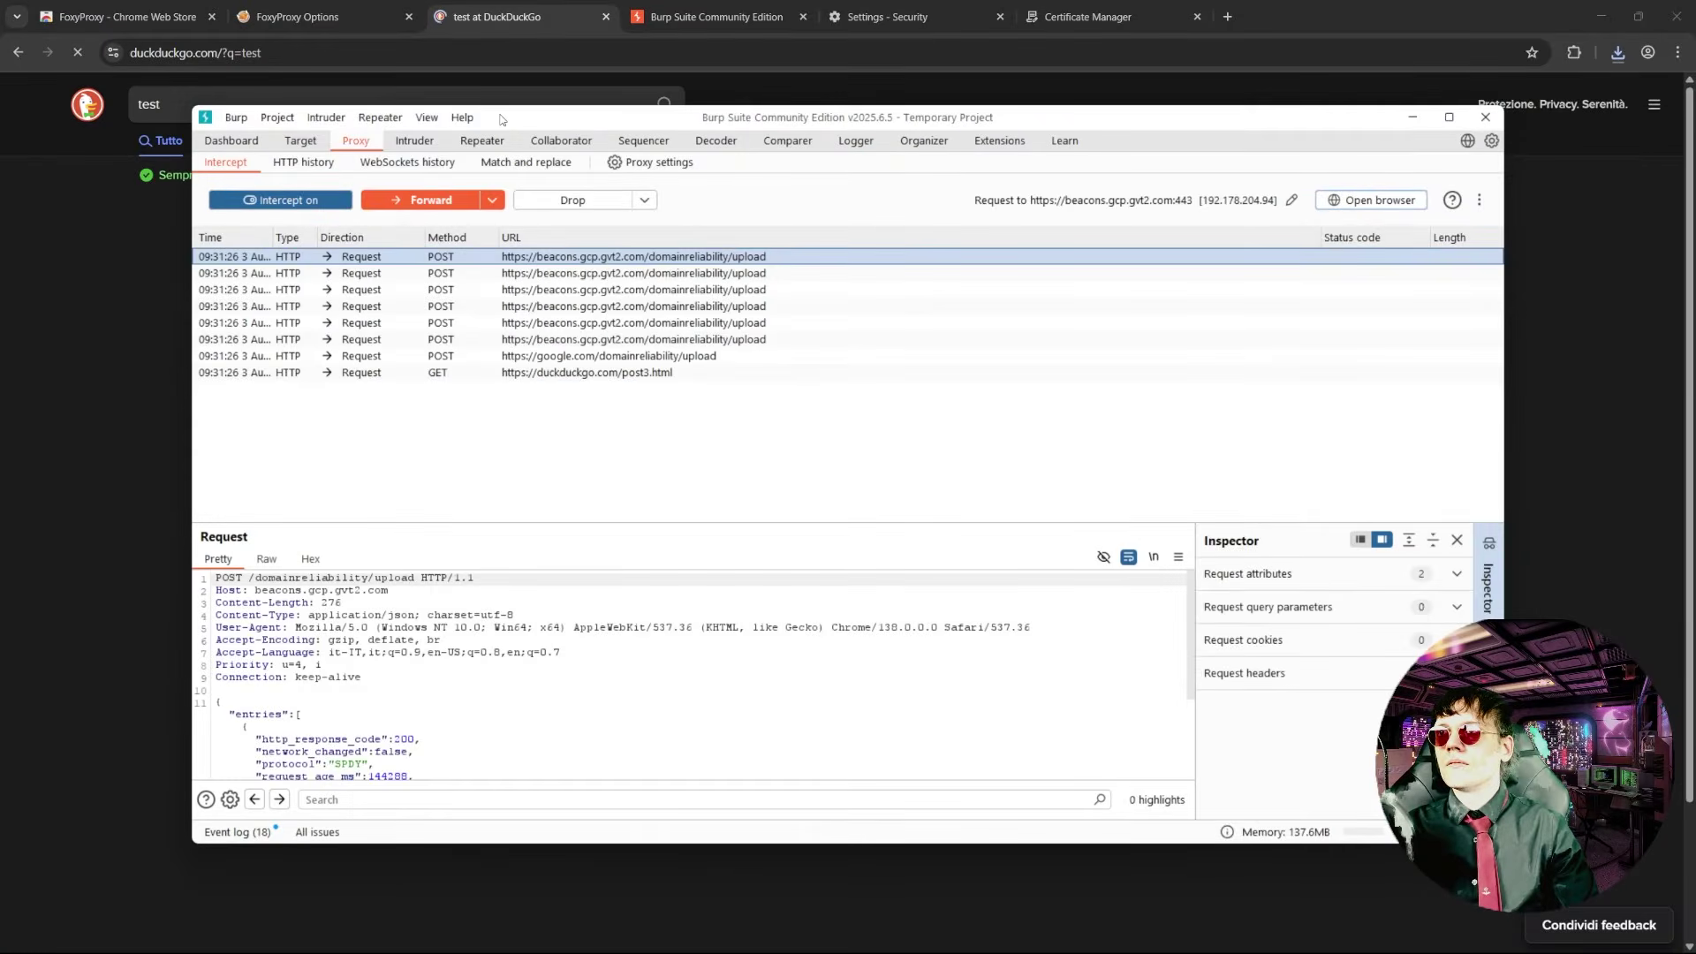
pyautogui.moveTo(502, 120); pyautogui.dragTo(621, 136)
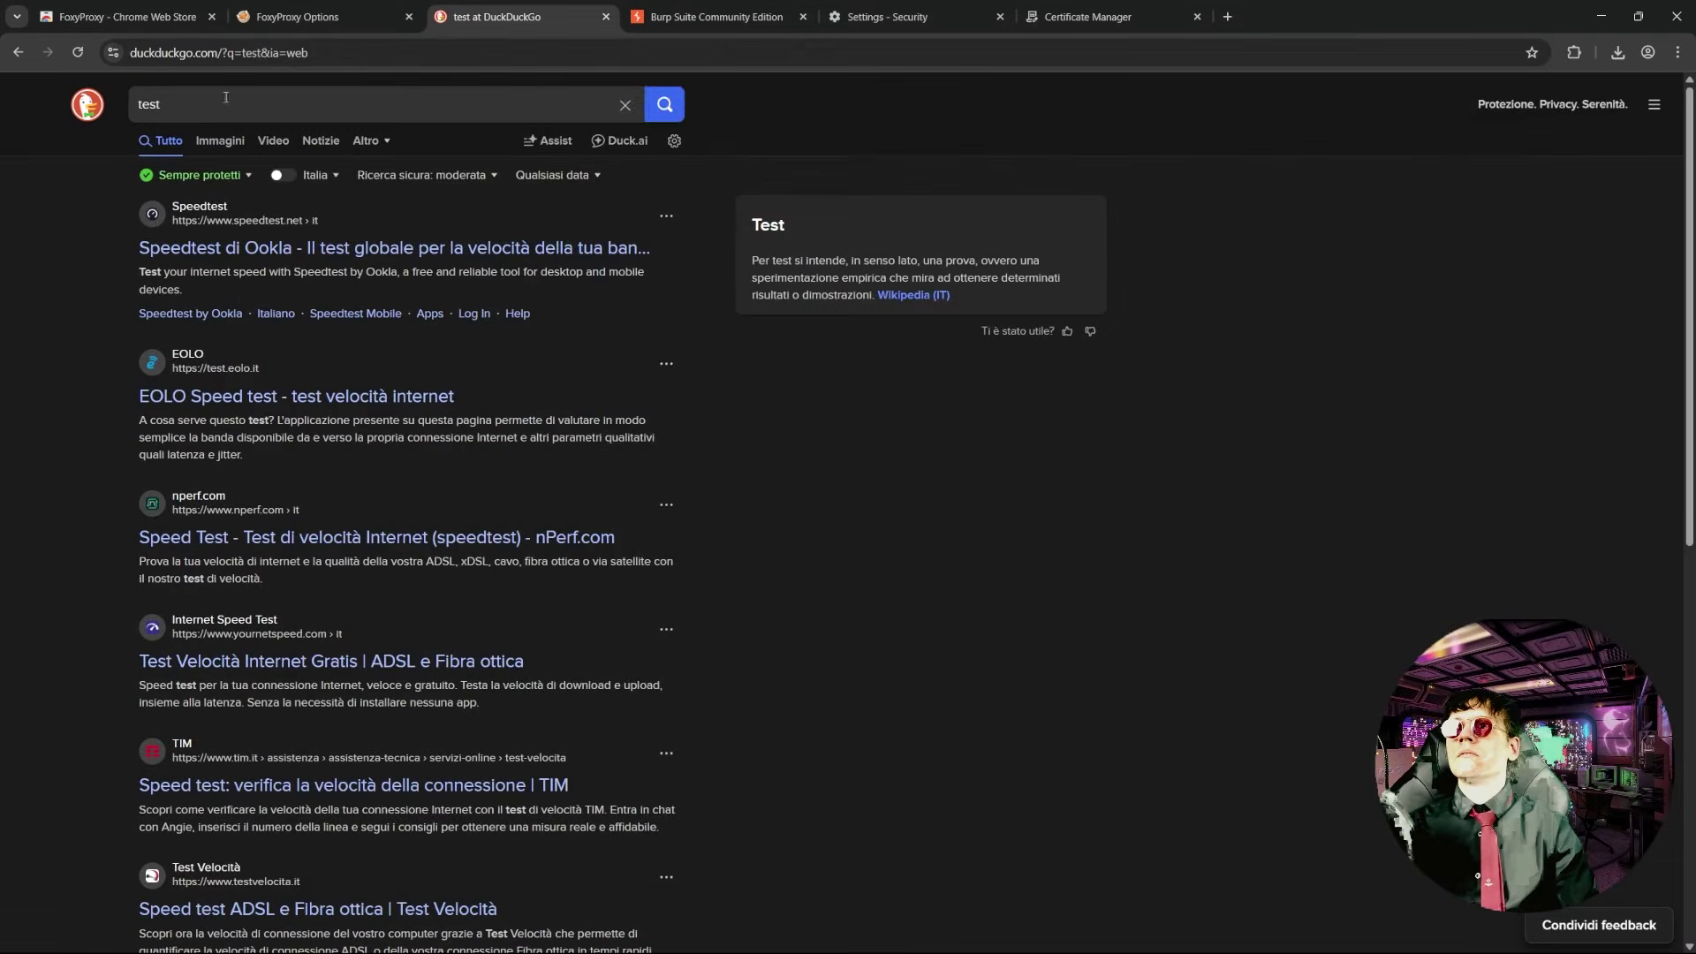
# - Load google.com in Chrome and accept Google's cookie consent
pyautogui.click(262, 55)
pyautogui.write('google.com')
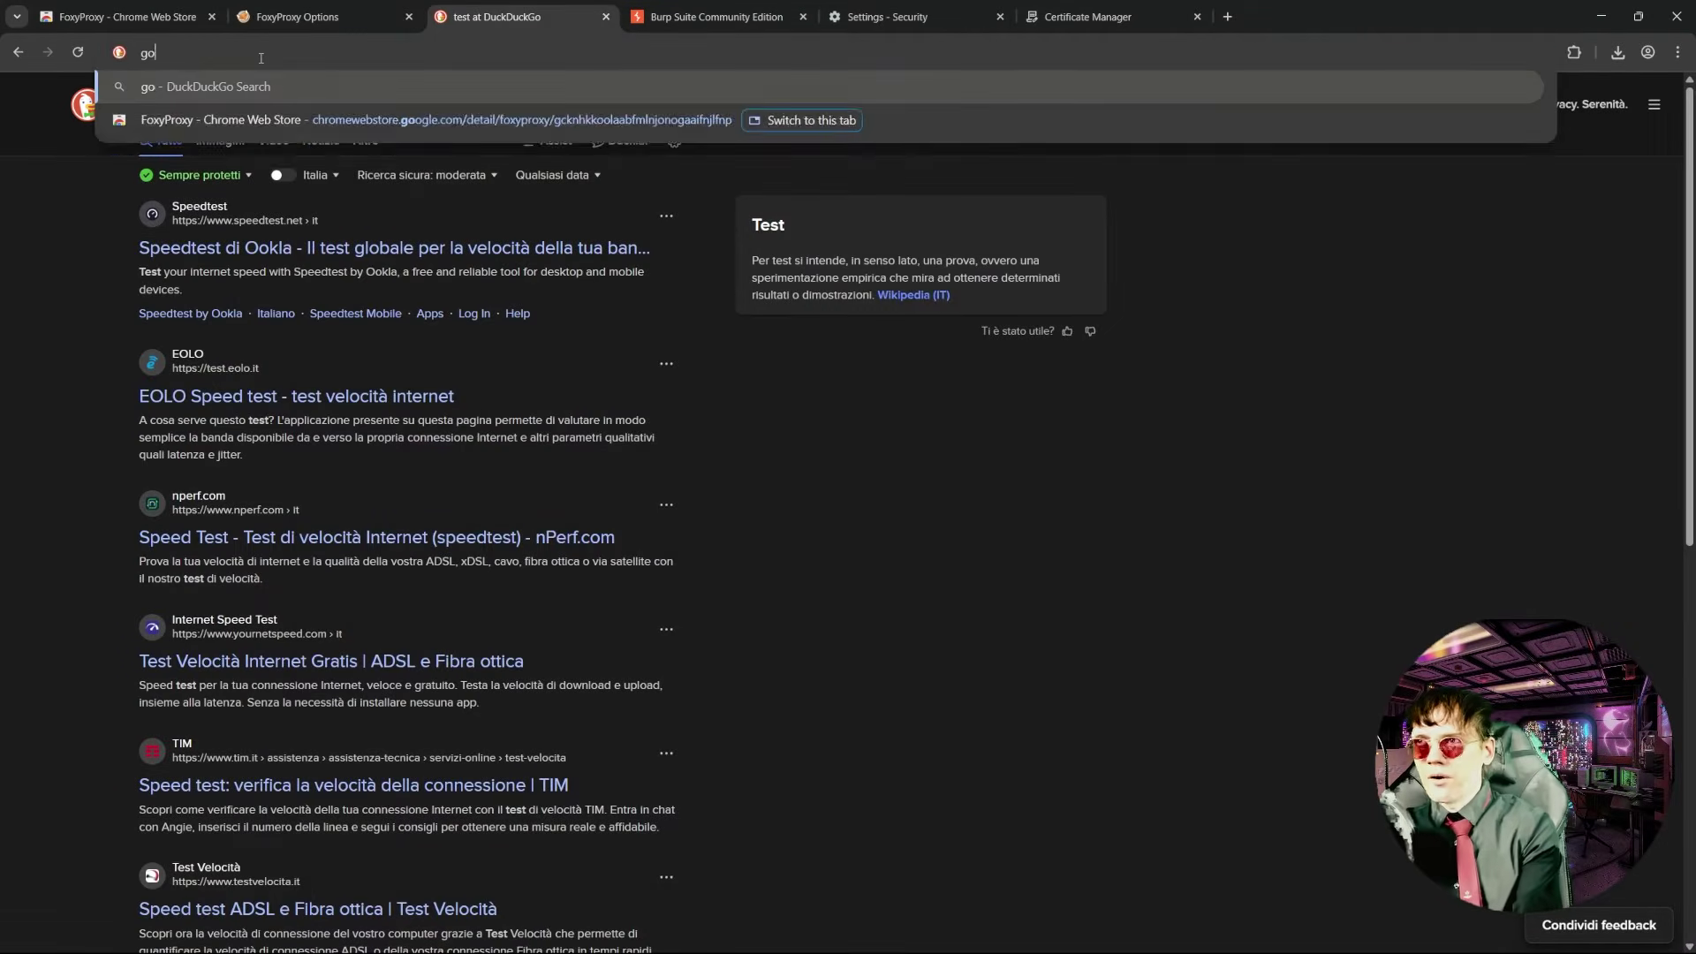
pyautogui.press('Return')
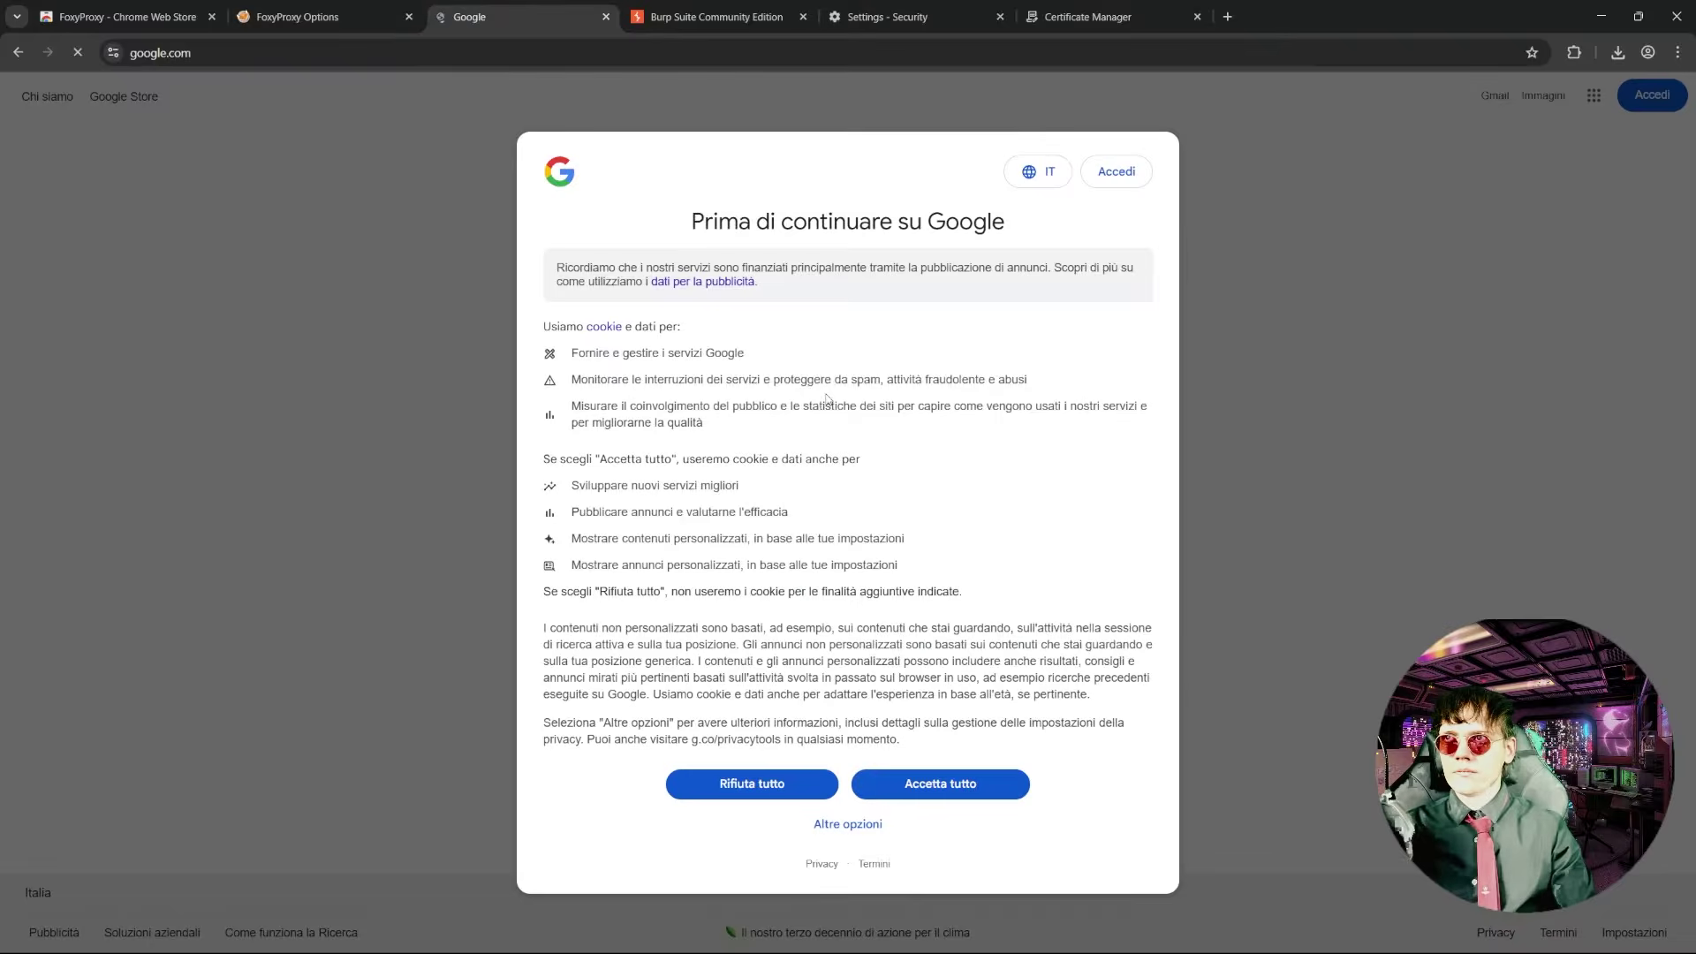
pyautogui.hotkey('alt', 'Tab')
pyautogui.hotkey('alt', 'Tab')
pyautogui.click(903, 785)
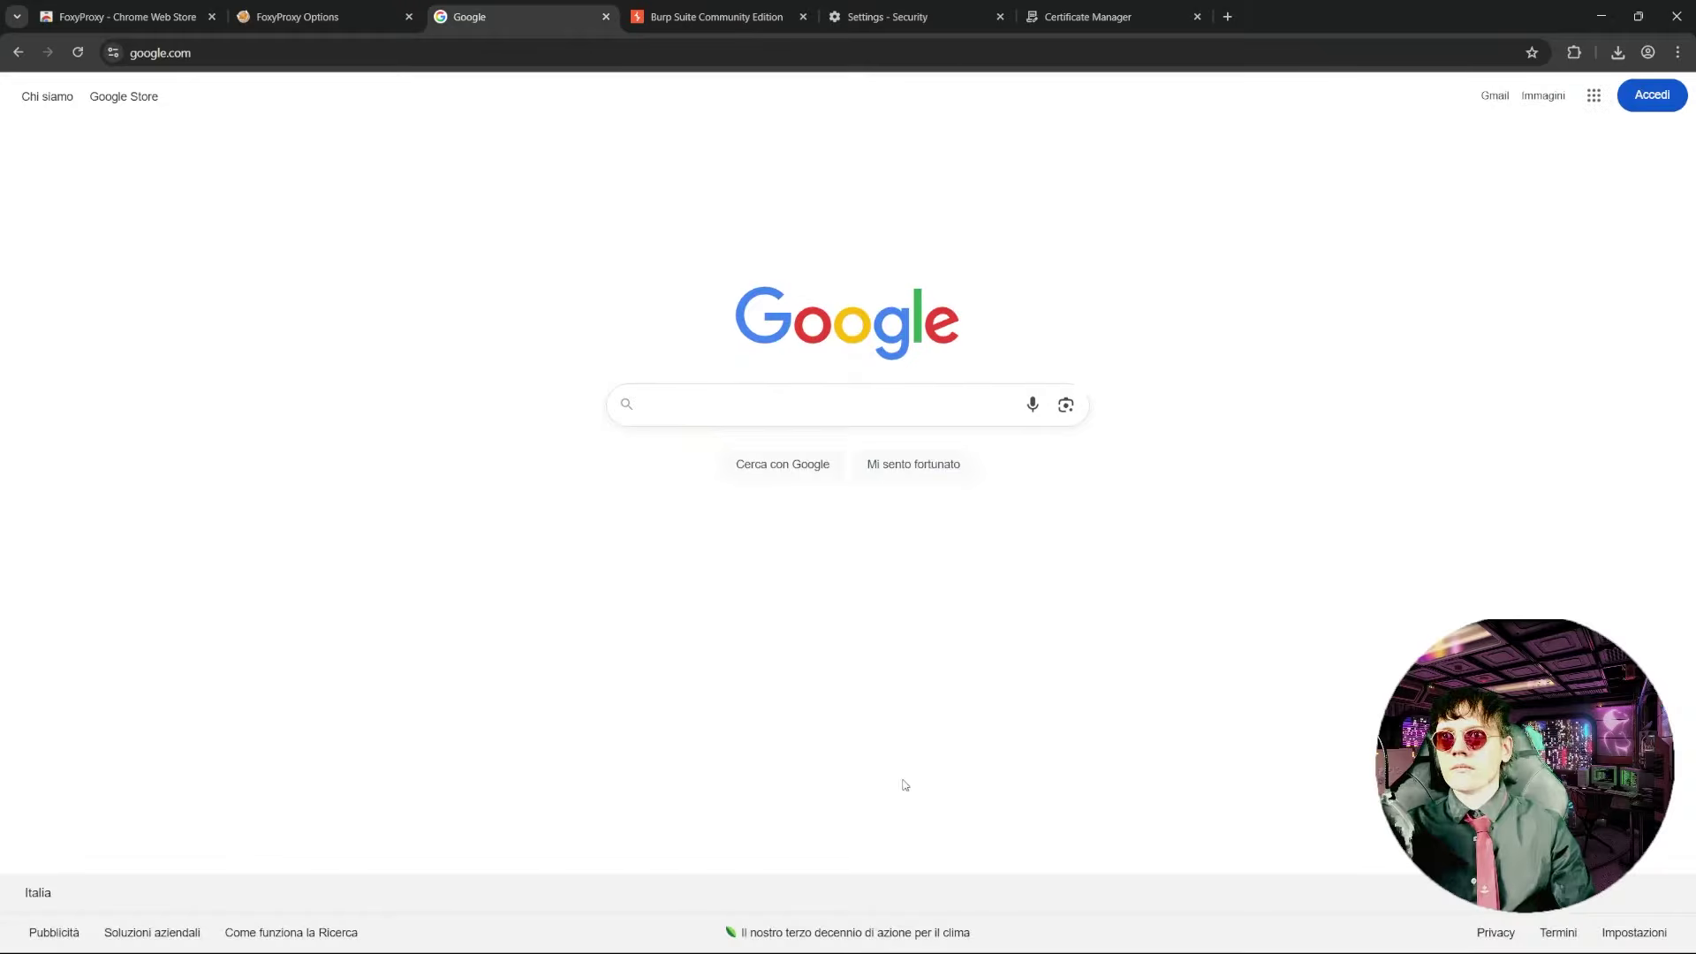
# - Capture a Google page reload with interception on, then switch interception off
pyautogui.hotkey('alt', 'Tab')
pyautogui.click(399, 216)
pyautogui.click(282, 325)
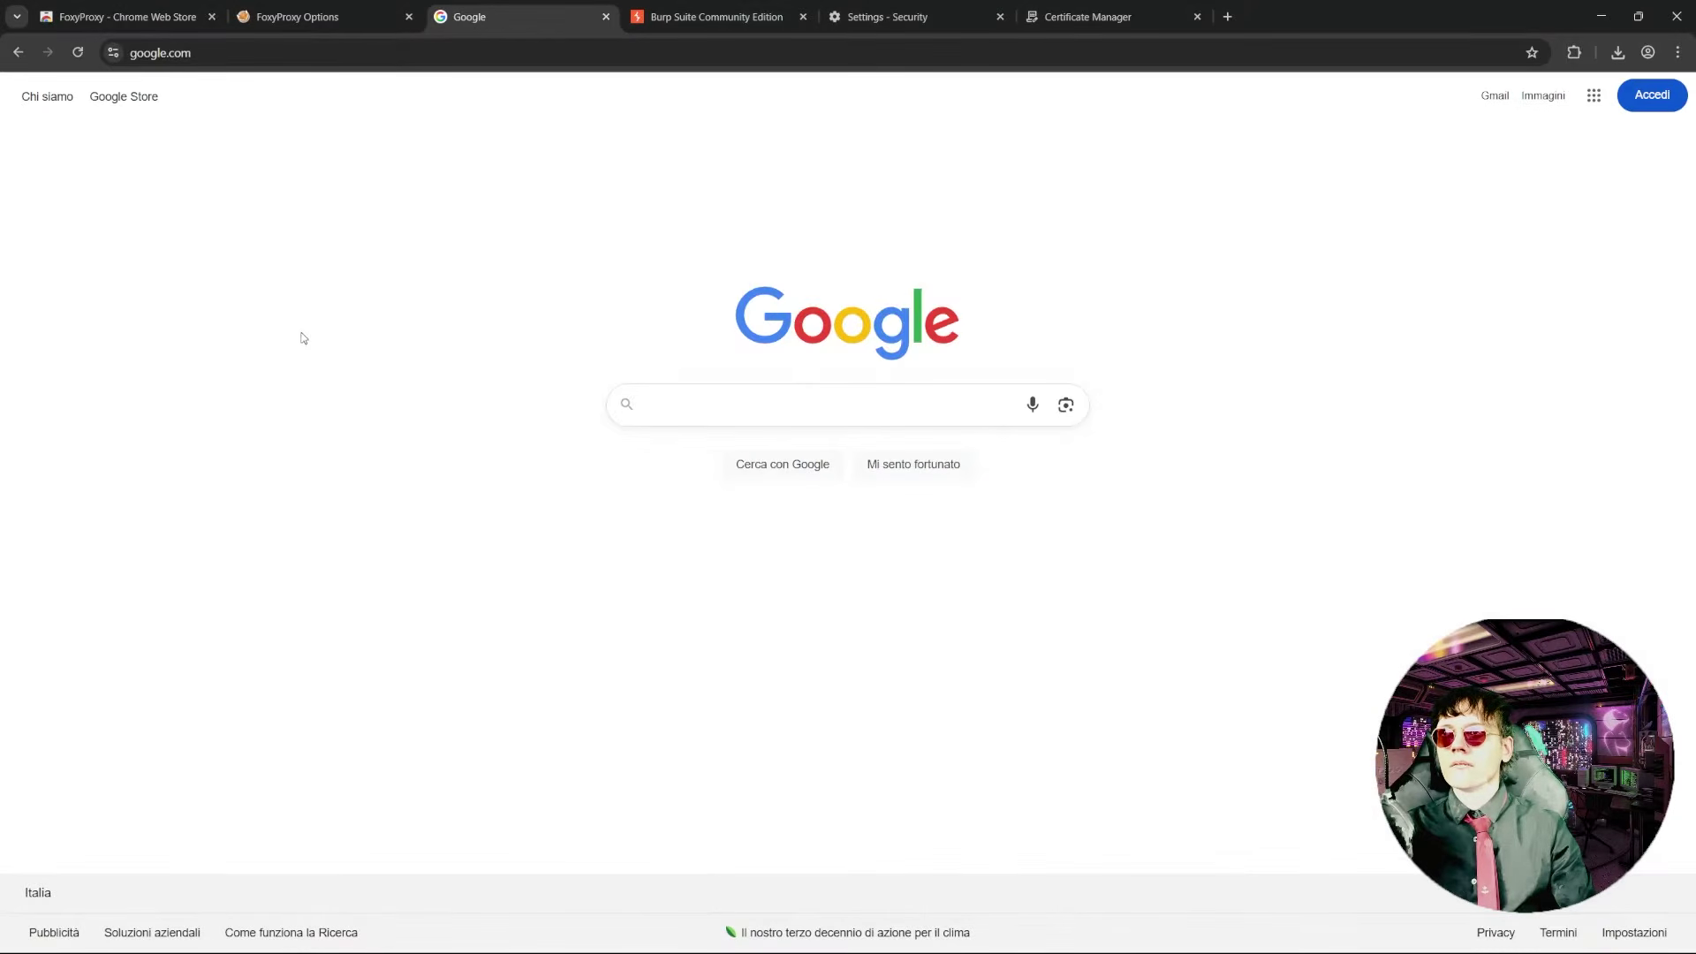
pyautogui.click(78, 53)
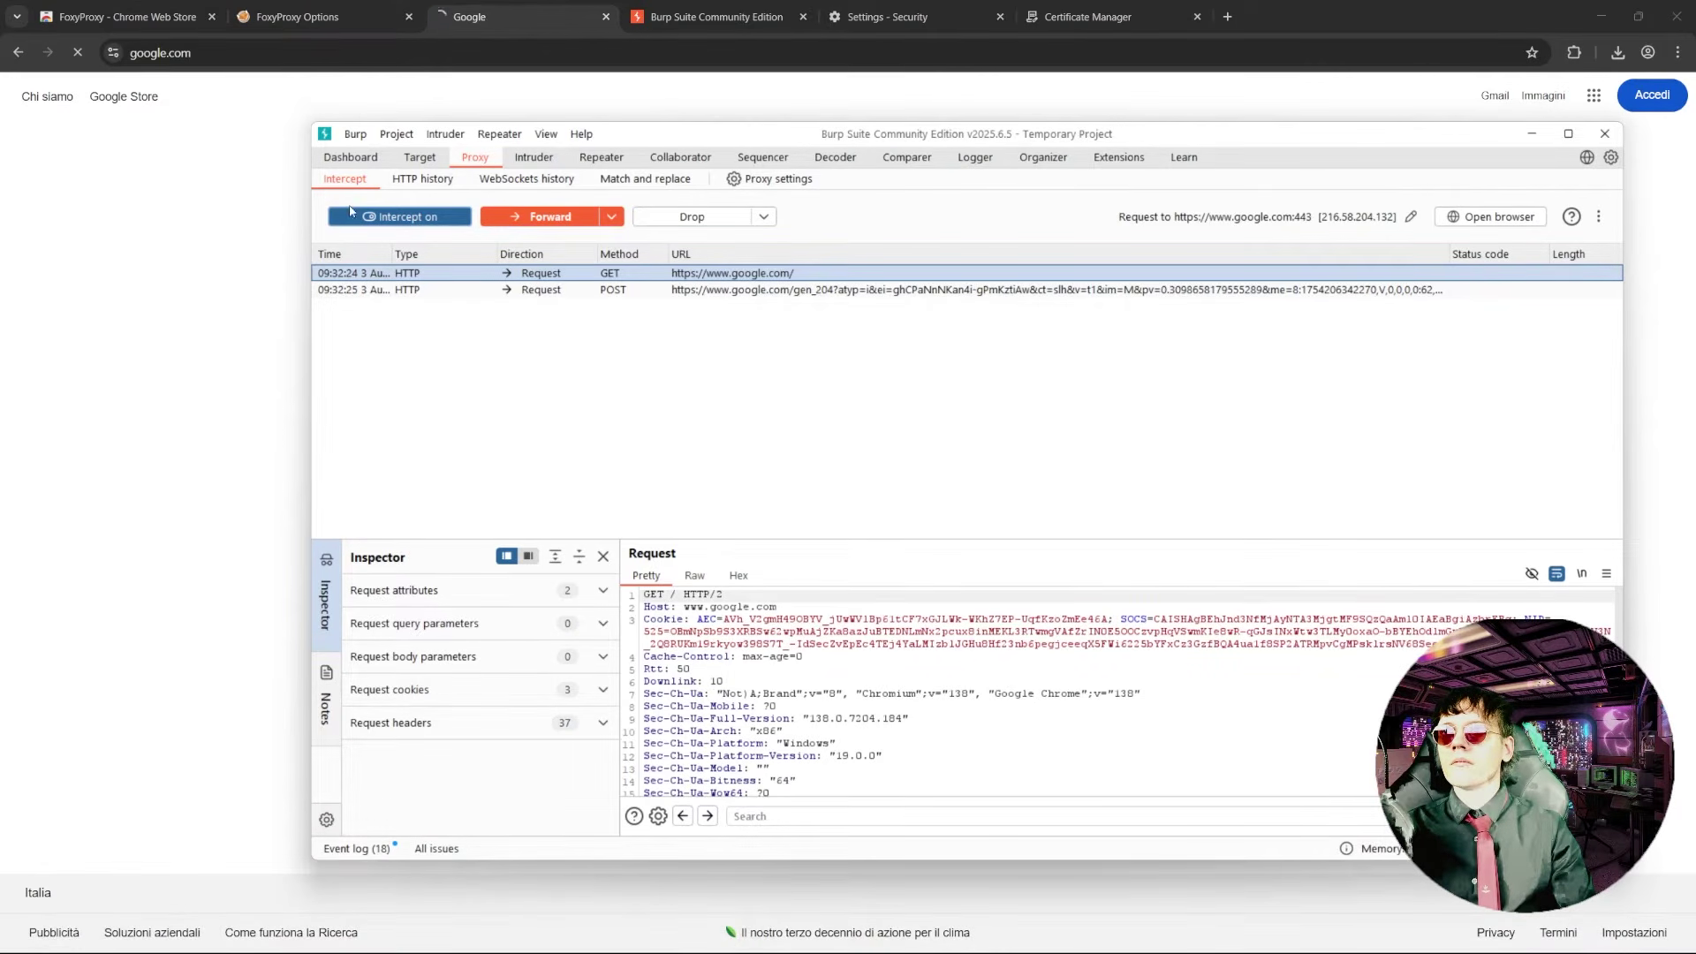
pyautogui.click(408, 223)
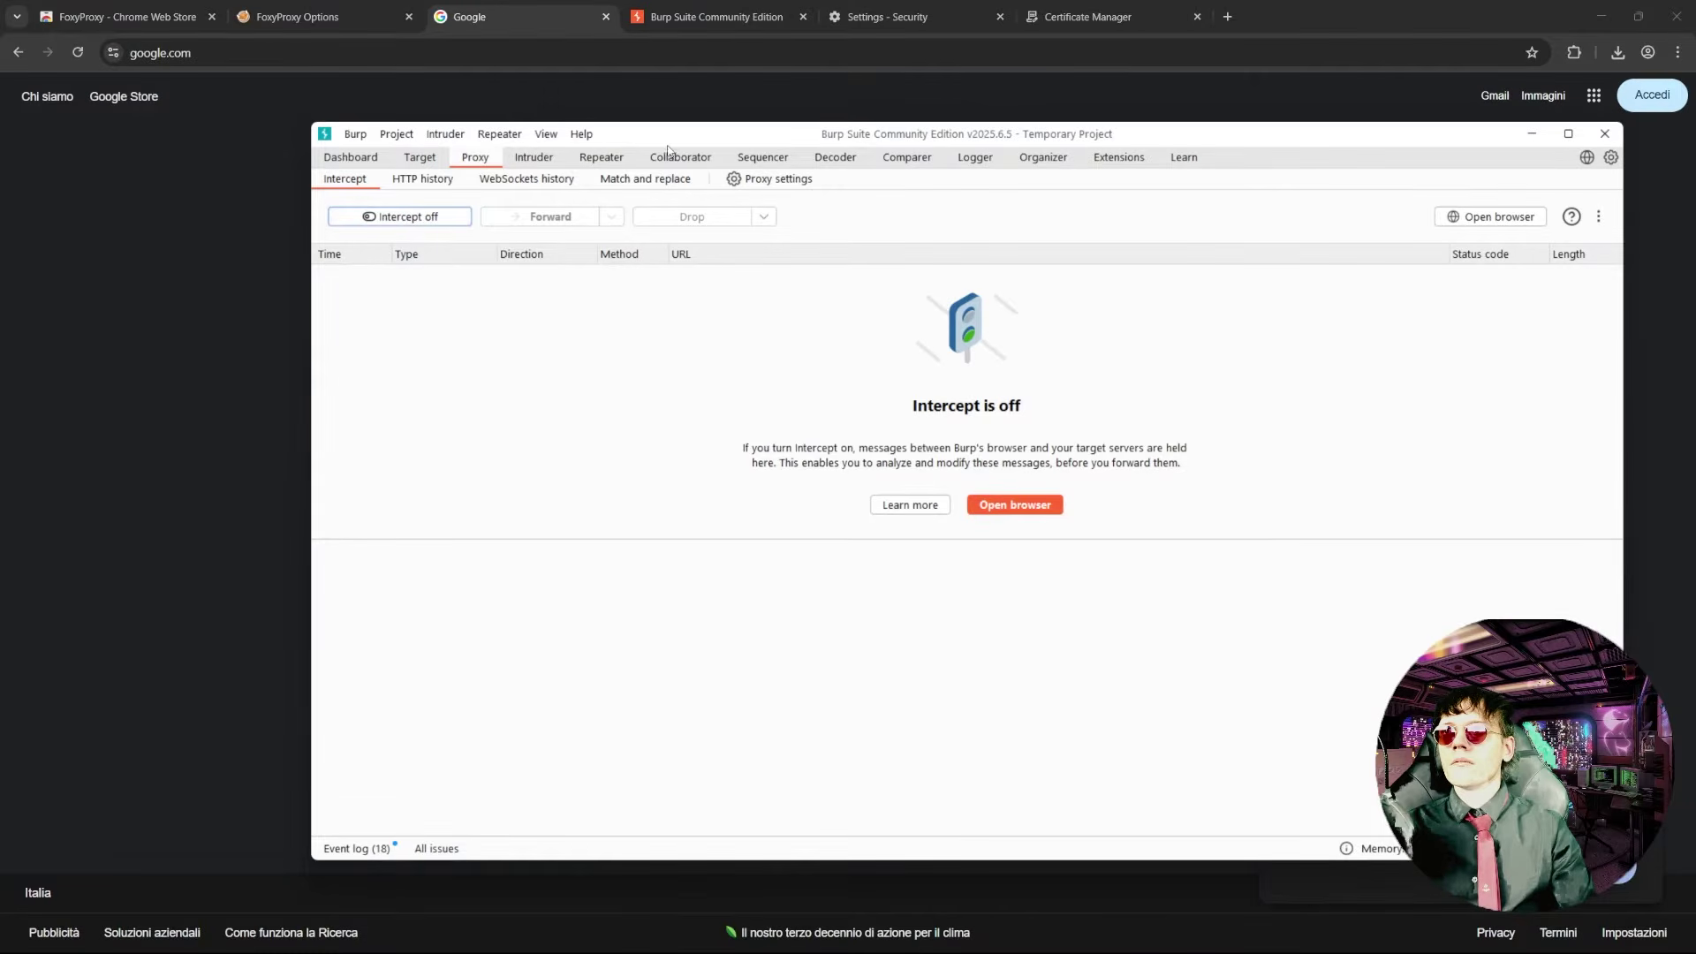
pyautogui.moveTo(669, 139); pyautogui.dragTo(723, 205)
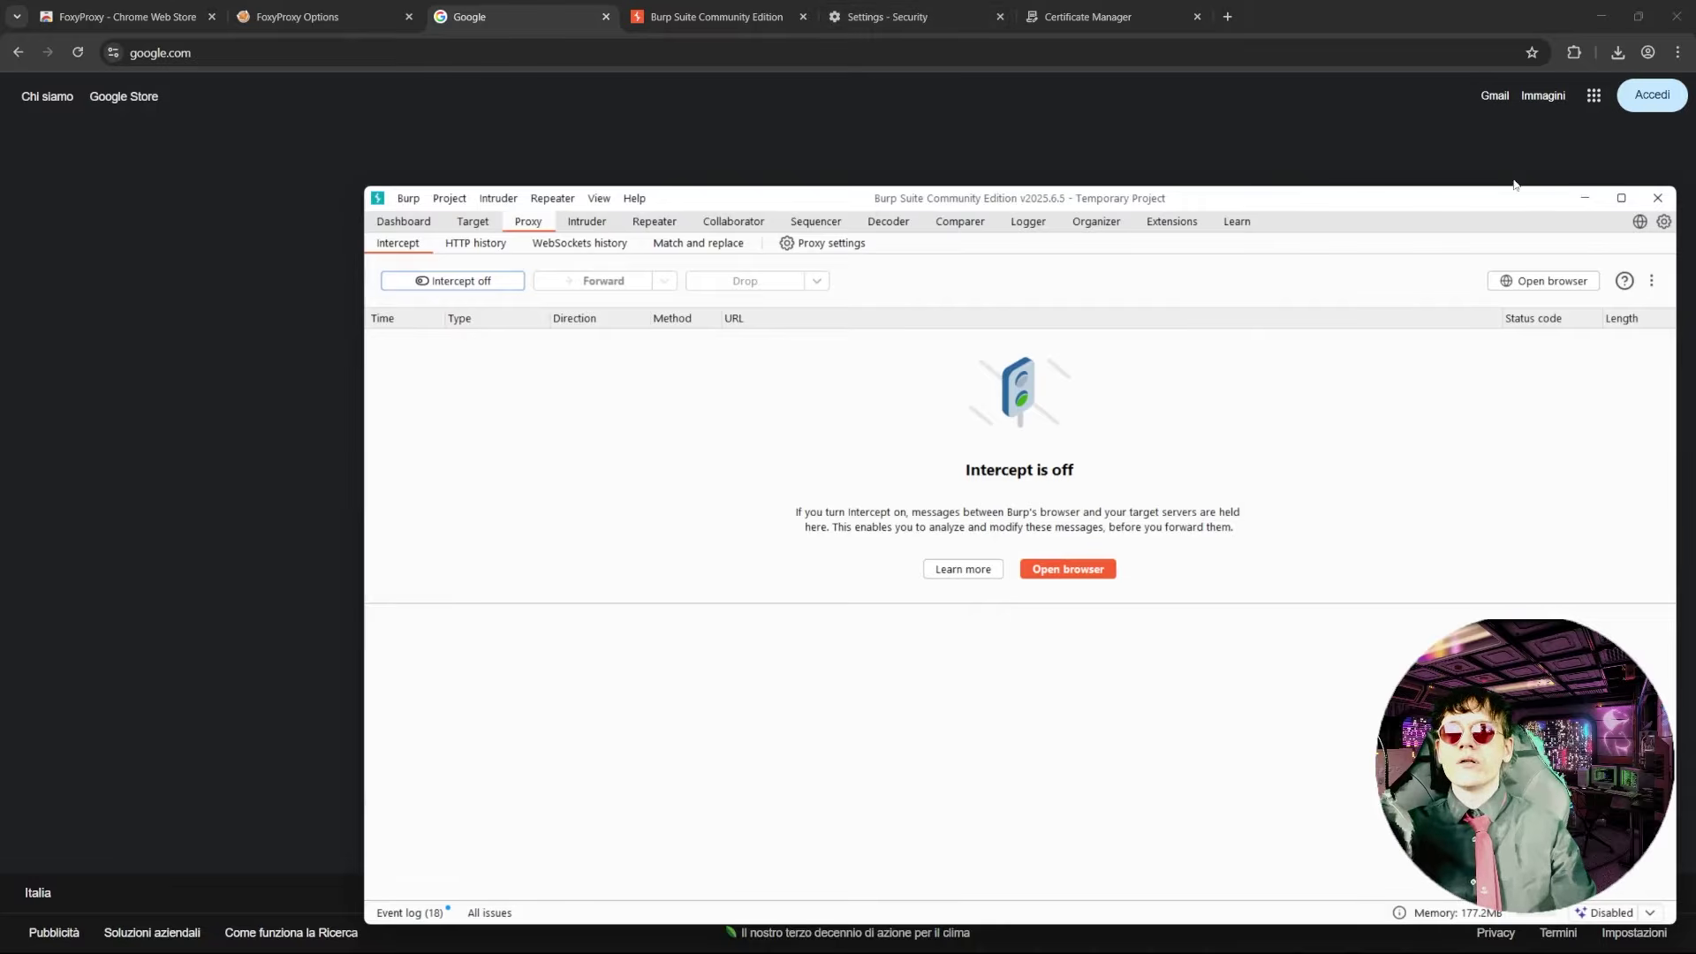
# - Quit Burp Suite, then close all the Chrome tabs and the Brave window
pyautogui.click(1672, 193)
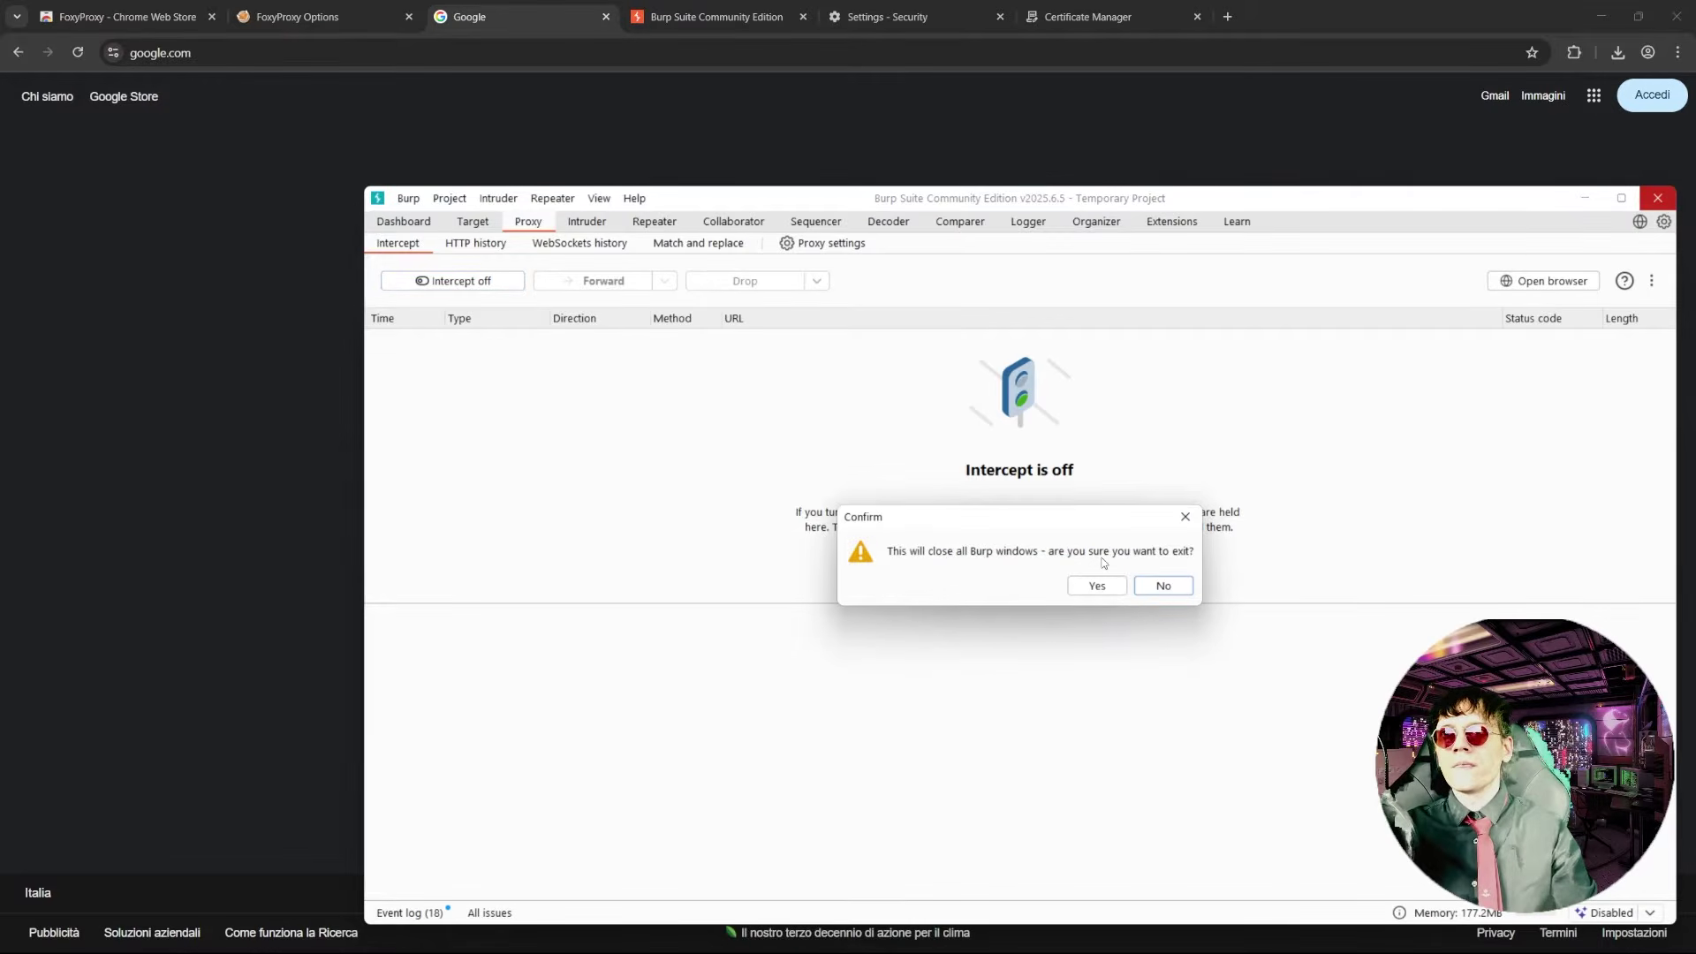
pyautogui.click(1096, 584)
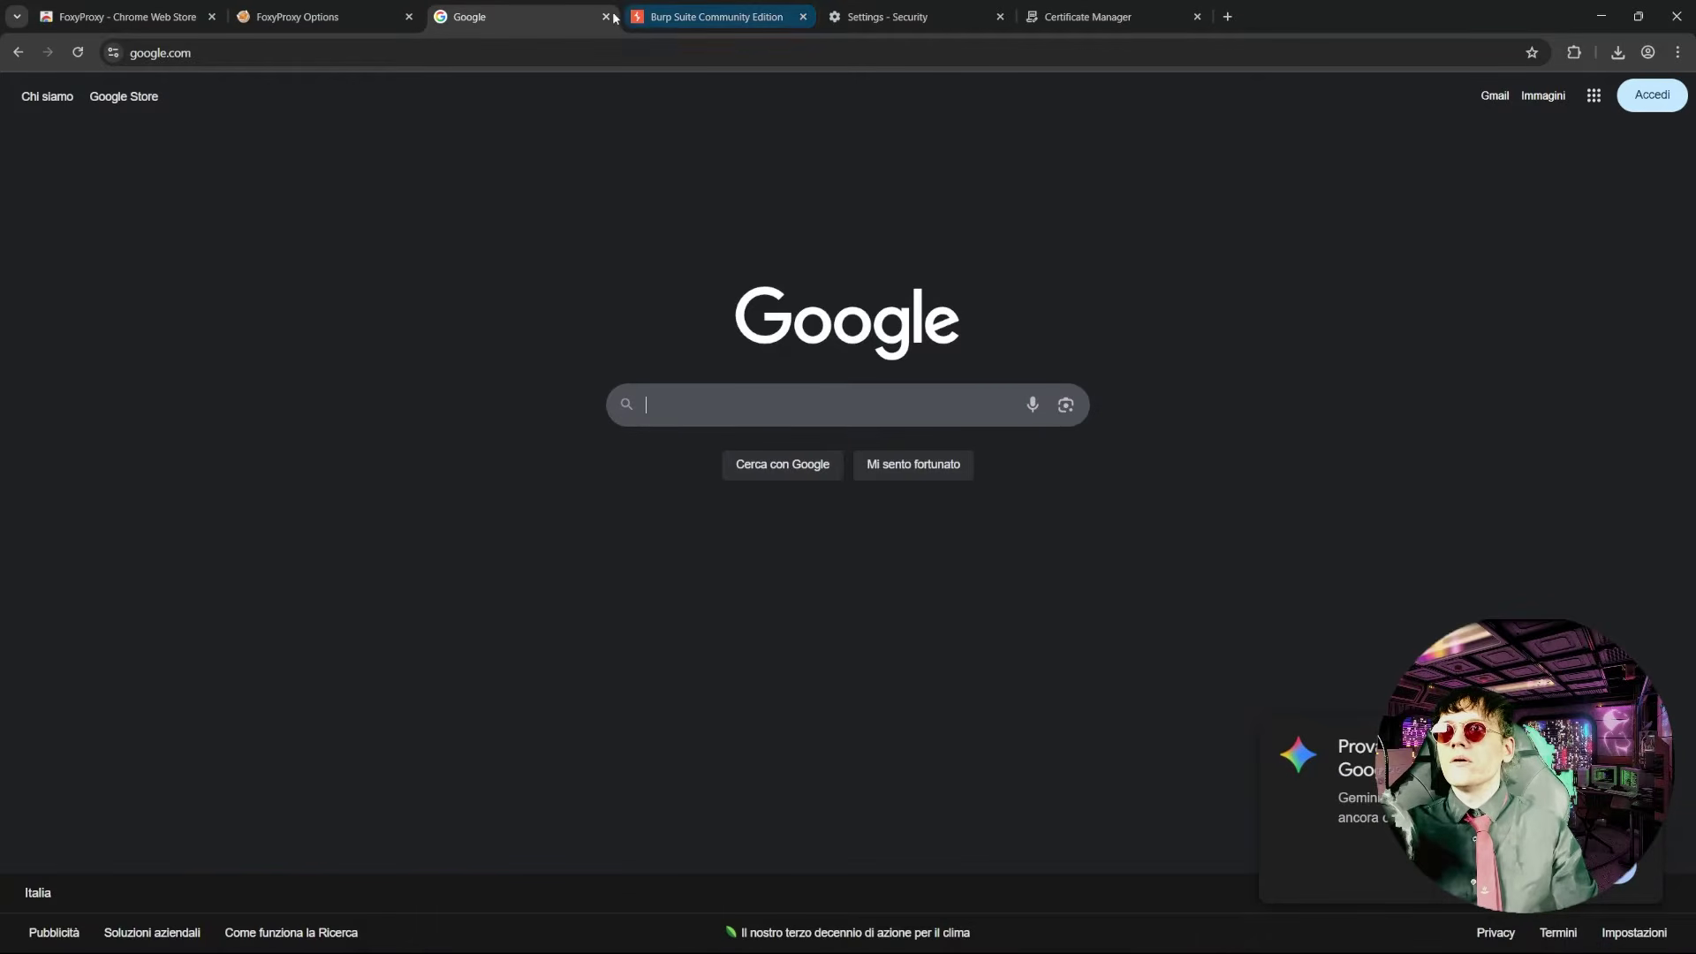
pyautogui.click(606, 17)
pyautogui.click(606, 17)
pyautogui.click(606, 16)
pyautogui.click(606, 17)
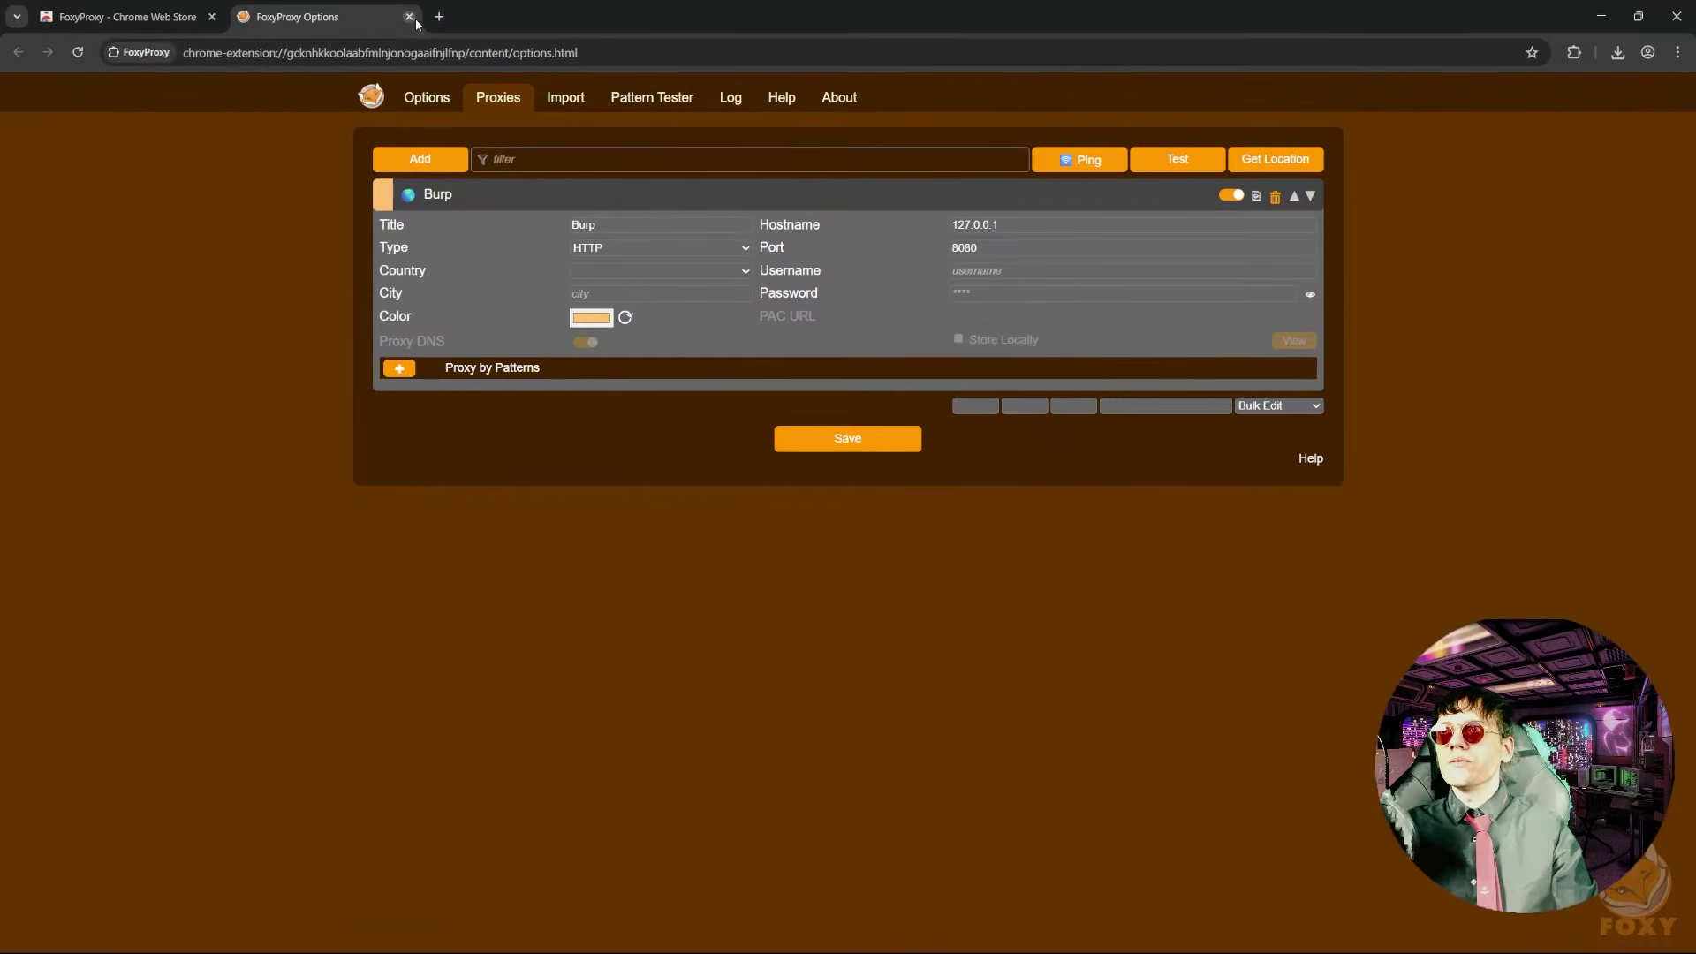
pyautogui.click(410, 16)
pyautogui.click(211, 16)
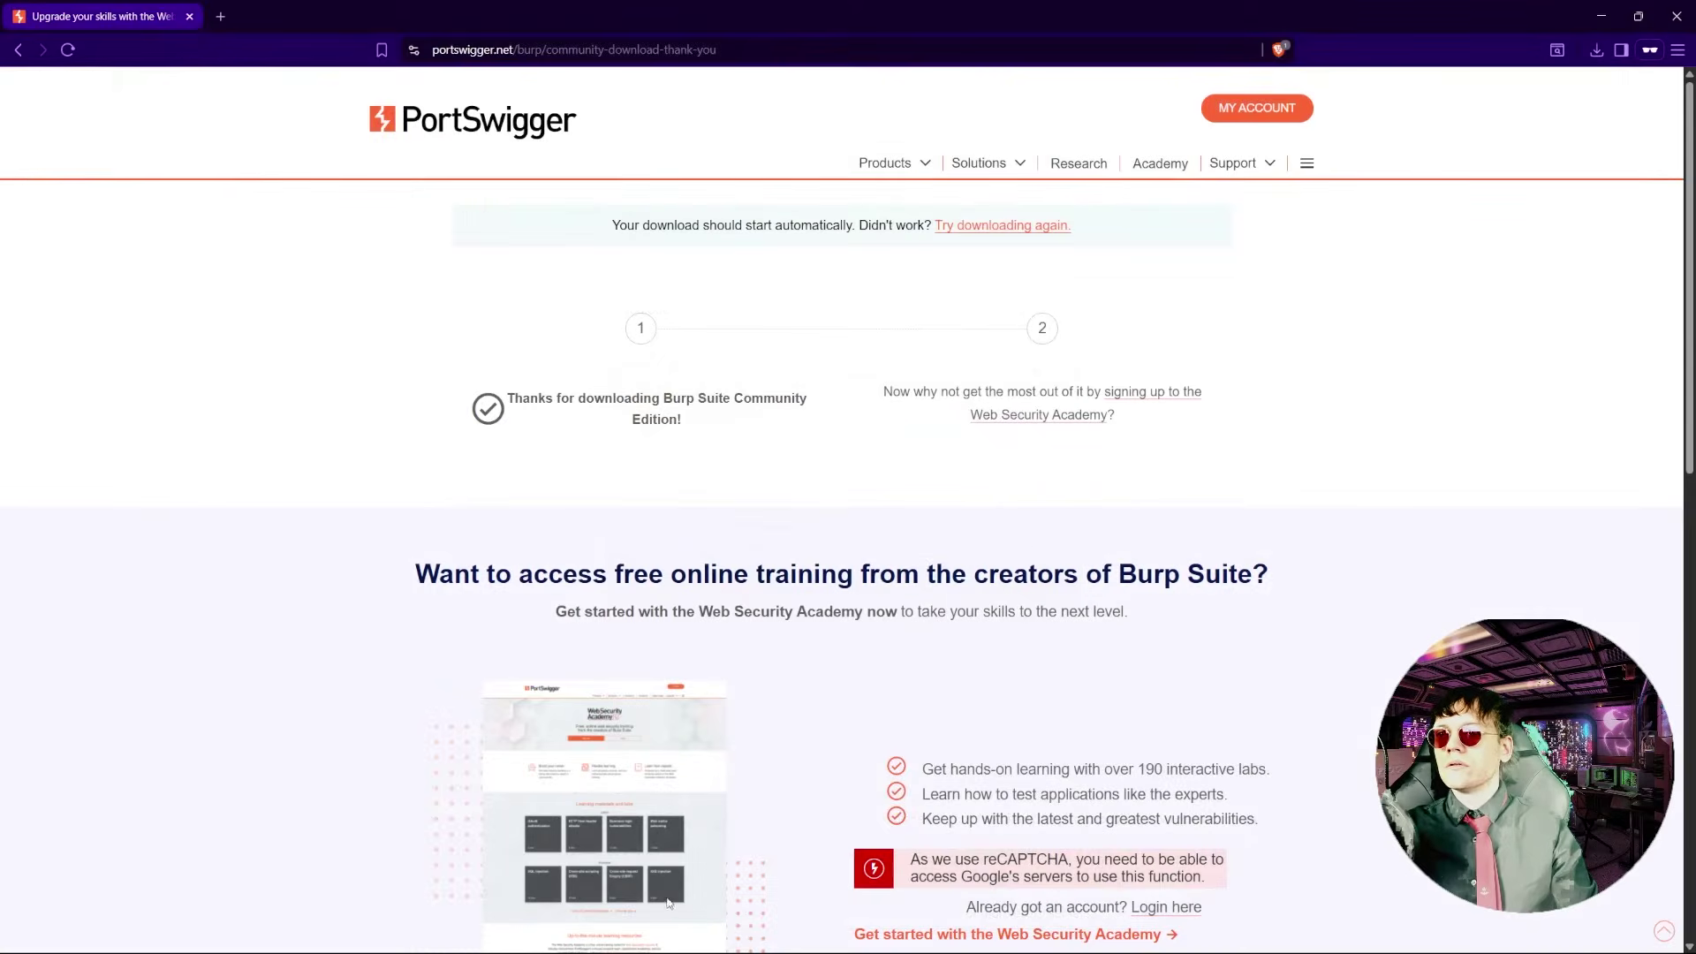
pyautogui.click(189, 16)
# - Launch Oracle VirtualBox from the Windows Start search
pyautogui.press('super')
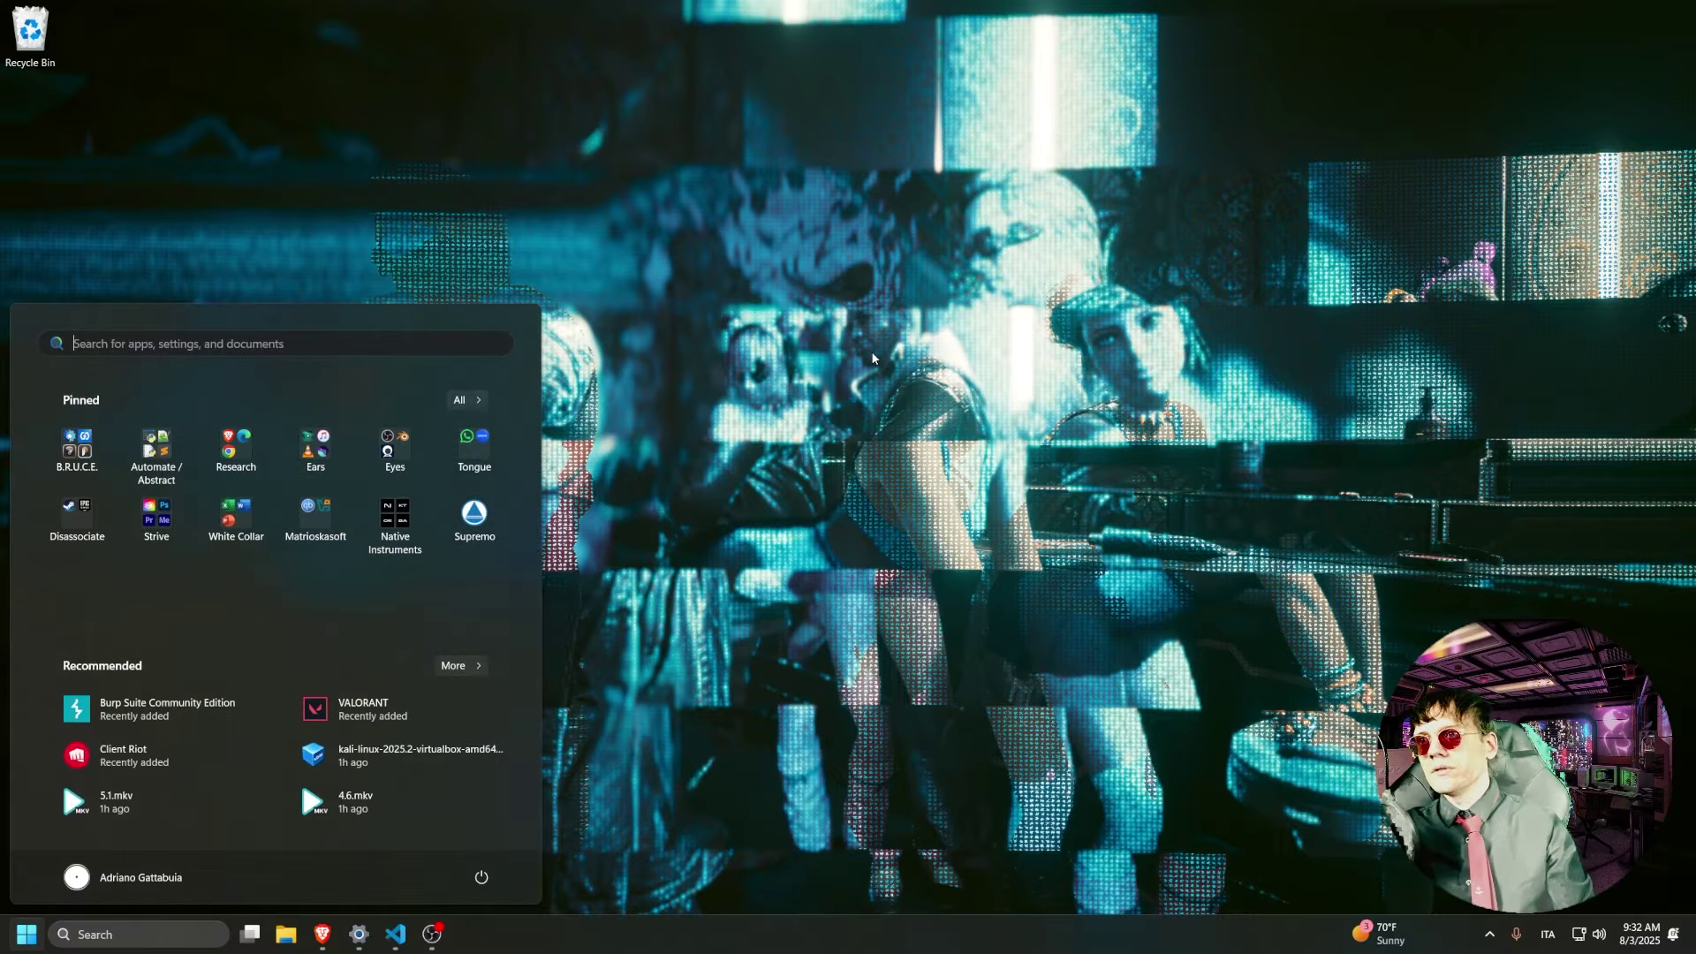
pyautogui.write('virtualbox')
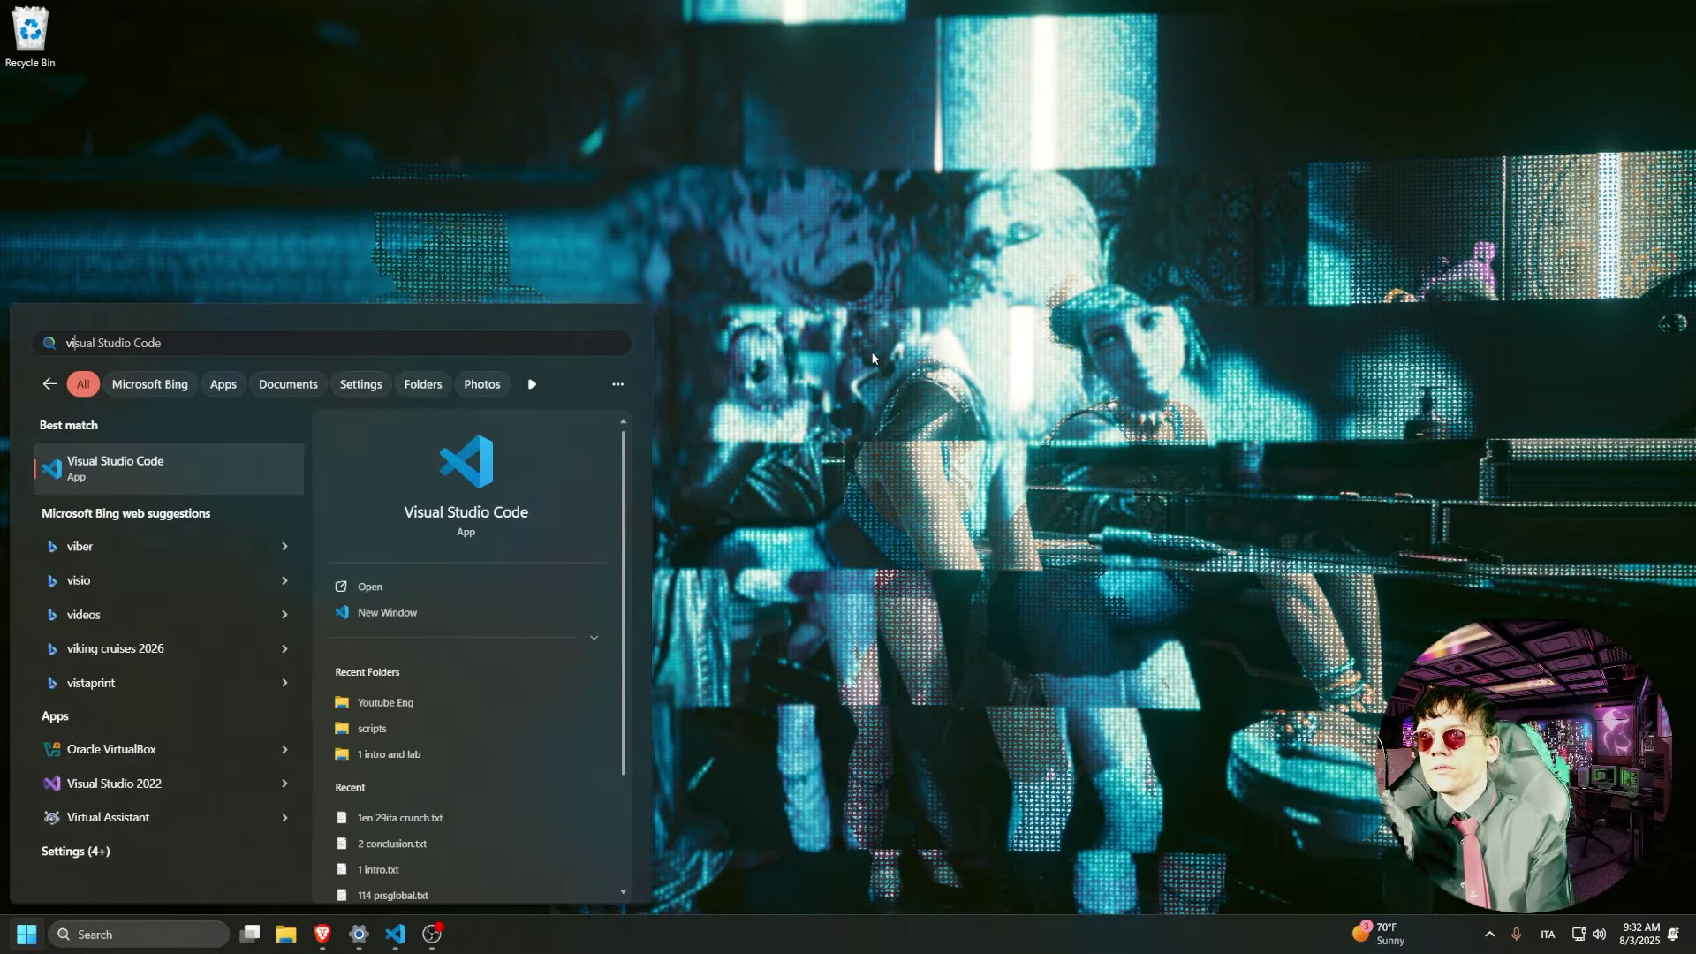
pyautogui.press('Return')
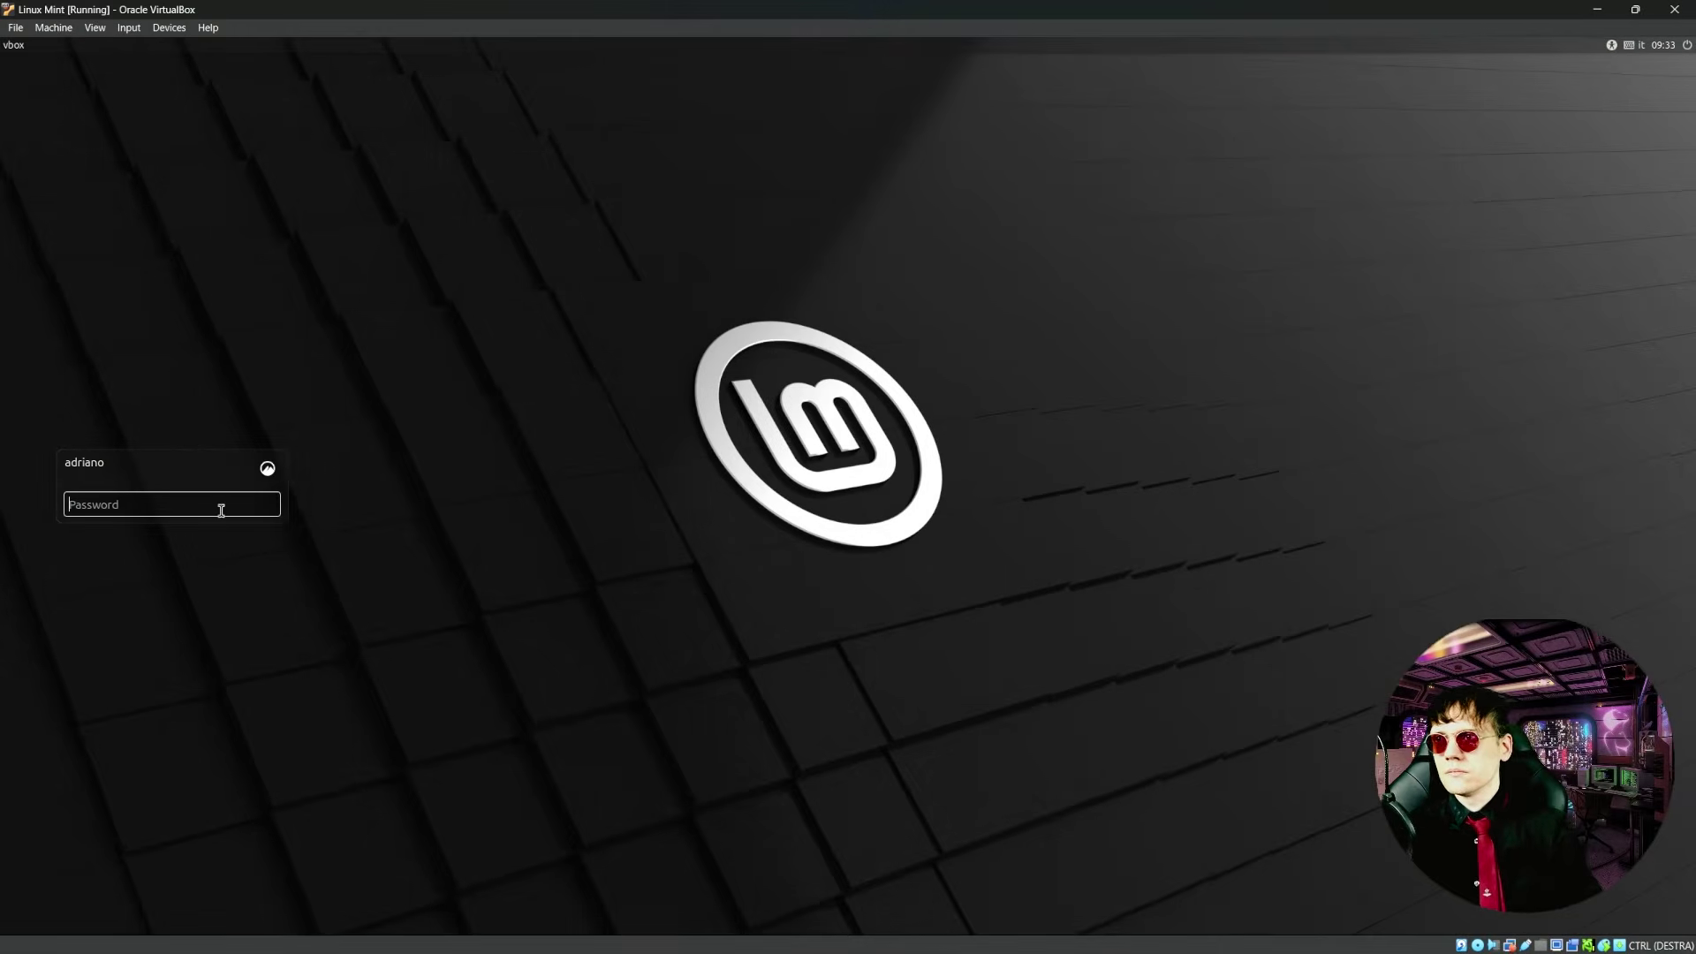
# - Log into the Linux Mint guest and open Firefox, dismissing its privacy notice
pyautogui.write('••')
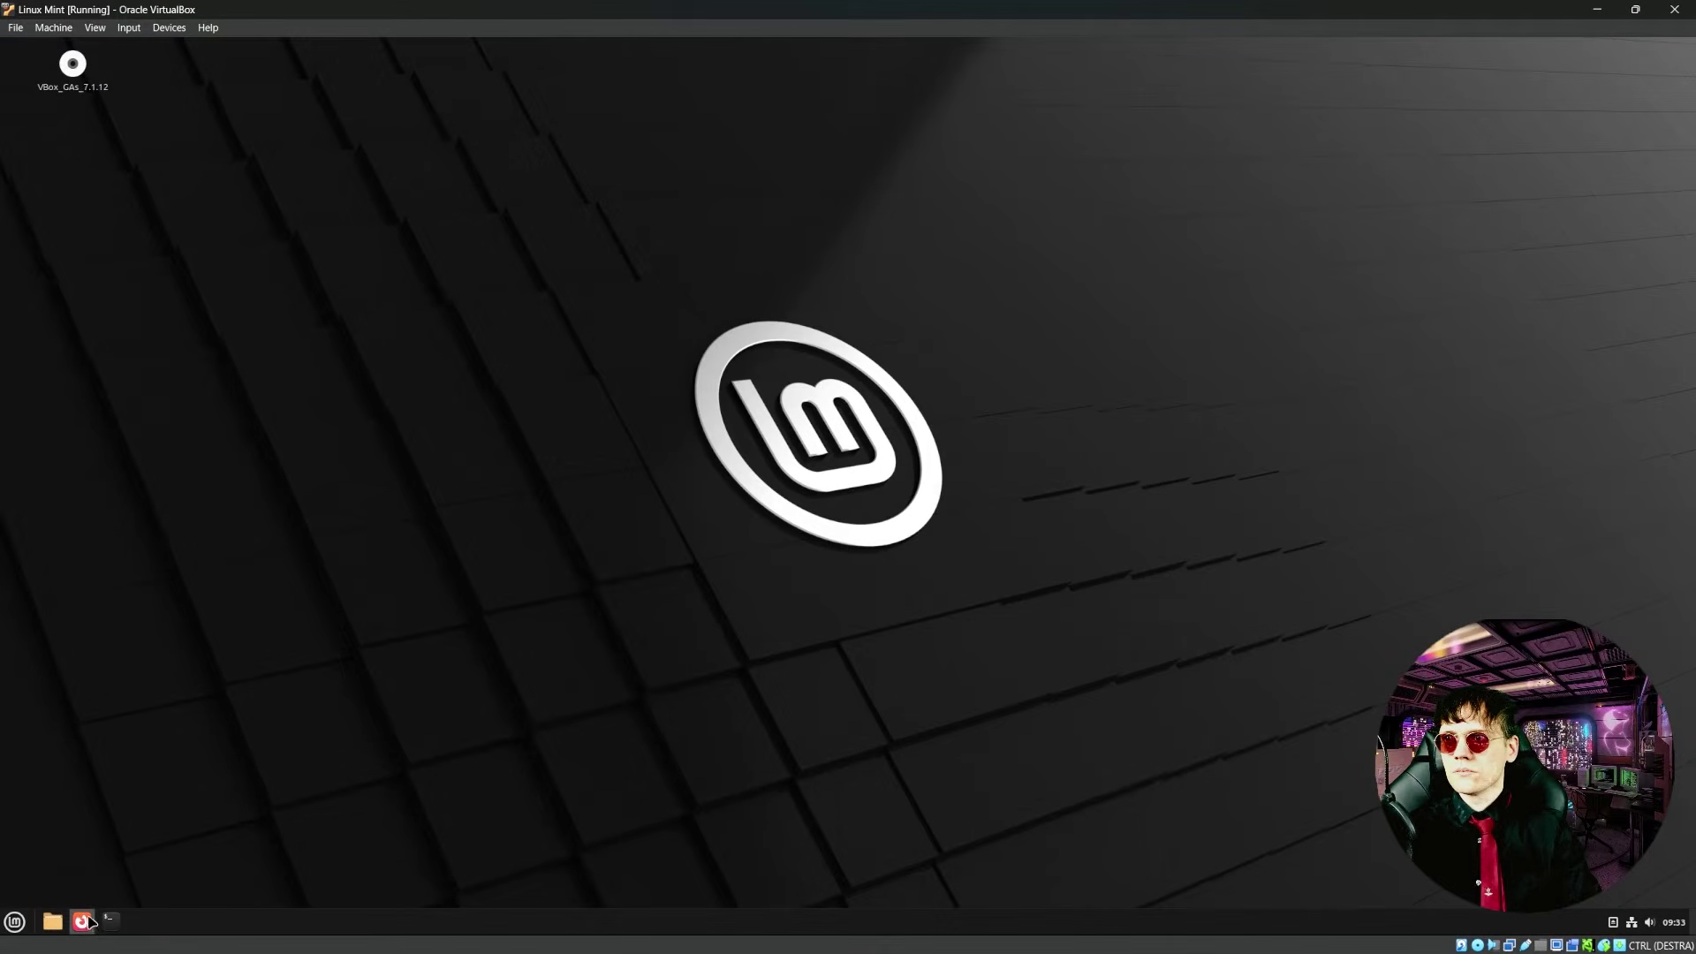
pyautogui.click(89, 917)
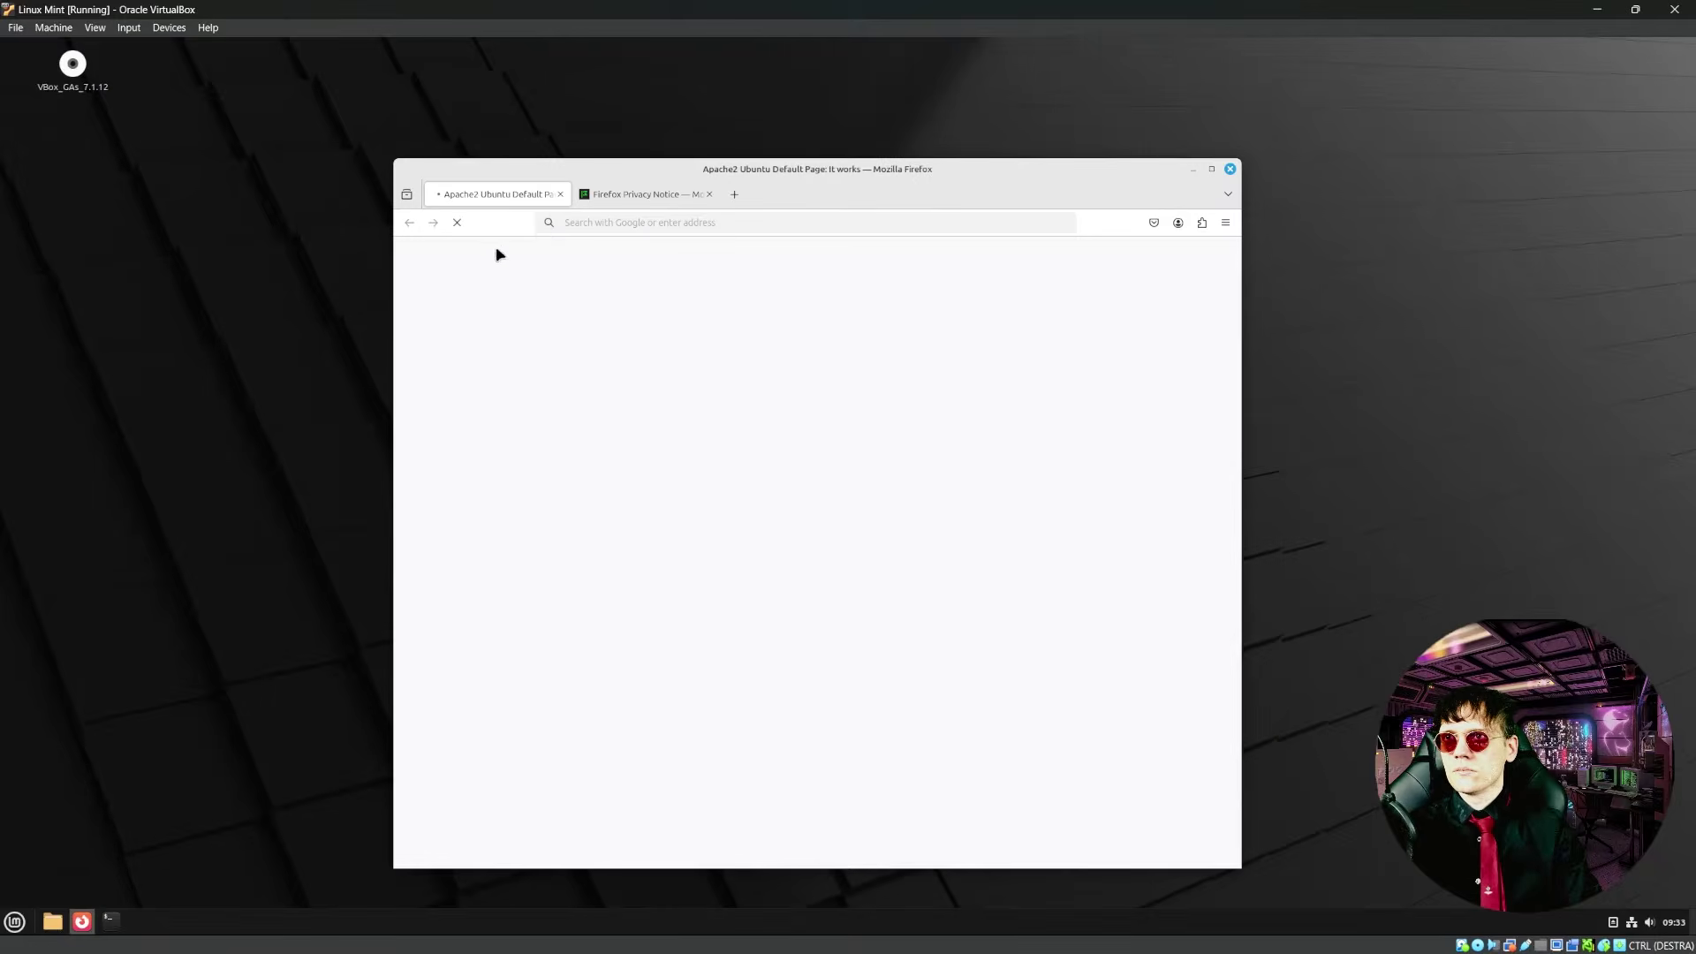
pyautogui.click(710, 195)
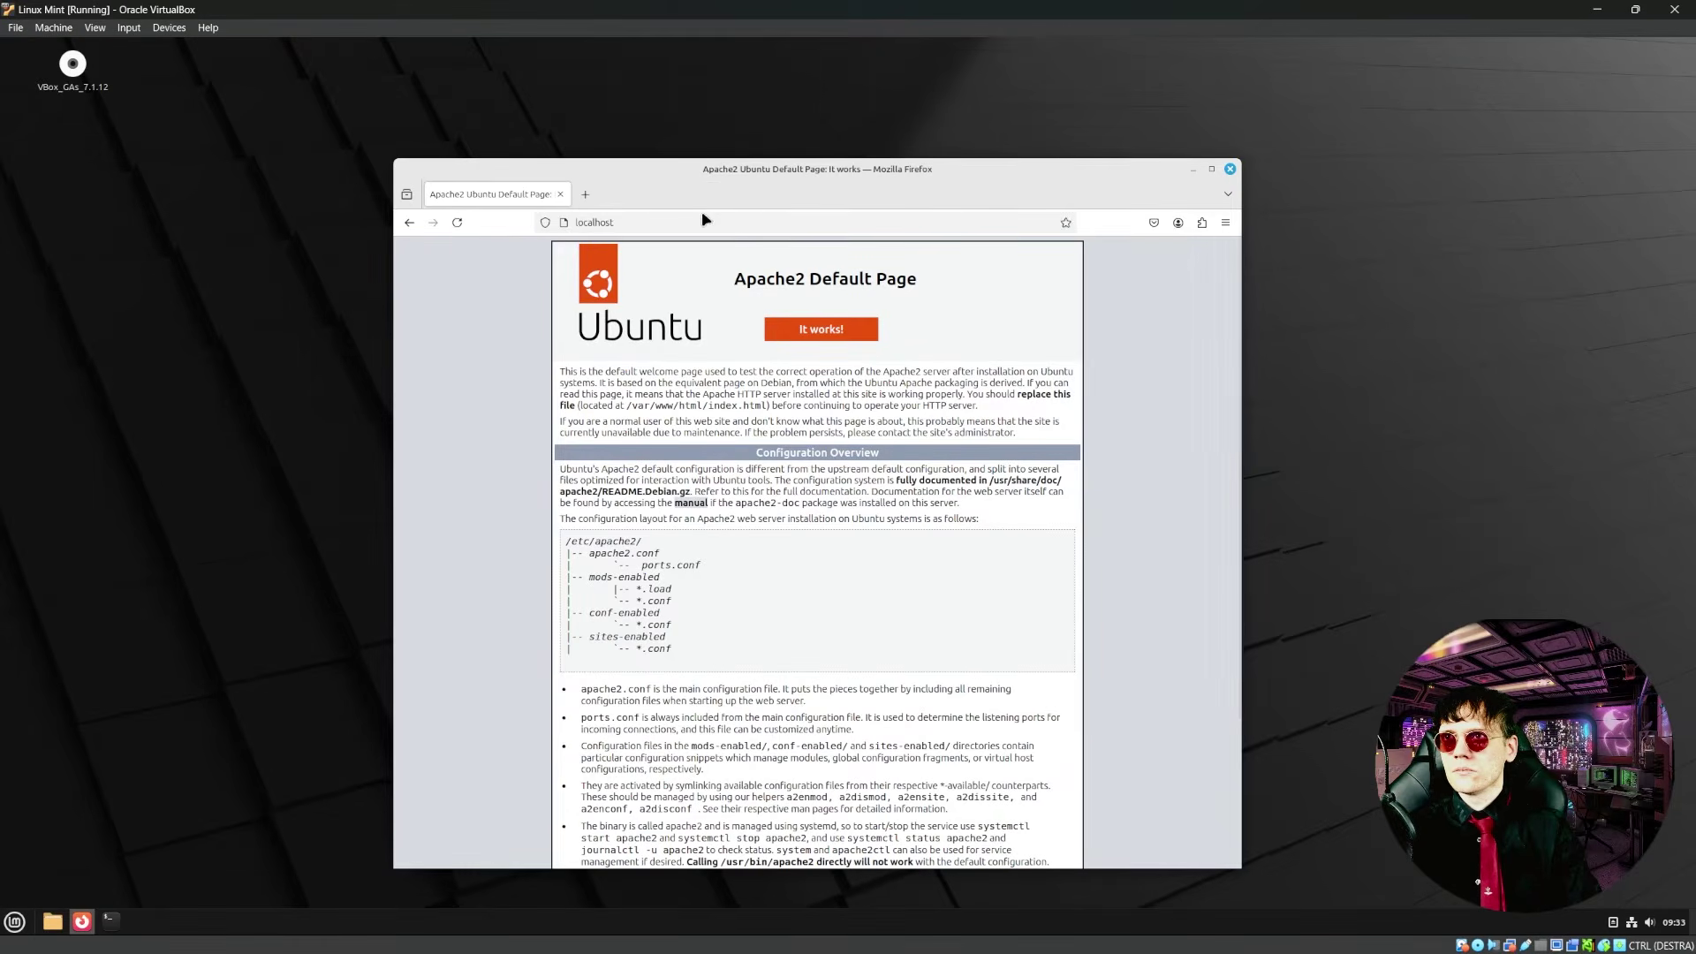
# - Search Google for 'download burp suite' and open the Community Edition download page
pyautogui.click(707, 217)
pyautogui.write('downl')
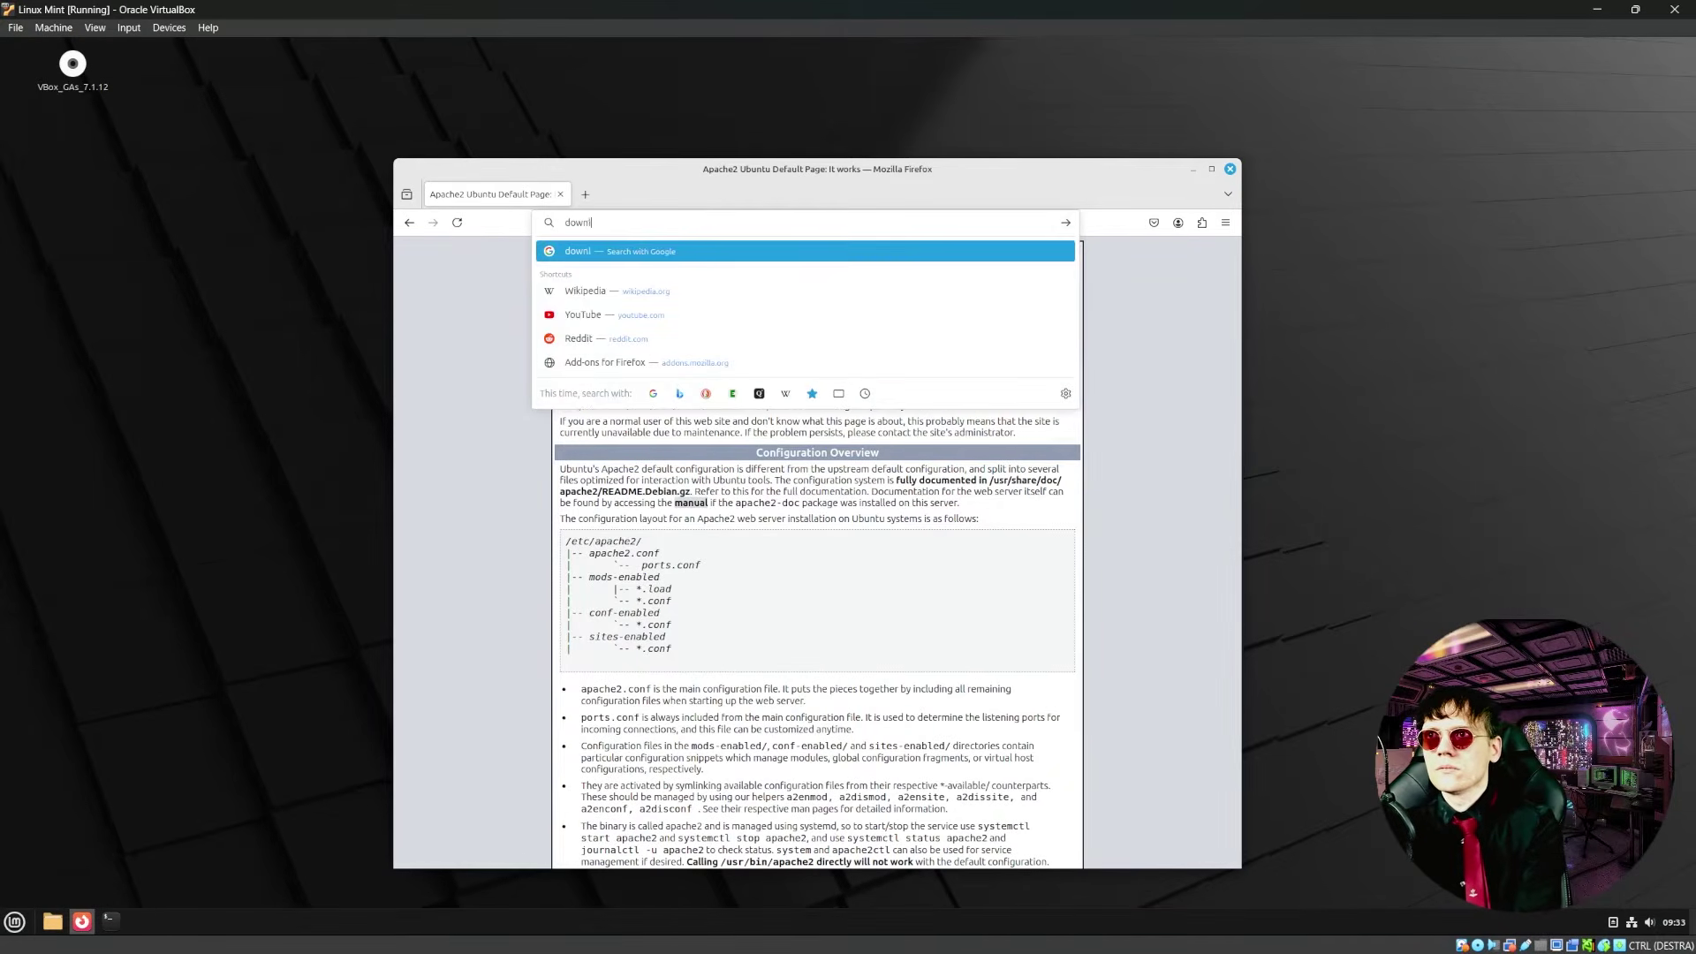
pyautogui.write('oad burp suite')
pyautogui.press('Return')
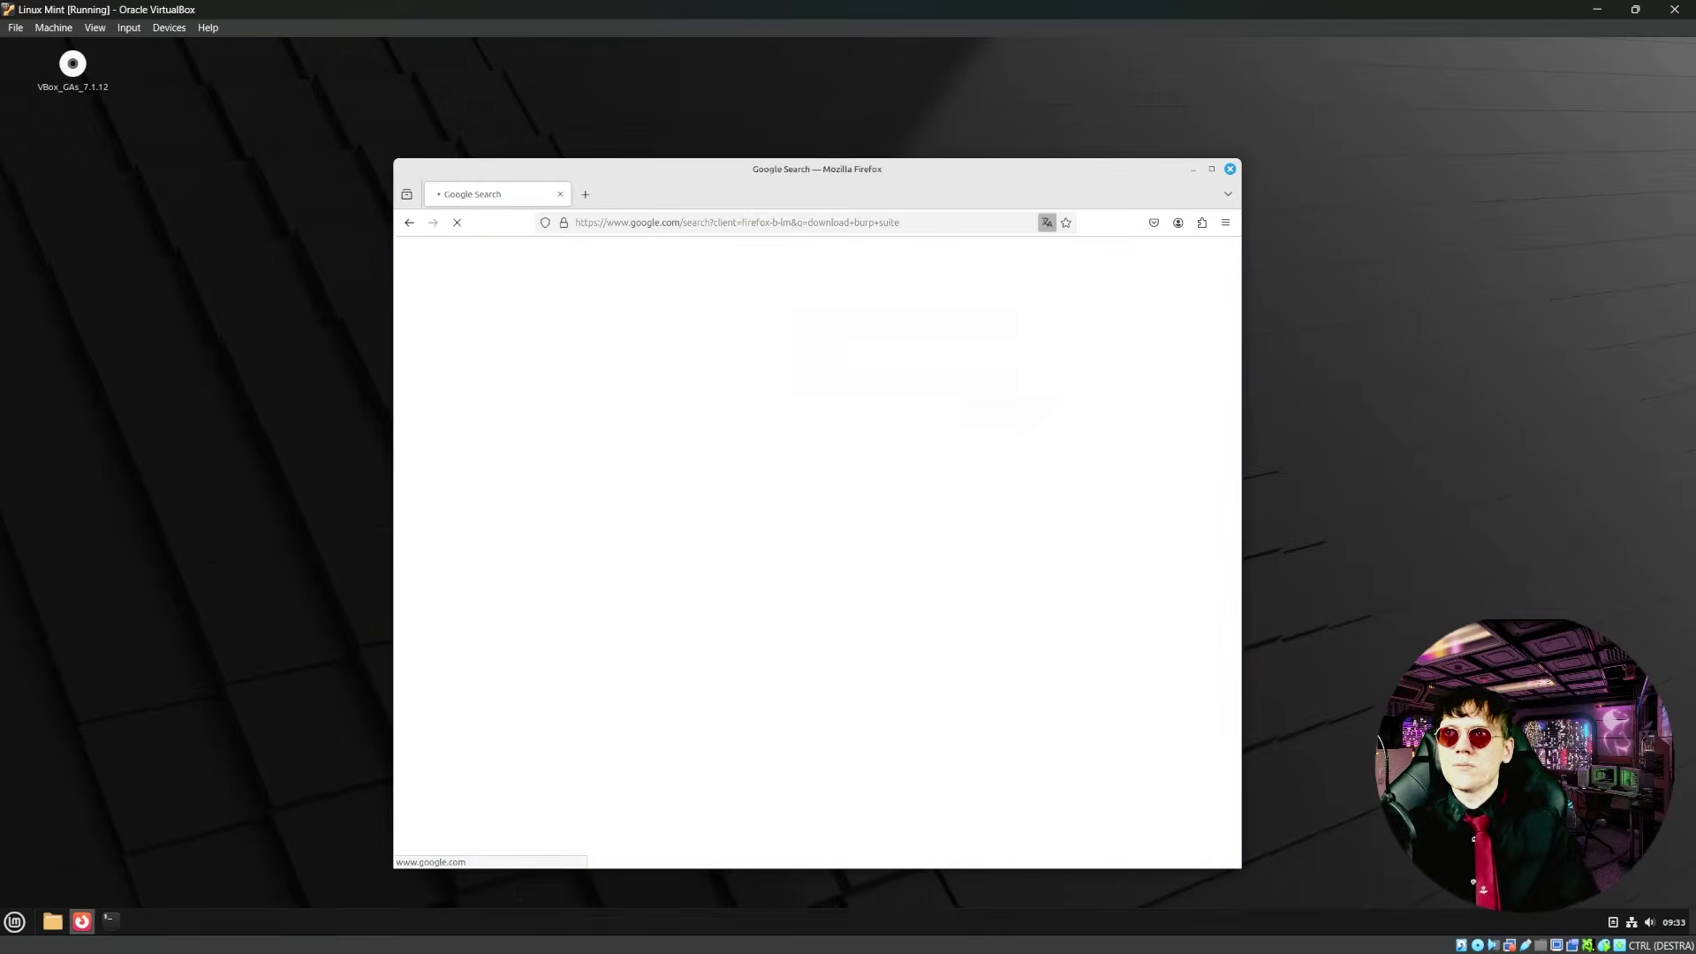
pyautogui.click(888, 768)
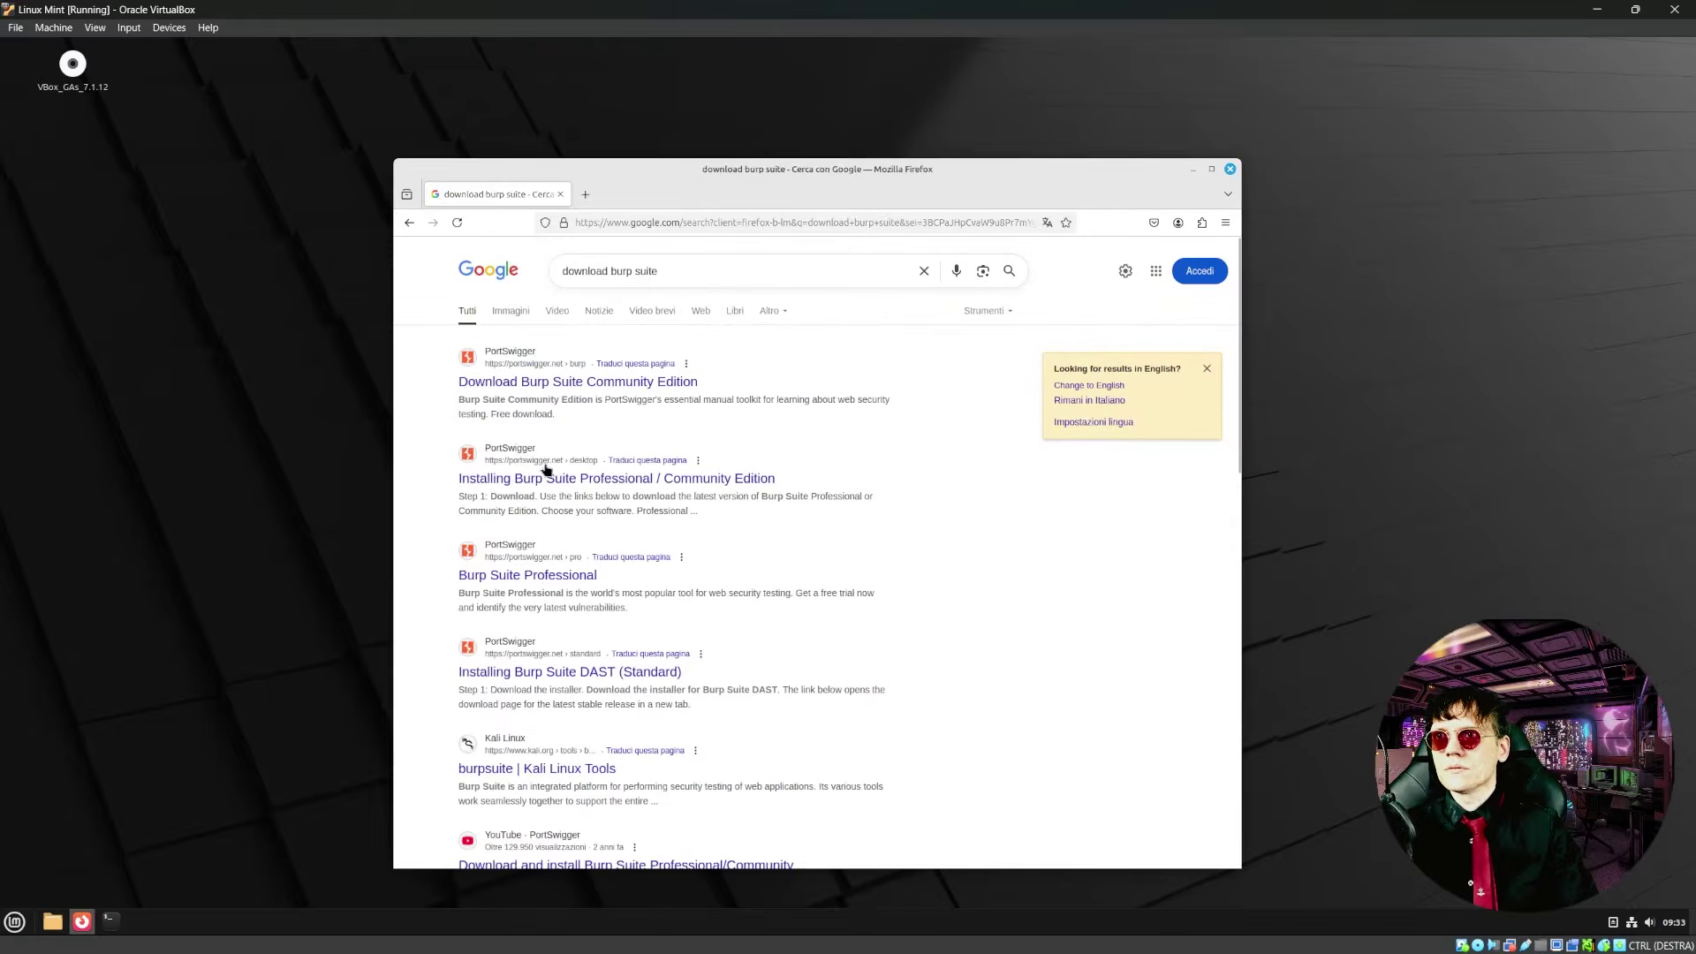
pyautogui.click(568, 390)
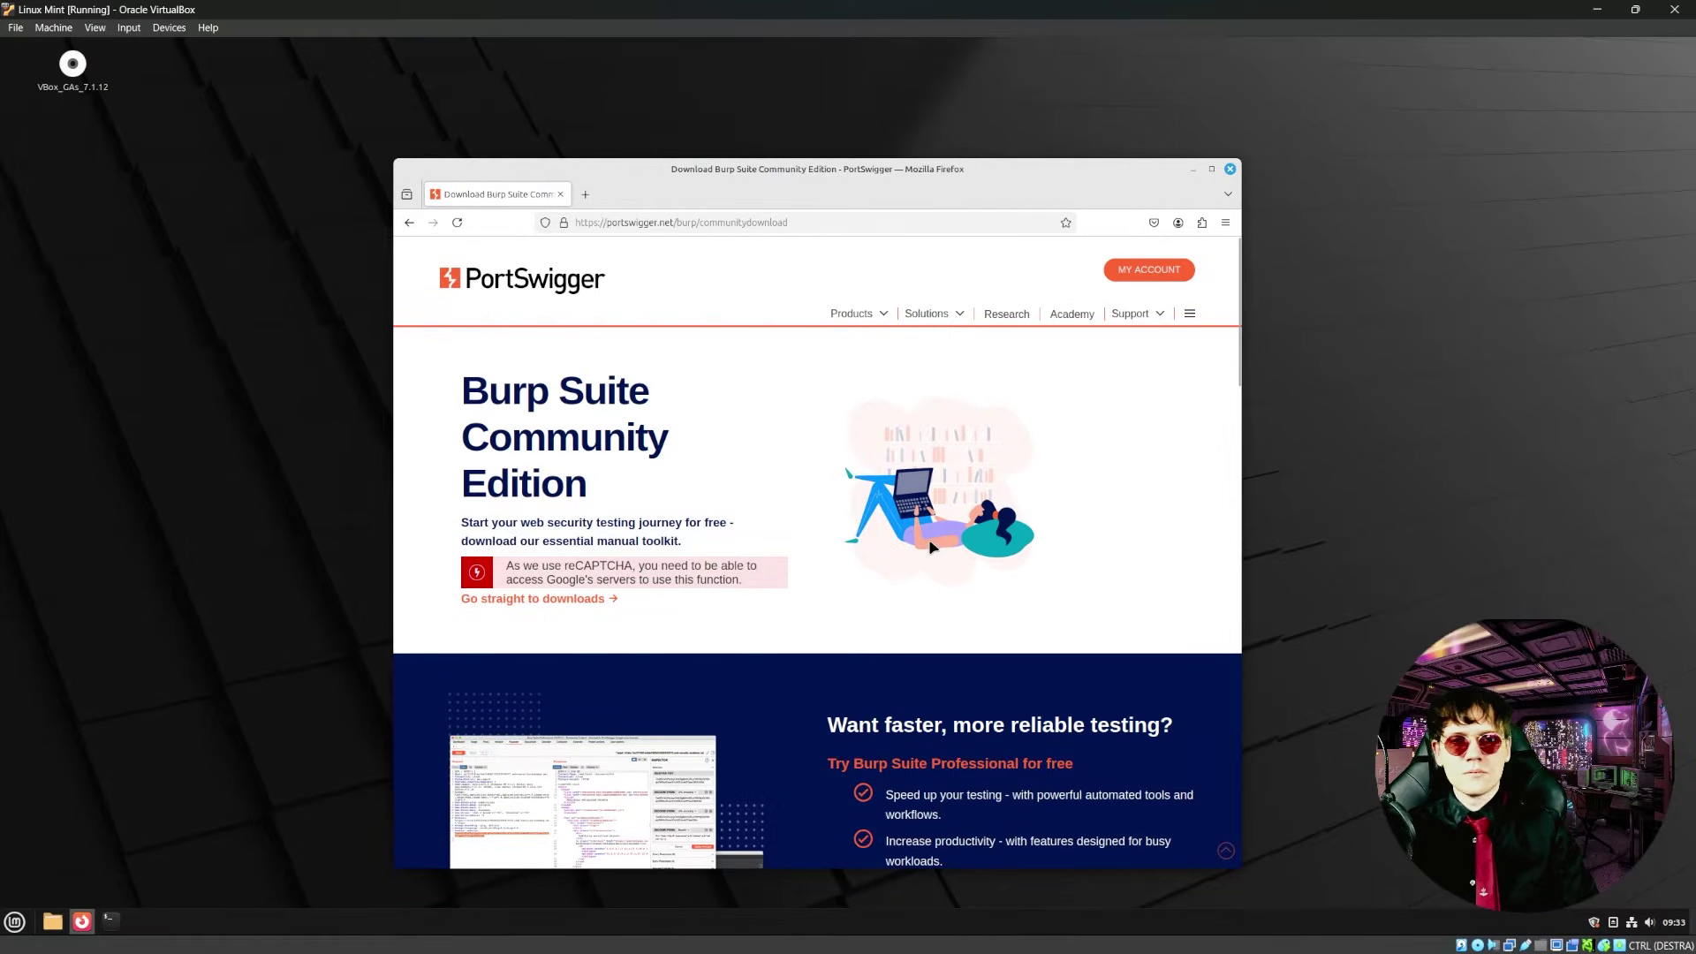
# - Choose Burp Suite Community Edition for Linux (x64) and download the installer
pyautogui.click(537, 600)
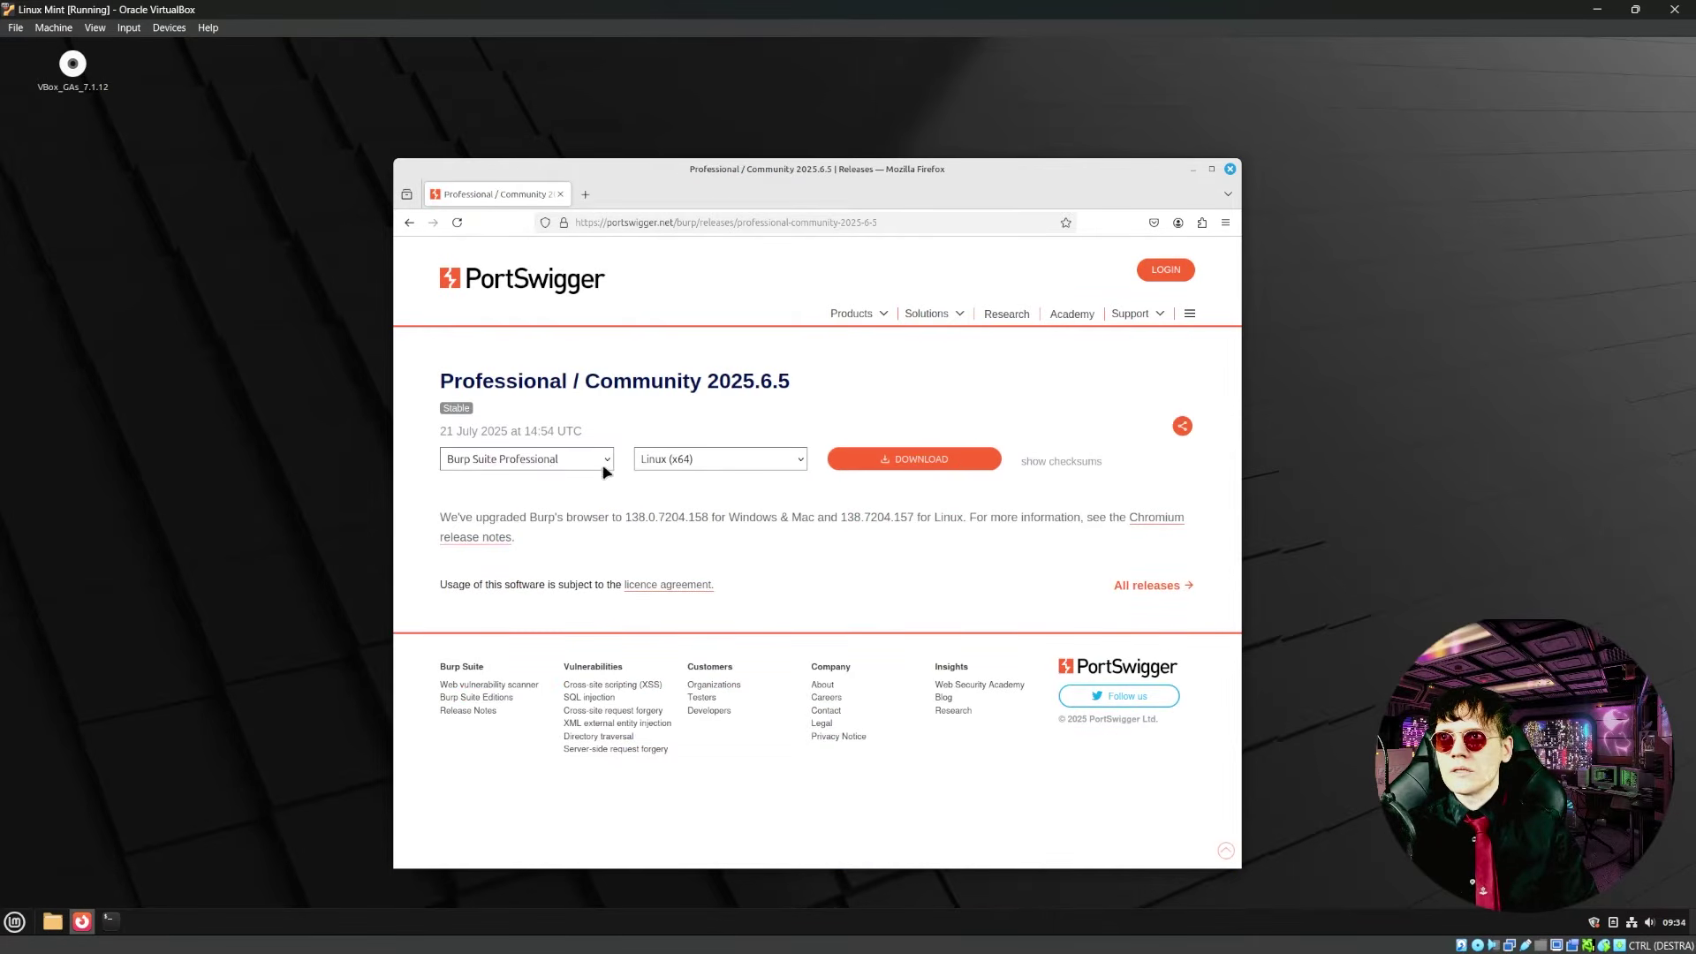
pyautogui.click(548, 464)
pyautogui.click(559, 496)
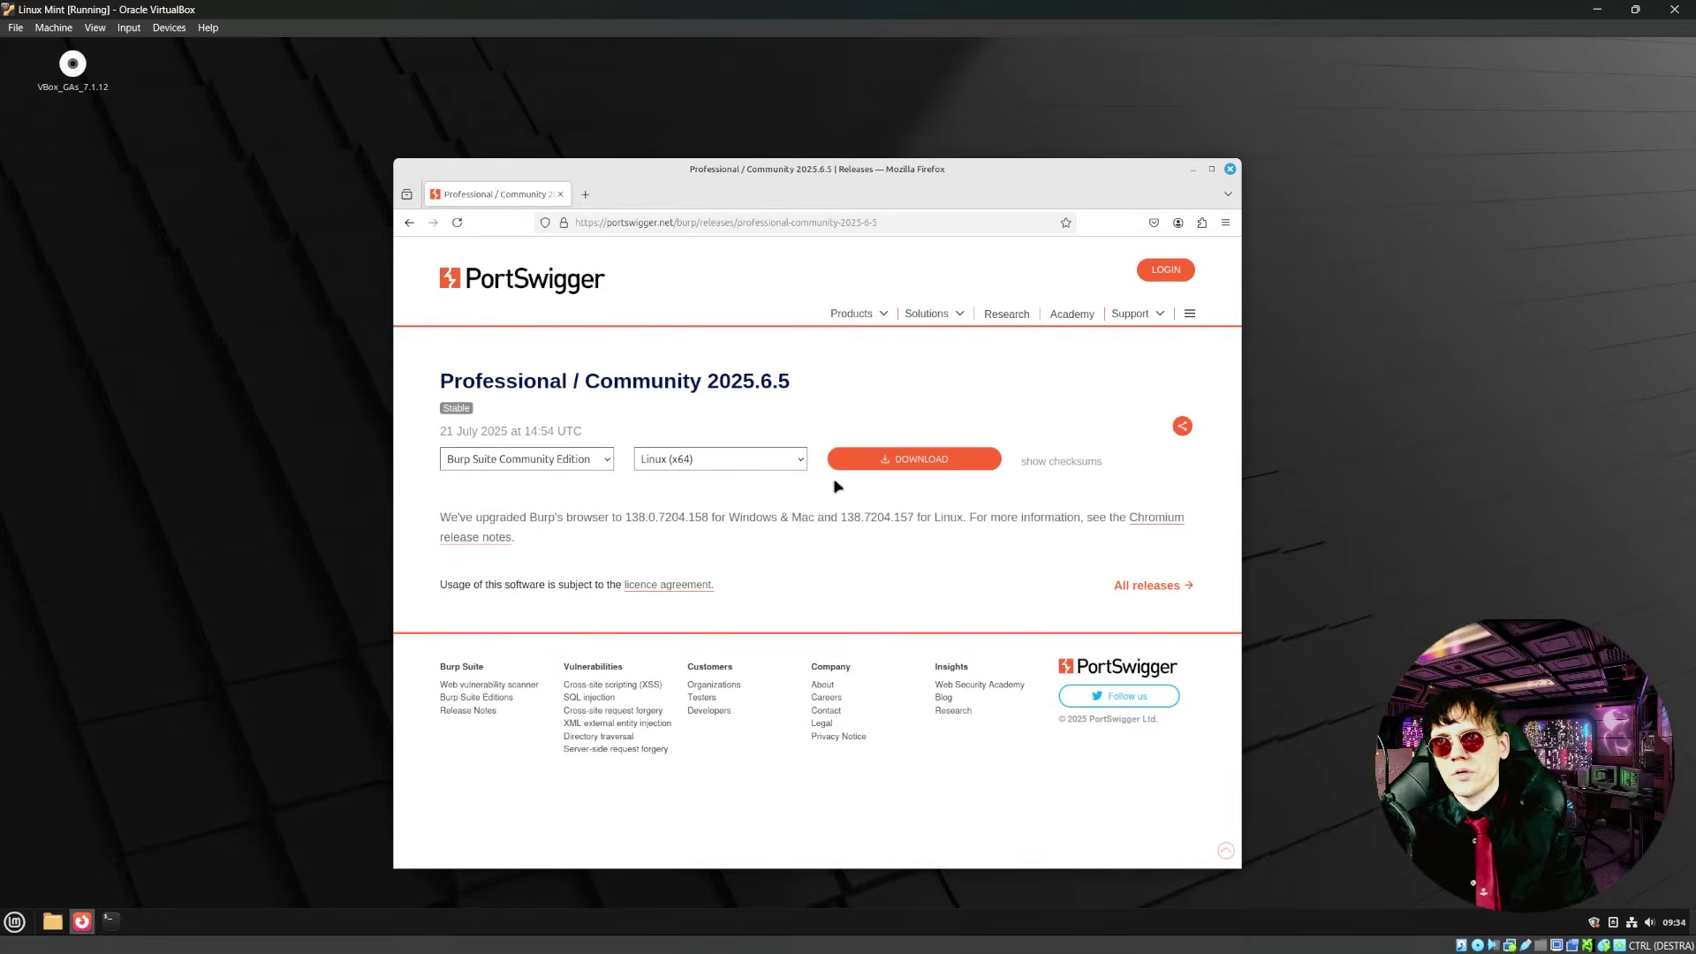
pyautogui.click(765, 458)
pyautogui.click(768, 460)
pyautogui.click(772, 464)
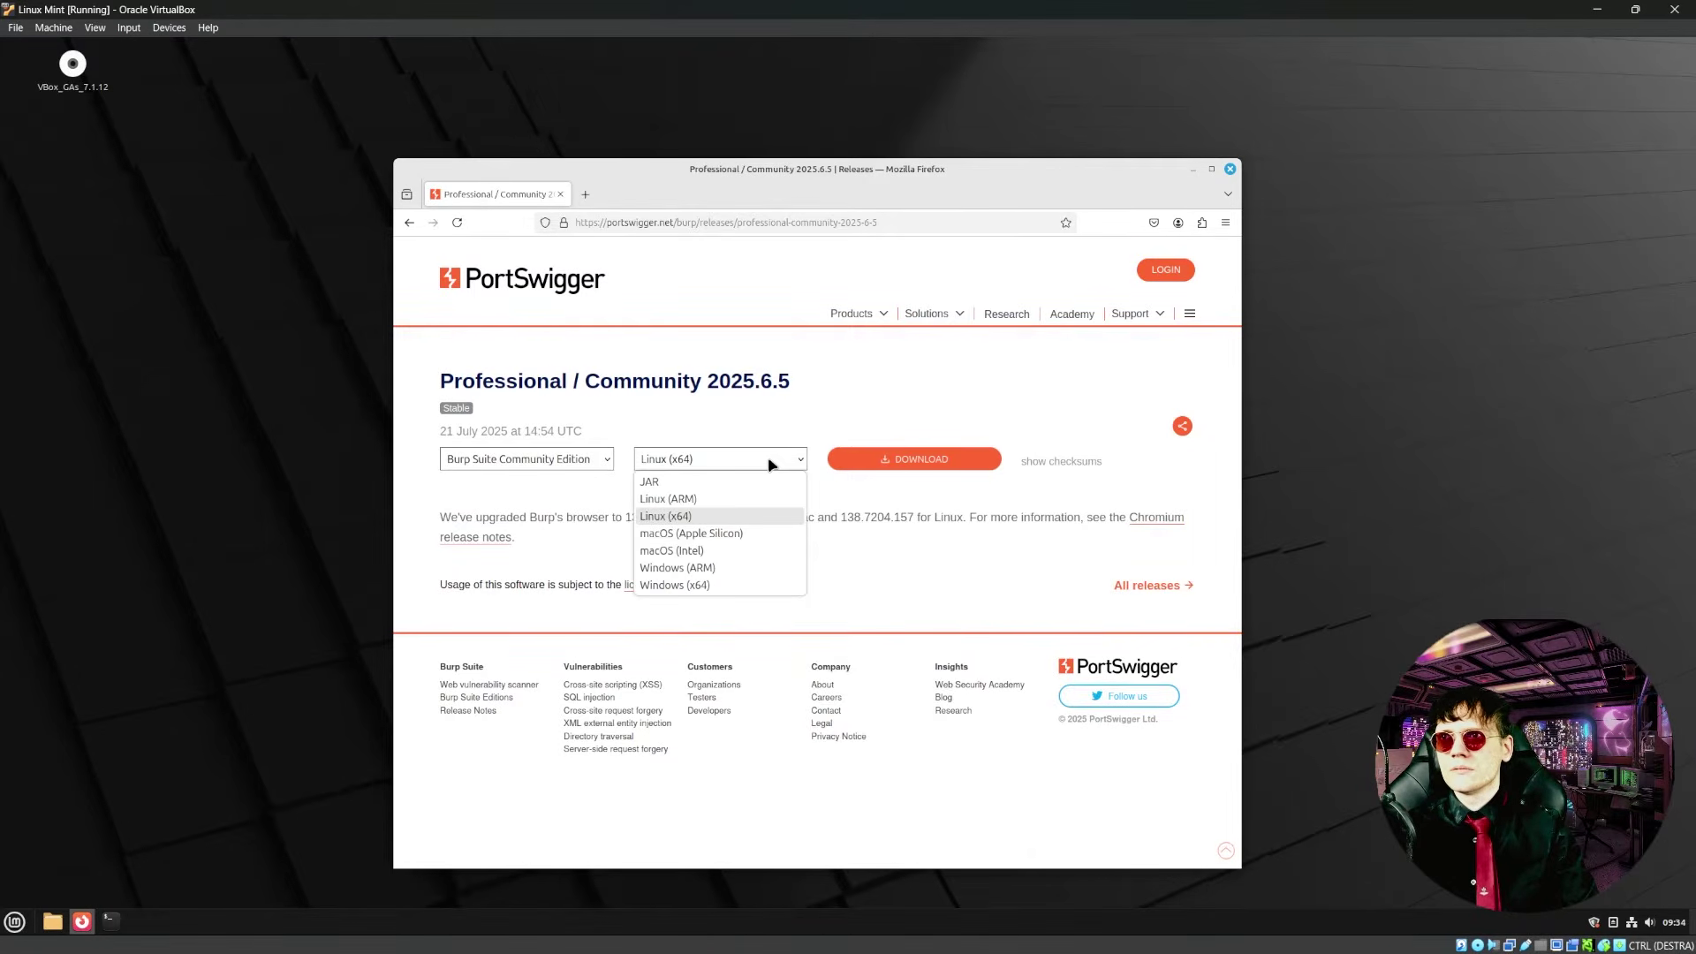
pyautogui.click(752, 518)
pyautogui.click(942, 459)
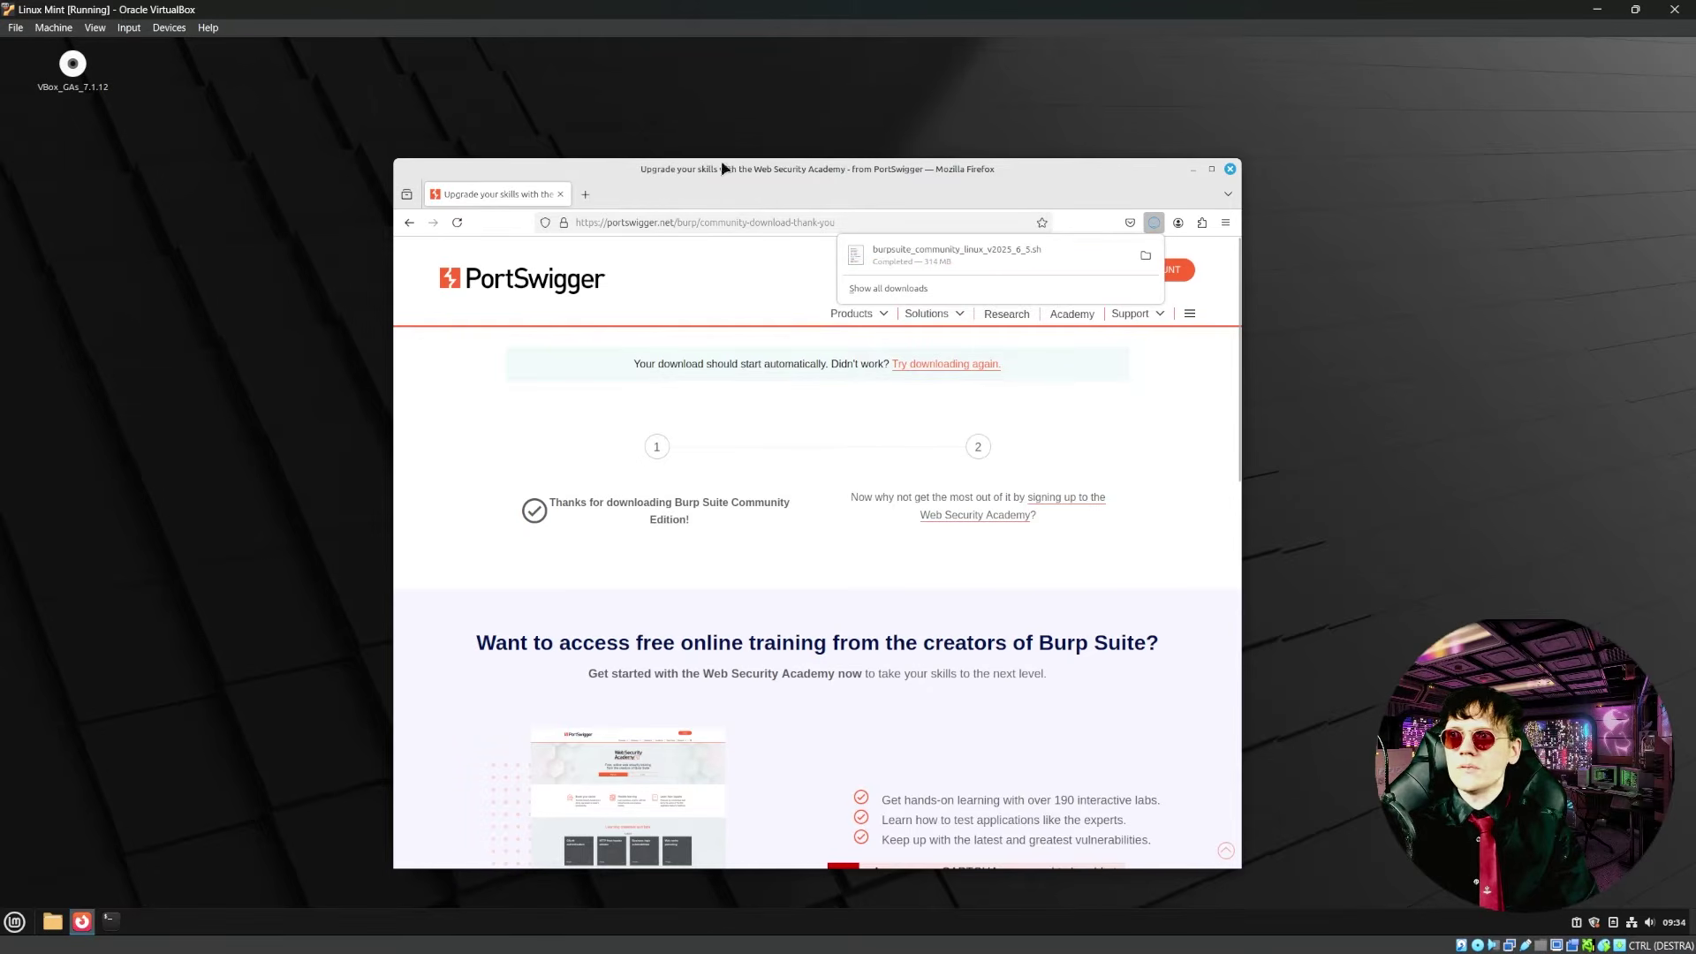
# - Run sudo apt update -y in a new terminal, entering the administrator password
pyautogui.hotkey('ctrl', 'alt', 't')
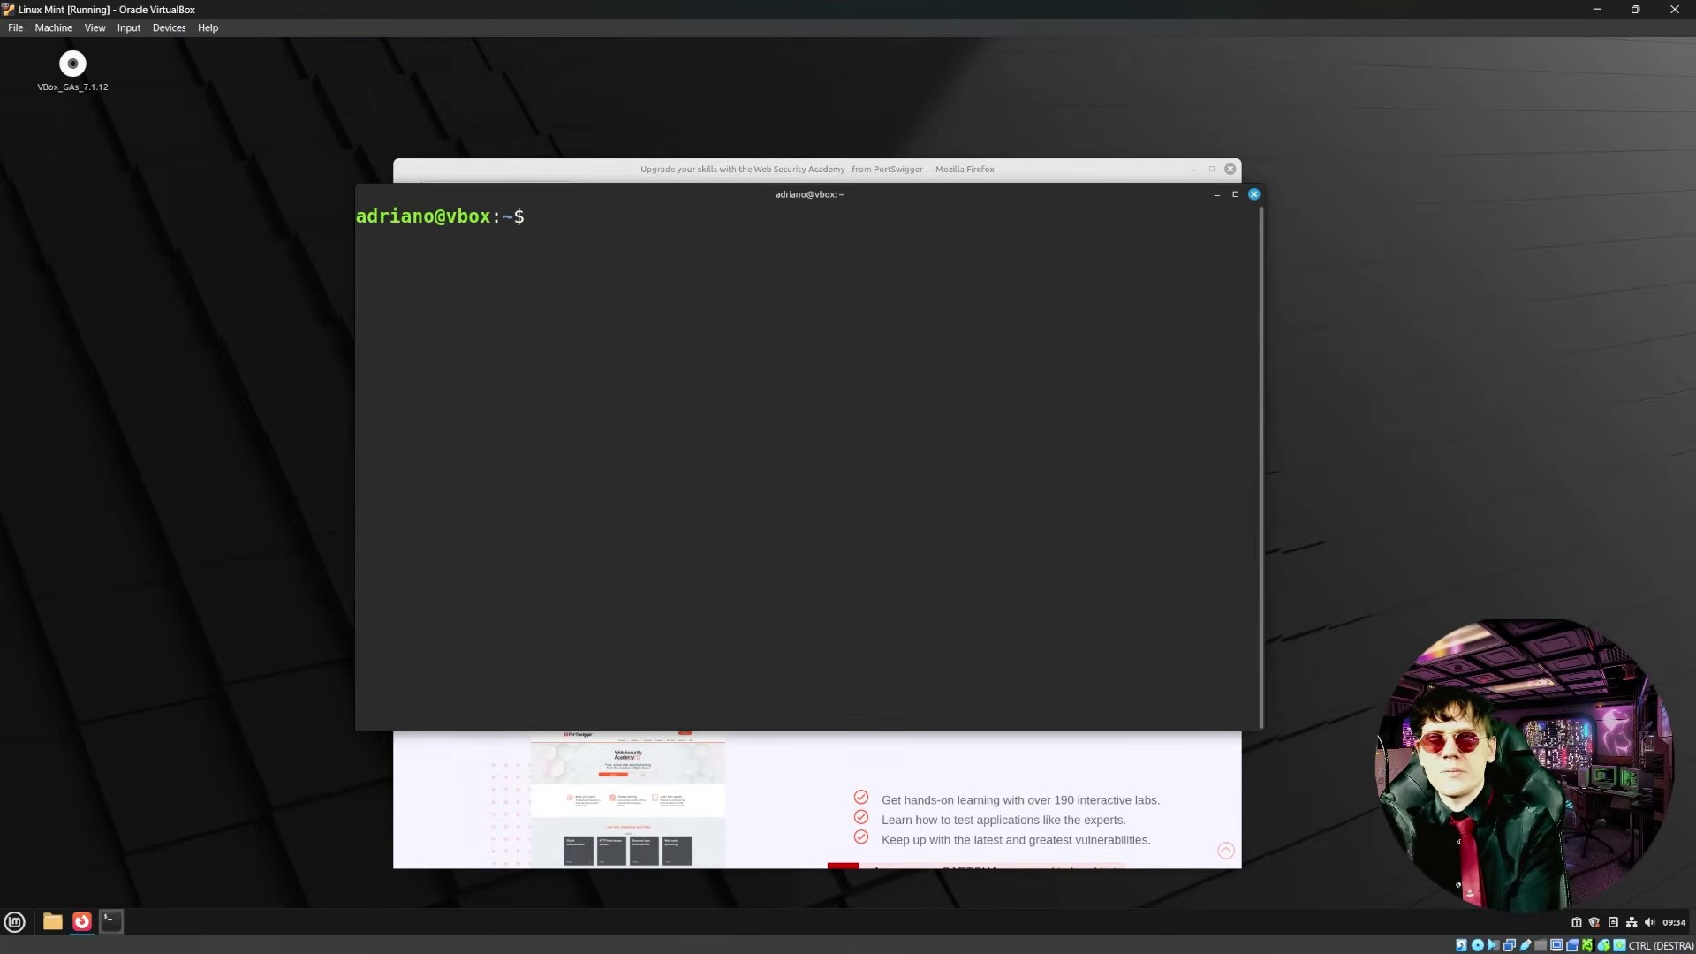
pyautogui.write('sudo ap')
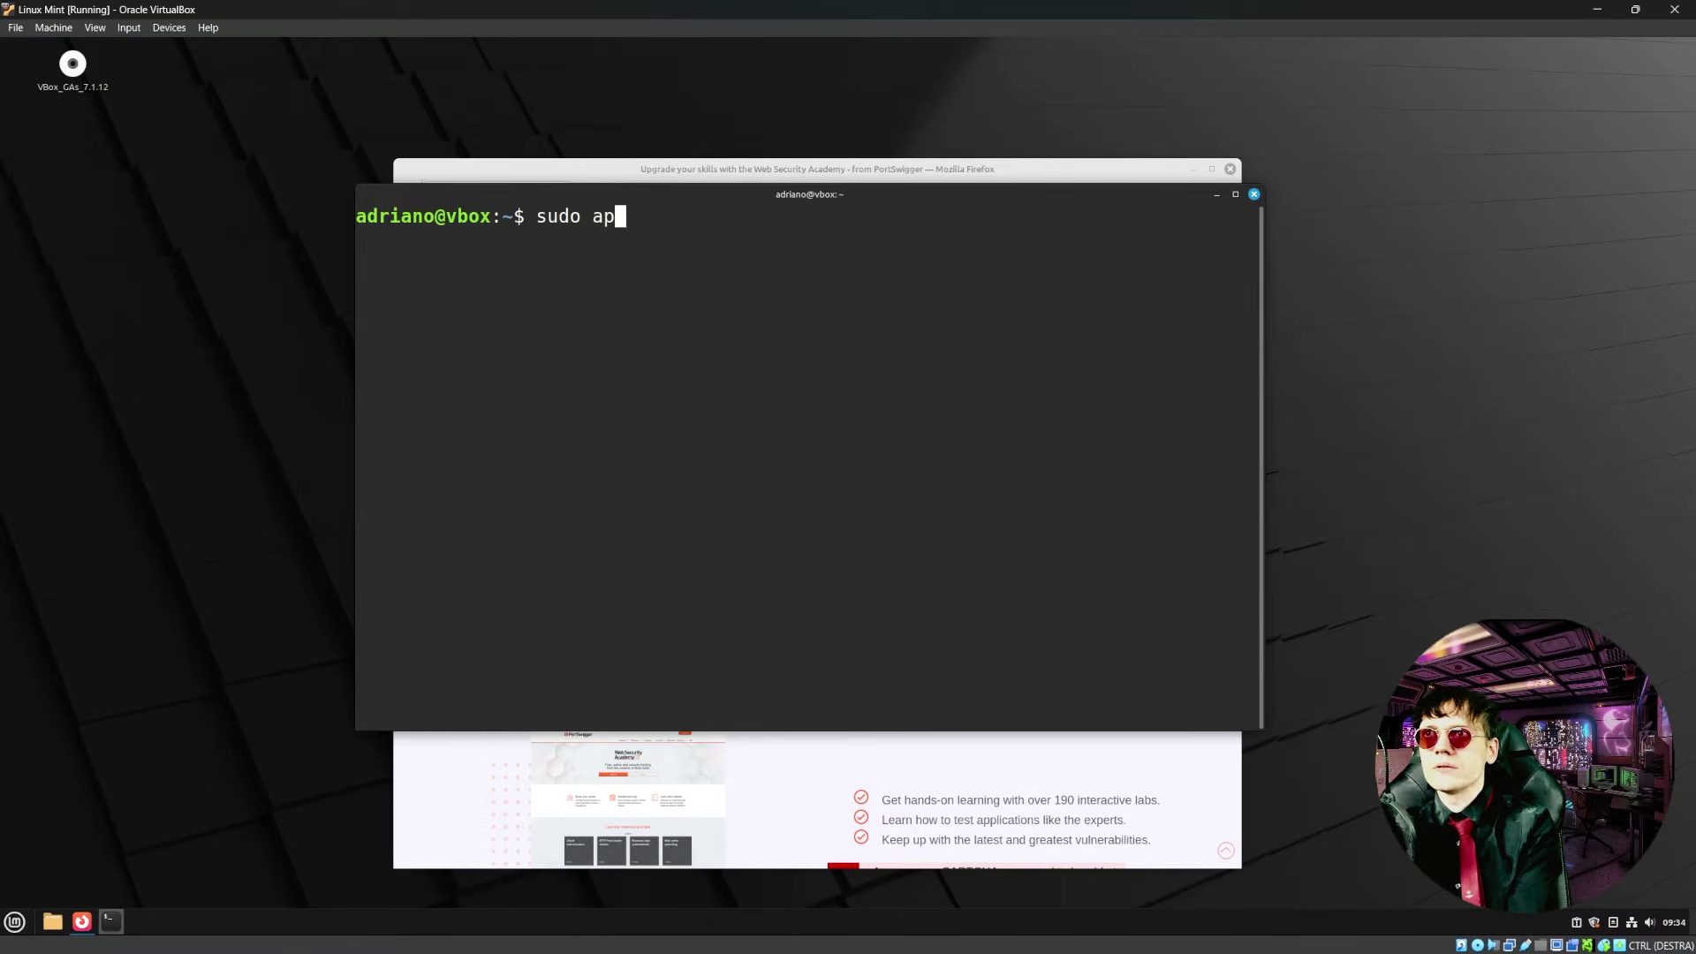
pyautogui.write('t update -y')
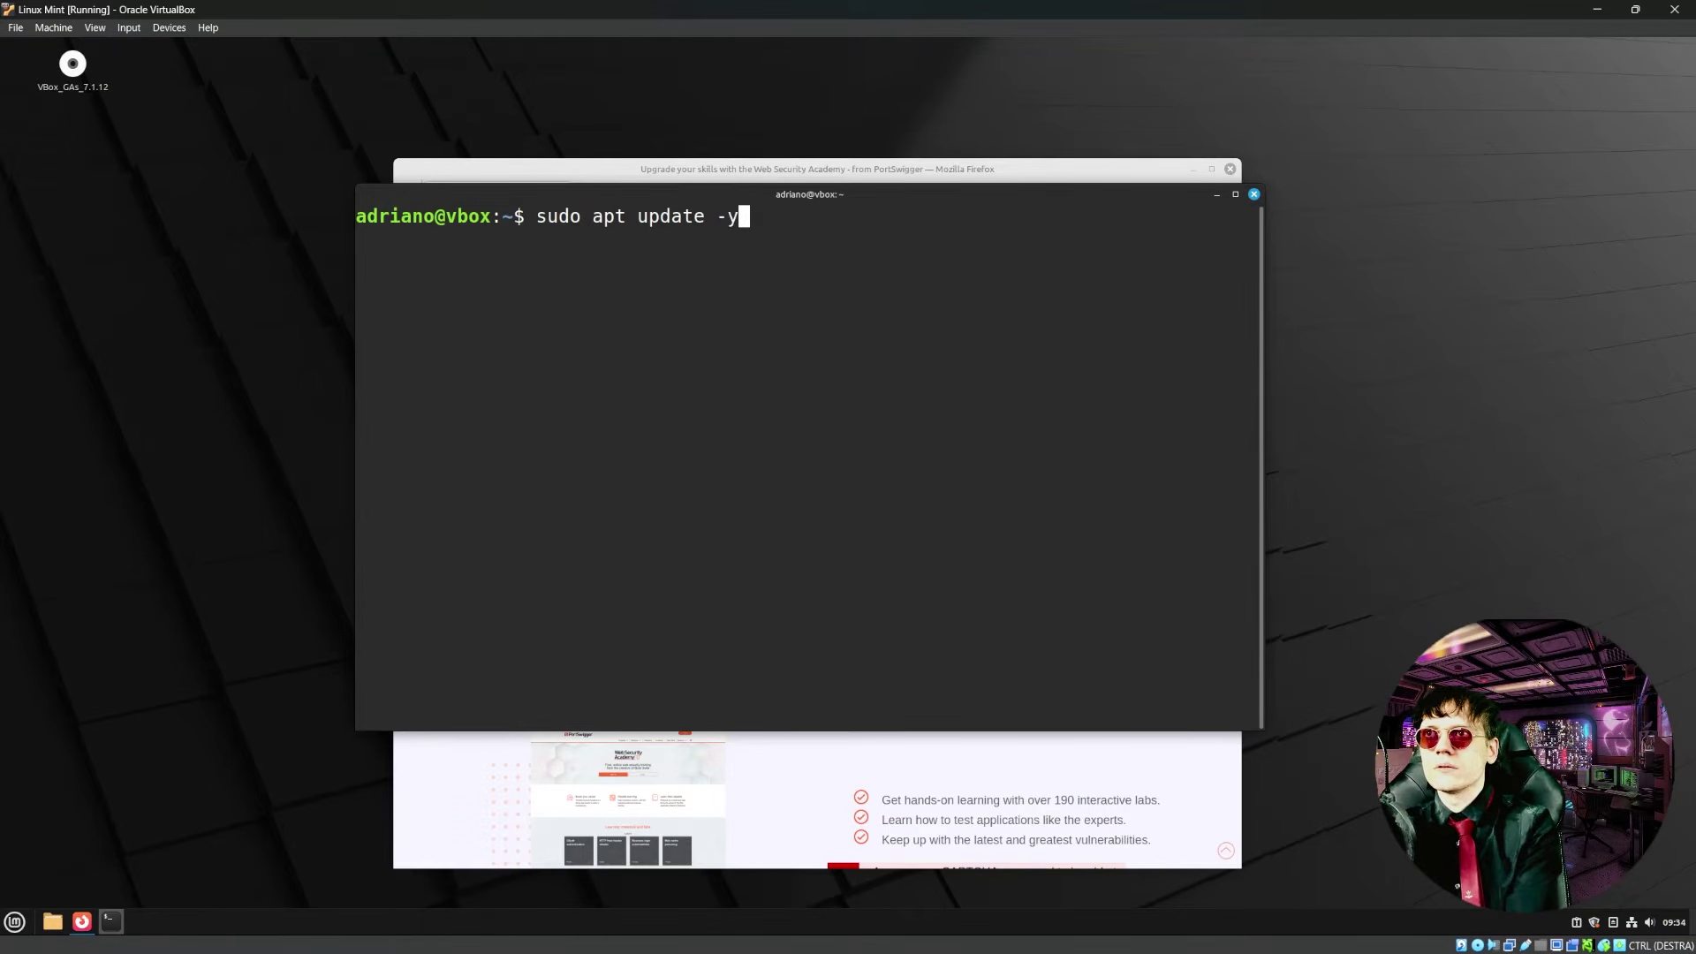
pyautogui.press('Return')
pyautogui.write('*****')
pyautogui.press('Return')
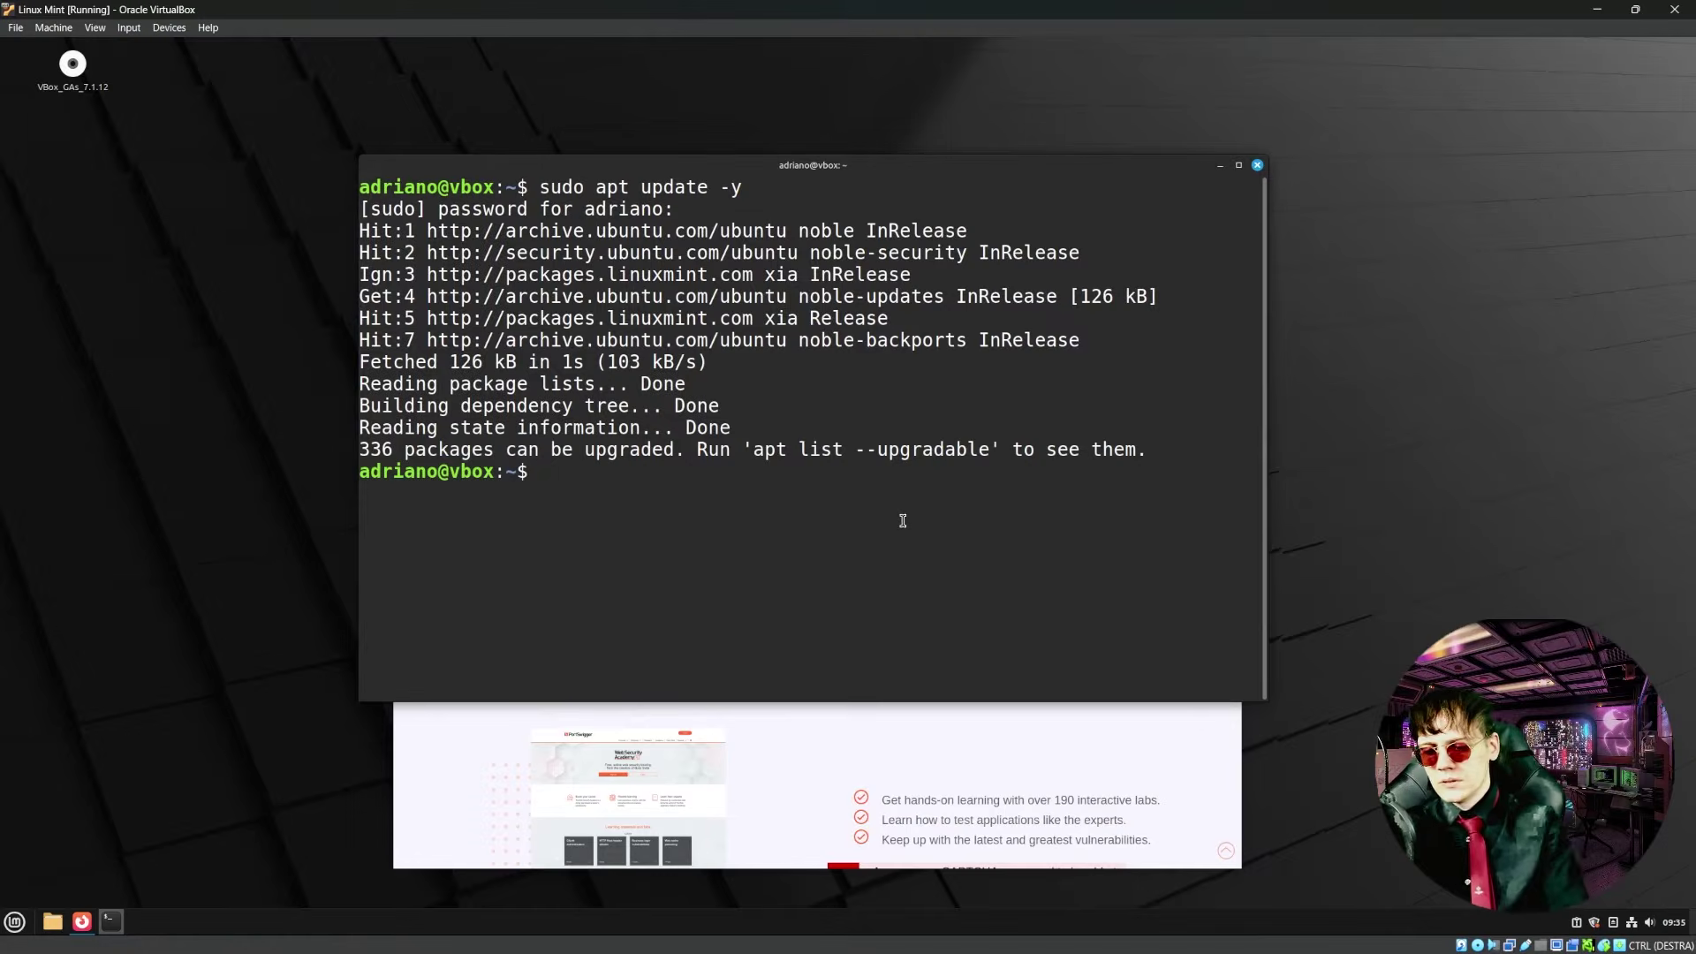
# - Change into the Downloads folder and list its files with ls and ls -l
pyautogui.hotkey('ctrl', 'l')
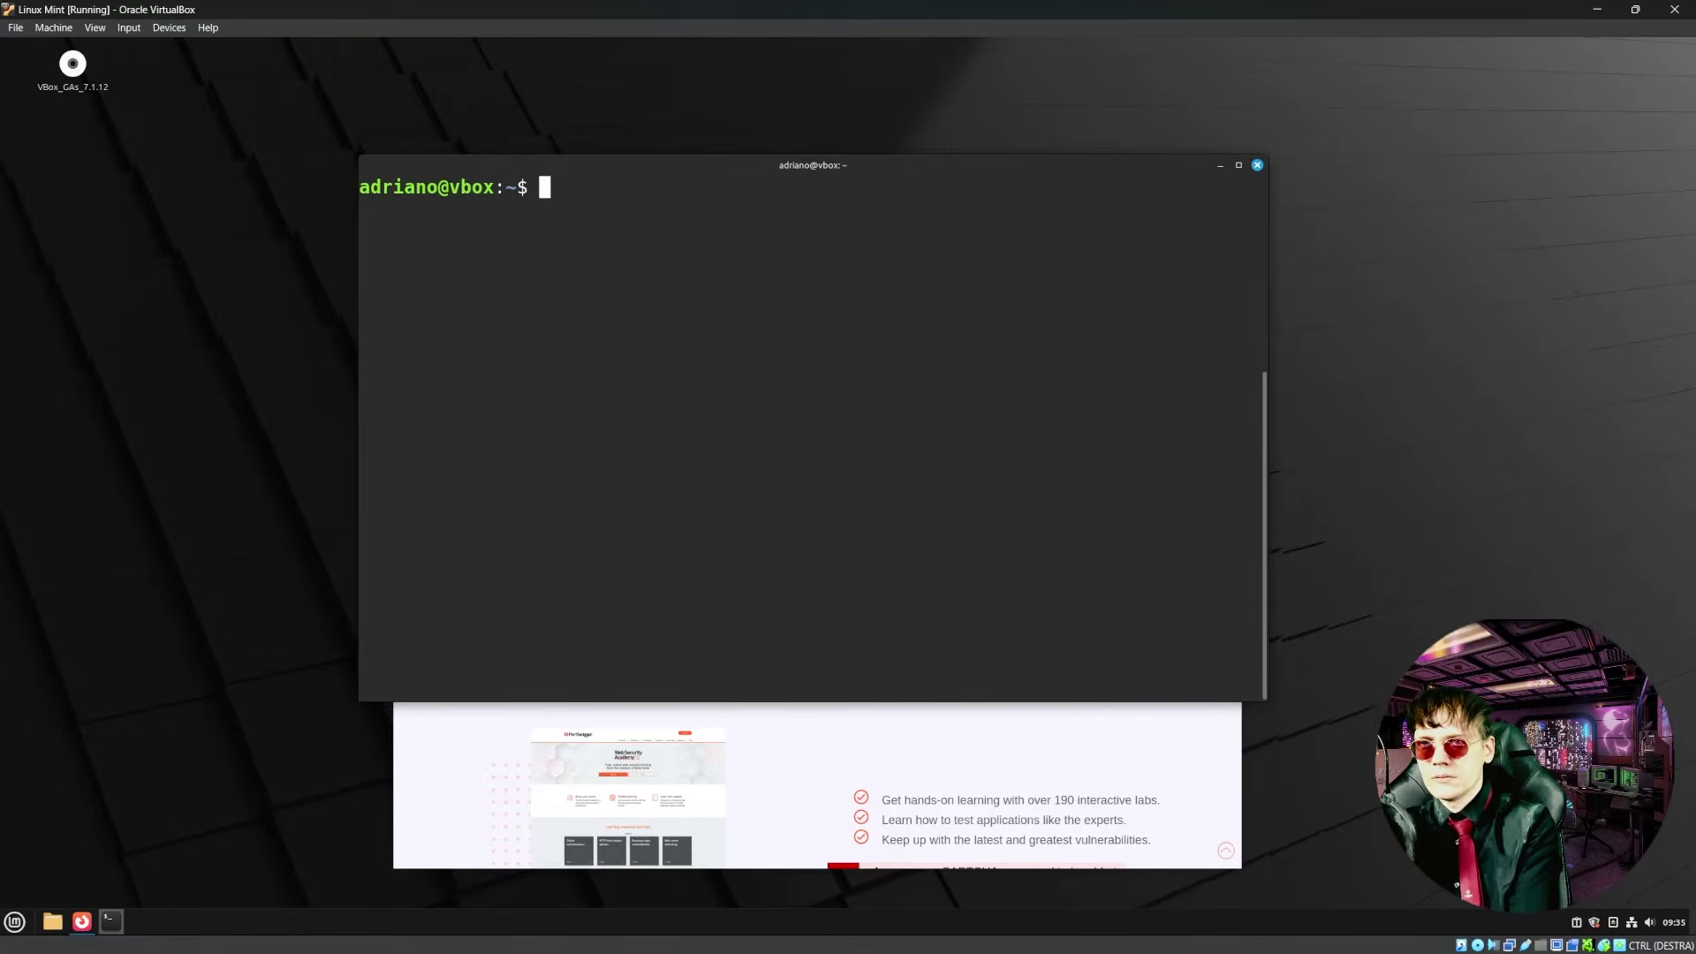
pyautogui.write('cd ')
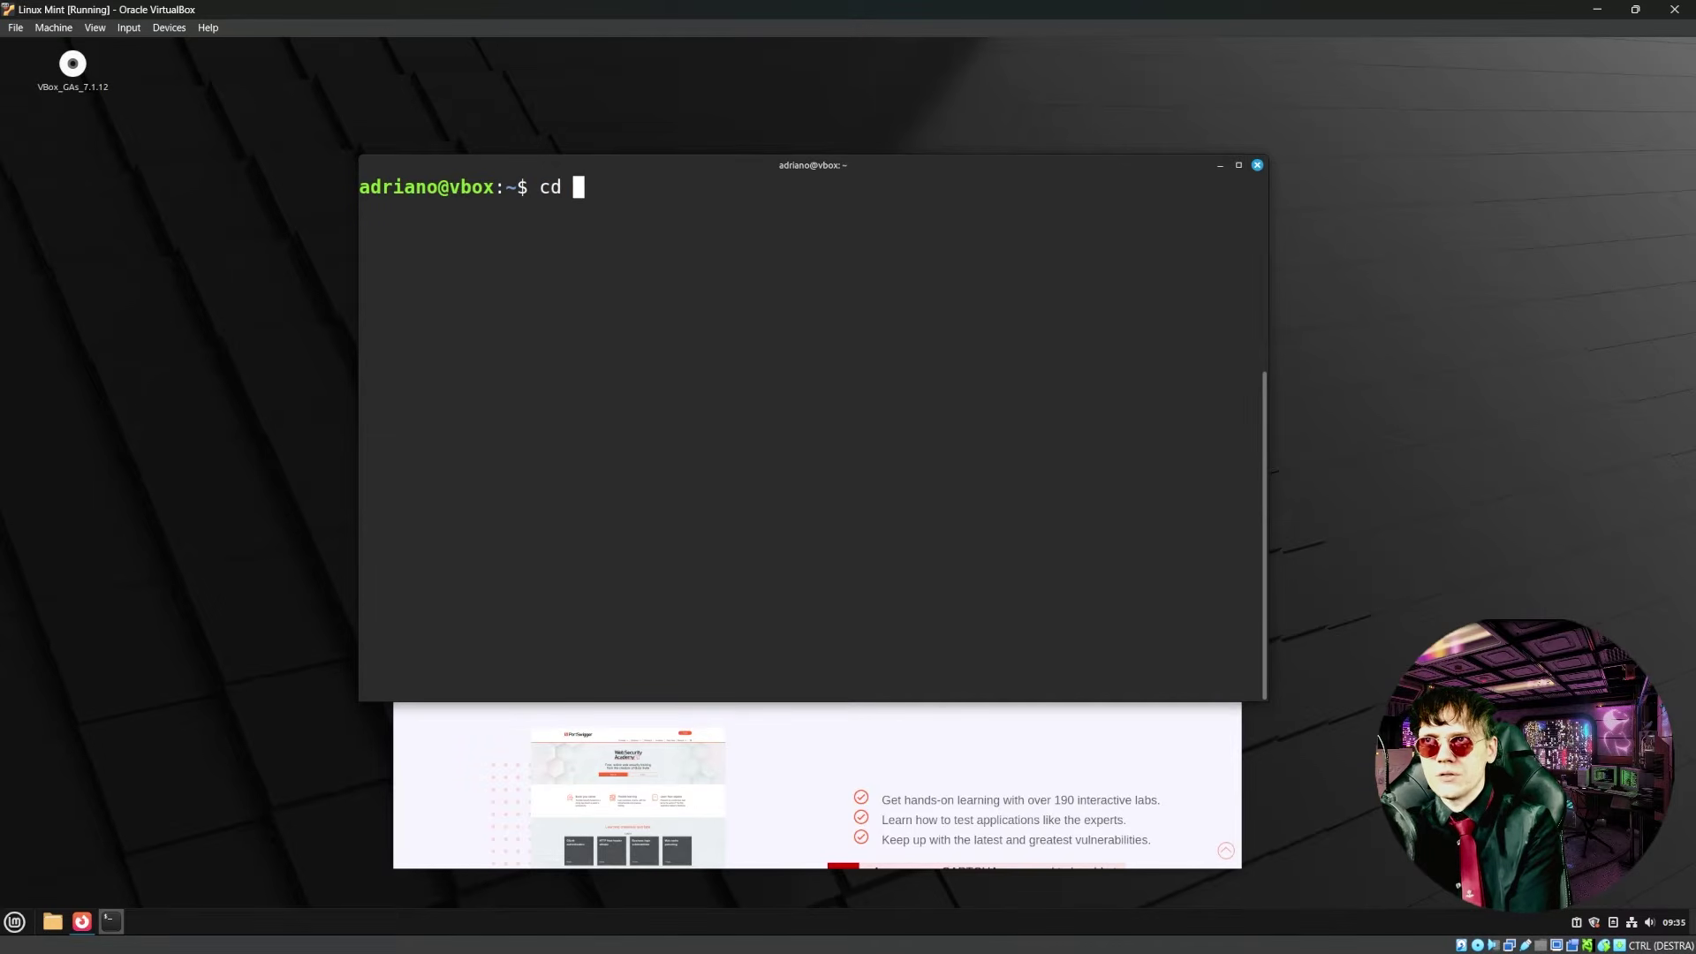
pyautogui.write('Do')
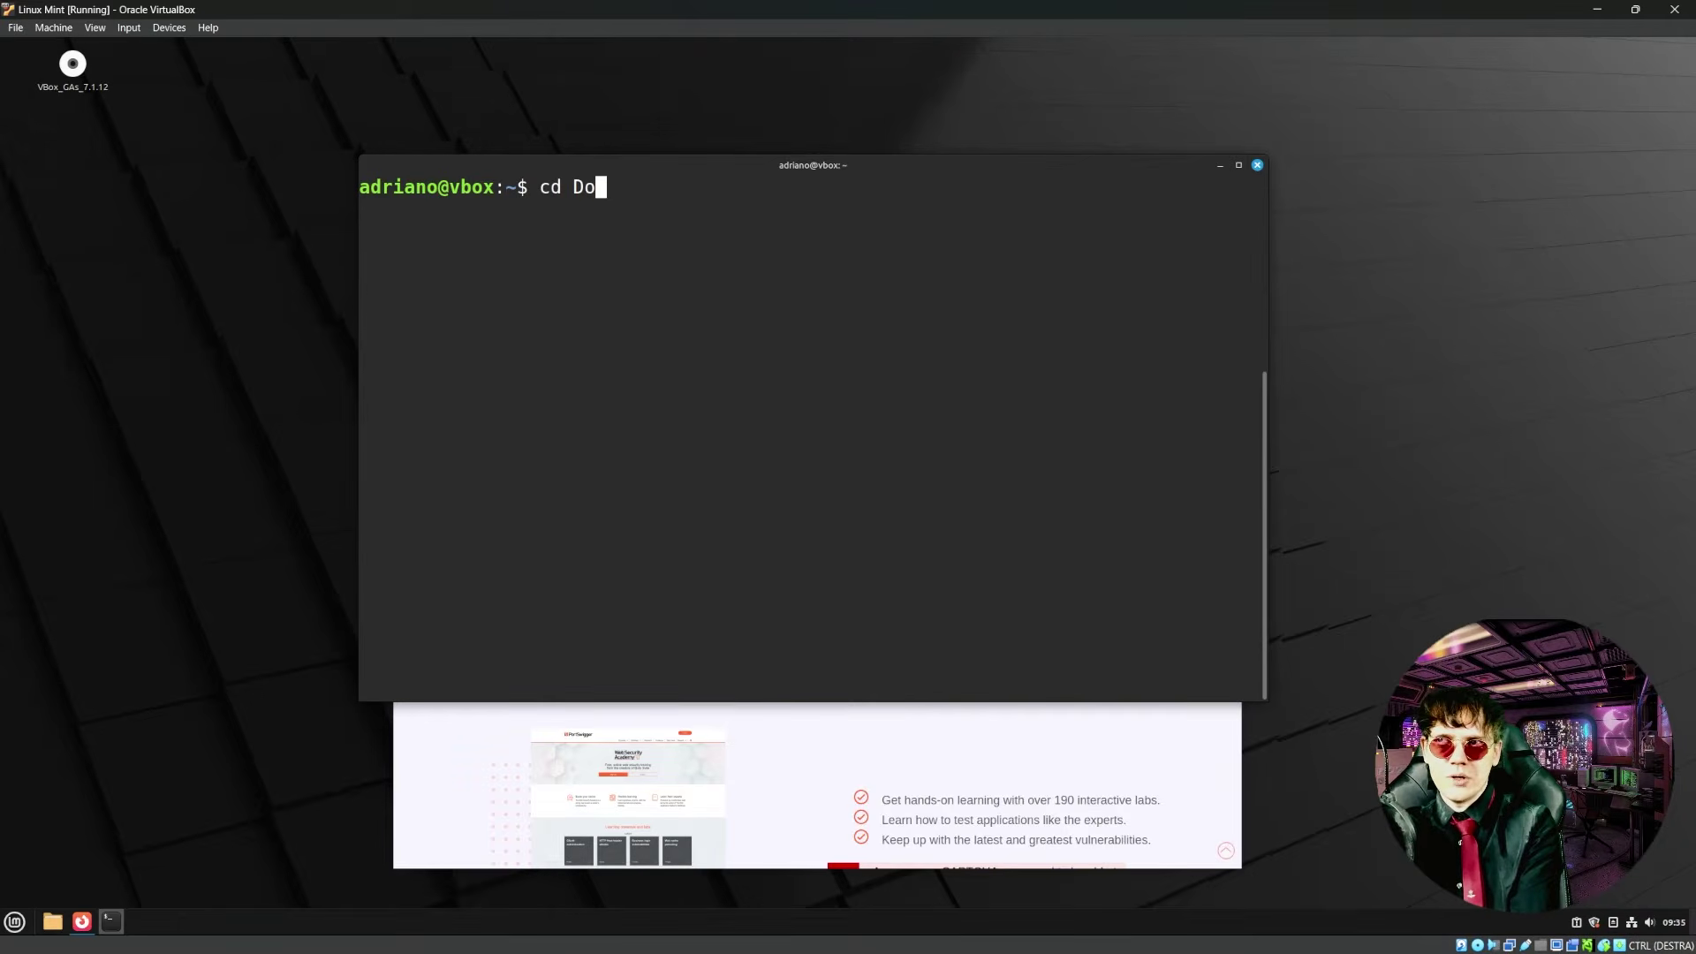
pyautogui.write('w')
pyautogui.press('Tab')
pyautogui.press('Return')
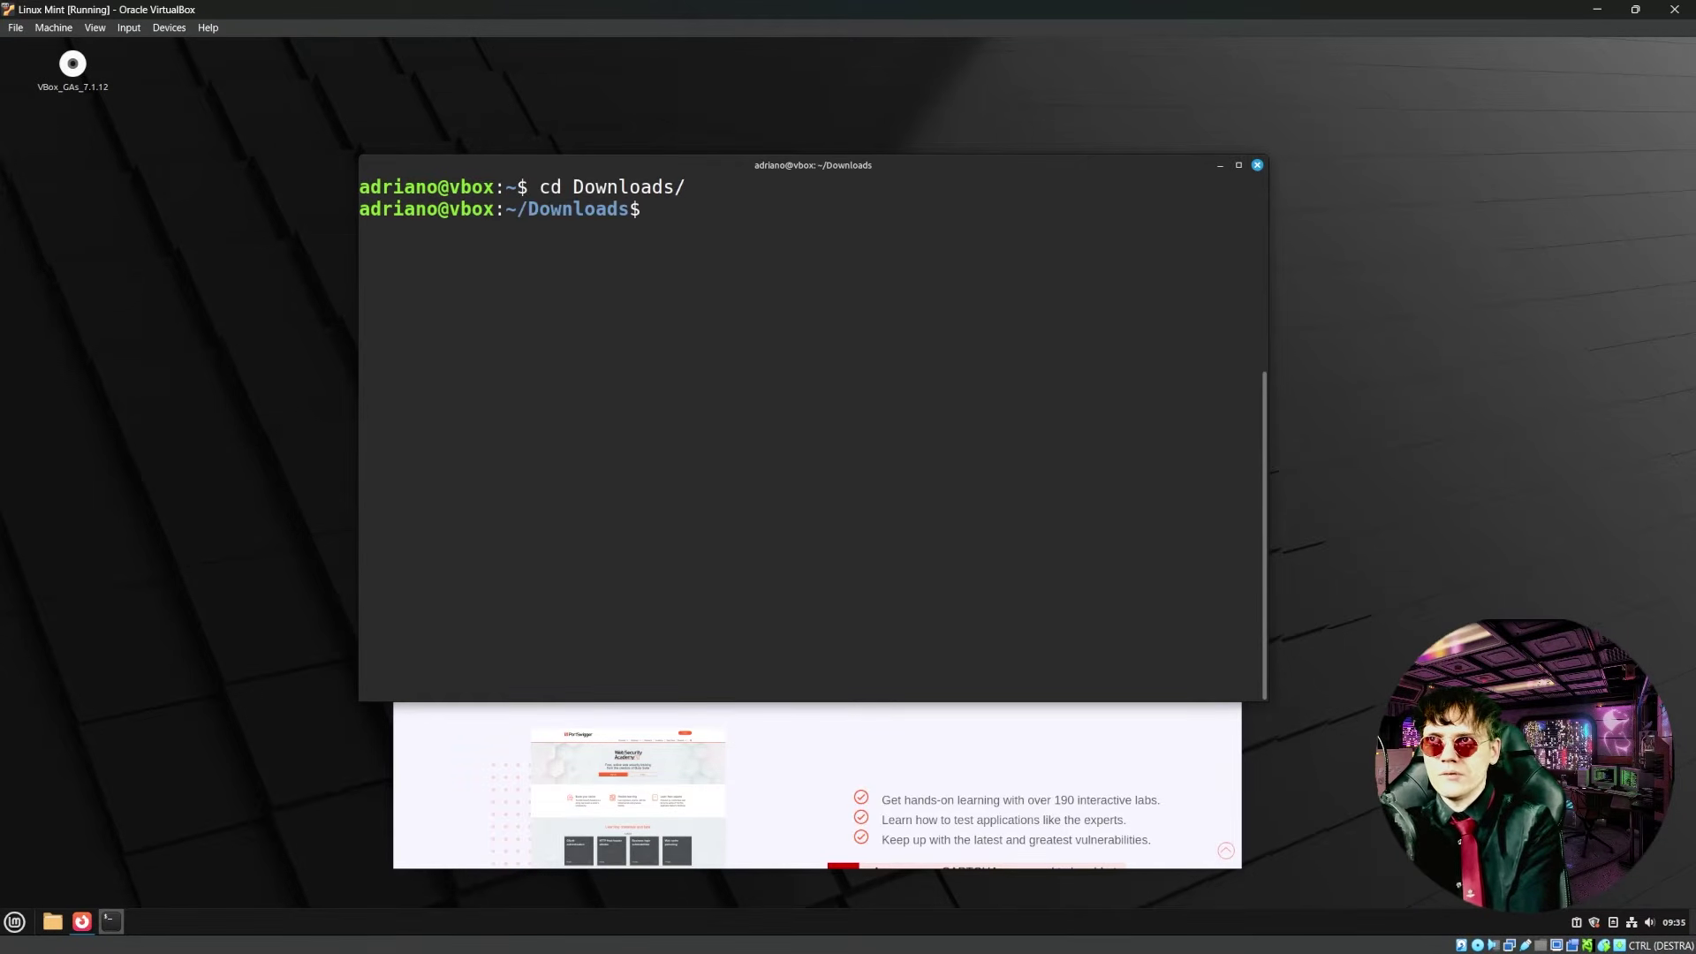
pyautogui.write('ls')
pyautogui.press('Return')
pyautogui.write('ls -l')
pyautogui.press('Return')
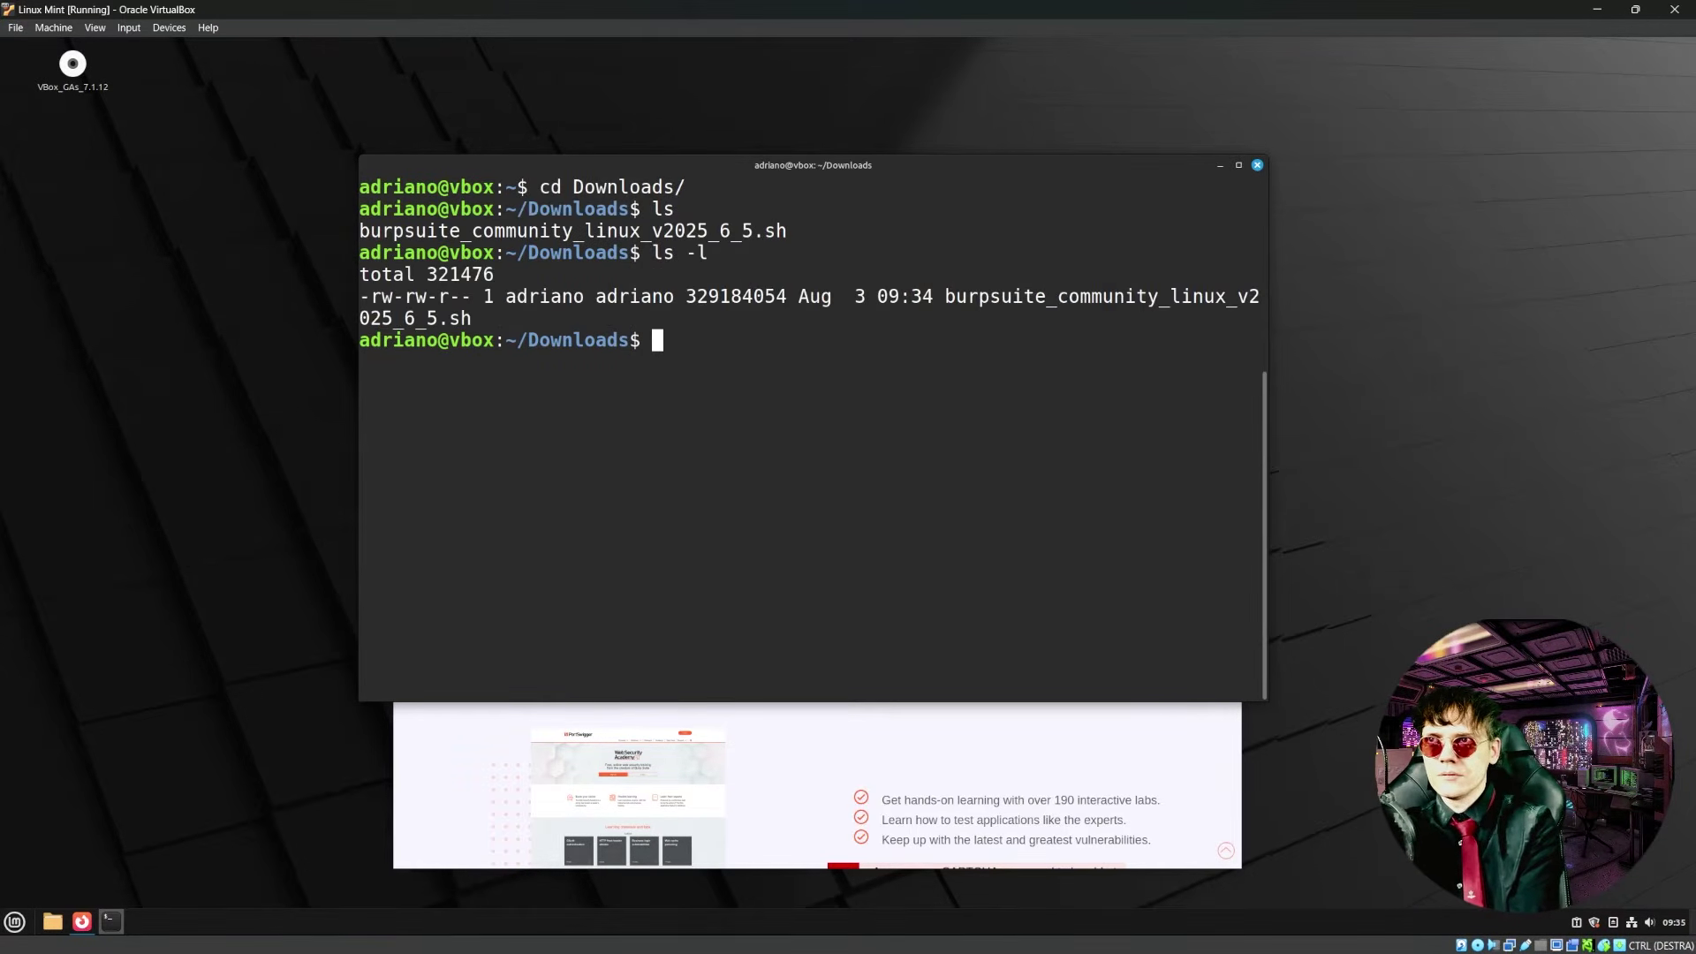
# - Make burpsuite_community_linux_v2025_6_5.sh executable with chmod +x and run it
pyautogui.write('c')
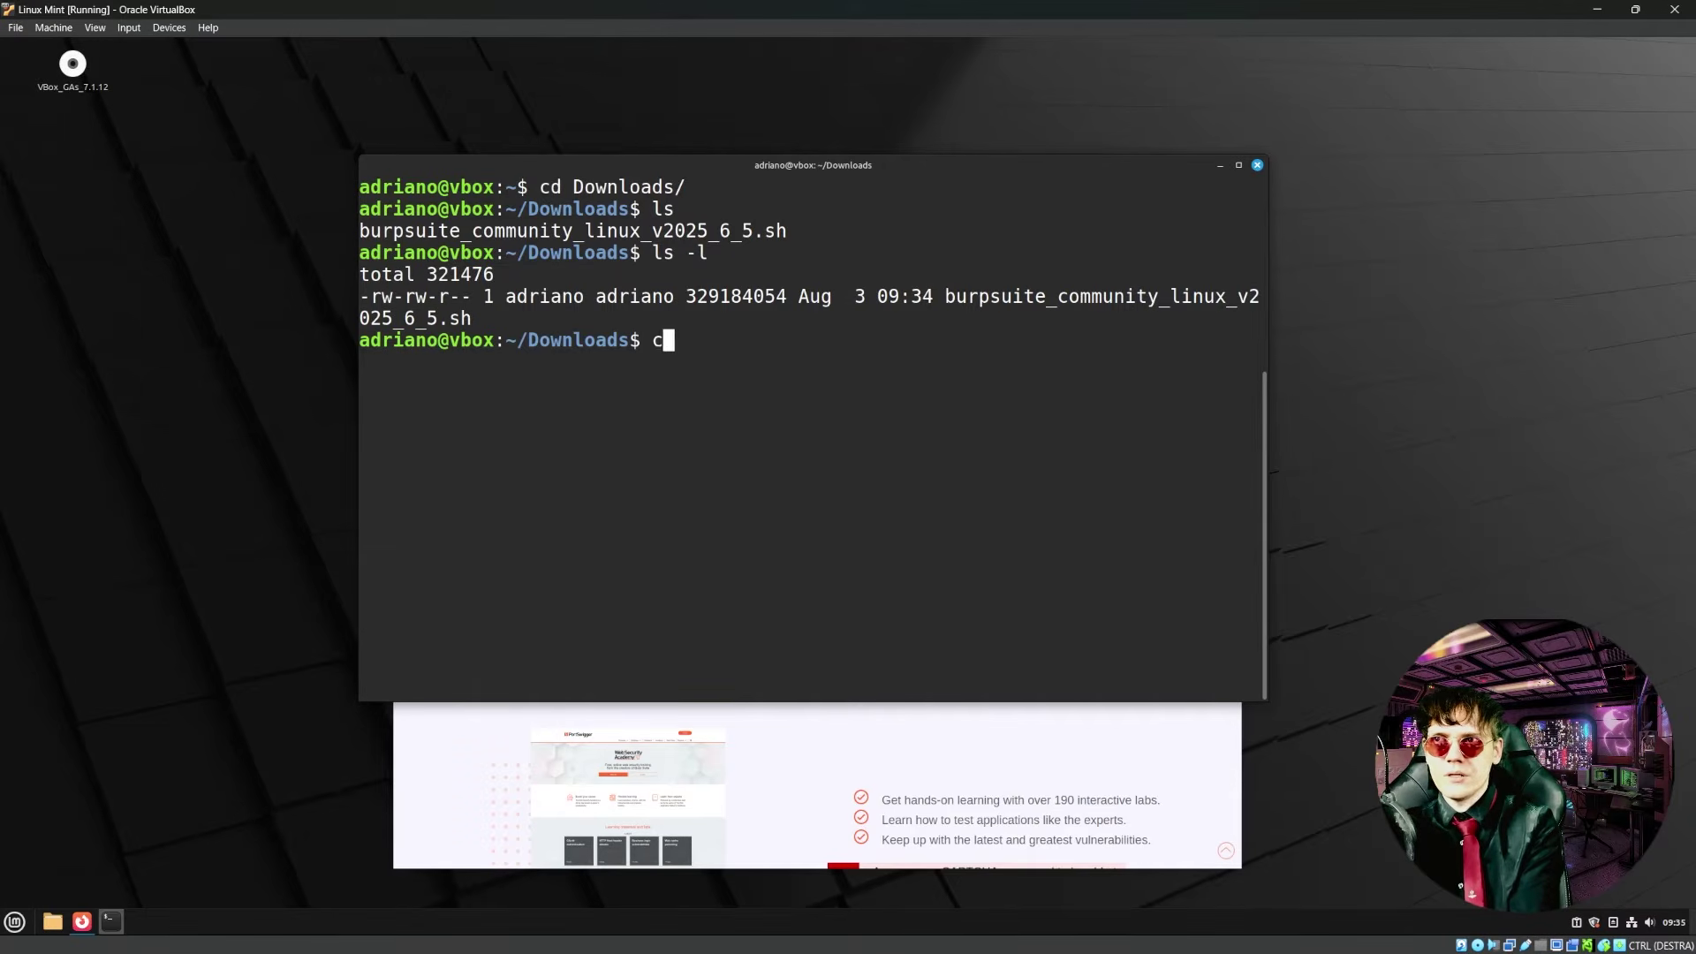
pyautogui.write('hmod +x')
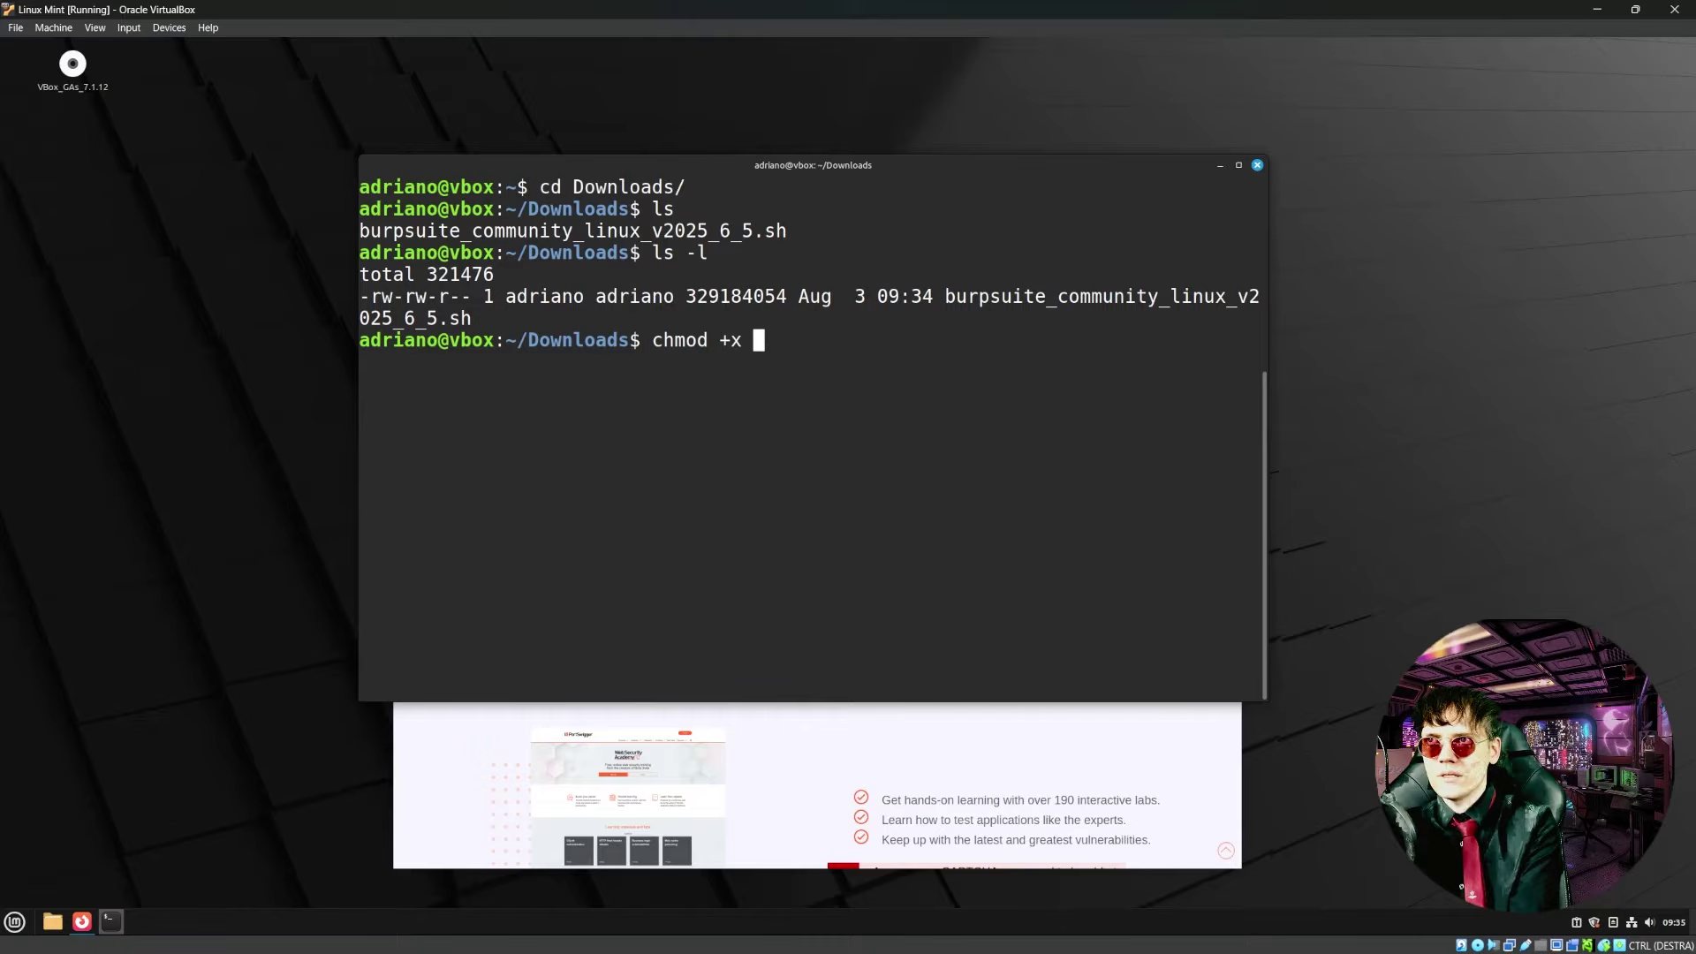
pyautogui.write('bu')
pyautogui.press('Tab')
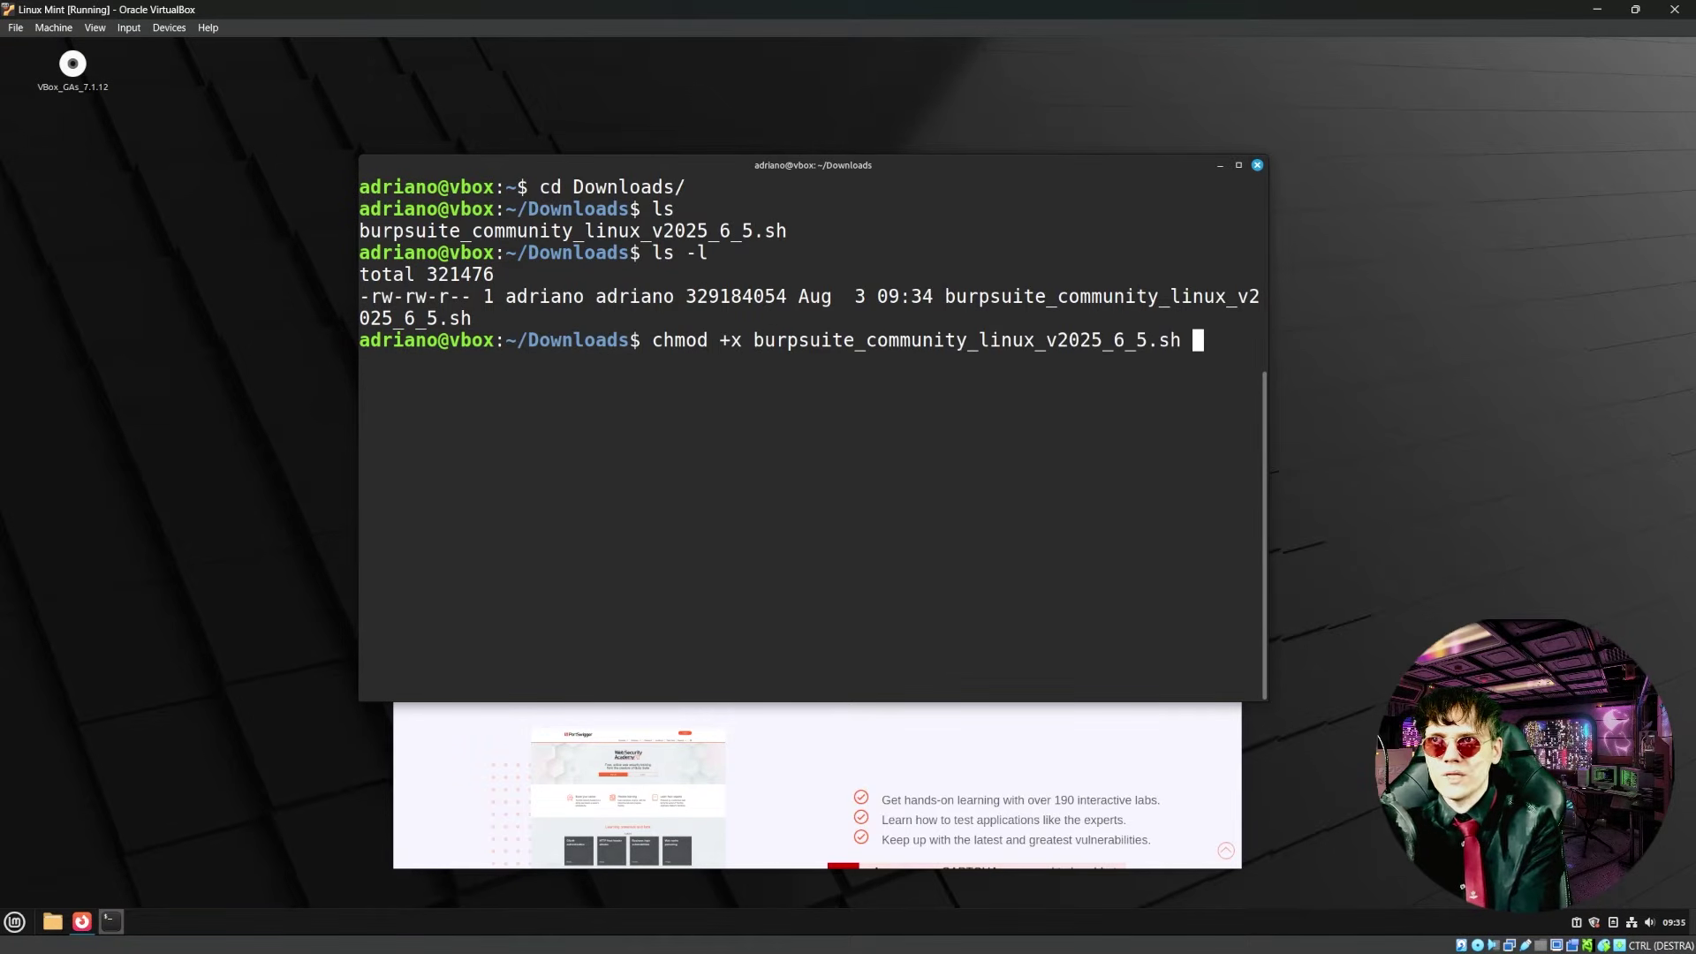
pyautogui.press('Return')
pyautogui.write('./')
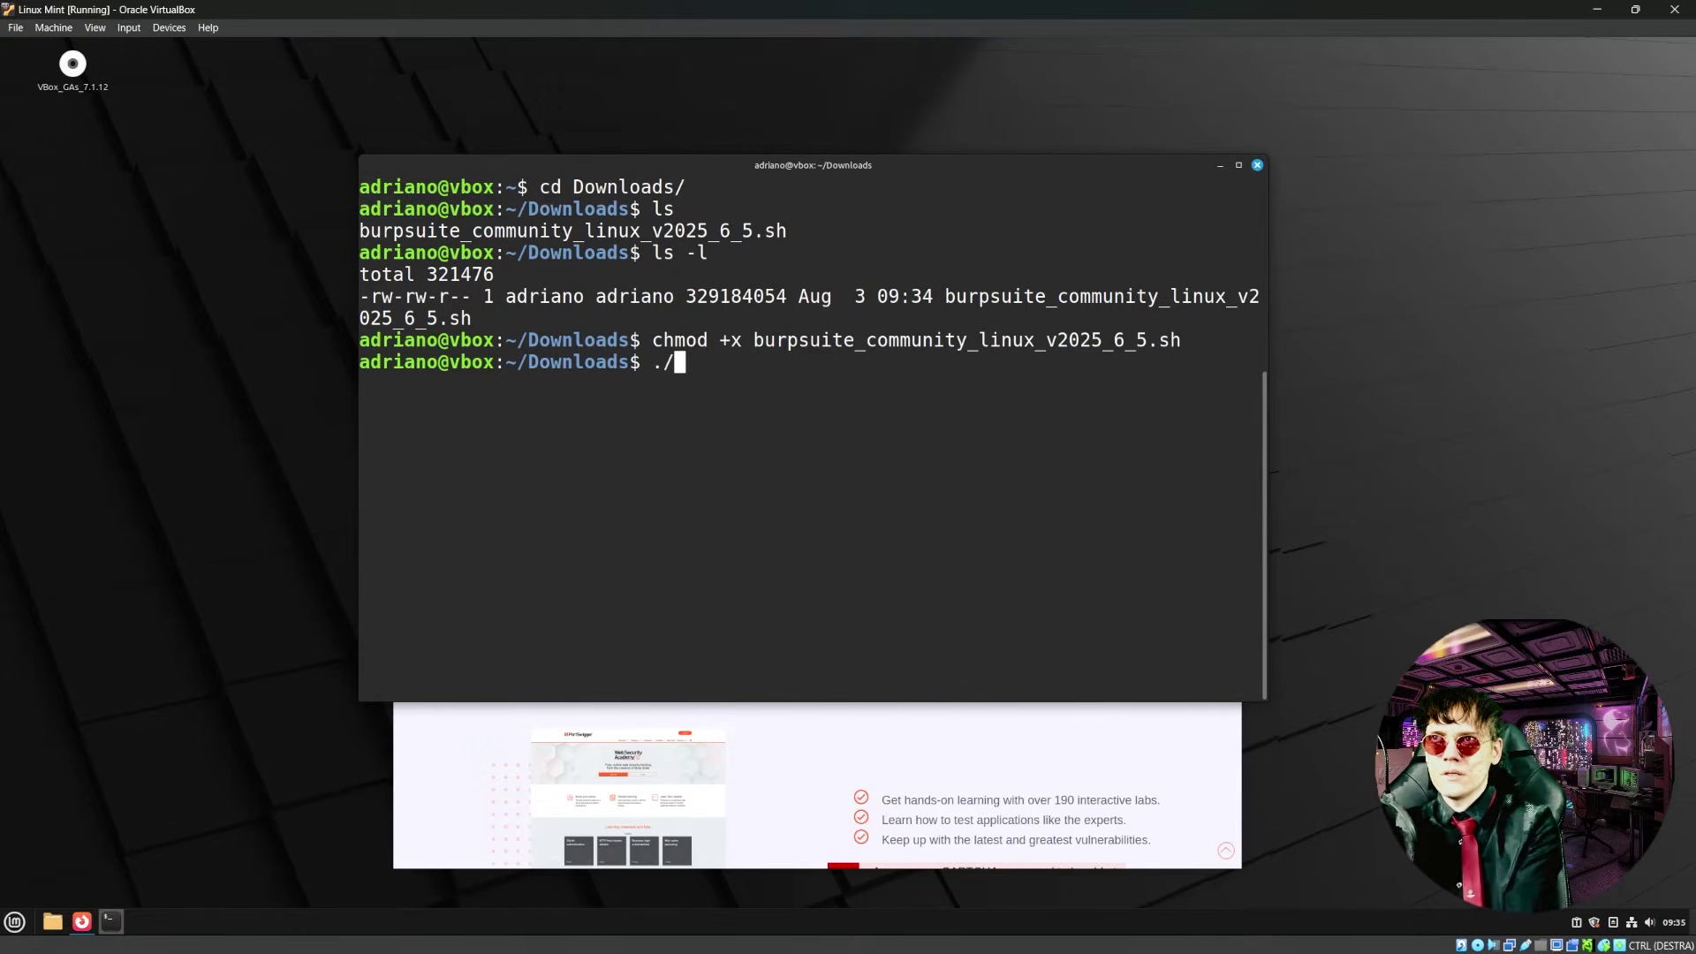
pyautogui.write('bur')
pyautogui.press('Tab')
pyautogui.press('Return')
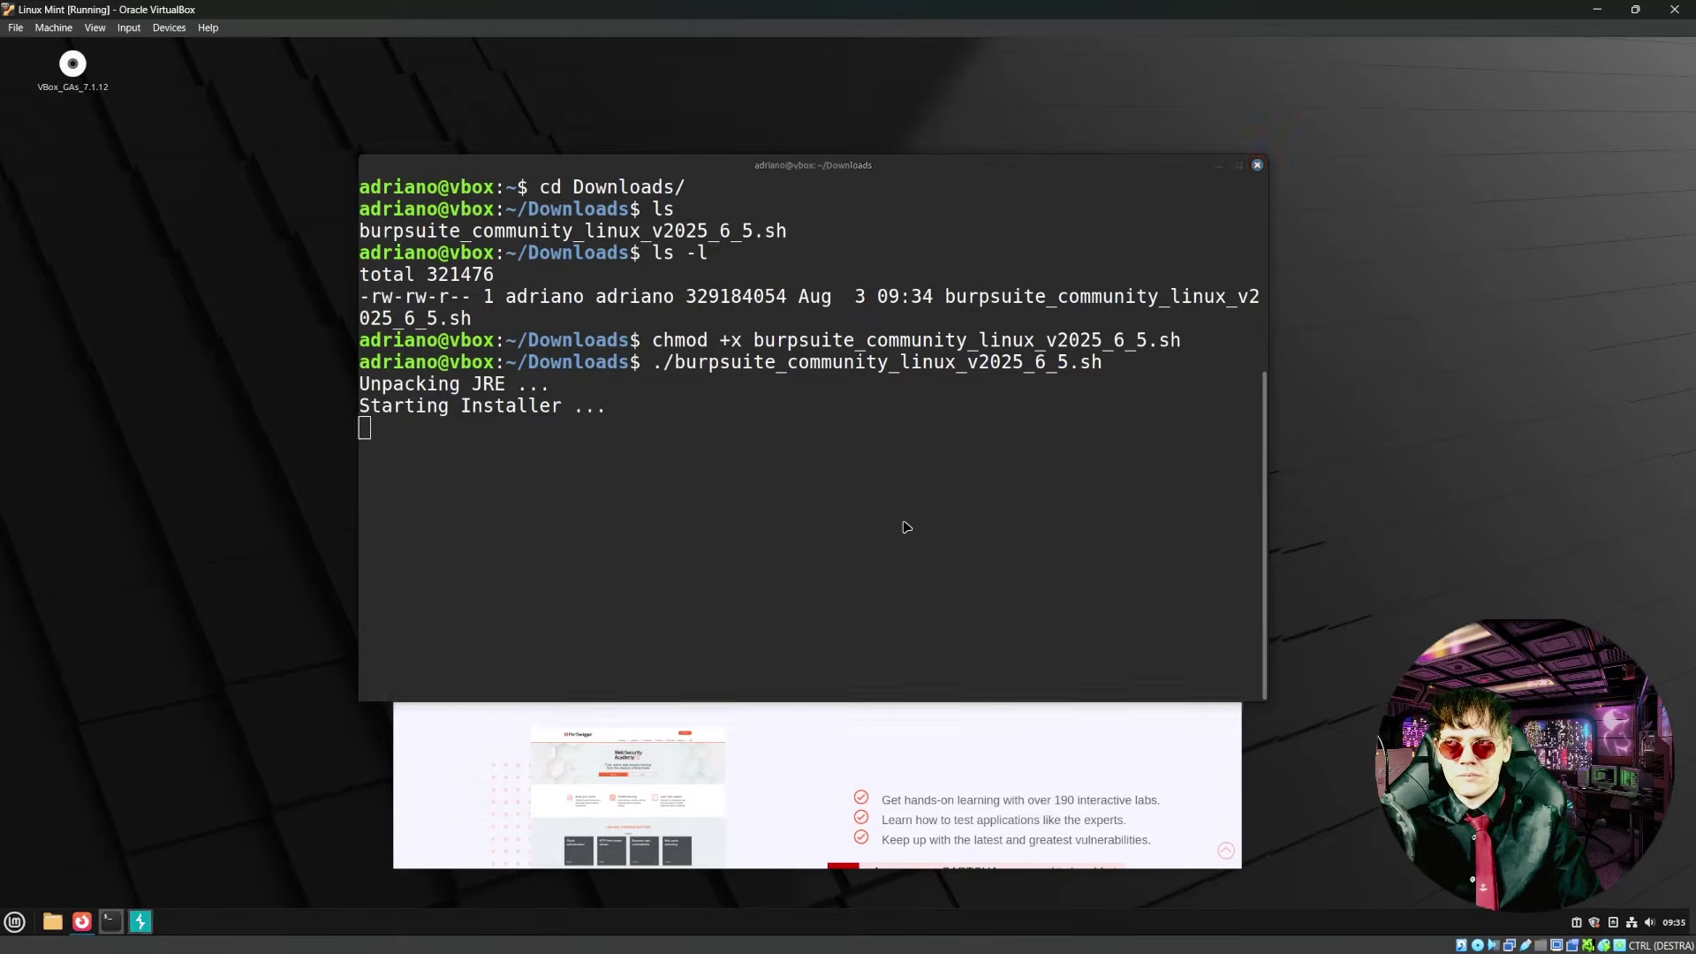
# - Finish the setup wizard using the default install folder
pyautogui.click(926, 611)
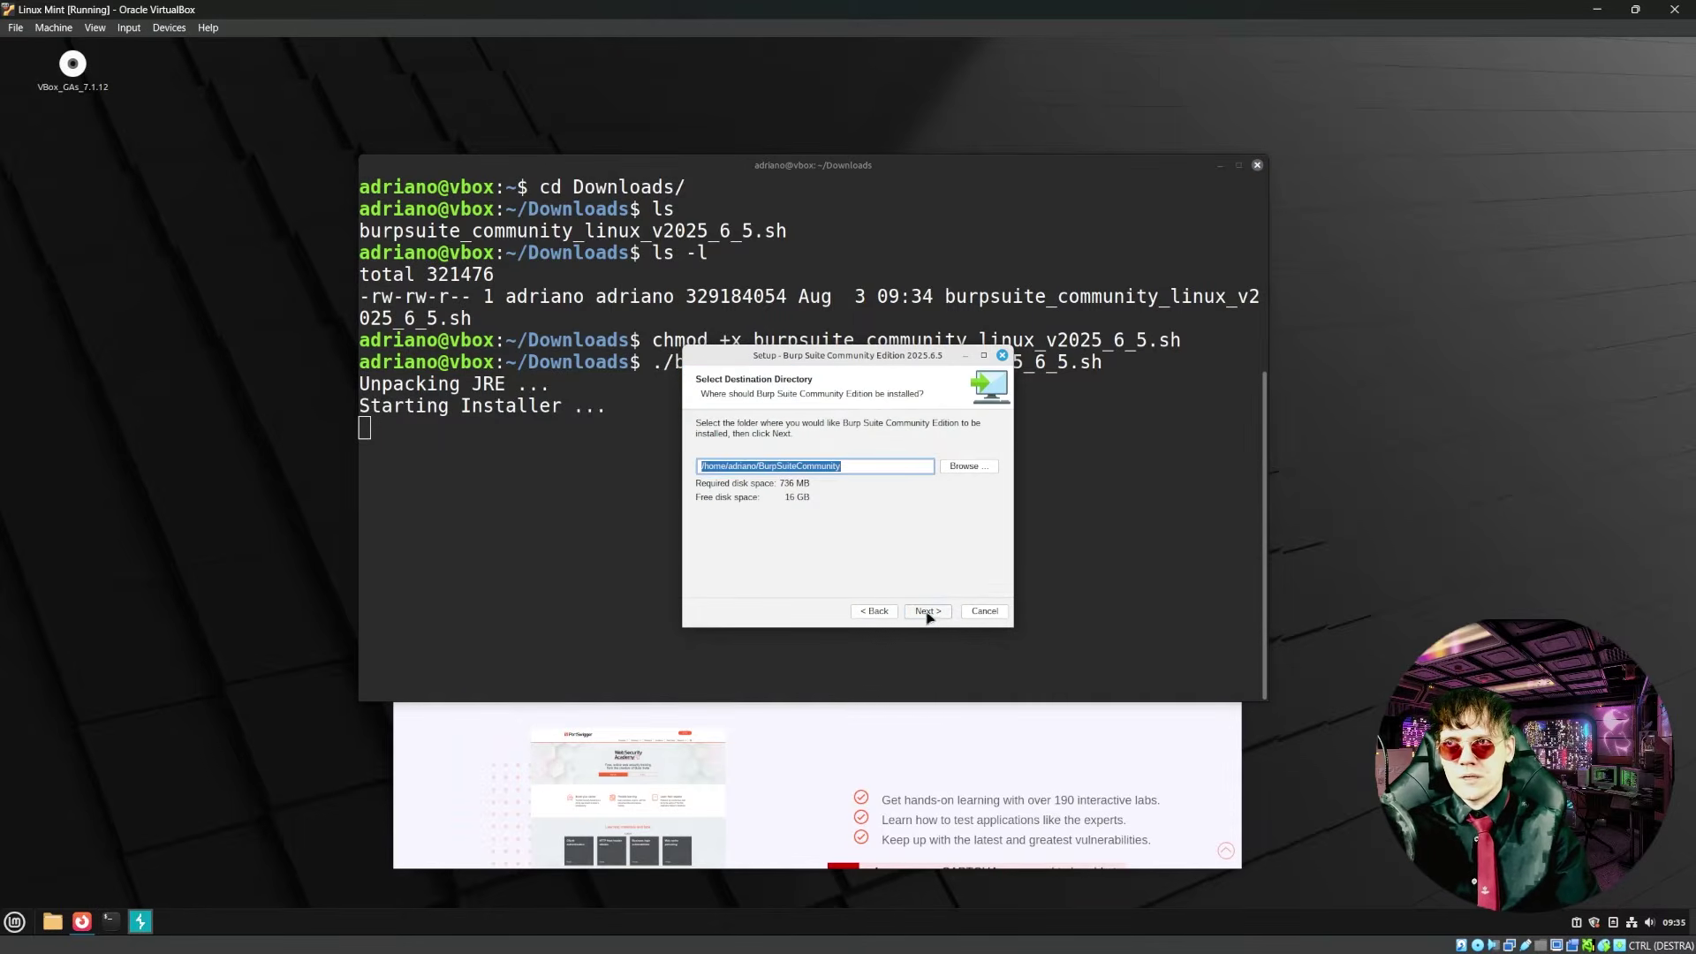
pyautogui.click(927, 611)
pyautogui.click(927, 611)
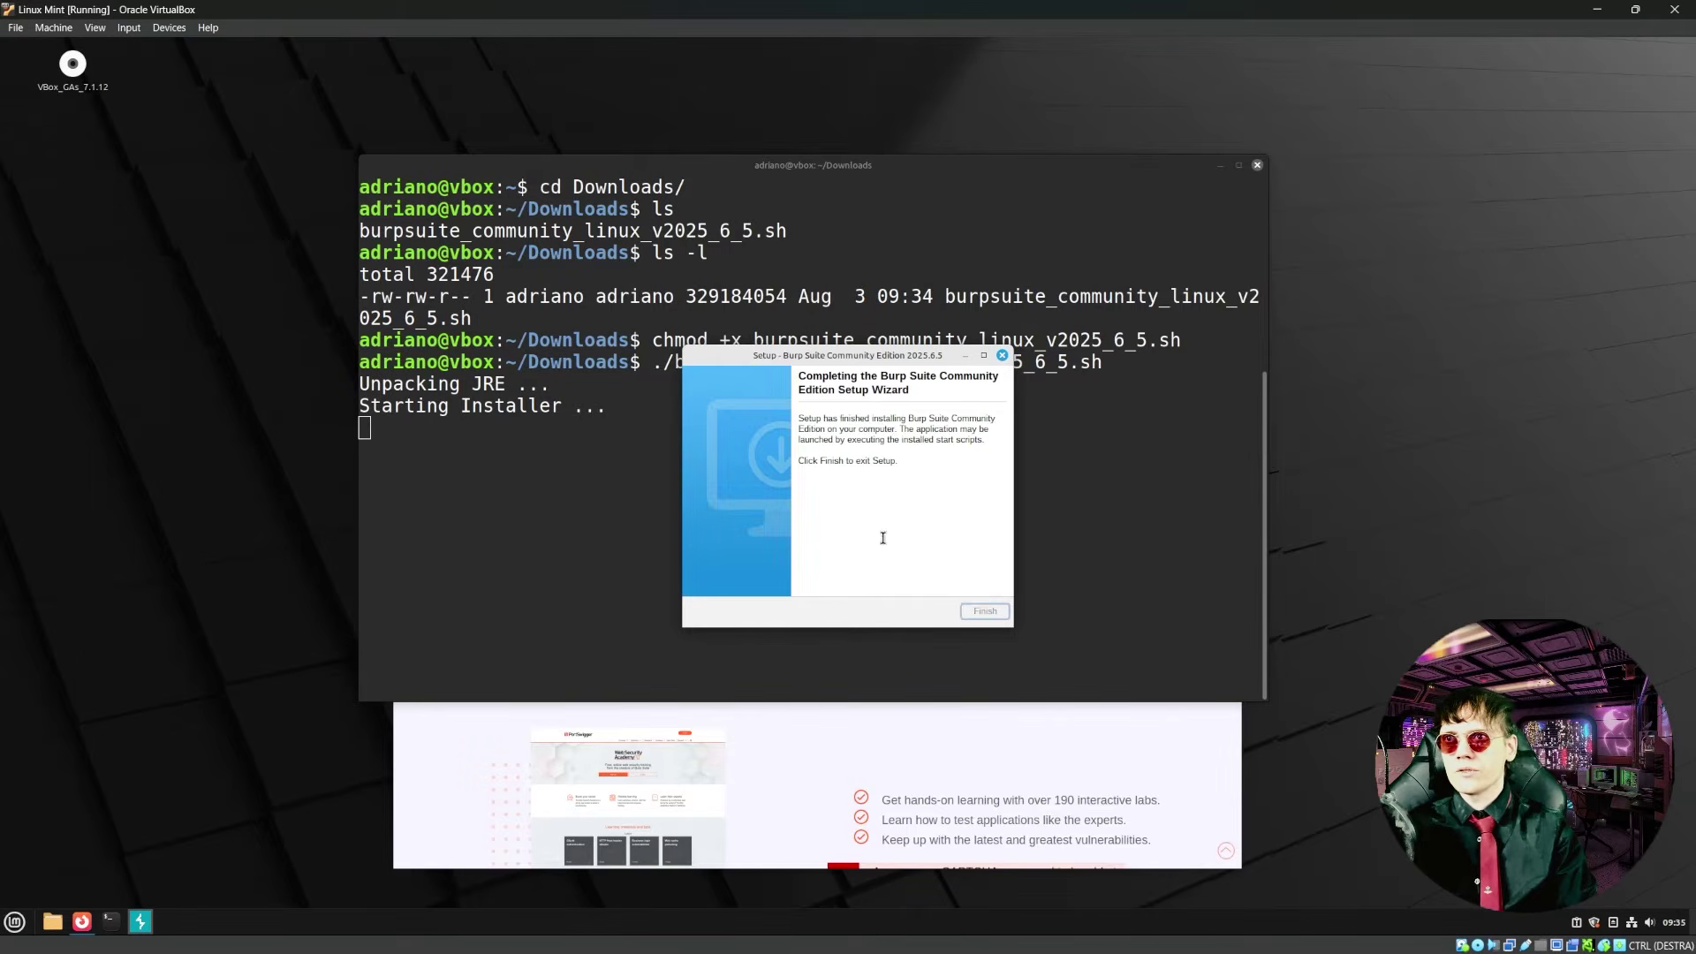
pyautogui.press('Return')
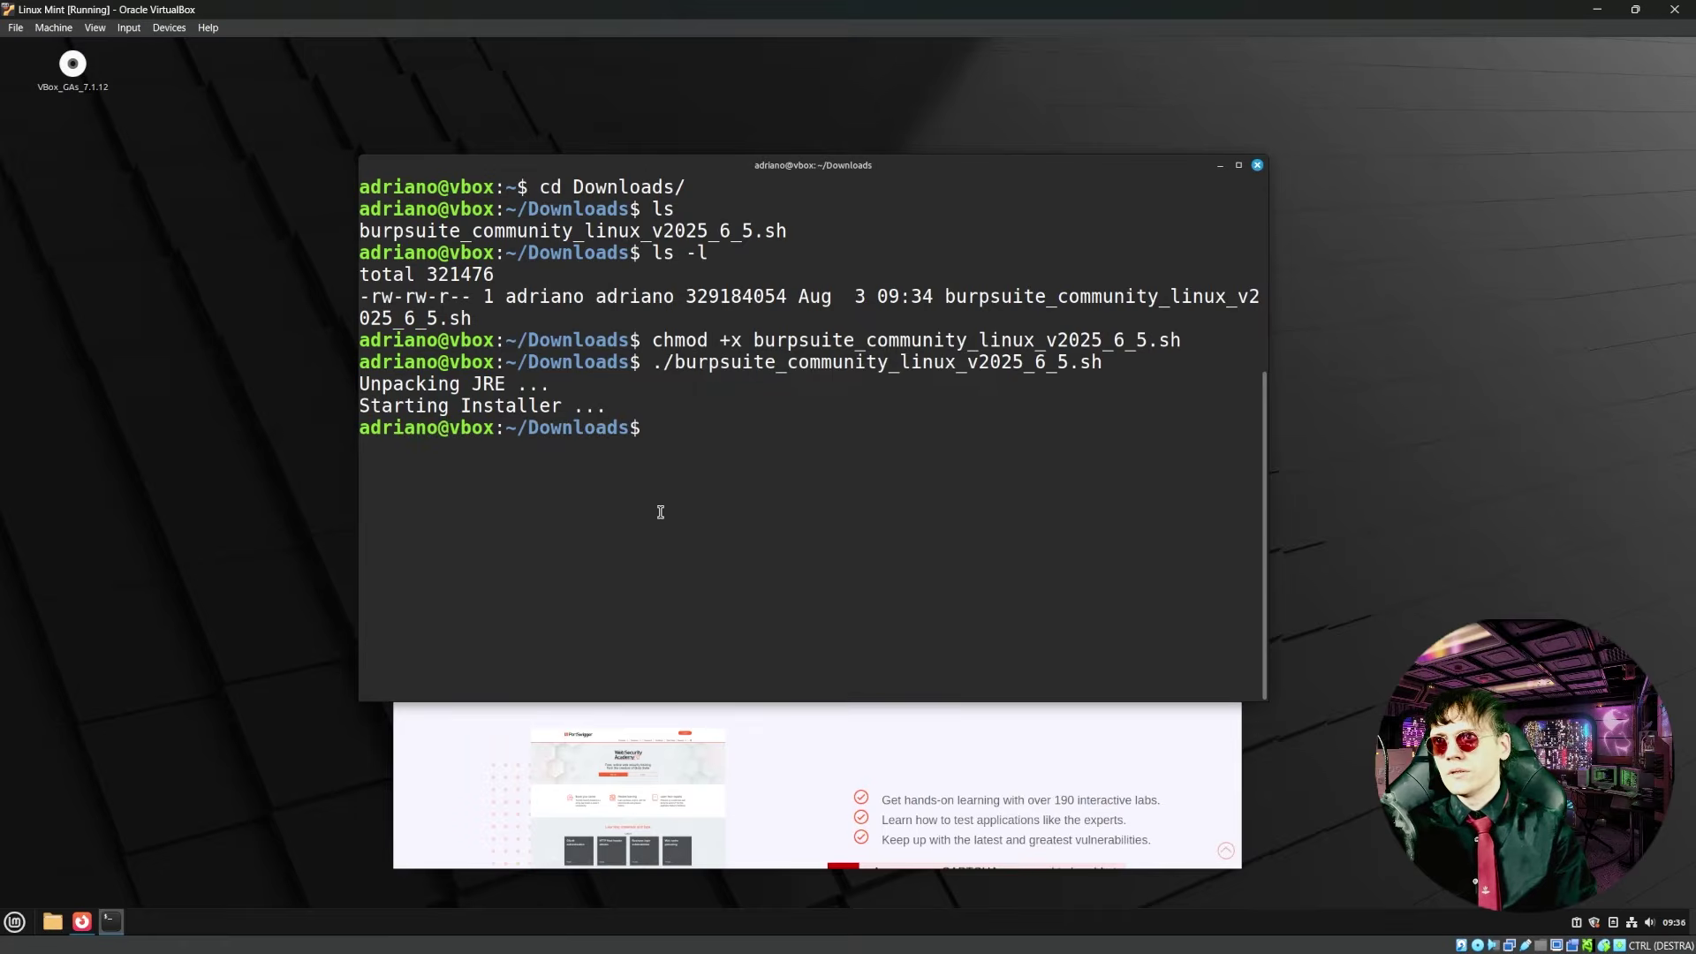
# - Launch Burp Suite Community Edition from the Mint menu with the VM in full screen
pyautogui.press('super')
pyautogui.write('buer')
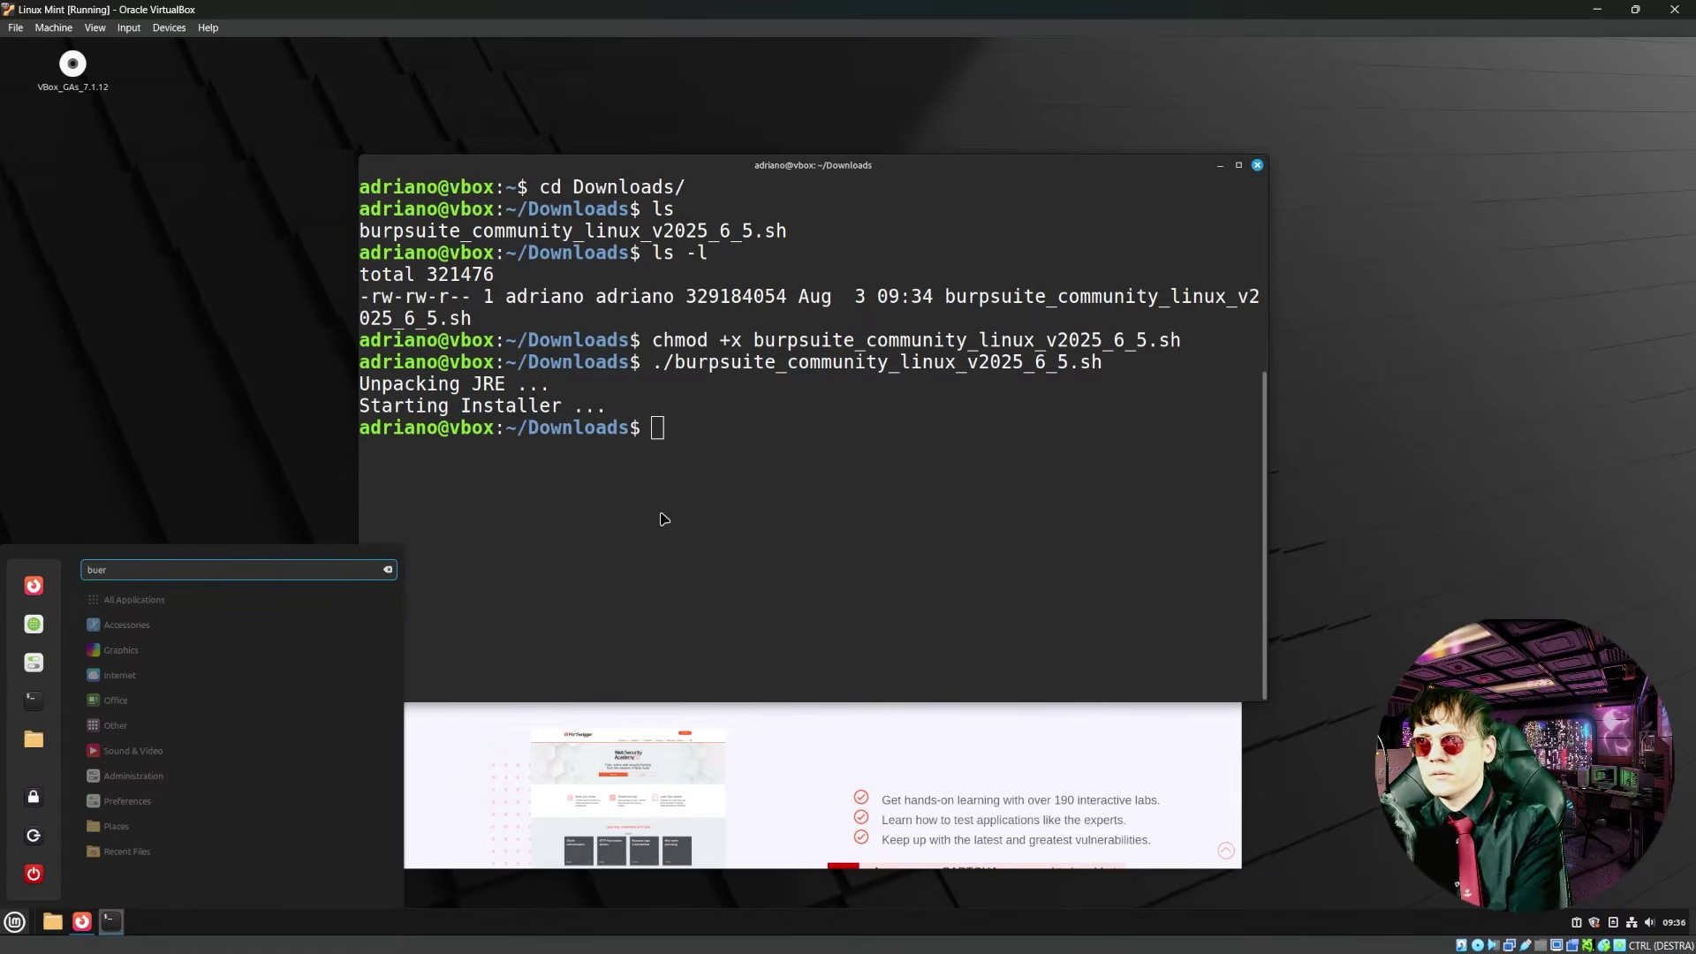
pyautogui.press('BackSpace')
pyautogui.press('BackSpace')
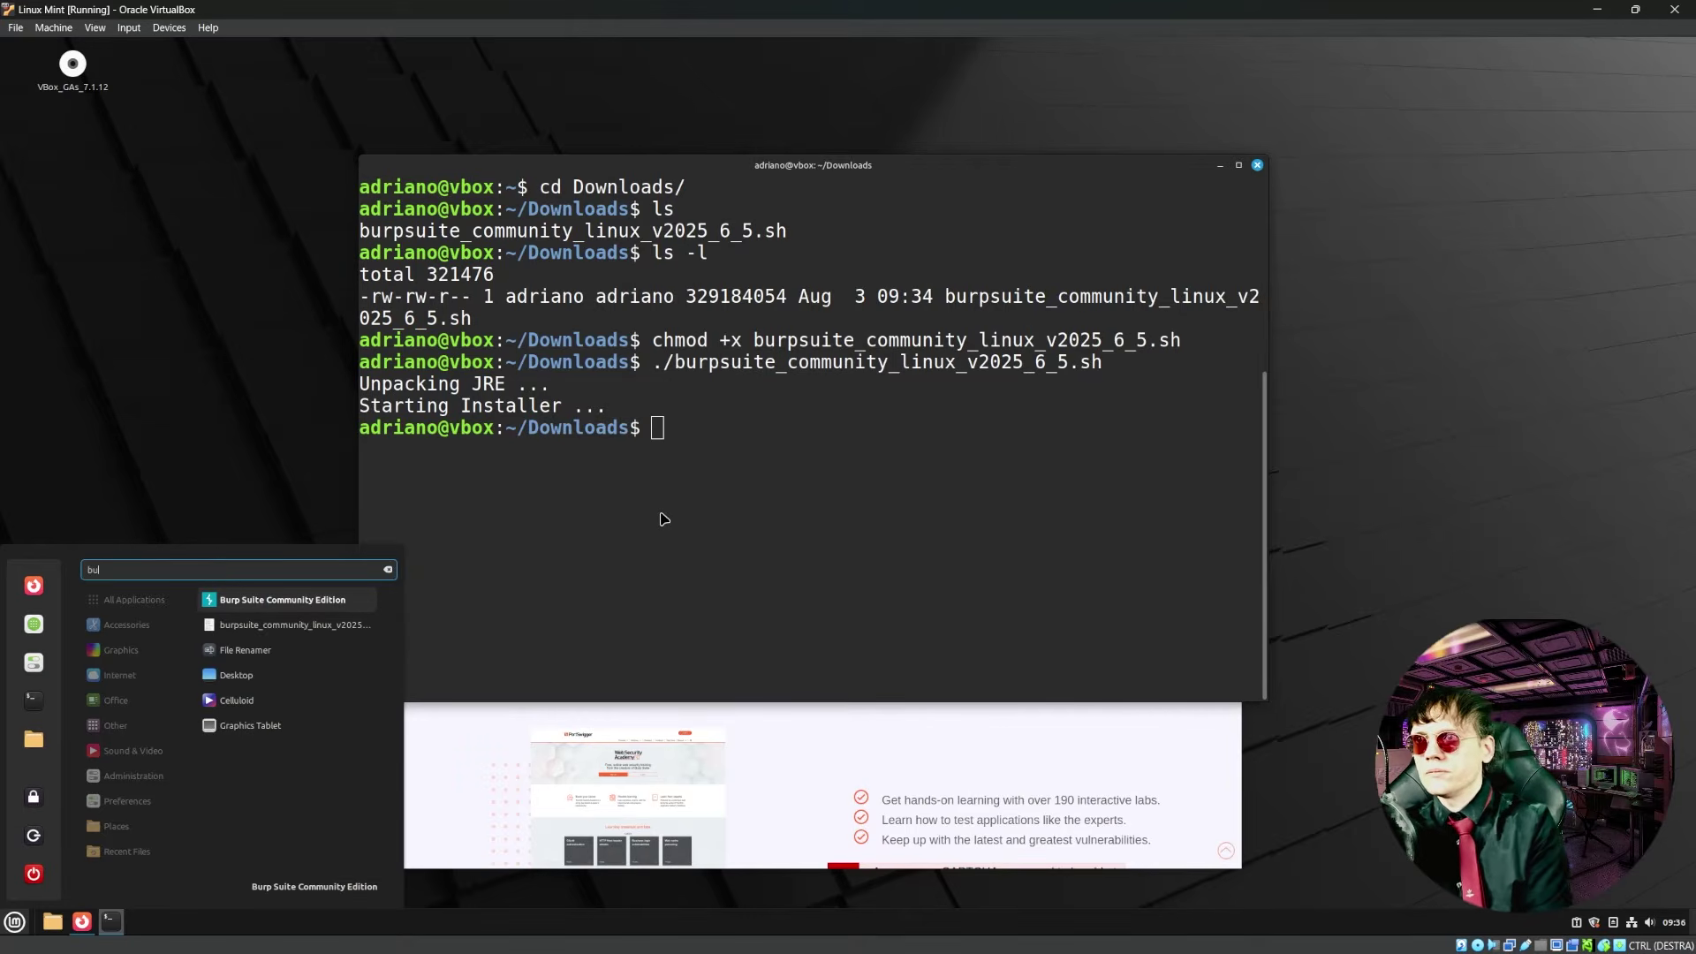
pyautogui.press('Return')
pyautogui.hotkey('ctrl', 'f')
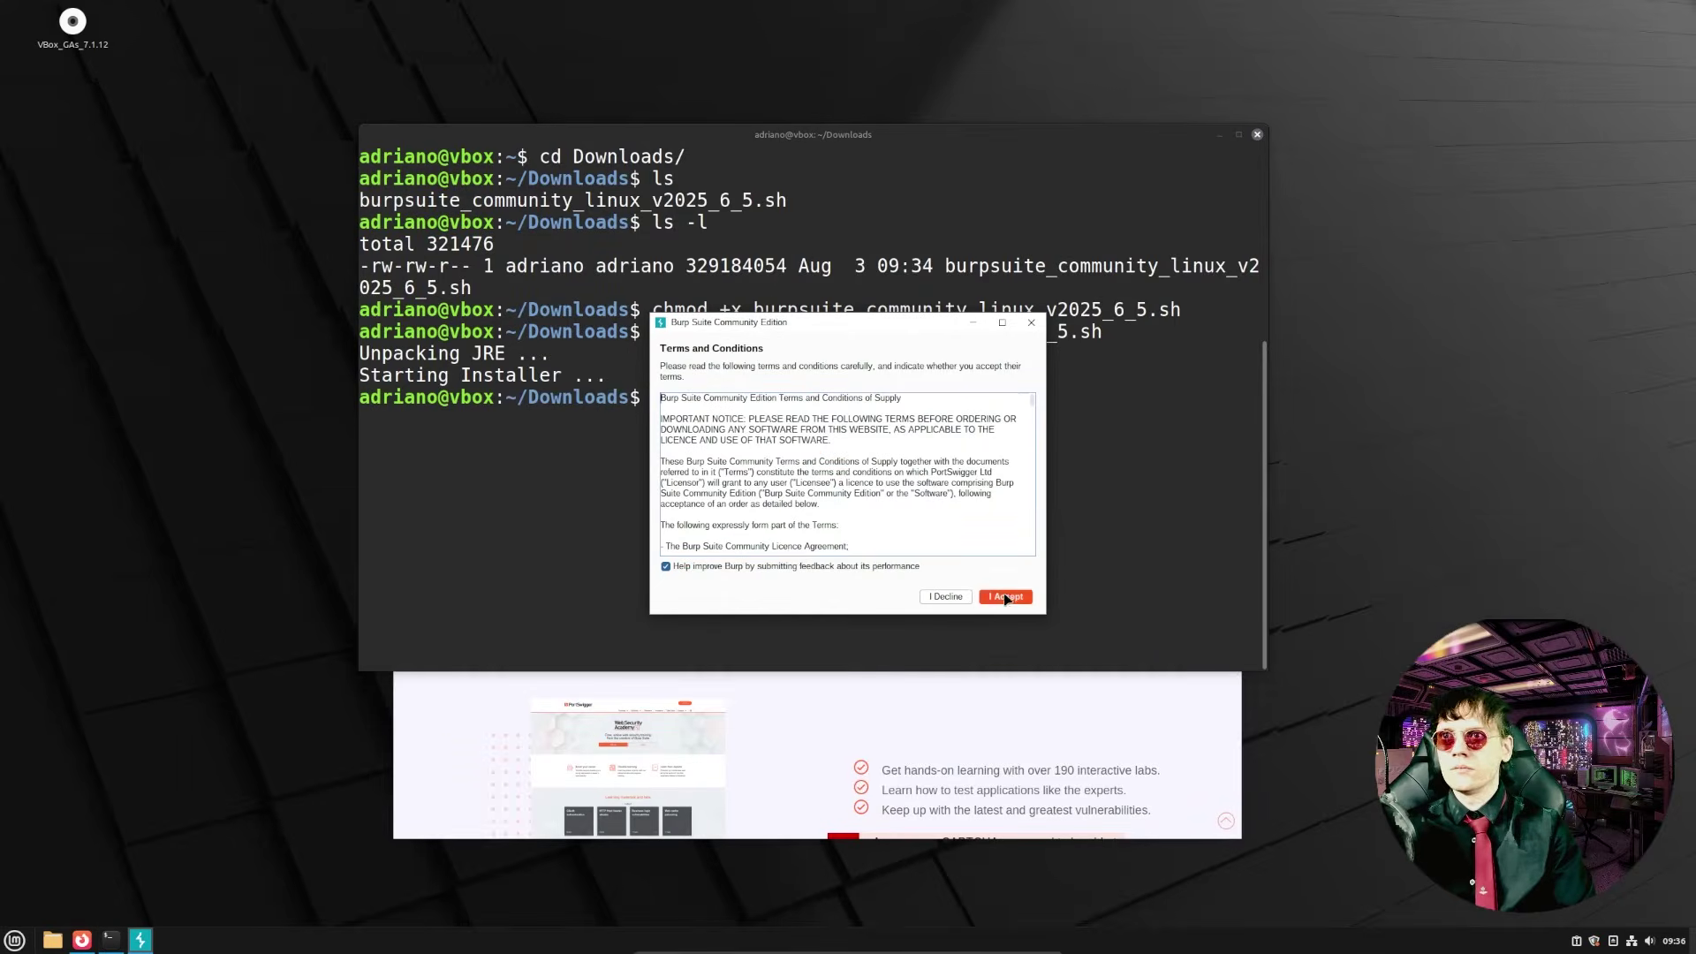
# - Decline usage feedback, accept the terms, and start a temporary project with default settings
pyautogui.click(720, 567)
pyautogui.click(1004, 599)
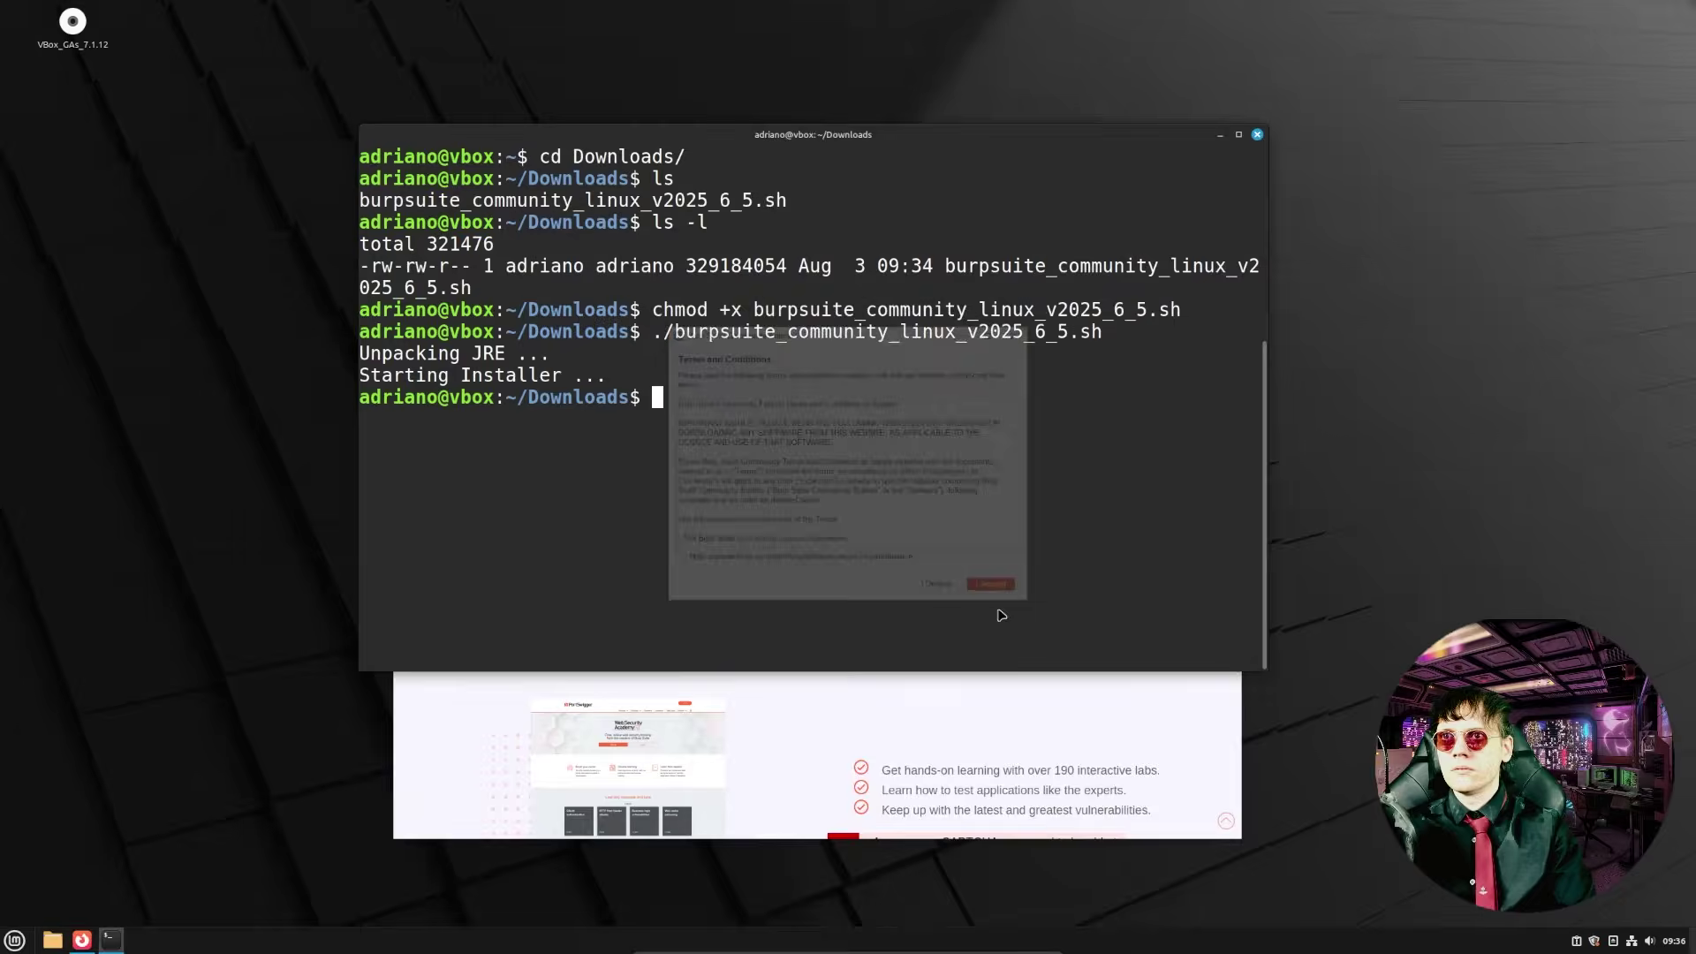
pyautogui.click(1109, 646)
pyautogui.click(1110, 646)
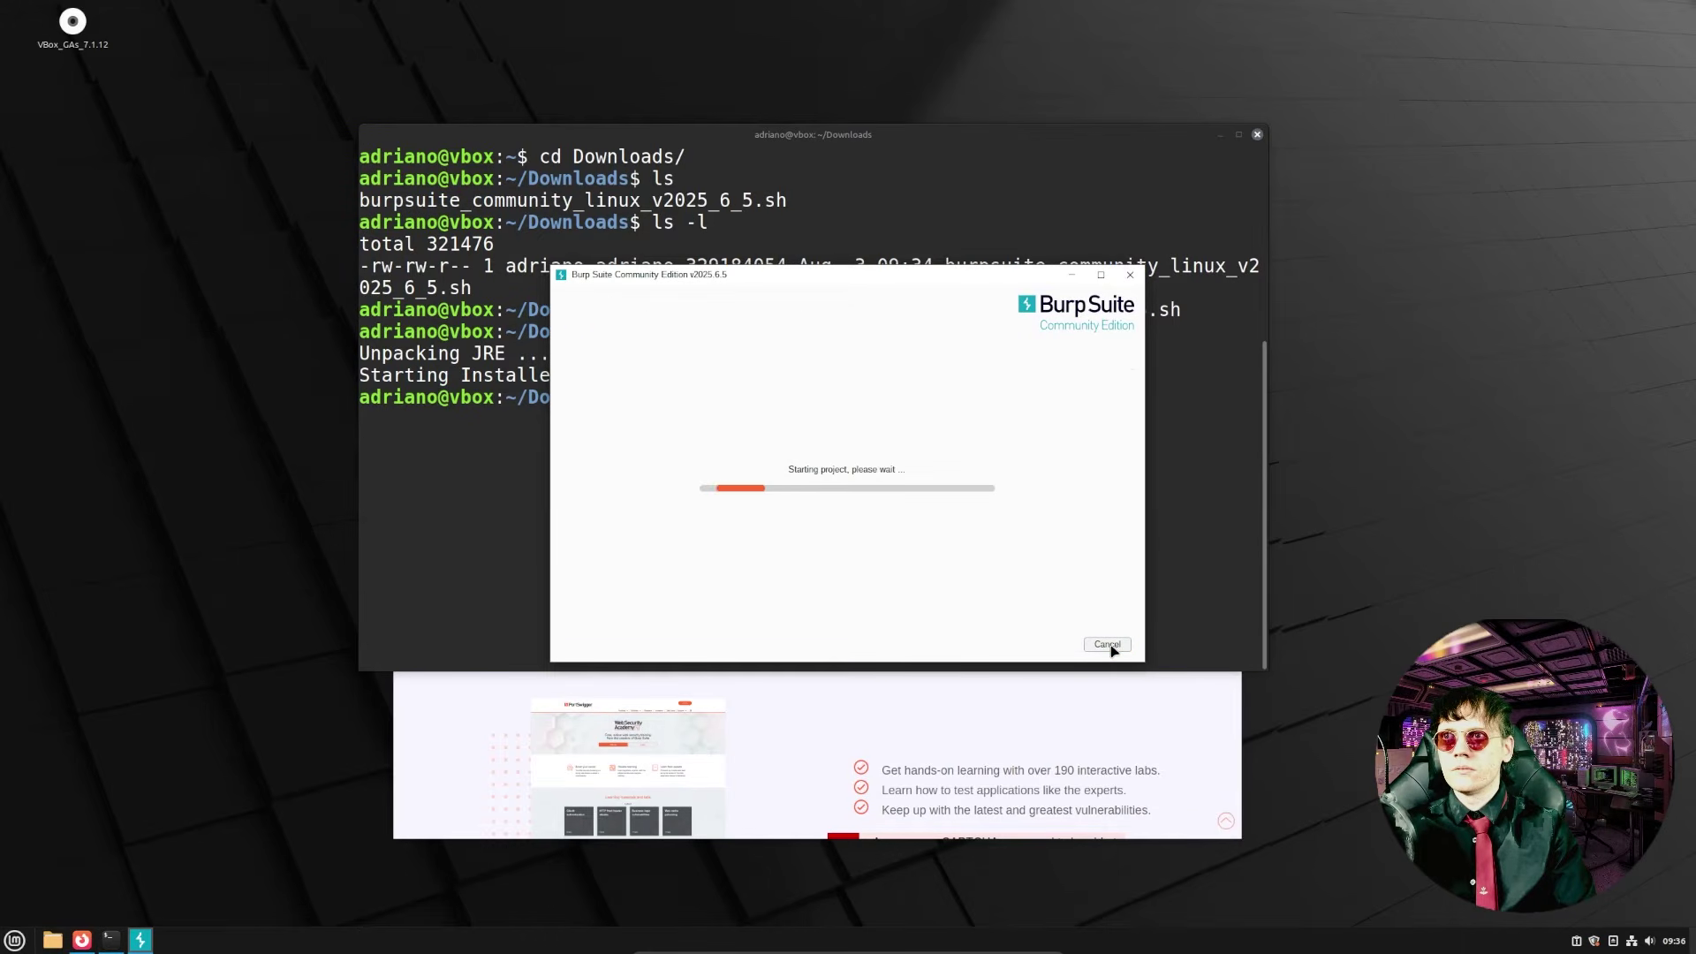
pyautogui.click(81, 940)
# - Search for 'foxyproxy firefox extension' and open the FoxyProxy Standard add-on page
pyautogui.click(635, 195)
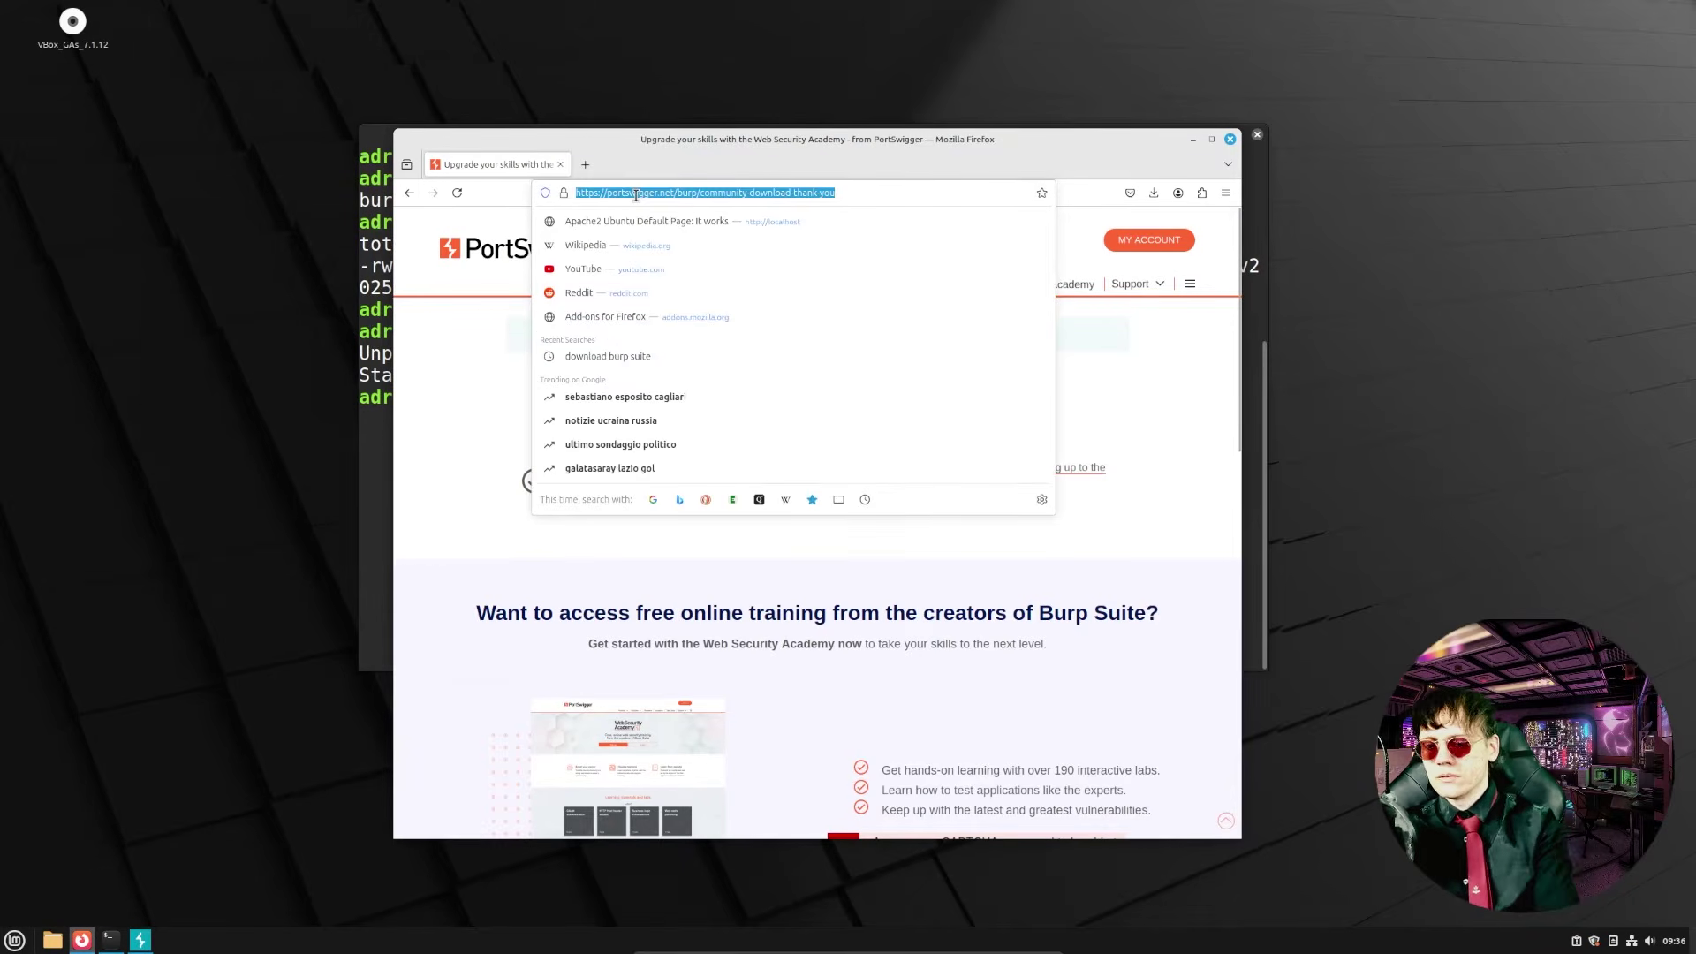
pyautogui.write('foxyp')
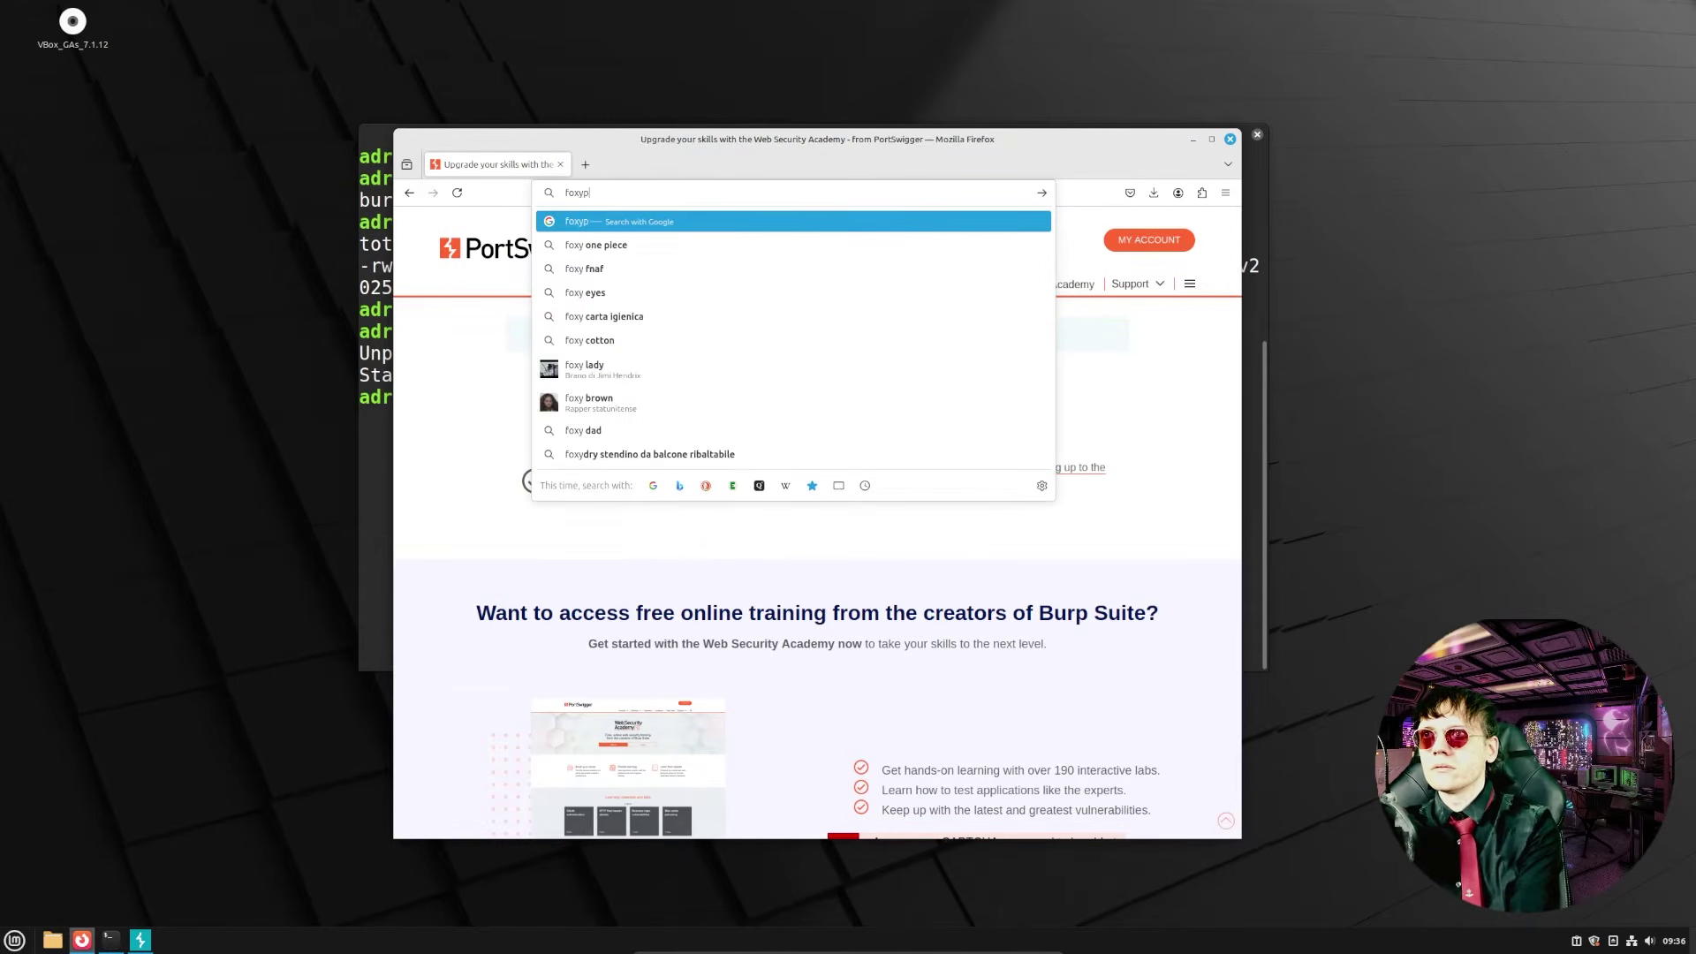
pyautogui.write('roxy firefox')
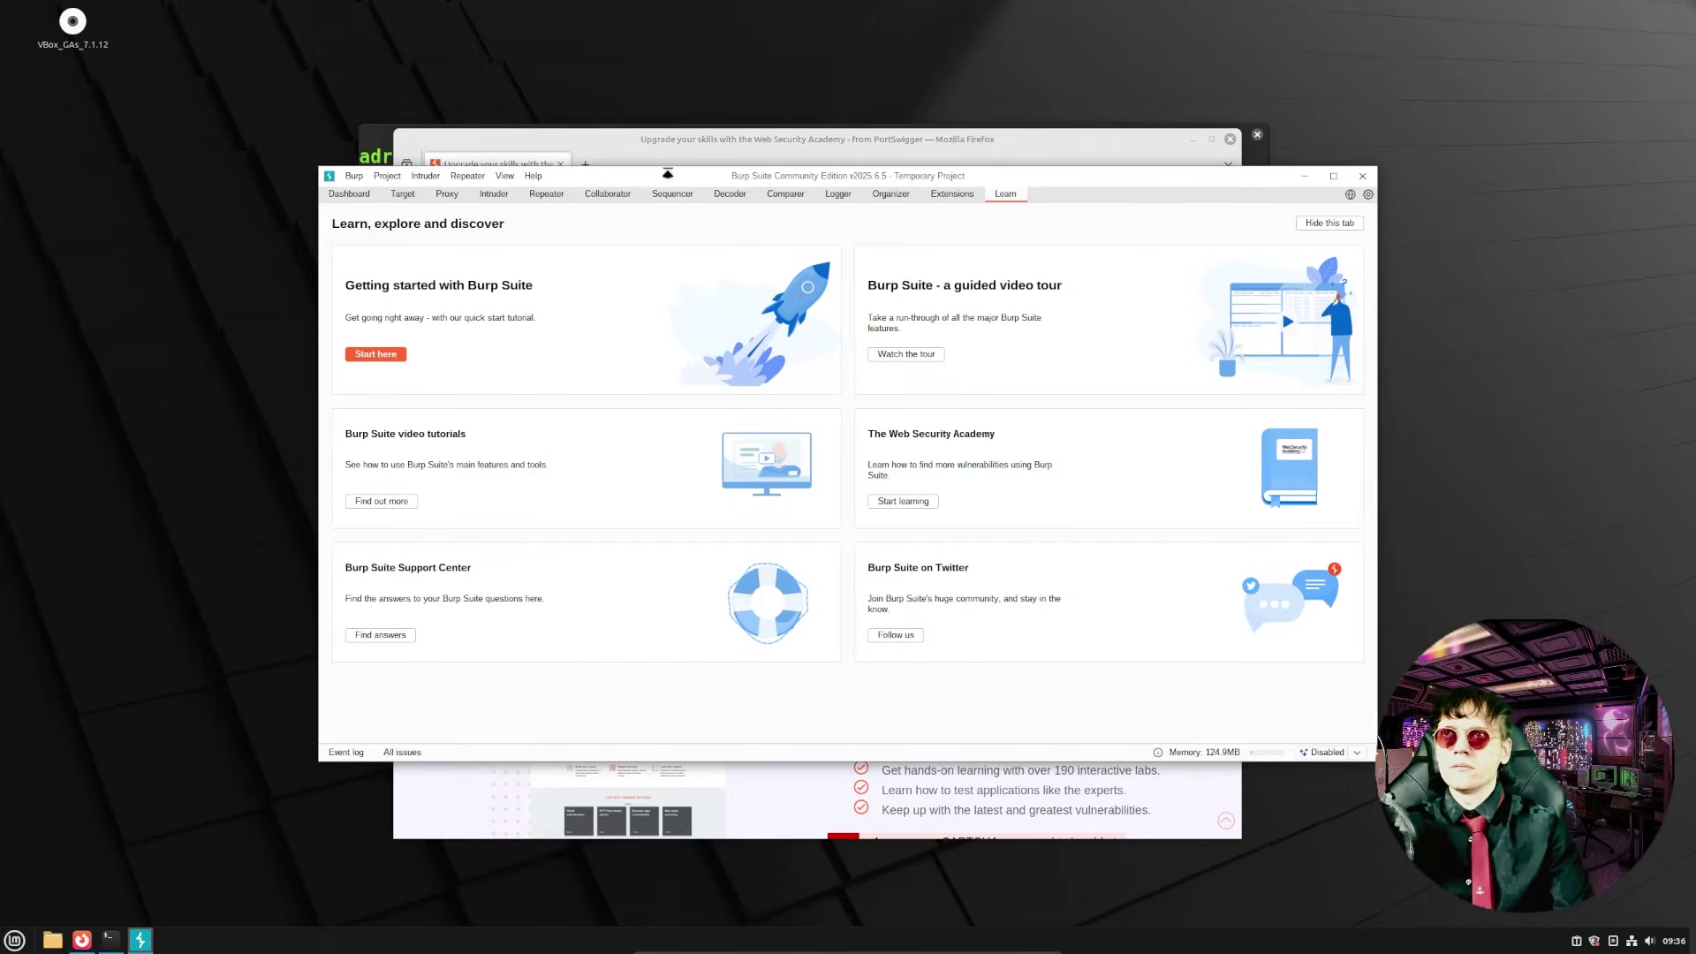
pyautogui.click(720, 144)
pyautogui.click(689, 193)
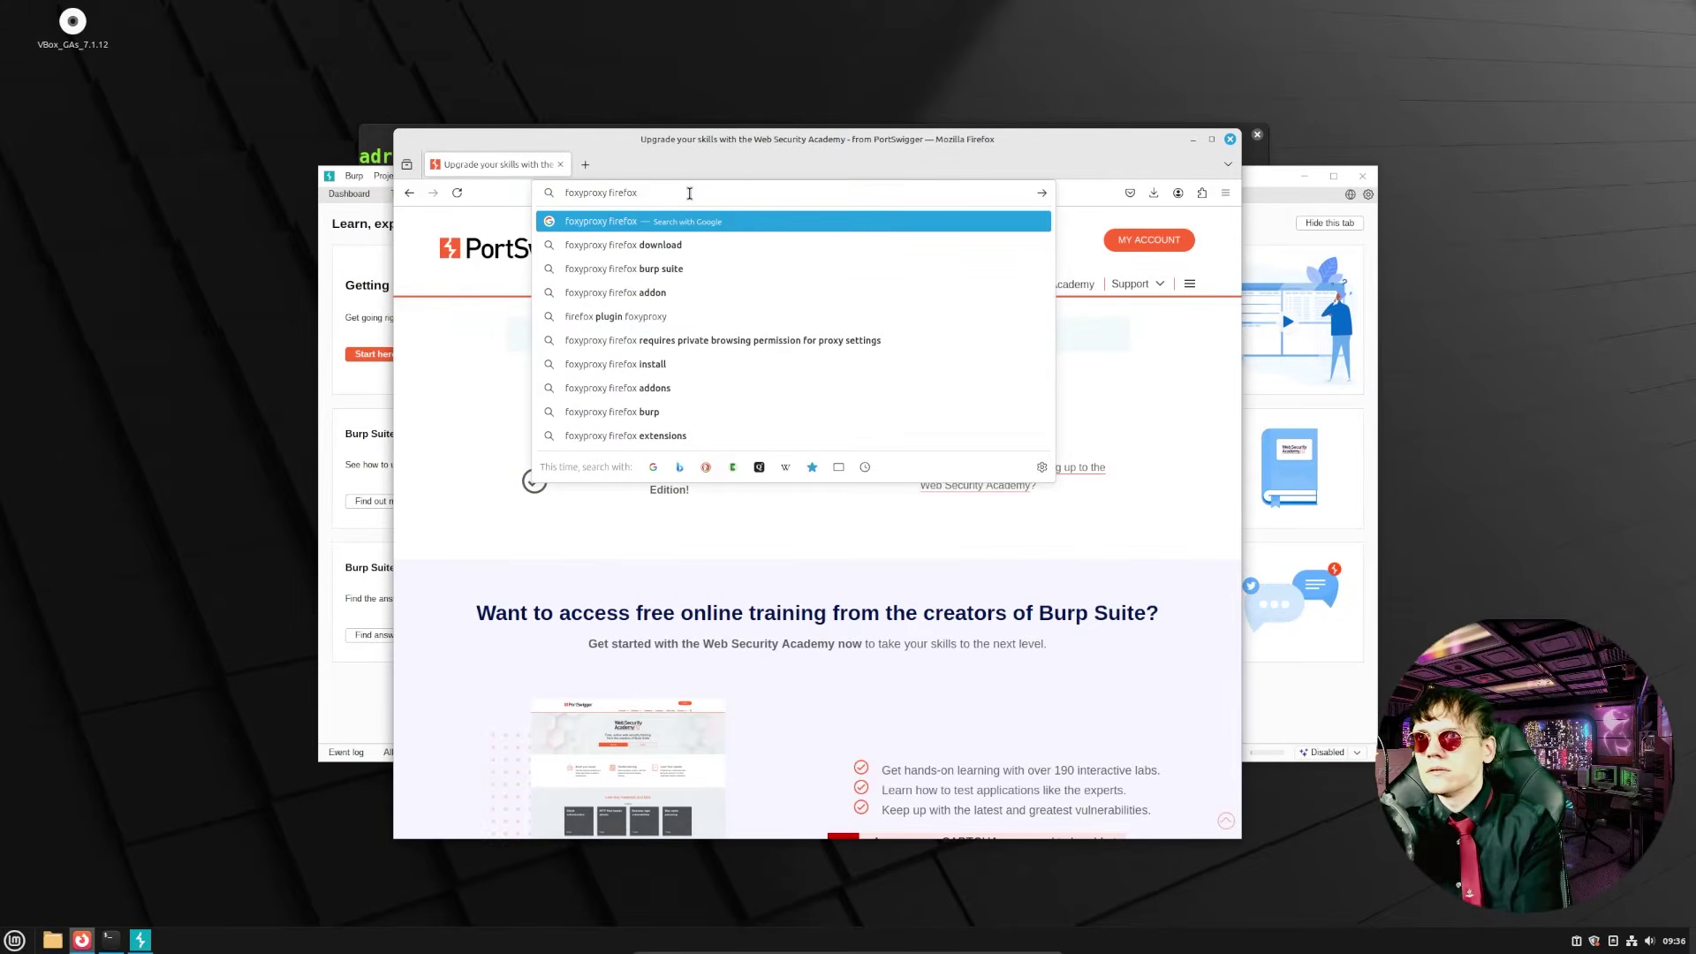
pyautogui.write('e')
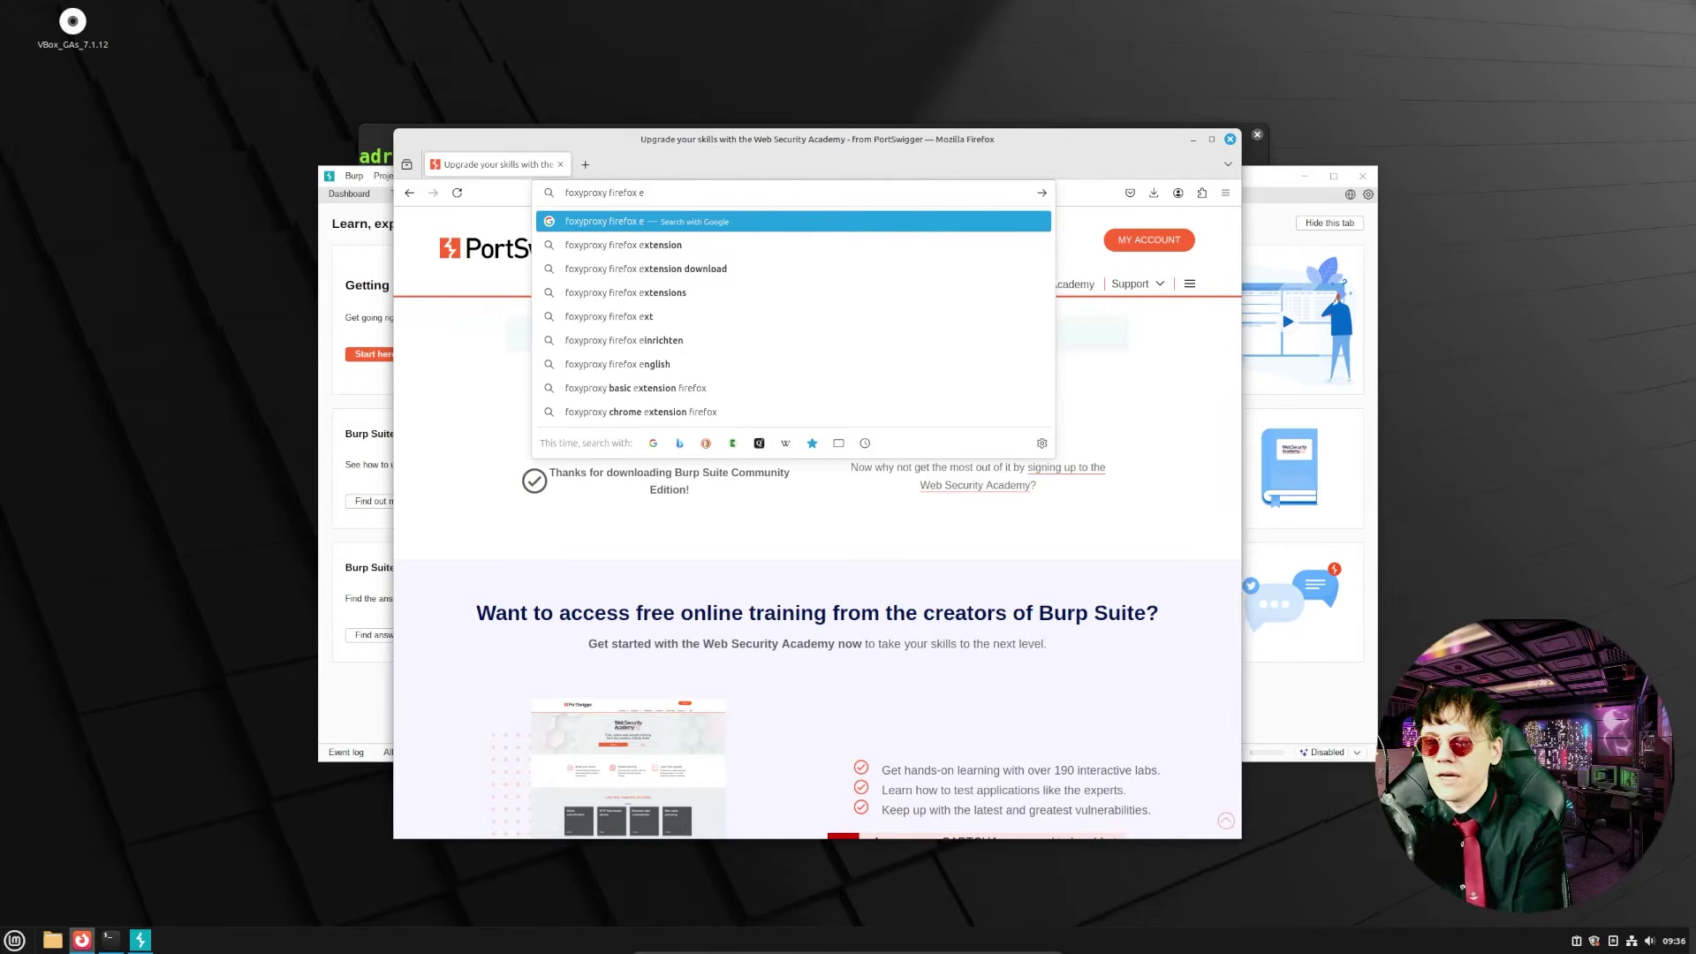
pyautogui.write('xtension')
pyautogui.press('Return')
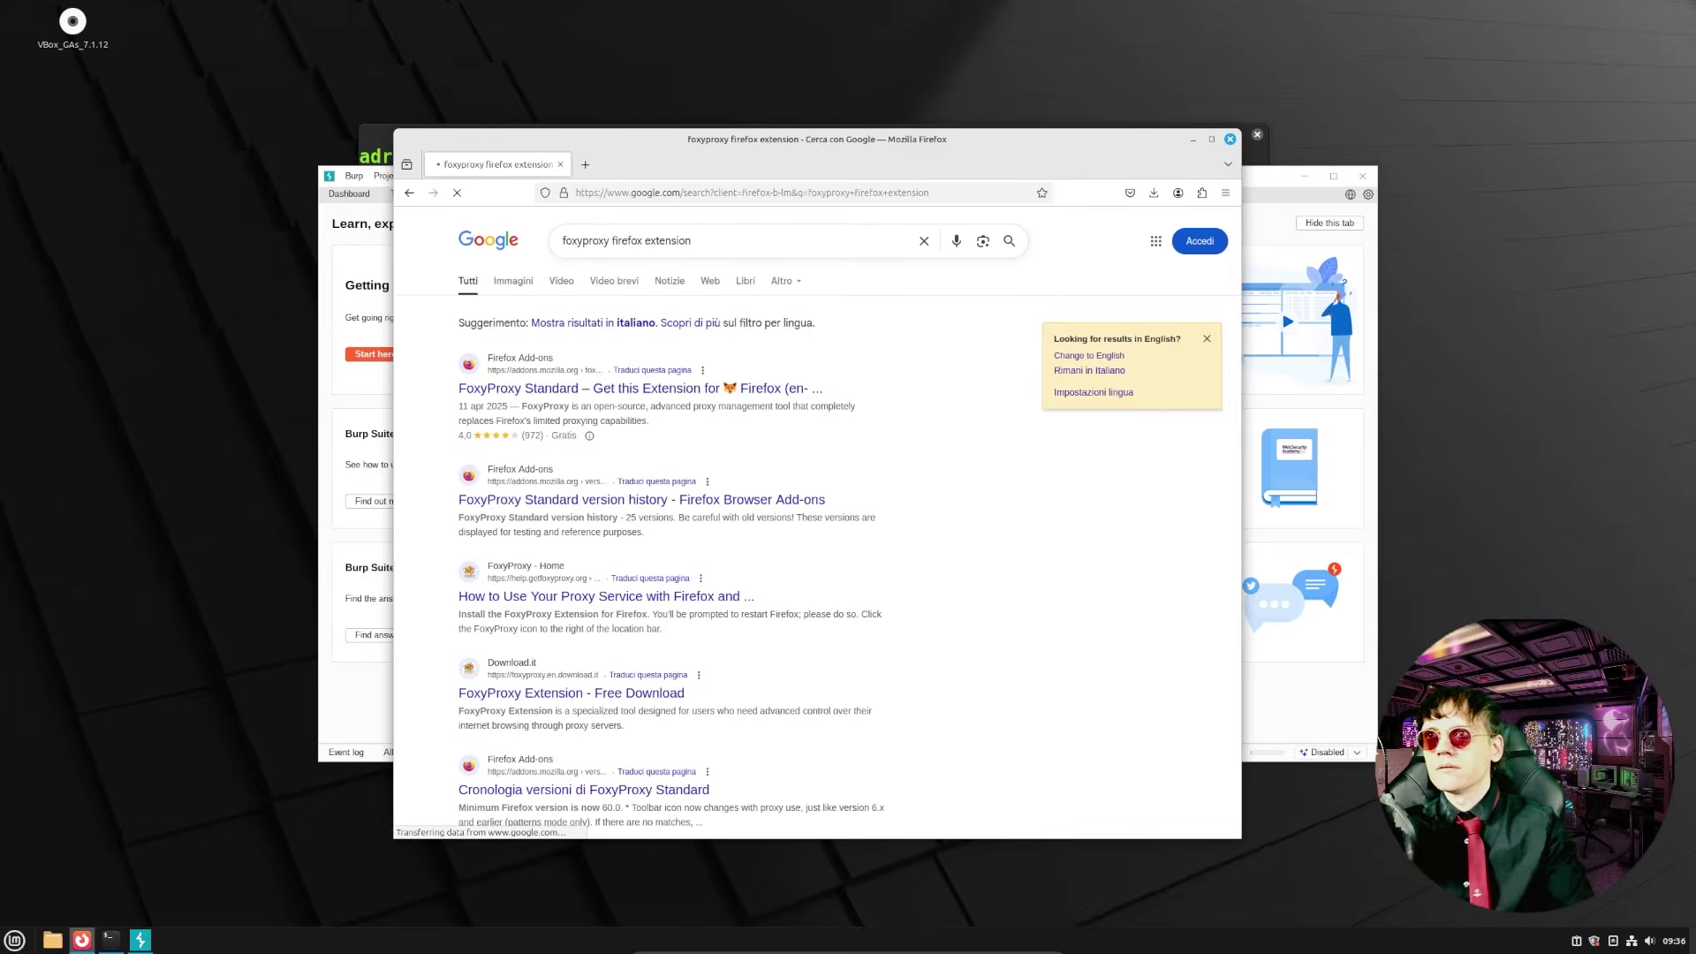
pyautogui.click(556, 394)
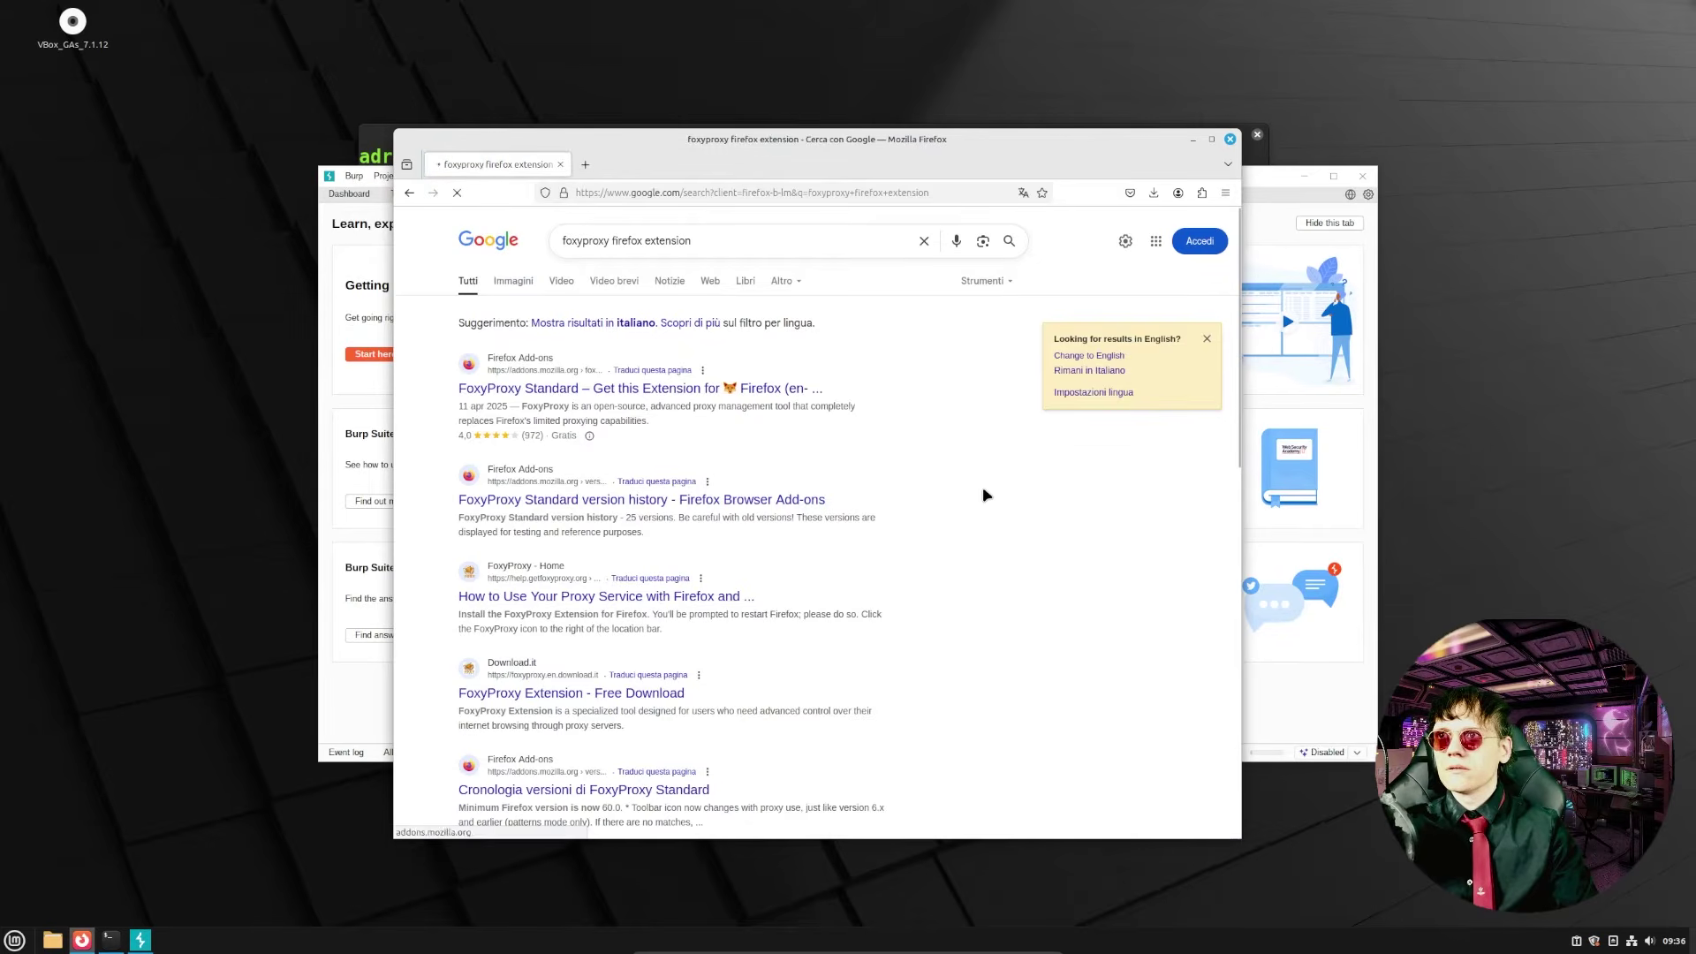
# - Add FoxyProxy to Firefox with Run in Private Windows allowed, then open its menu
pyautogui.click(1117, 345)
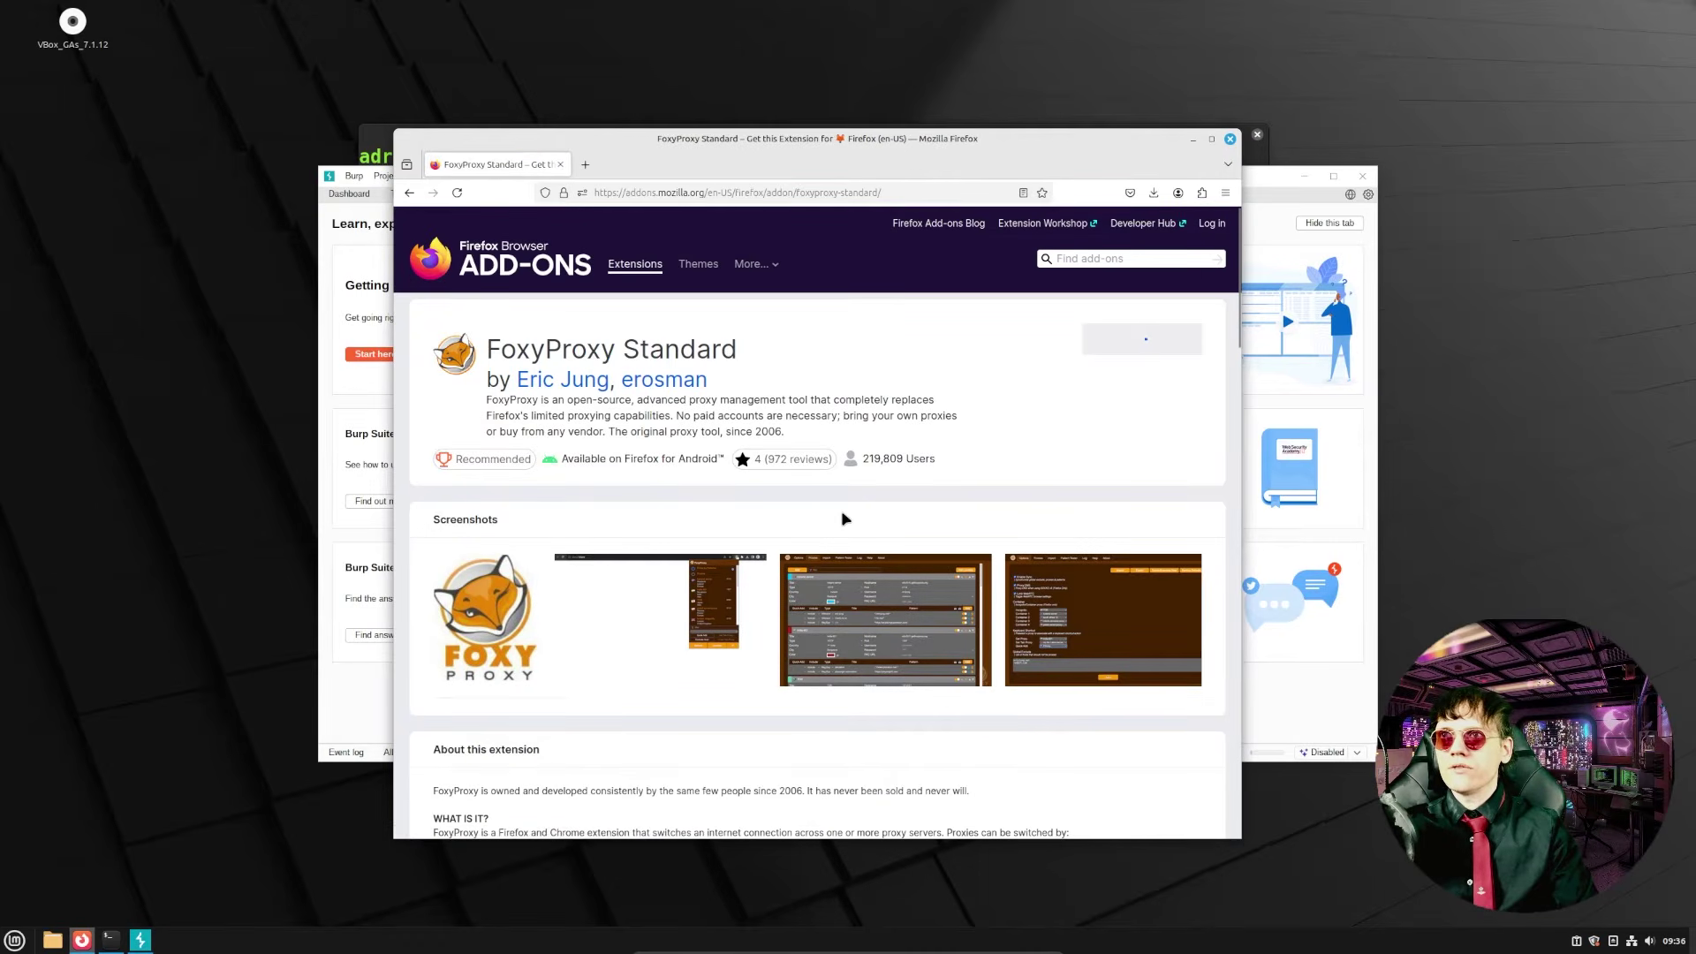
pyautogui.click(992, 308)
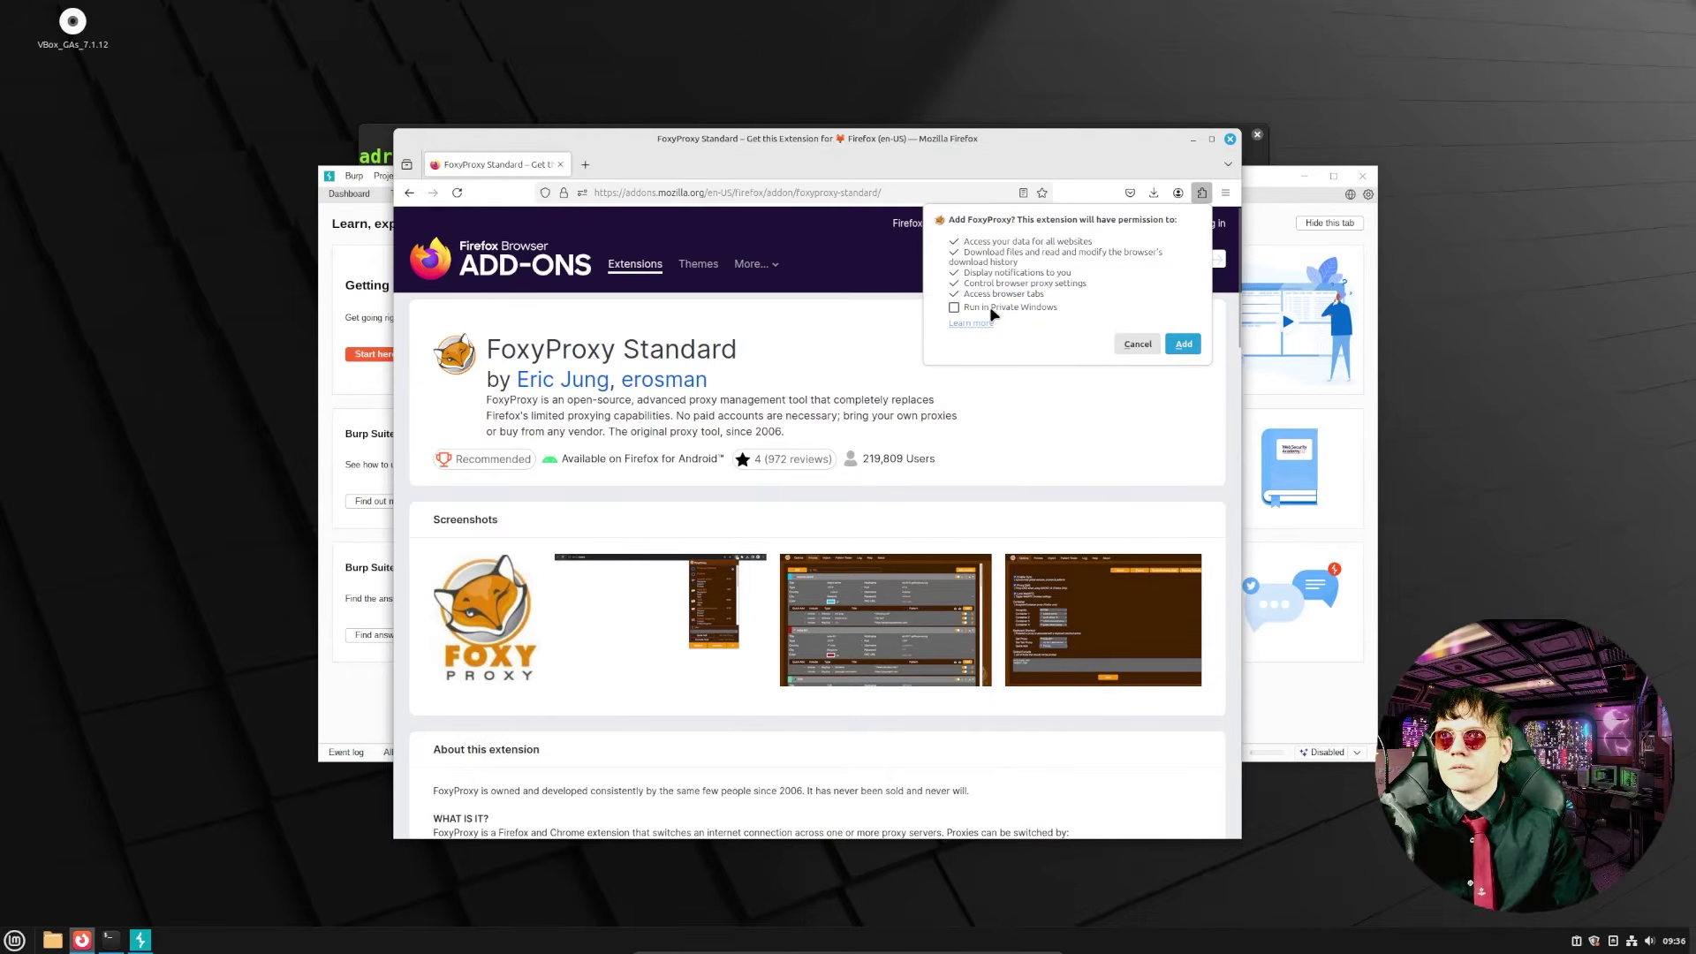
pyautogui.click(1184, 343)
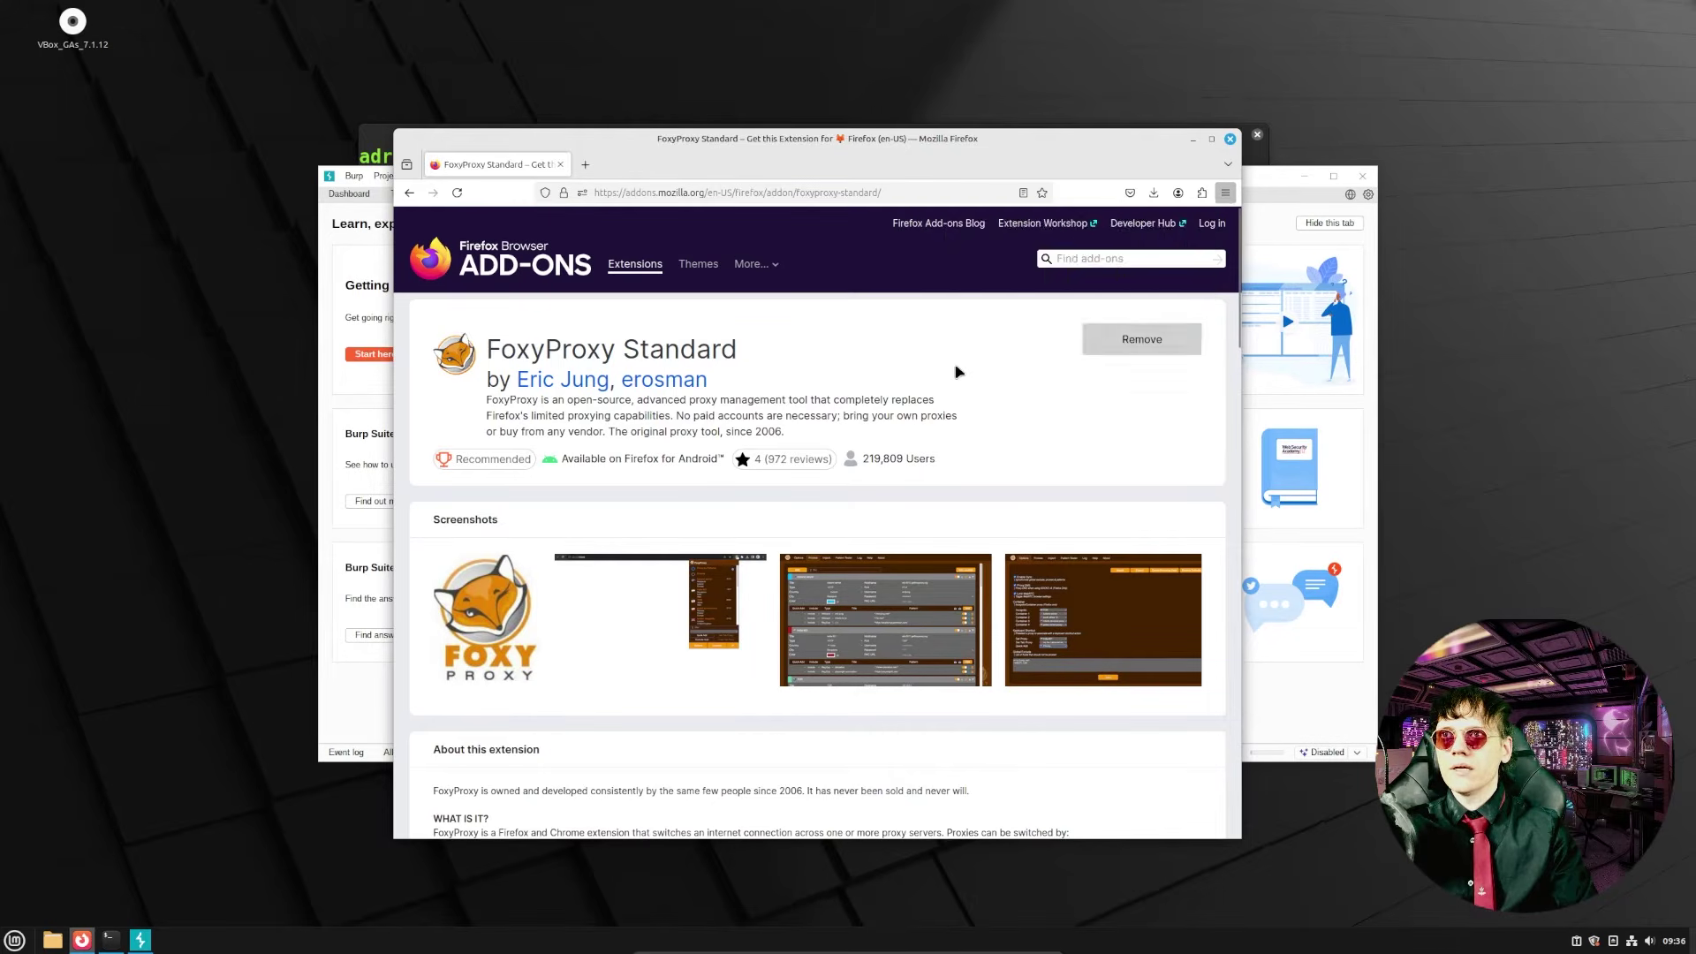
pyautogui.click(1203, 271)
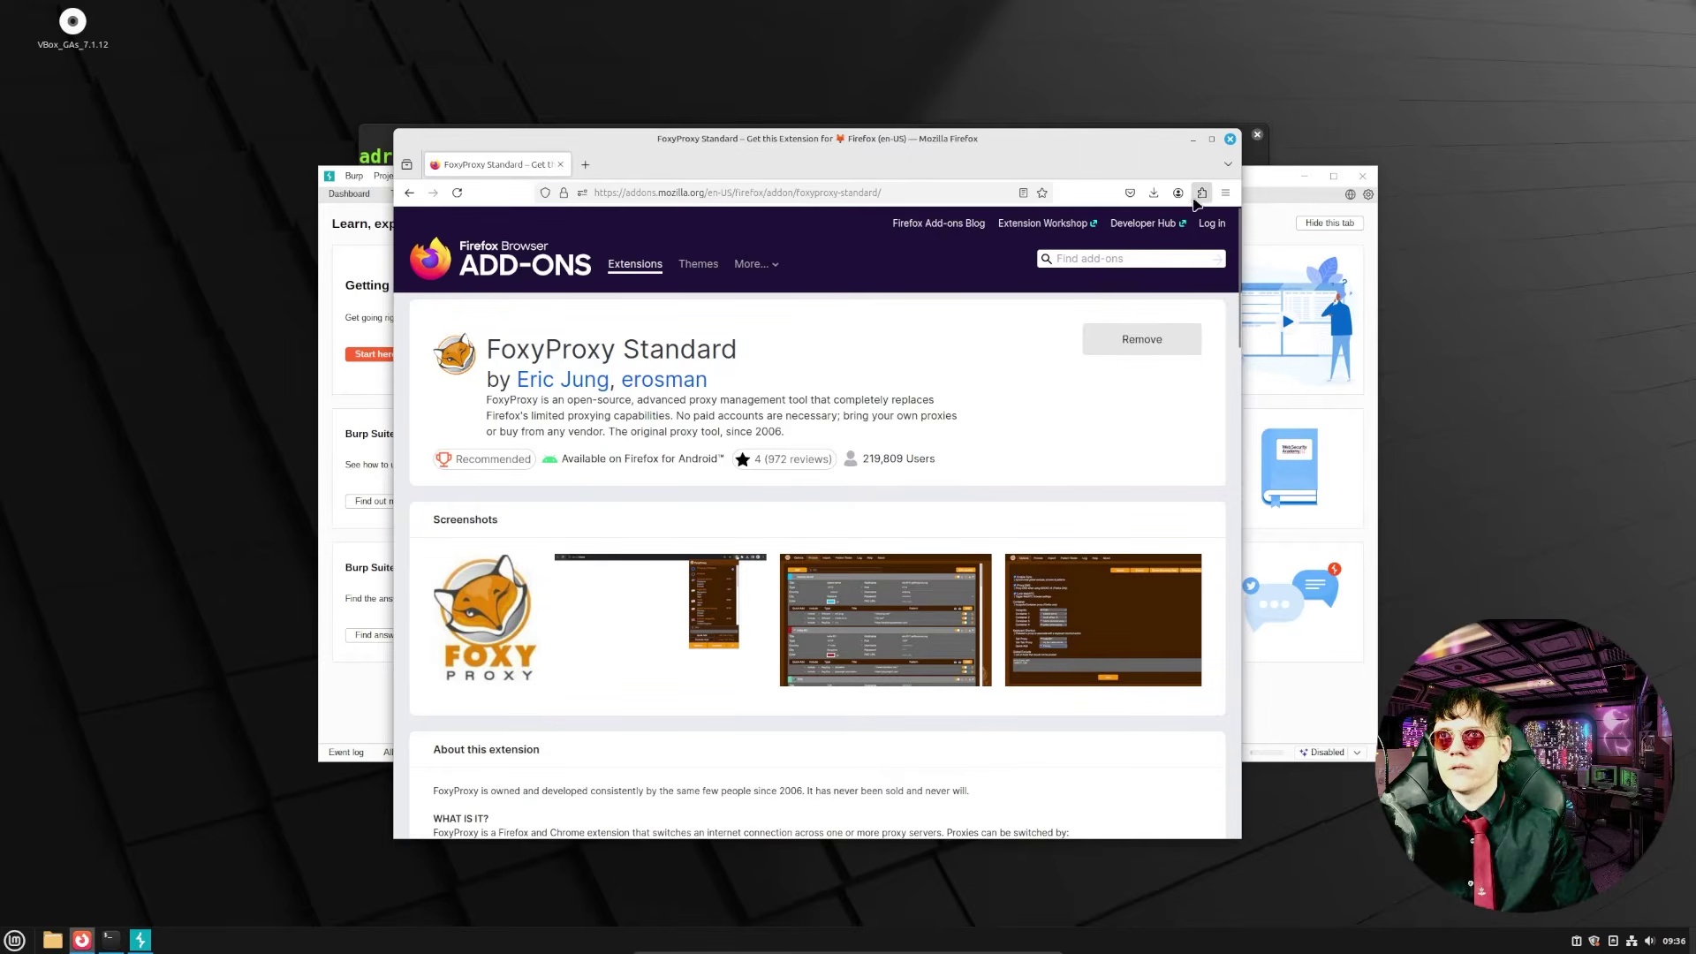
pyautogui.click(1203, 193)
pyautogui.click(1016, 254)
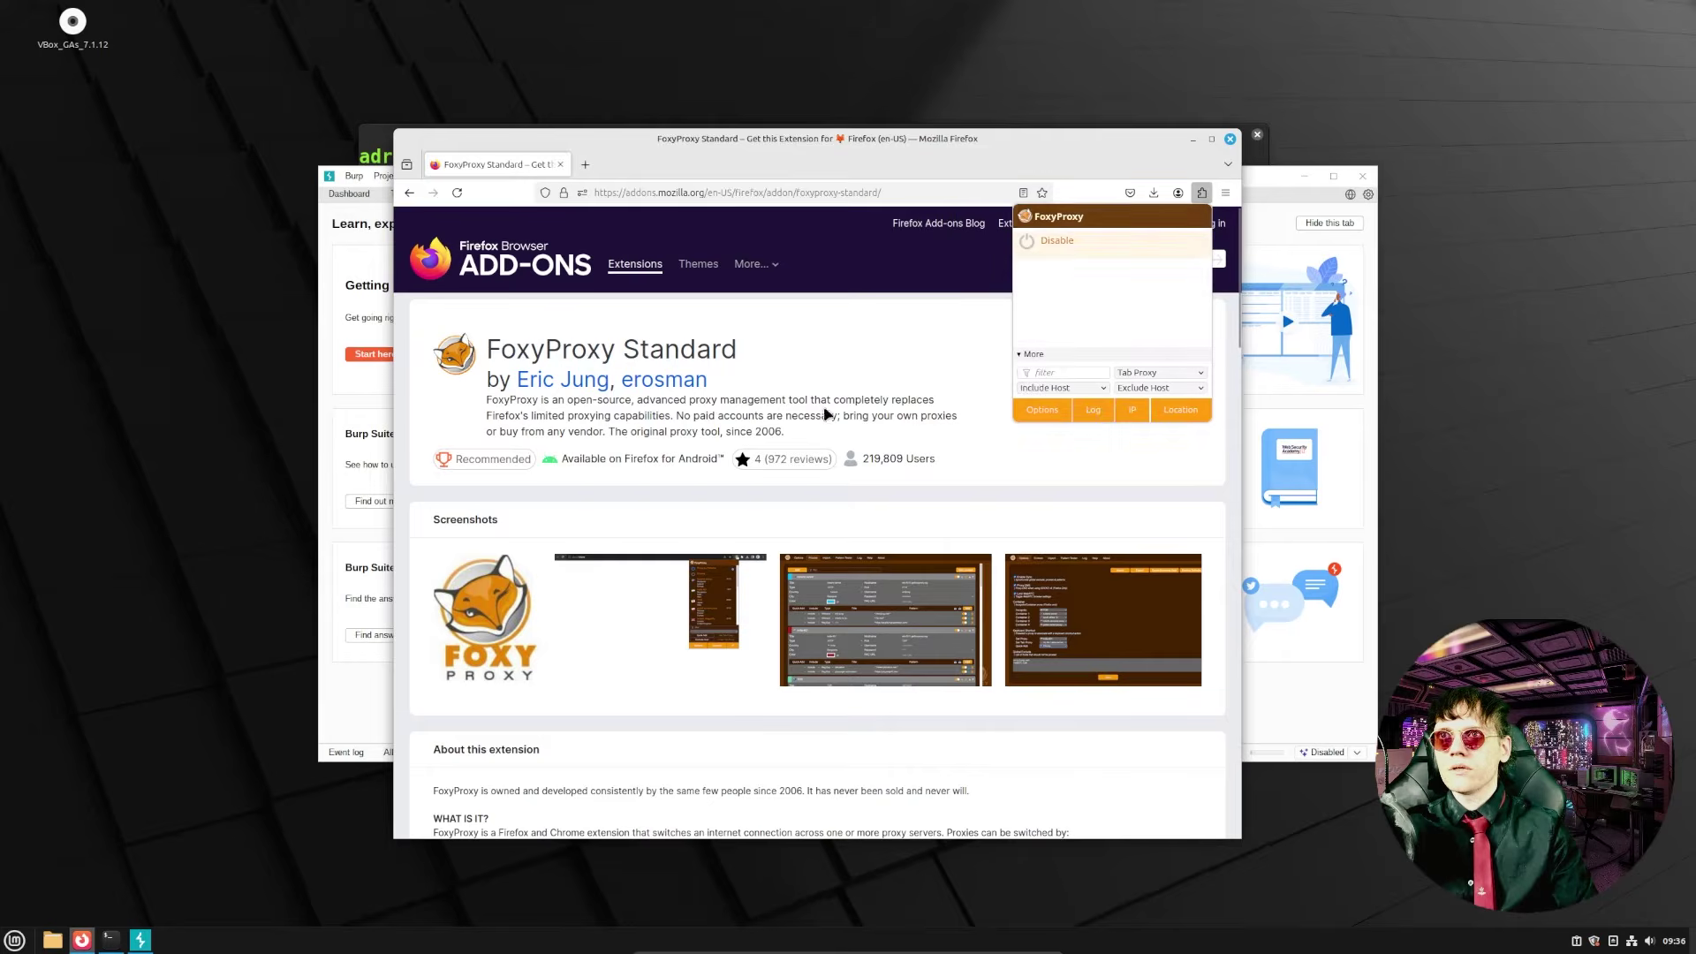
# - Add a FoxyProxy proxy titled Burp with hostname 127.0.0.1 and port 8080
pyautogui.click(1042, 411)
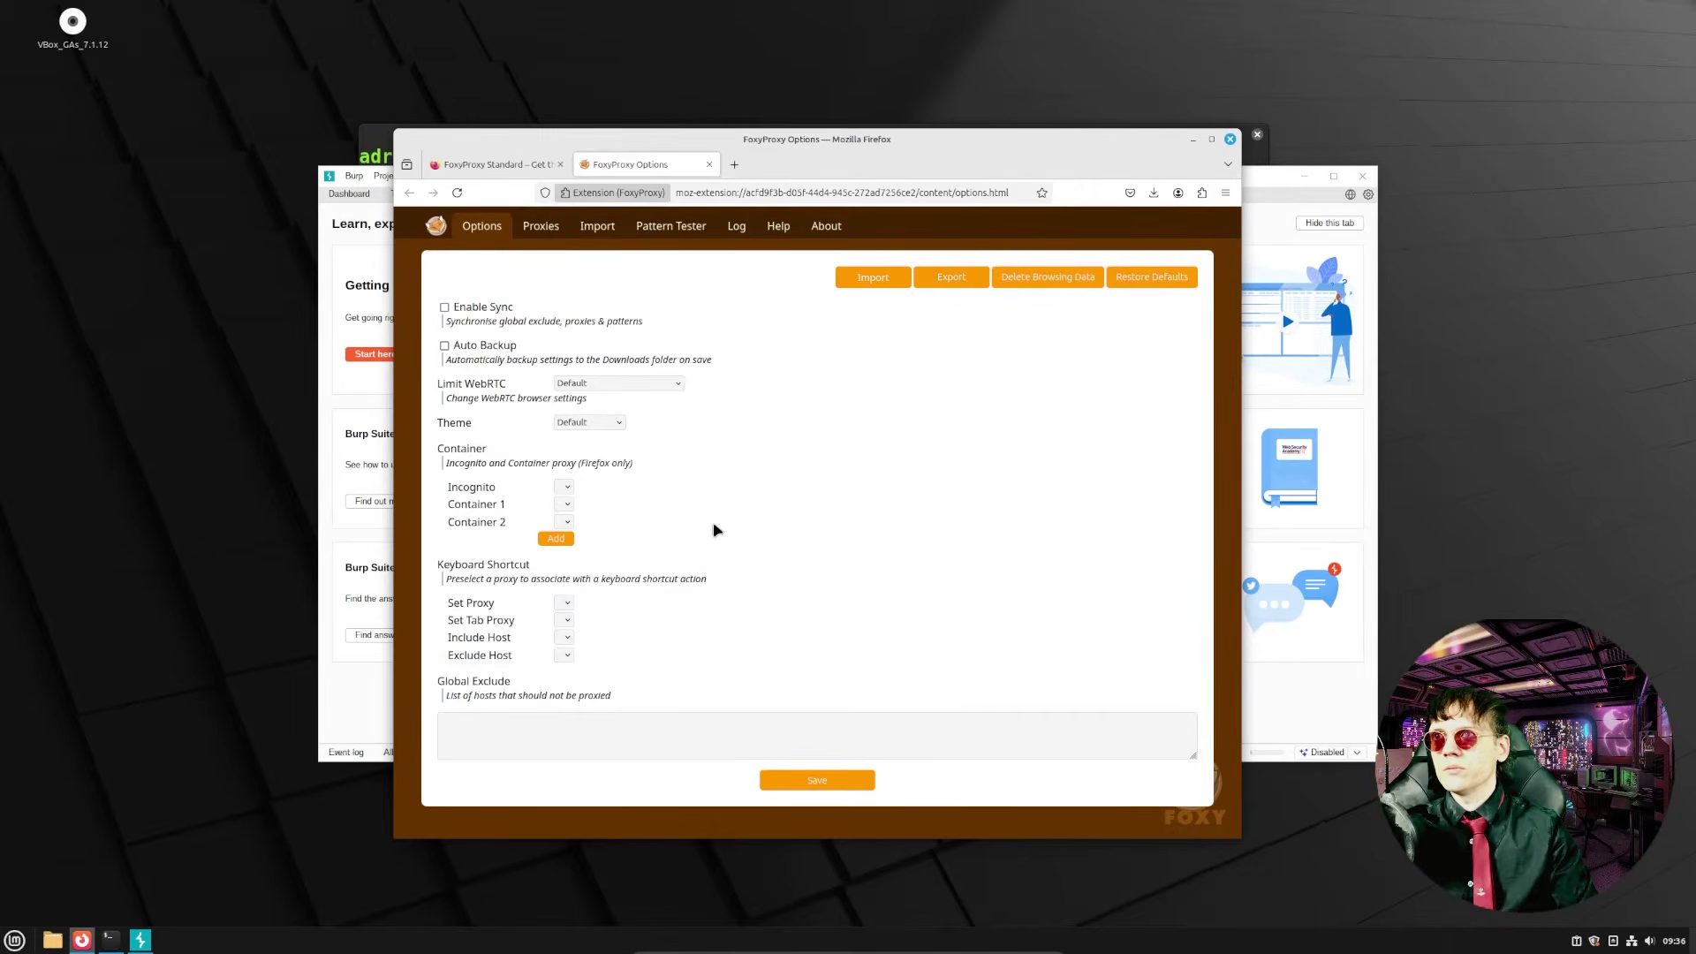
pyautogui.click(541, 226)
pyautogui.click(609, 275)
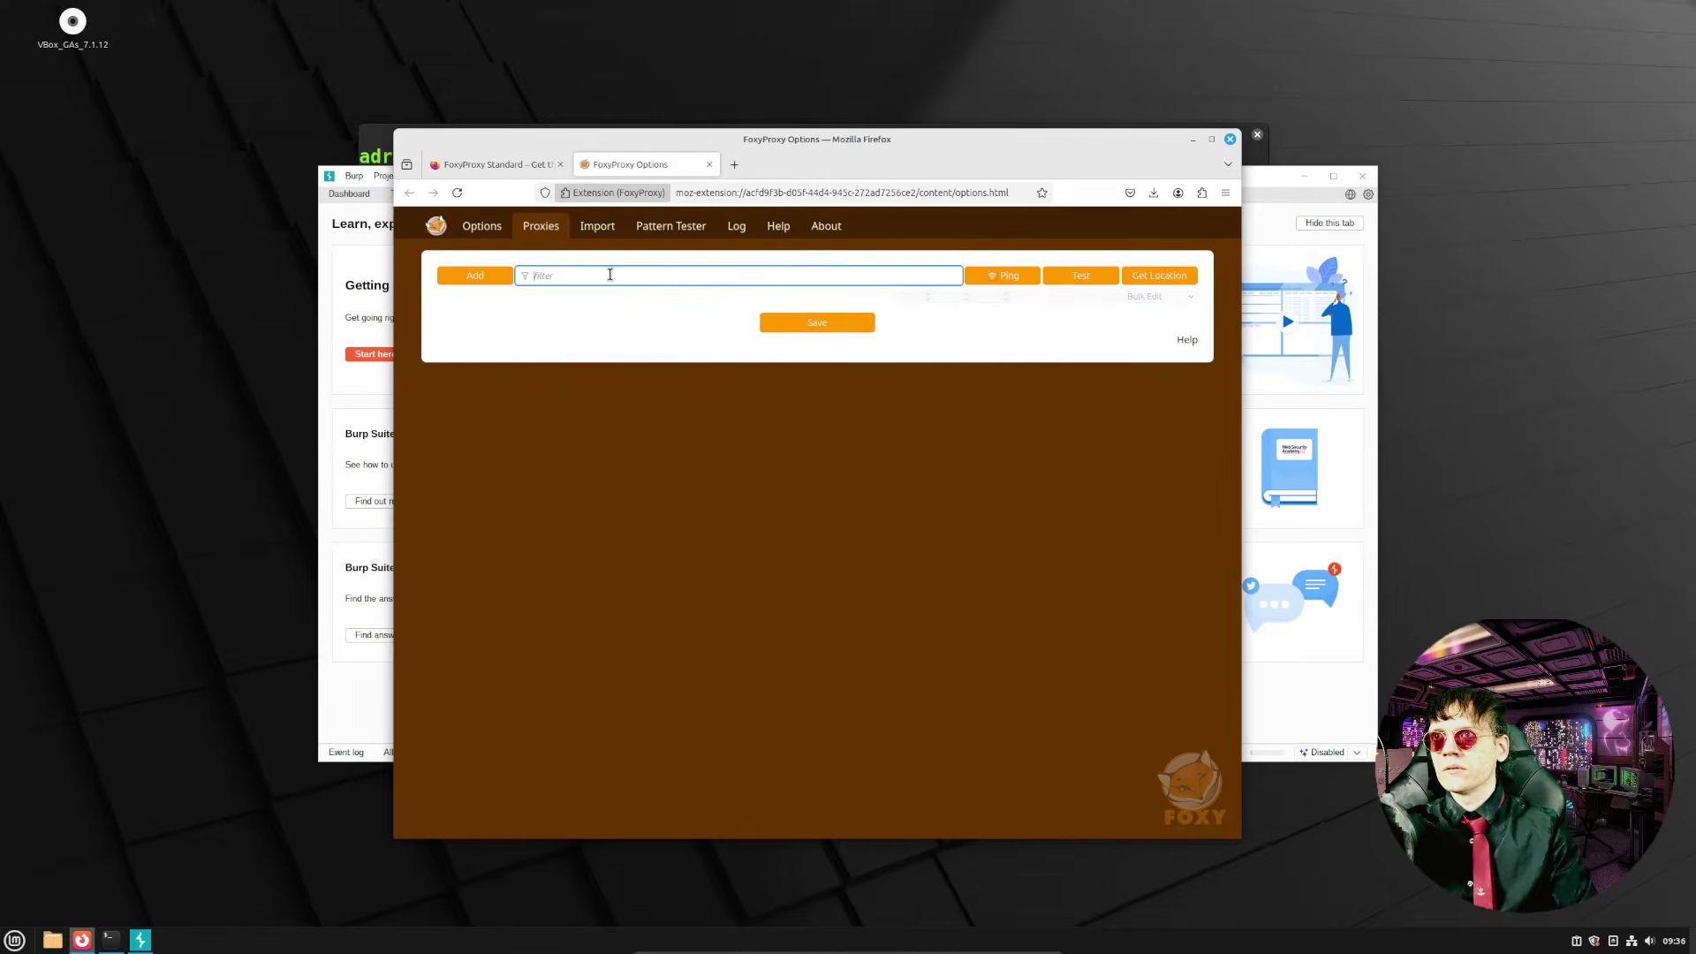
pyautogui.click(490, 278)
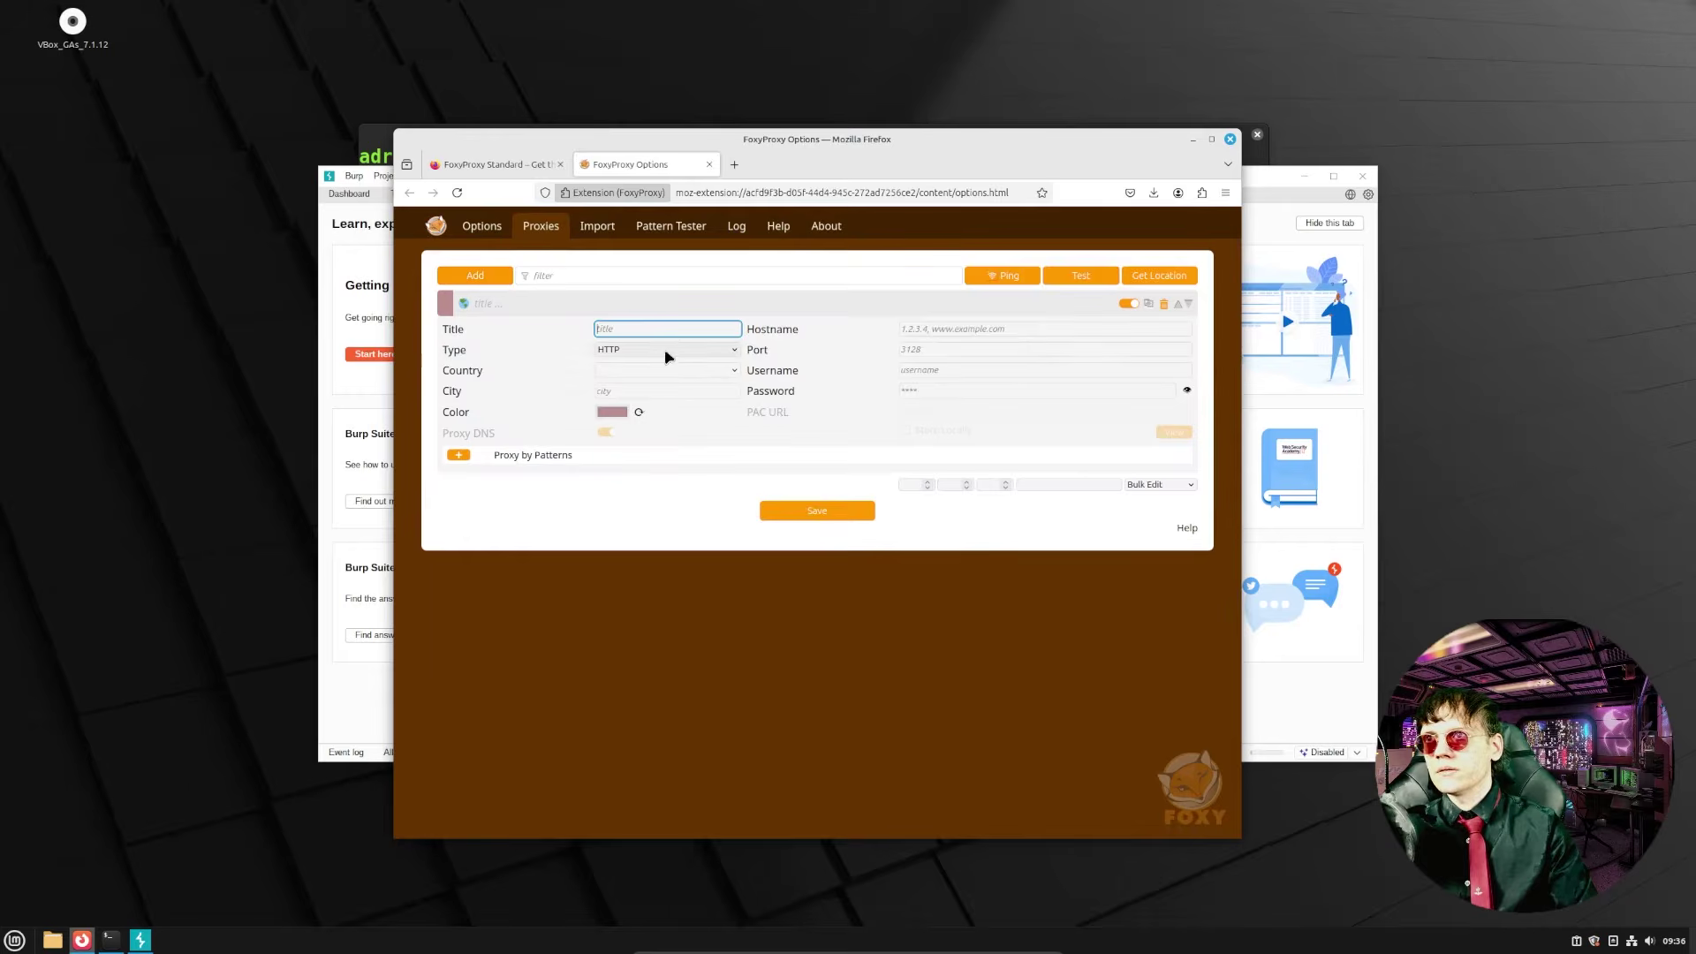
pyautogui.click(676, 332)
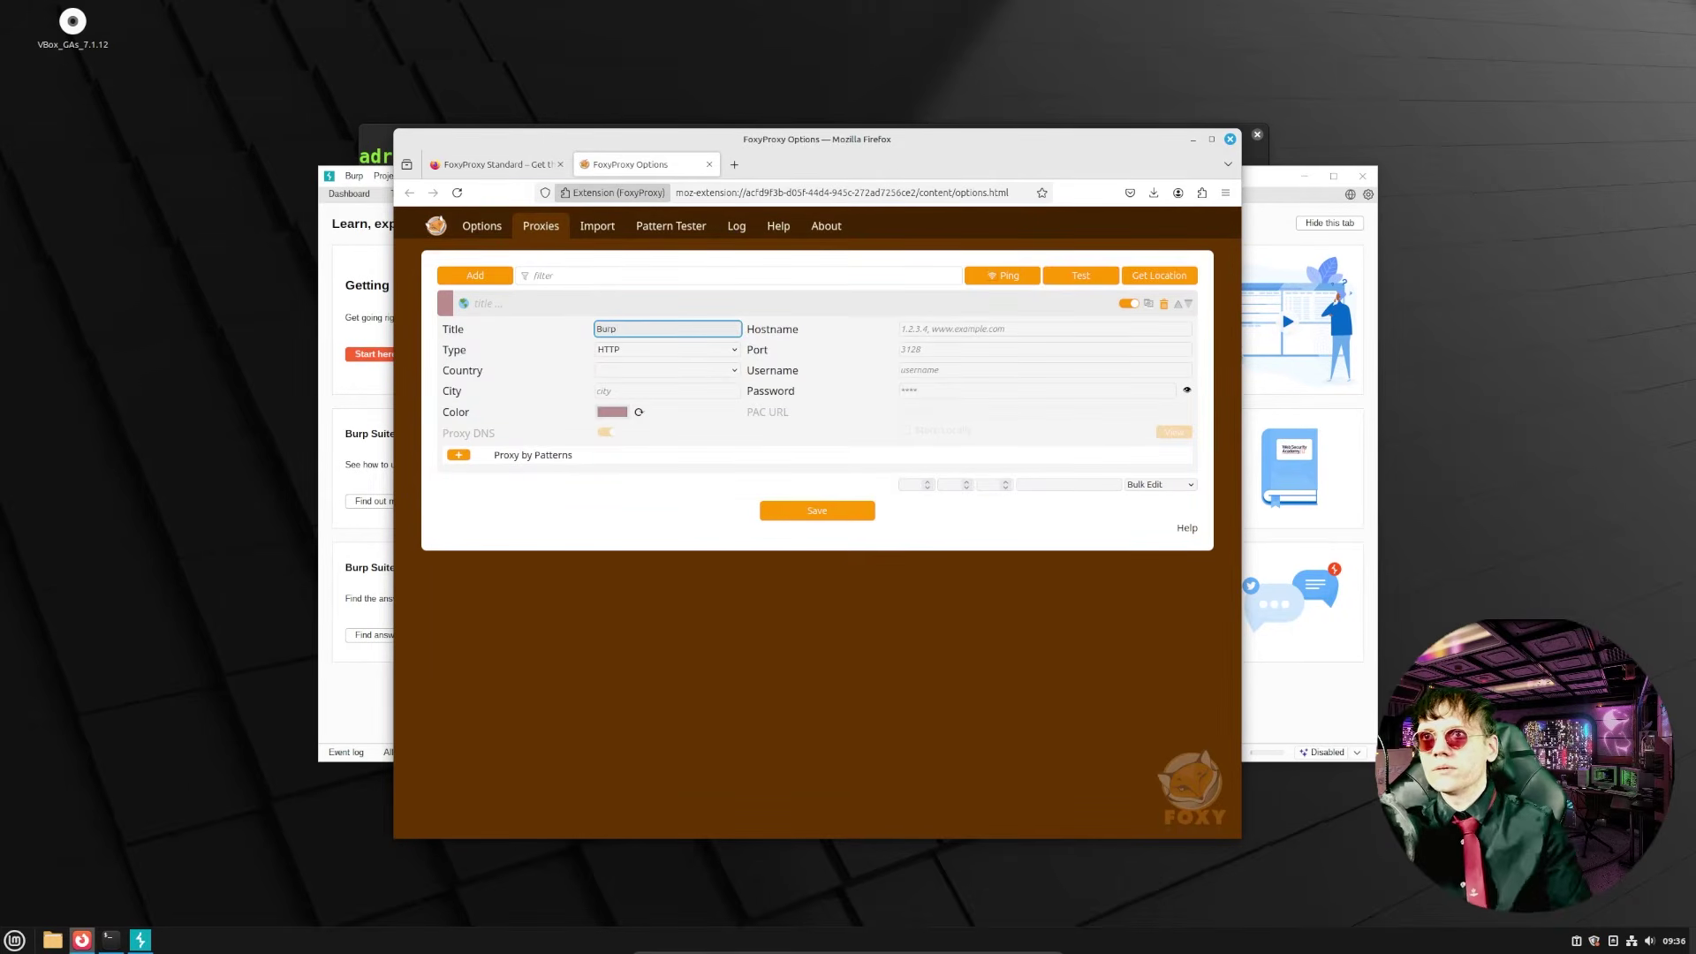
pyautogui.press('Tab')
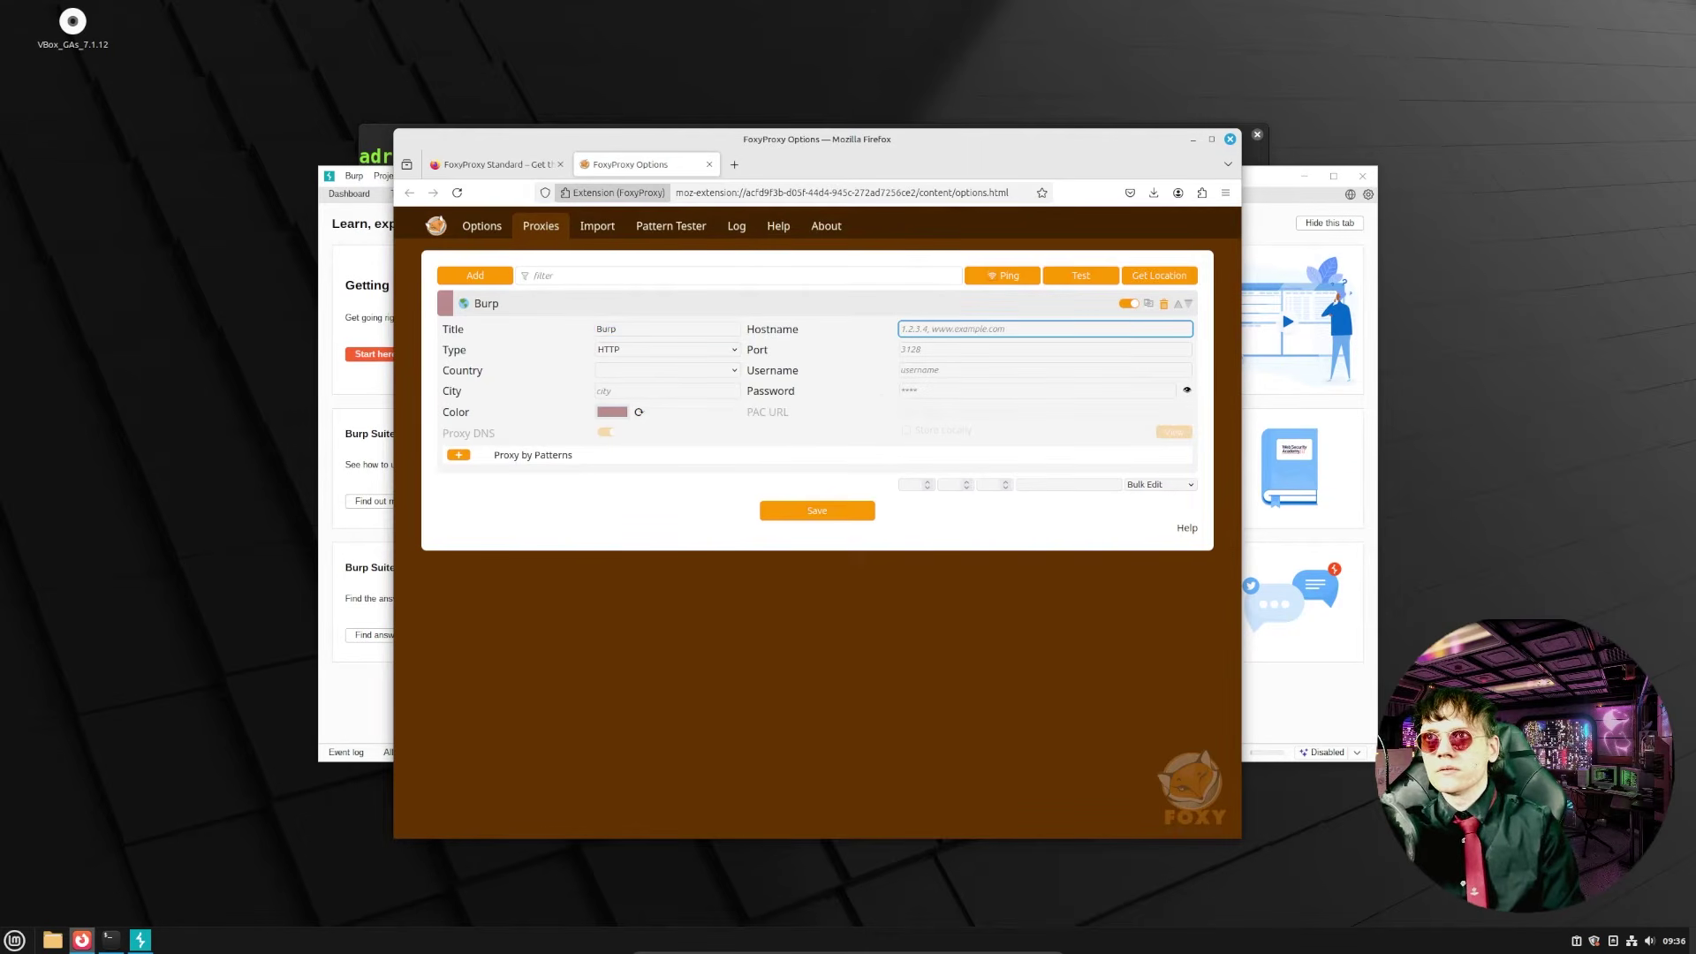
pyautogui.write('127.0.0.1')
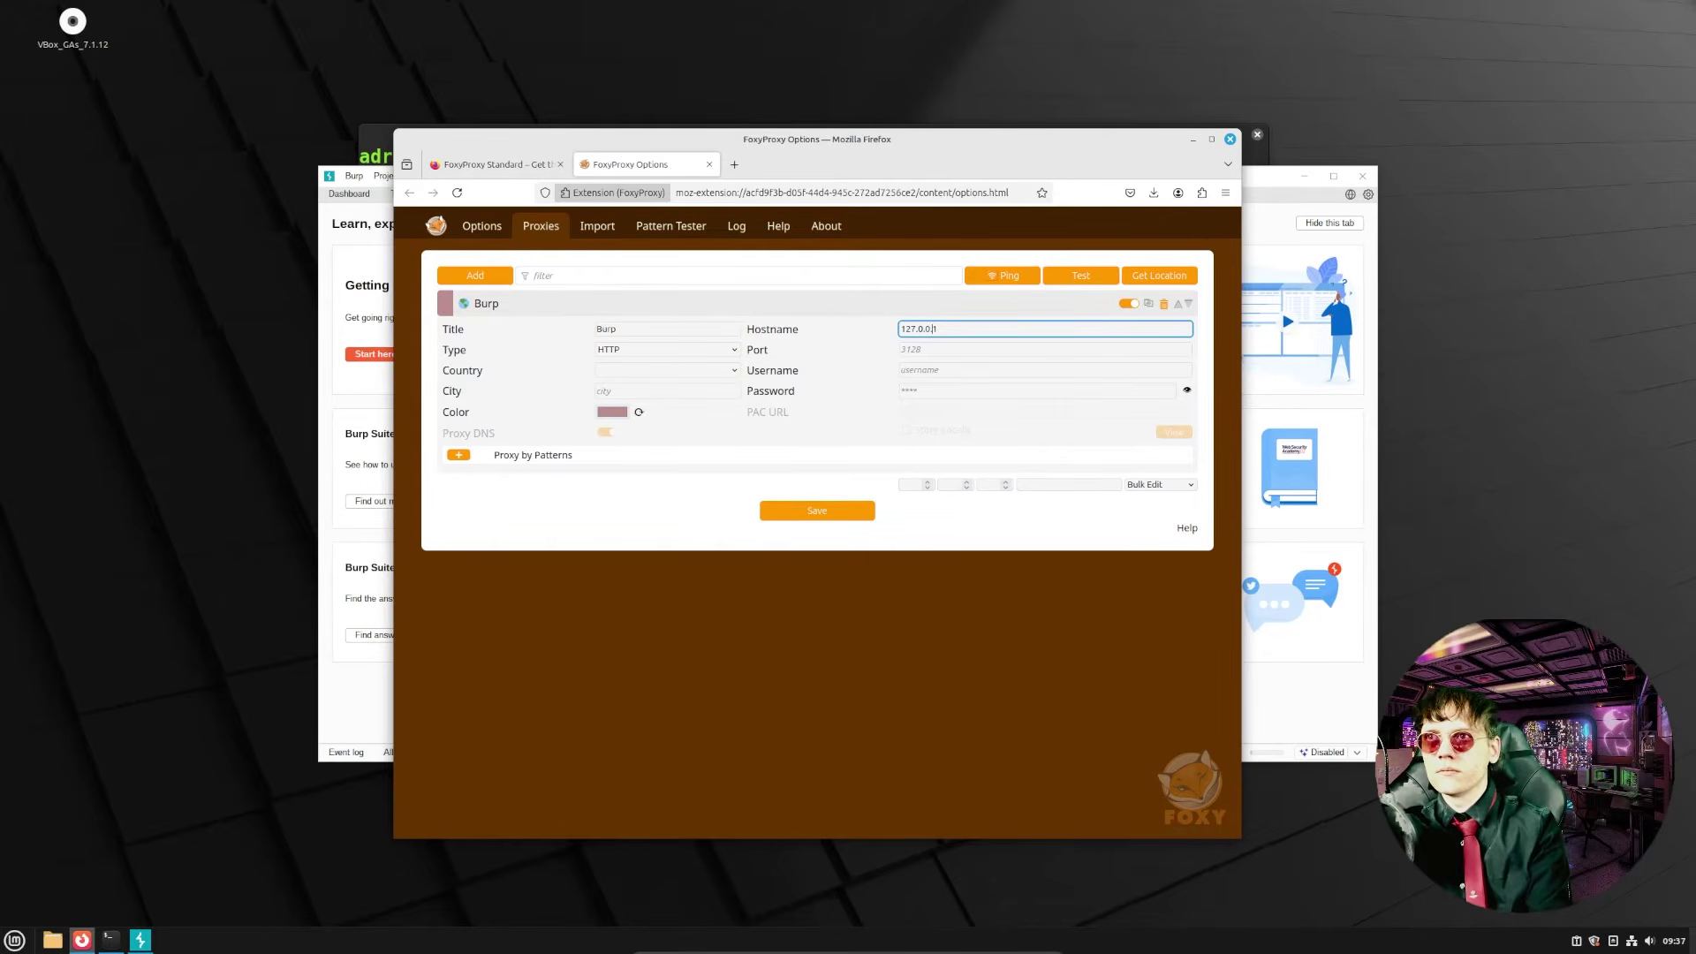
pyautogui.hotkey('ctrl', '+')
pyautogui.hotkey('ctrl', '+')
pyautogui.hotkey('ctrl', '+')
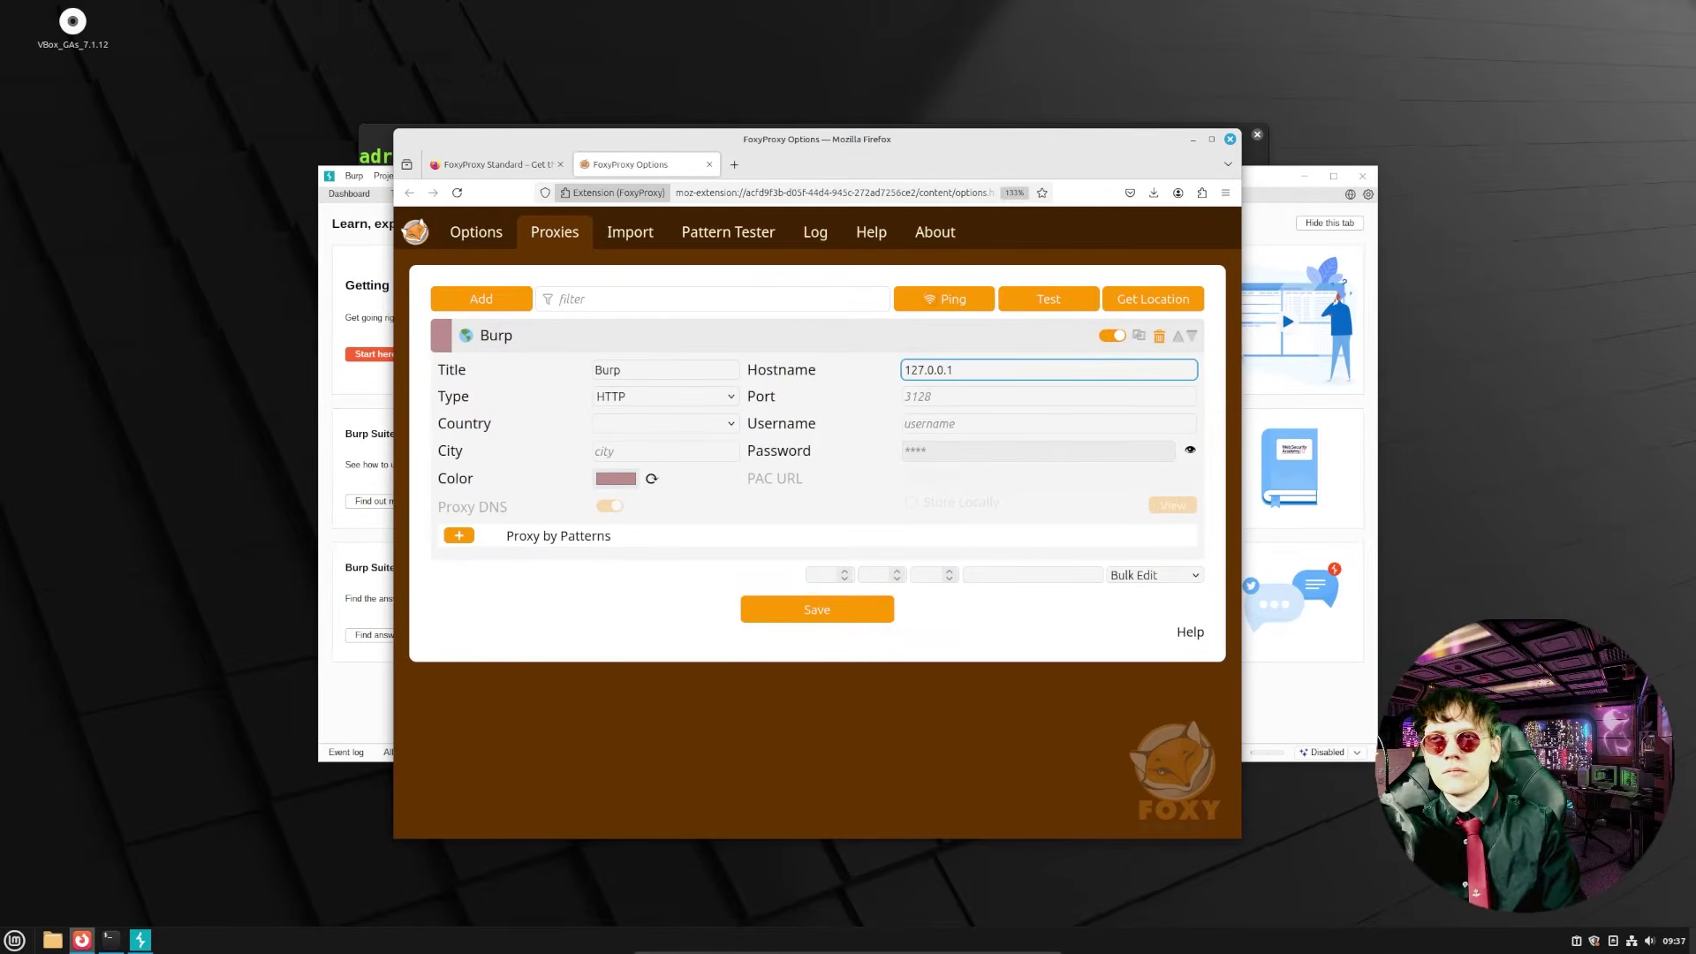
pyautogui.press('Tab')
pyautogui.press('Tab')
pyautogui.write('8080')
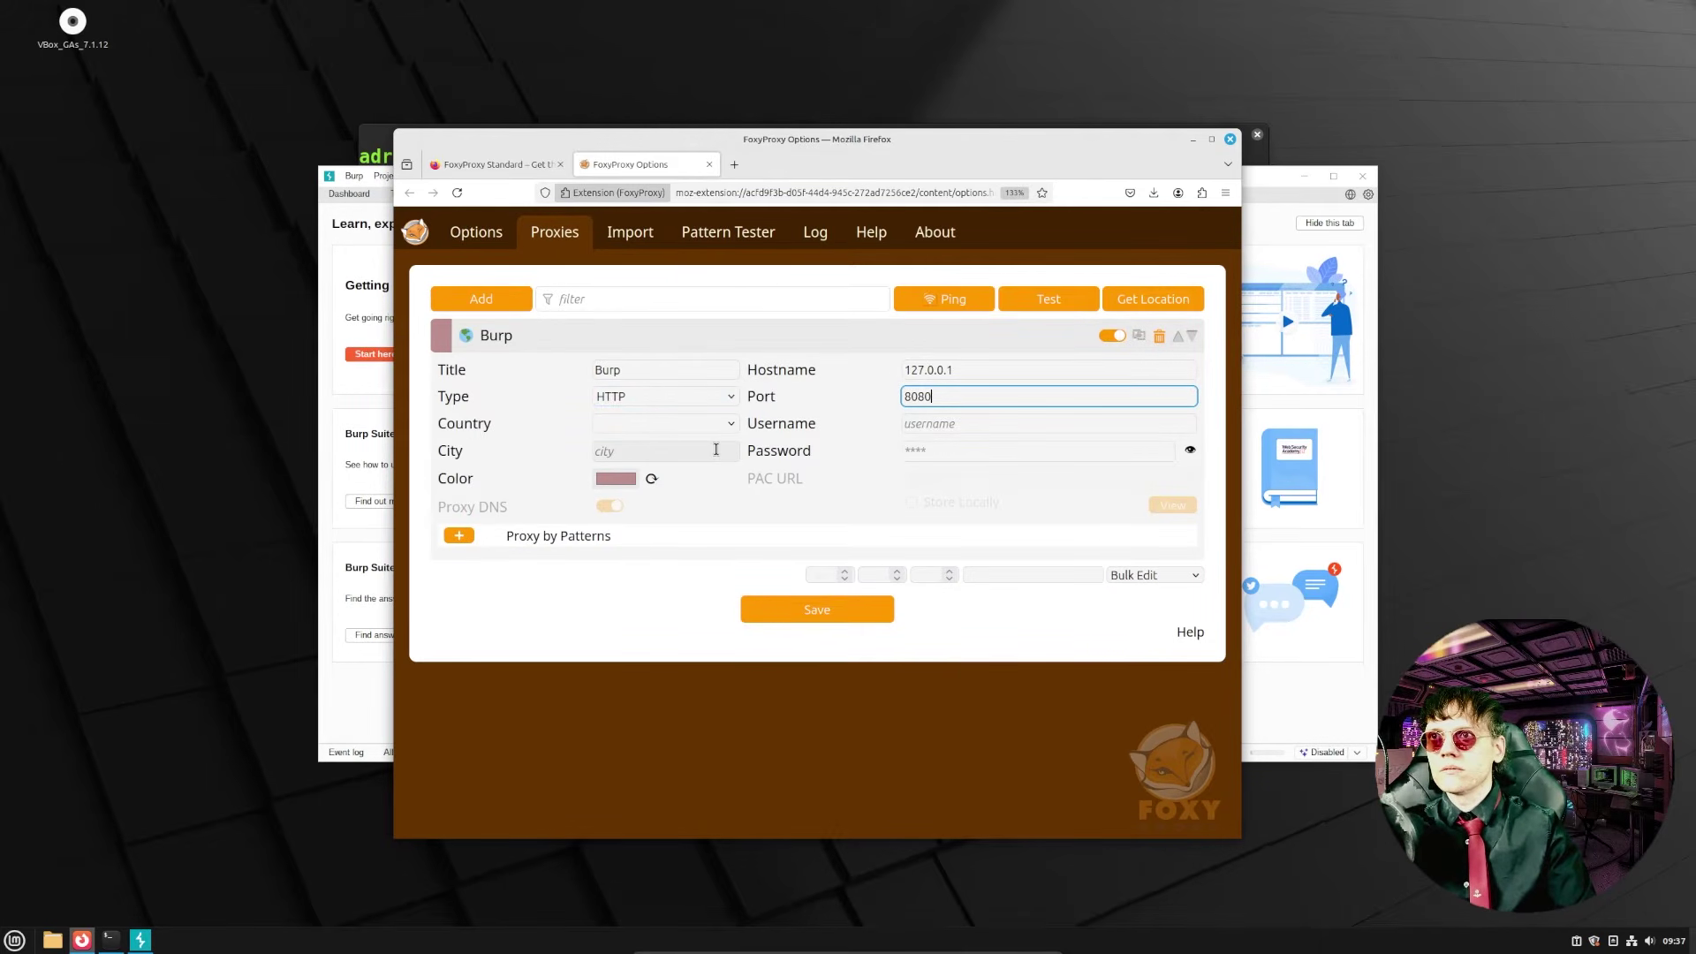
# - Give the Burp proxy the orange colour, save it, and check it appears in the FoxyProxy menu
pyautogui.click(616, 479)
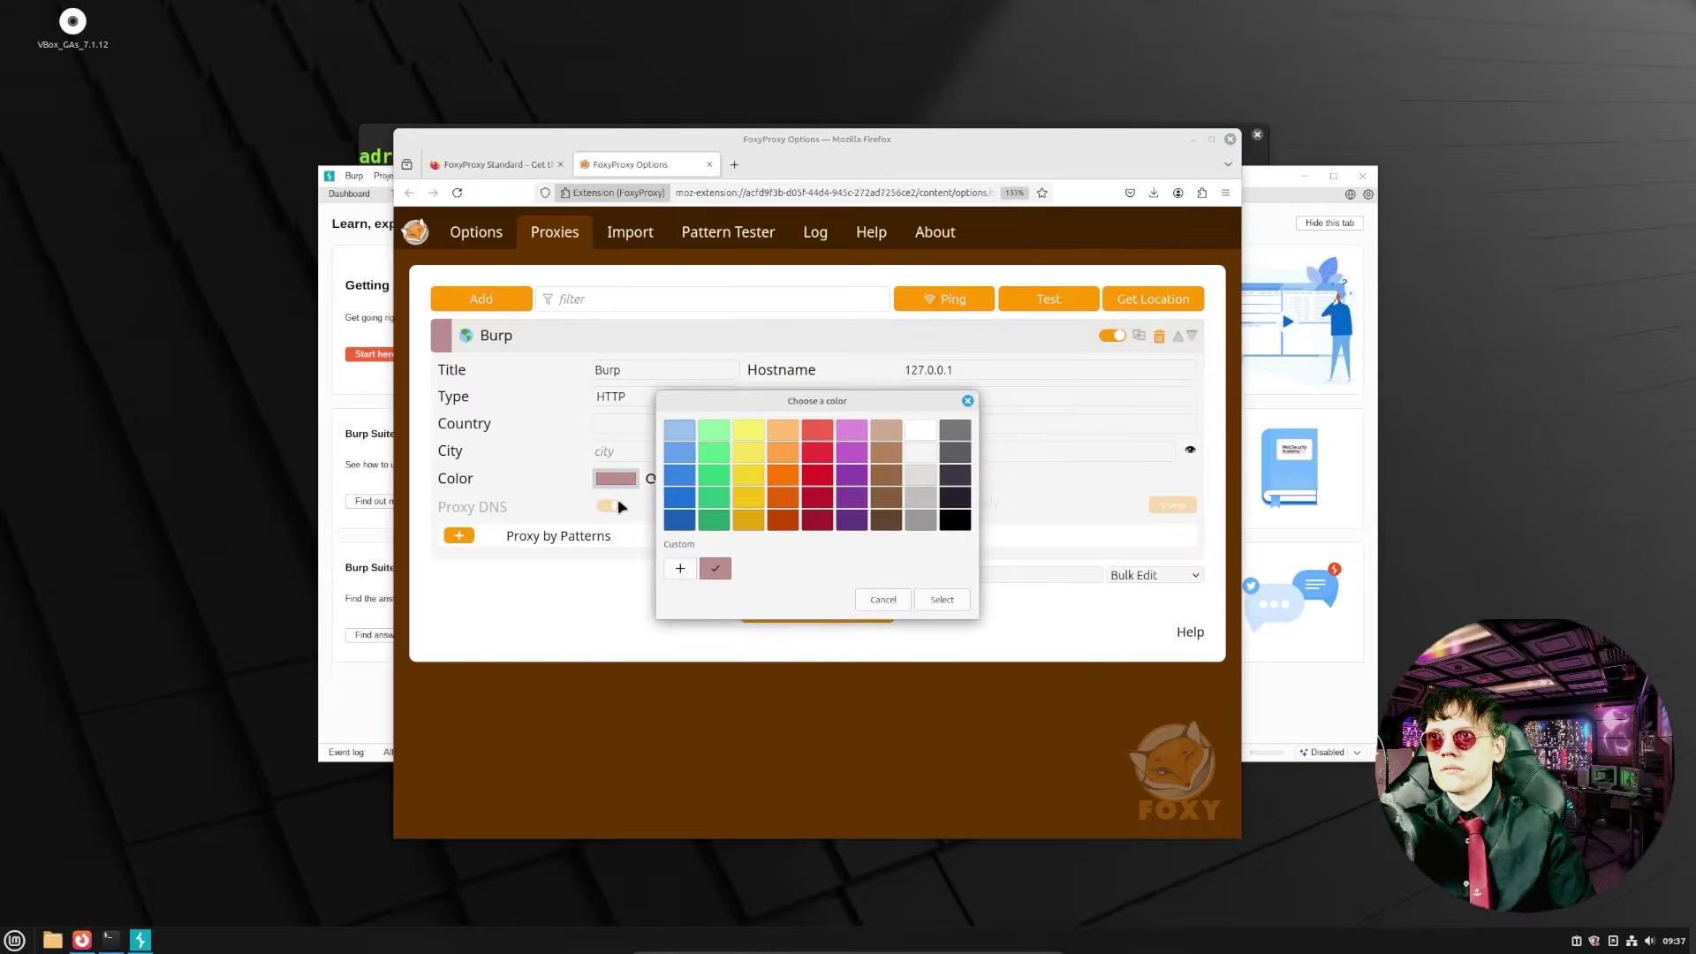
pyautogui.click(781, 455)
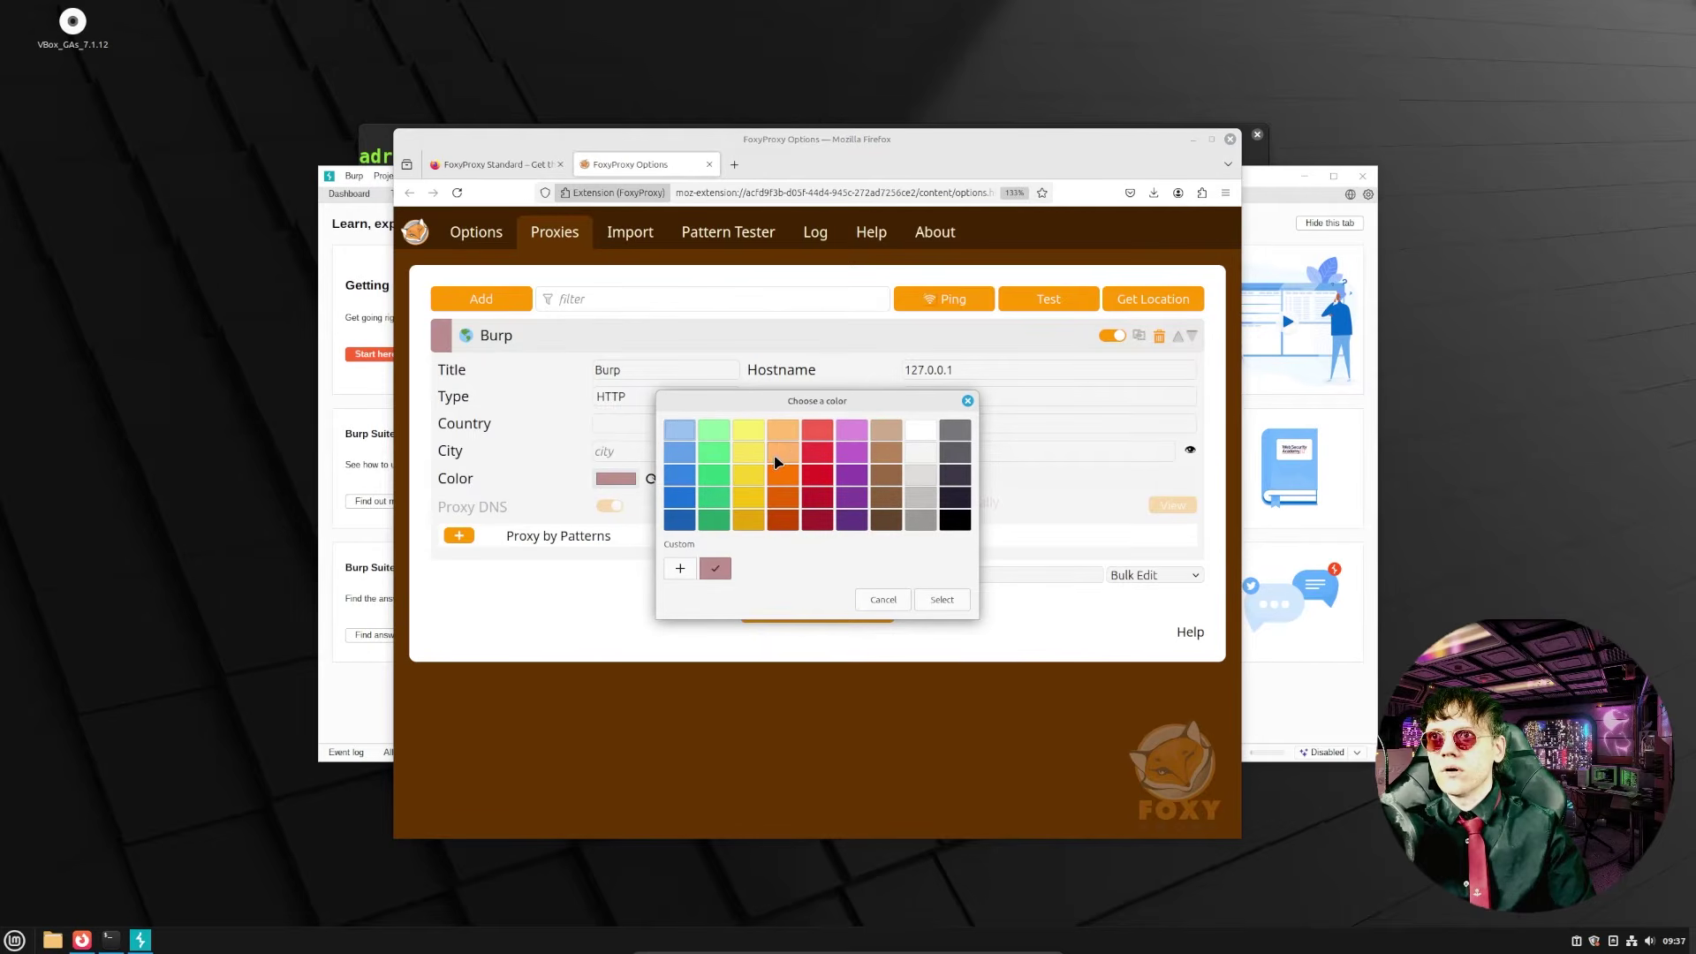
pyautogui.click(944, 599)
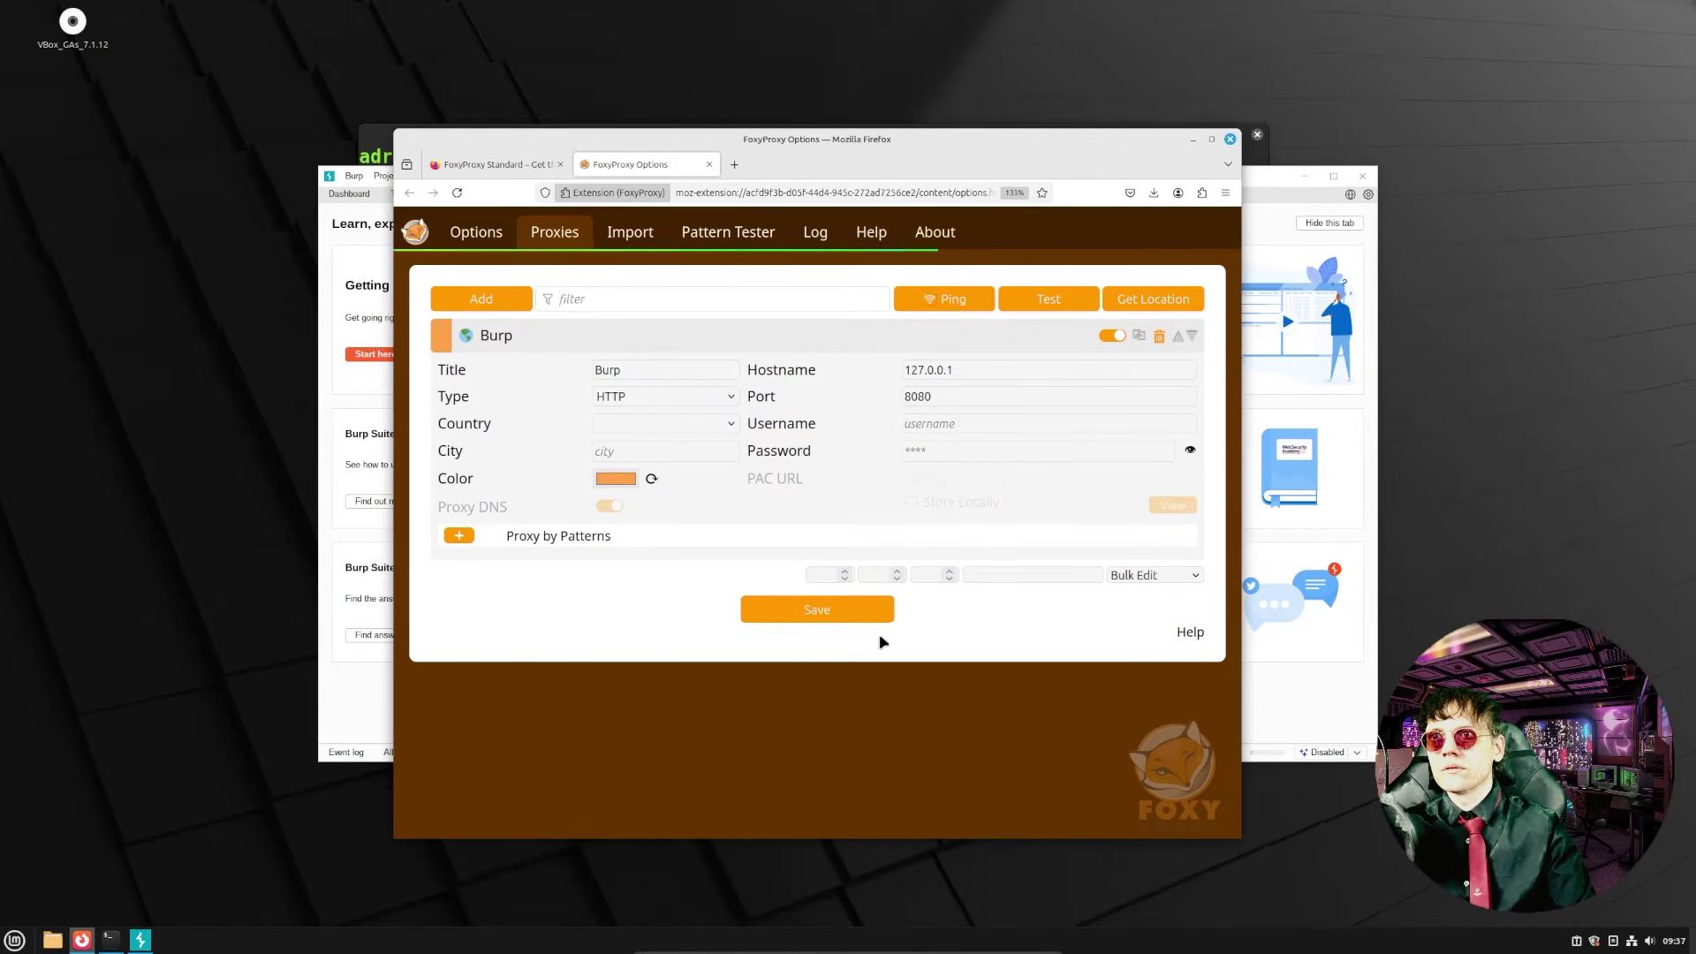
pyautogui.click(1201, 192)
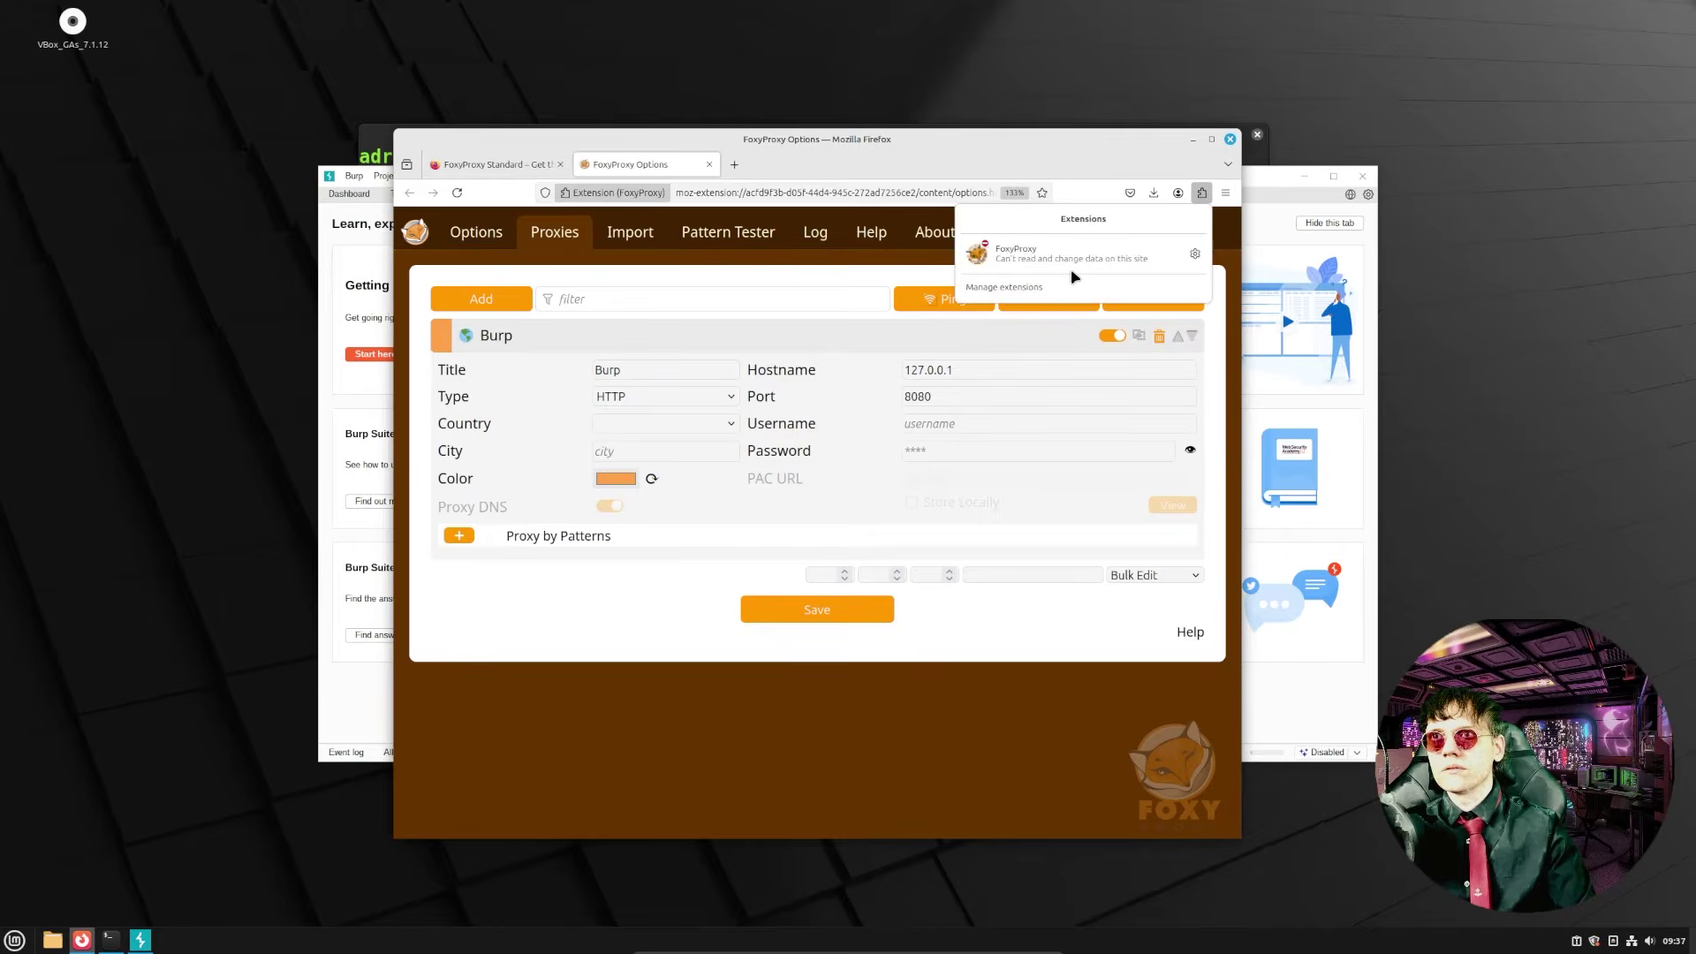
pyautogui.click(1051, 255)
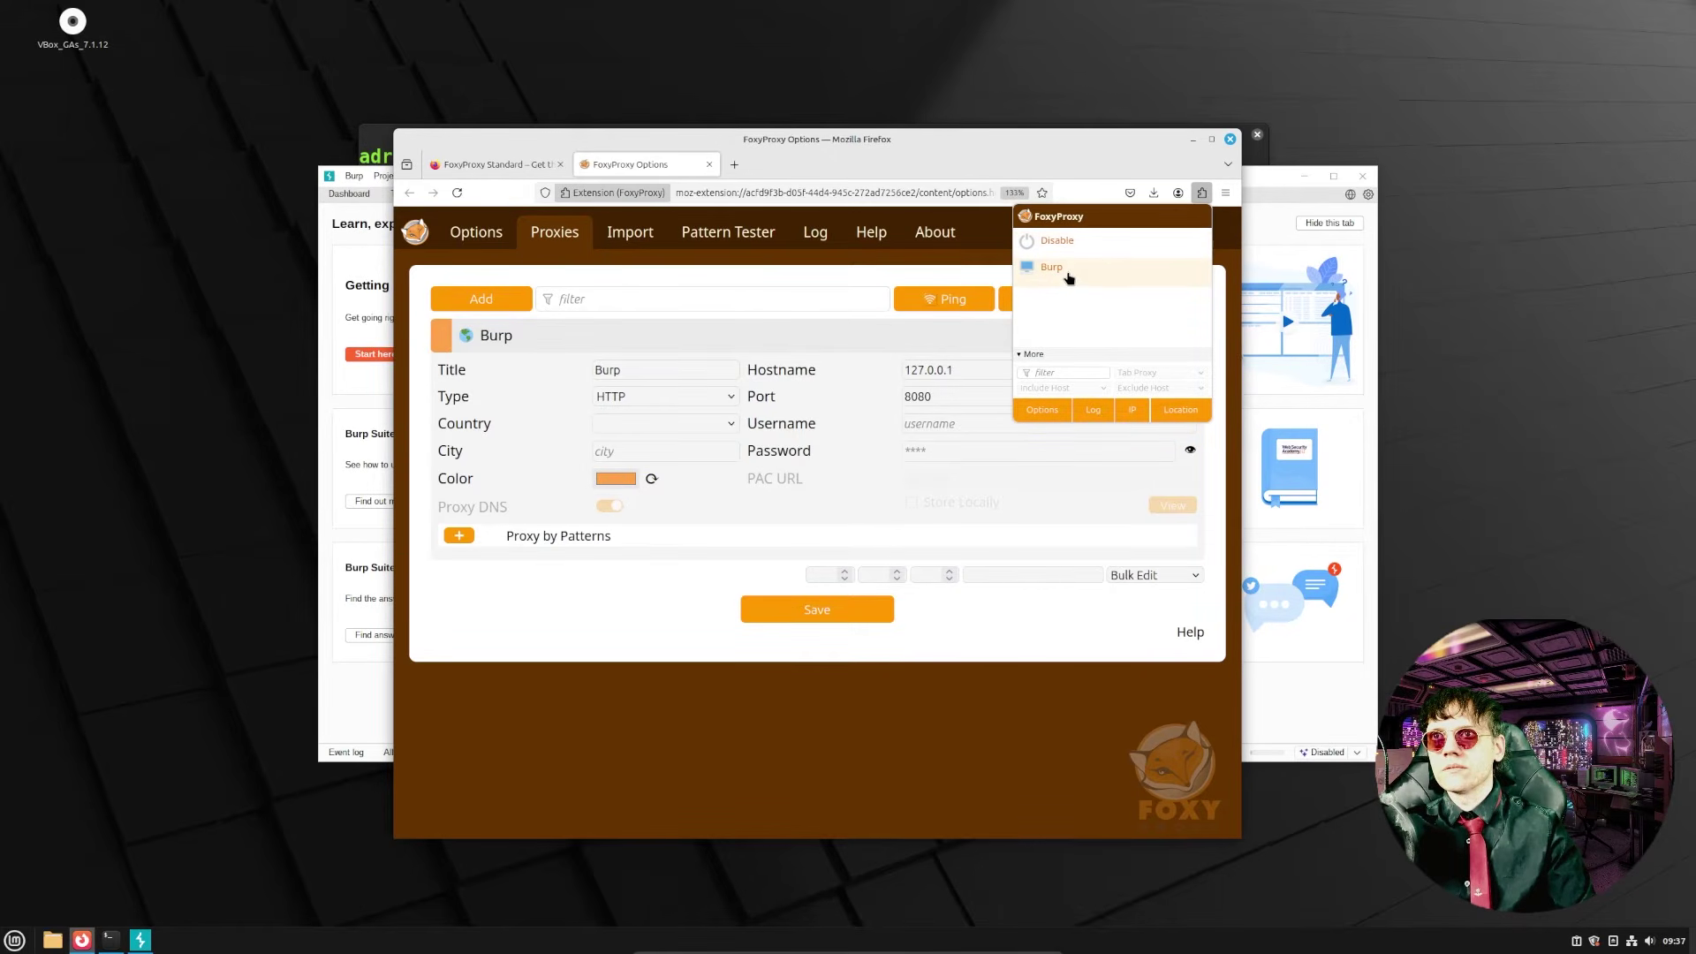
pyautogui.click(866, 619)
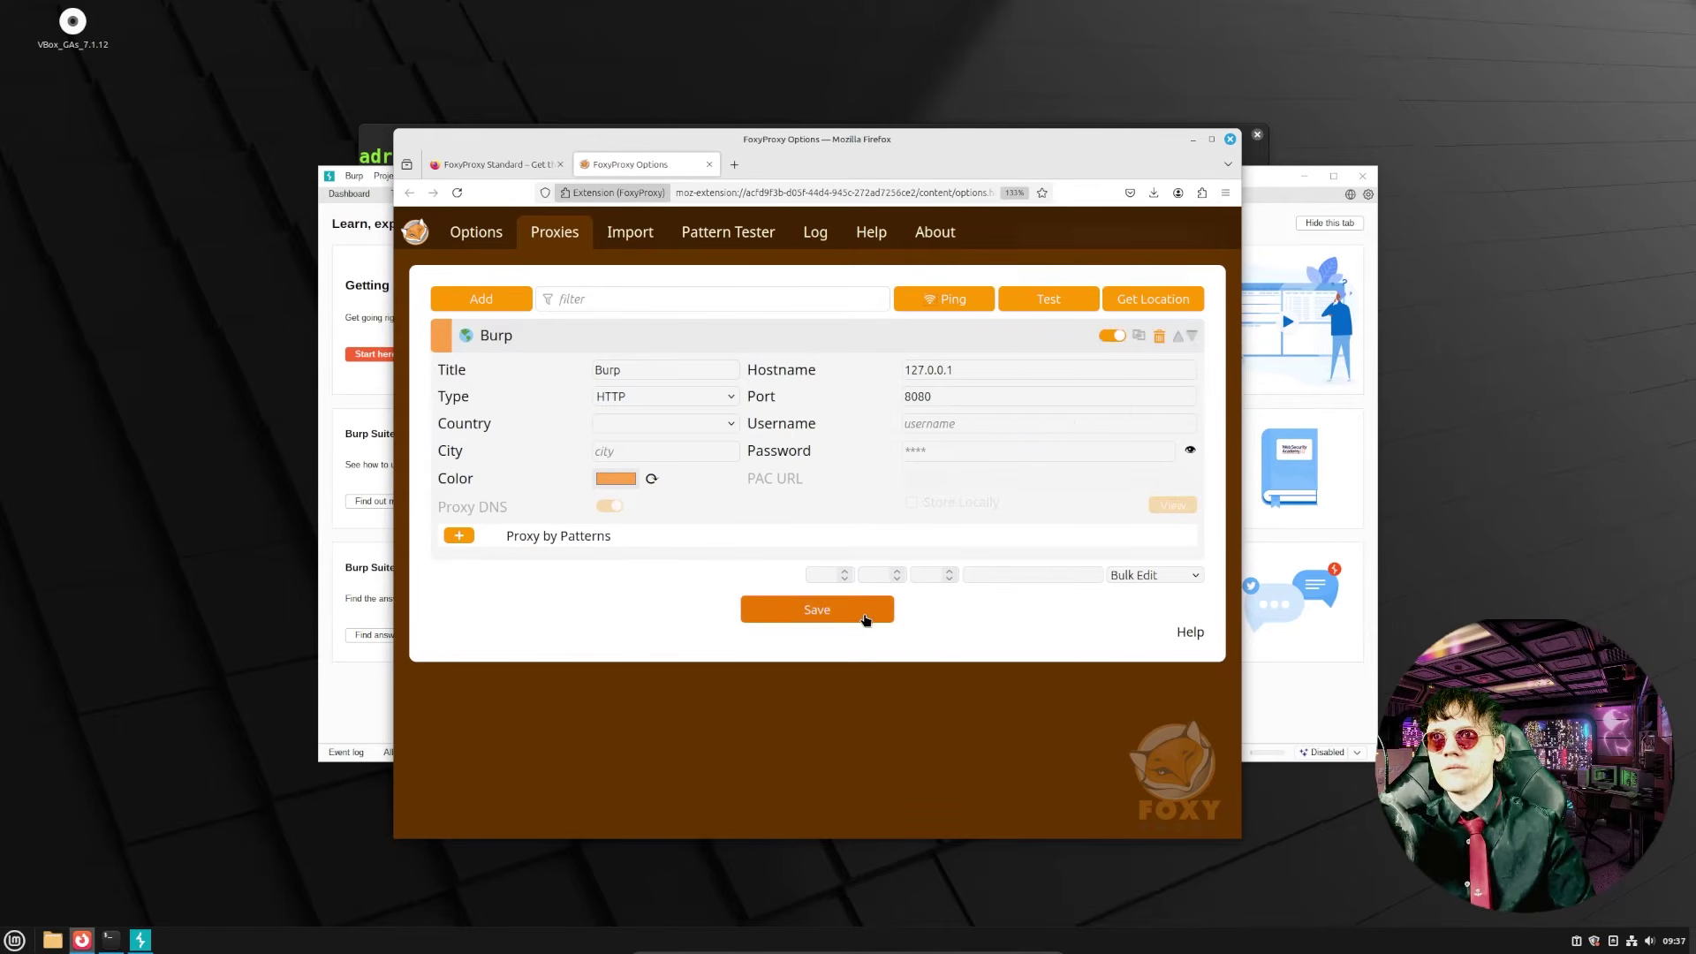
pyautogui.click(866, 619)
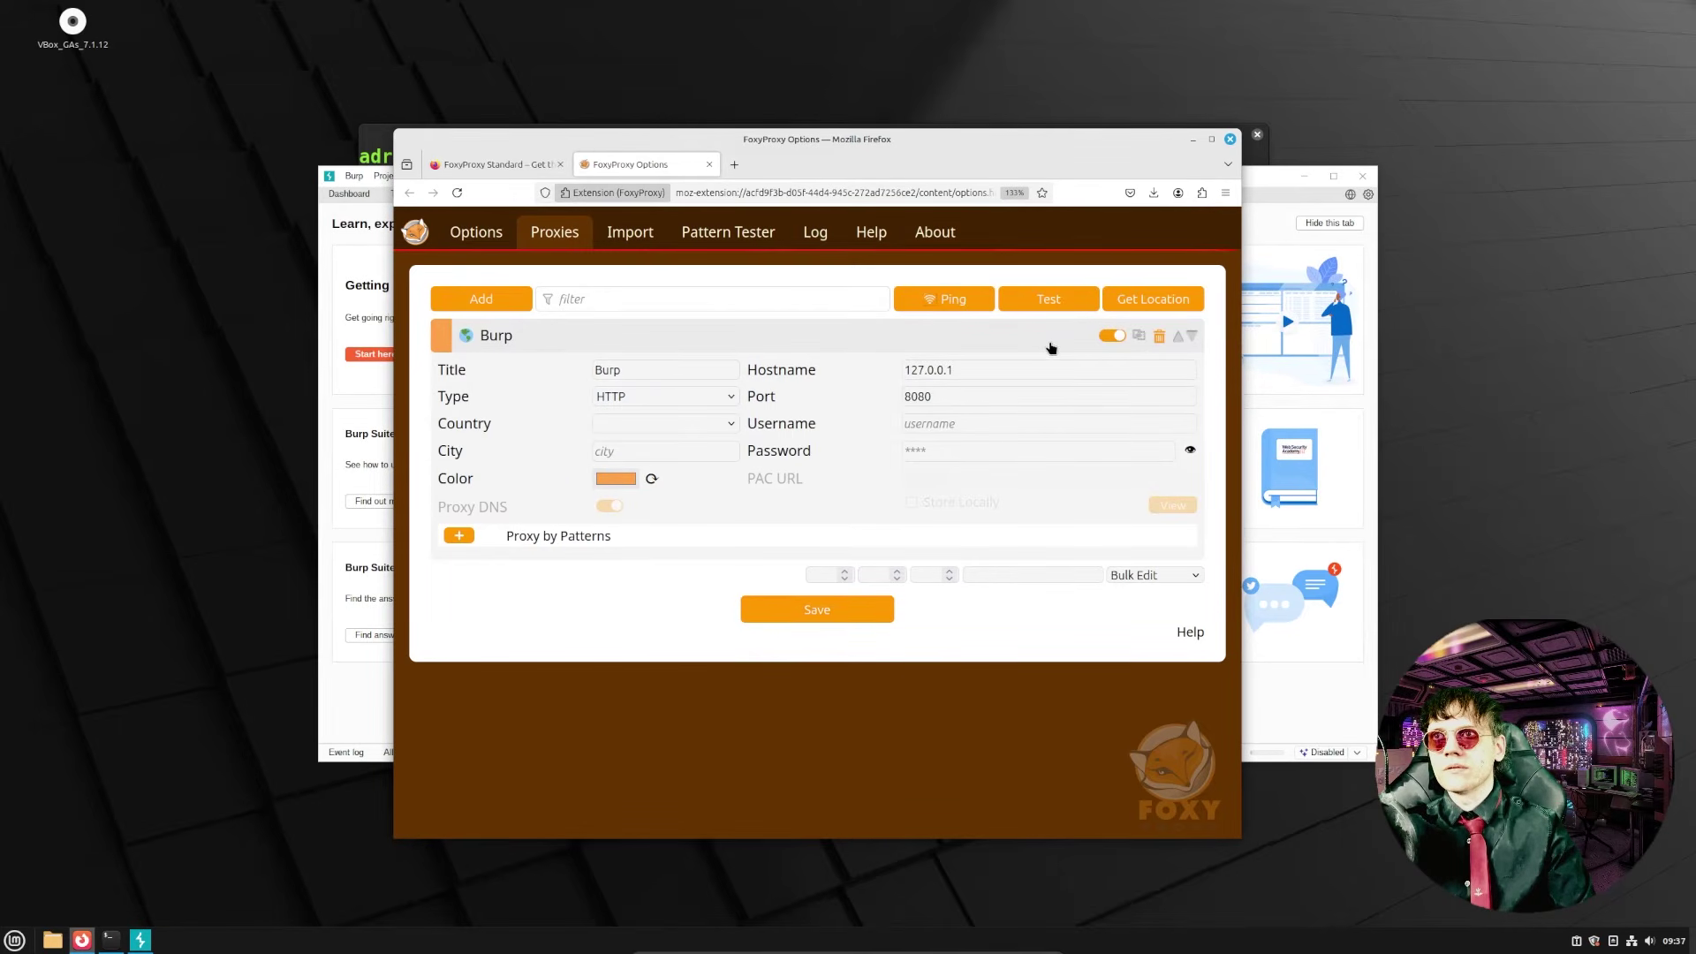
pyautogui.click(1202, 193)
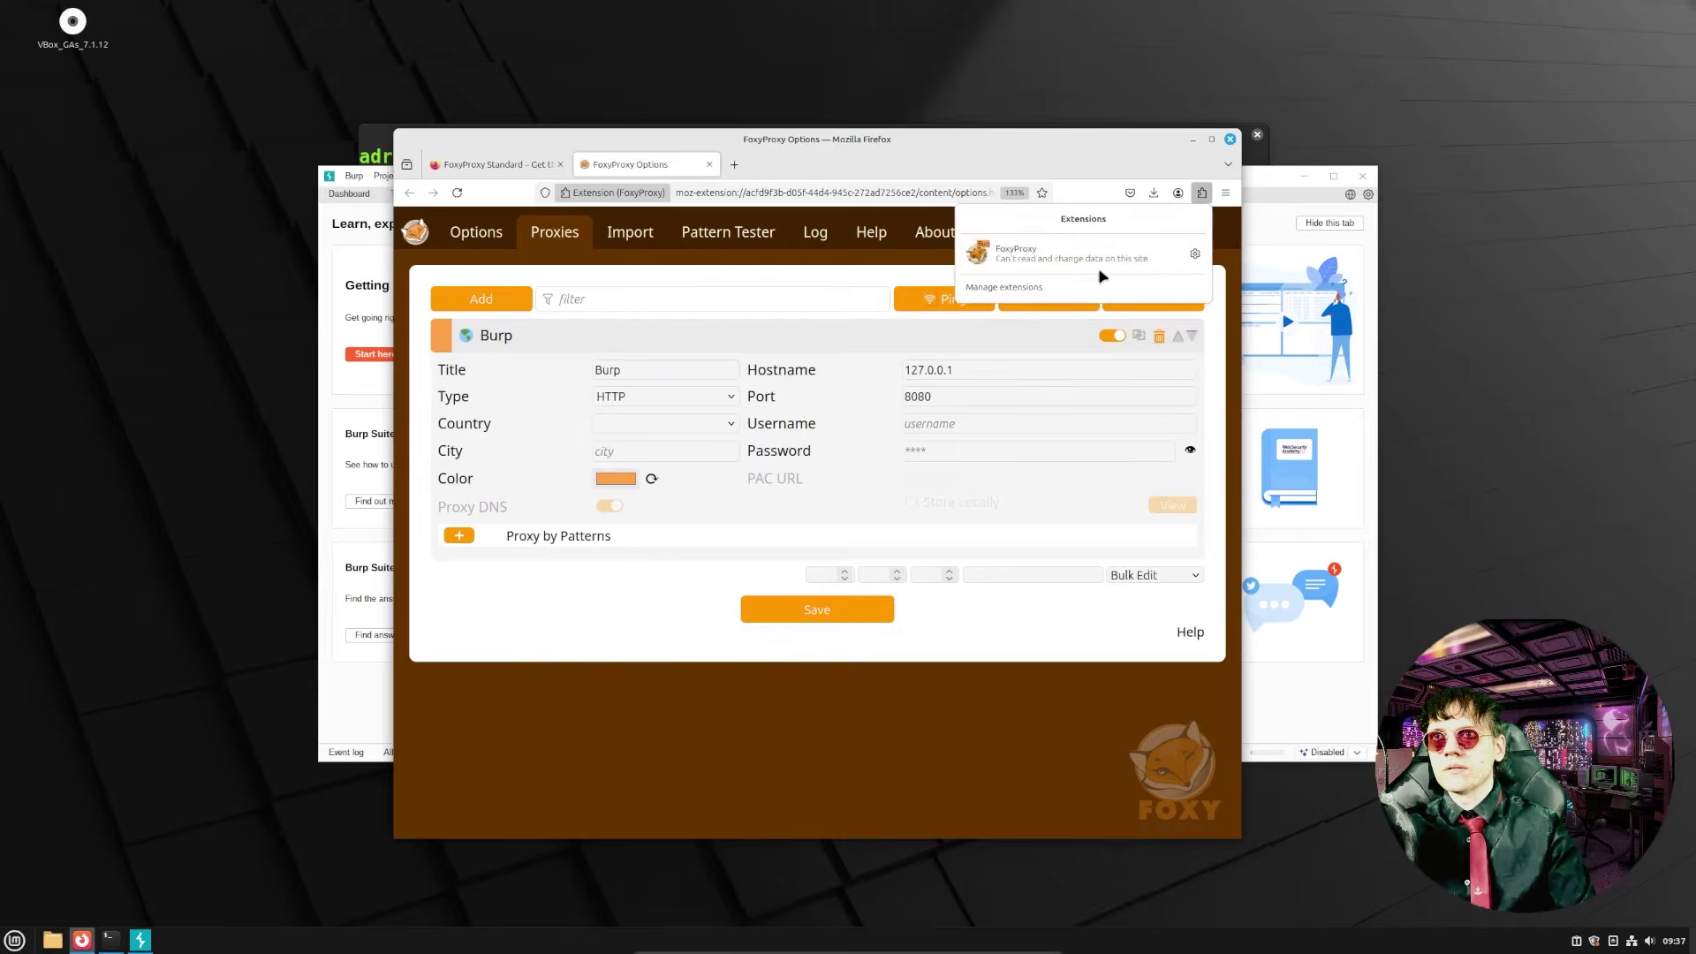
pyautogui.click(1095, 258)
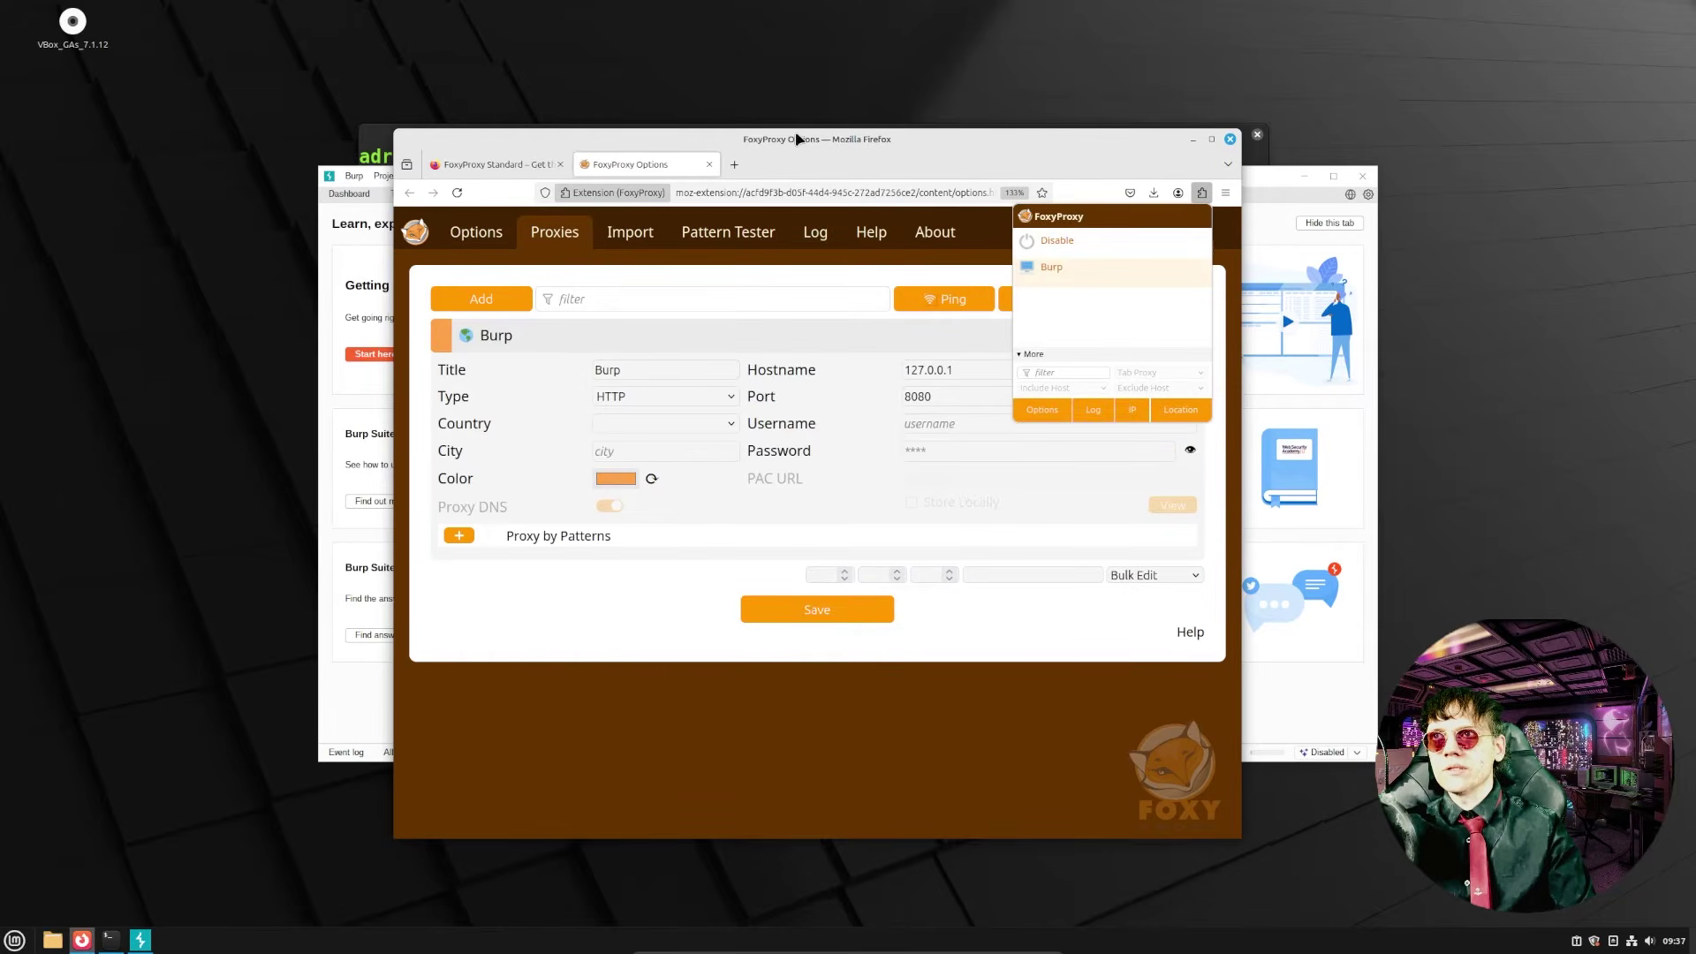
pyautogui.moveTo(798, 139); pyautogui.dragTo(1132, 139)
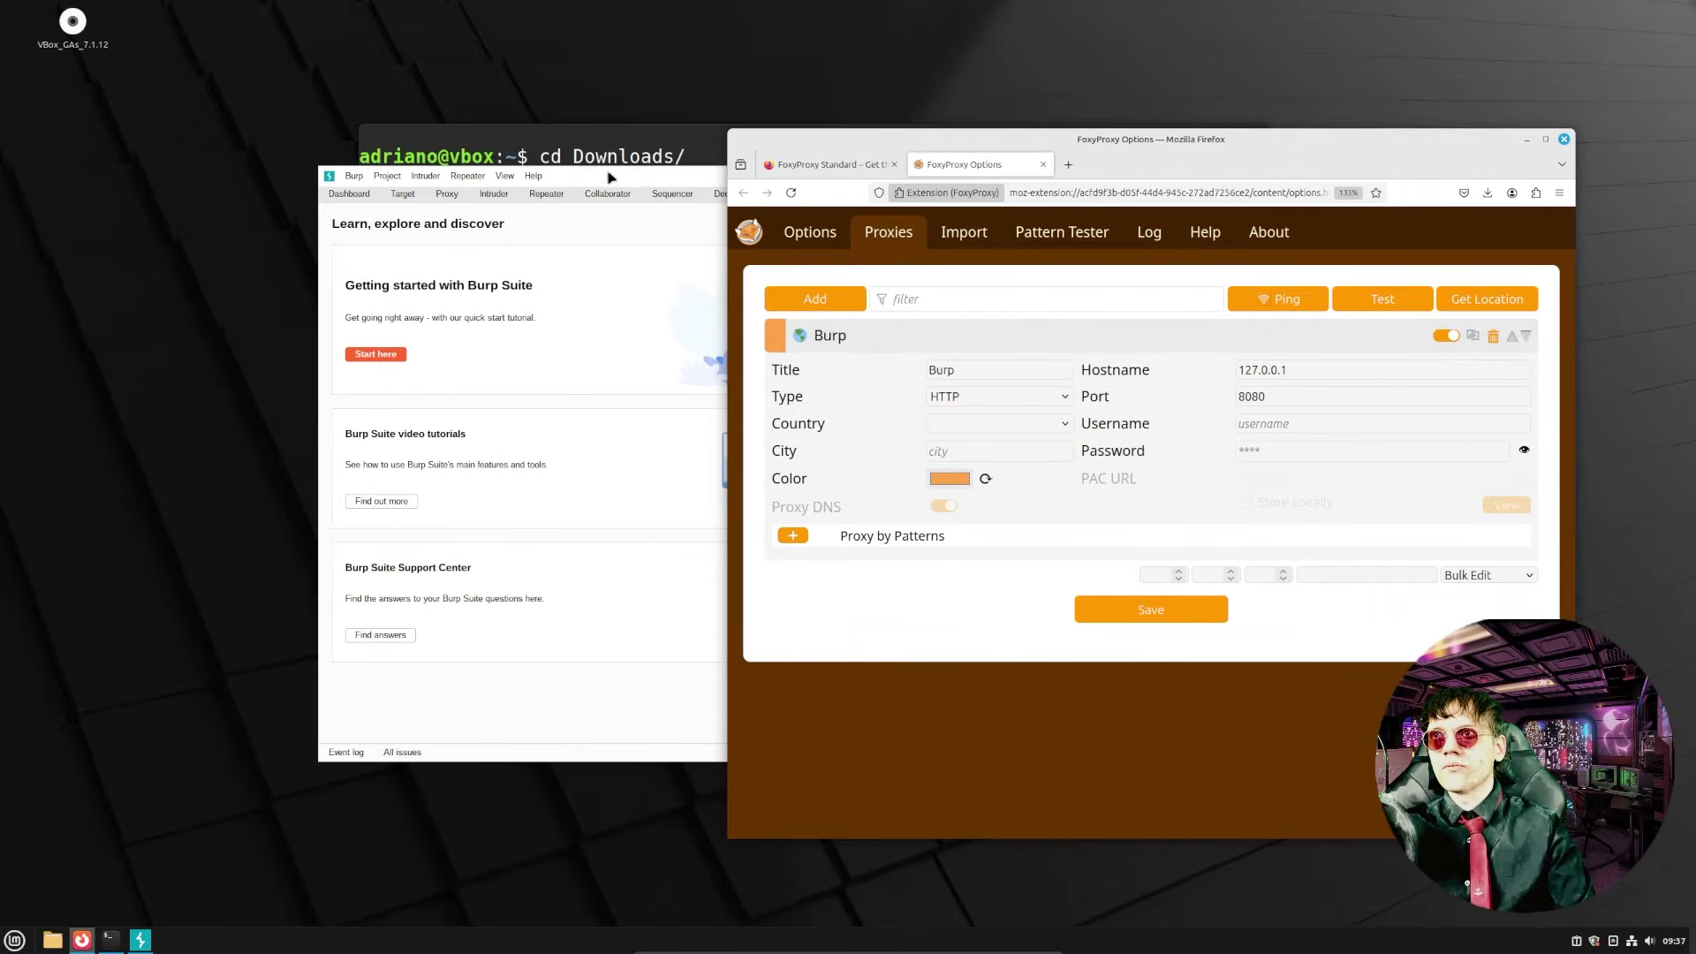
# - Place Burp's Proxy Intercept view on the left half and Firefox on the right
pyautogui.click(611, 178)
pyautogui.moveTo(651, 174); pyautogui.dragTo(556, 203)
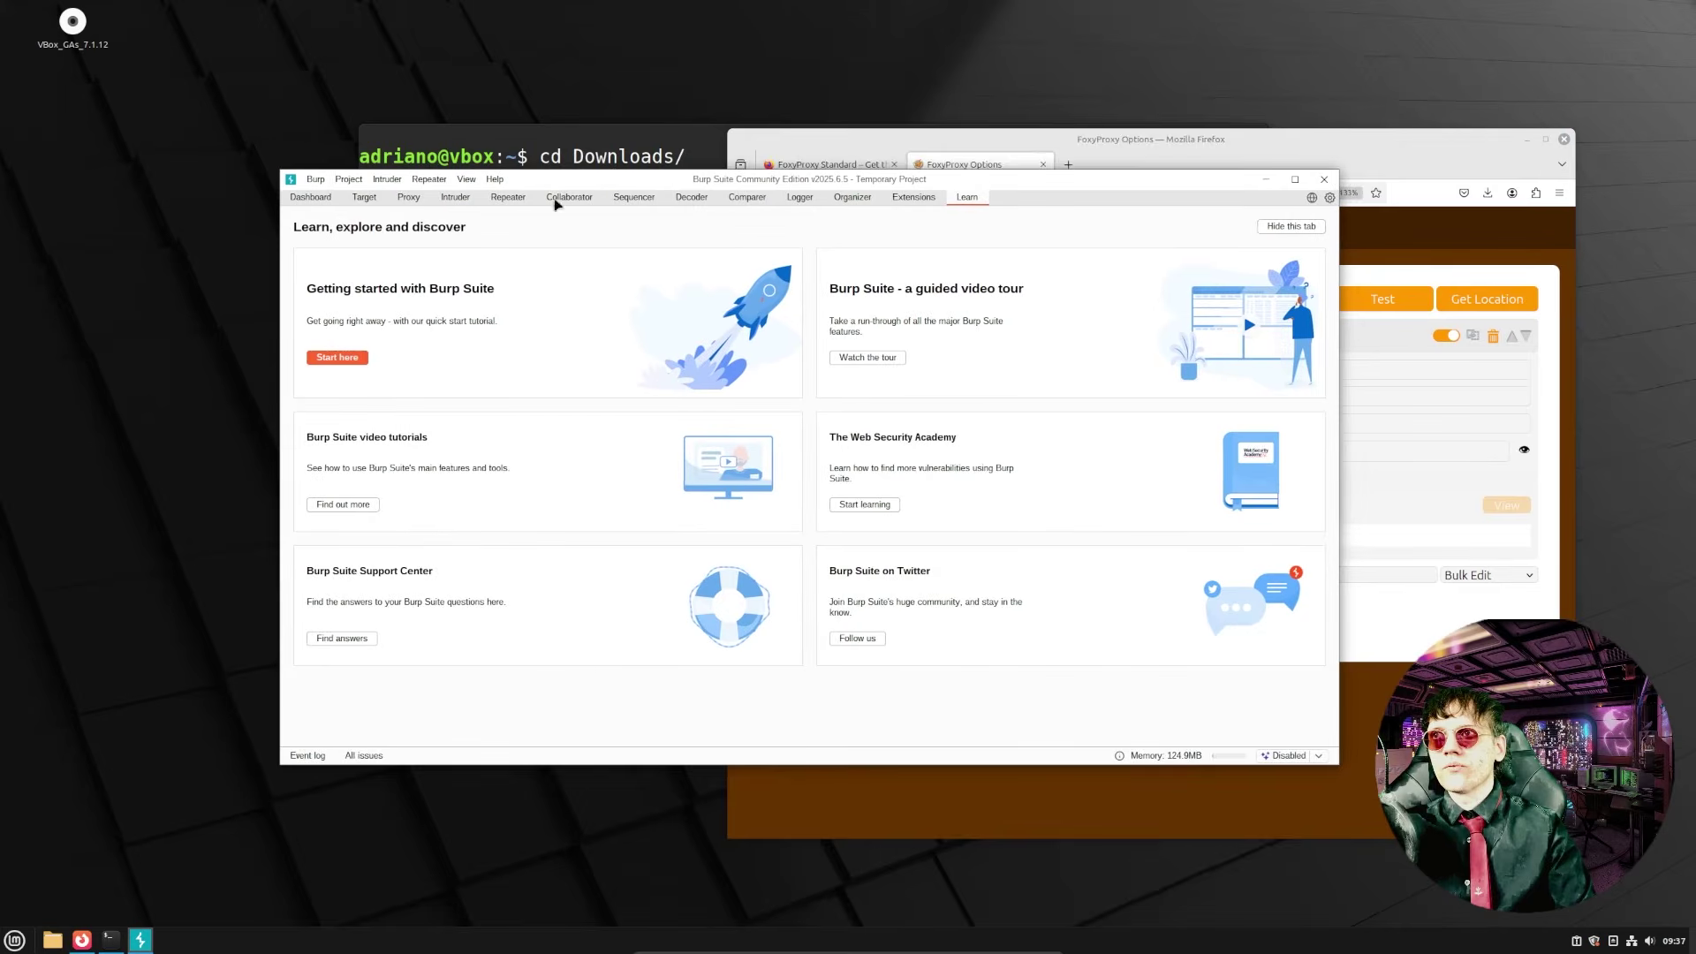
pyautogui.click(408, 197)
pyautogui.press('super+Left')
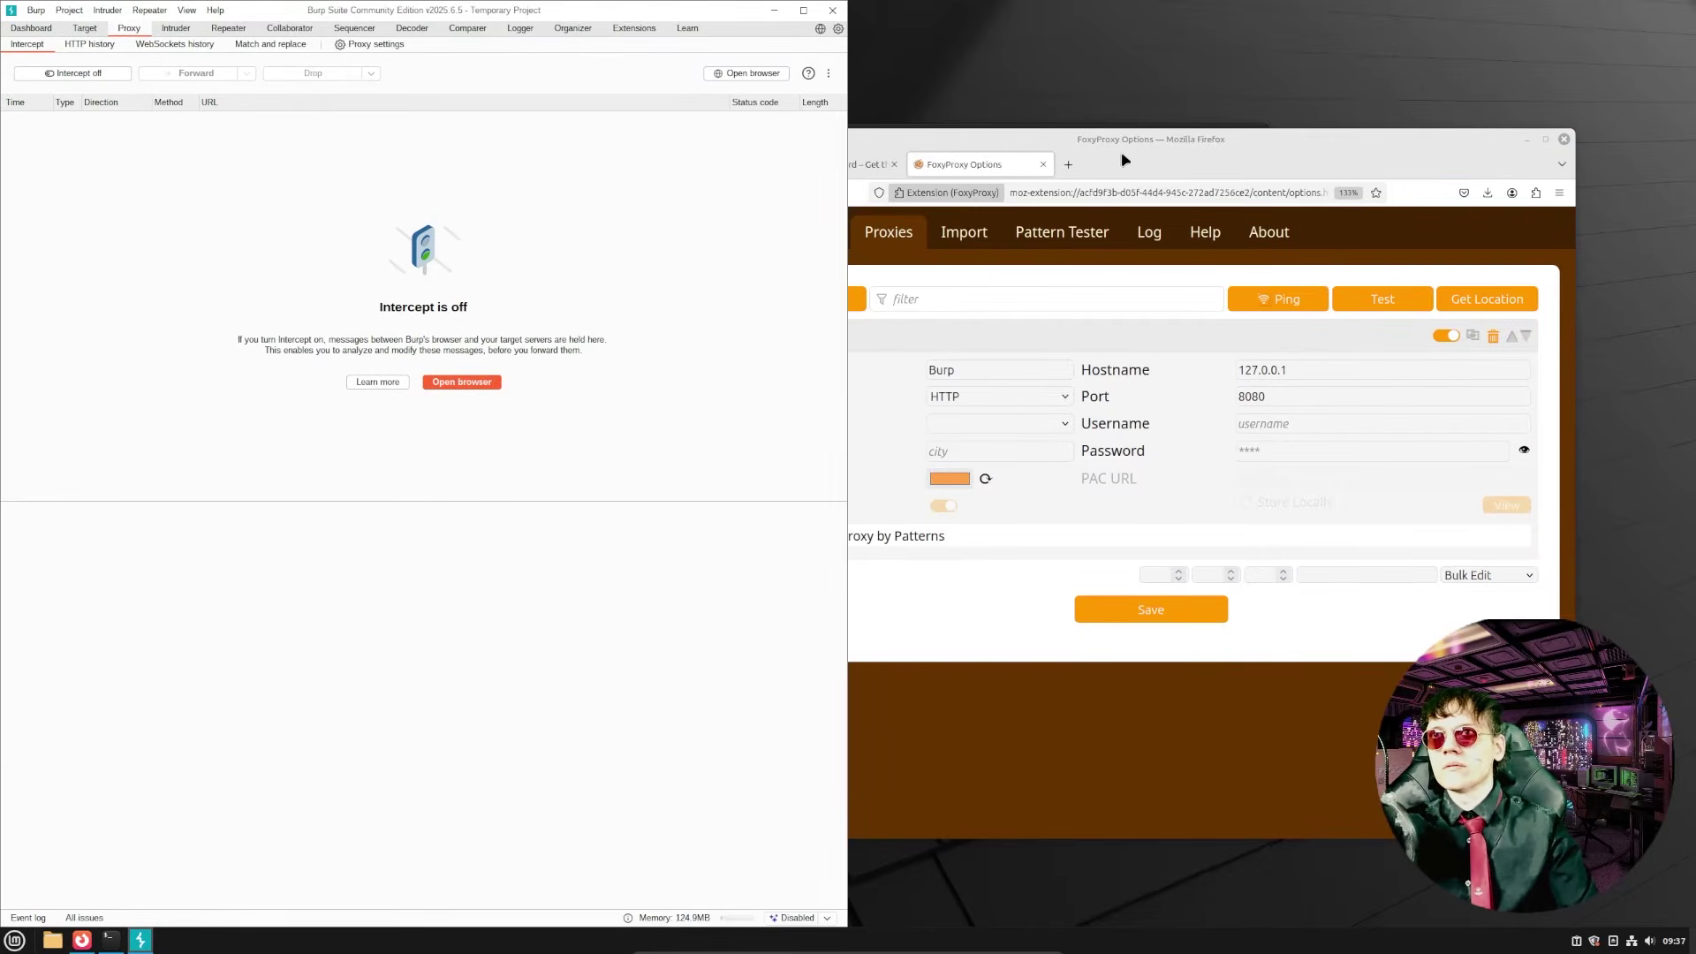
pyautogui.click(1129, 139)
pyautogui.press('super+Right')
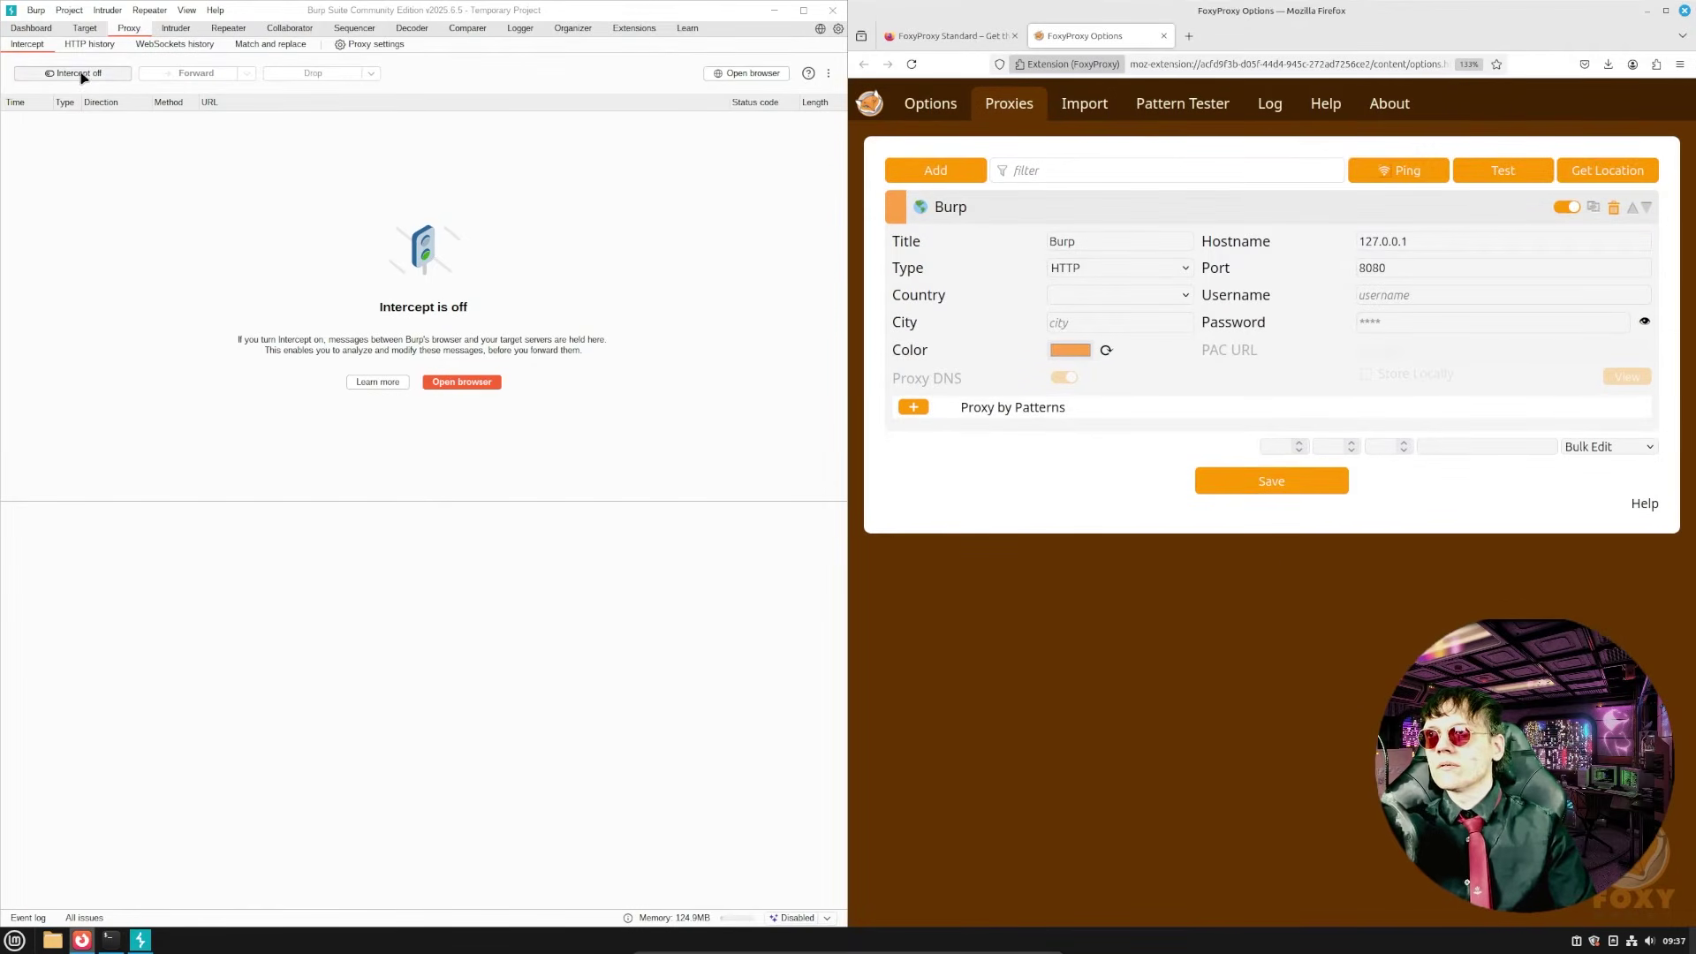
# - Toggle interception on, then switch it off so held requests reach the browser
pyautogui.click(81, 73)
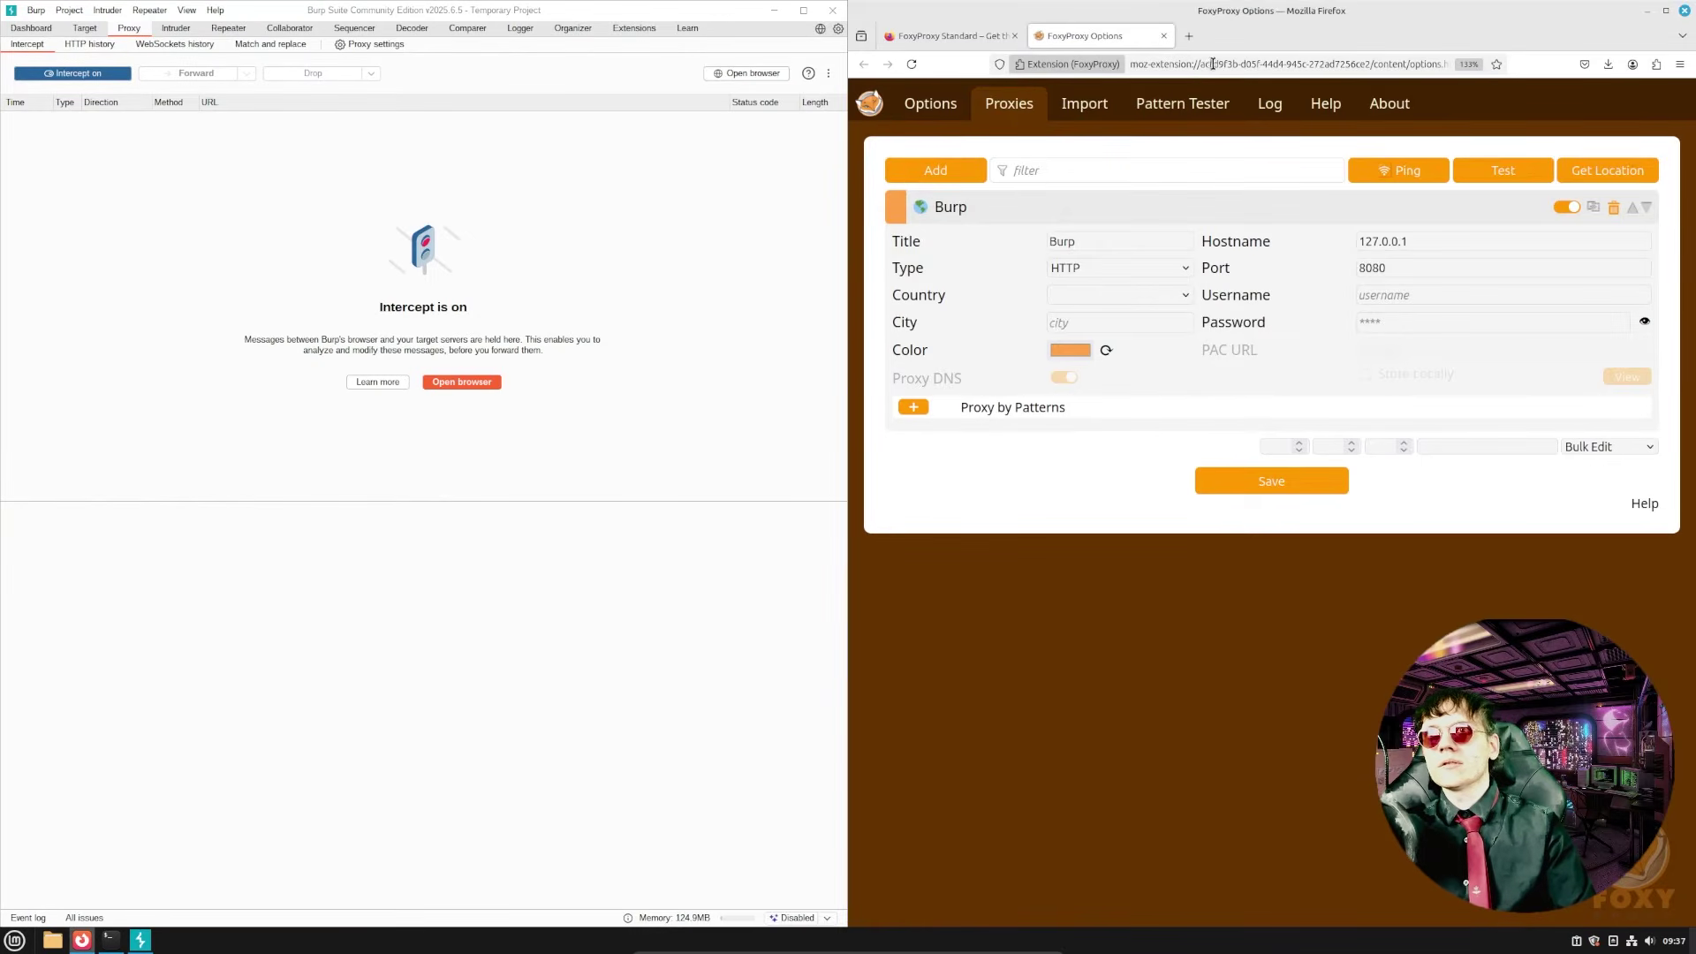
pyautogui.click(1215, 64)
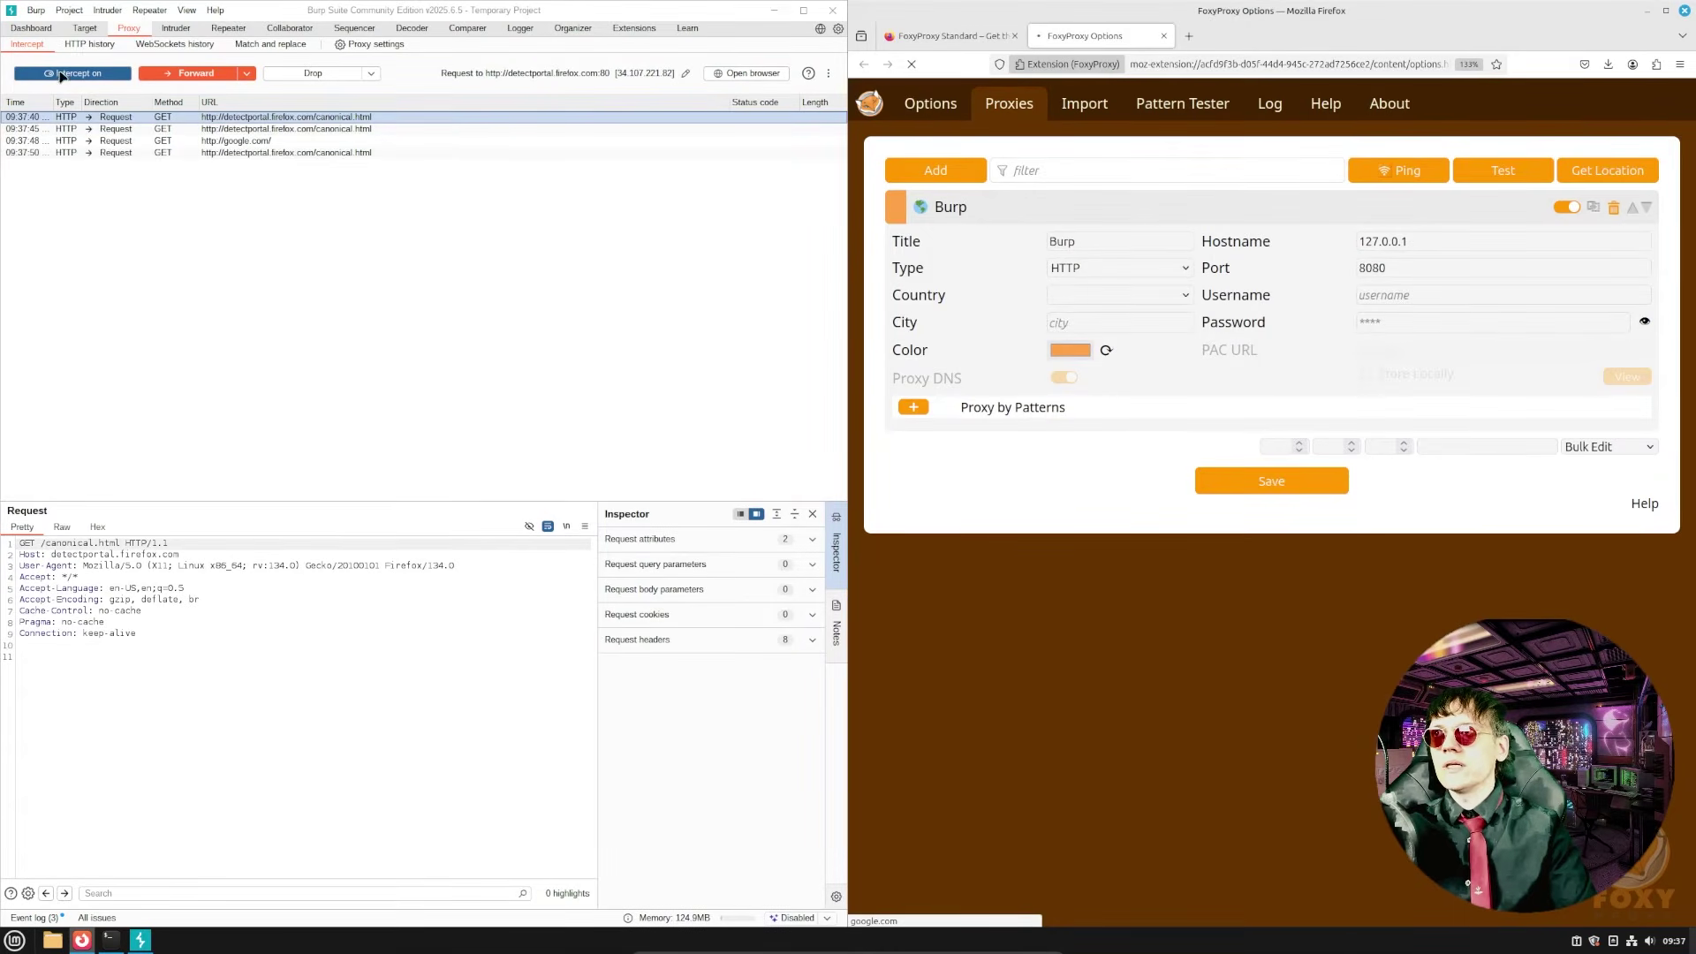
pyautogui.click(78, 86)
pyautogui.click(78, 74)
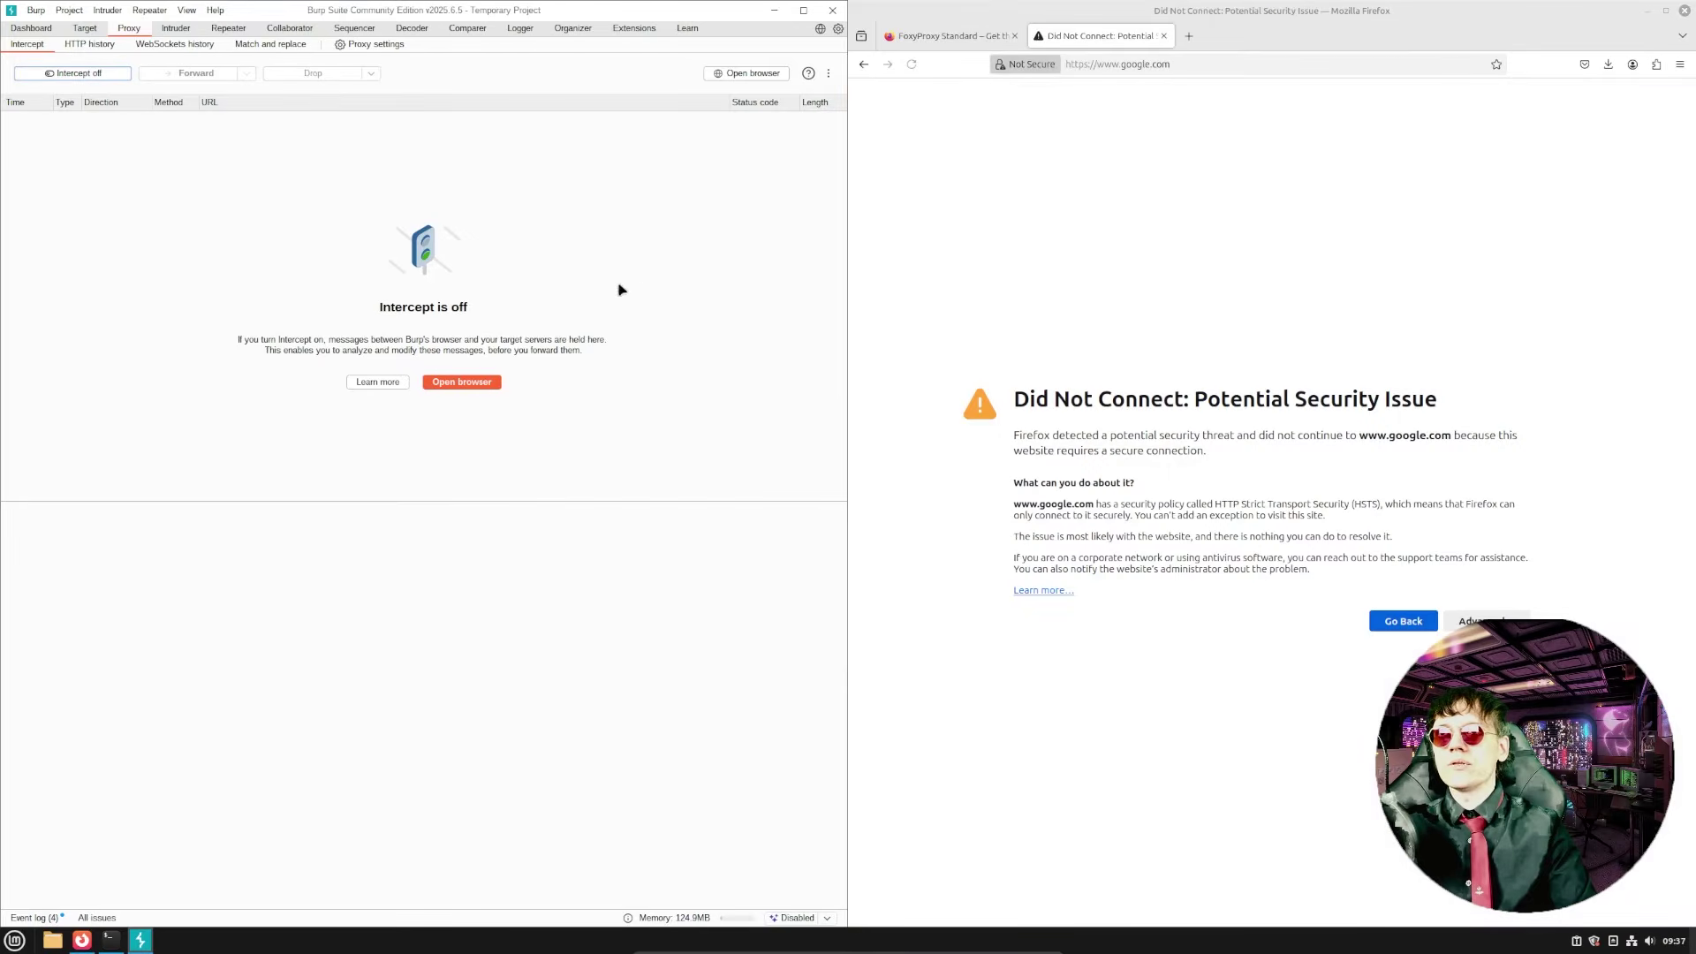
# - Load localhost:8080 in a new tab and download Burp's CA certificate
pyautogui.click(1189, 36)
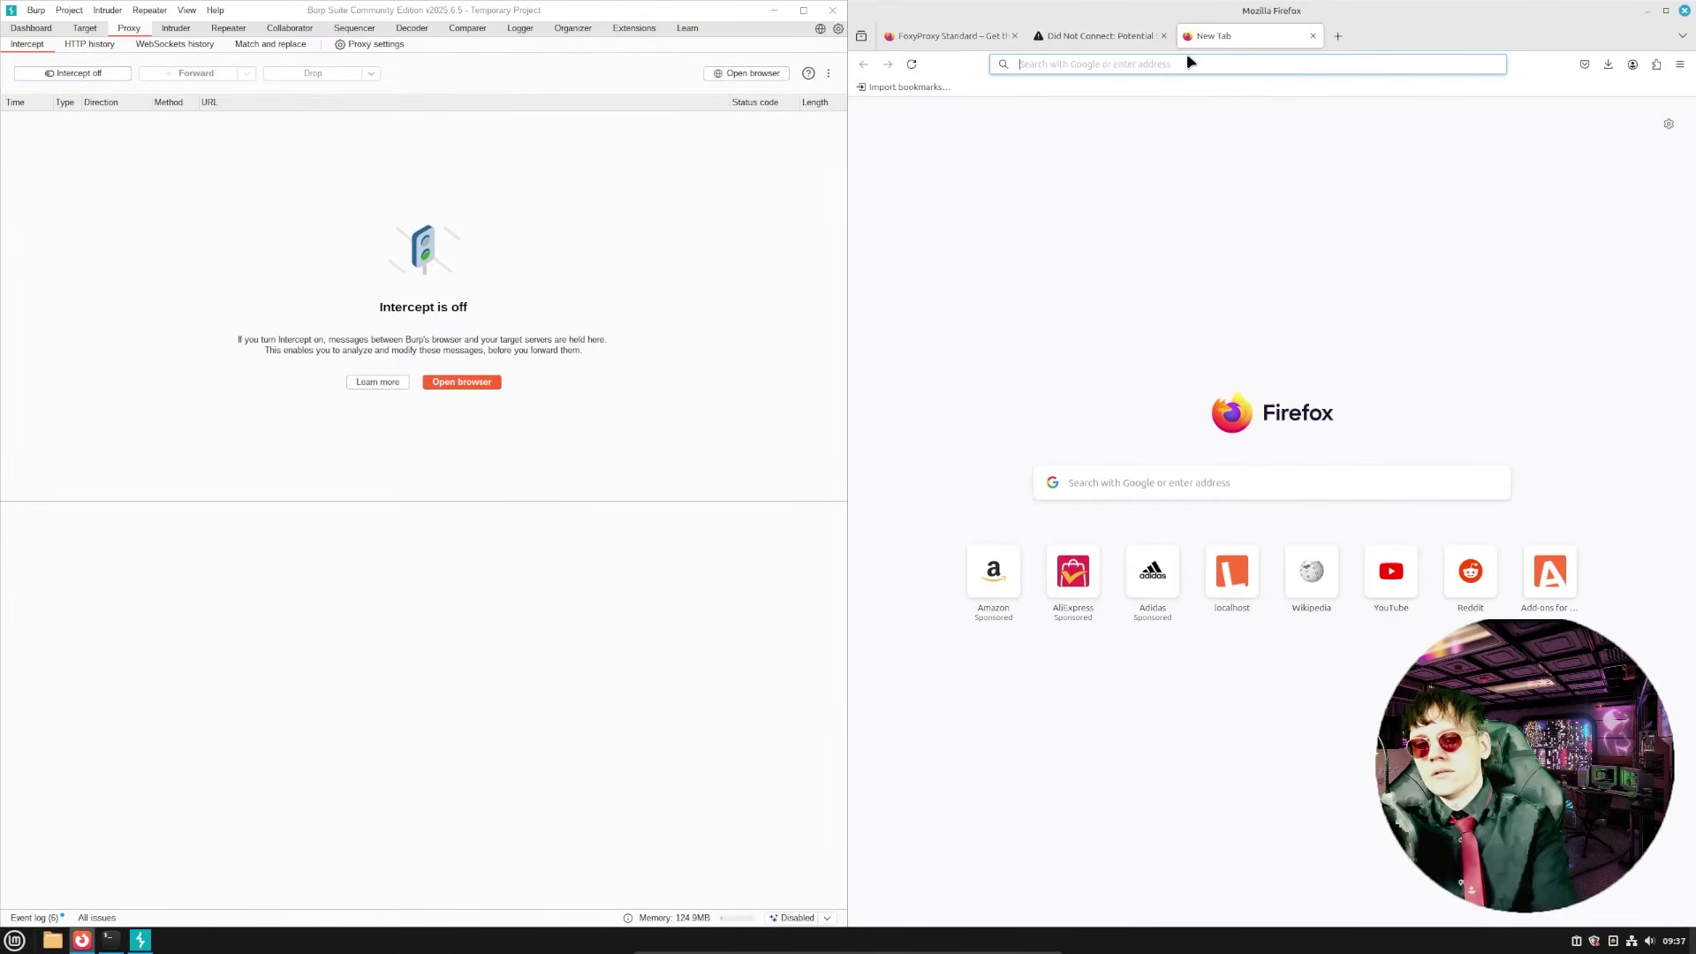
pyautogui.write('localhost')
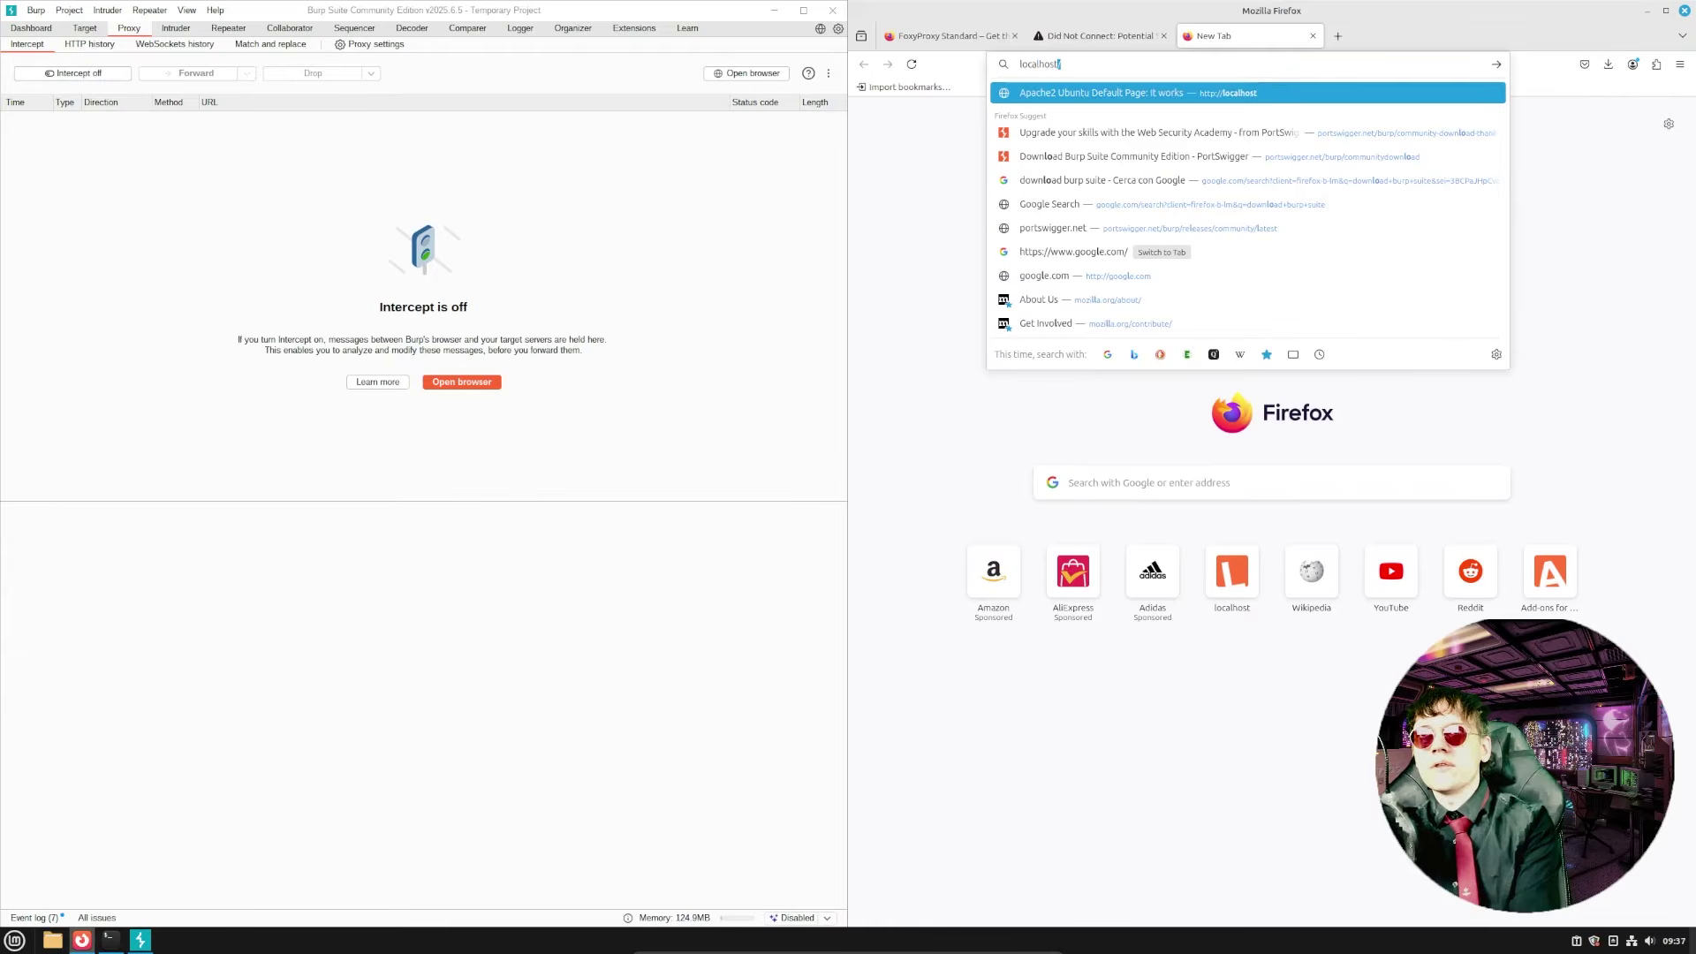
pyautogui.write(':8080')
pyautogui.press('Return')
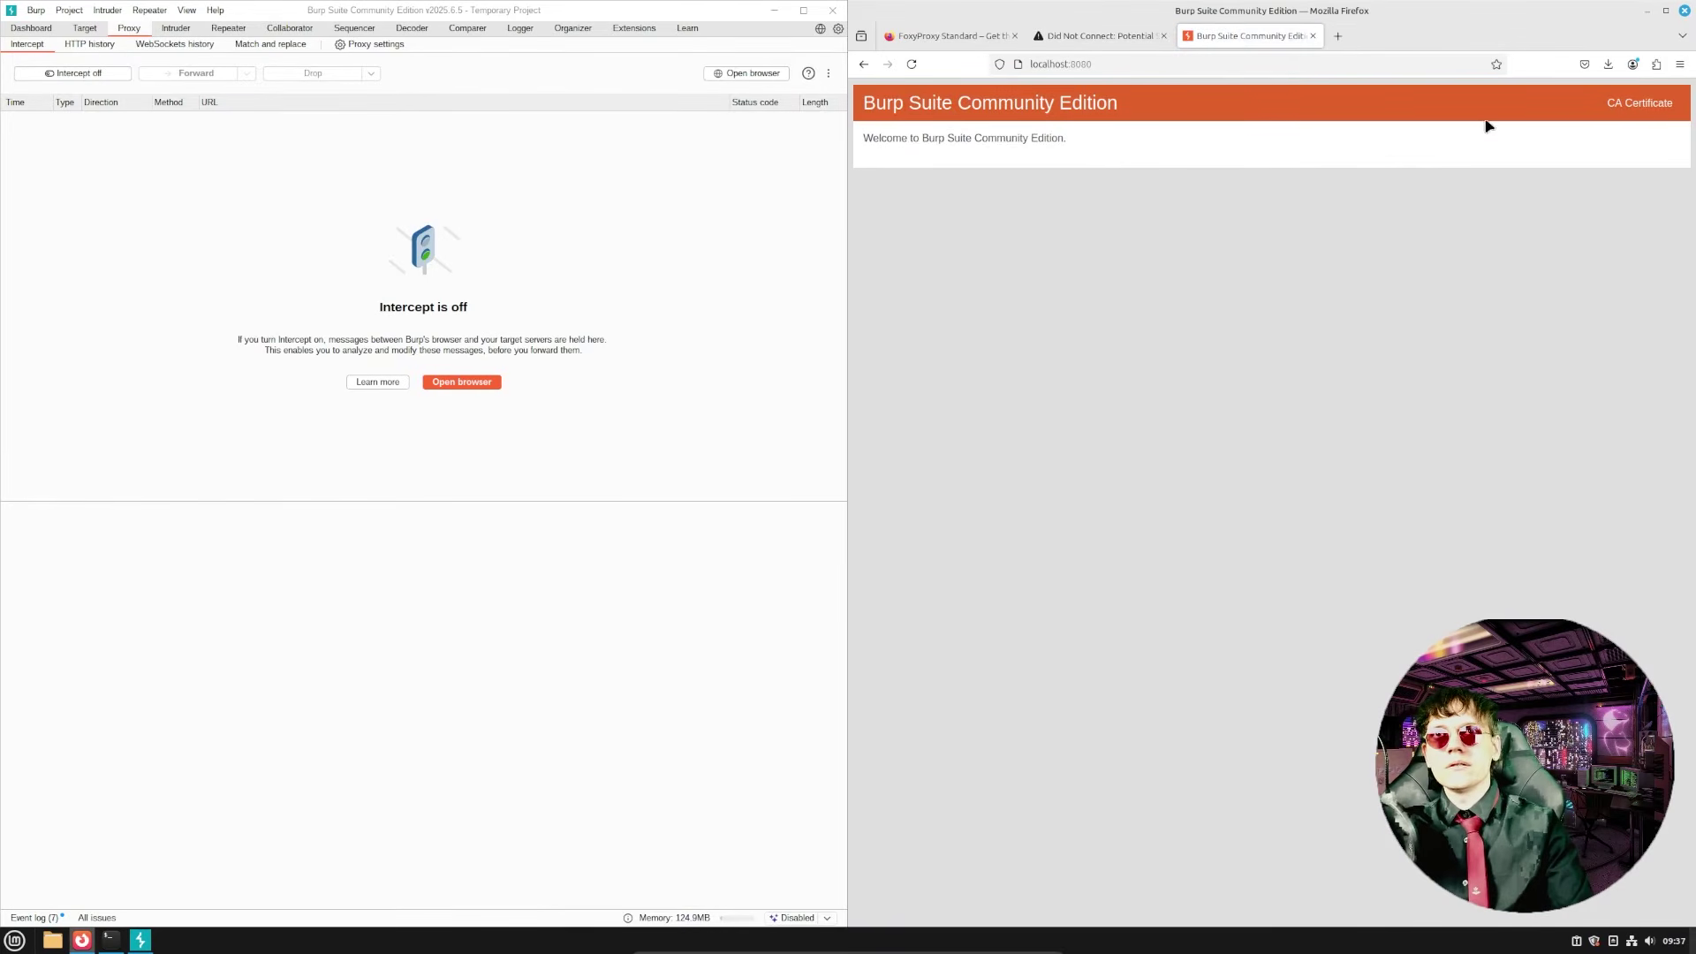
pyautogui.click(1631, 102)
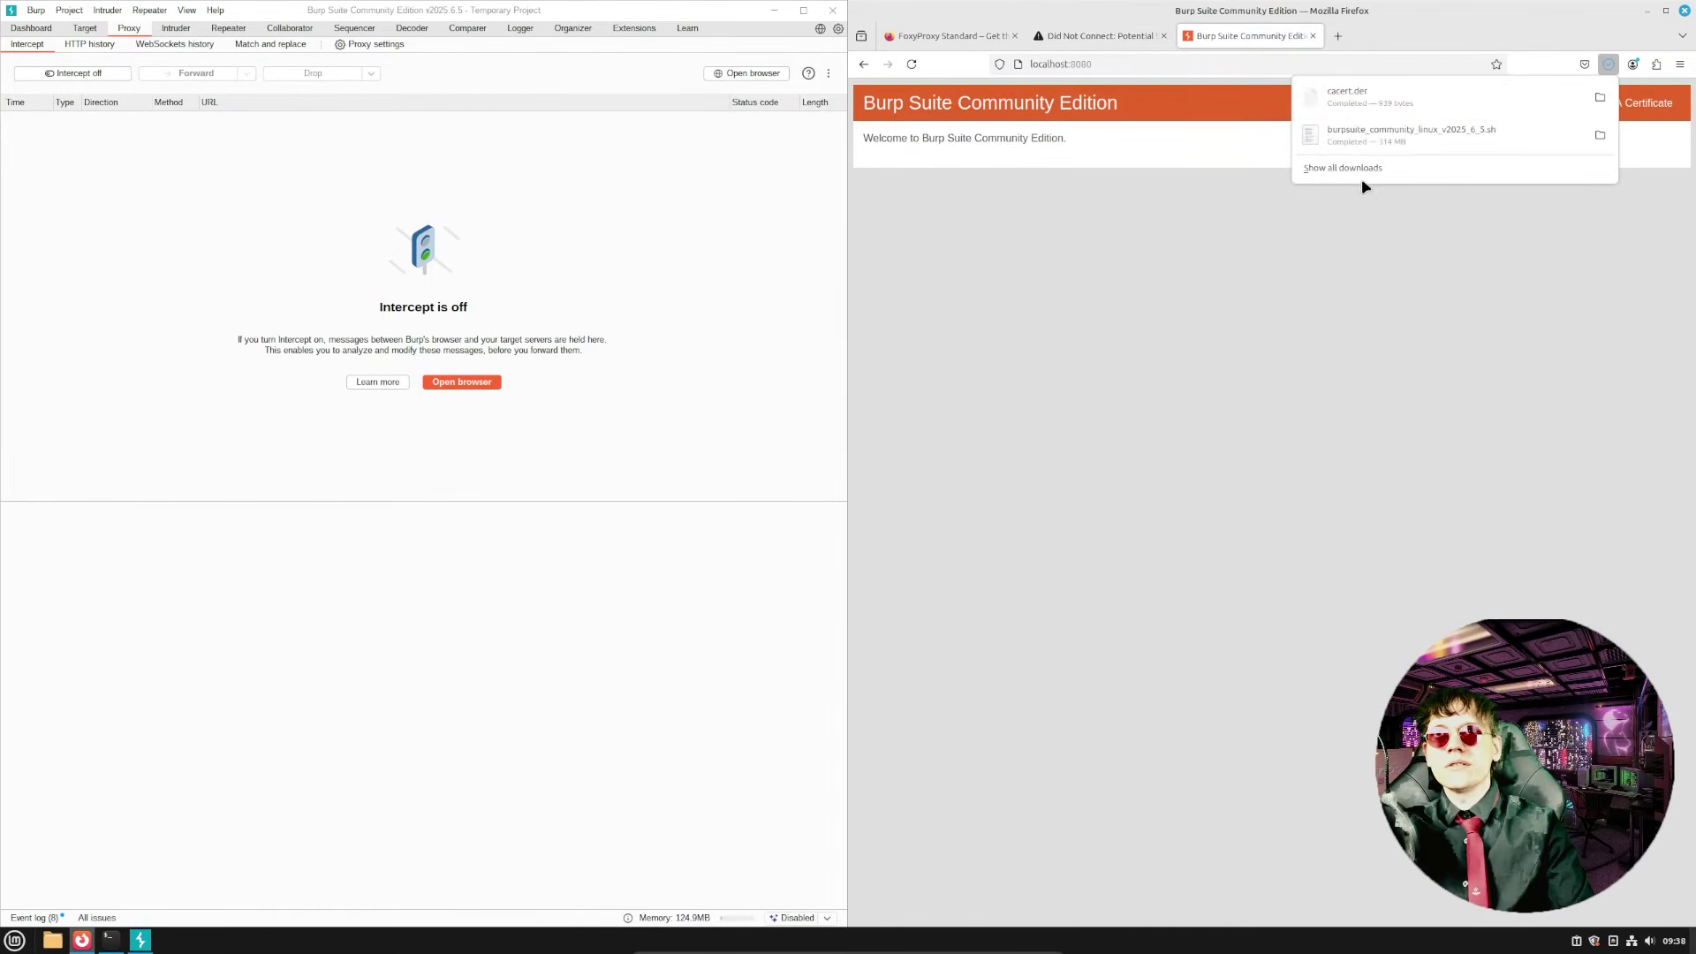
# - Open Firefox Settings from the main menu
pyautogui.click(1679, 63)
pyautogui.click(1680, 63)
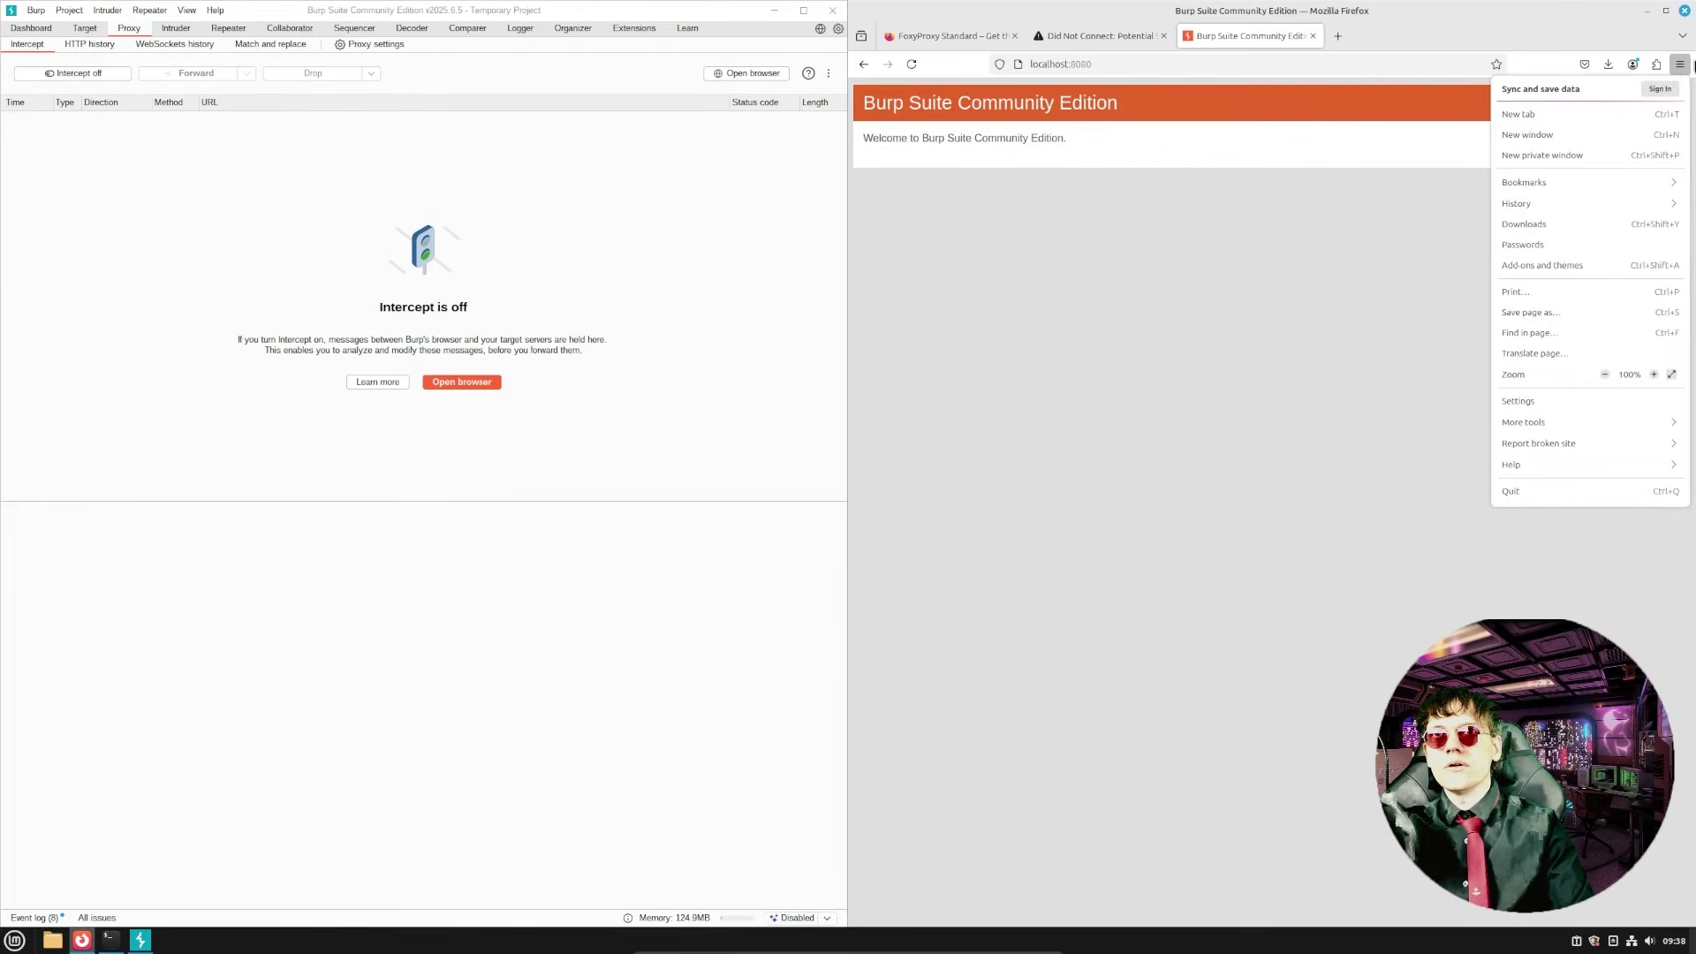
pyautogui.press('Escape')
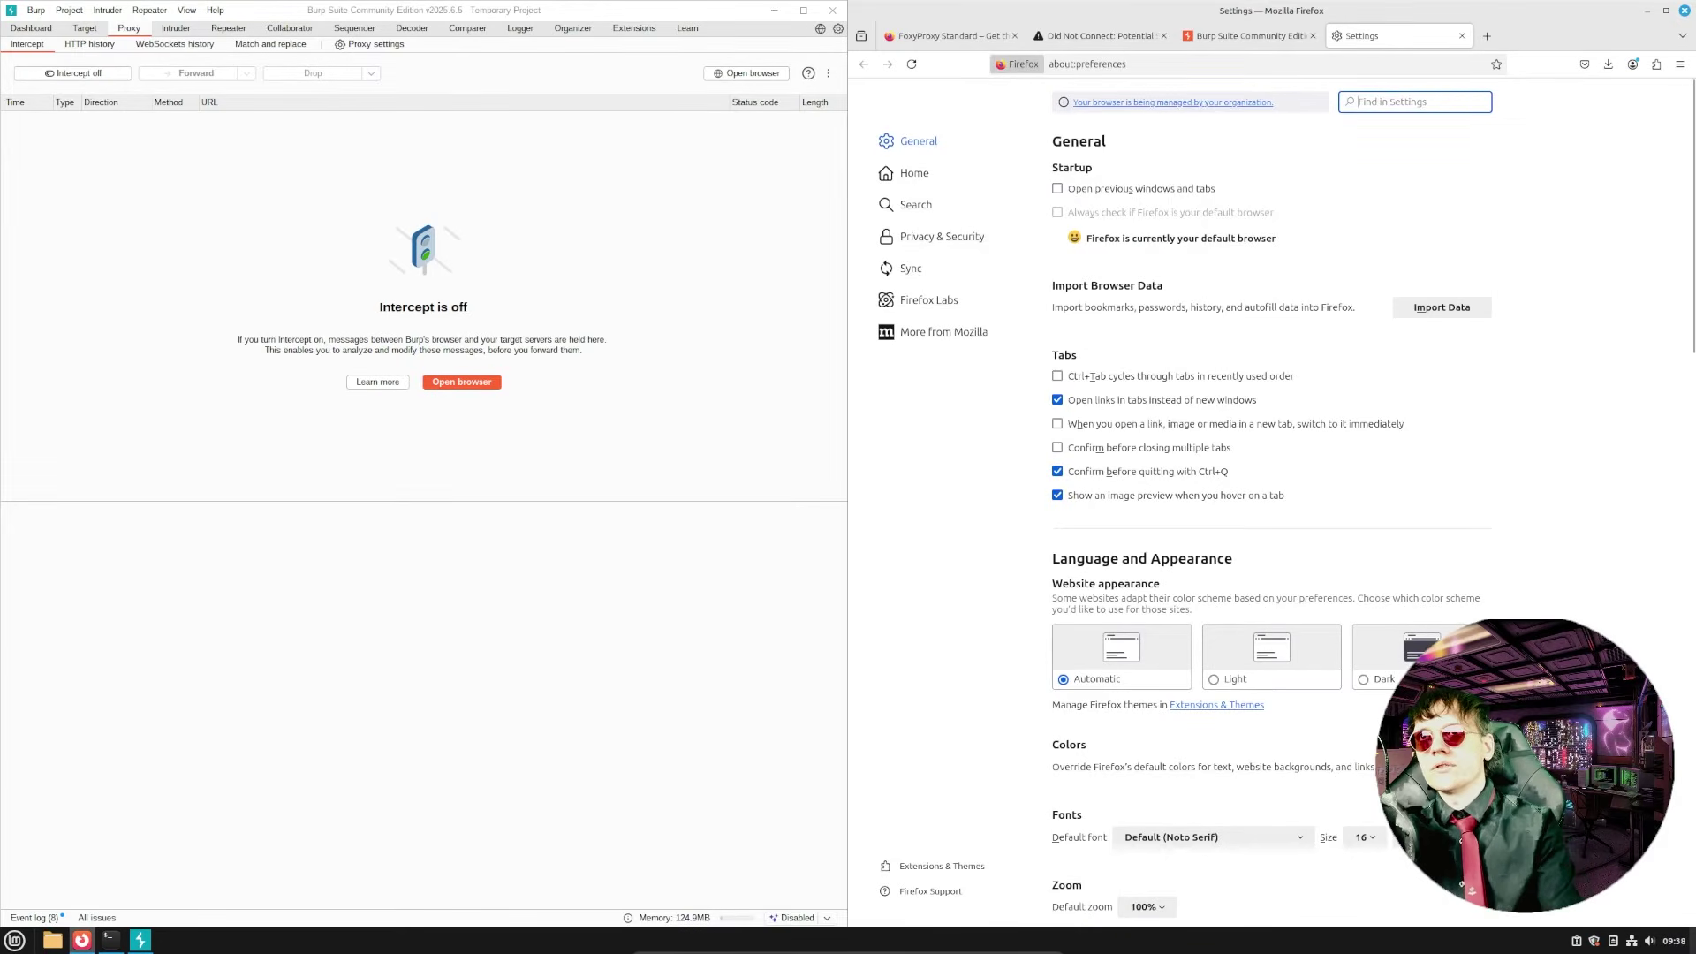
# - Import Downloads/cacert.der under Authorities, trusted to identify websites, then close the settings tab
pyautogui.write('cert')
pyautogui.click(1436, 188)
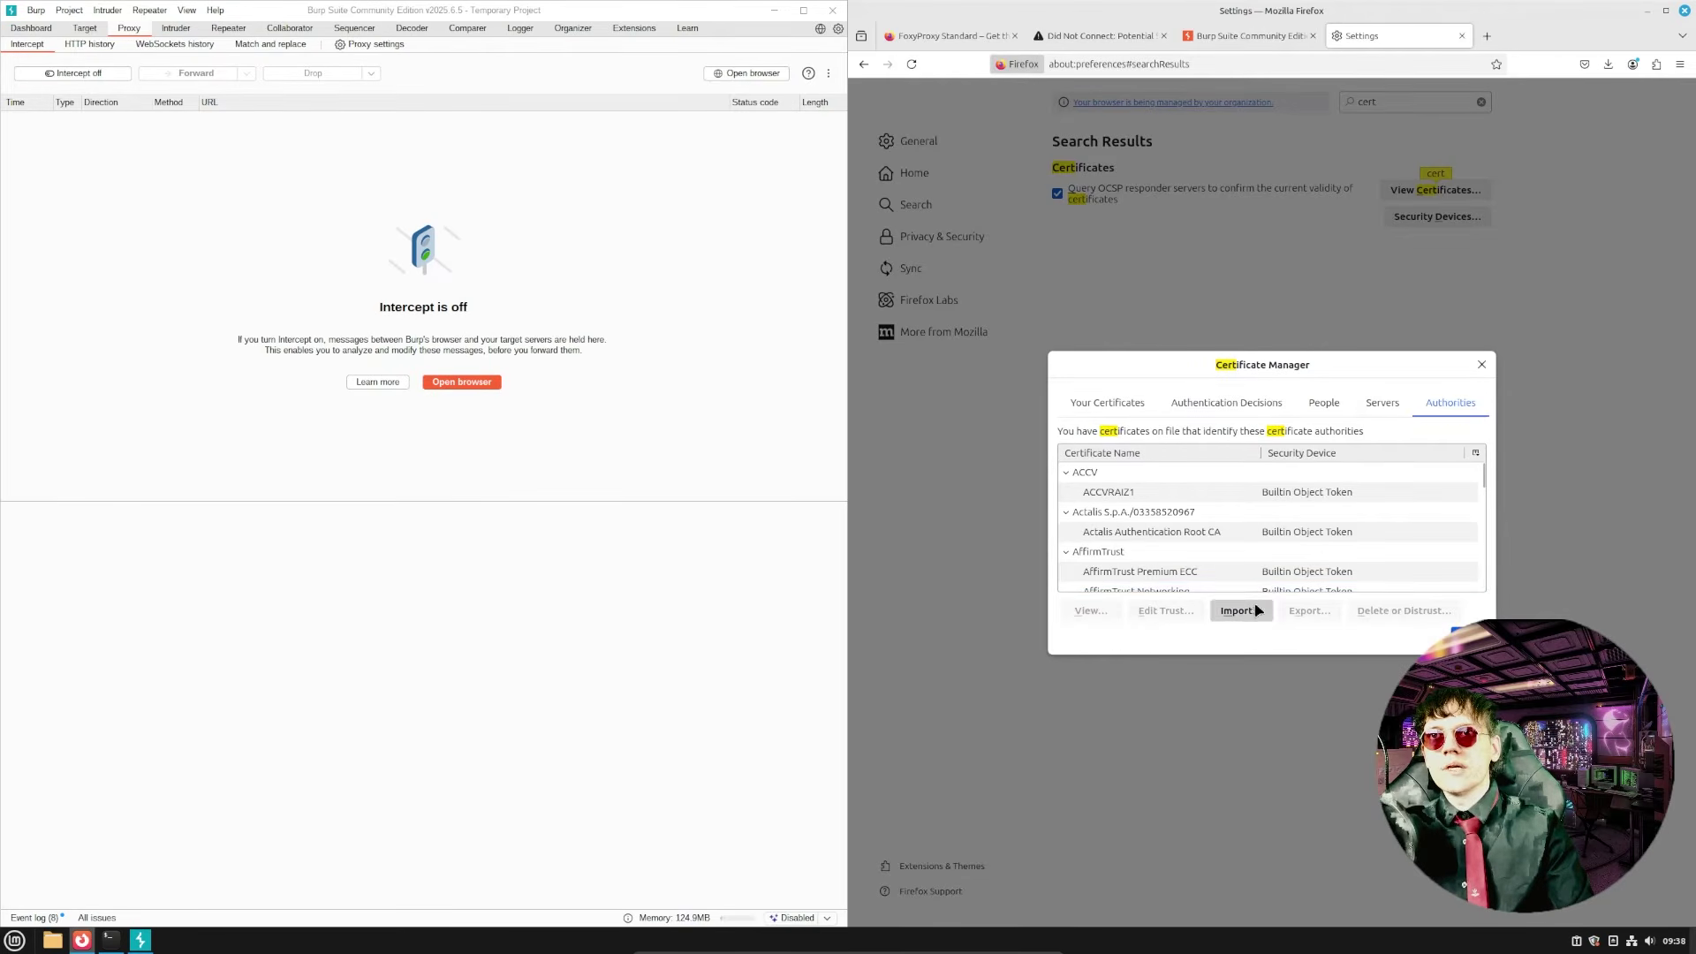
pyautogui.click(1241, 610)
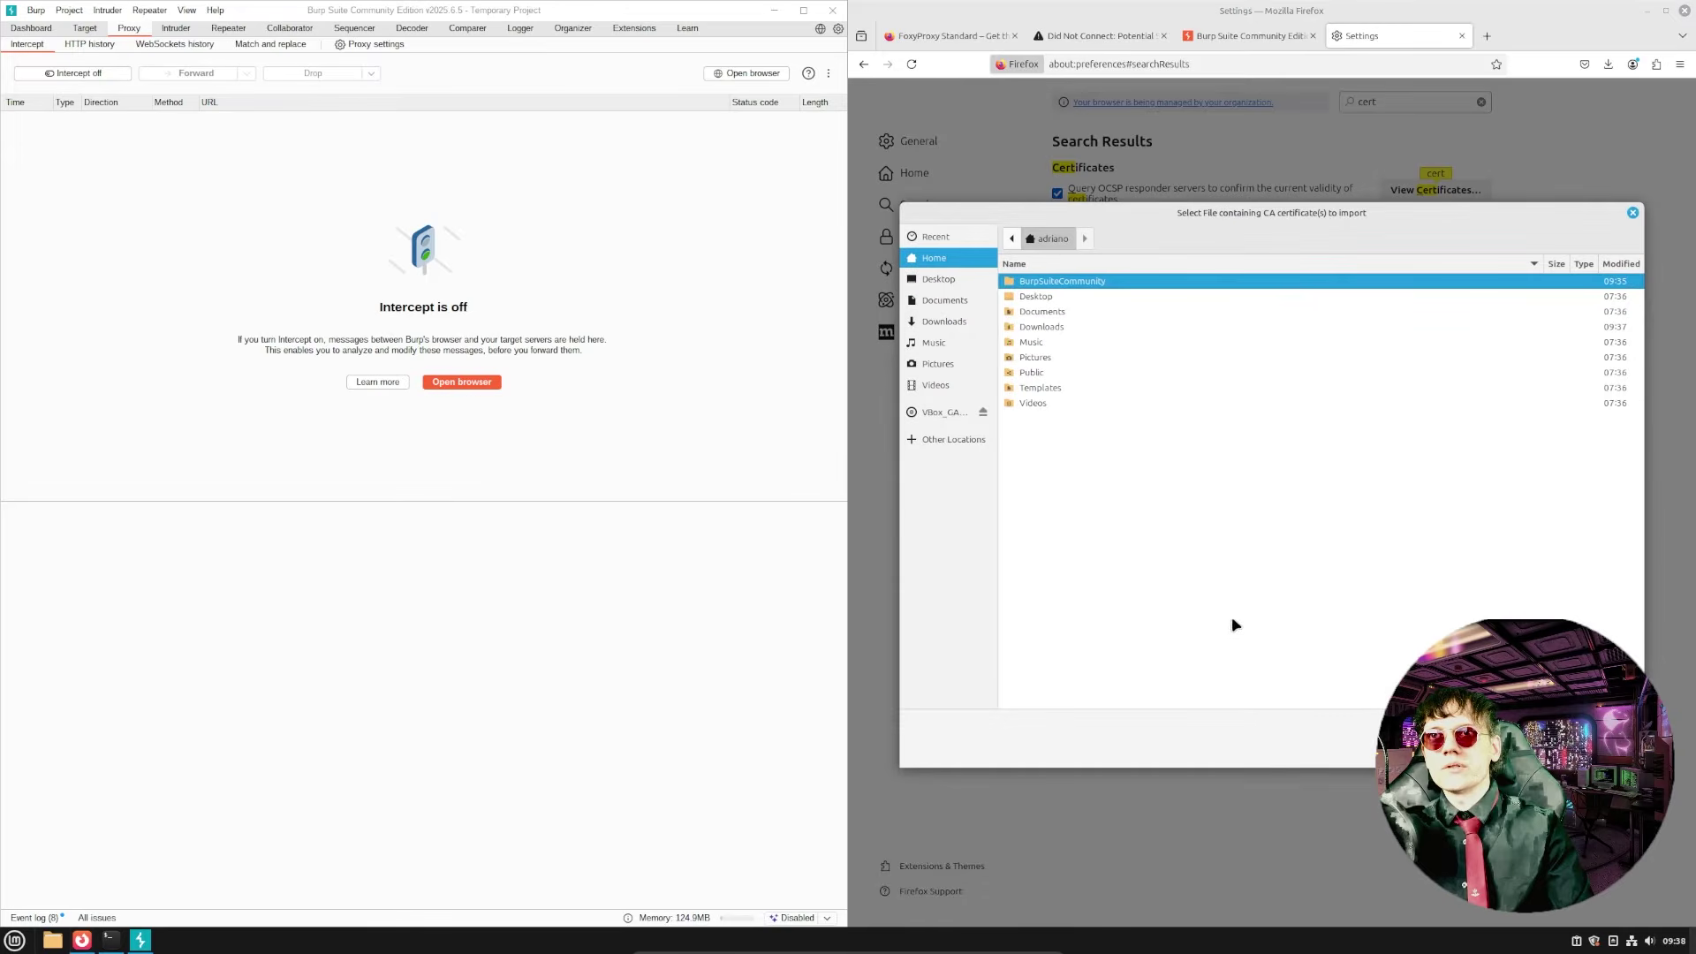
pyautogui.click(959, 325)
pyautogui.doubleClick(1051, 283)
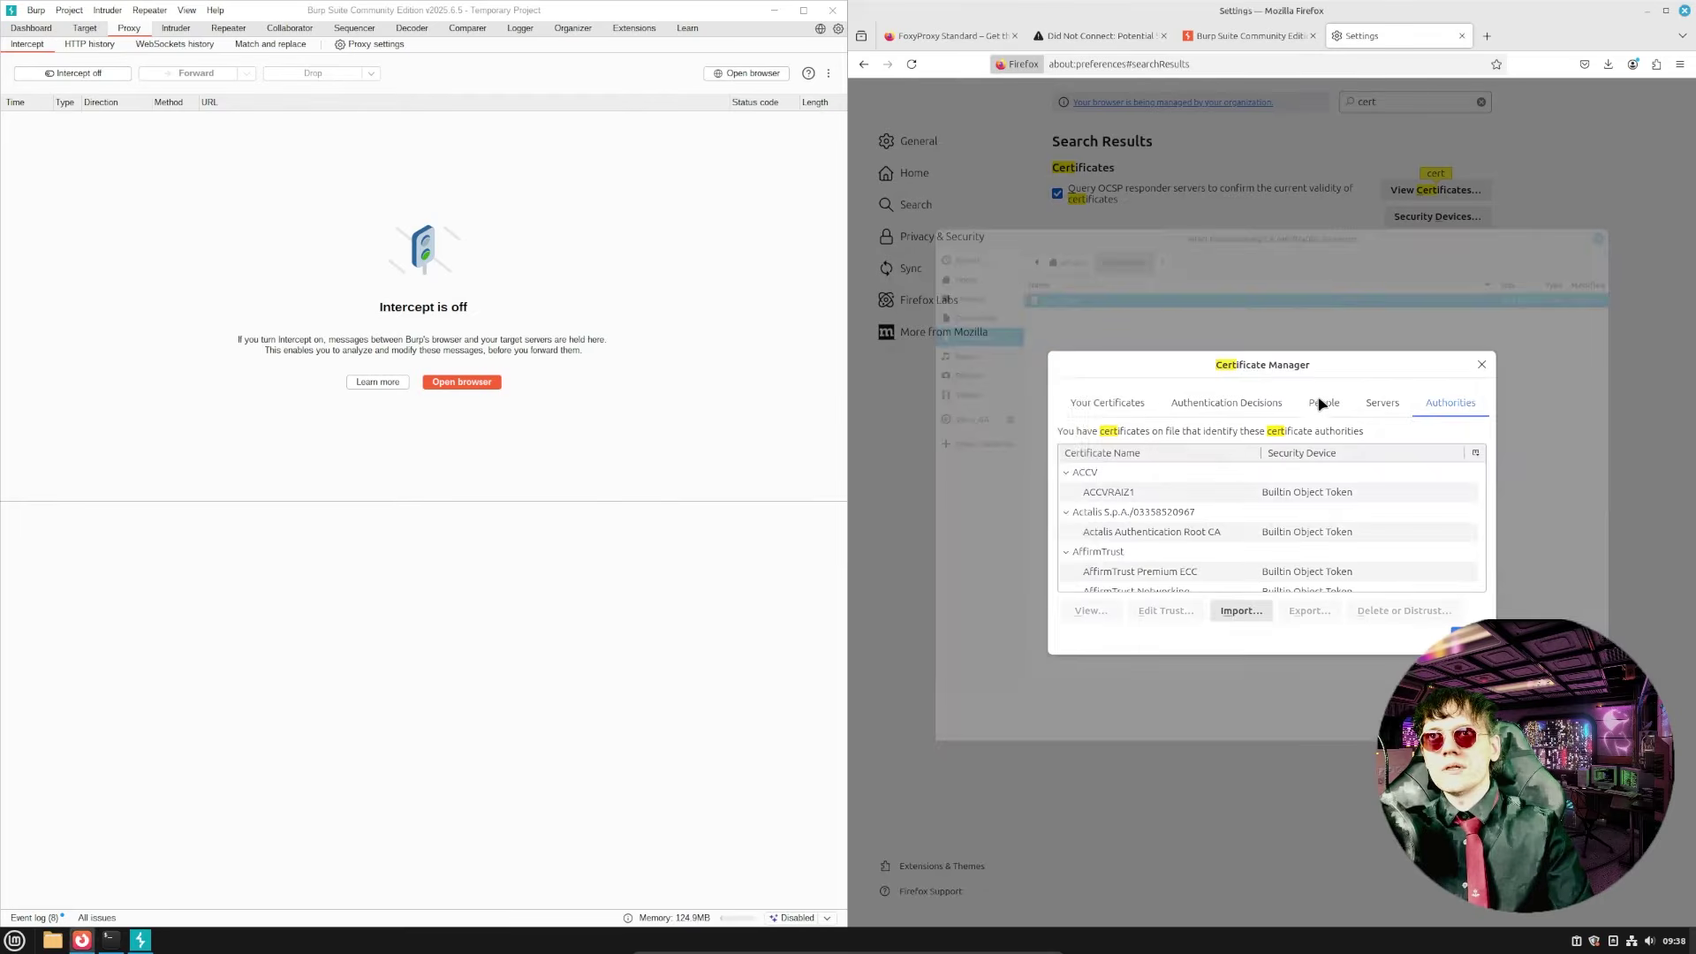
pyautogui.click(635, 455)
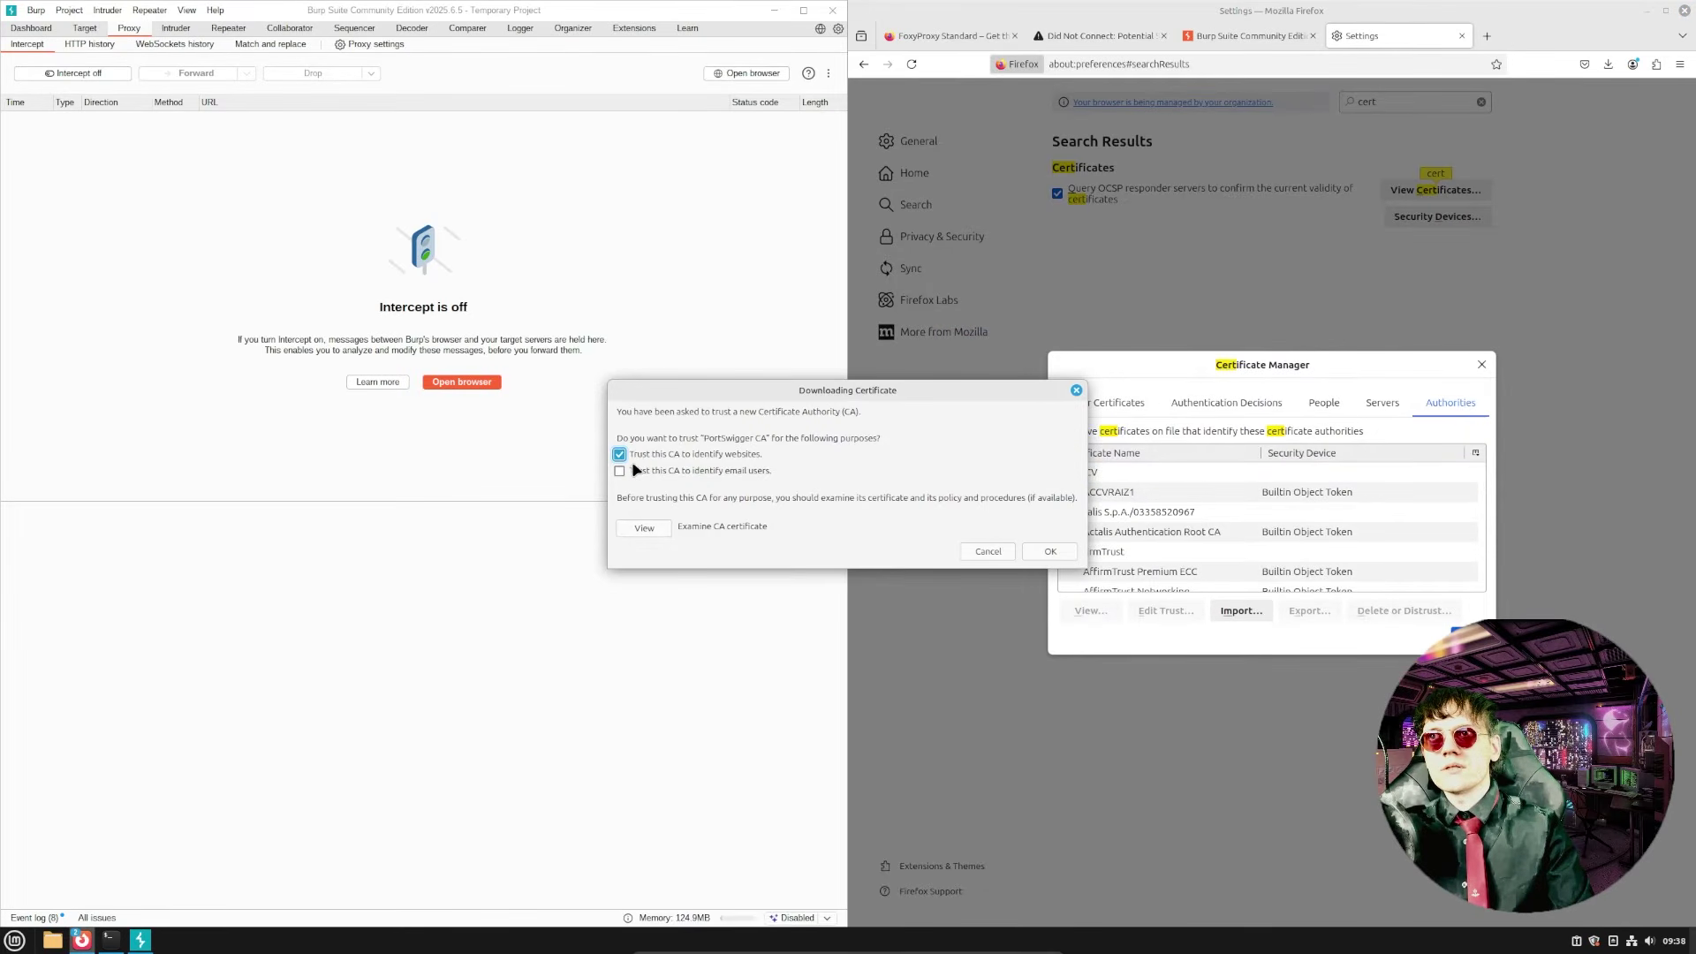
pyautogui.click(1050, 552)
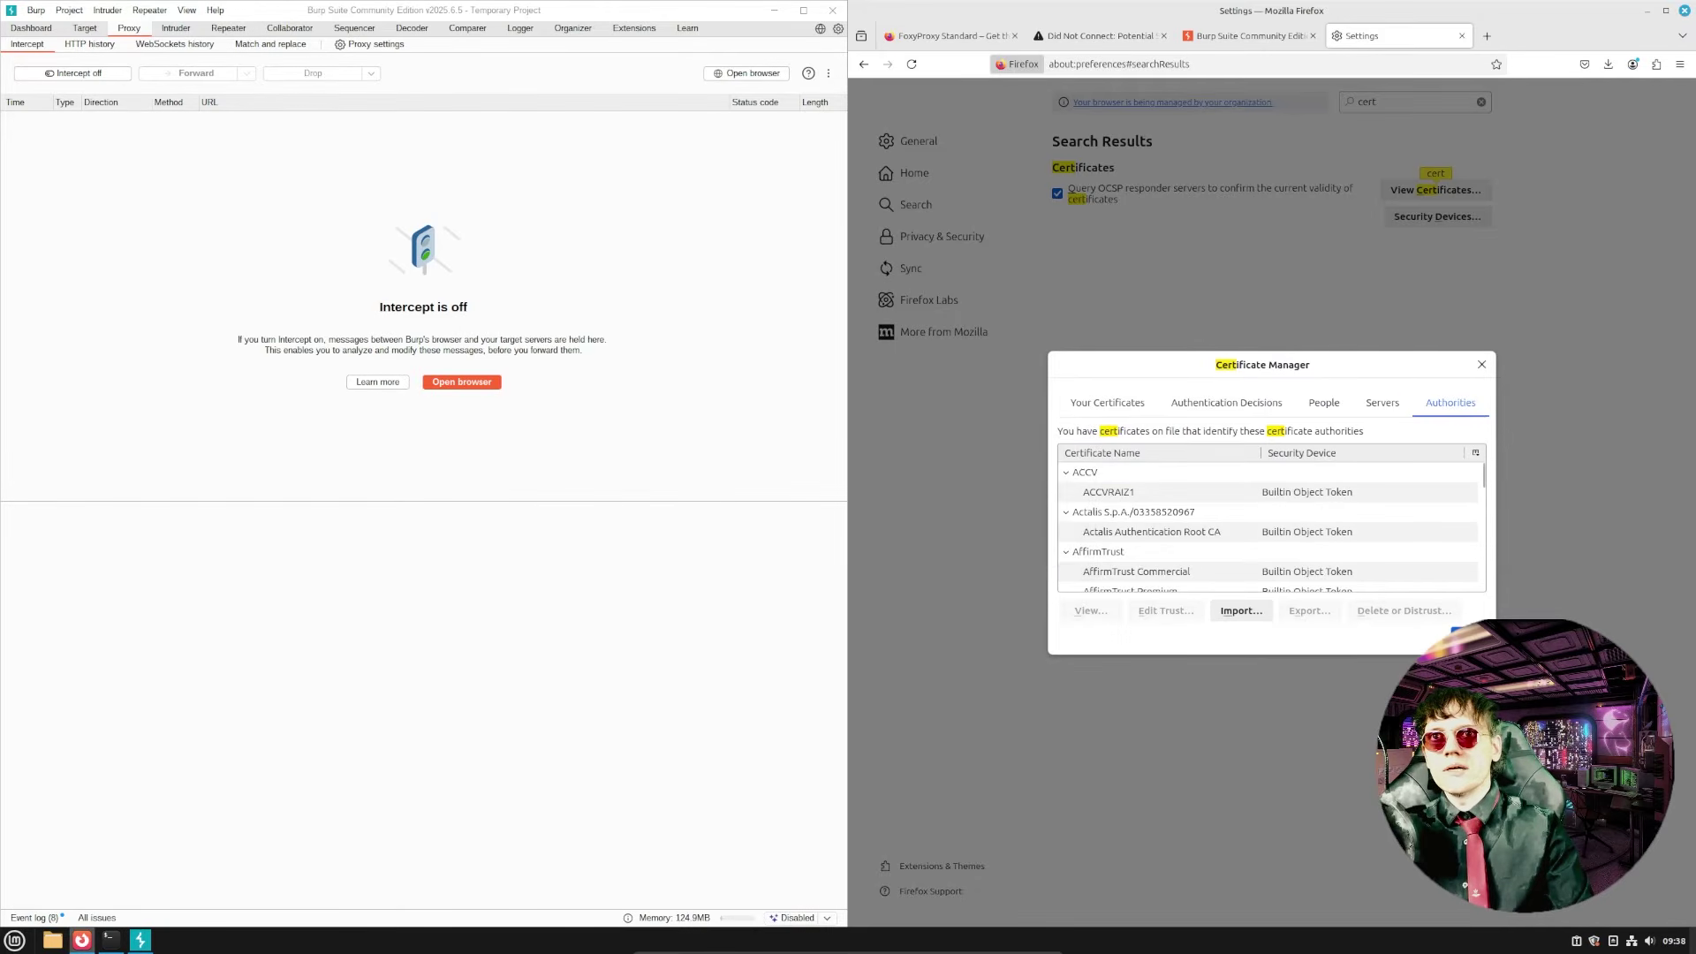
pyautogui.click(1467, 636)
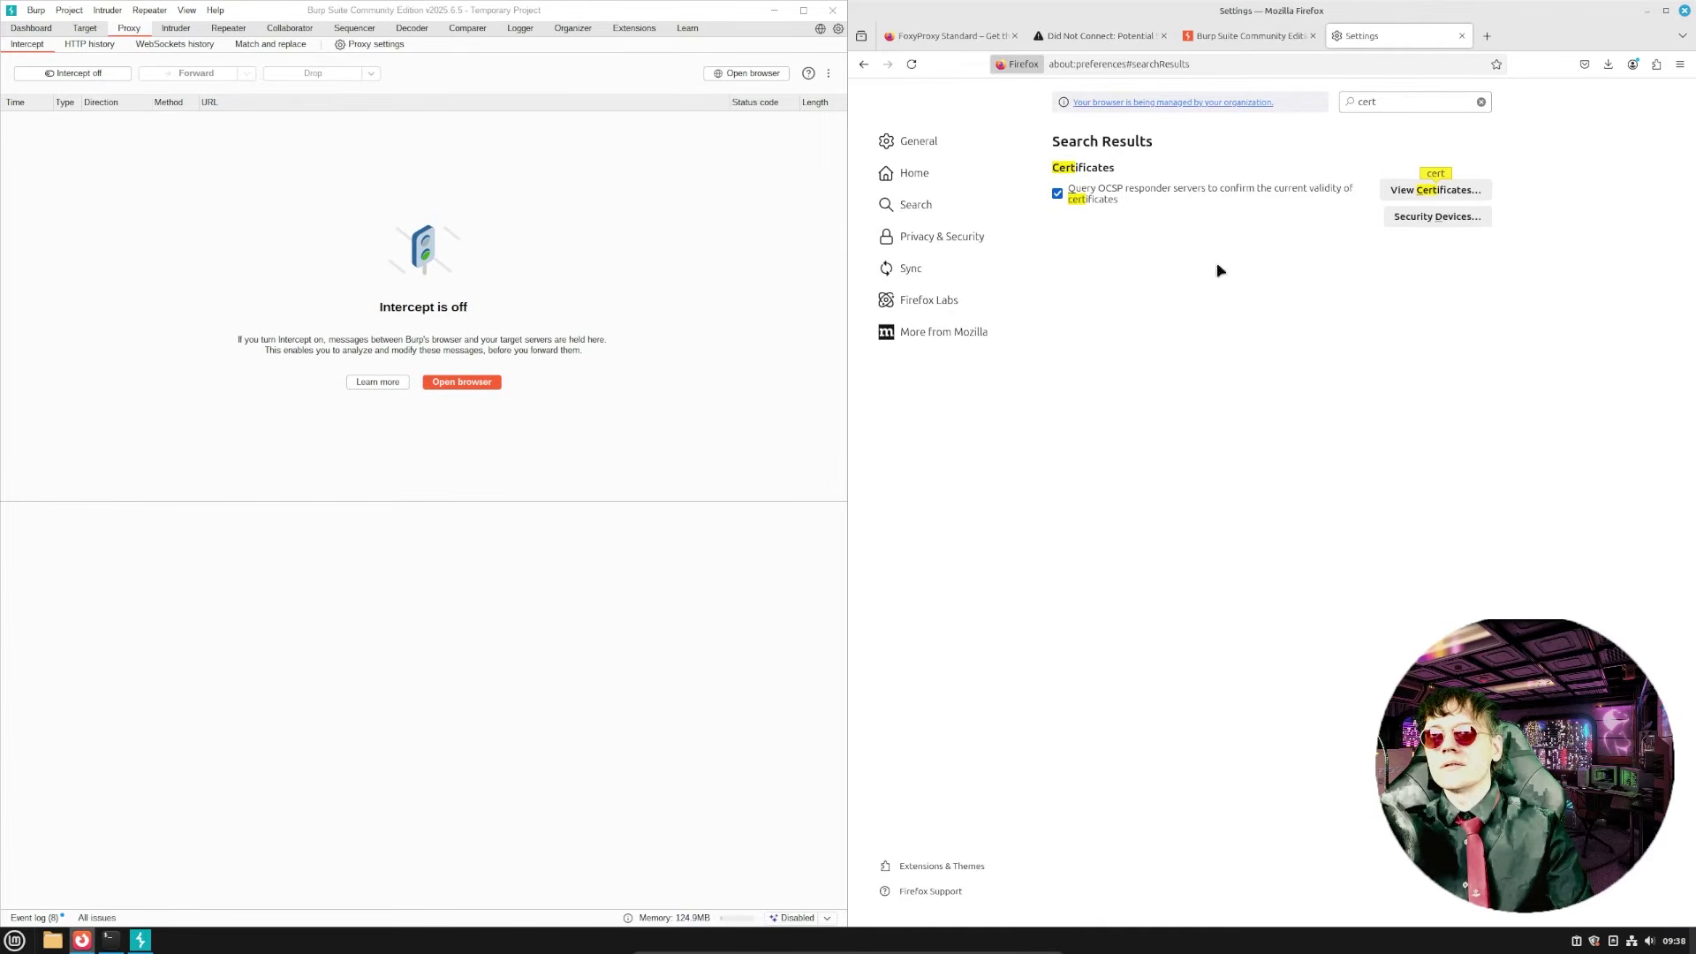
pyautogui.click(1462, 35)
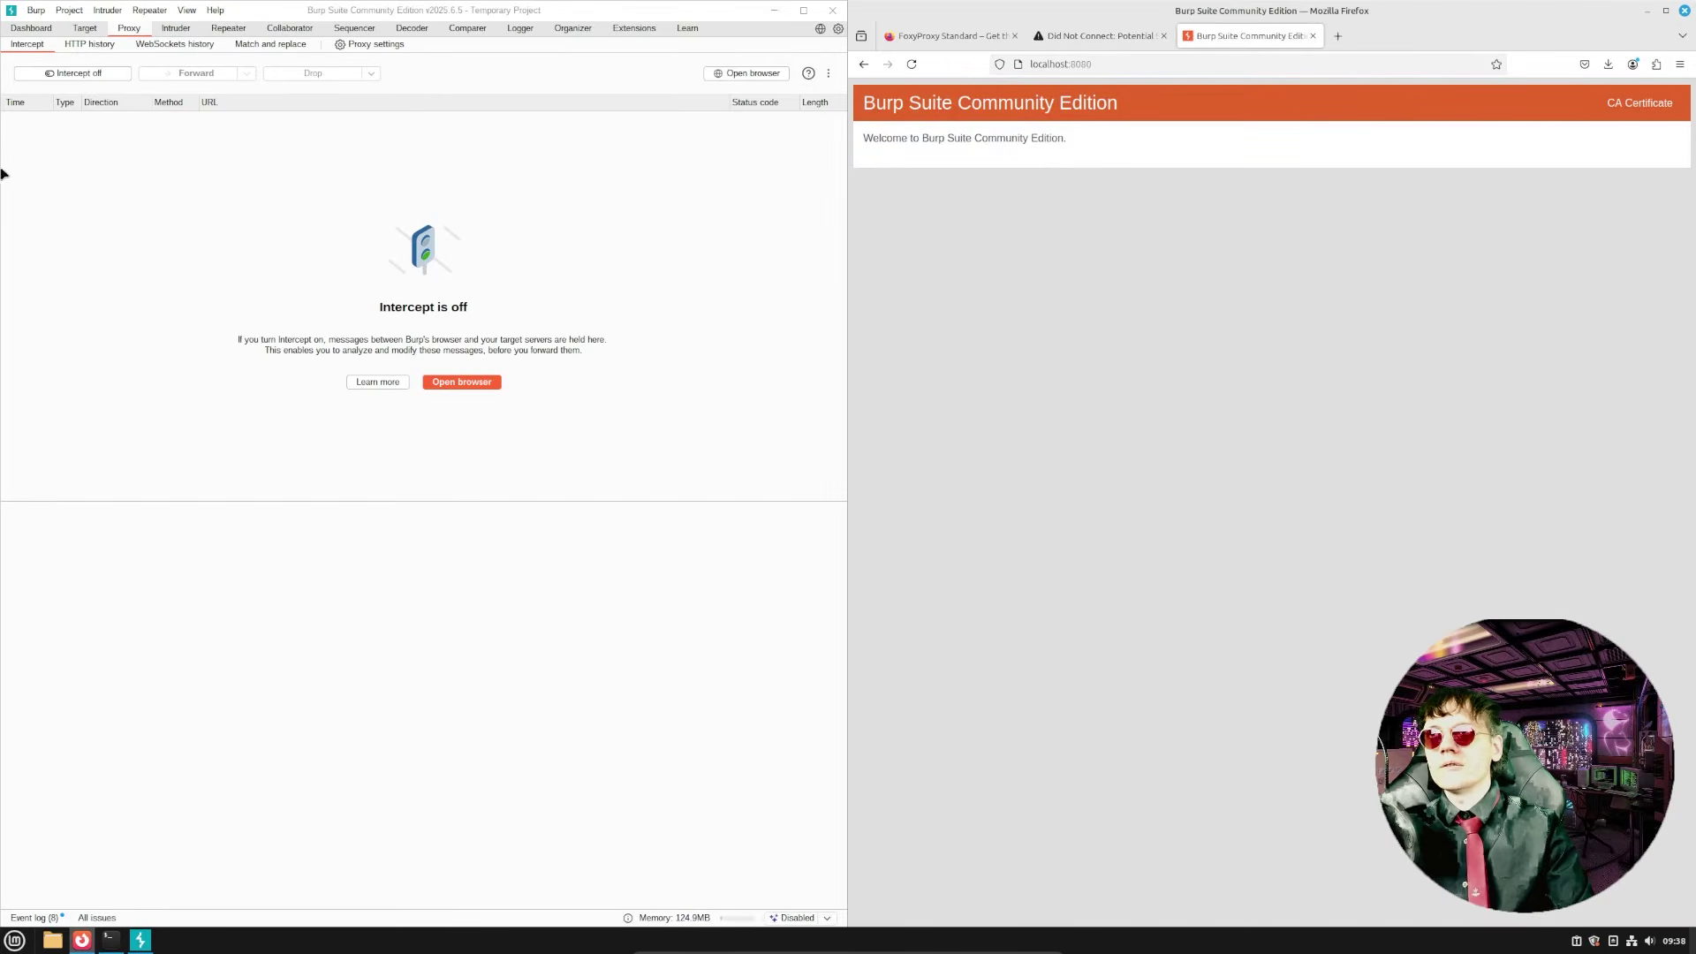
pyautogui.click(57, 71)
pyautogui.click(1060, 38)
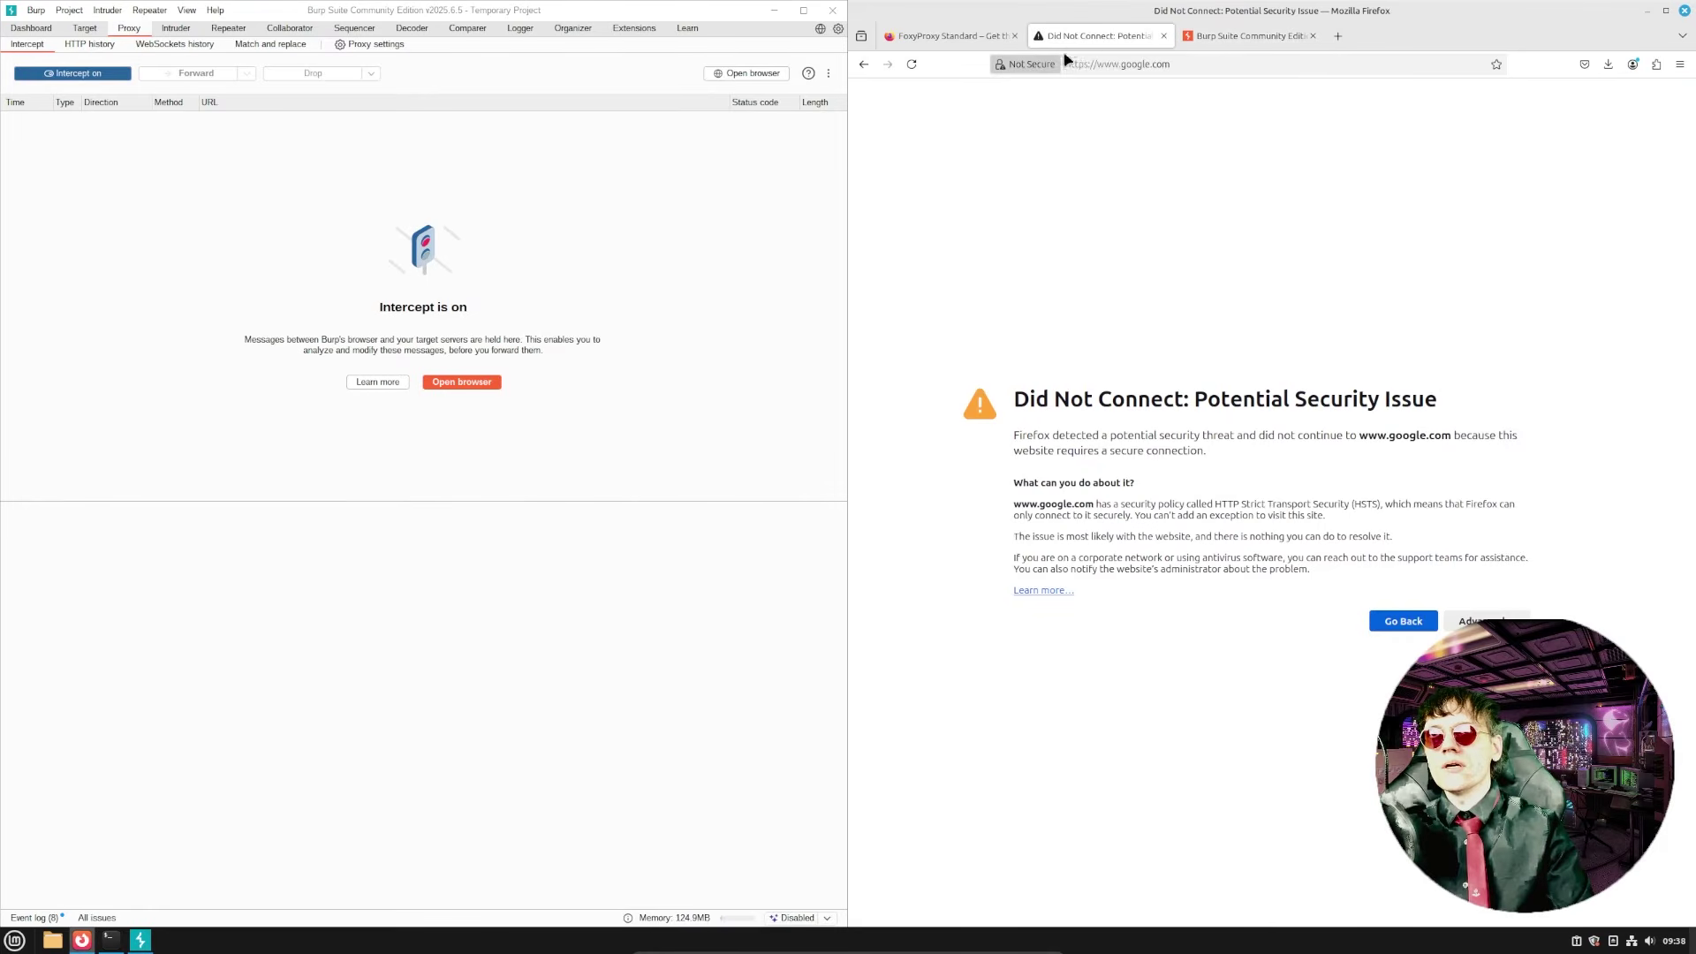
pyautogui.click(1153, 62)
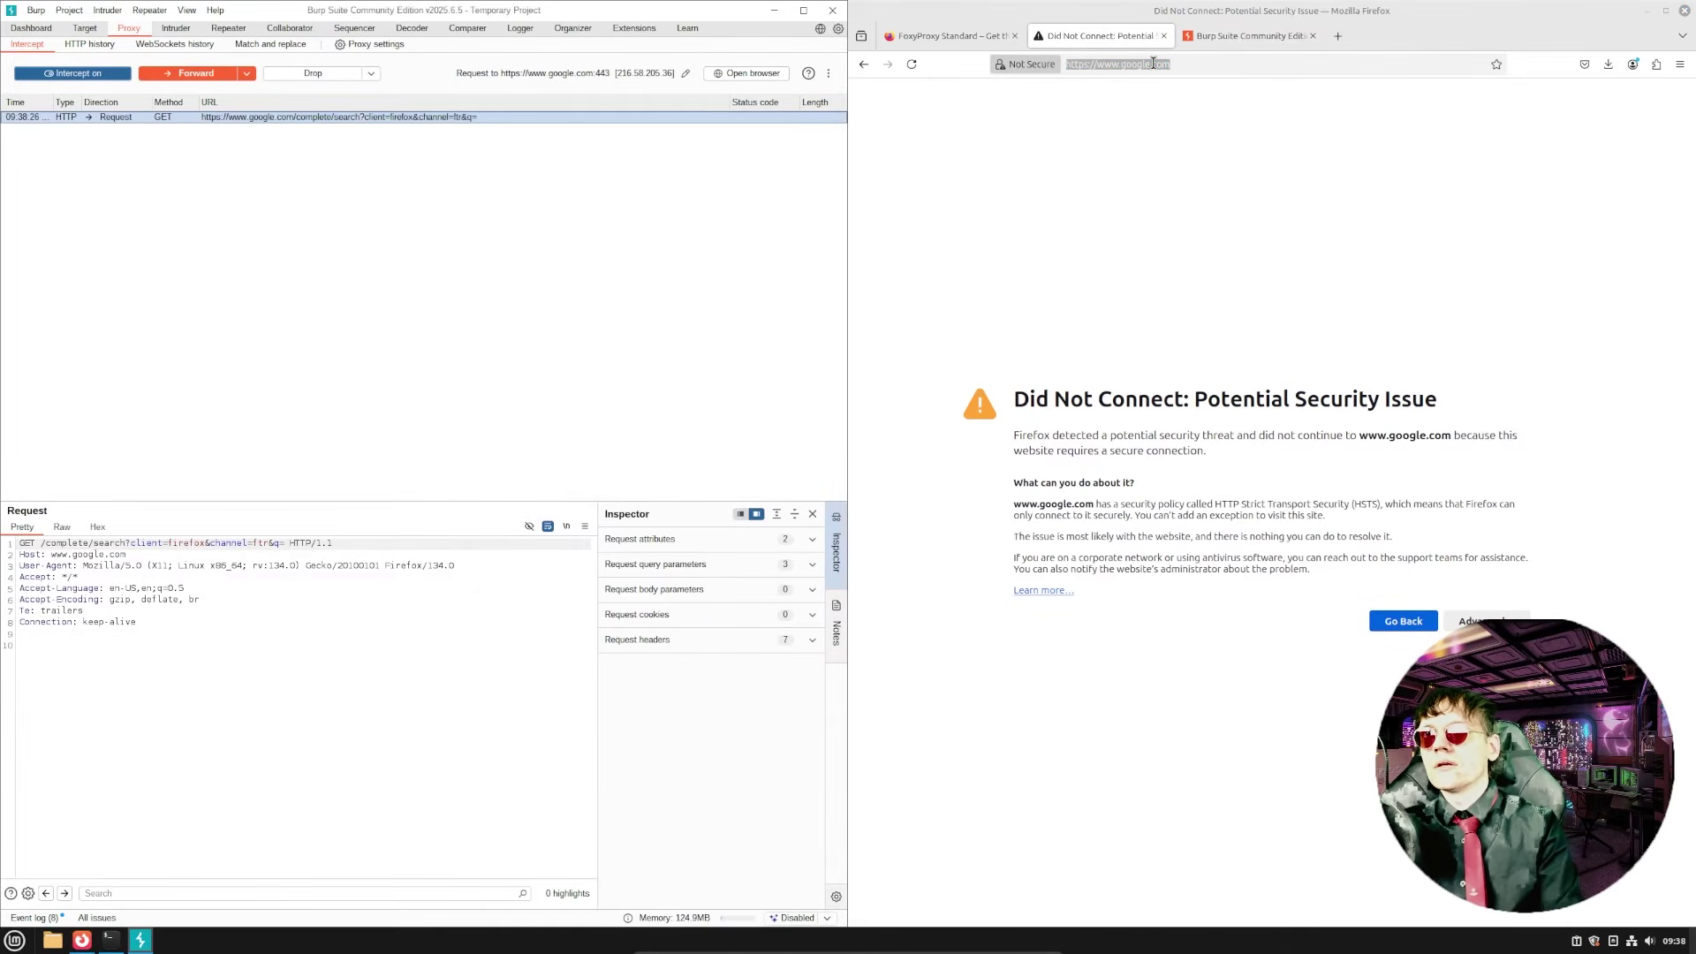
pyautogui.press('Return')
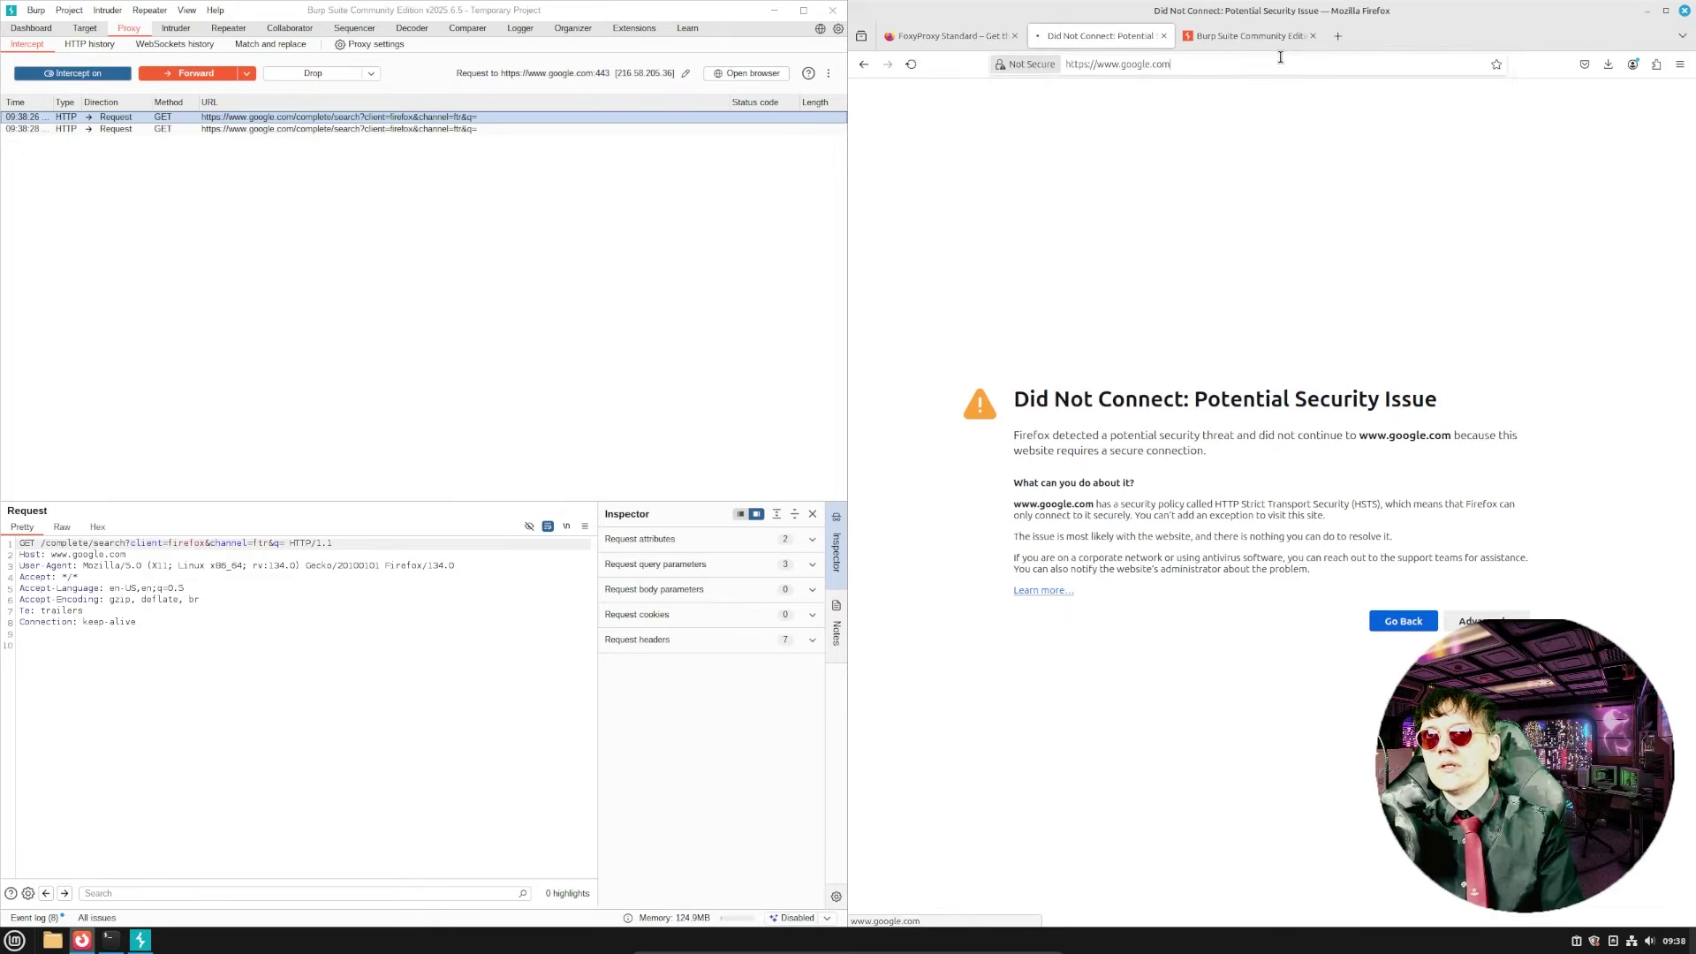
# - Drop the search-suggestion requests, forward GET / so Google loads, and quit Burp
pyautogui.click(152, 141)
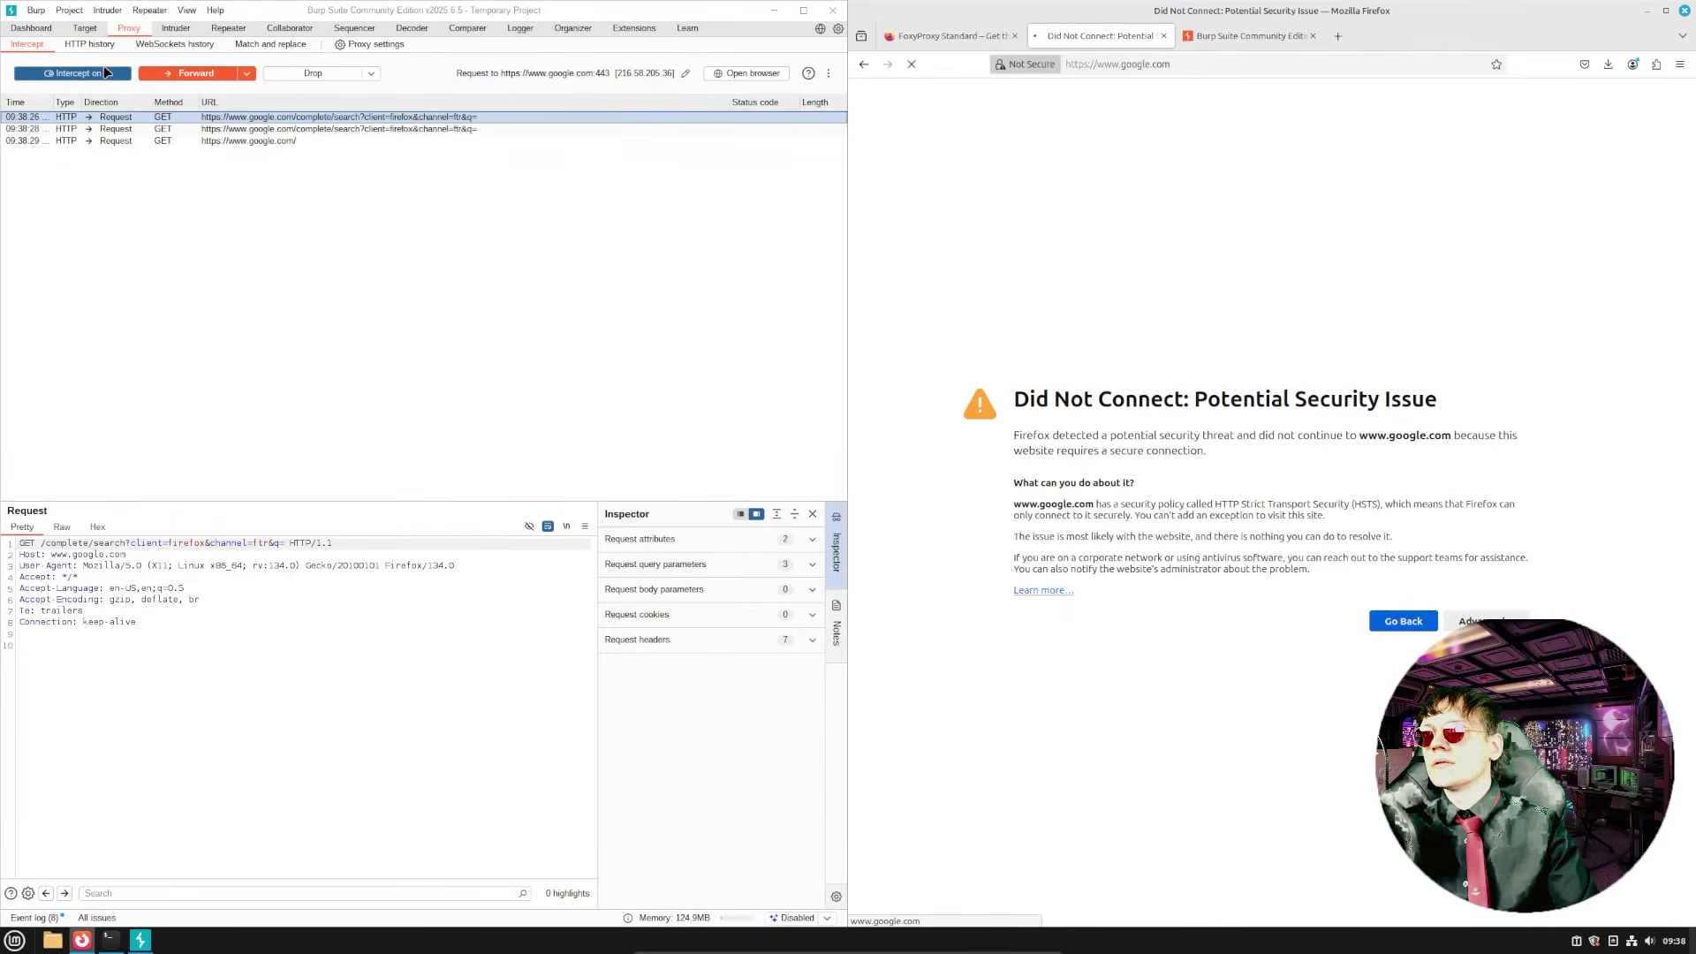
pyautogui.click(174, 74)
pyautogui.click(175, 74)
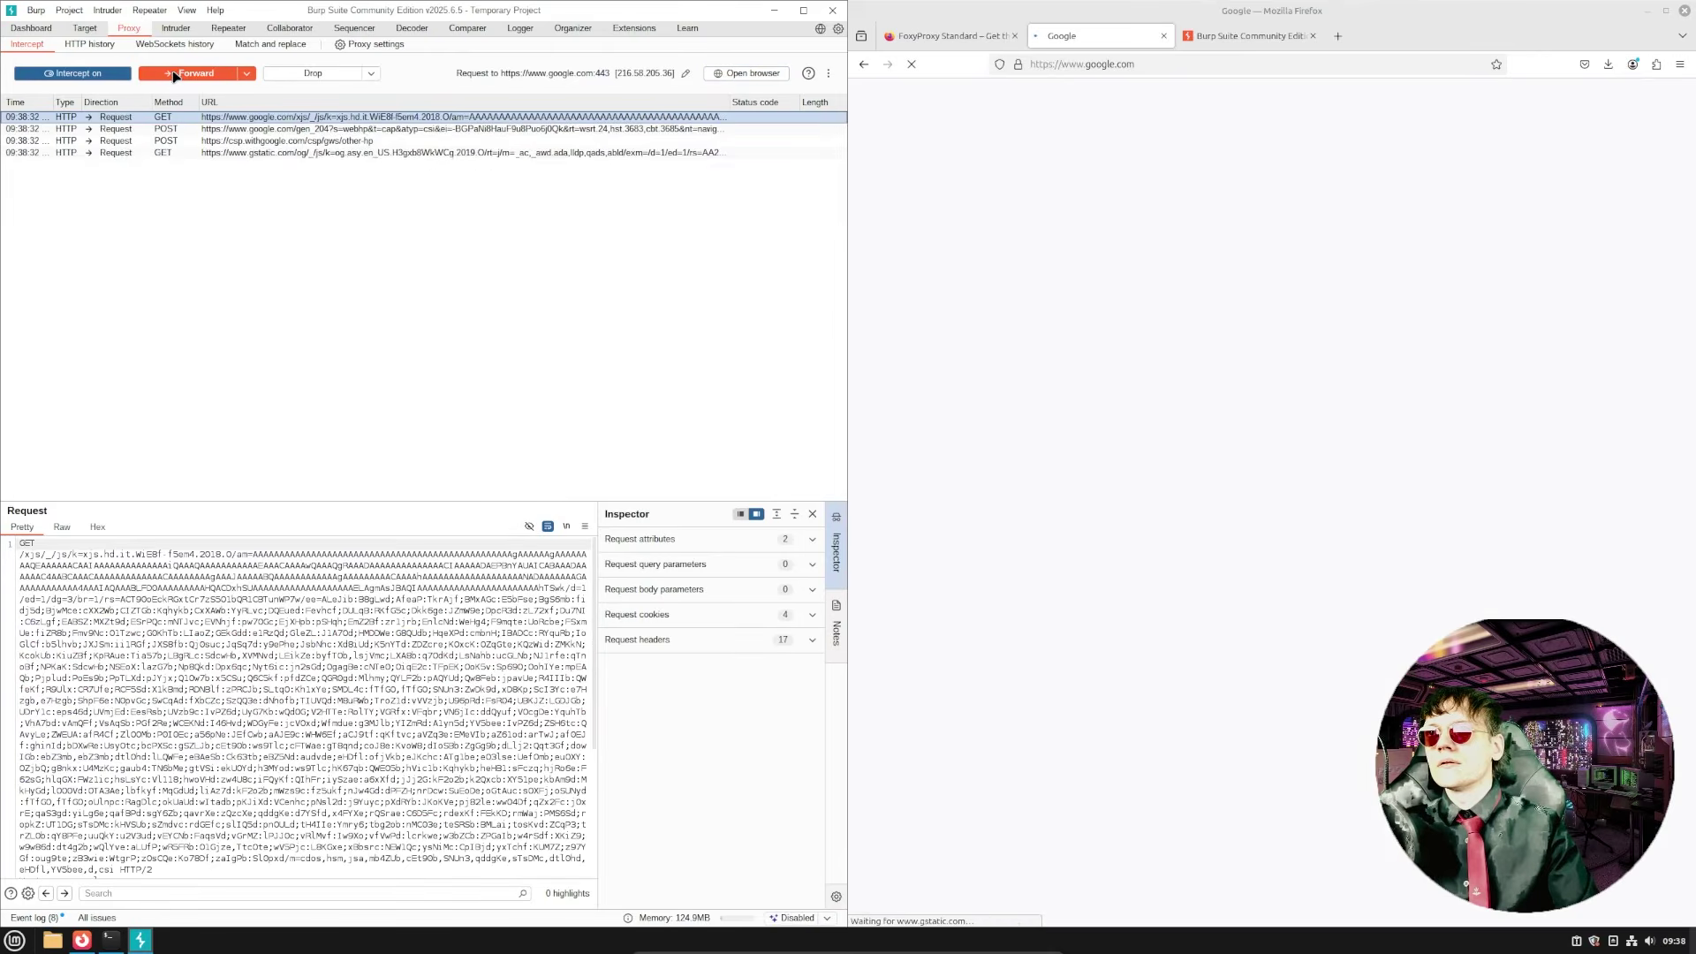
pyautogui.click(832, 10)
pyautogui.click(485, 487)
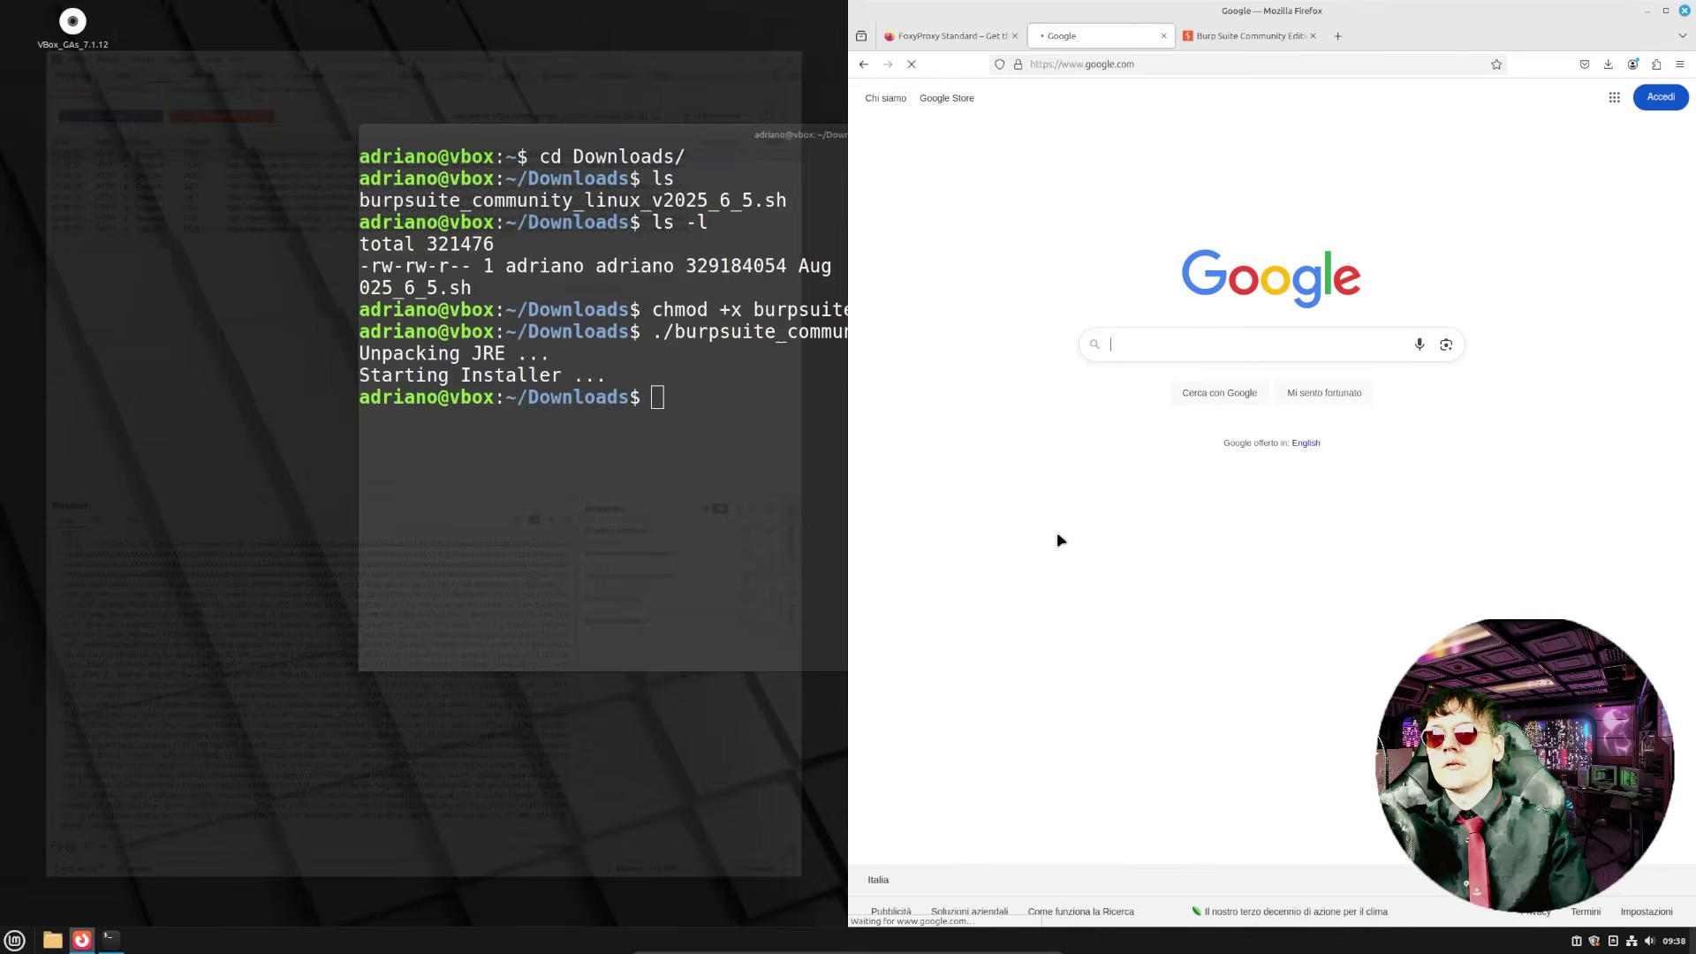
# - Close the Firefox window and type exit in the terminal to end the session
pyautogui.click(1686, 12)
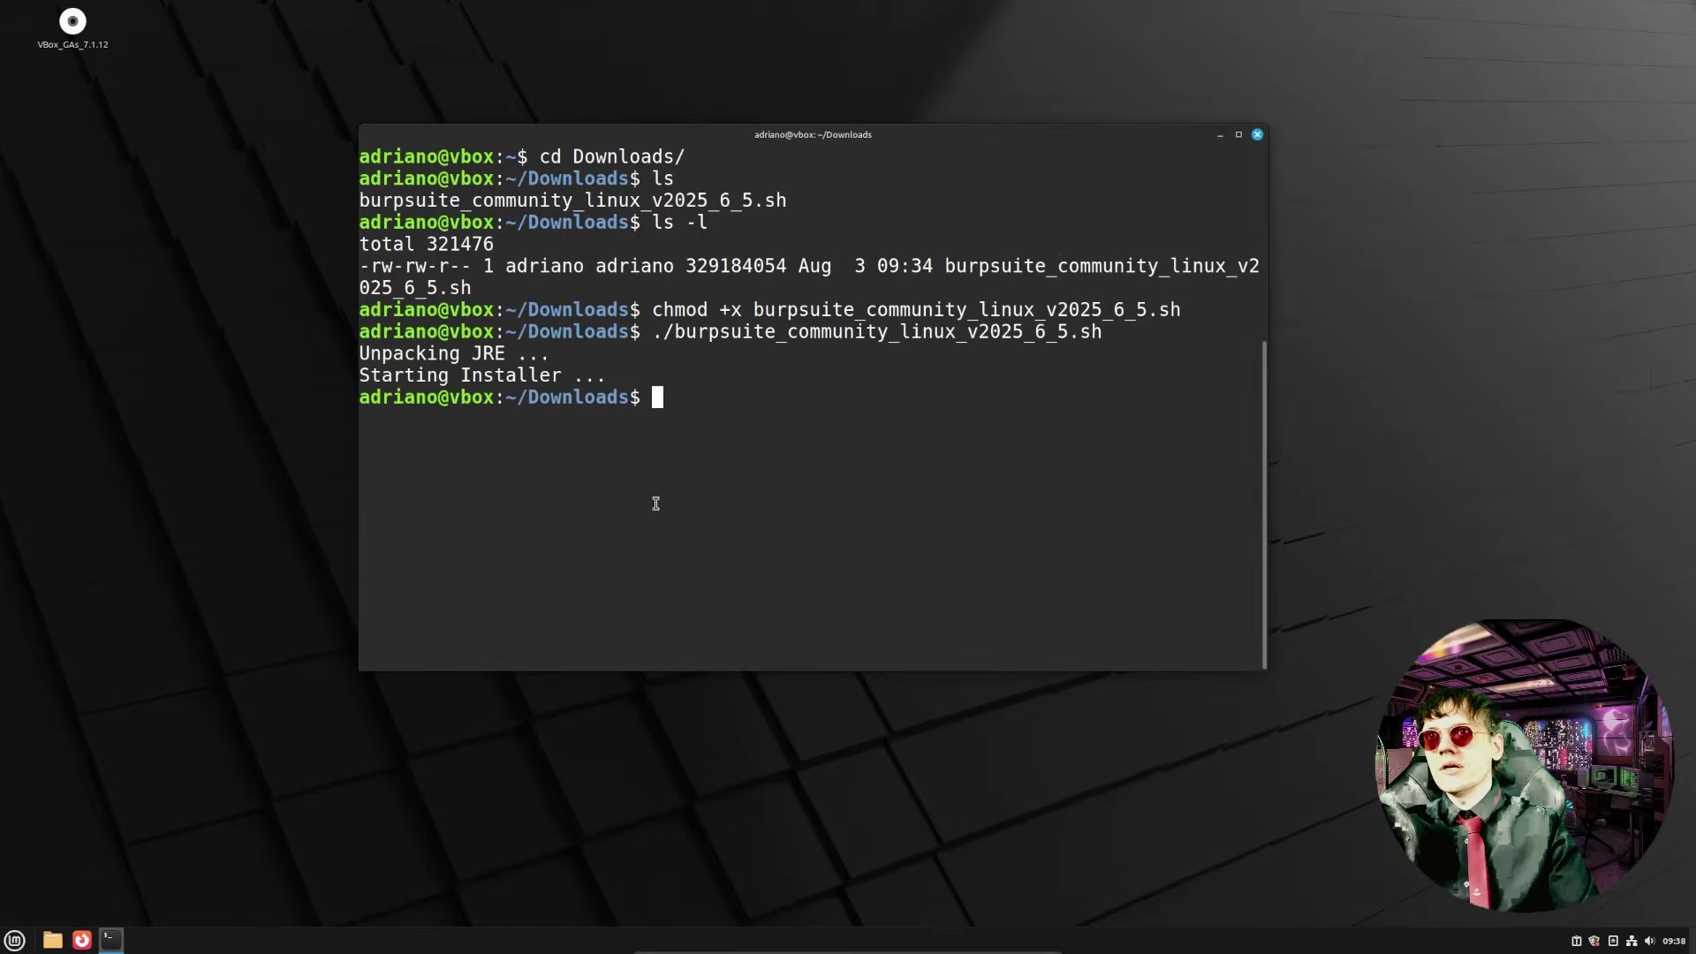
pyautogui.write('exit')
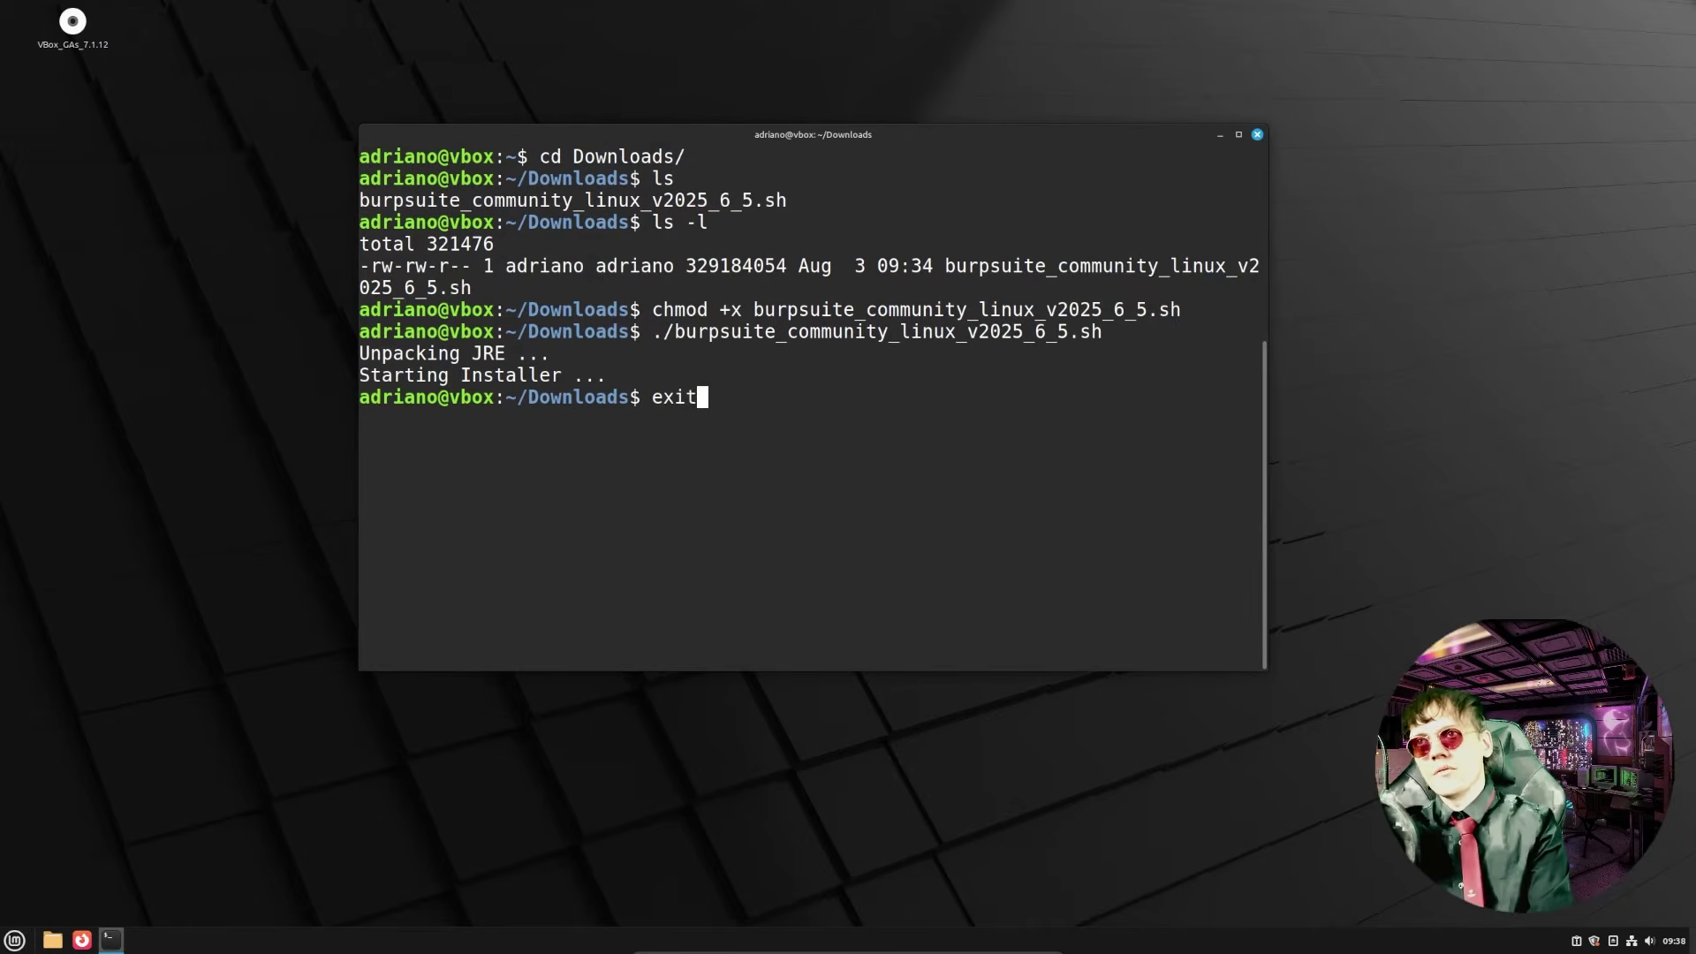
pyautogui.press('Return')
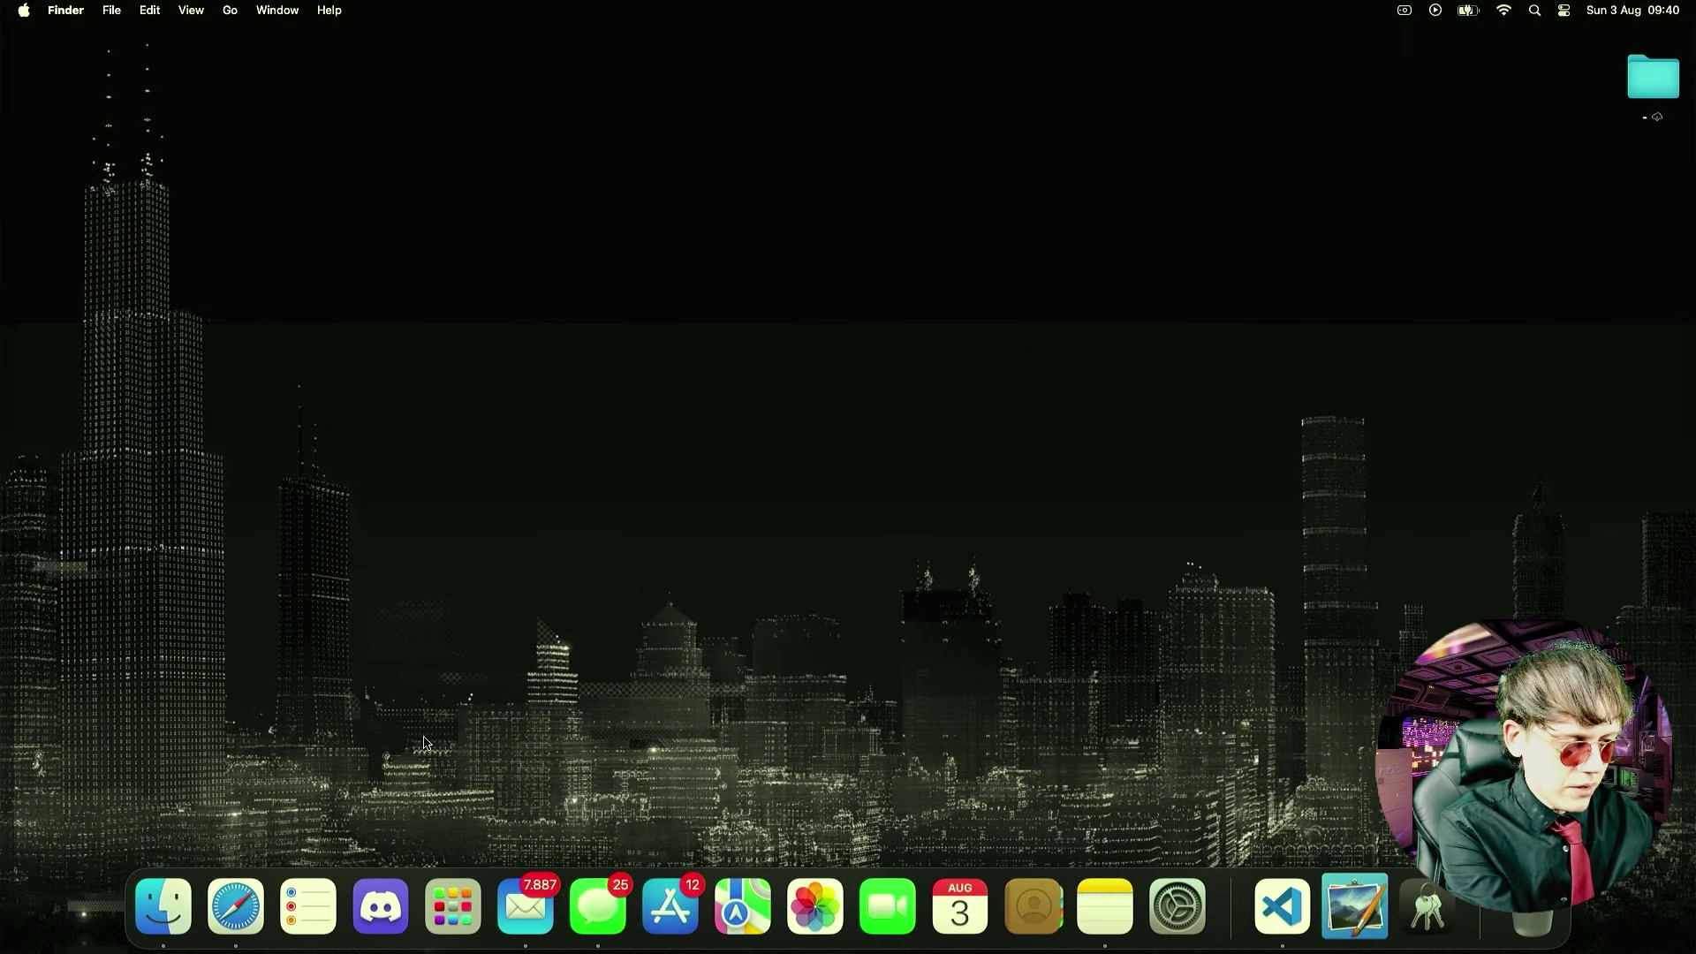
# - Search 'download burp suite' in Safari and open PortSwigger's Community Edition download page
pyautogui.click(237, 899)
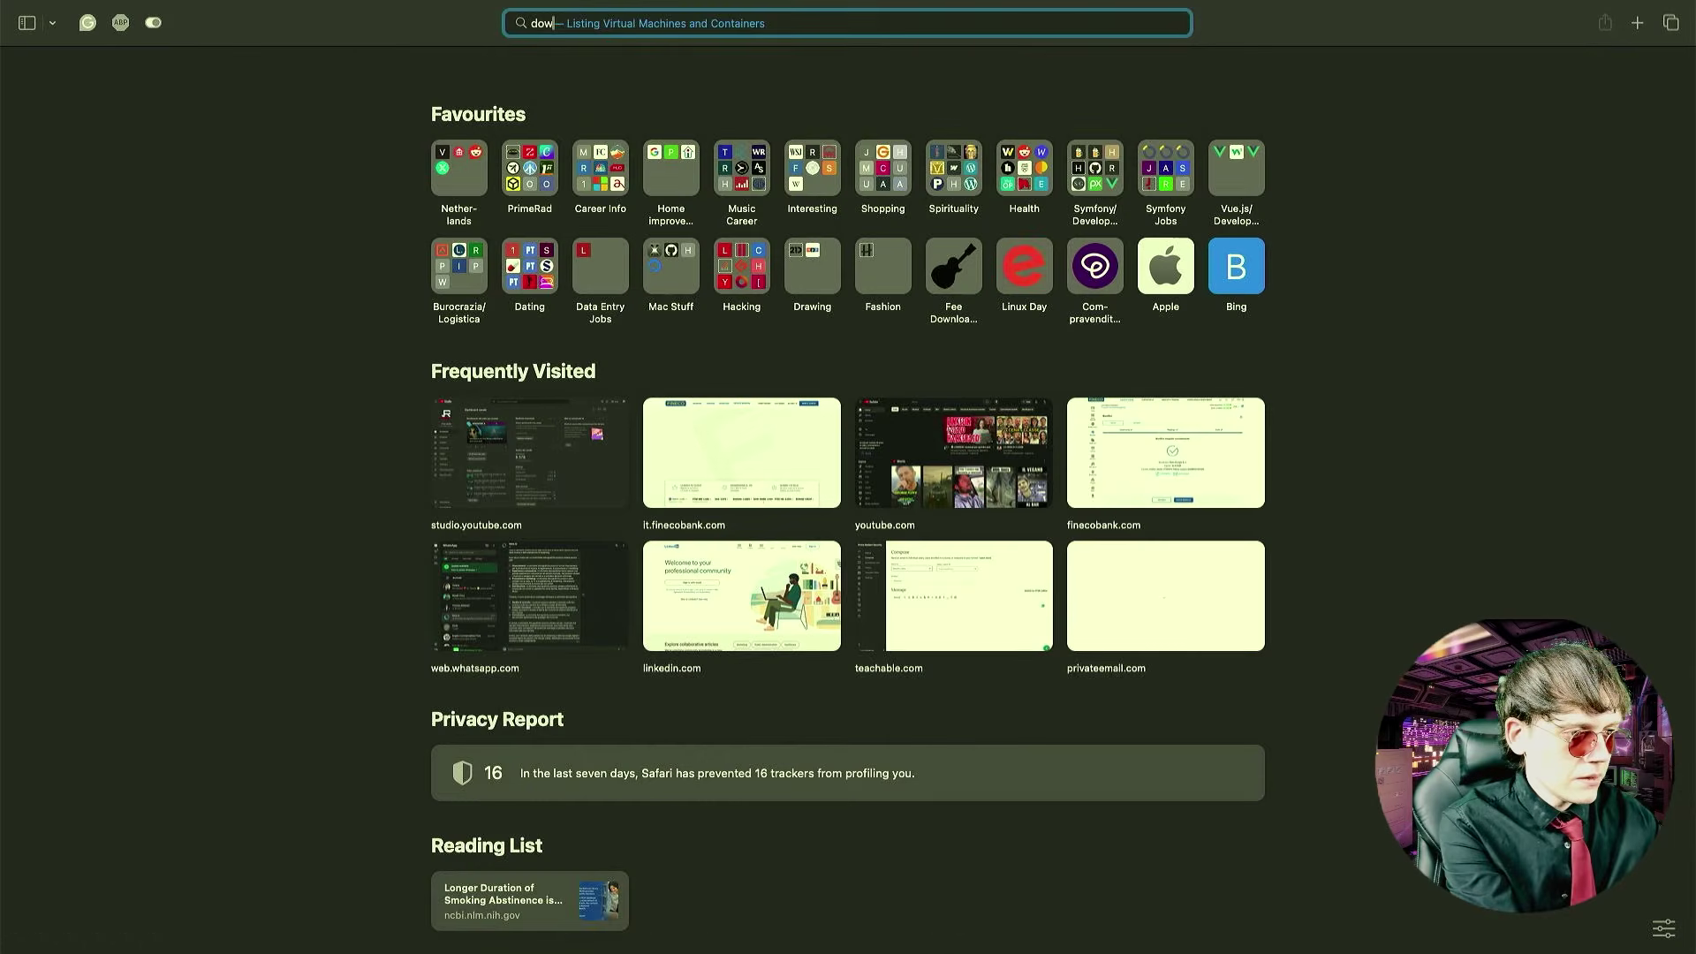
pyautogui.write('download burp suite')
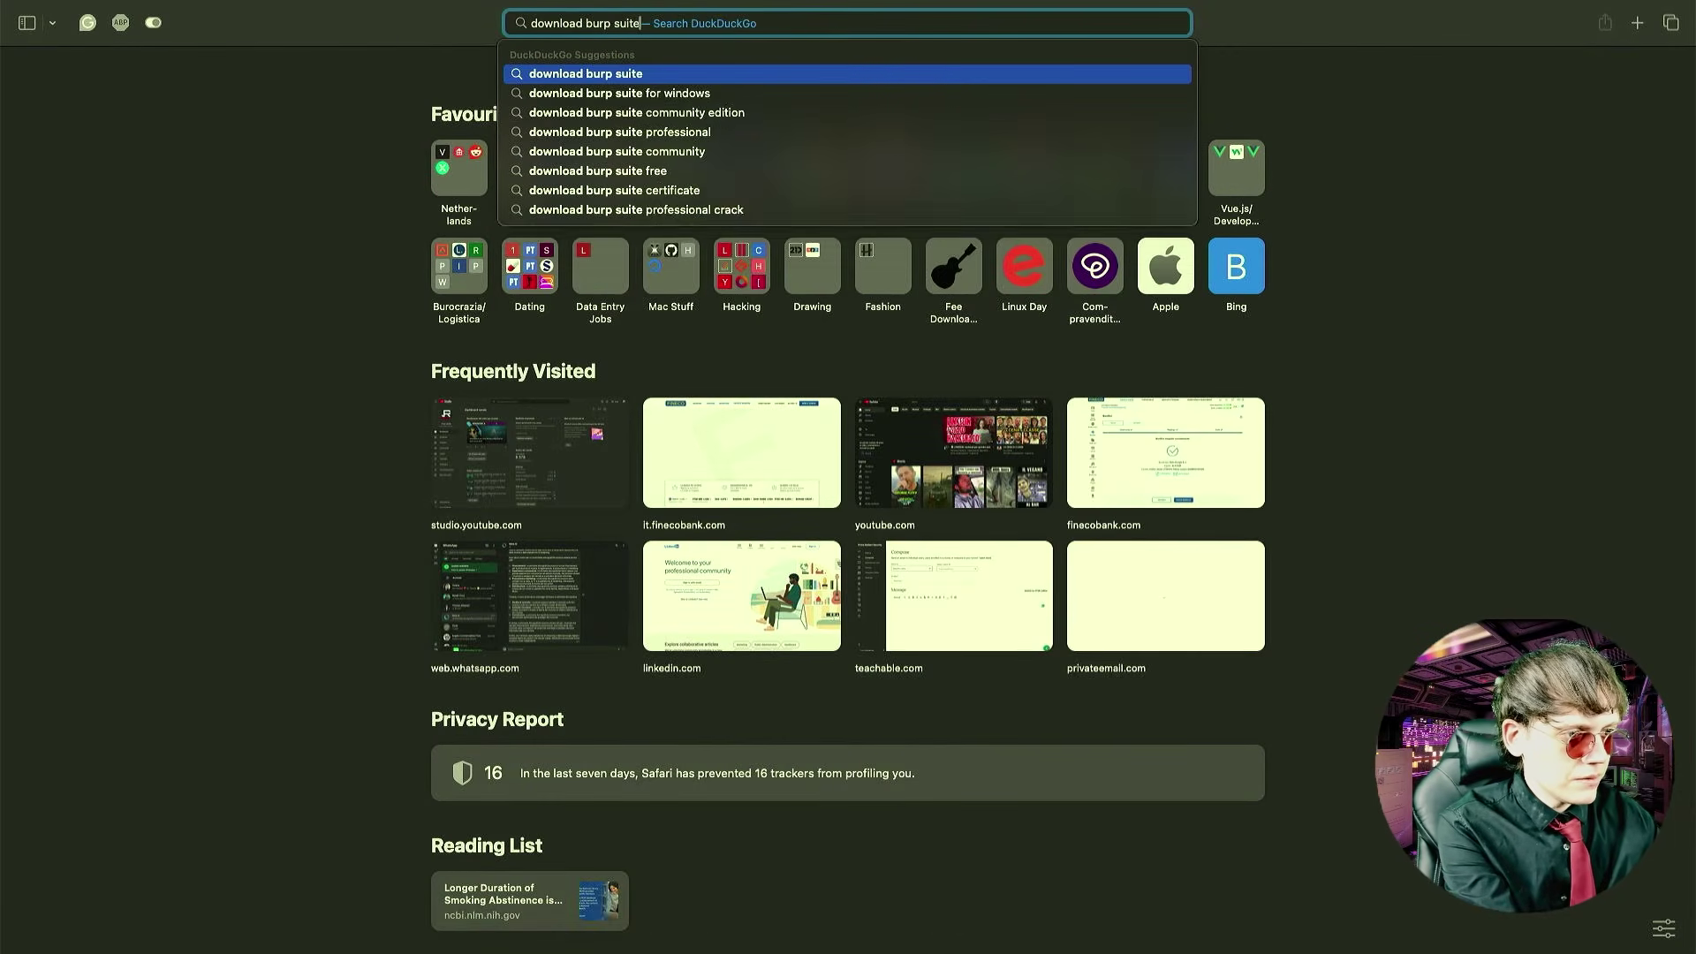
pyautogui.press('Return')
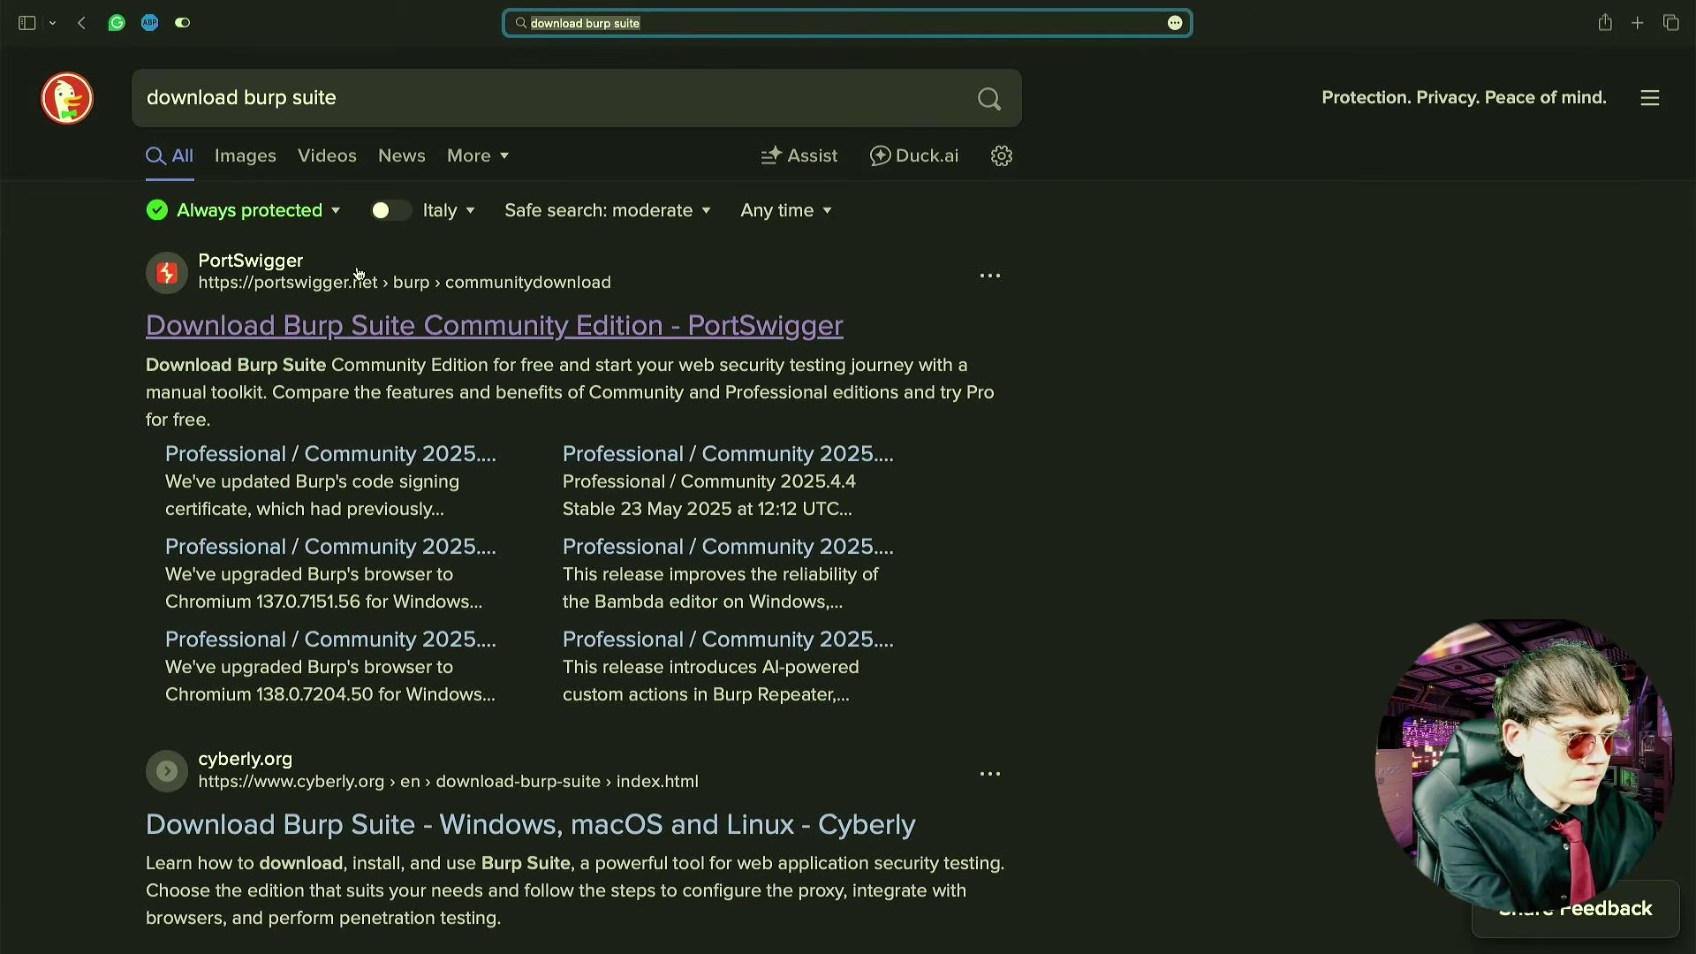
pyautogui.click(398, 336)
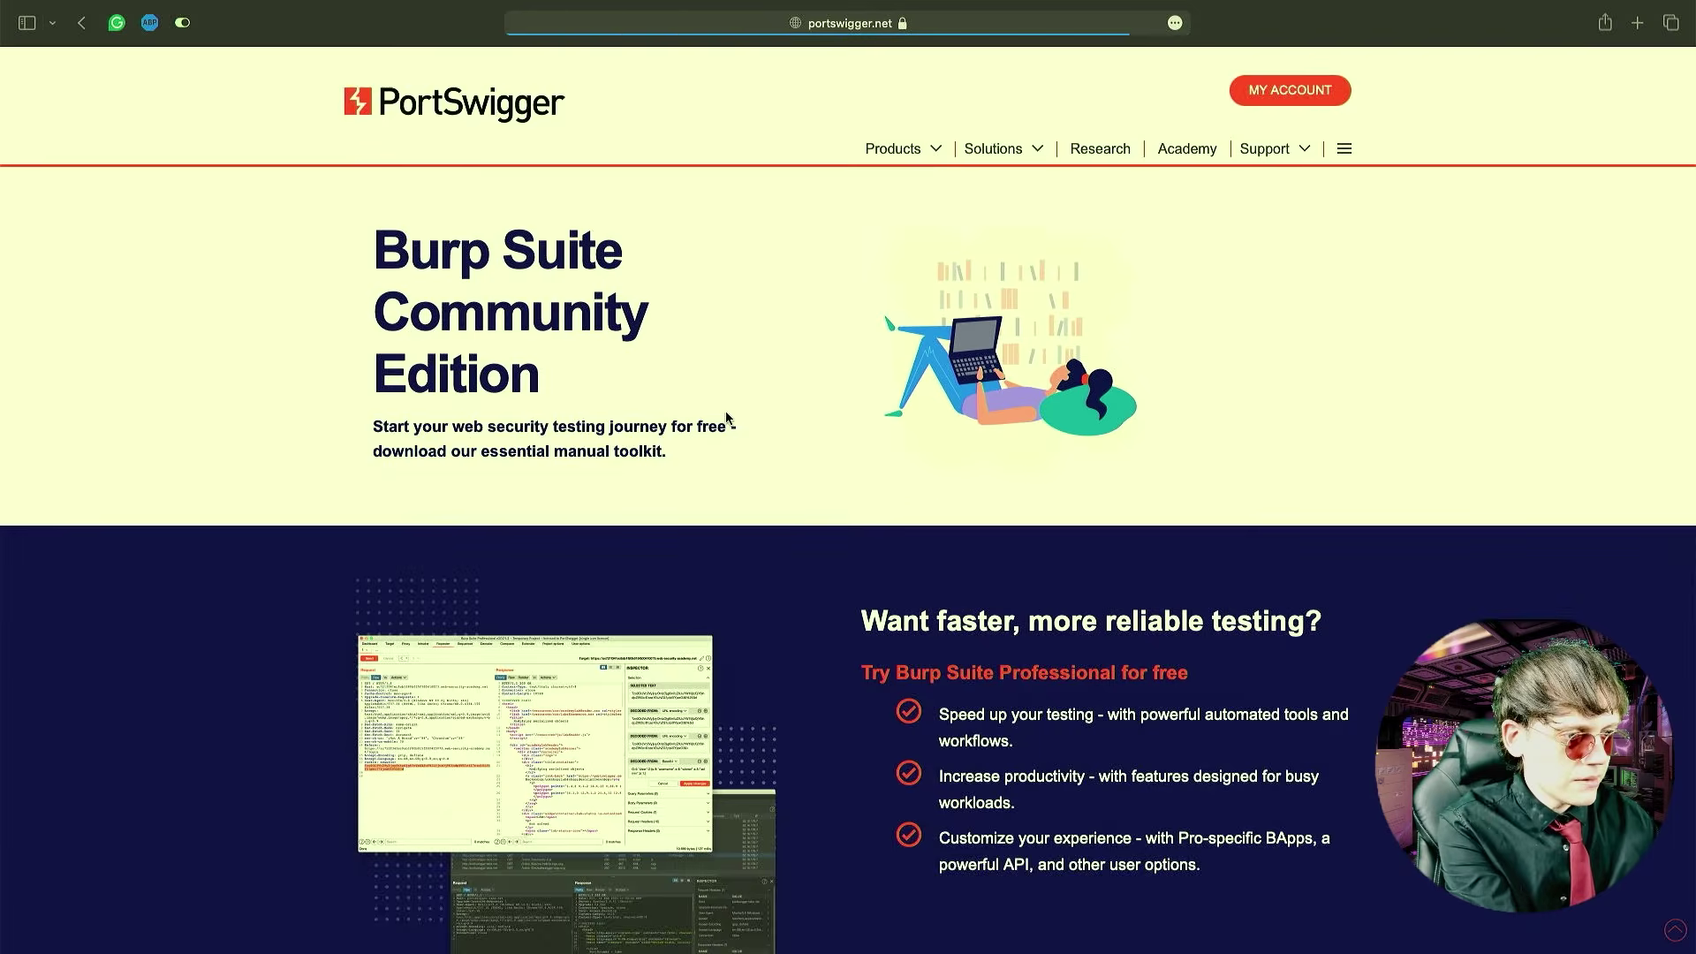
pyautogui.click(442, 527)
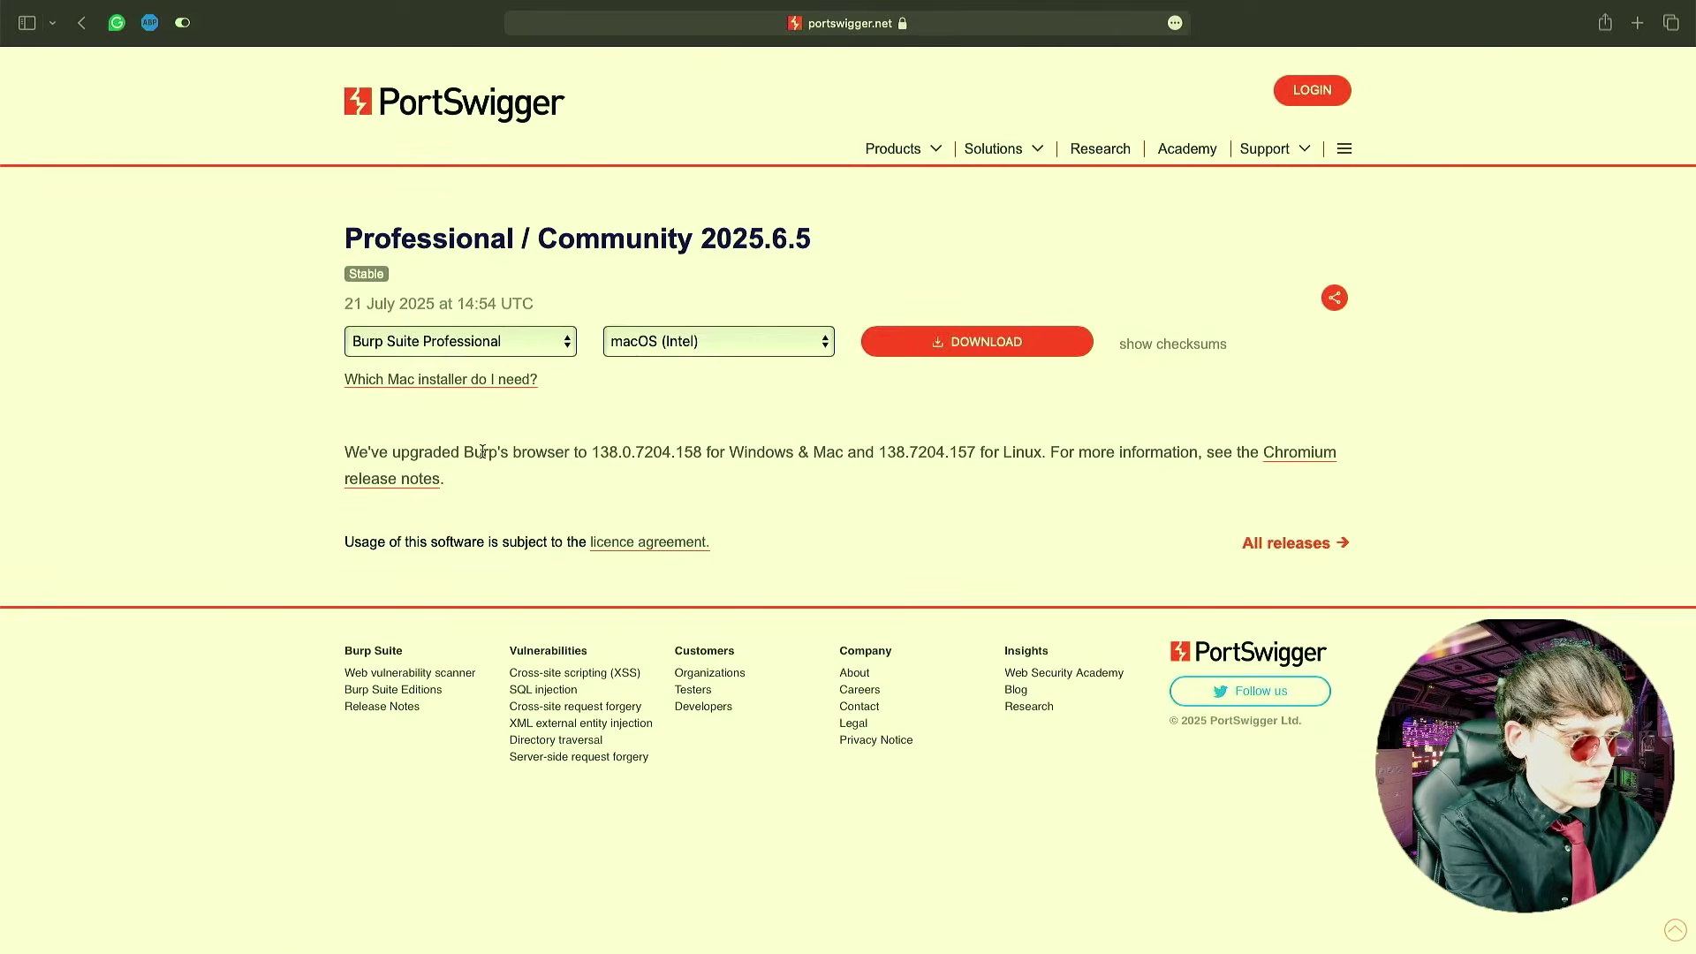
# - Choose Community Edition for macOS (Apple Silicon), allow portswigger.net downloads, and save the installer to the Desktop
pyautogui.click(486, 348)
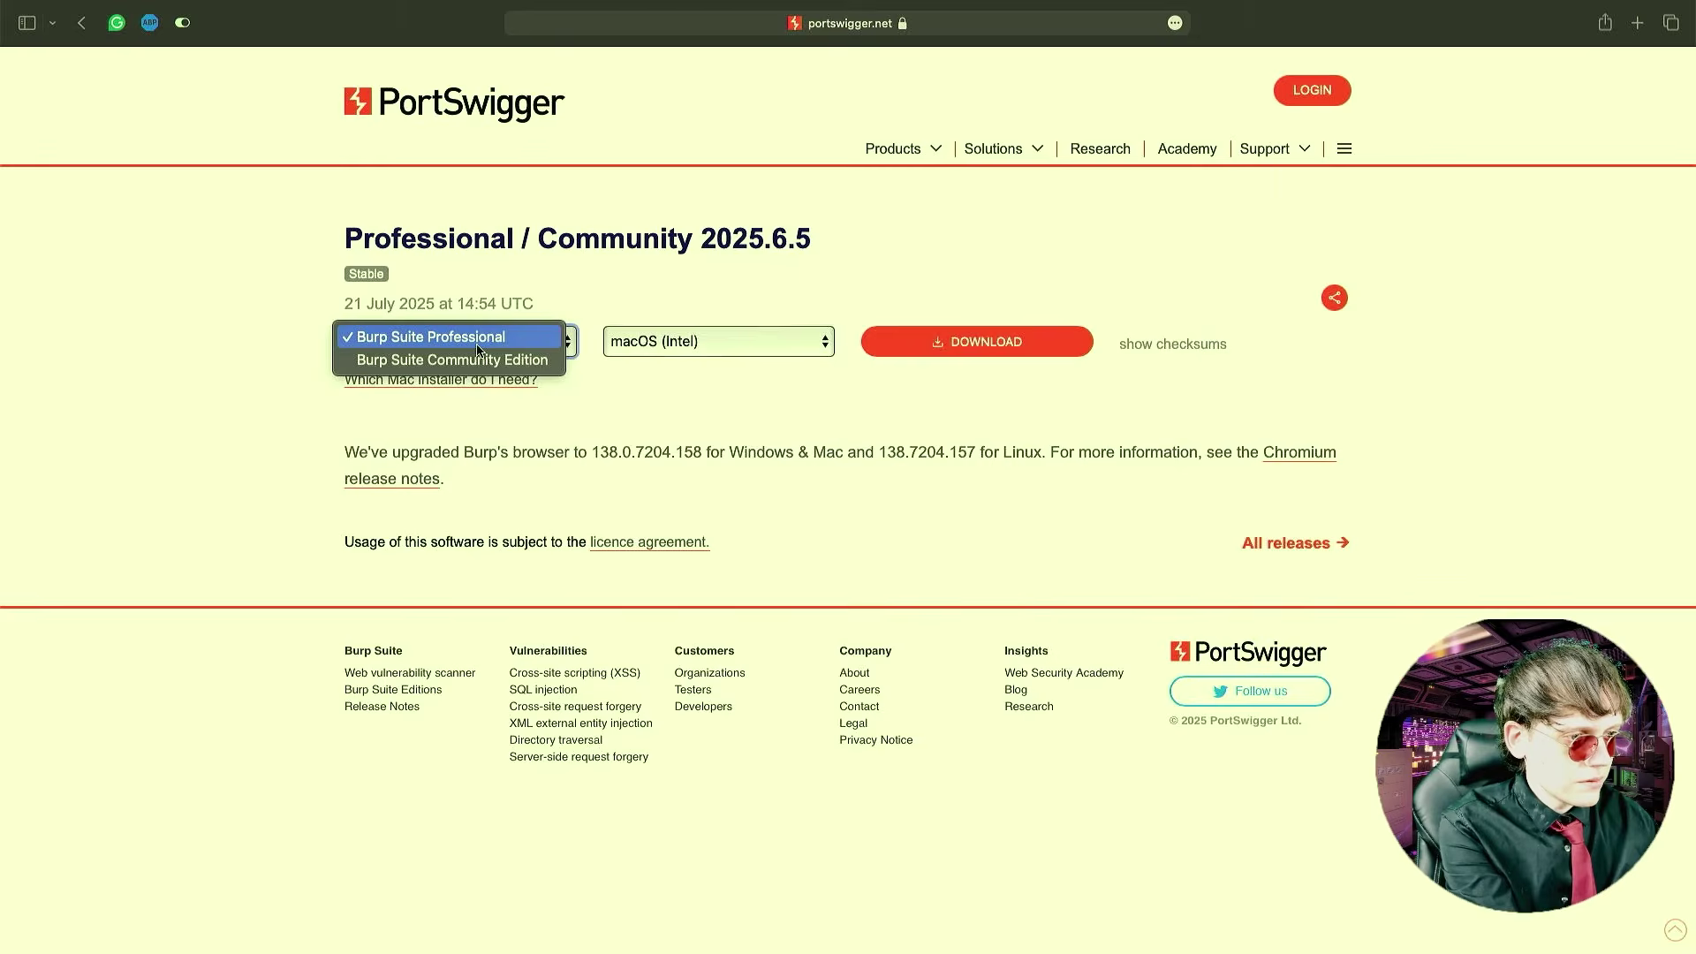
pyautogui.click(475, 370)
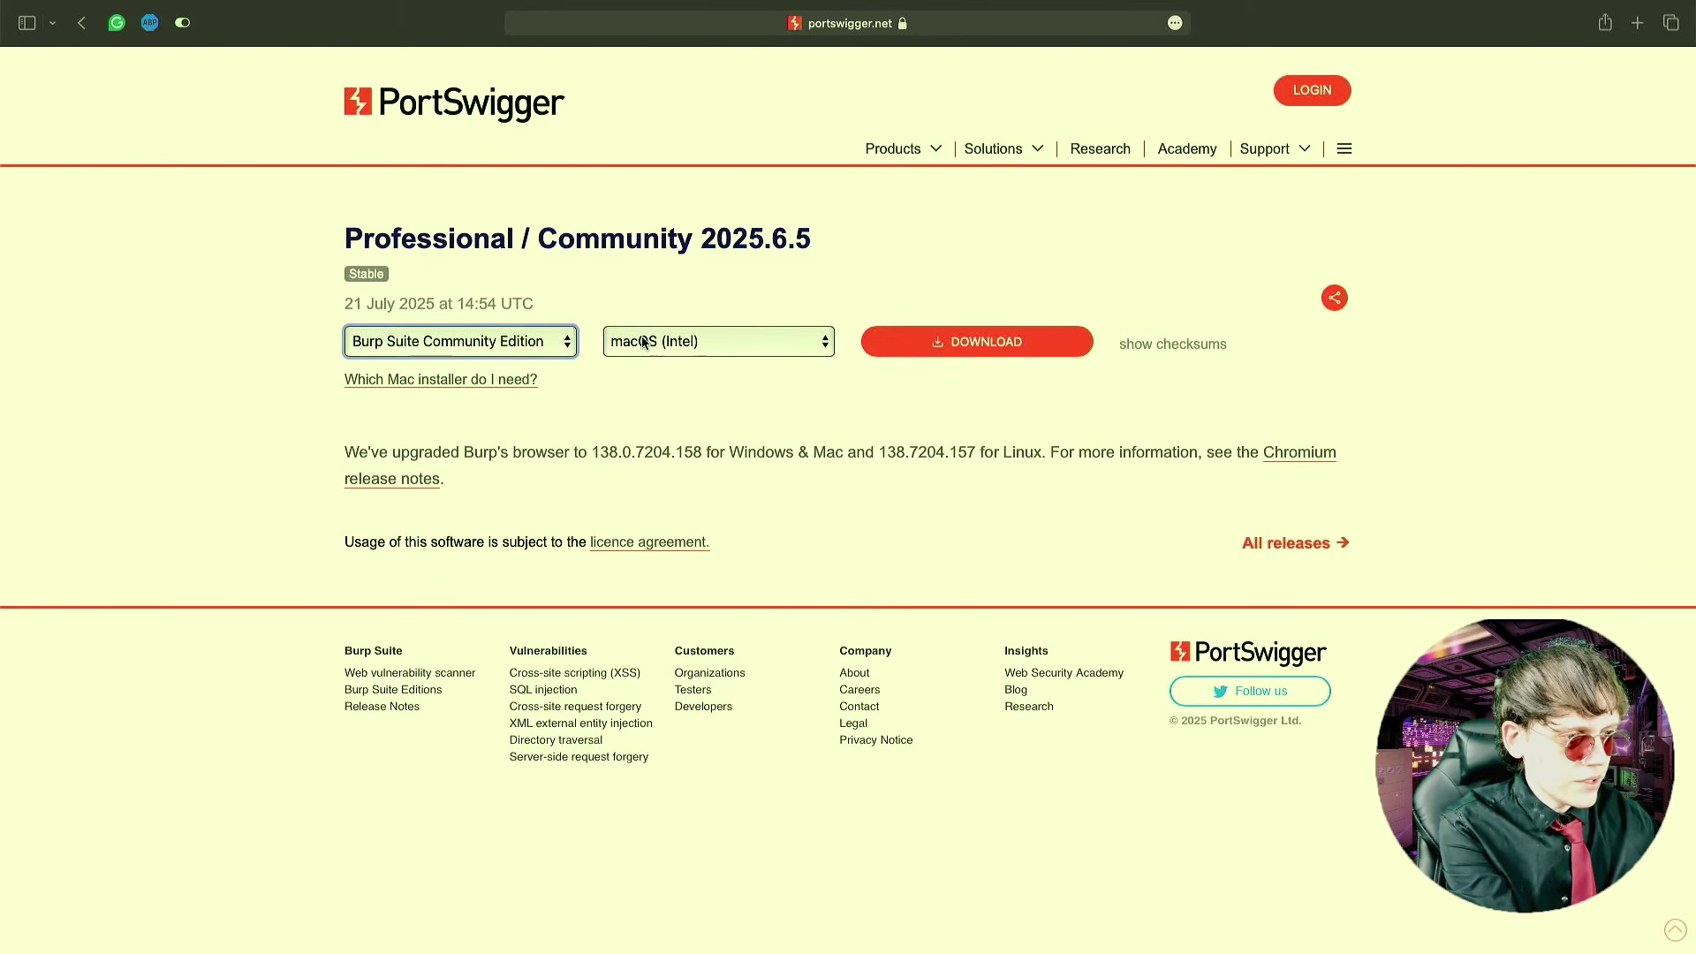
pyautogui.click(696, 348)
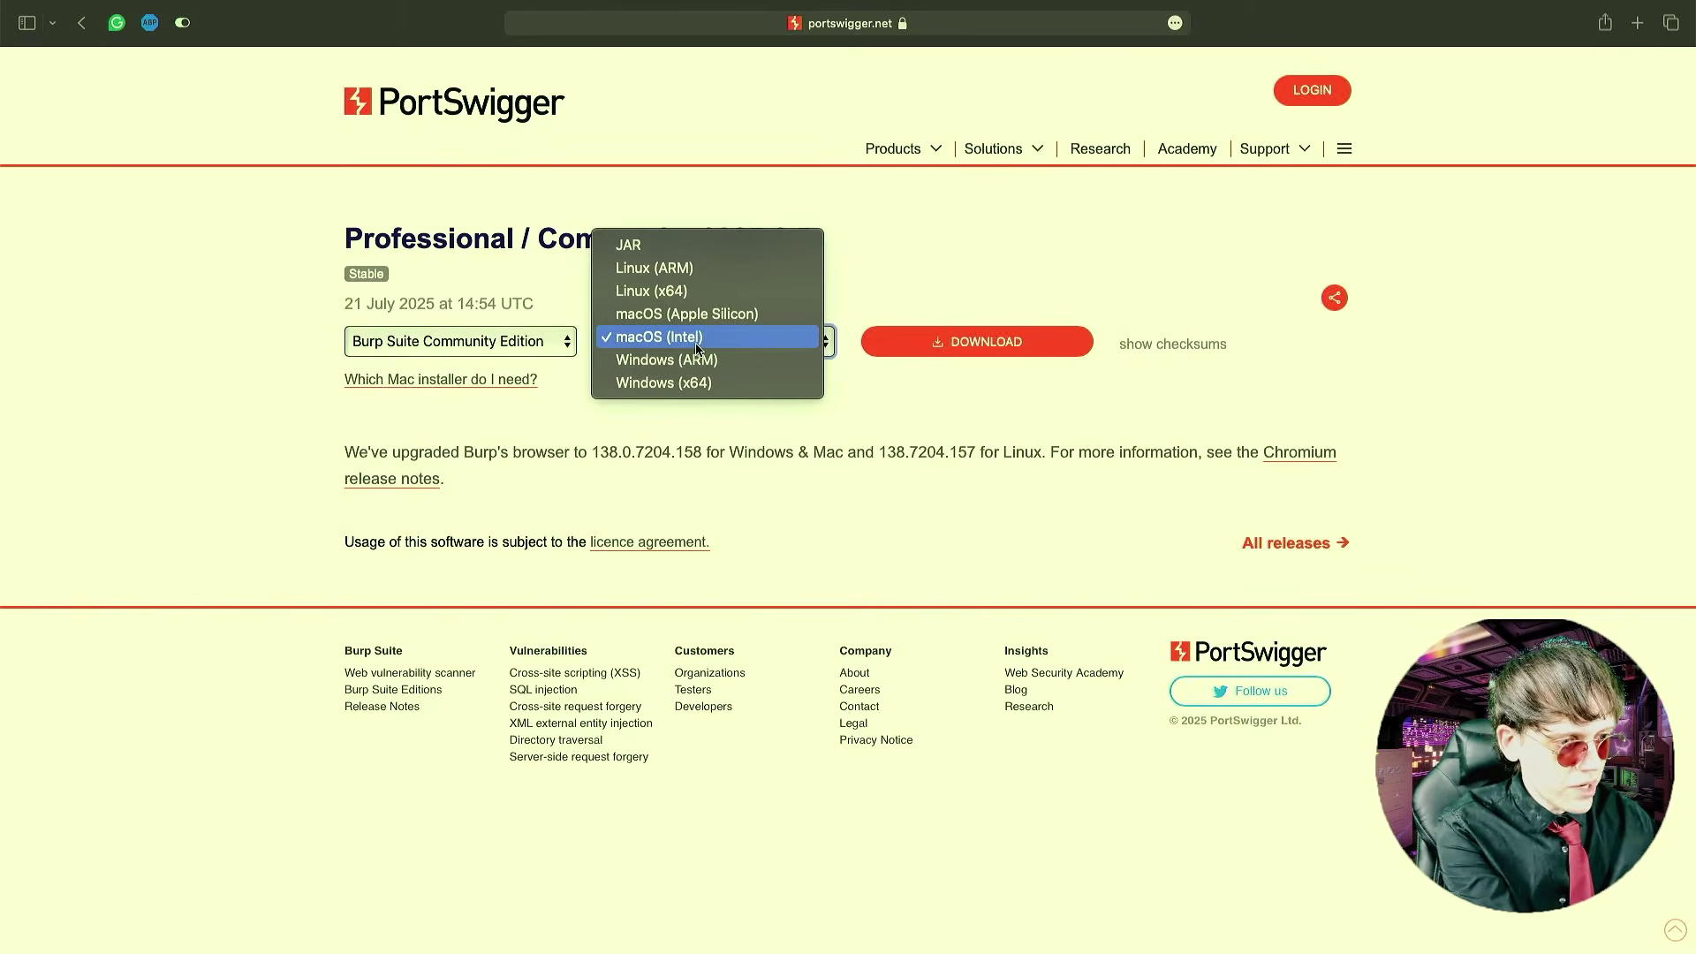
pyautogui.click(678, 315)
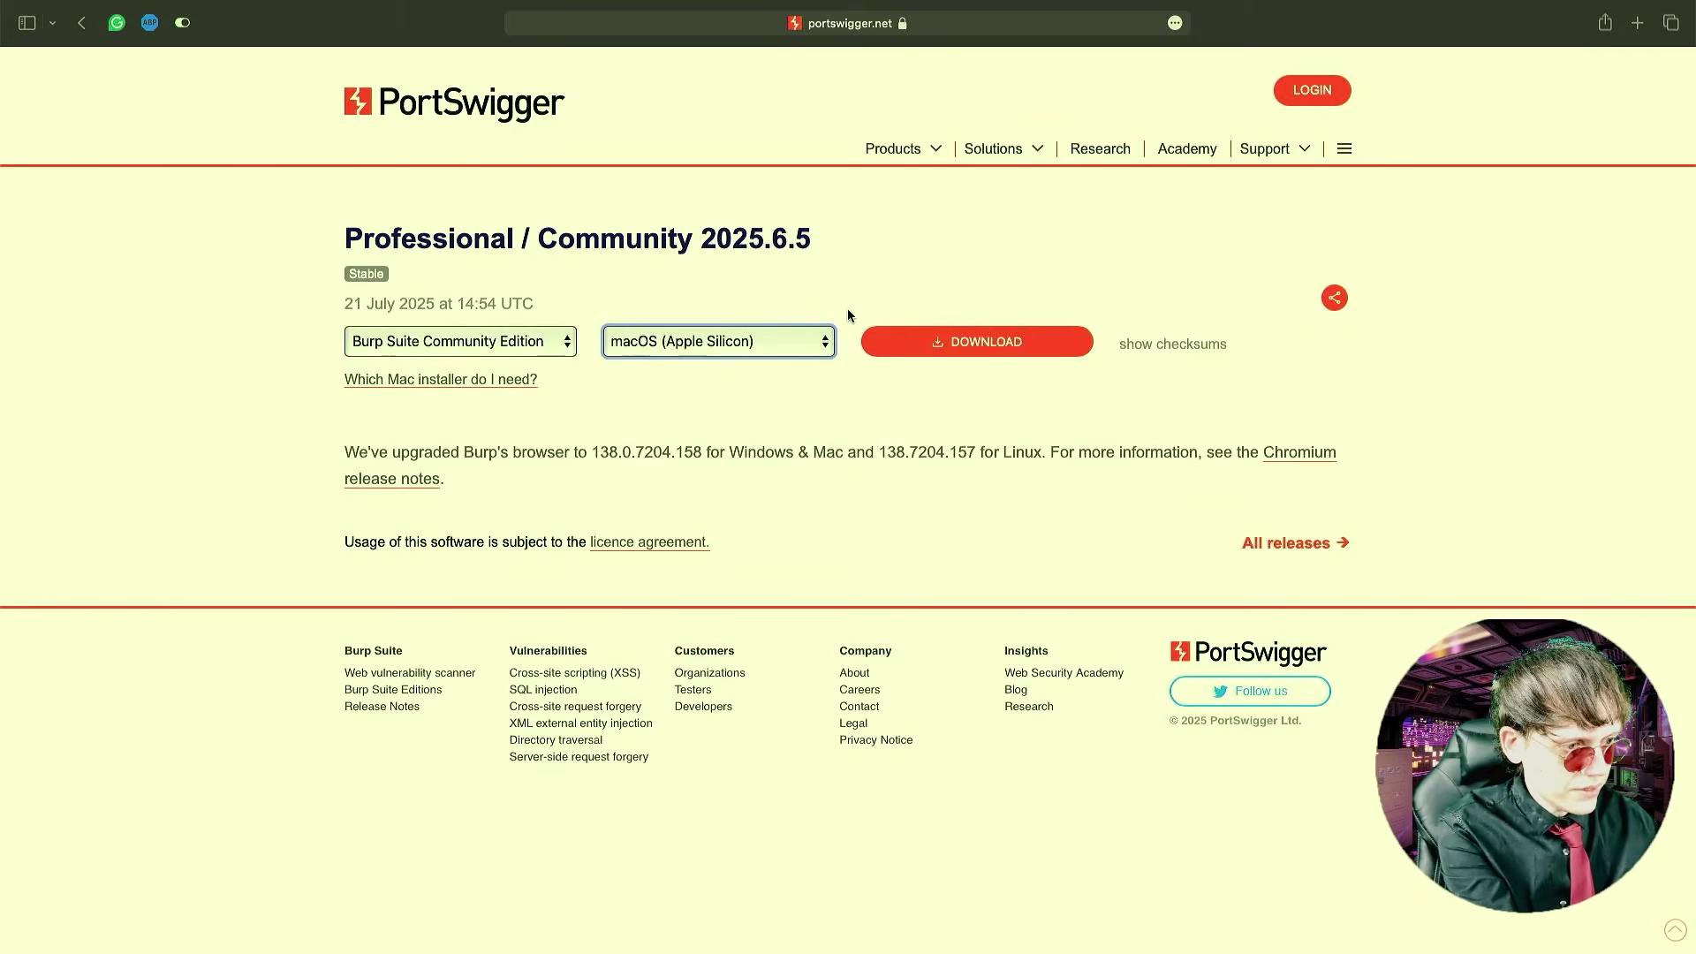
pyautogui.click(962, 344)
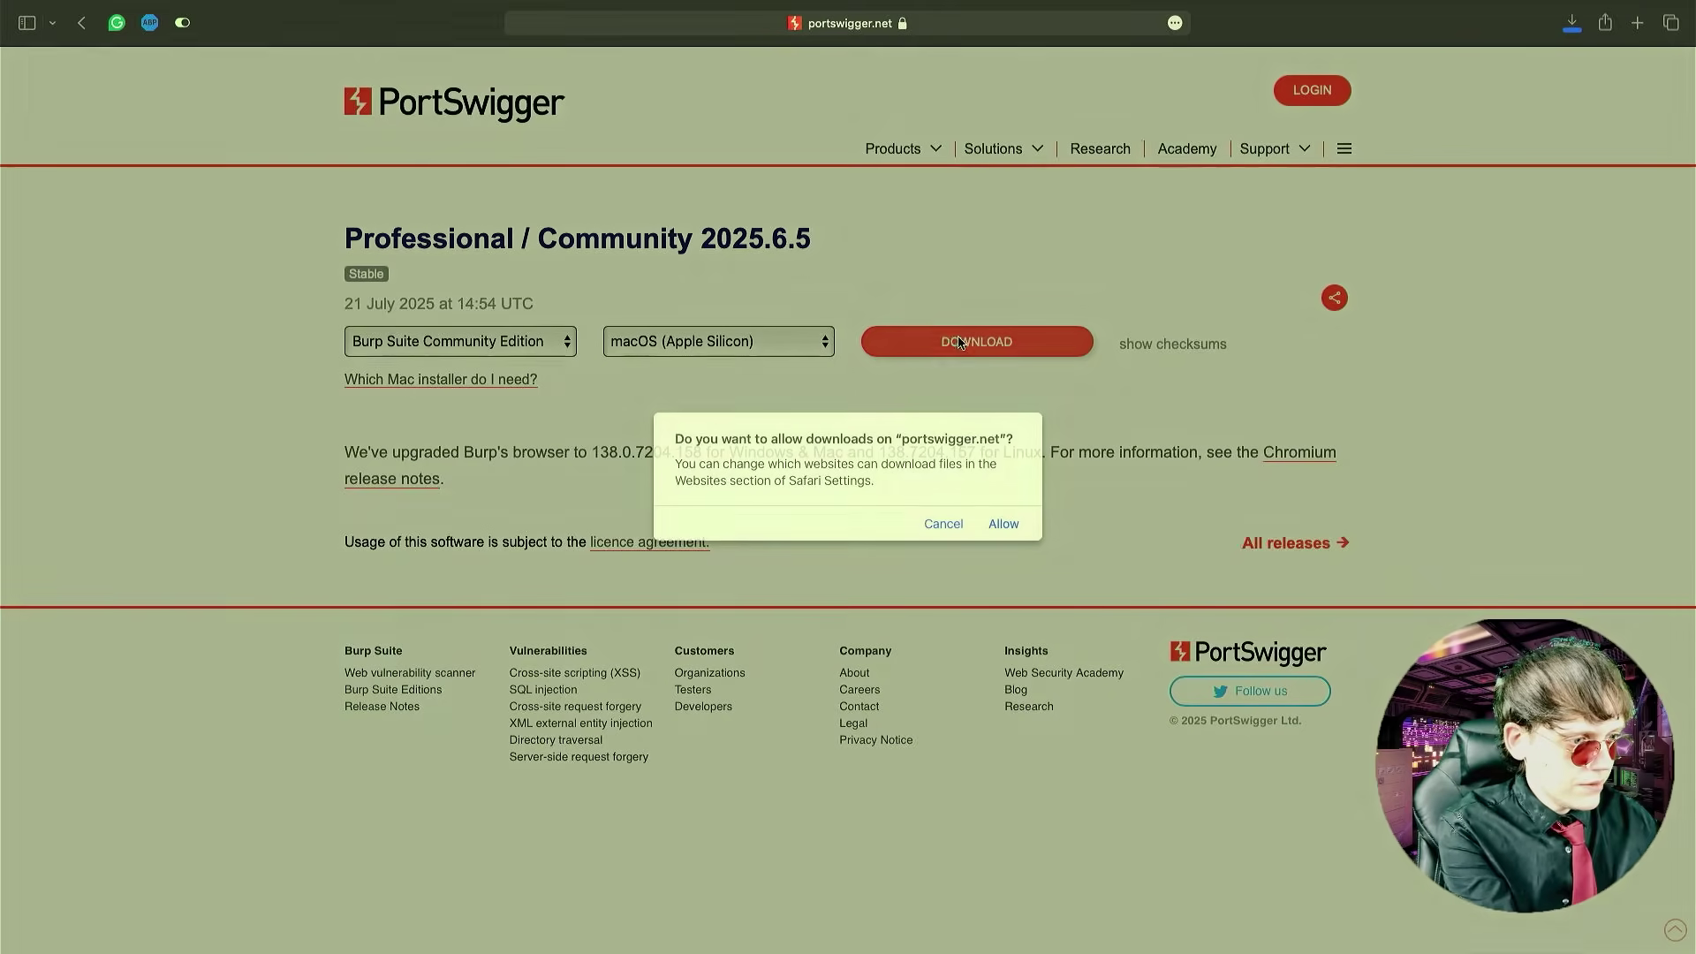
pyautogui.click(991, 524)
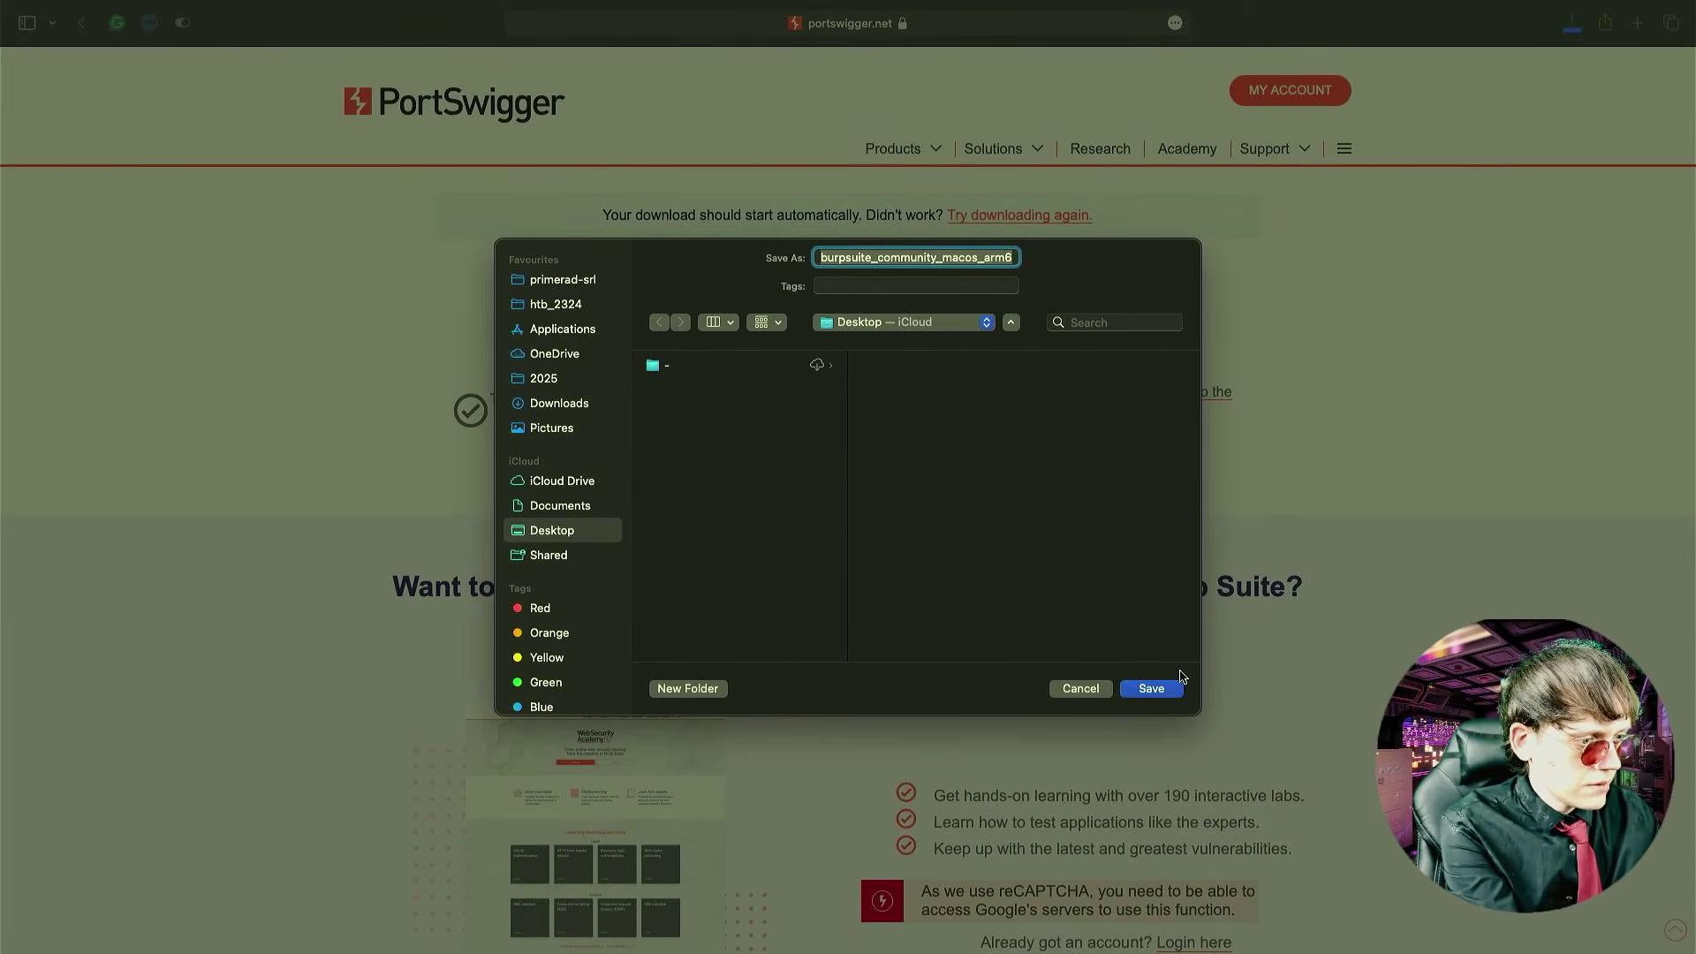
pyautogui.click(1152, 689)
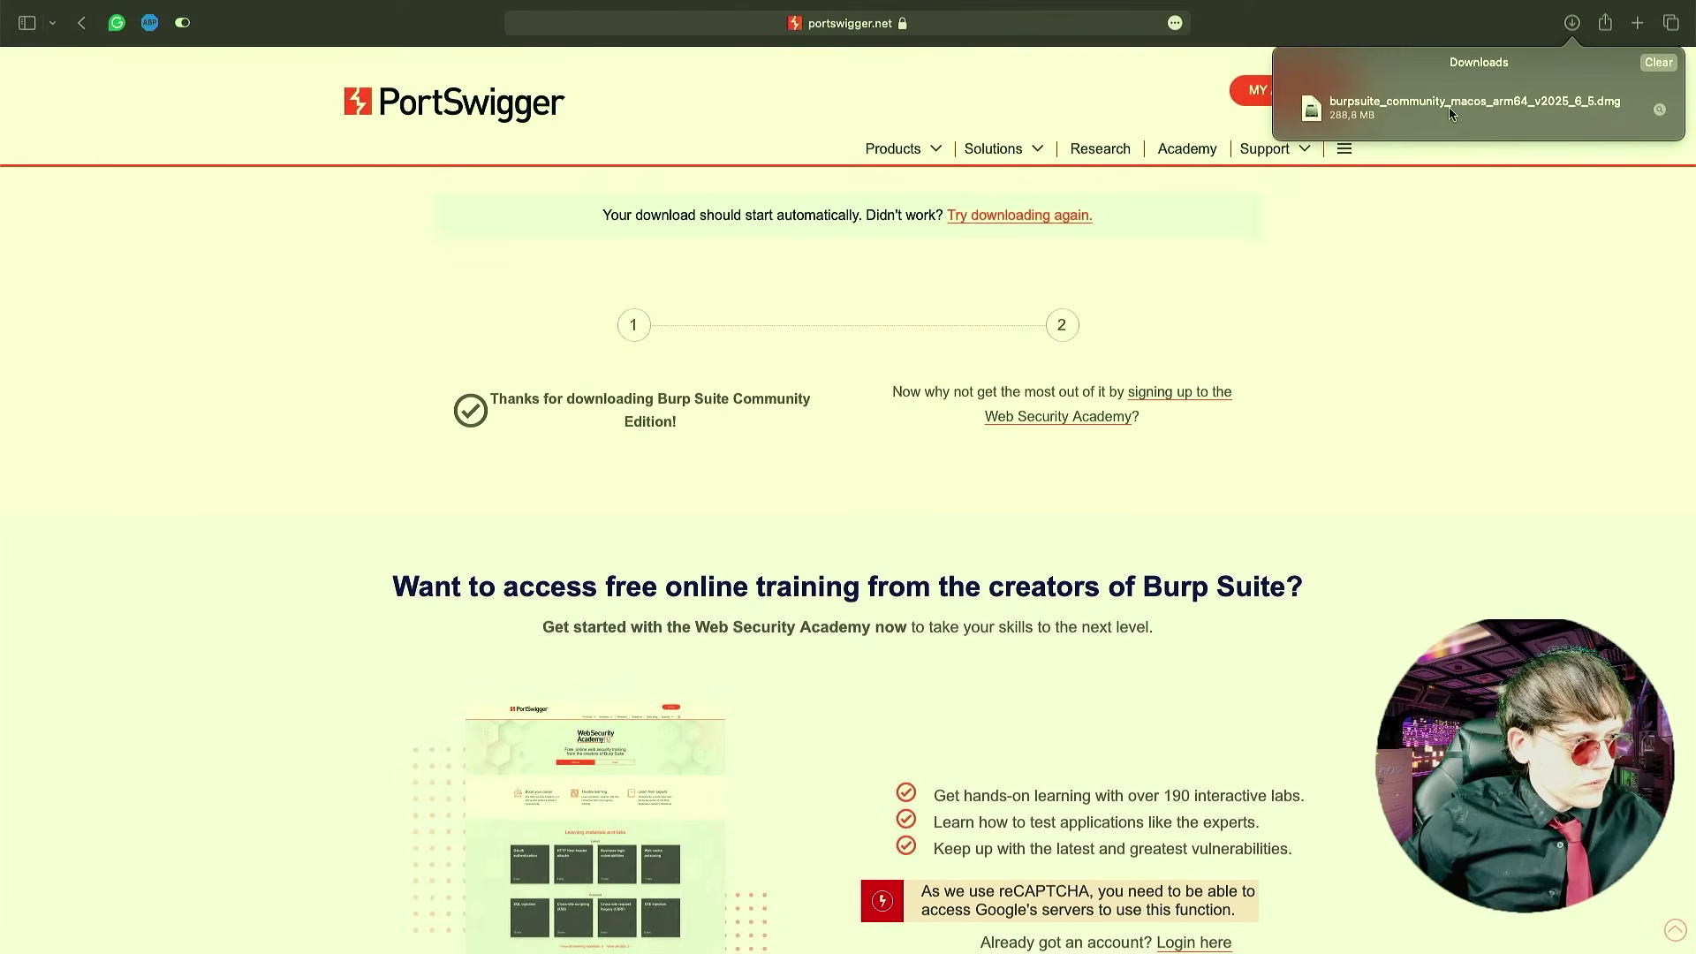
pyautogui.click(1450, 112)
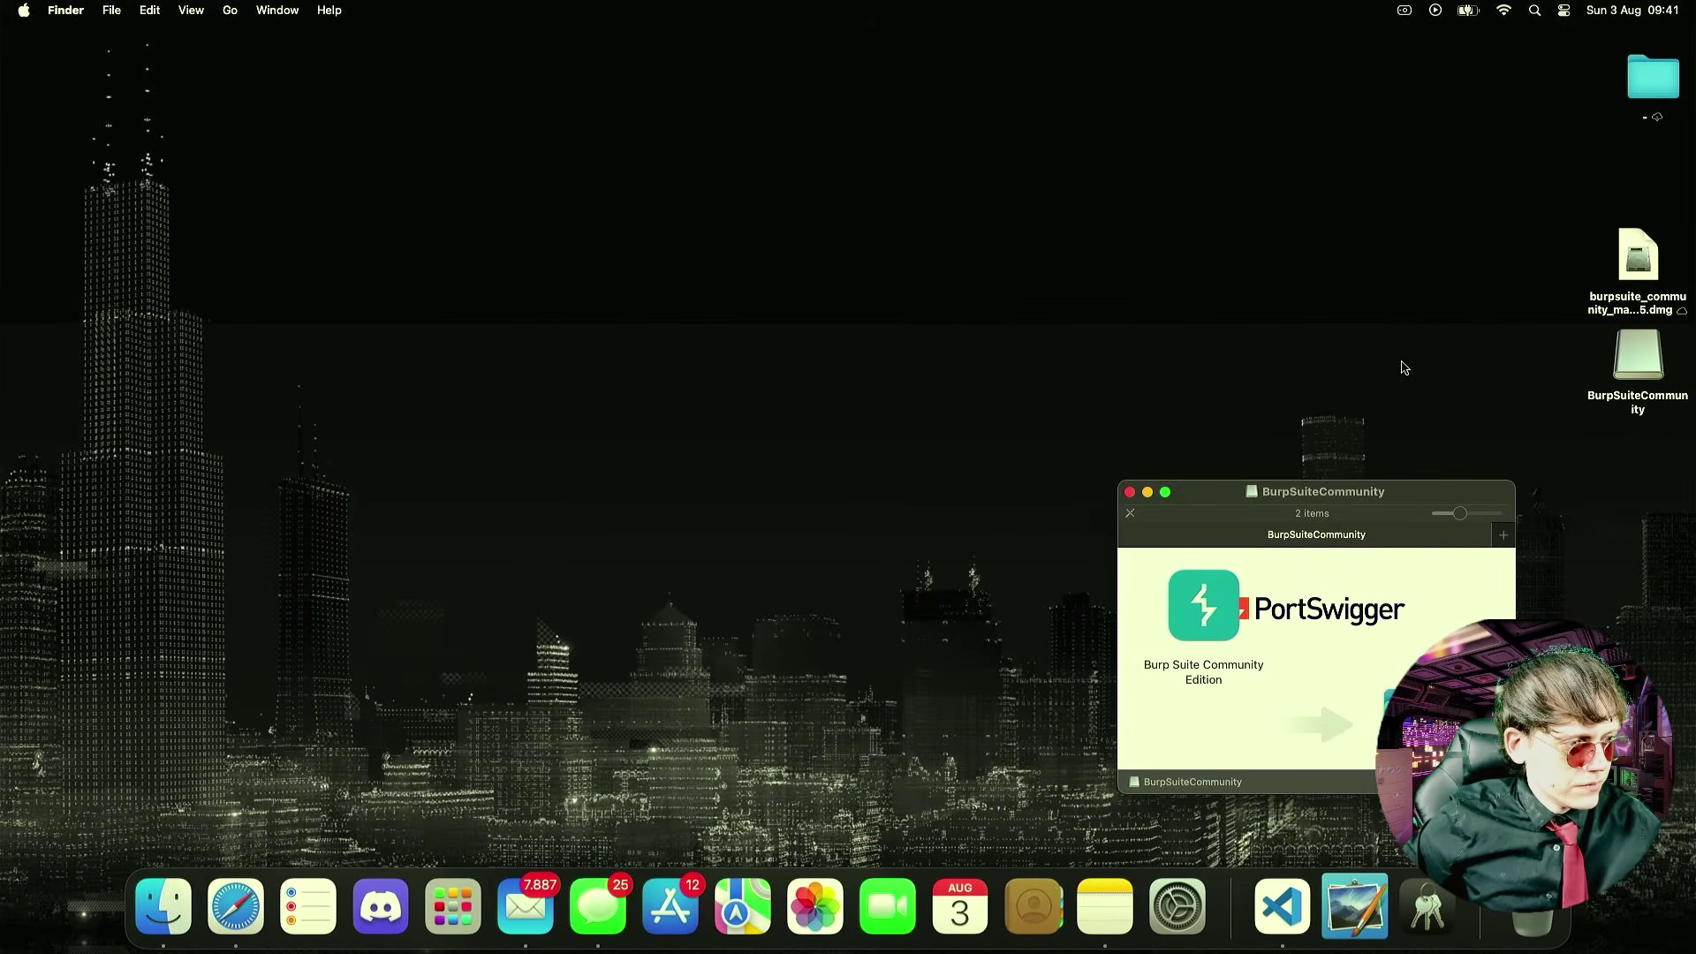
# - Drag Burp Suite into Applications, launch it from Launchpad via 'bur', and confirm opening the downloaded app
pyautogui.moveTo(1337, 493); pyautogui.dragTo(1094, 352)
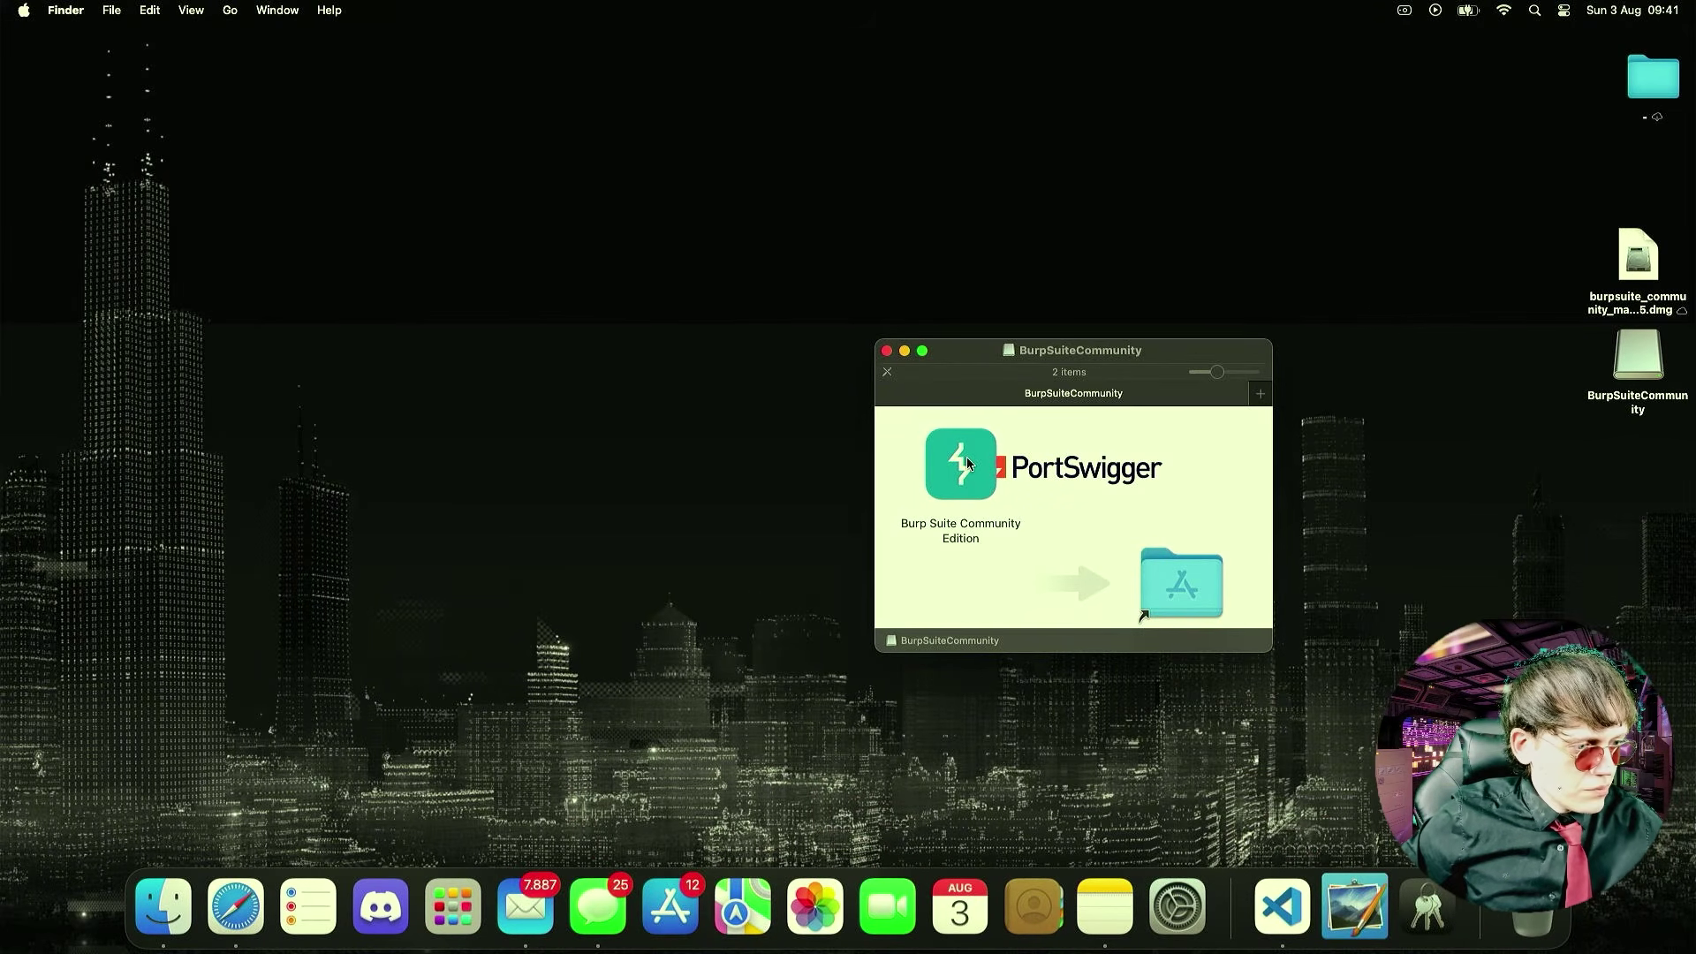
pyautogui.moveTo(967, 463); pyautogui.dragTo(1192, 572)
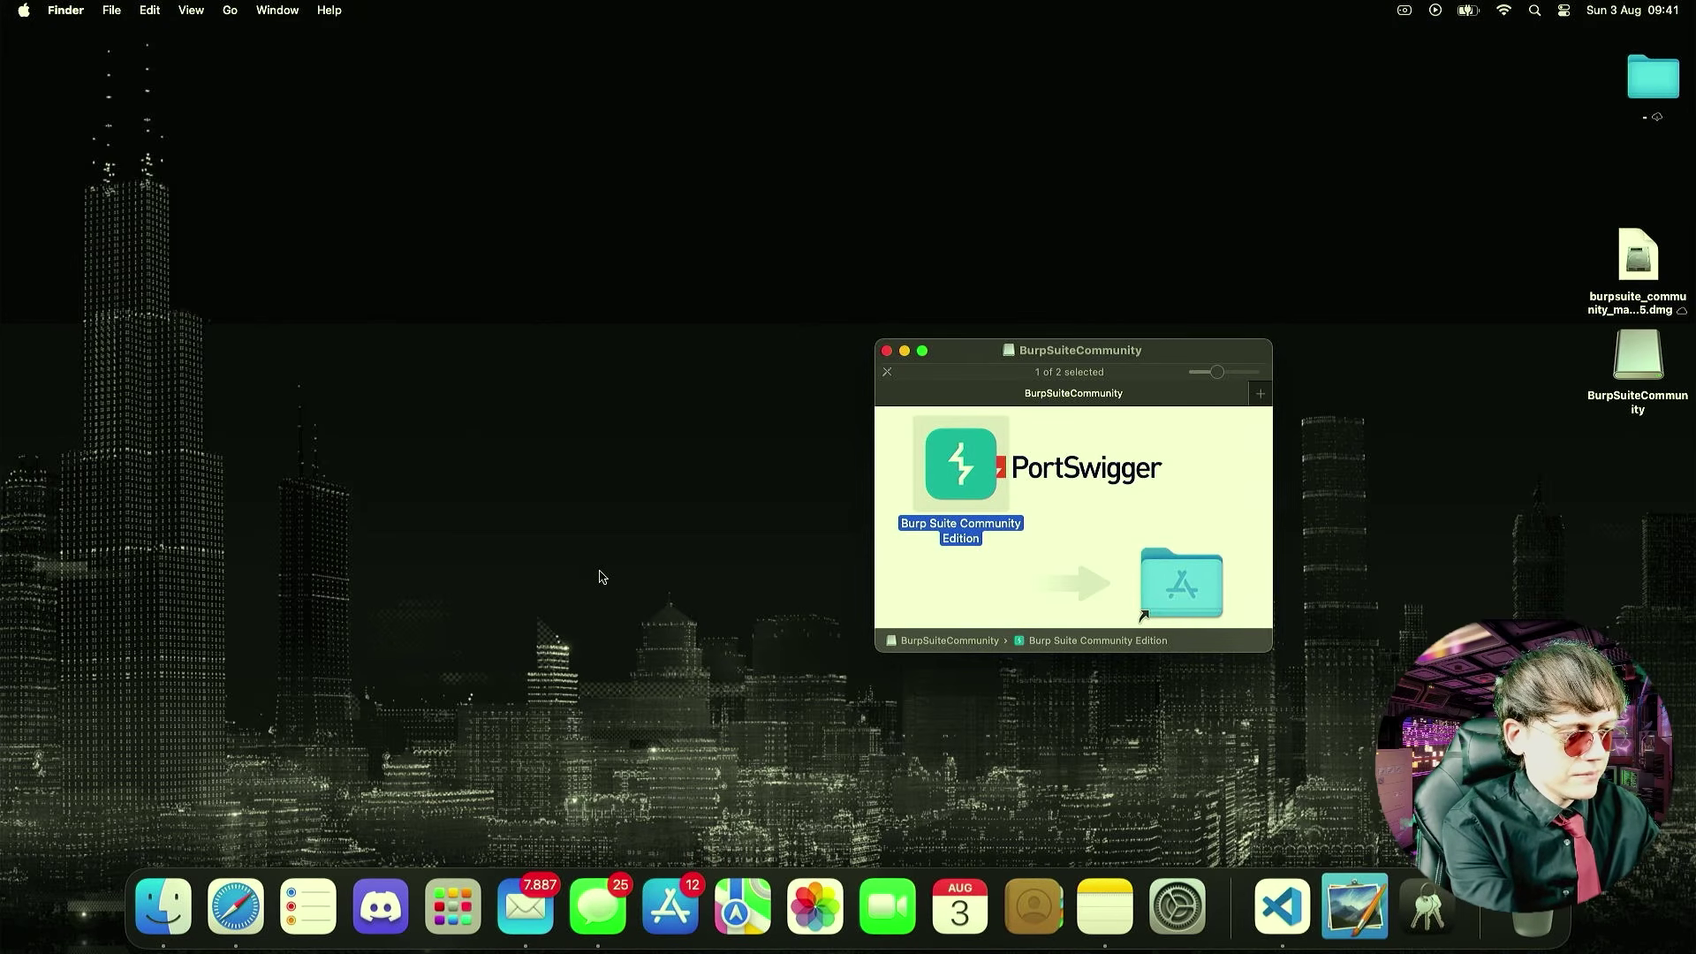
pyautogui.press('F4')
pyautogui.write('bur')
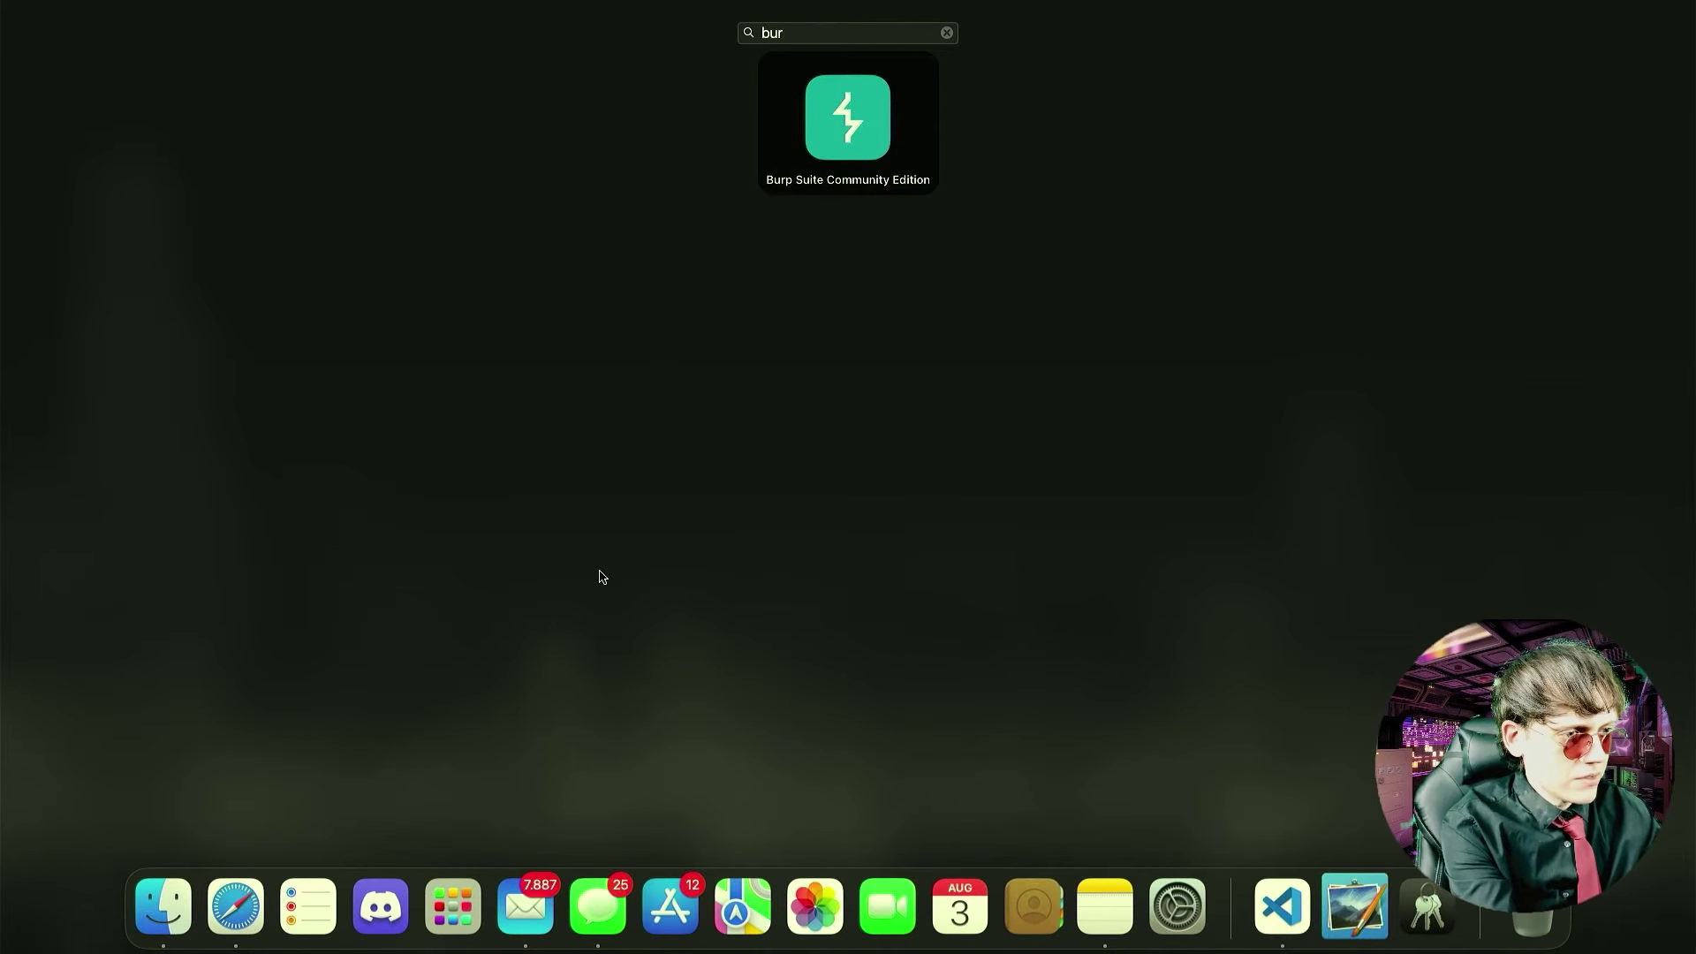
pyautogui.click(828, 145)
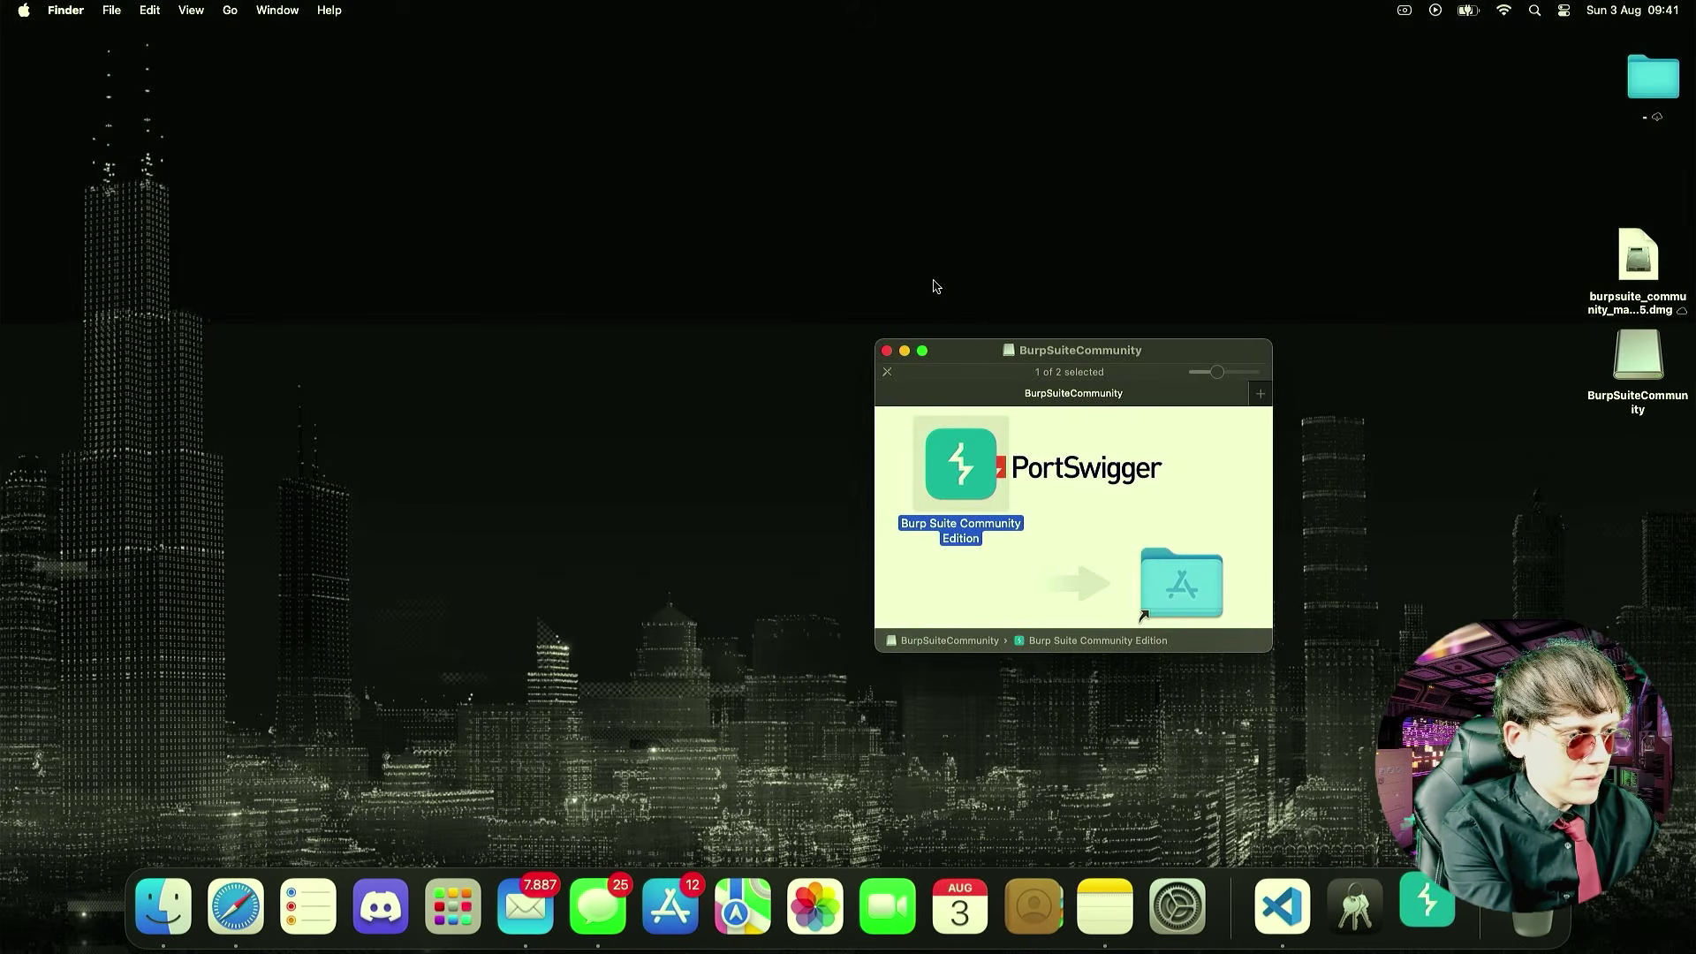
pyautogui.click(887, 351)
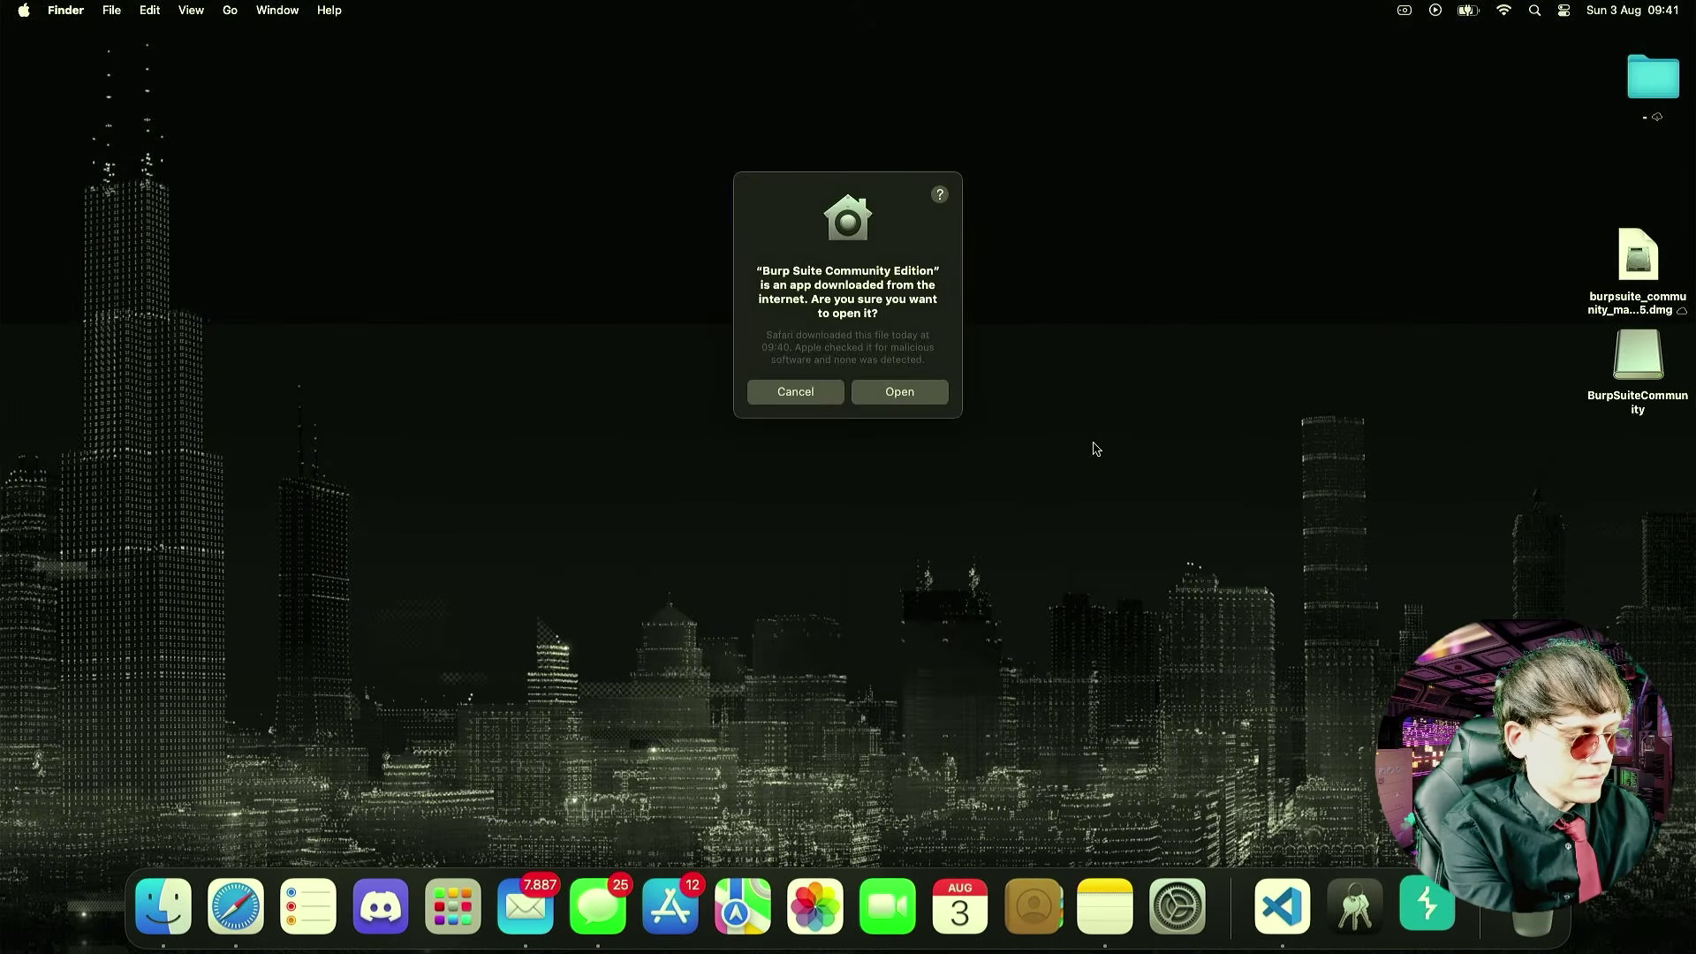
pyautogui.click(915, 400)
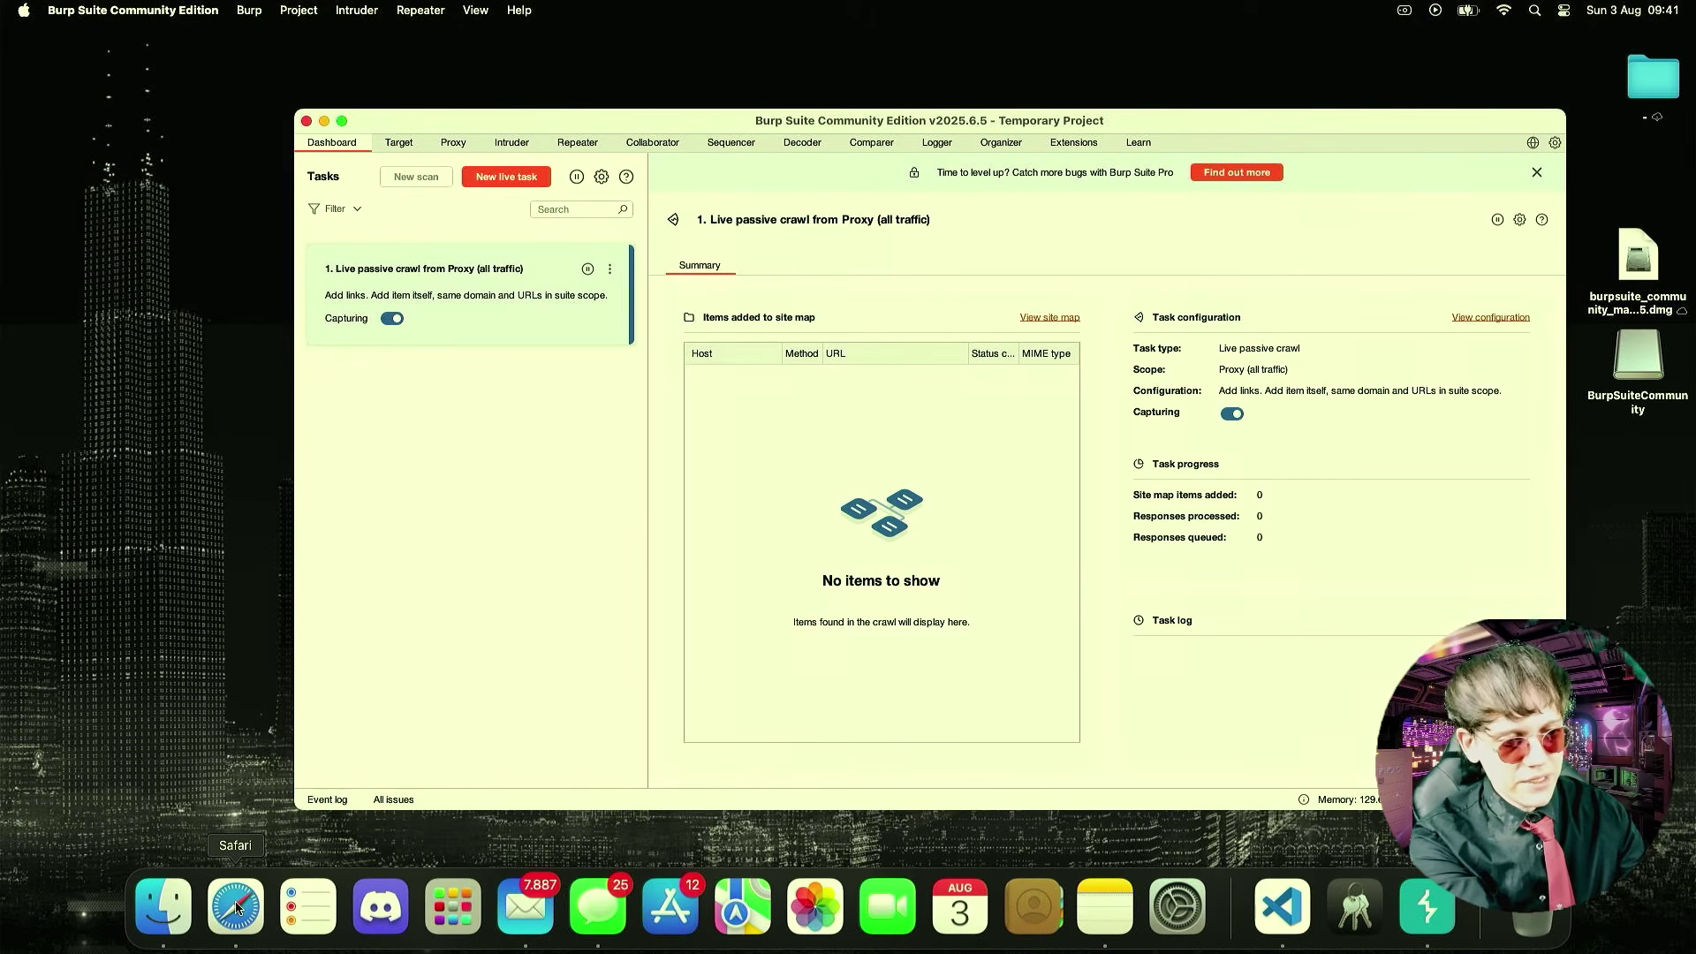
# - Load localhost:8080 in Safari on the PortSwigger tab
pyautogui.click(236, 908)
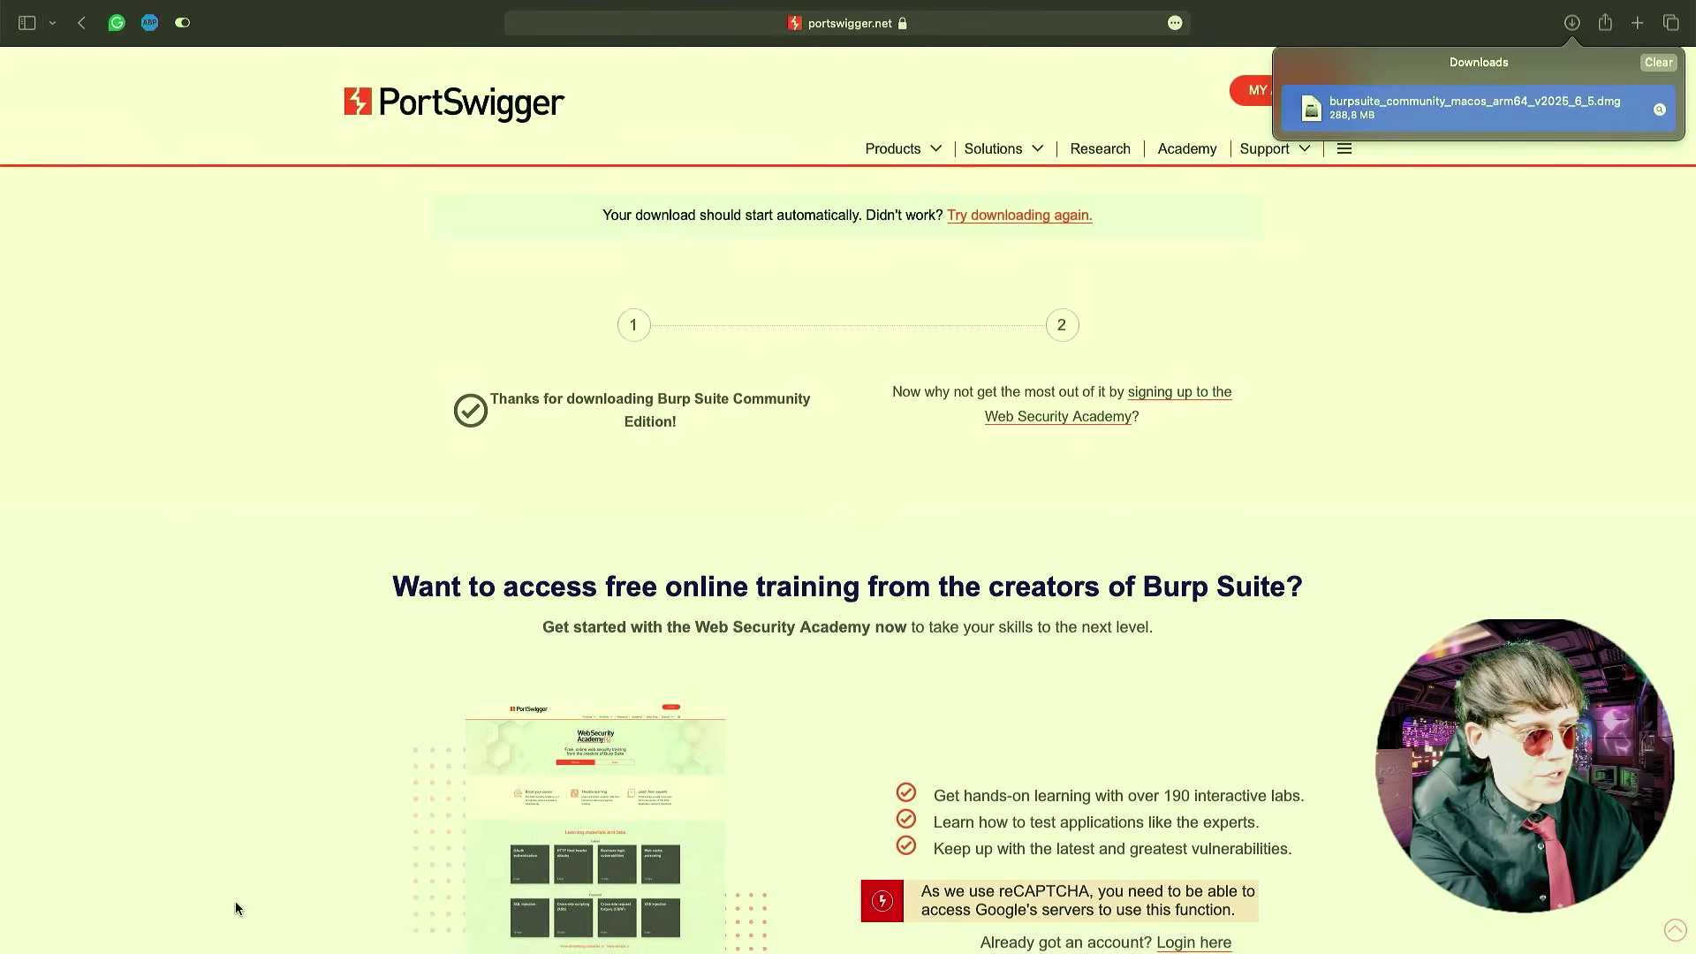
pyautogui.click(967, 27)
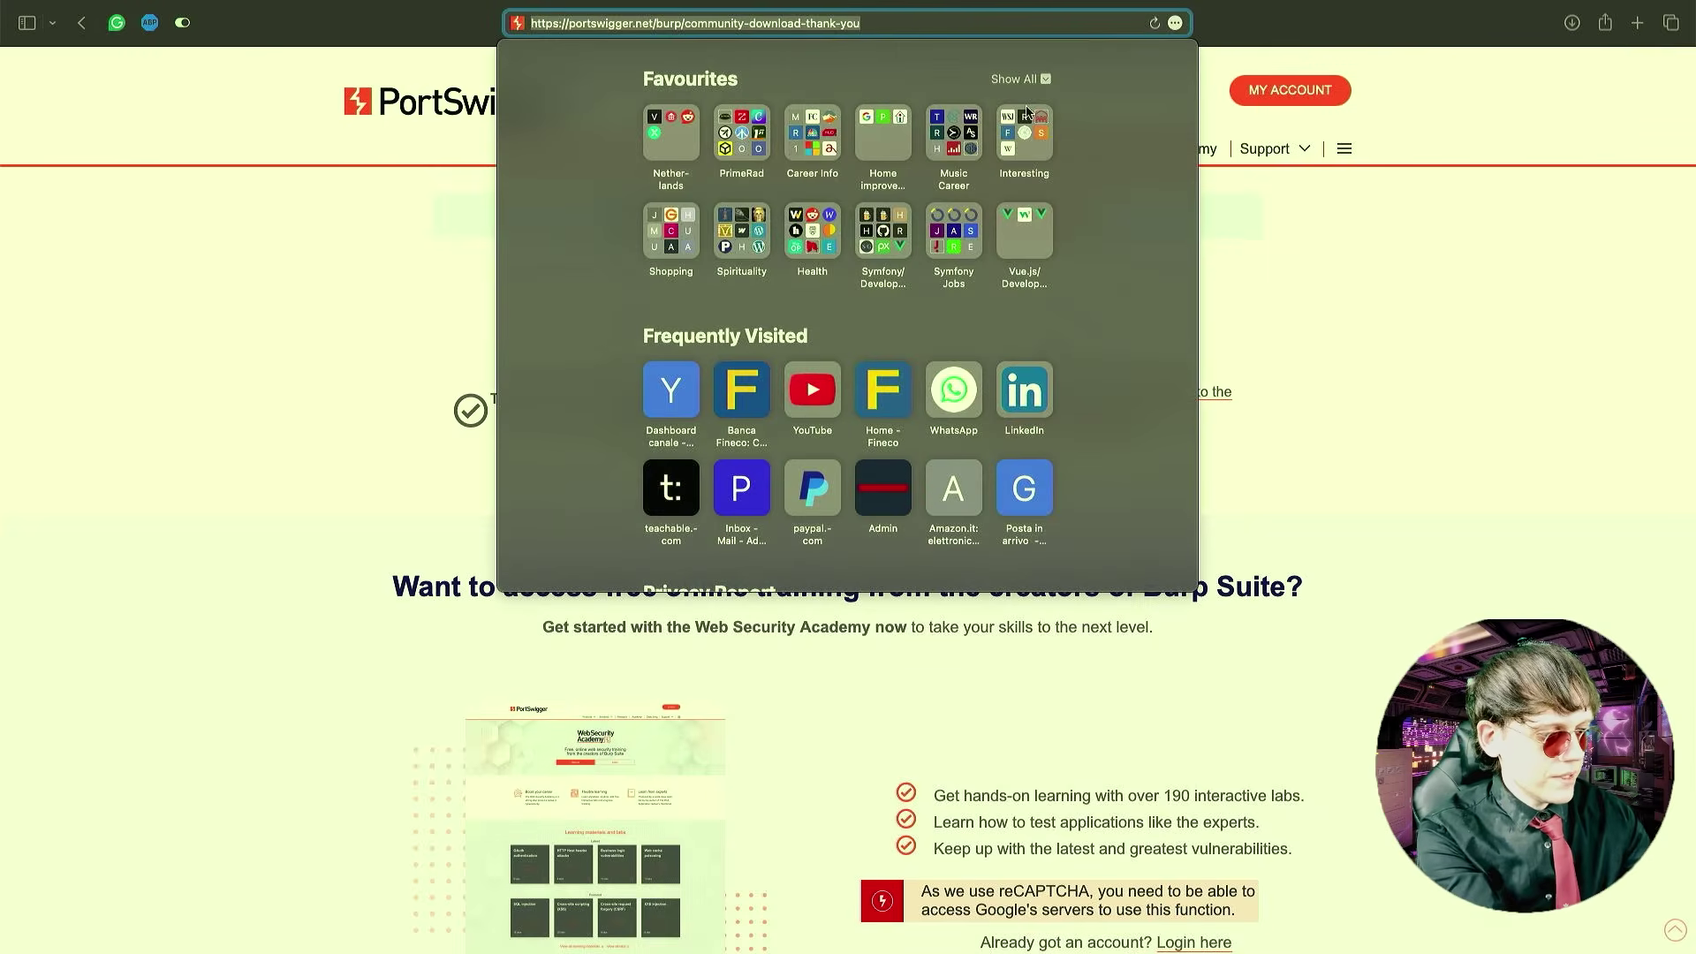
pyautogui.write('localhost:8080')
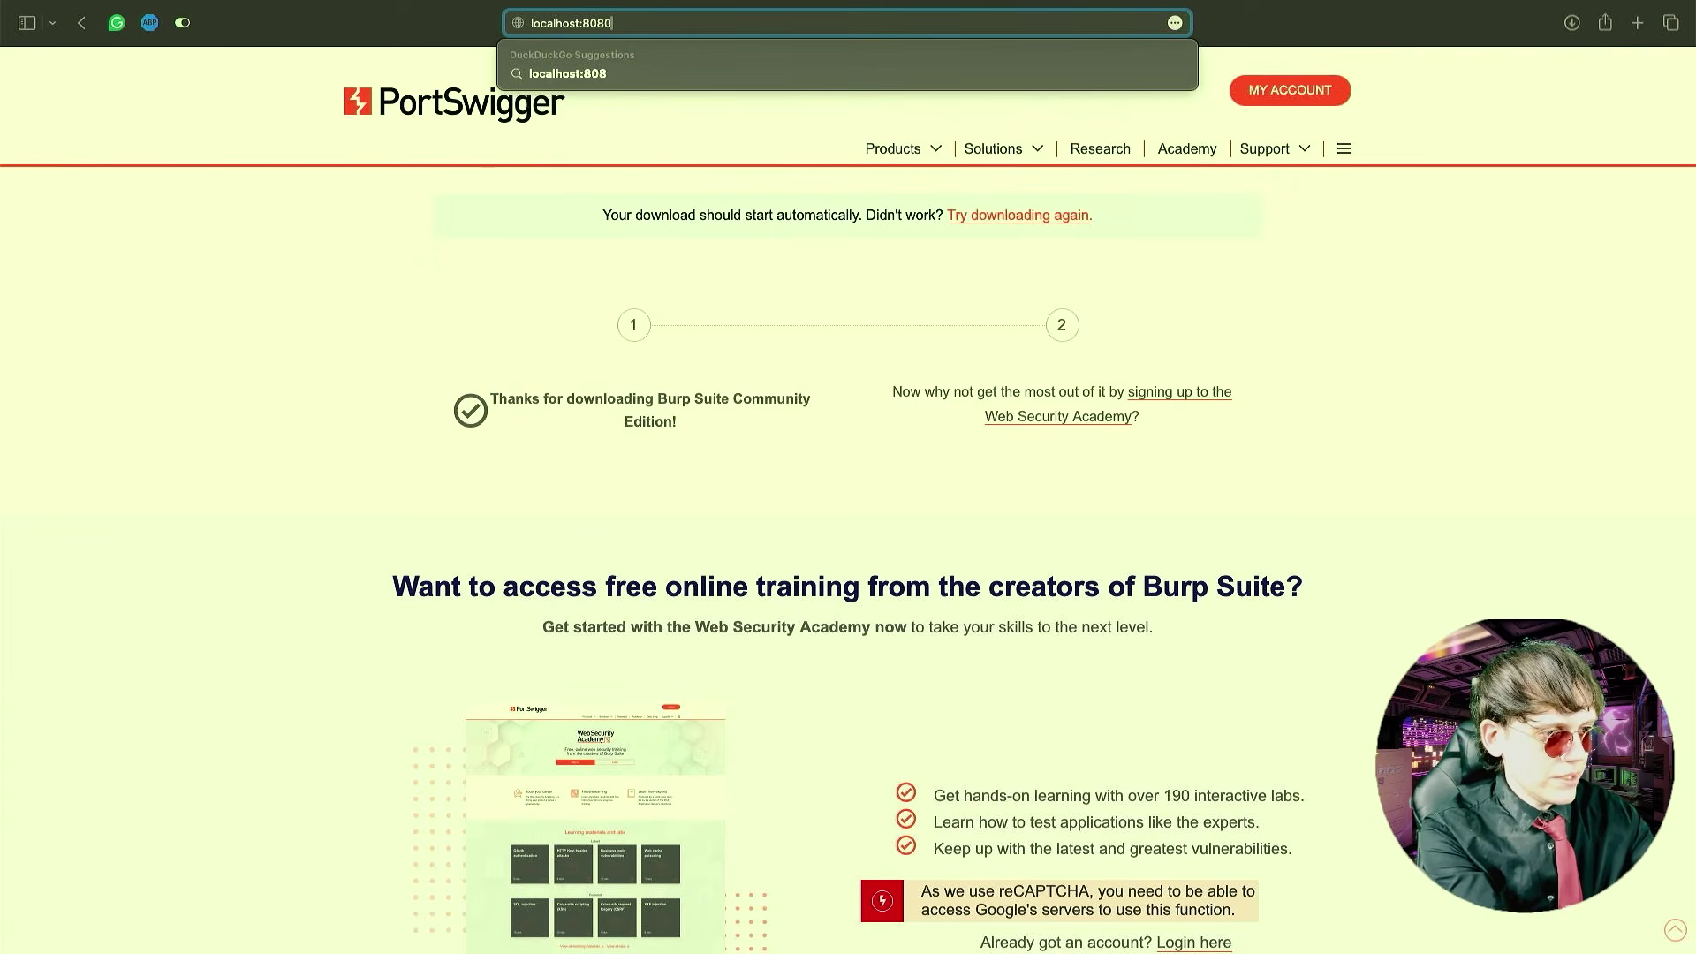
pyautogui.press('Return')
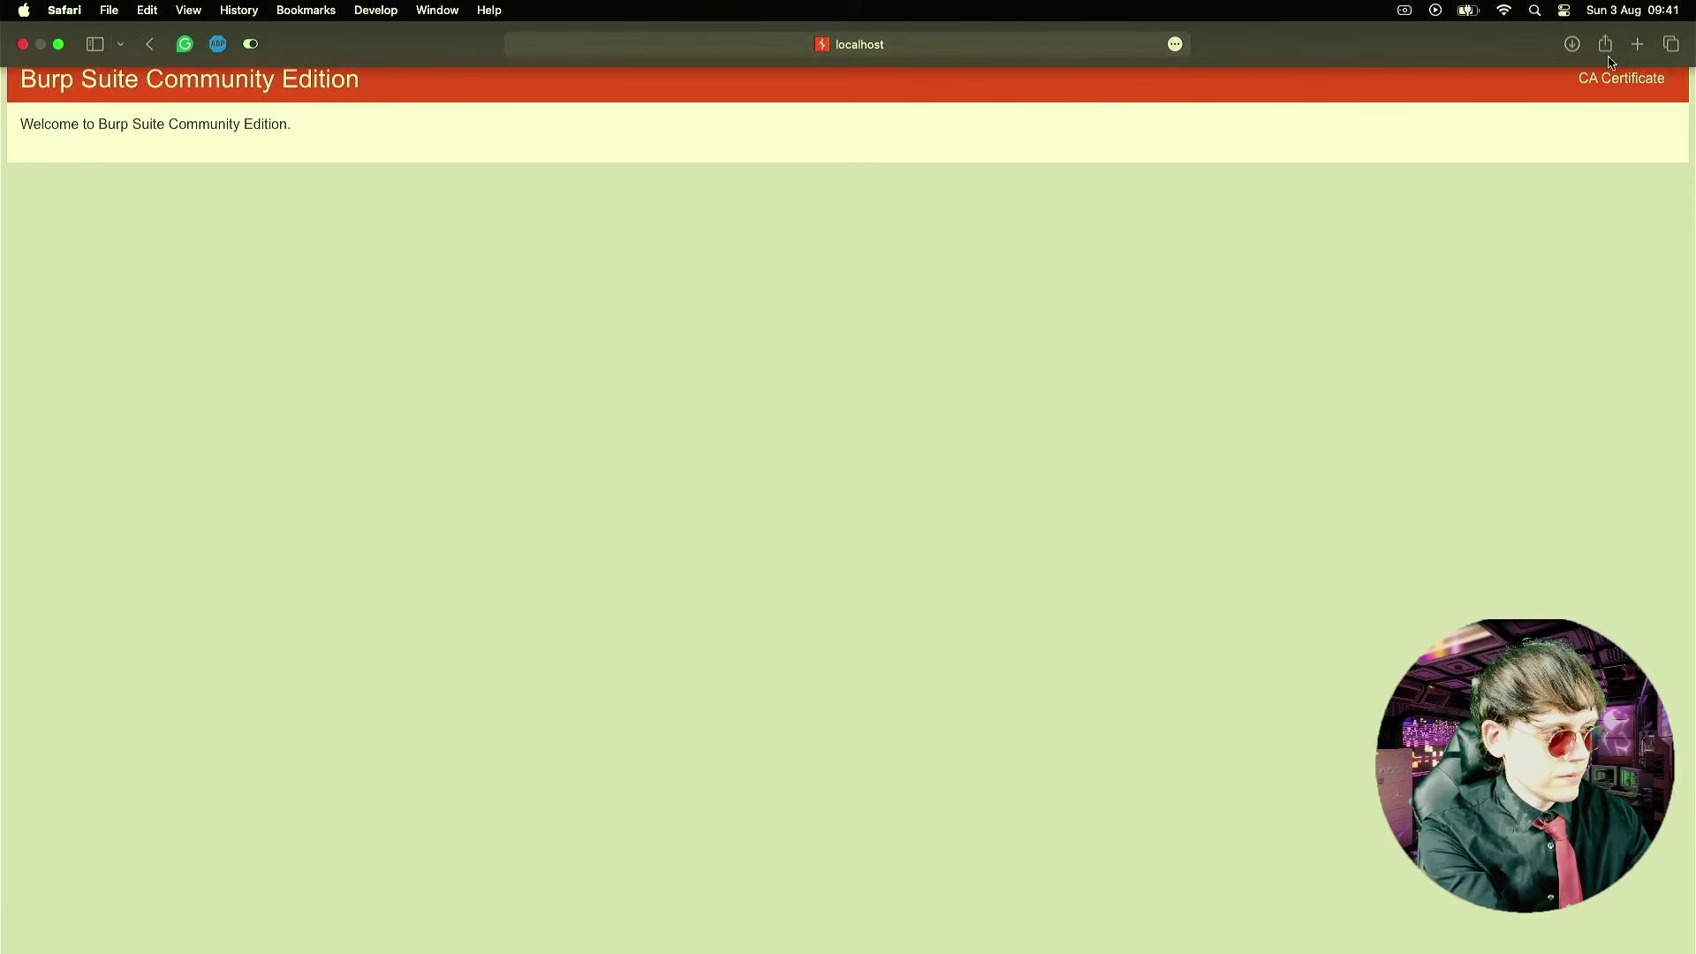
# - Download Burp's CA certificate, allowing localhost downloads and saving cacert.der to the Desktop
pyautogui.click(1601, 83)
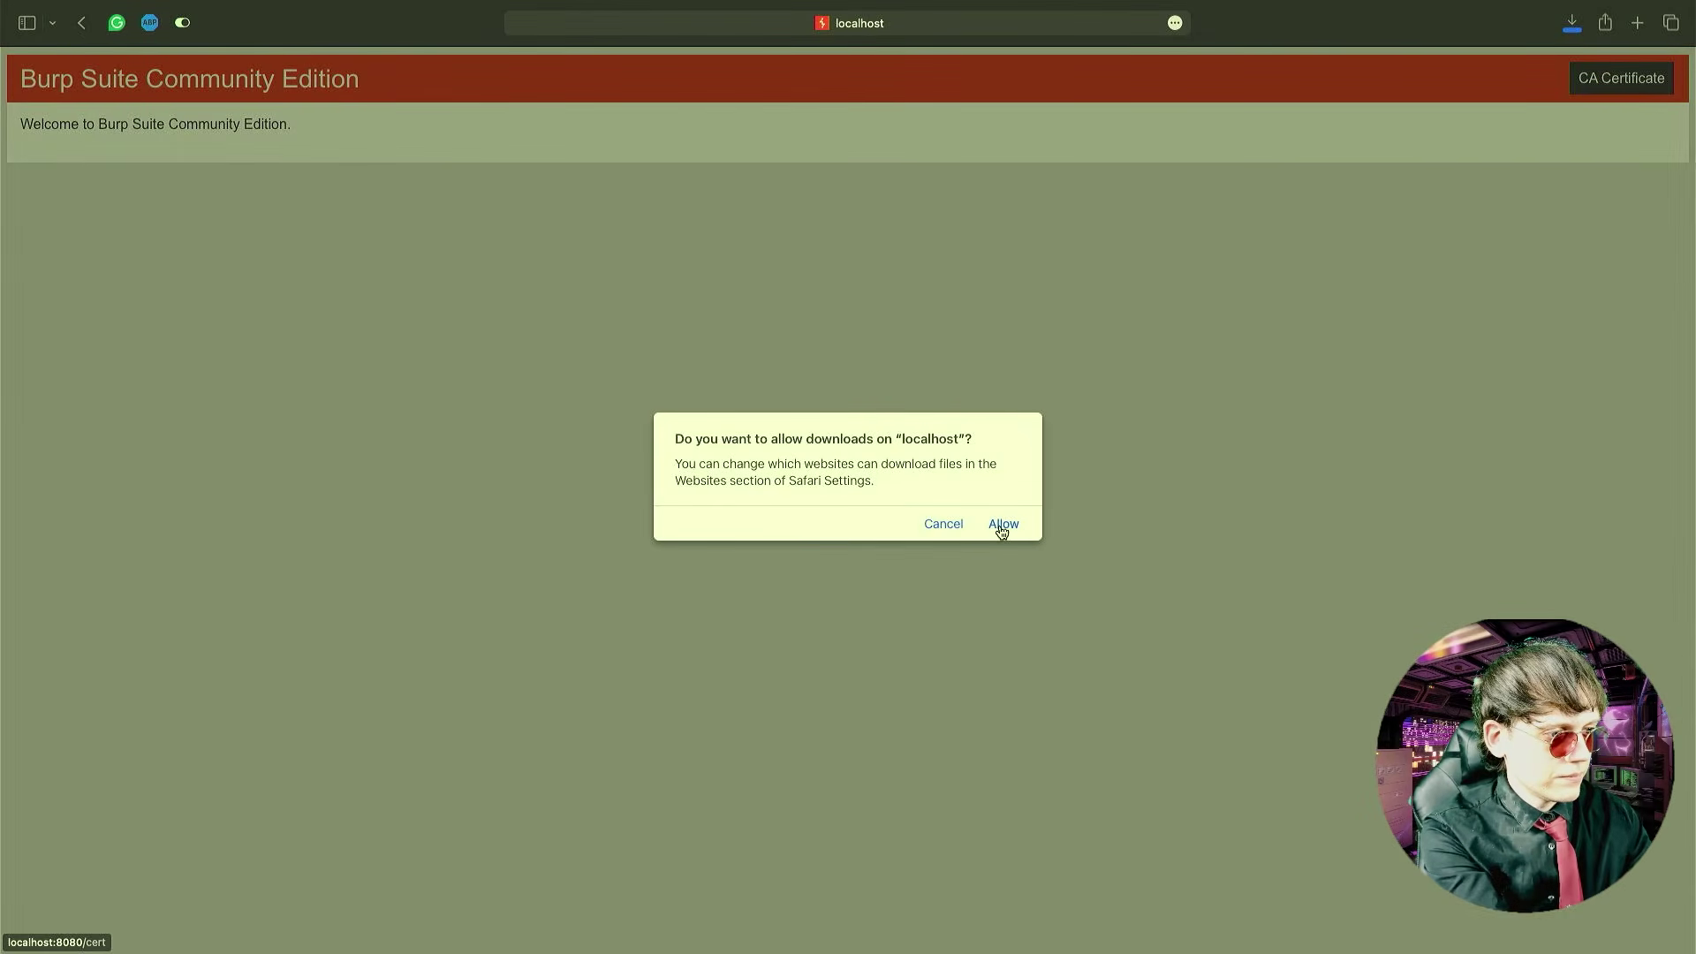
pyautogui.click(1002, 525)
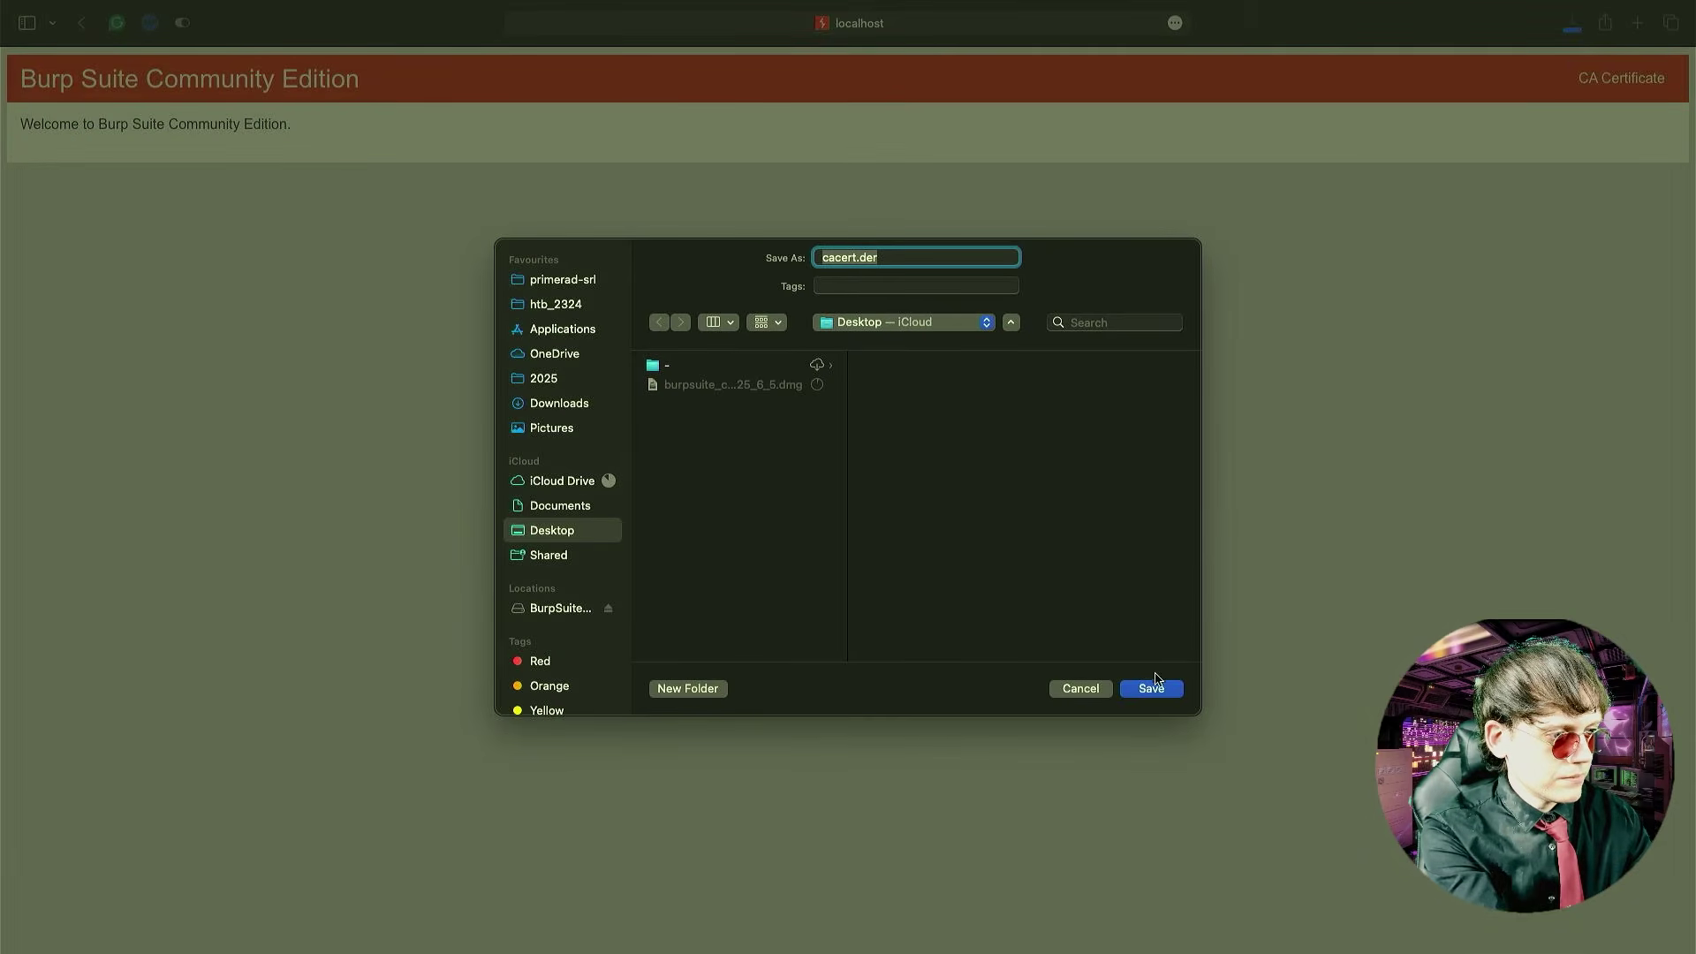
pyautogui.click(1152, 688)
pyautogui.press('super+Tab')
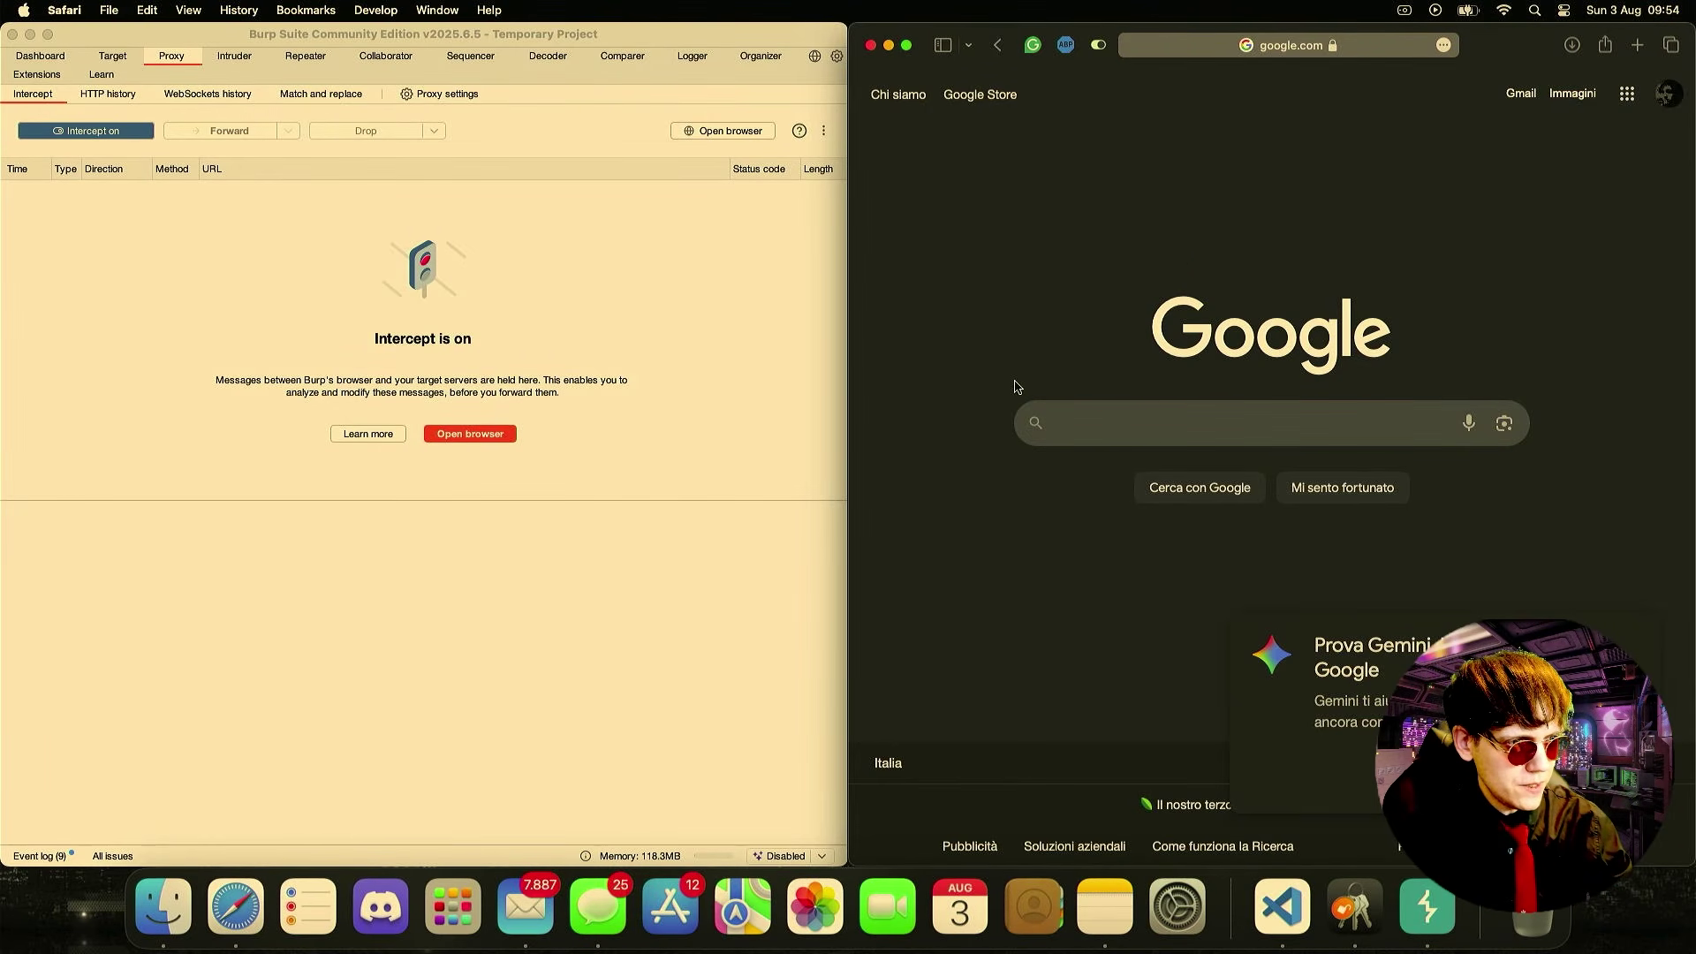
# - Move to the empty desktop space and close the Finder Recents window
pyautogui.hotkey('ctrl', 'Right')
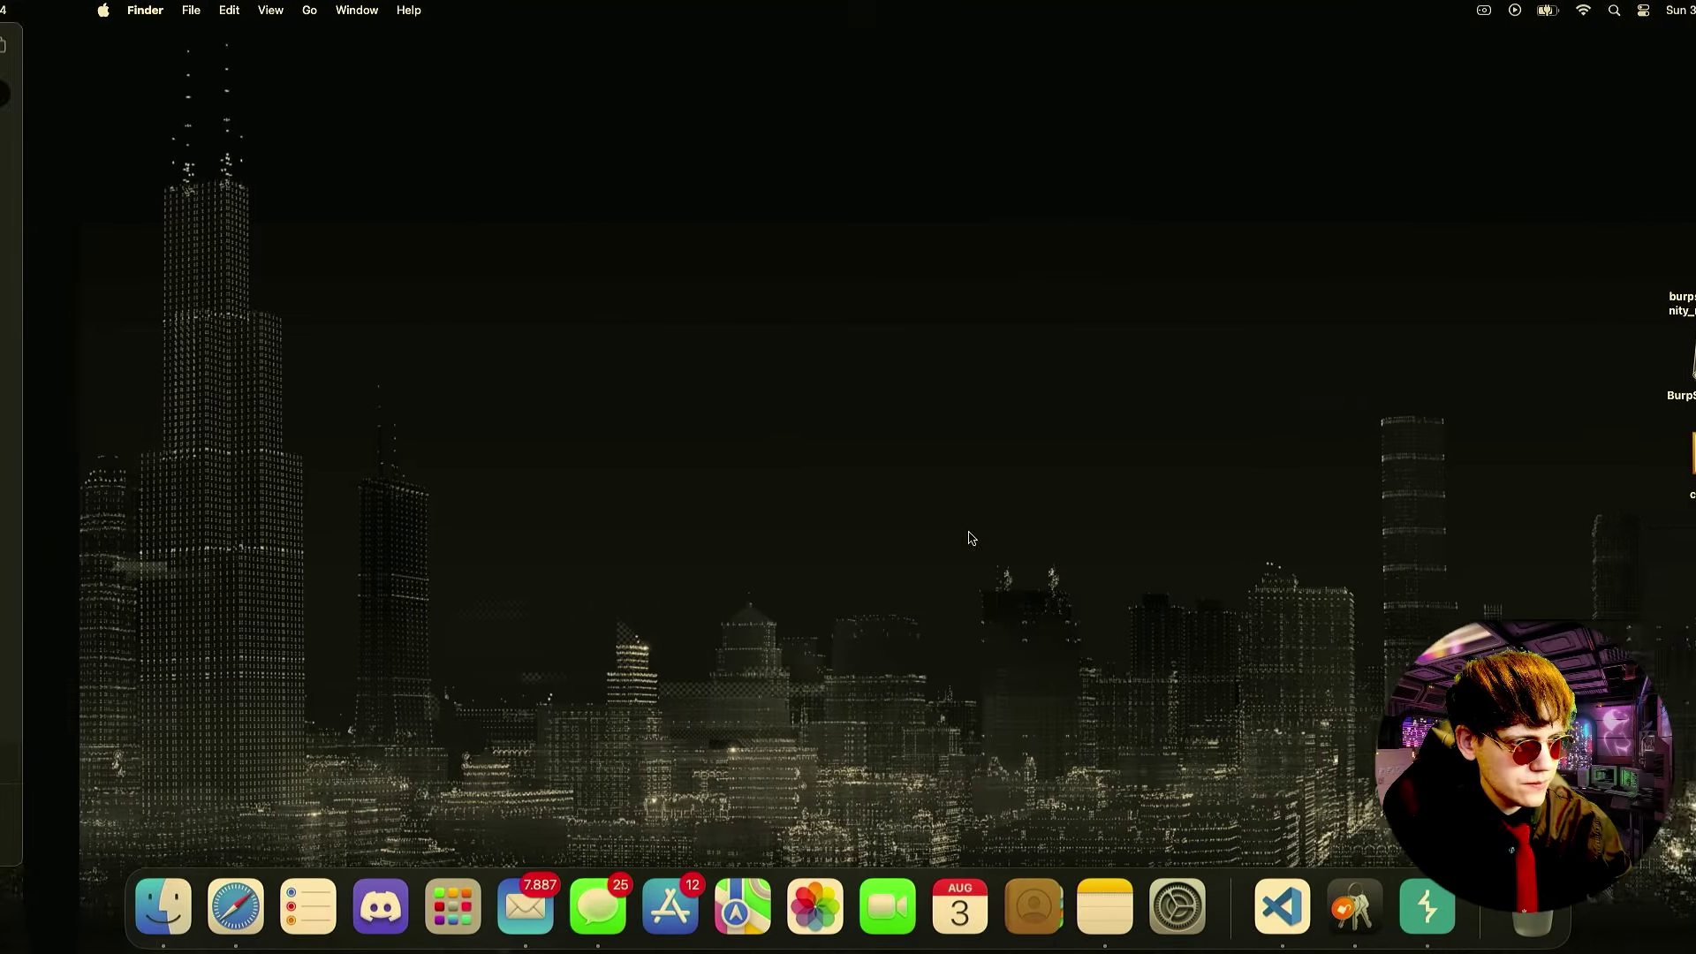
pyautogui.hotkey('ctrl', 'Left')
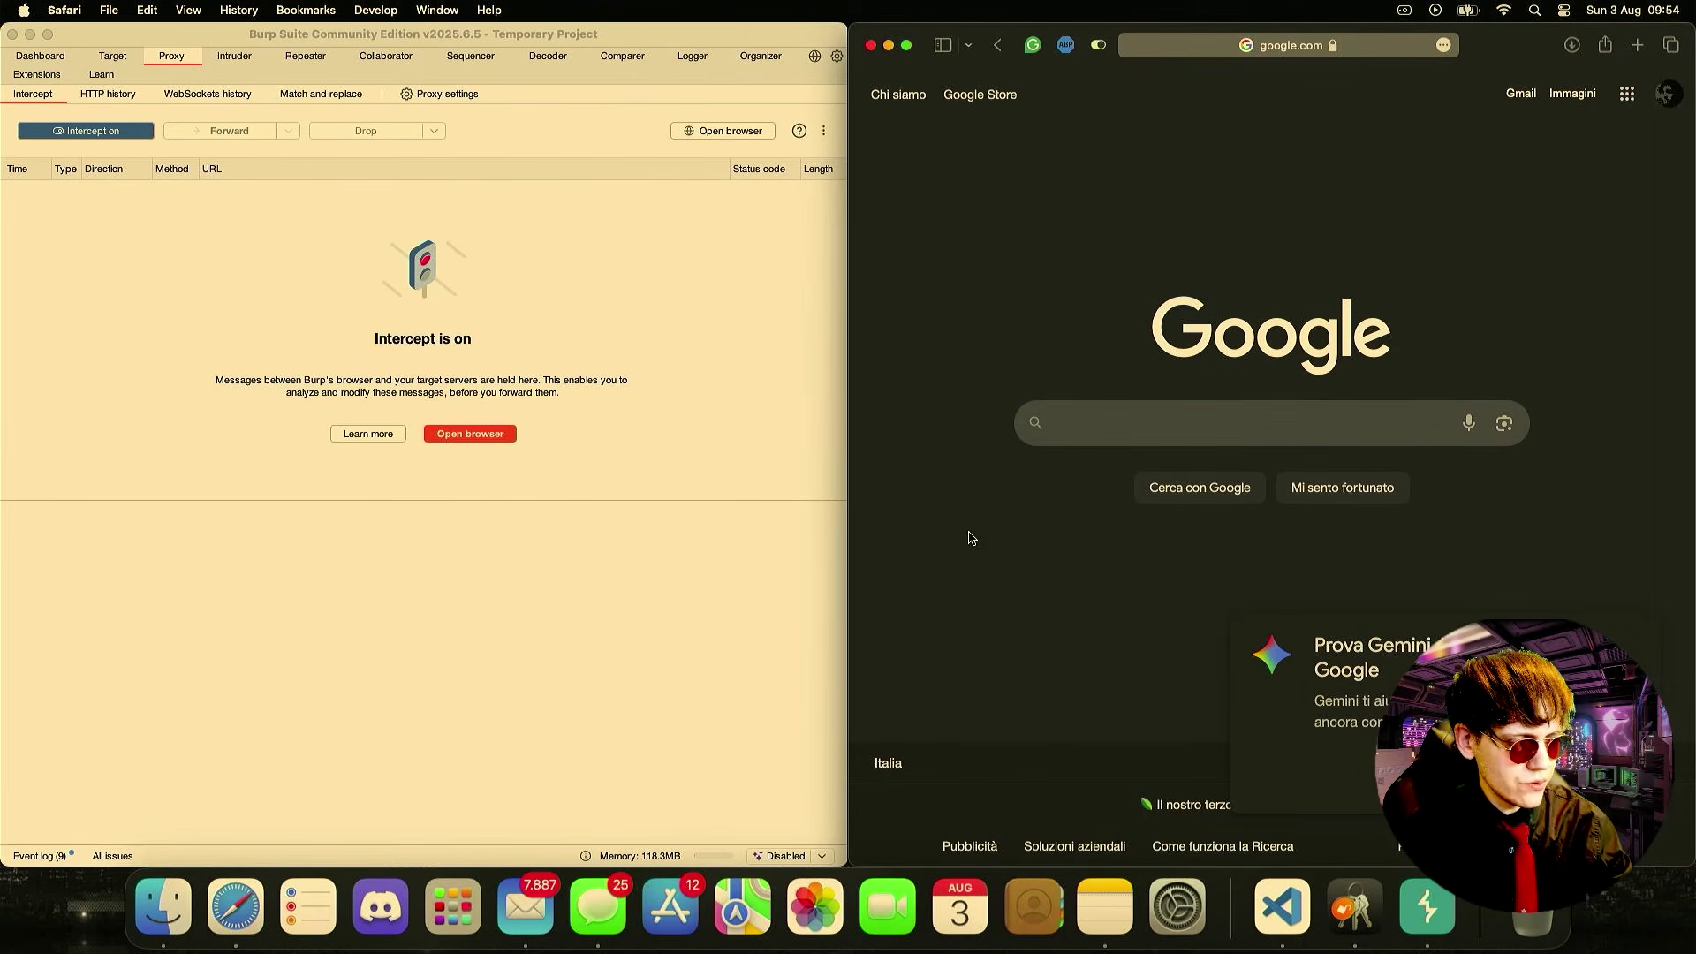
pyautogui.hotkey('ctrl', 'Right')
pyautogui.click(162, 918)
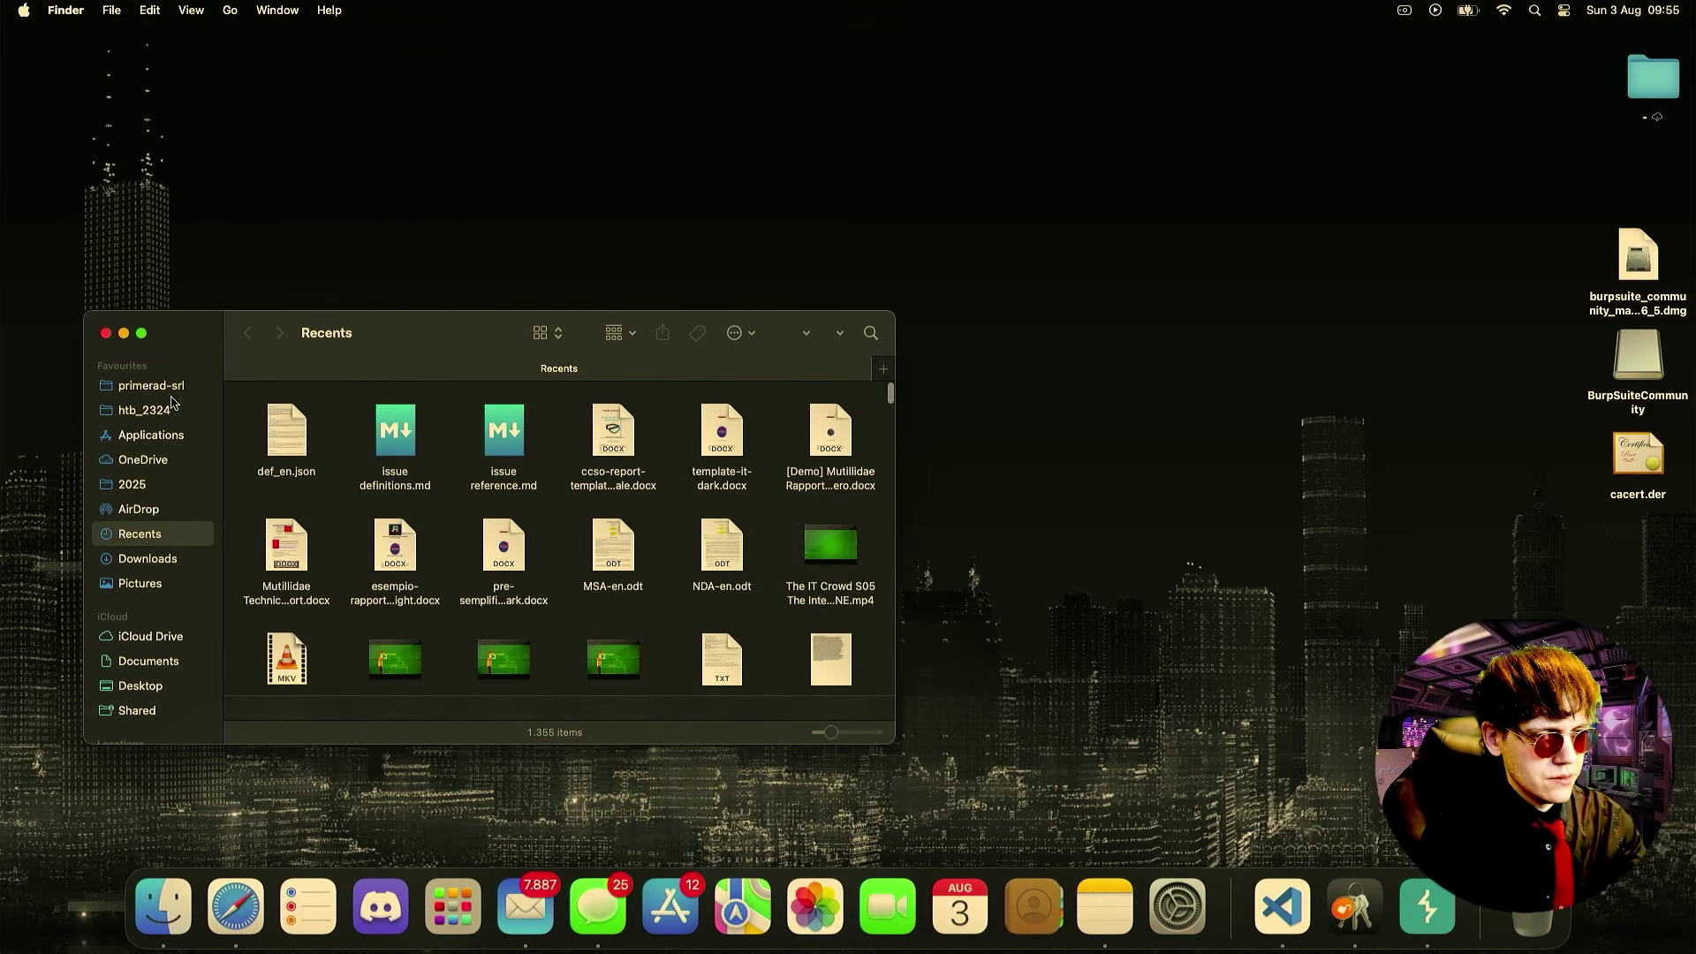
pyautogui.scroll(-5, 167, 424)
pyautogui.scroll(5, 163, 416)
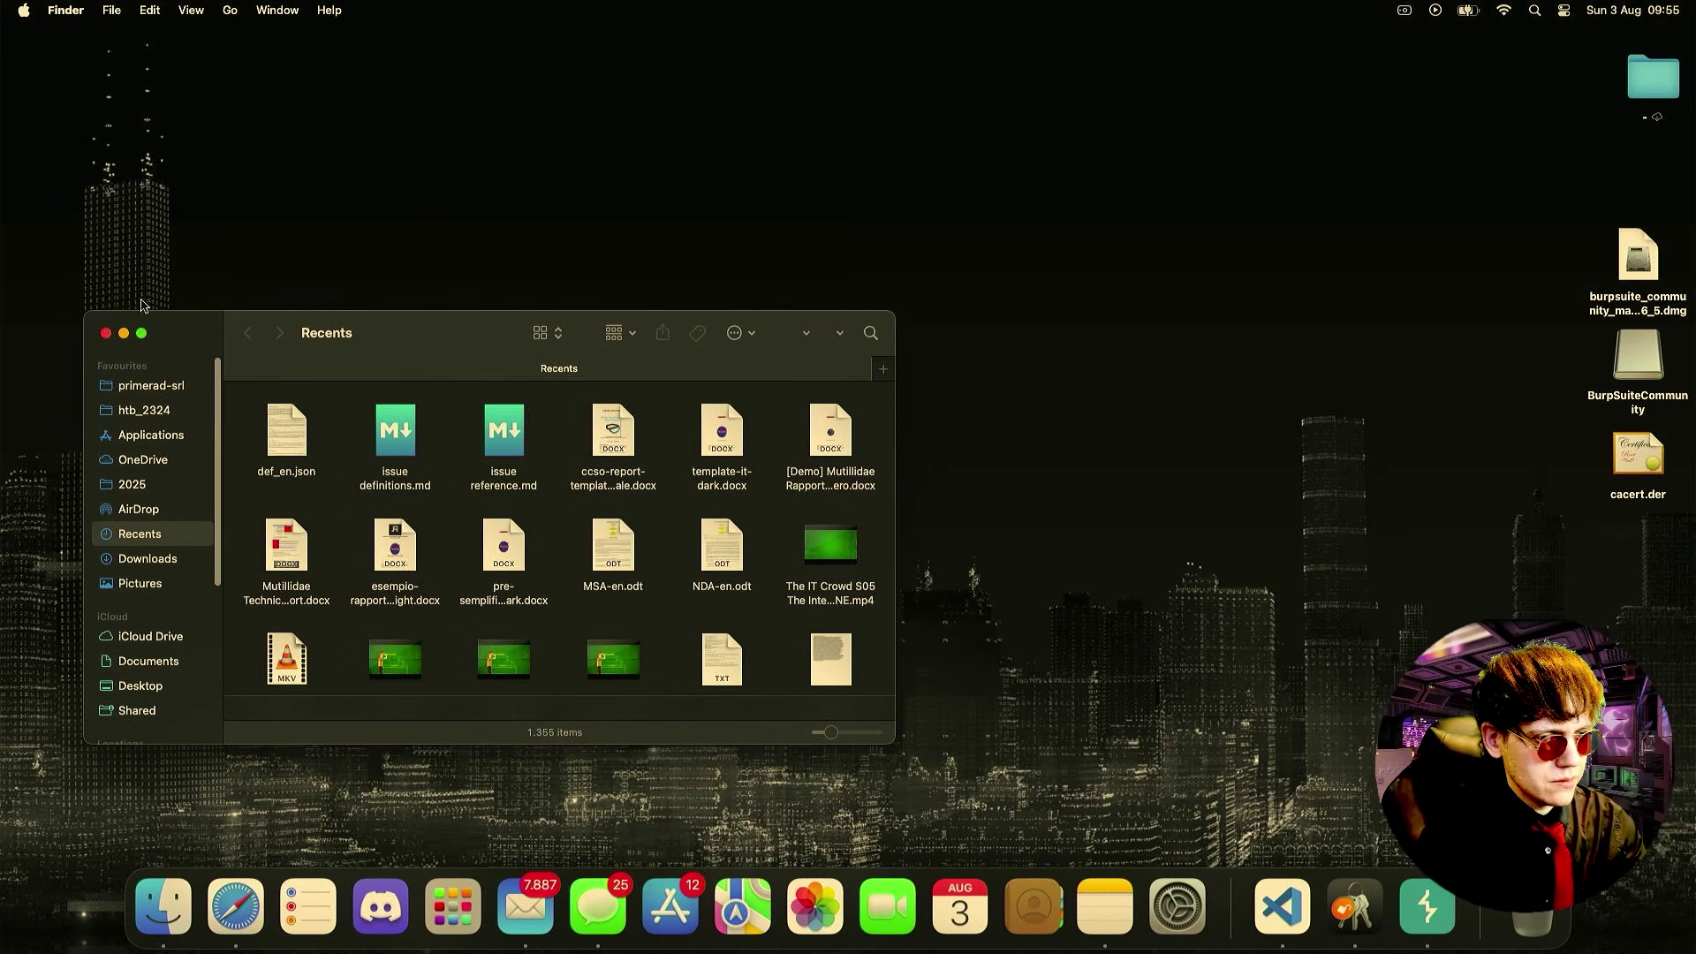
pyautogui.click(105, 333)
# - Launch Keychain Access from Launchpad by searching 'key'
pyautogui.press('F4')
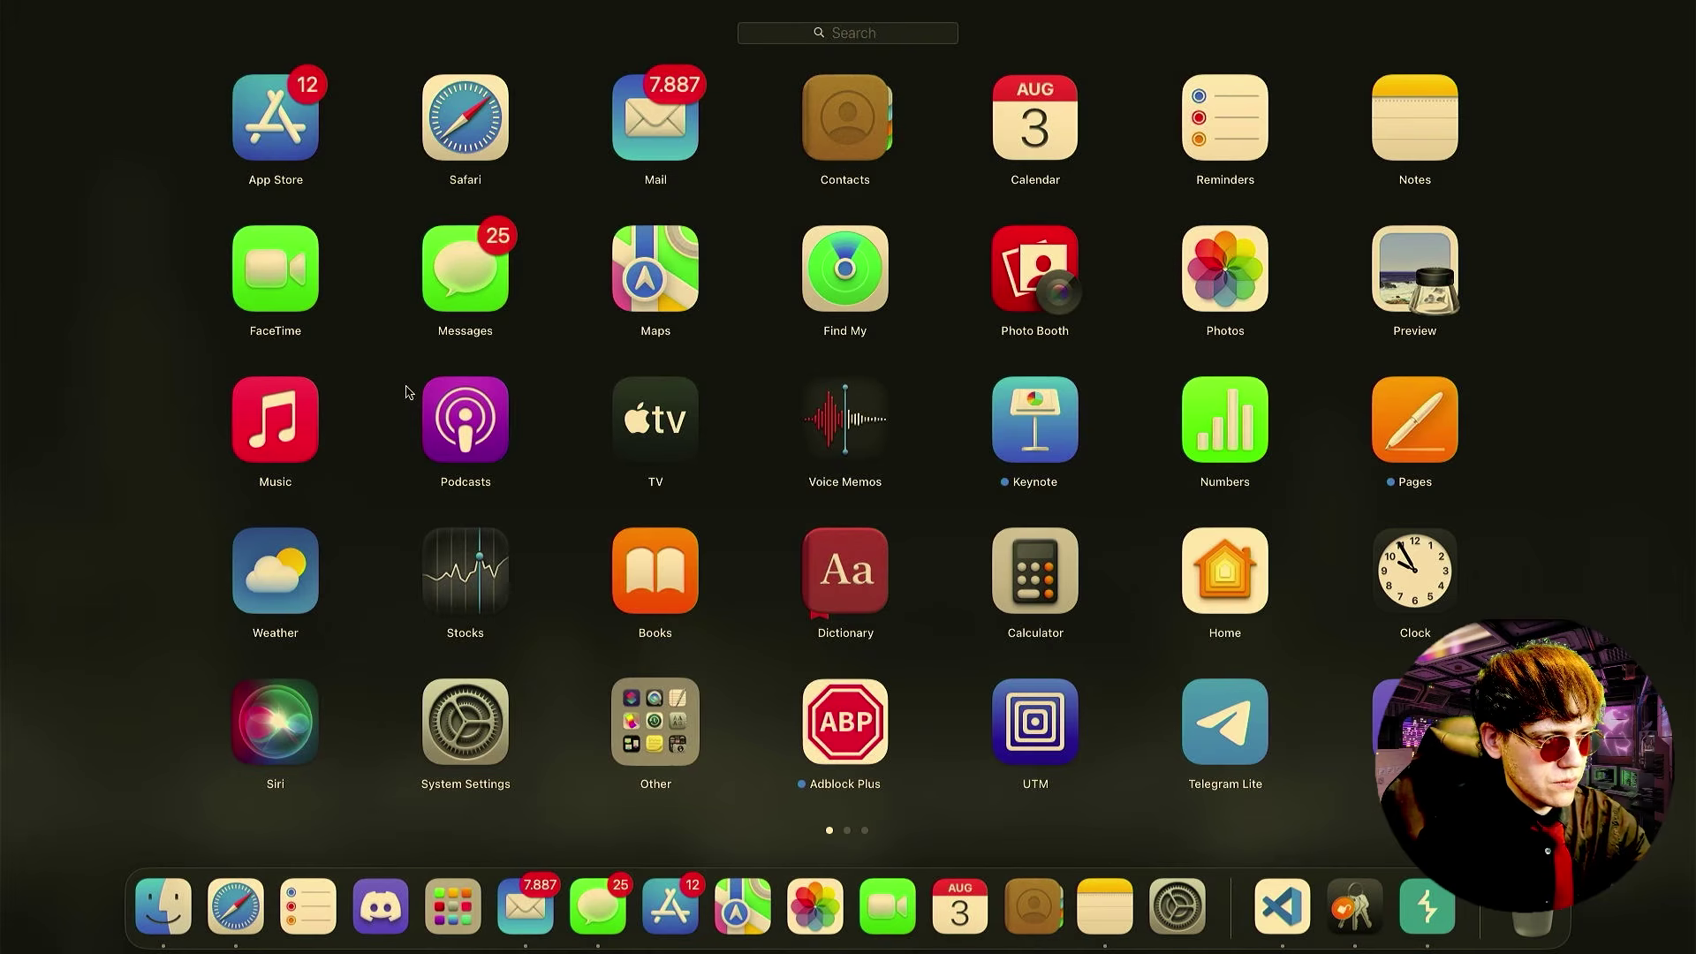
pyautogui.write('ke')
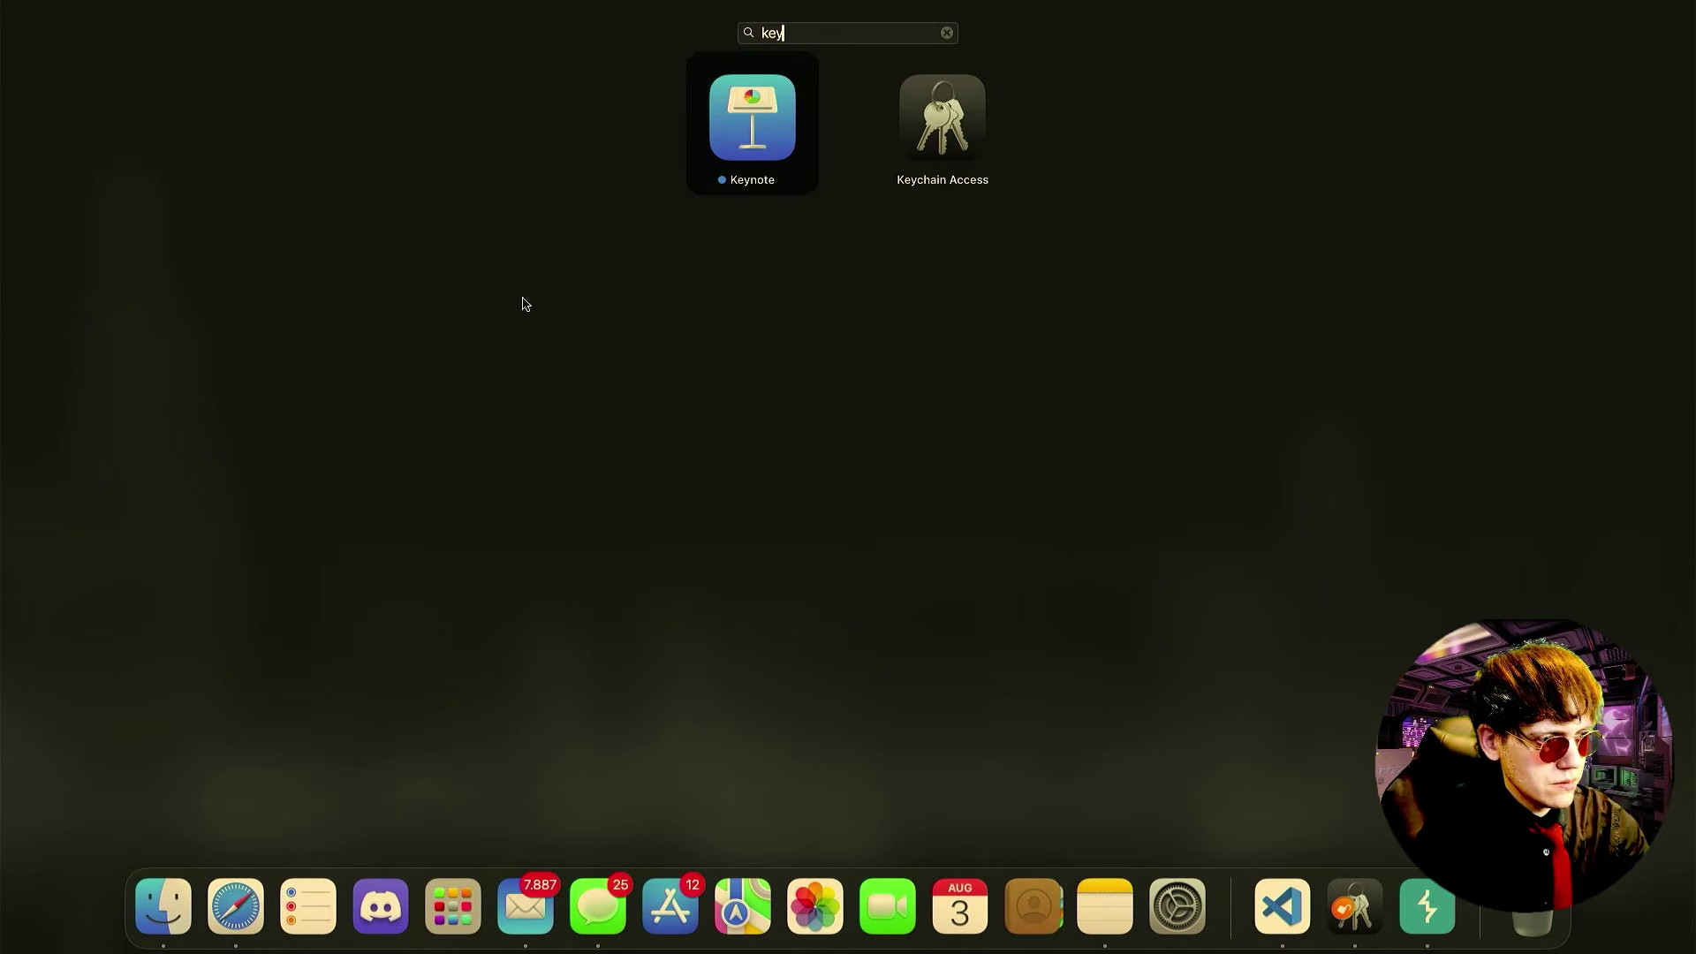
pyautogui.write('y')
pyautogui.click(906, 141)
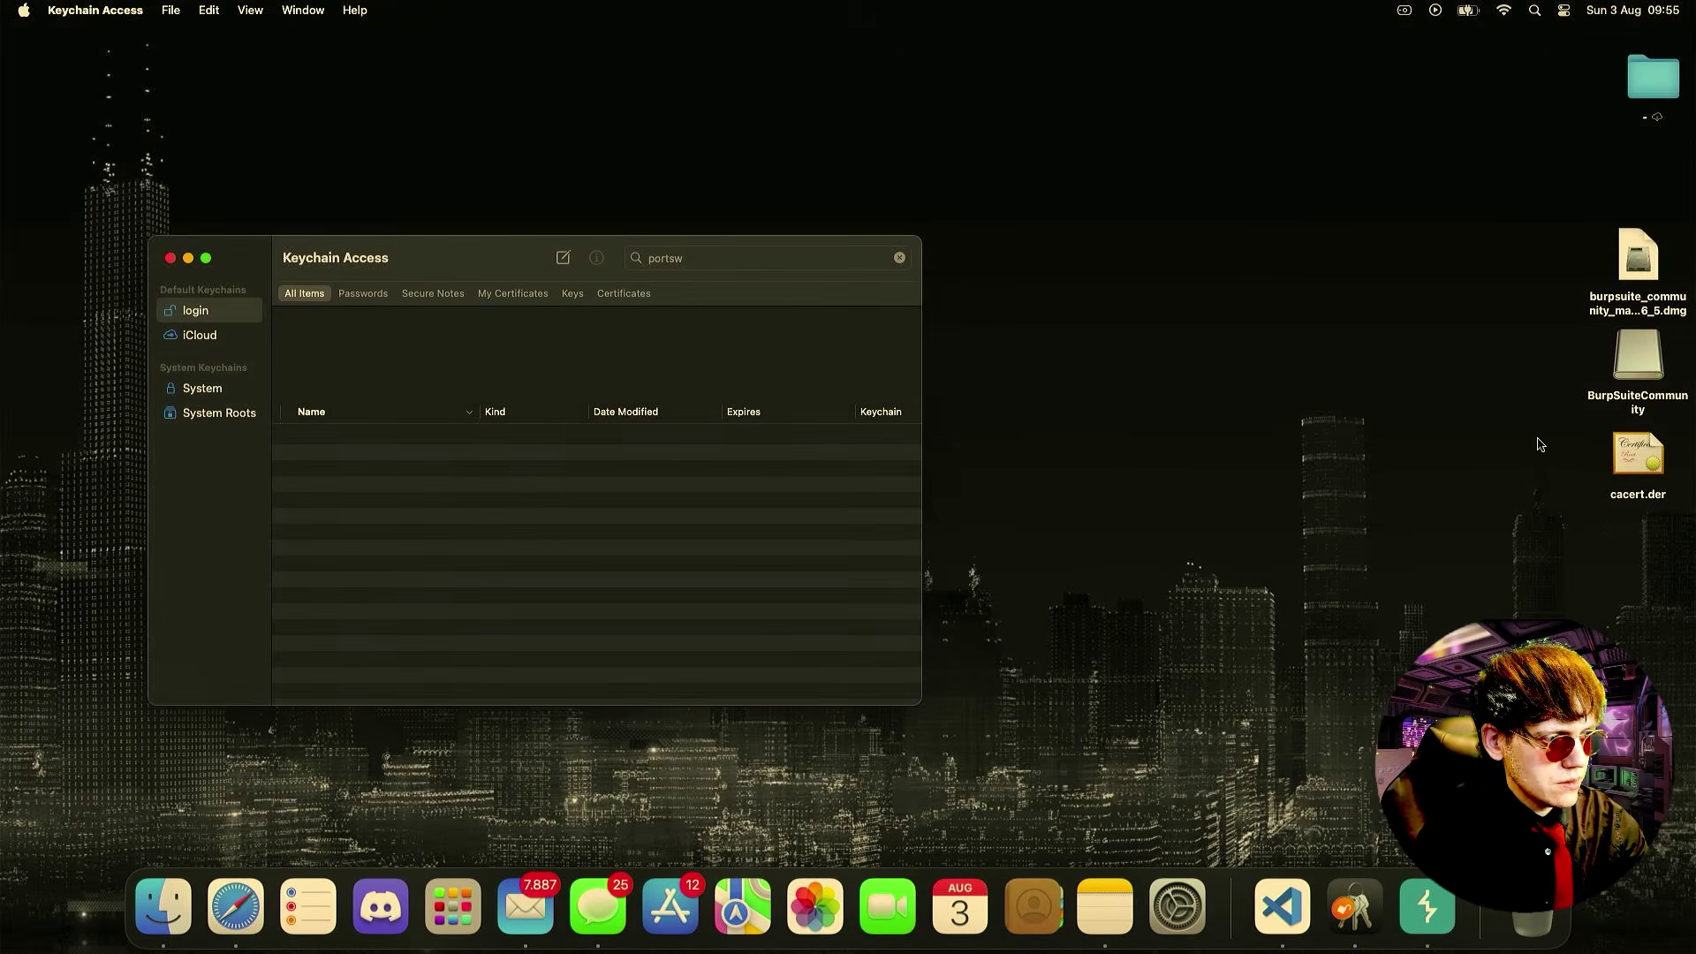
# - Import cacert.der and set the PortSwigger CA certificate to Always Trust, saving the change
pyautogui.moveTo(1617, 454); pyautogui.dragTo(667, 508)
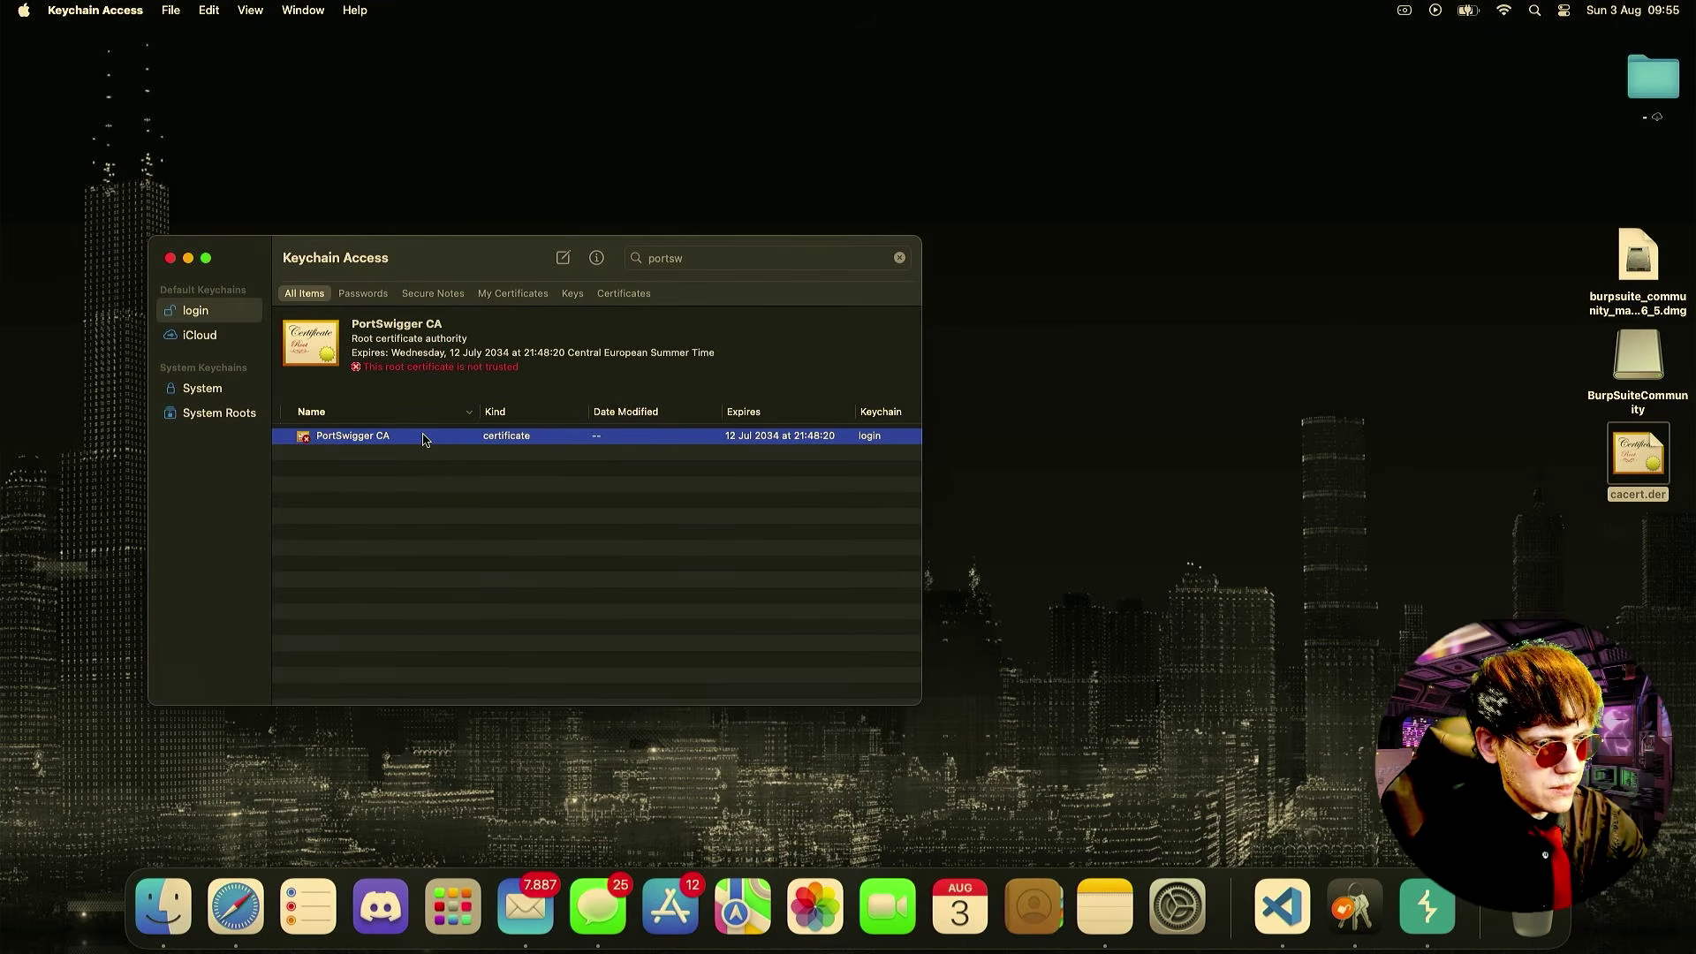
pyautogui.doubleClick(385, 438)
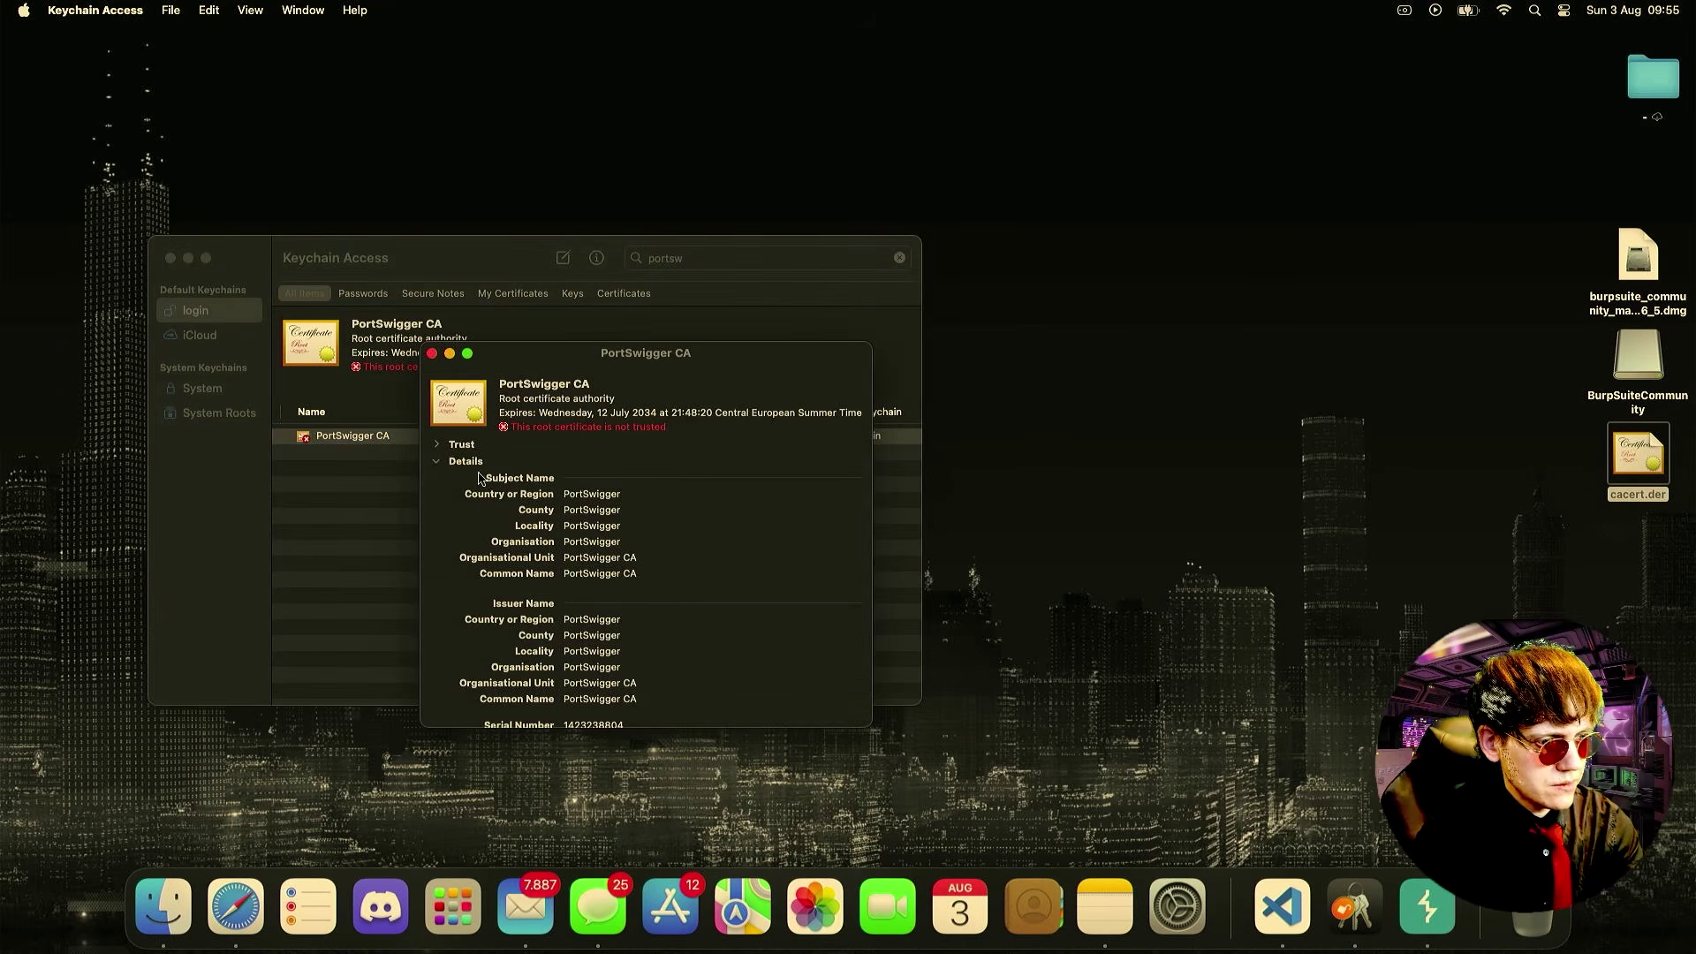
pyautogui.click(438, 445)
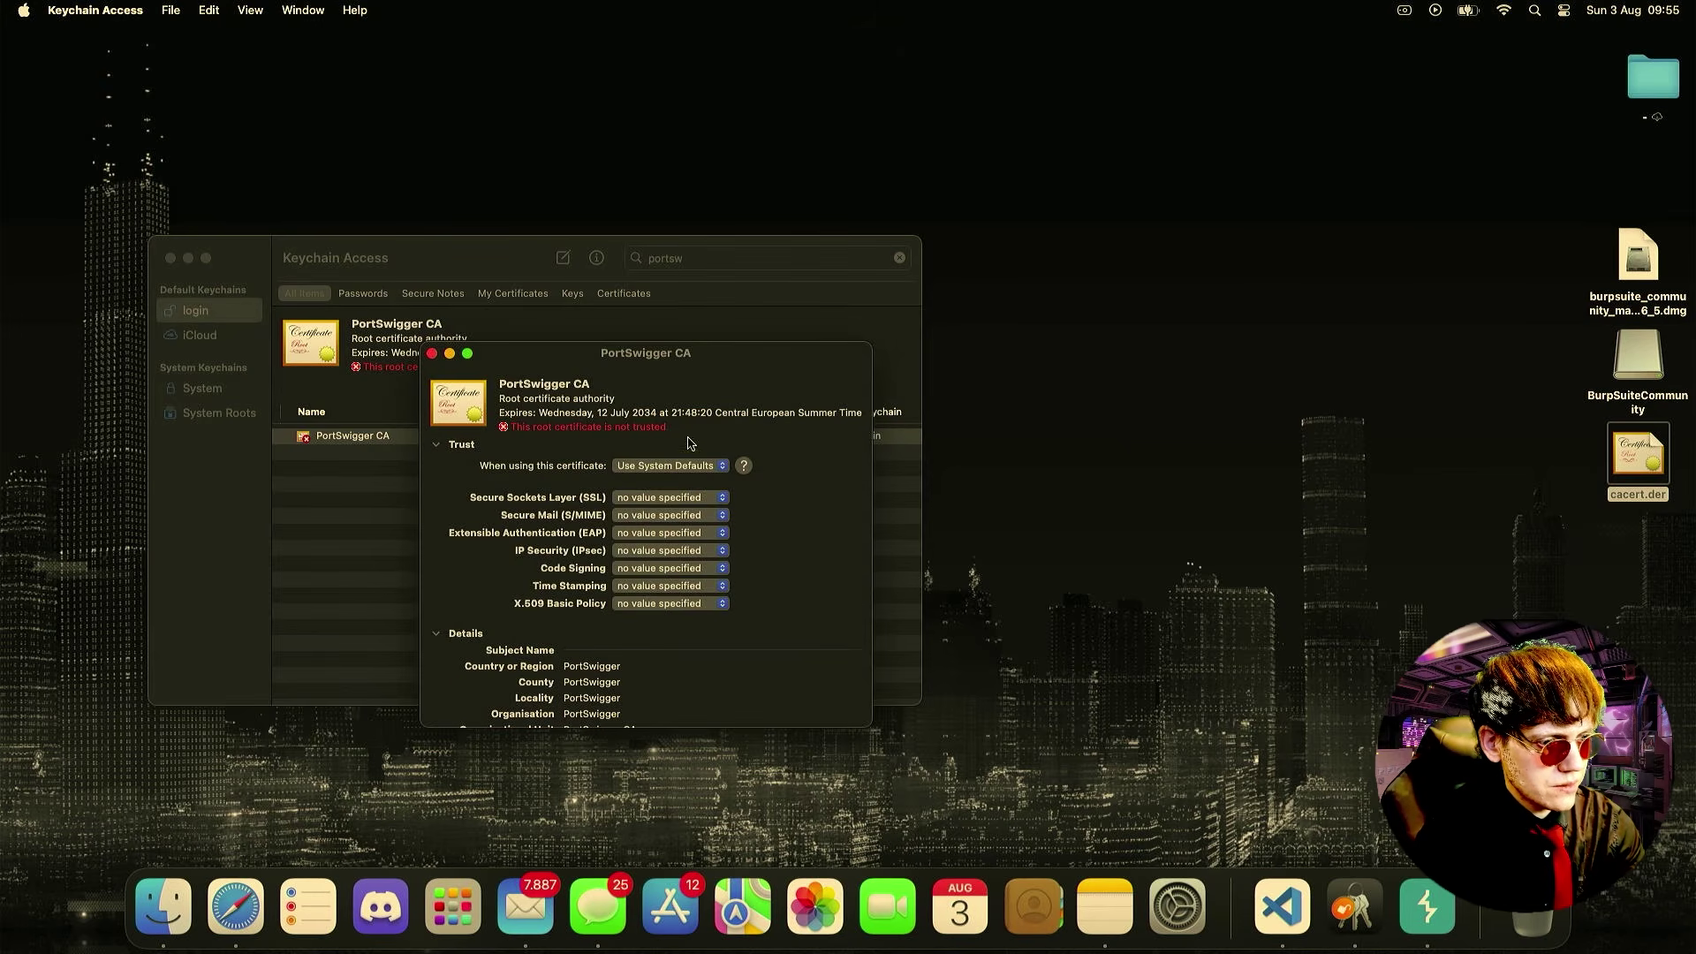
pyautogui.click(664, 465)
pyautogui.click(670, 487)
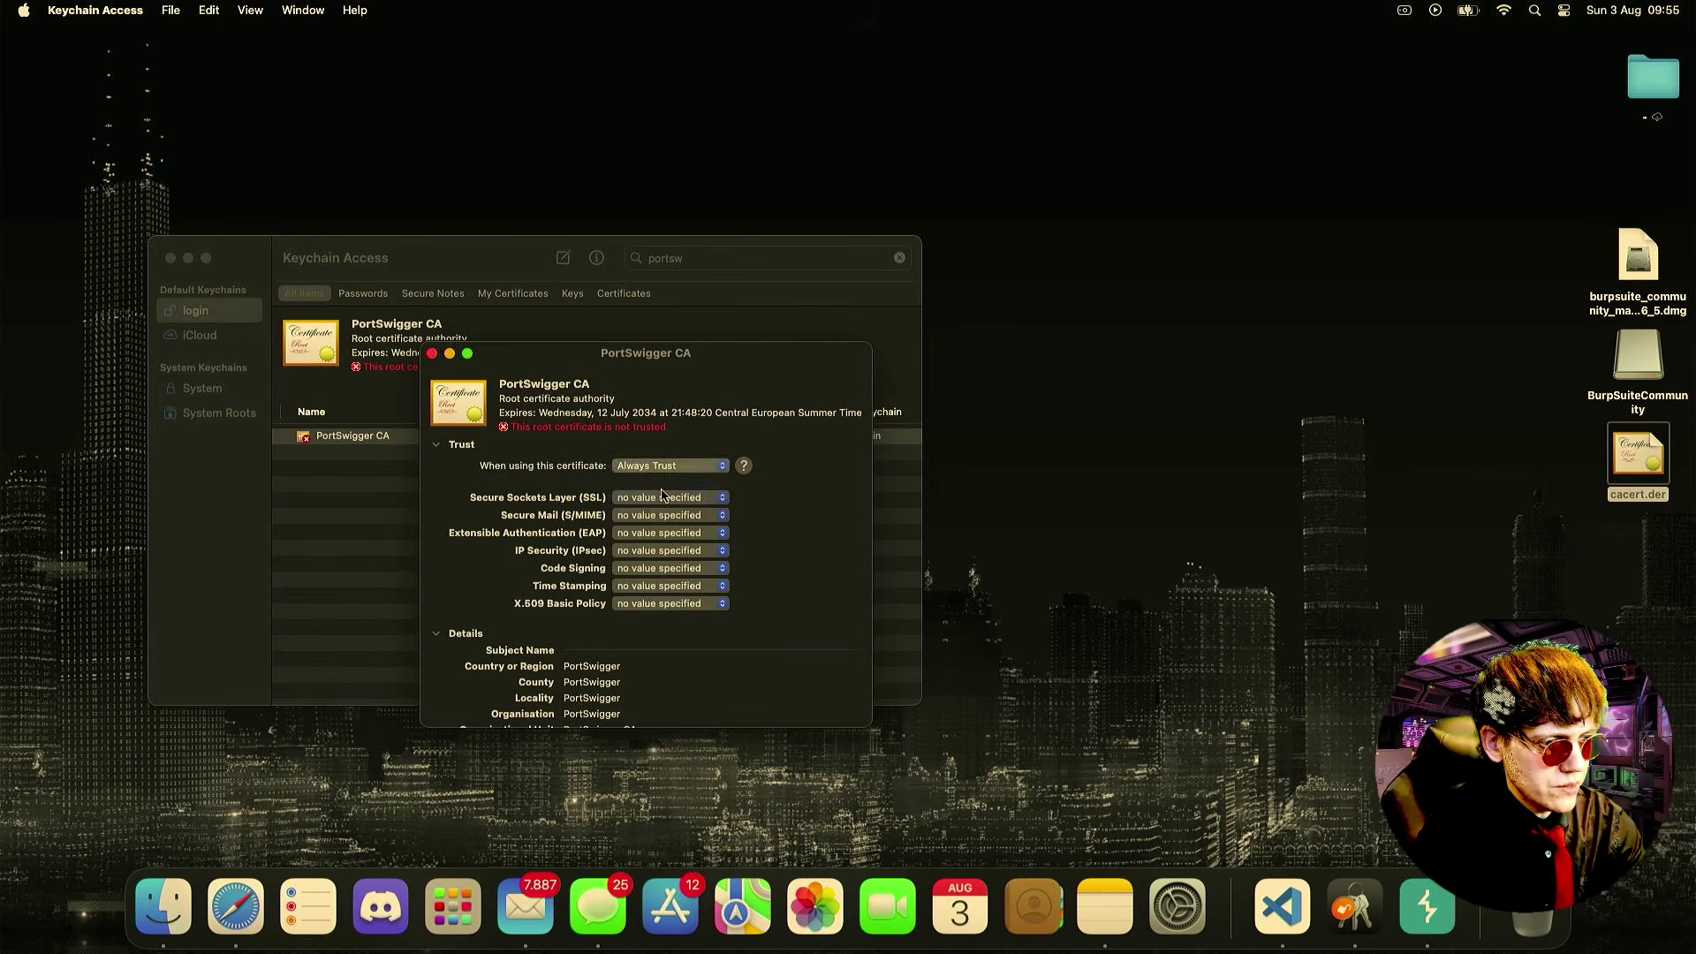
pyautogui.scroll(-4, 704, 554)
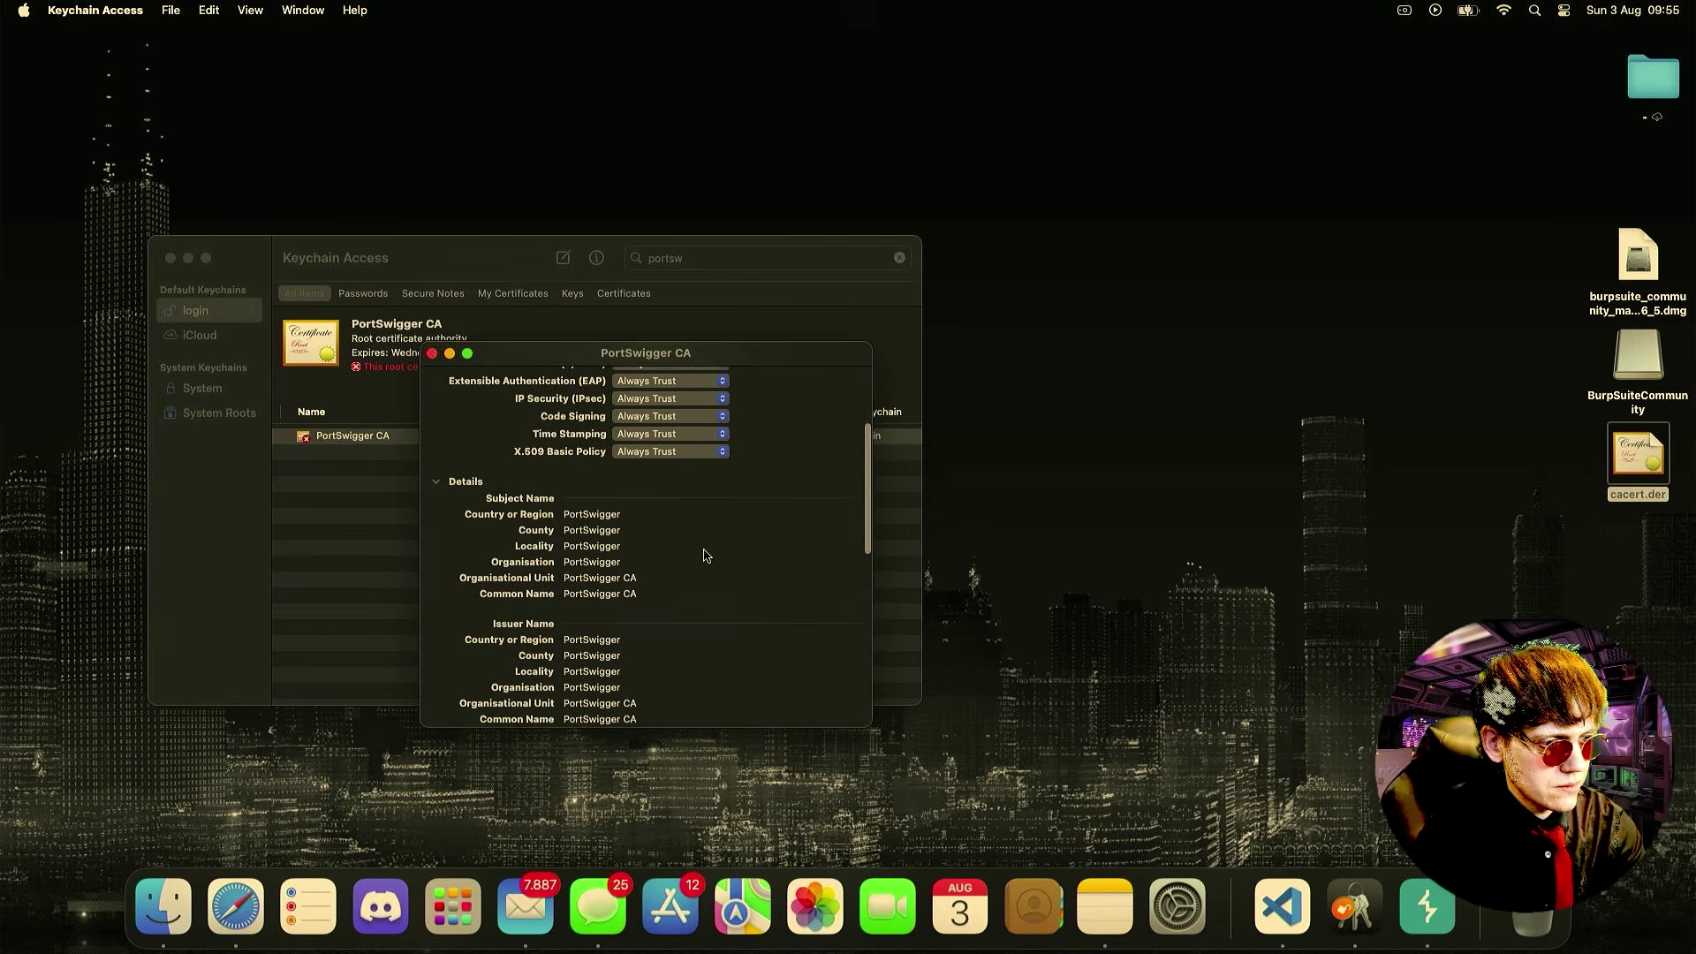
pyautogui.scroll(4, 704, 555)
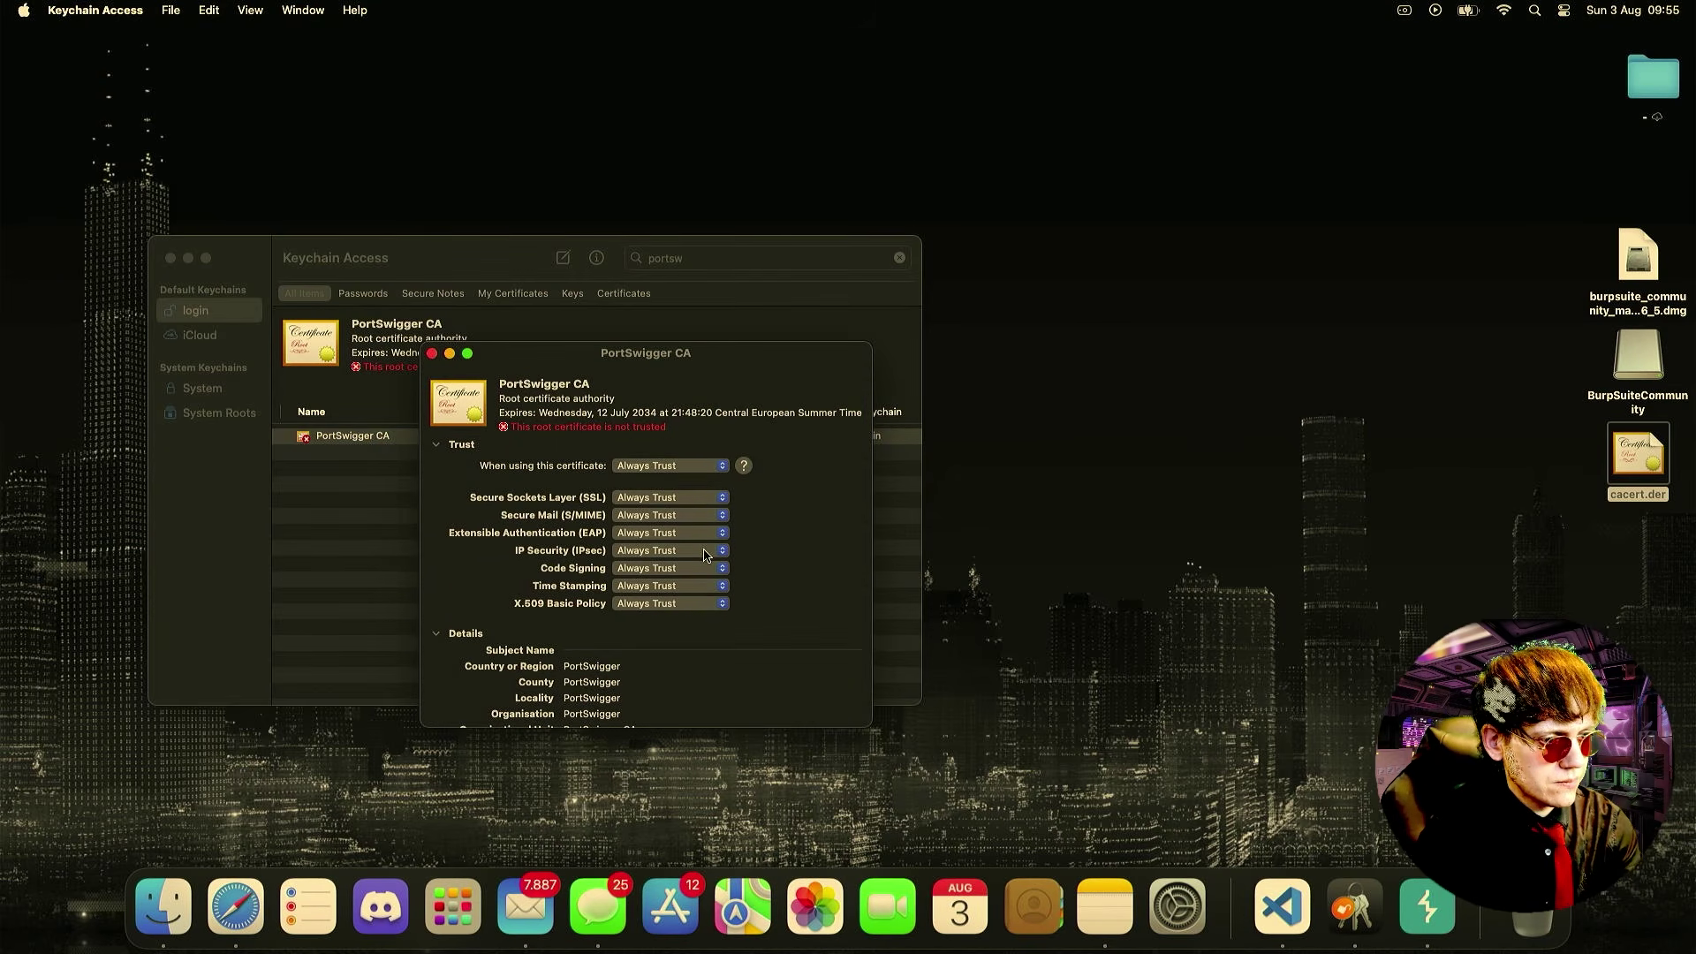
pyautogui.scroll(-10, 707, 554)
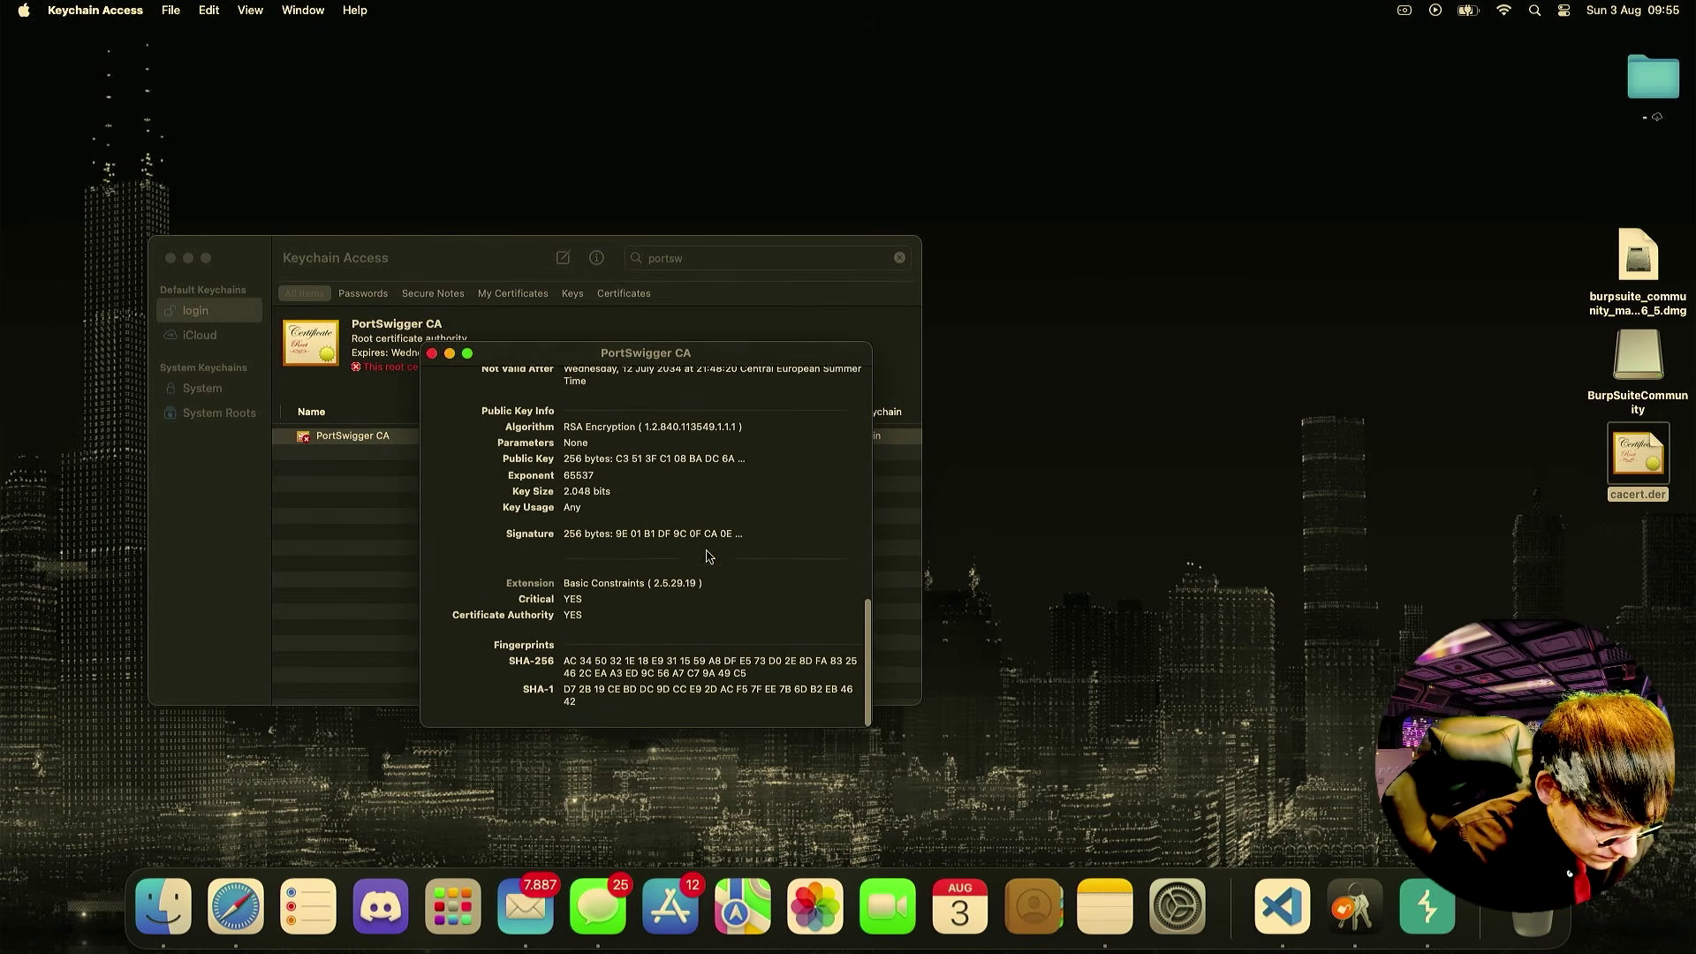
pyautogui.scroll(10, 450, 408)
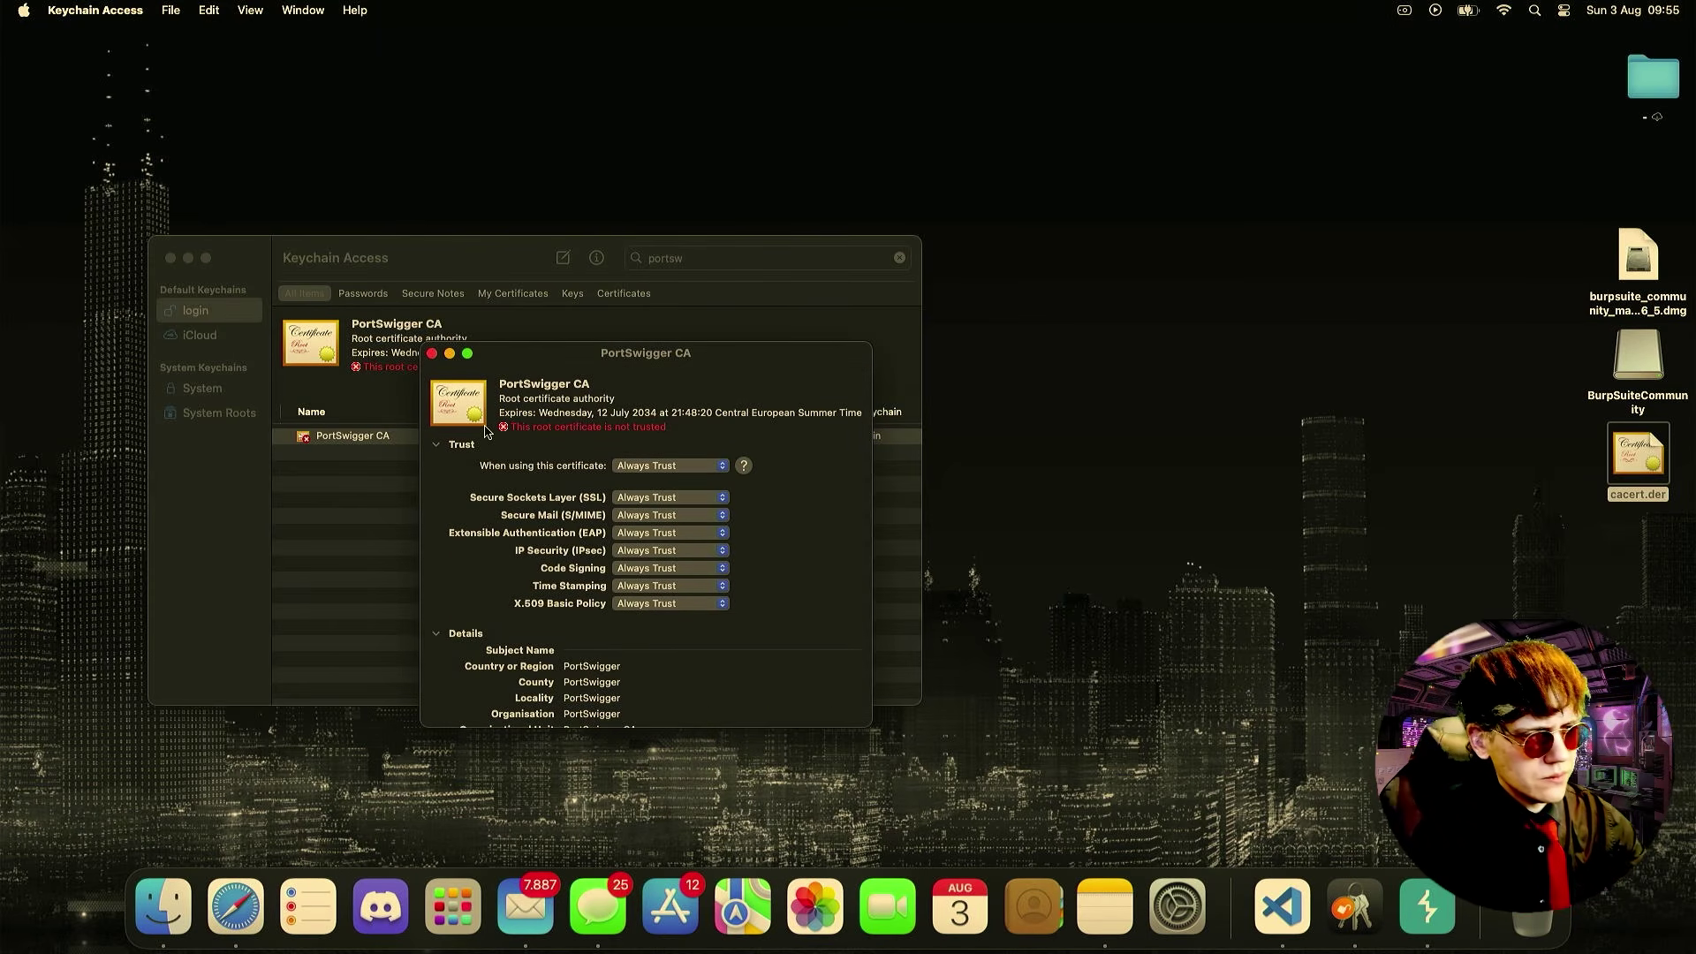
pyautogui.click(432, 354)
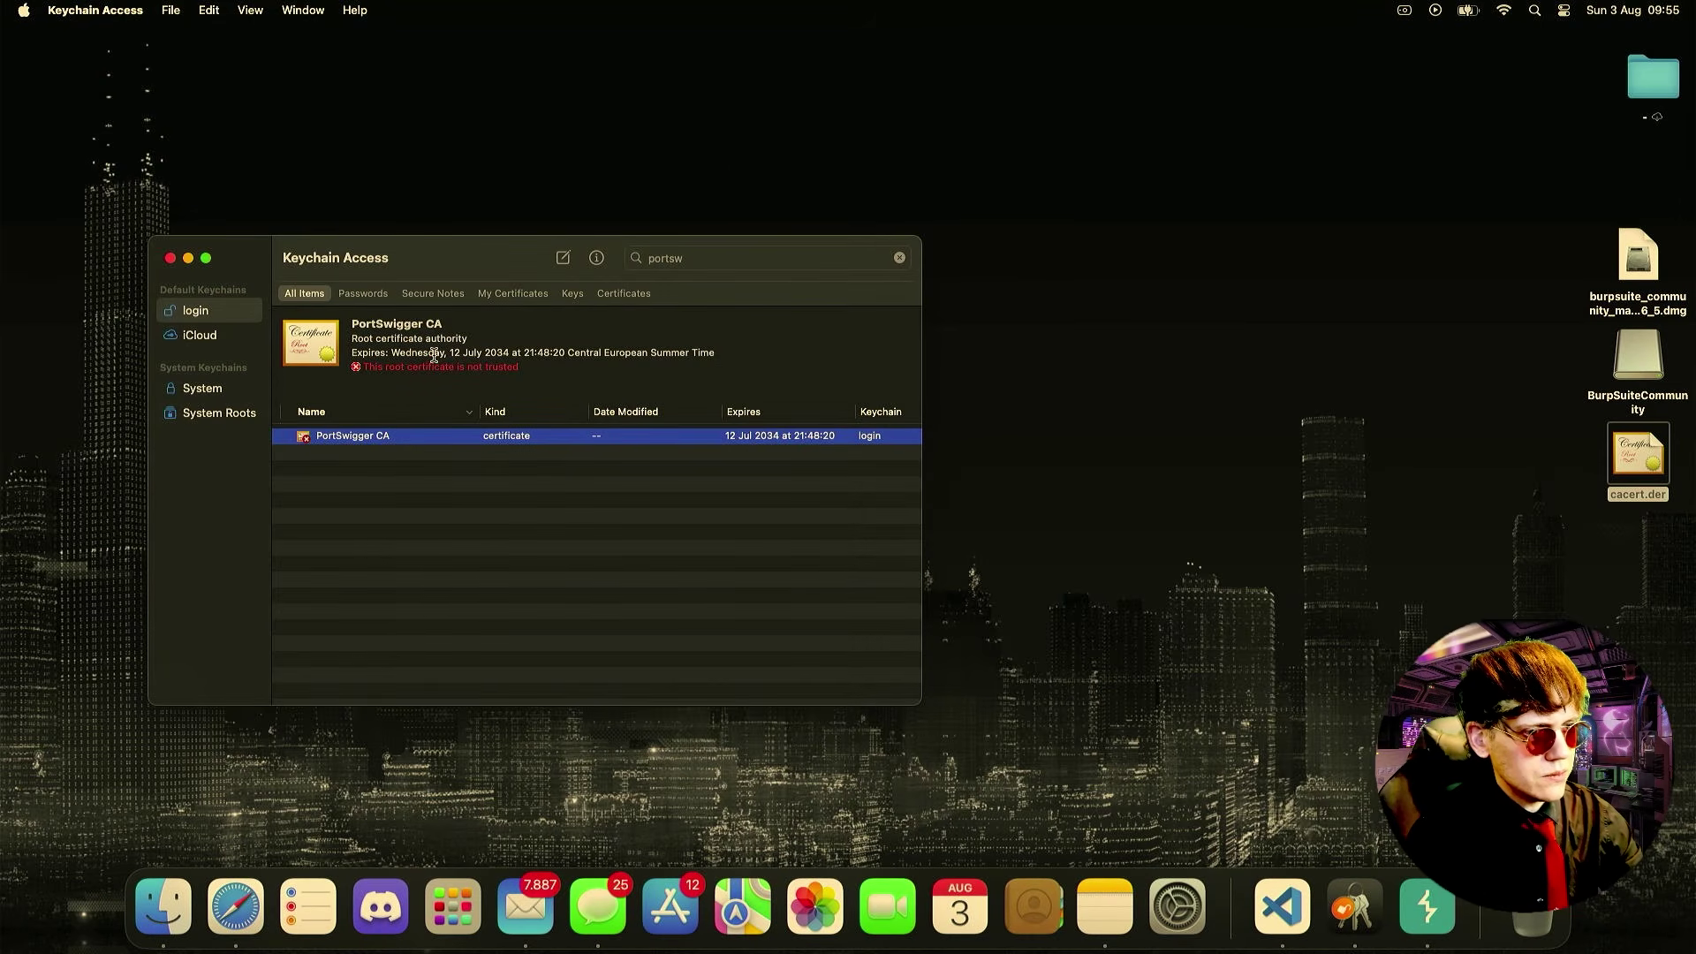
# - Reopen PortSwigger CA to verify its trust settings, then close Keychain Access
pyautogui.doubleClick(372, 439)
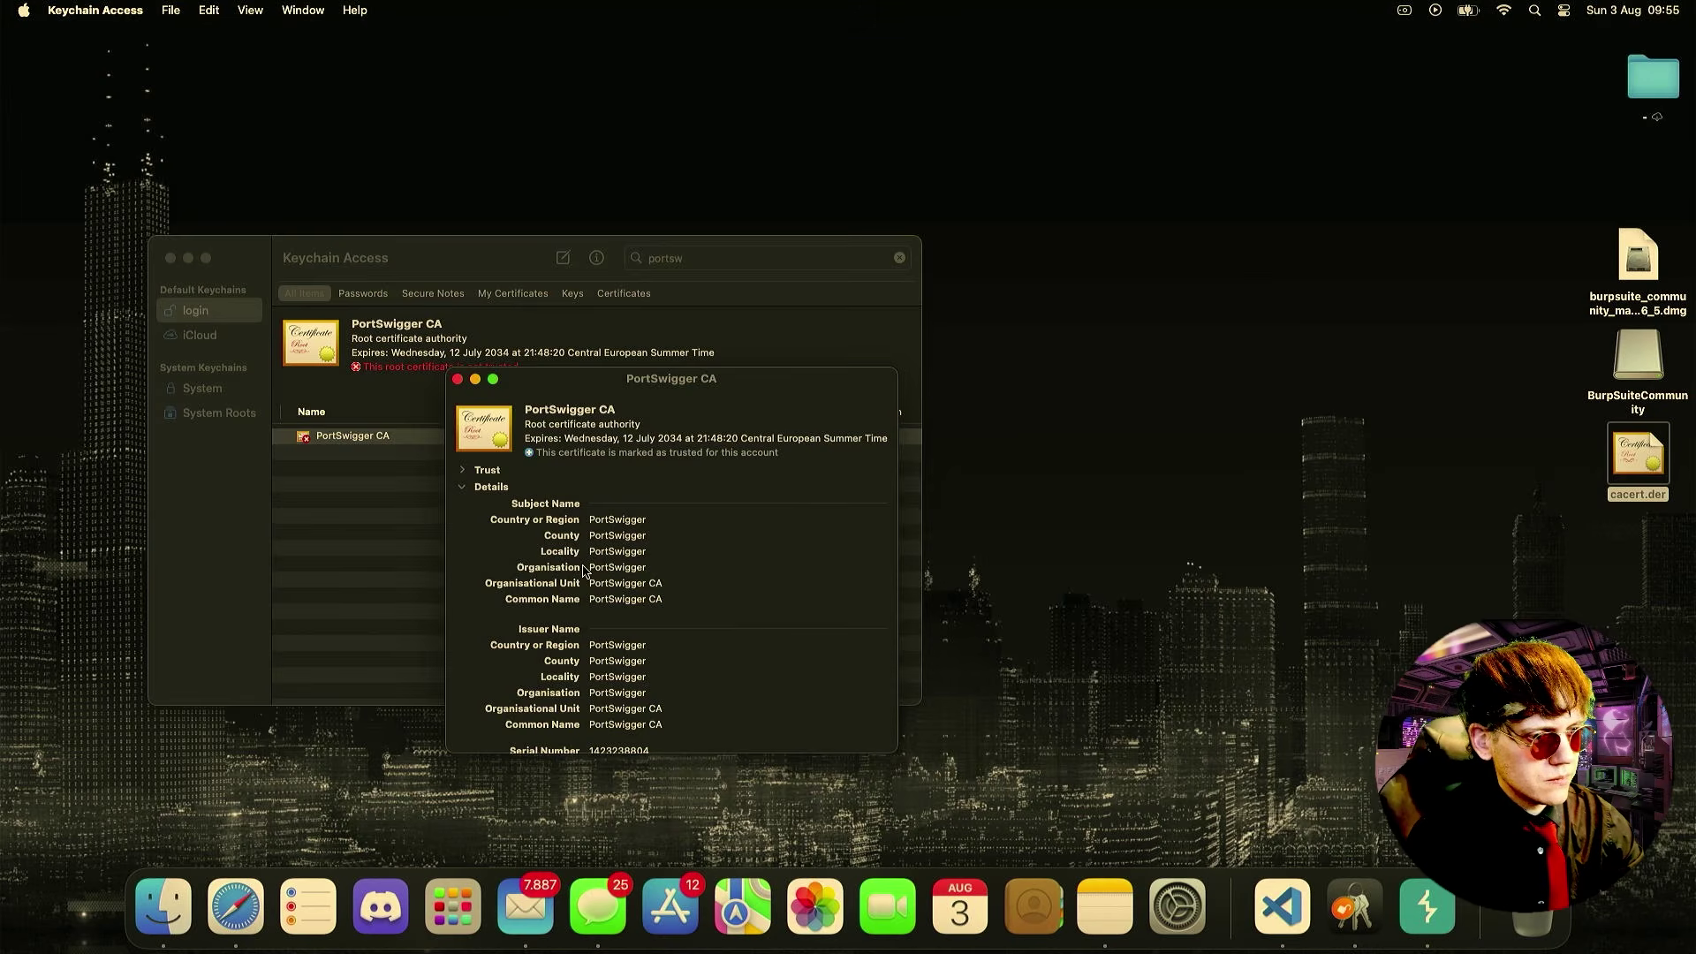
pyautogui.click(463, 471)
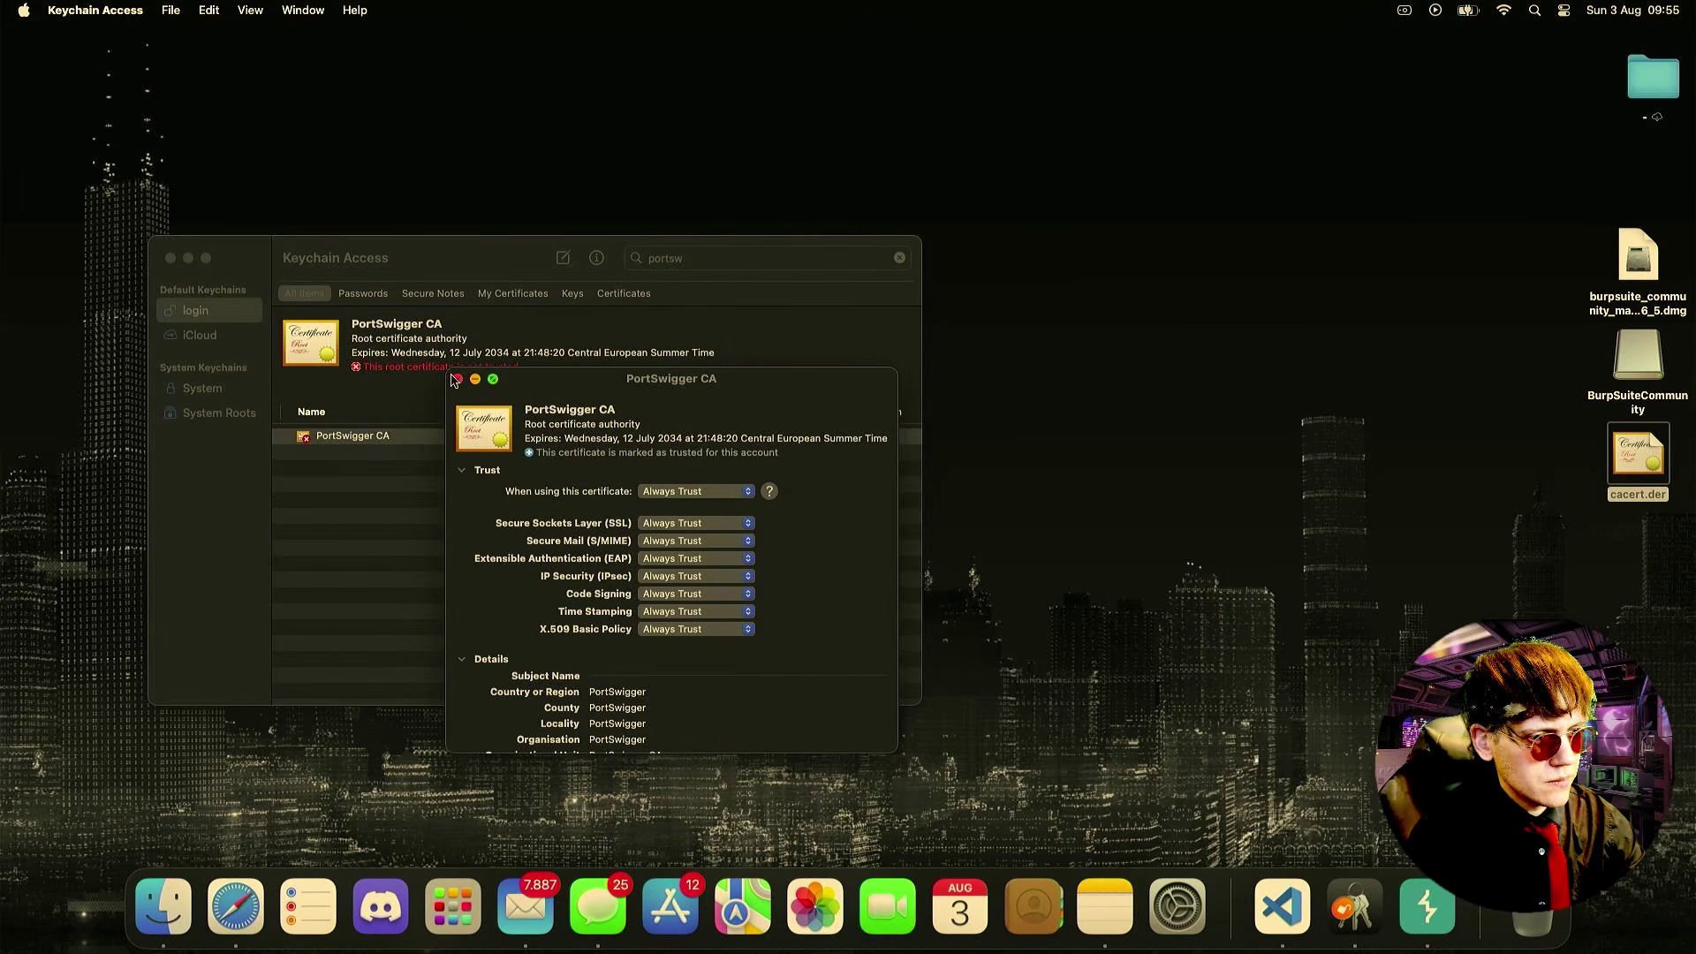
pyautogui.click(457, 379)
pyautogui.click(493, 528)
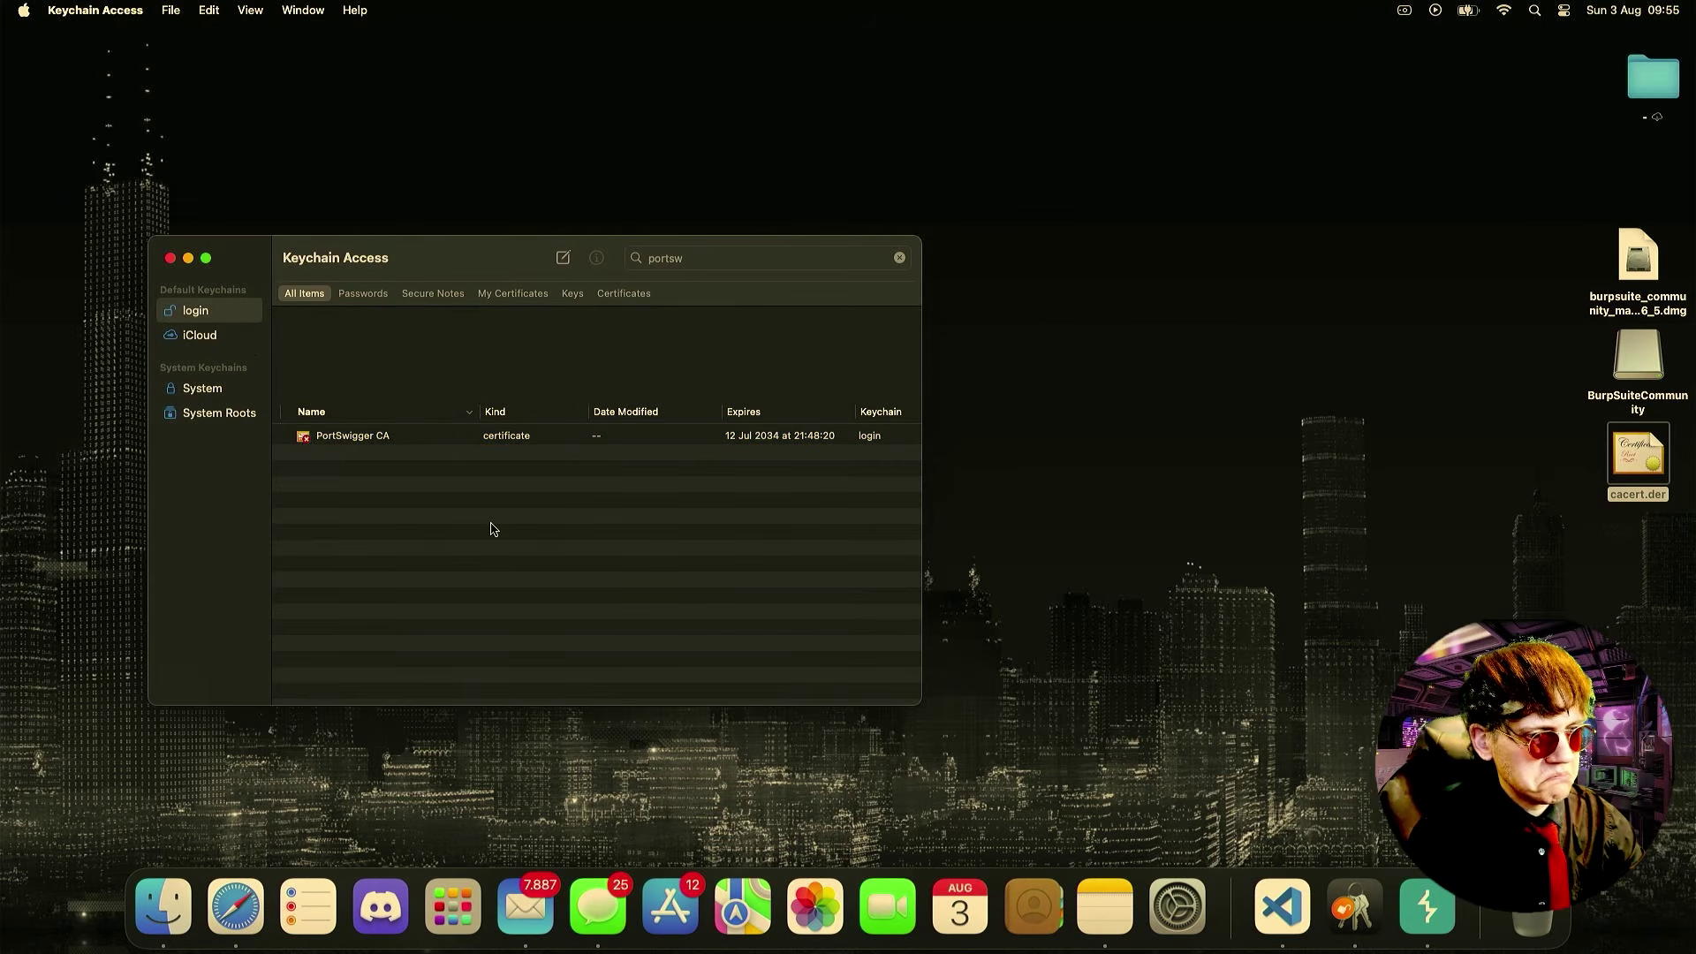
pyautogui.click(347, 446)
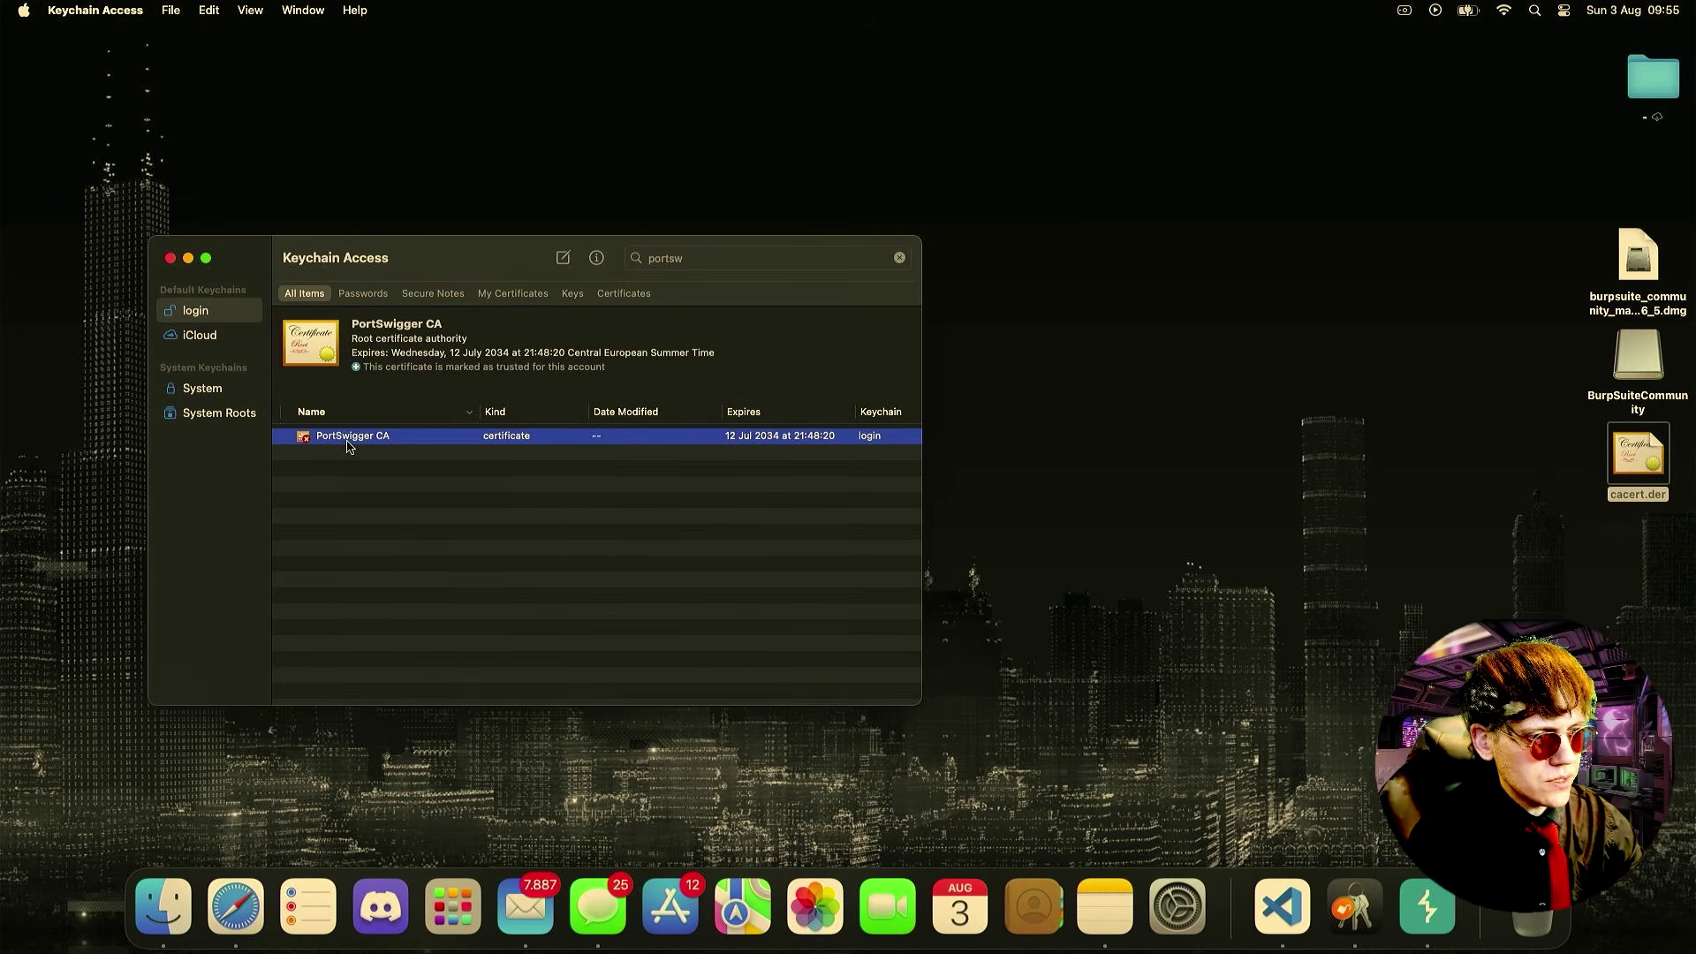
pyautogui.click(170, 257)
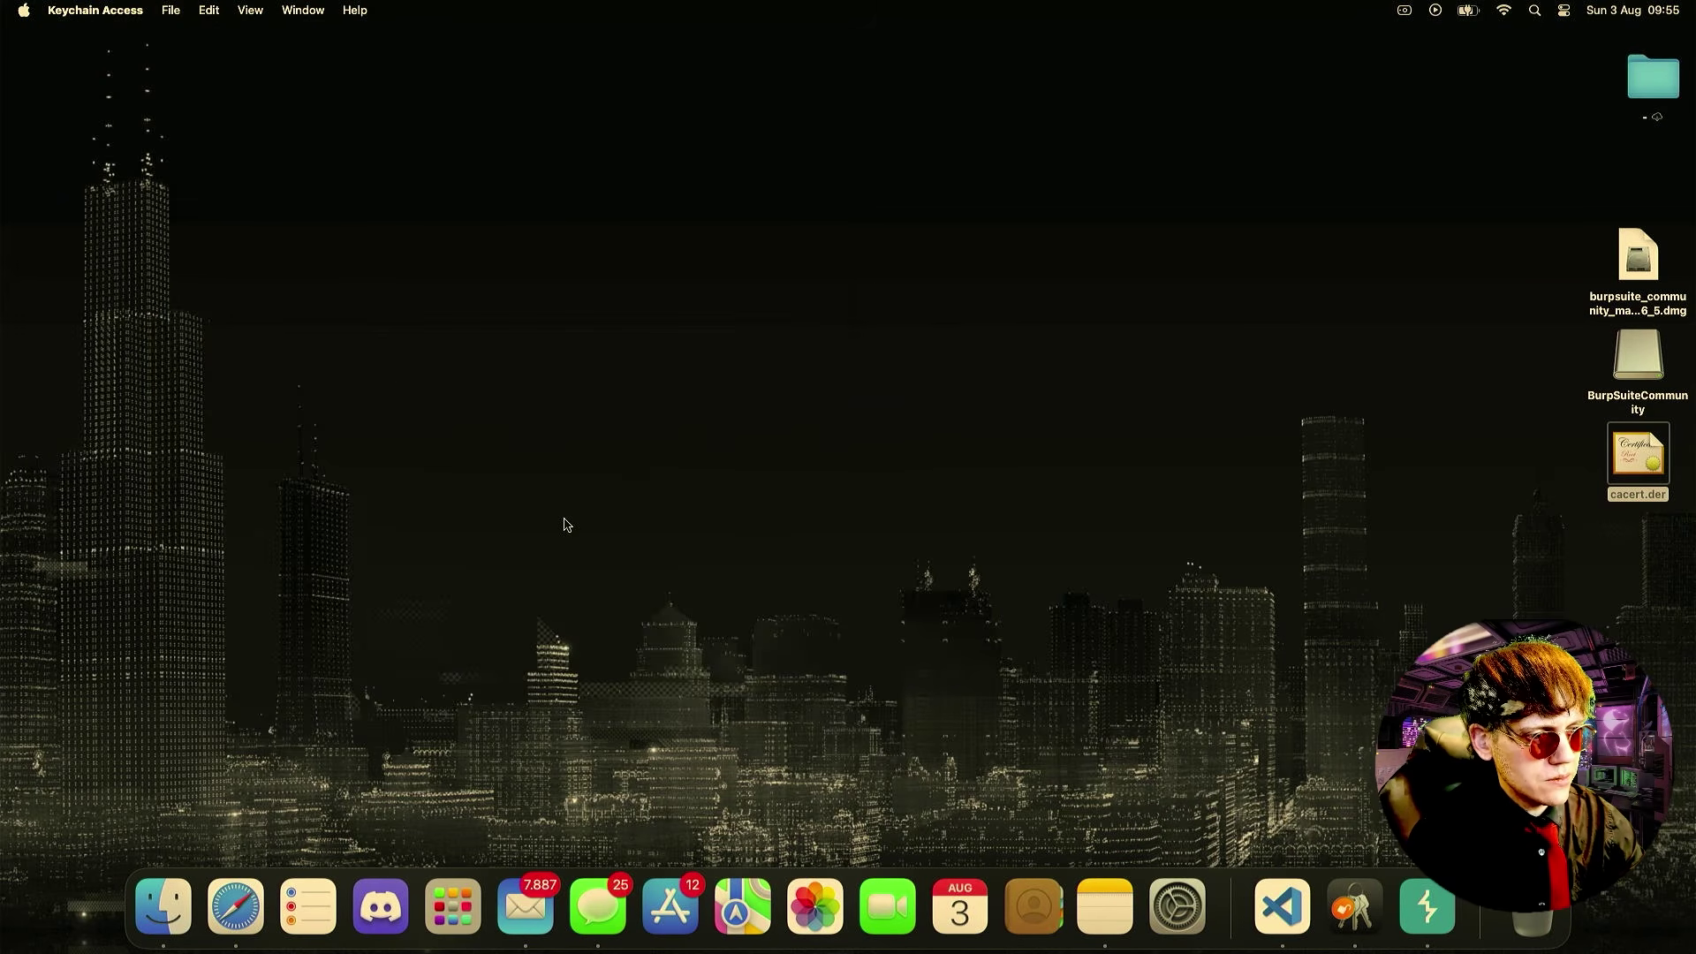
# - Open System Settings, search 'proxy', and go to the Wi-Fi network's Proxies settings
pyautogui.hotkey('ctrl', 'Left')
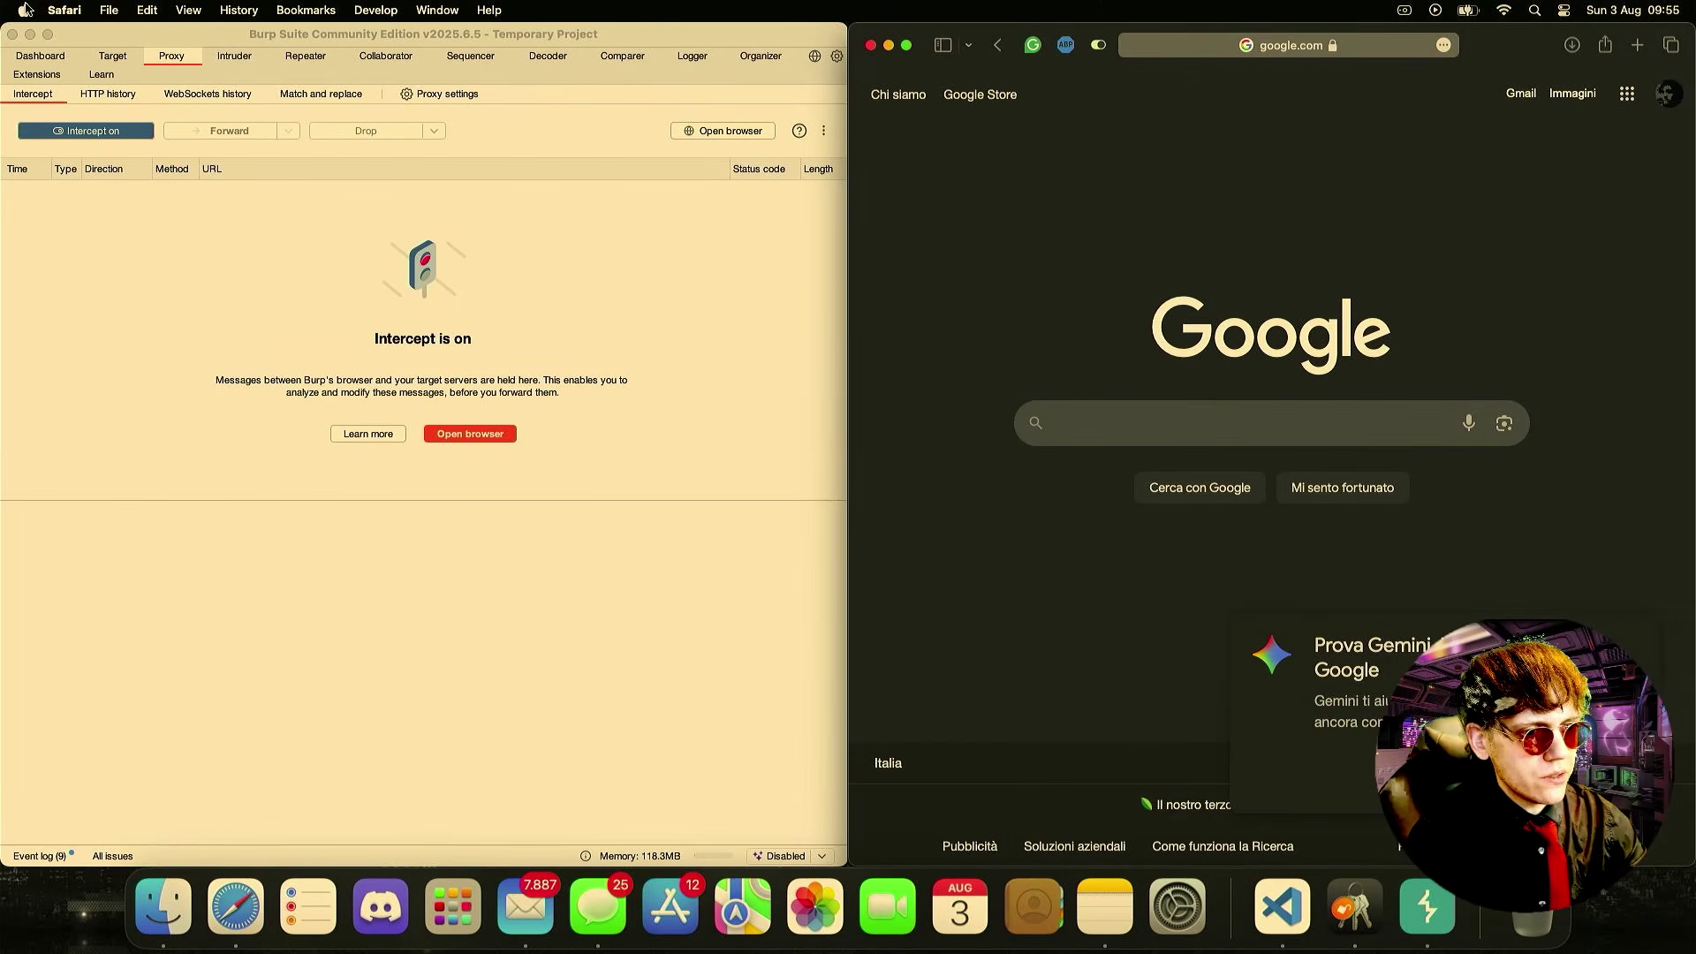
pyautogui.click(25, 10)
pyautogui.click(66, 65)
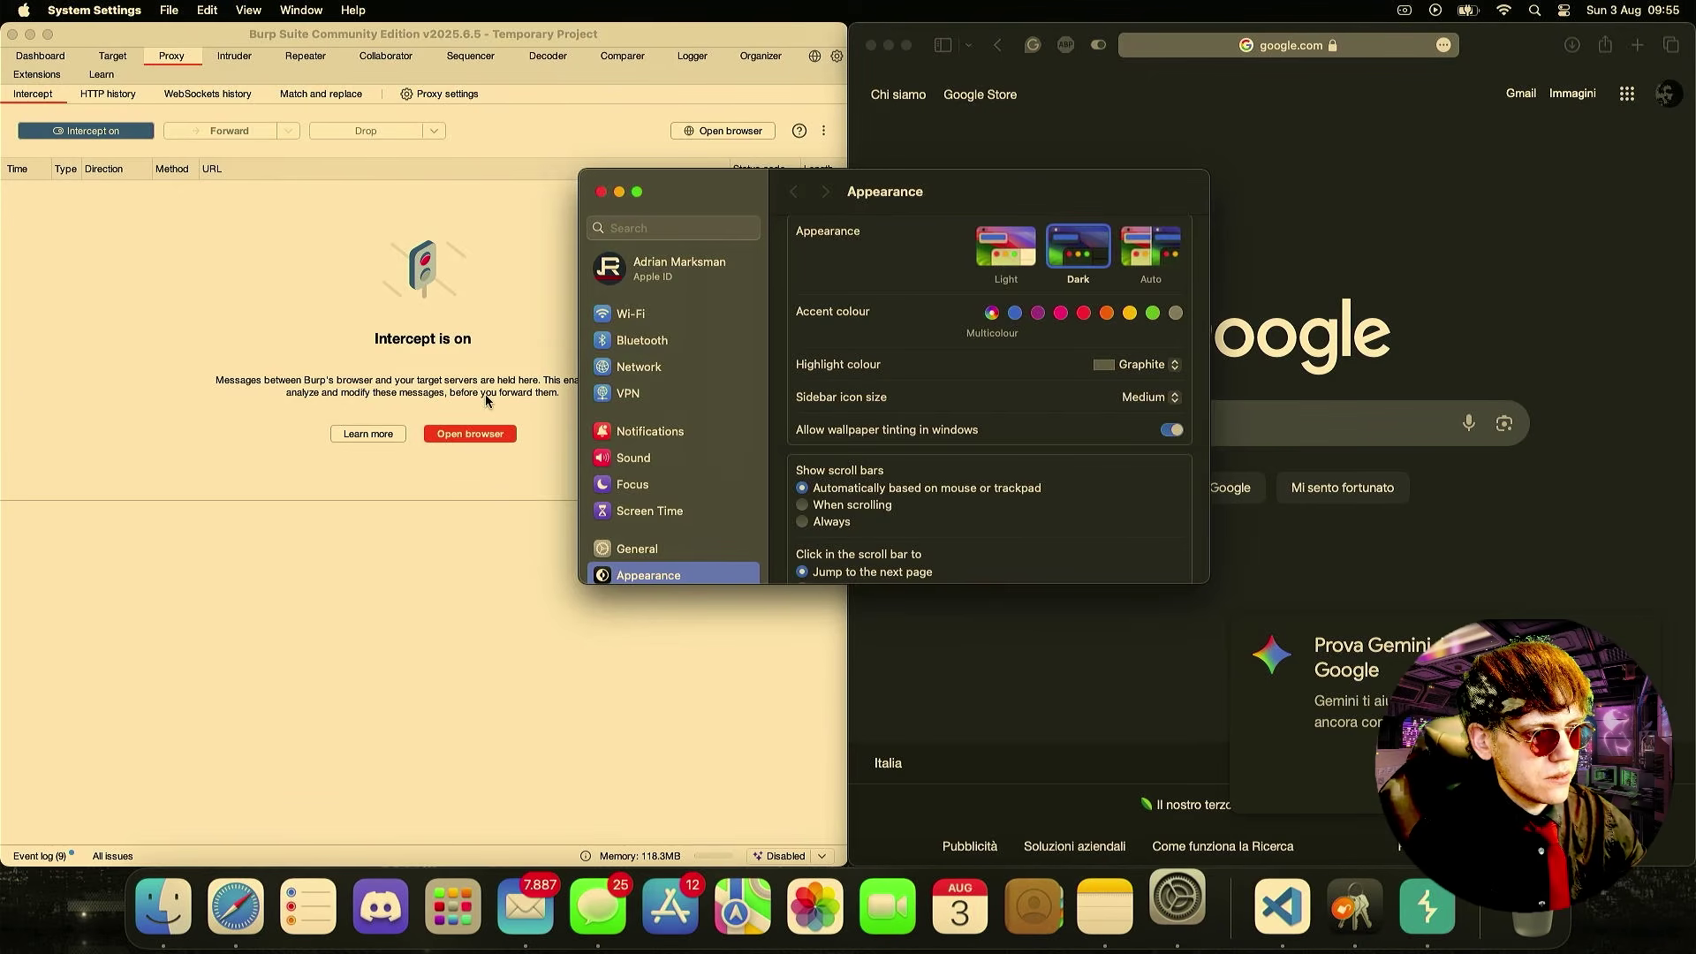
pyautogui.click(650, 228)
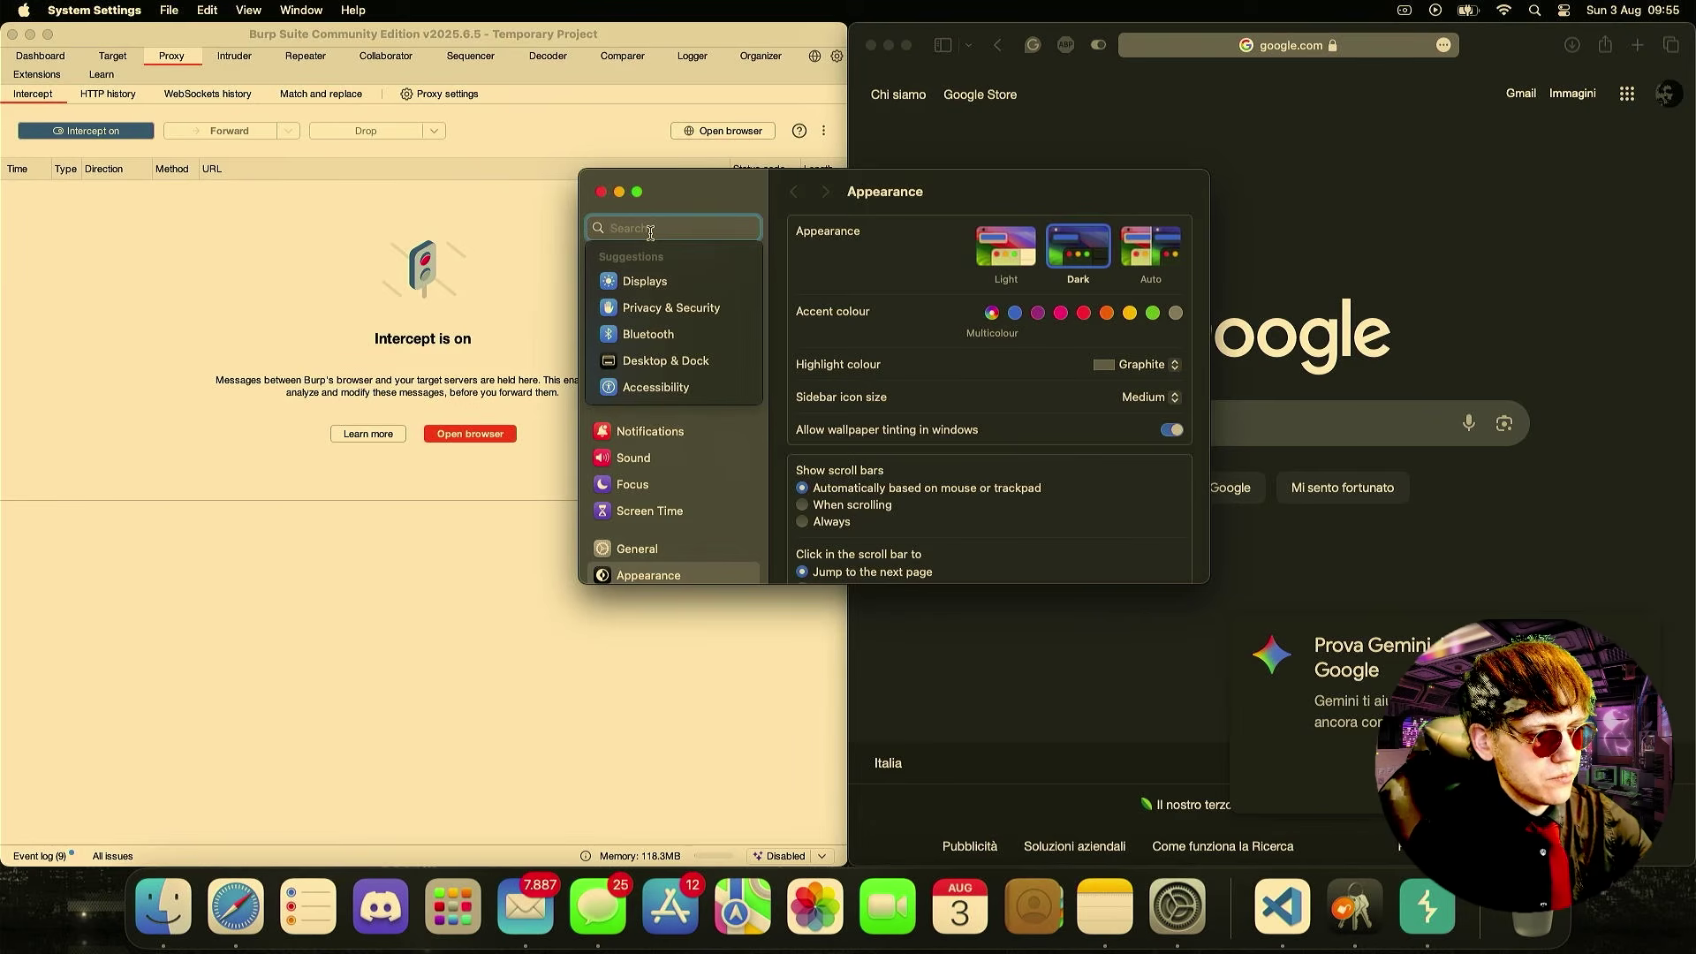
pyautogui.write('proxy')
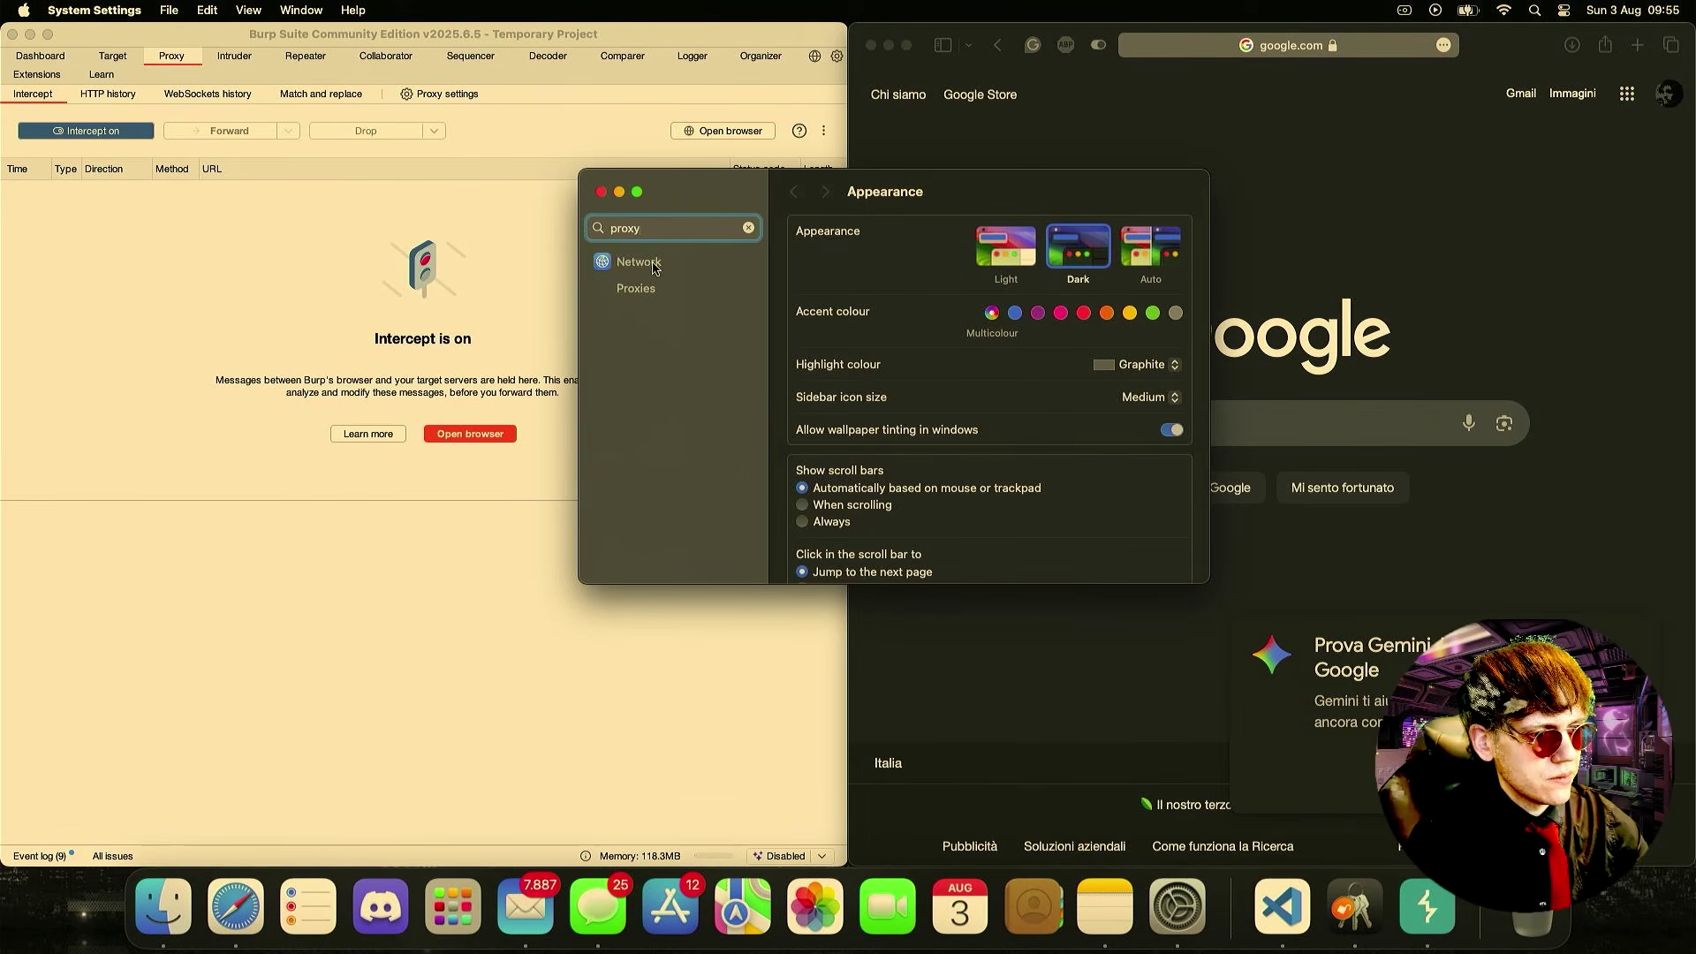
pyautogui.click(655, 264)
pyautogui.click(656, 289)
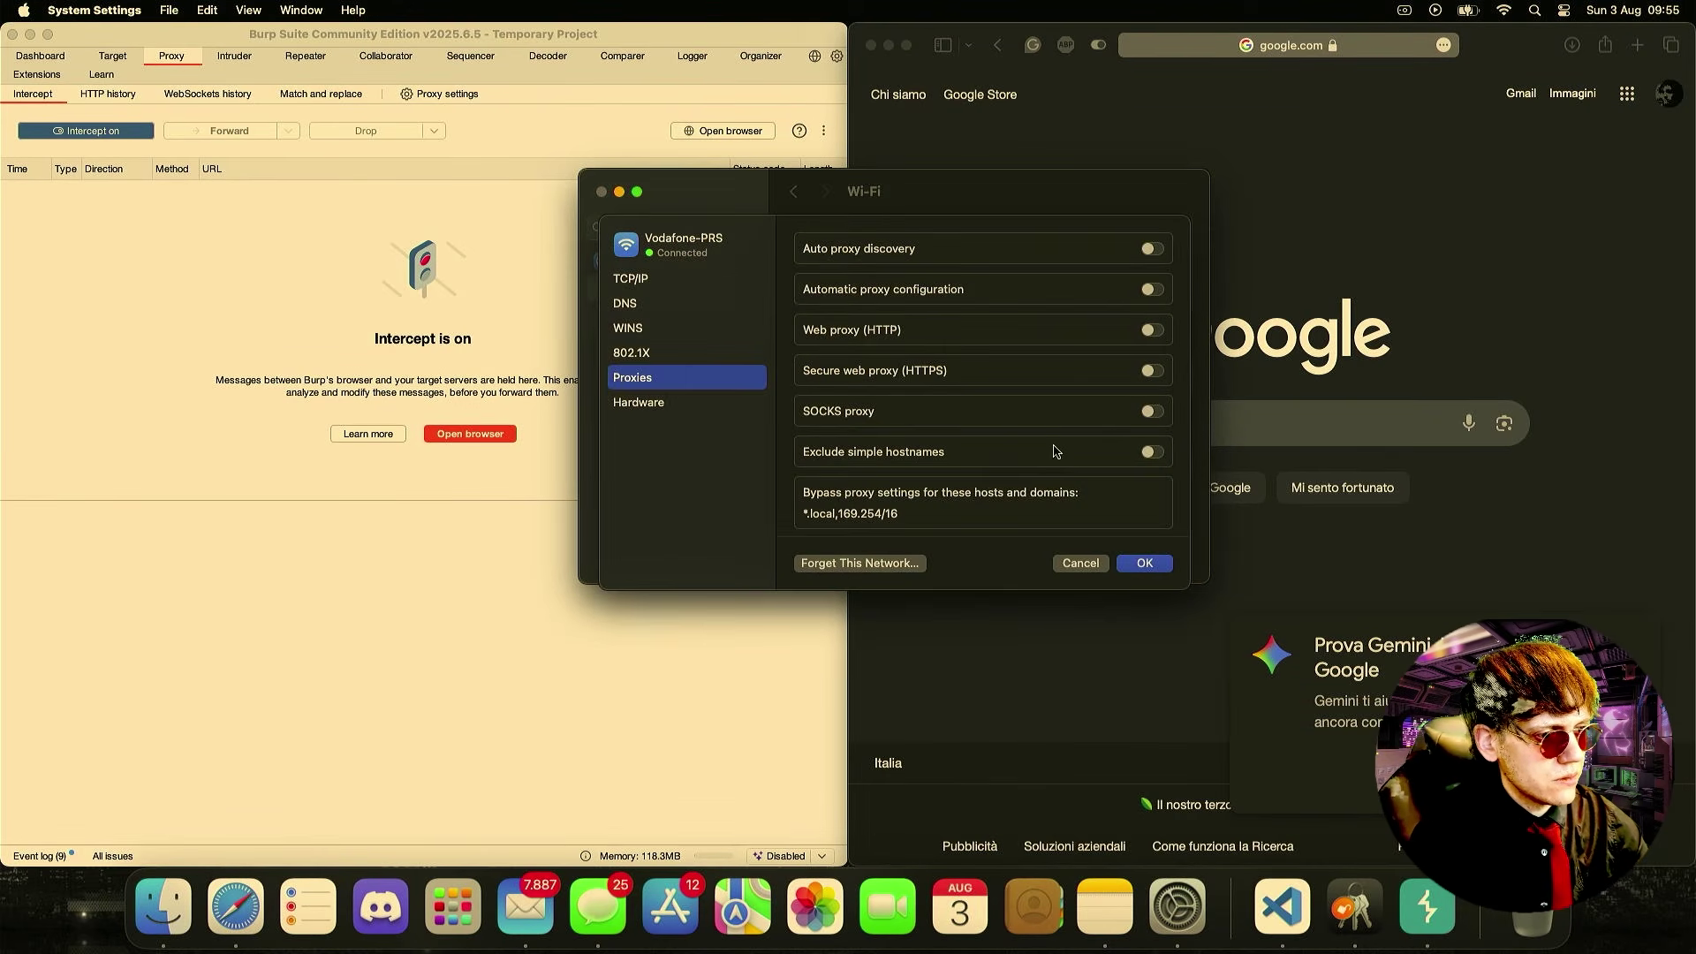
# - Enable the HTTP and HTTPS web proxies at 127.0.0.1:8080, save, and close Settings
pyautogui.click(1152, 329)
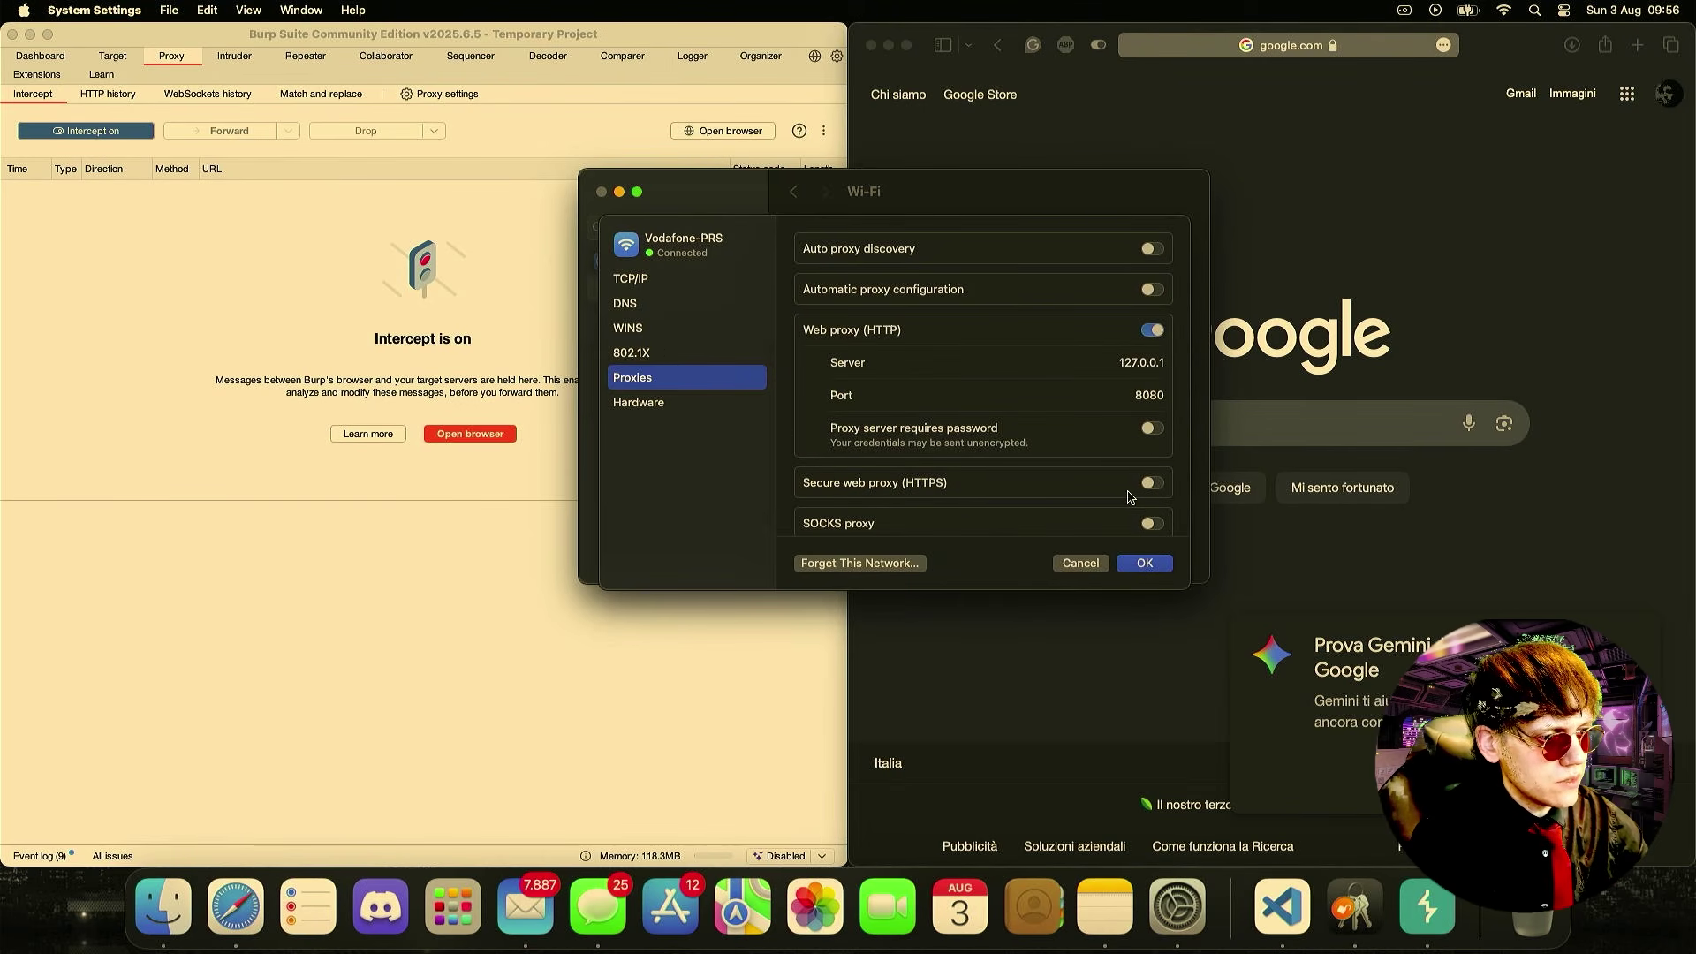
pyautogui.click(1157, 485)
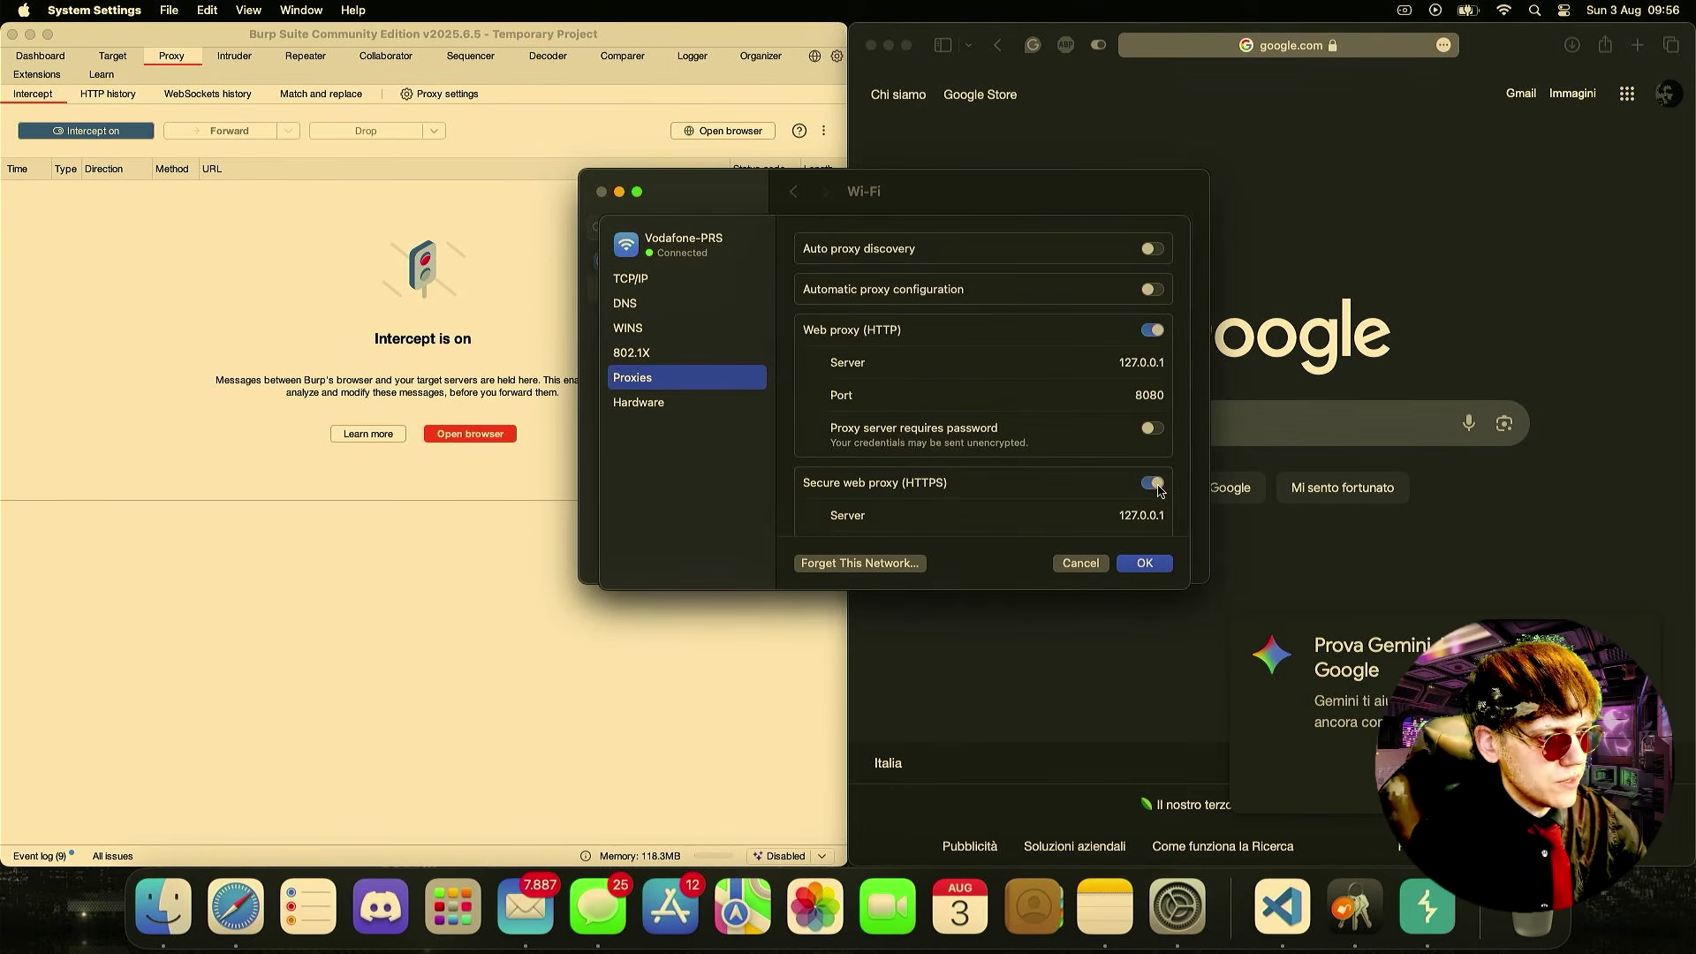
pyautogui.click(1146, 564)
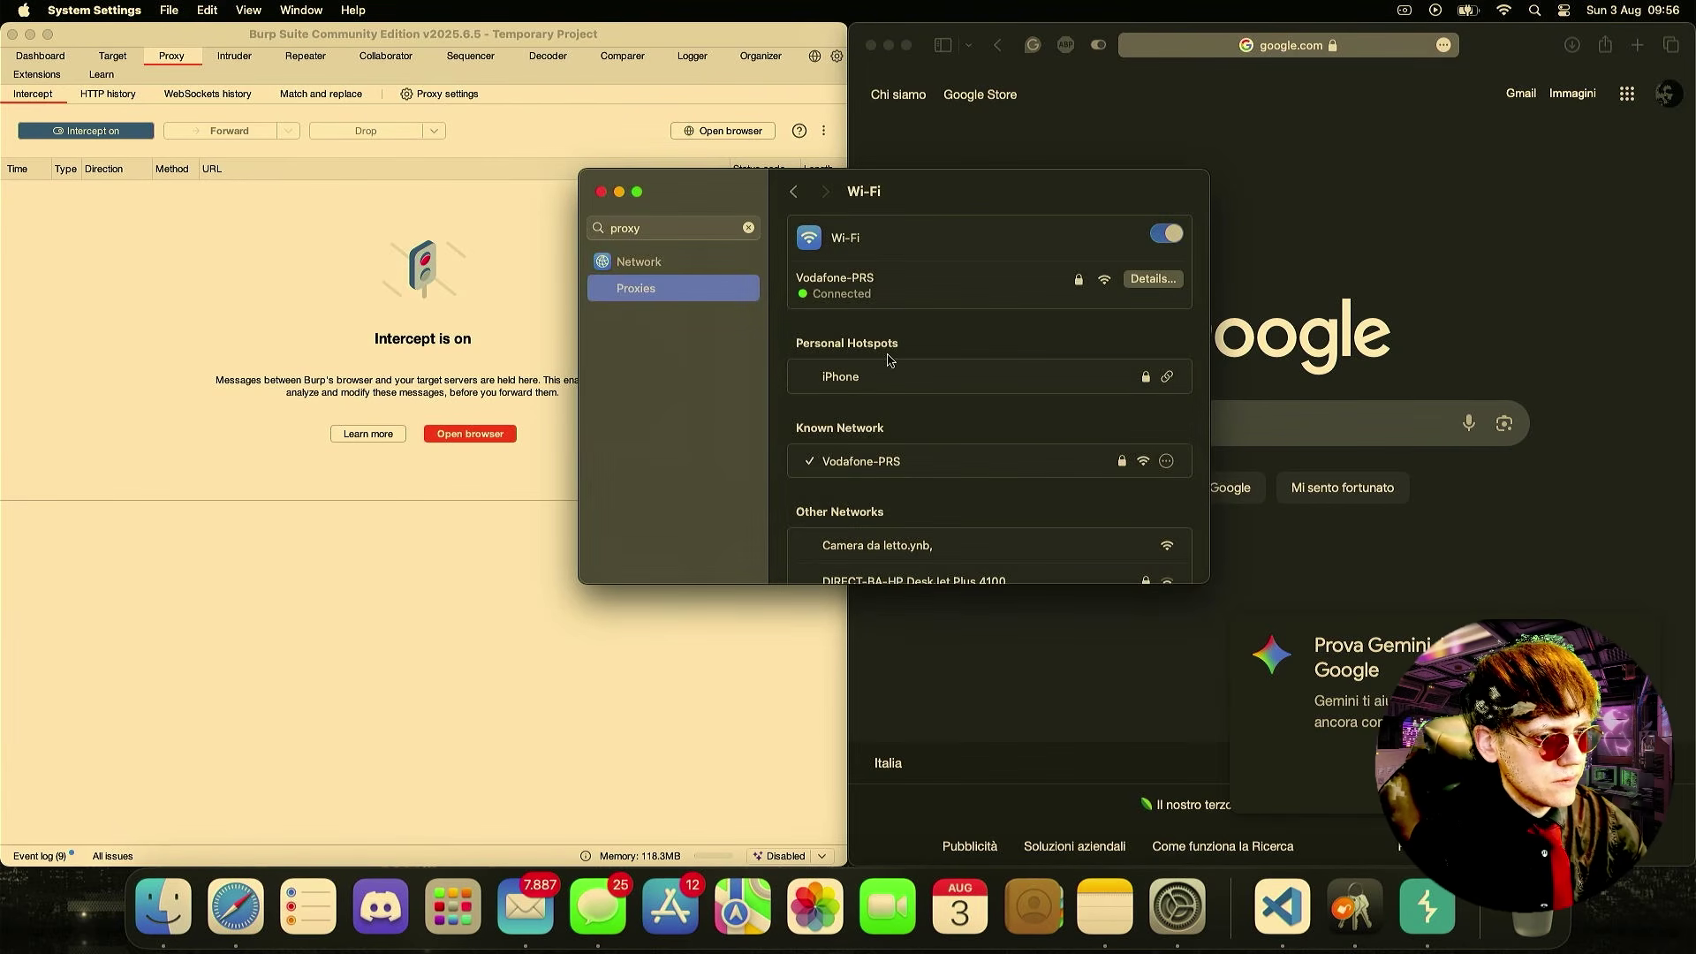
pyautogui.click(601, 192)
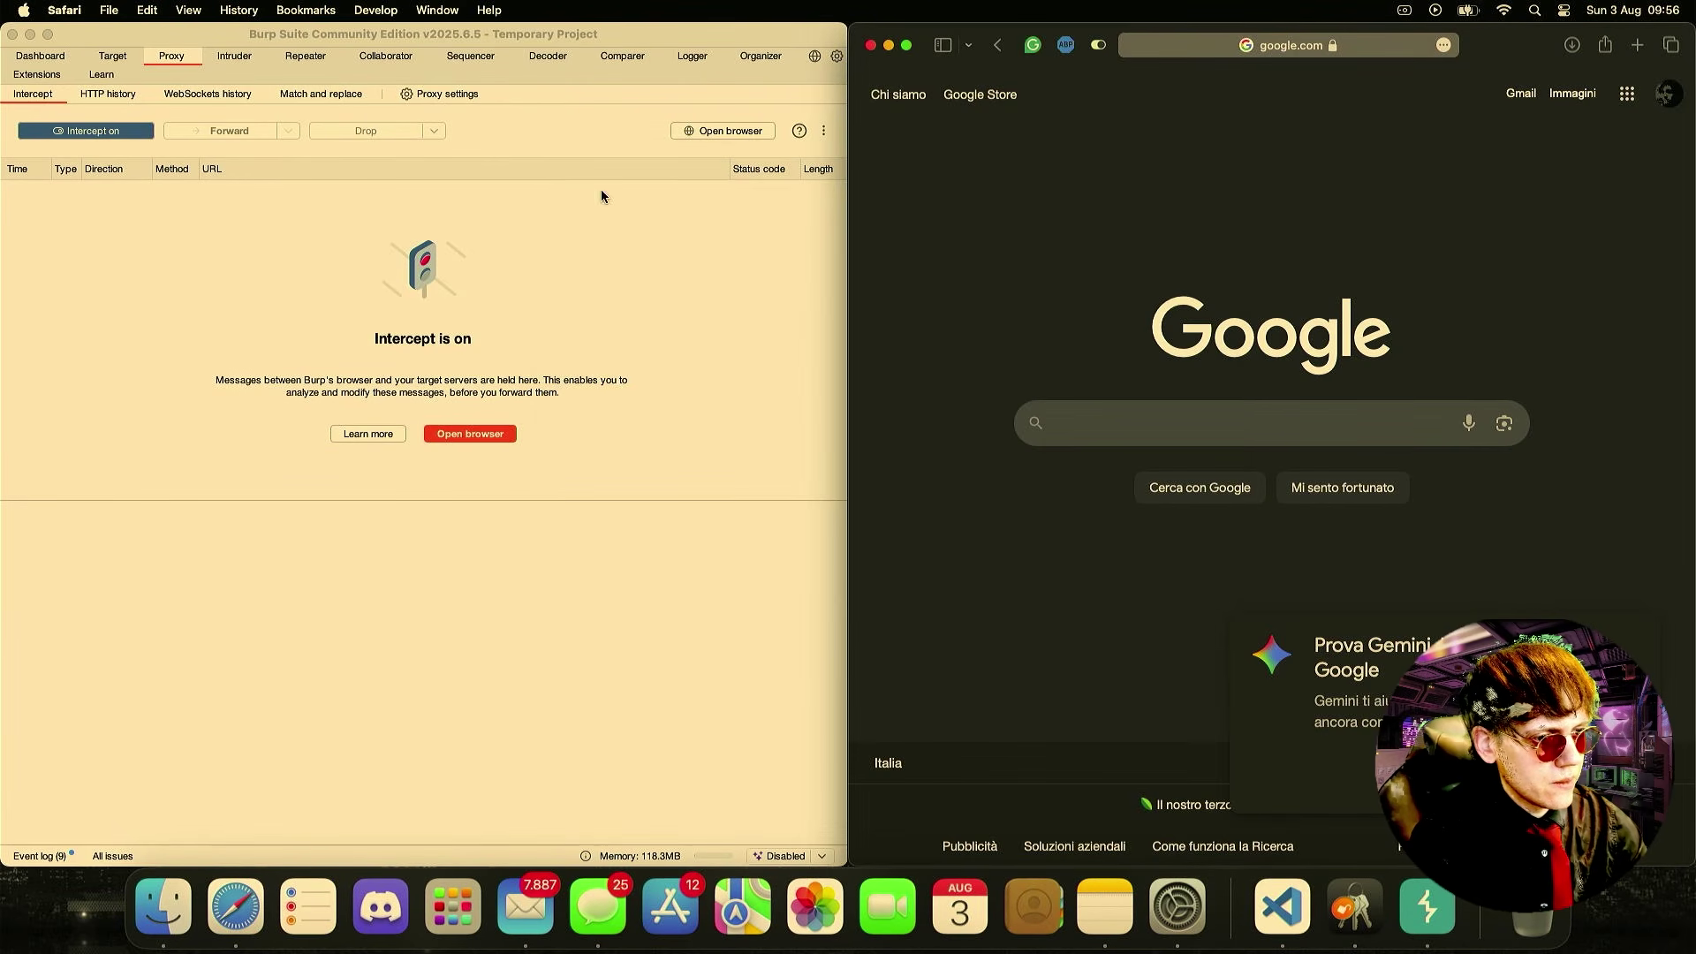
# - Reload google.com, switch Burp's Intercept on, and reload again to capture Safari's requests
pyautogui.click(1299, 48)
pyautogui.press('Return')
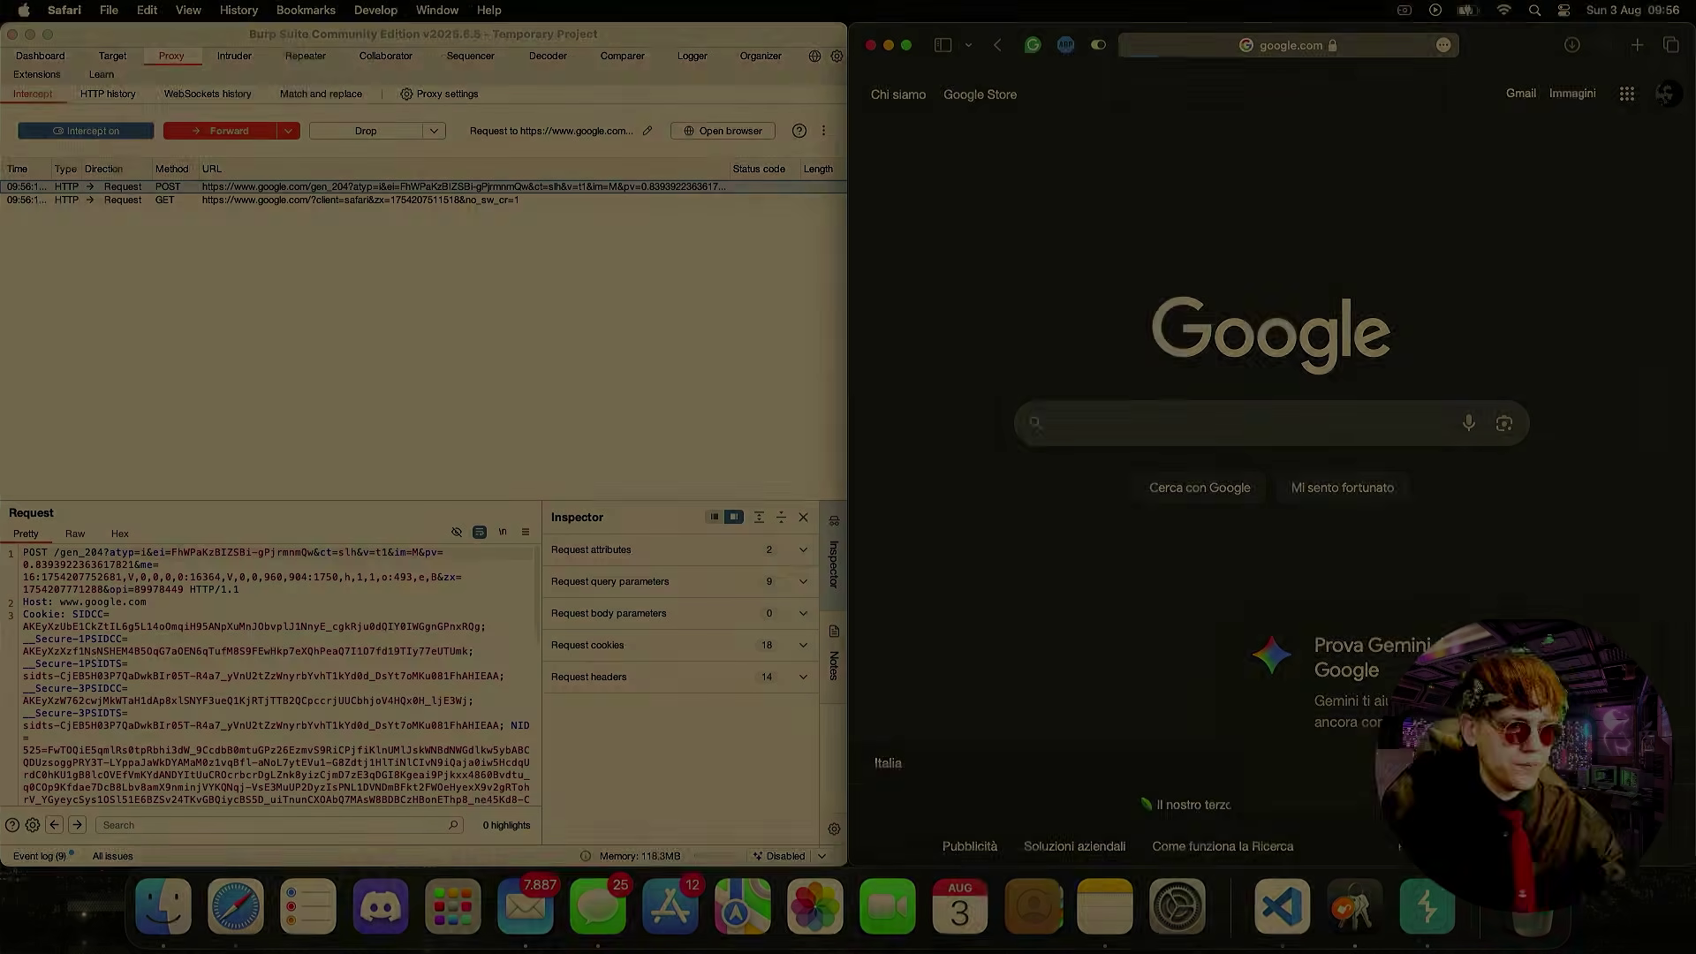
pyautogui.click(97, 131)
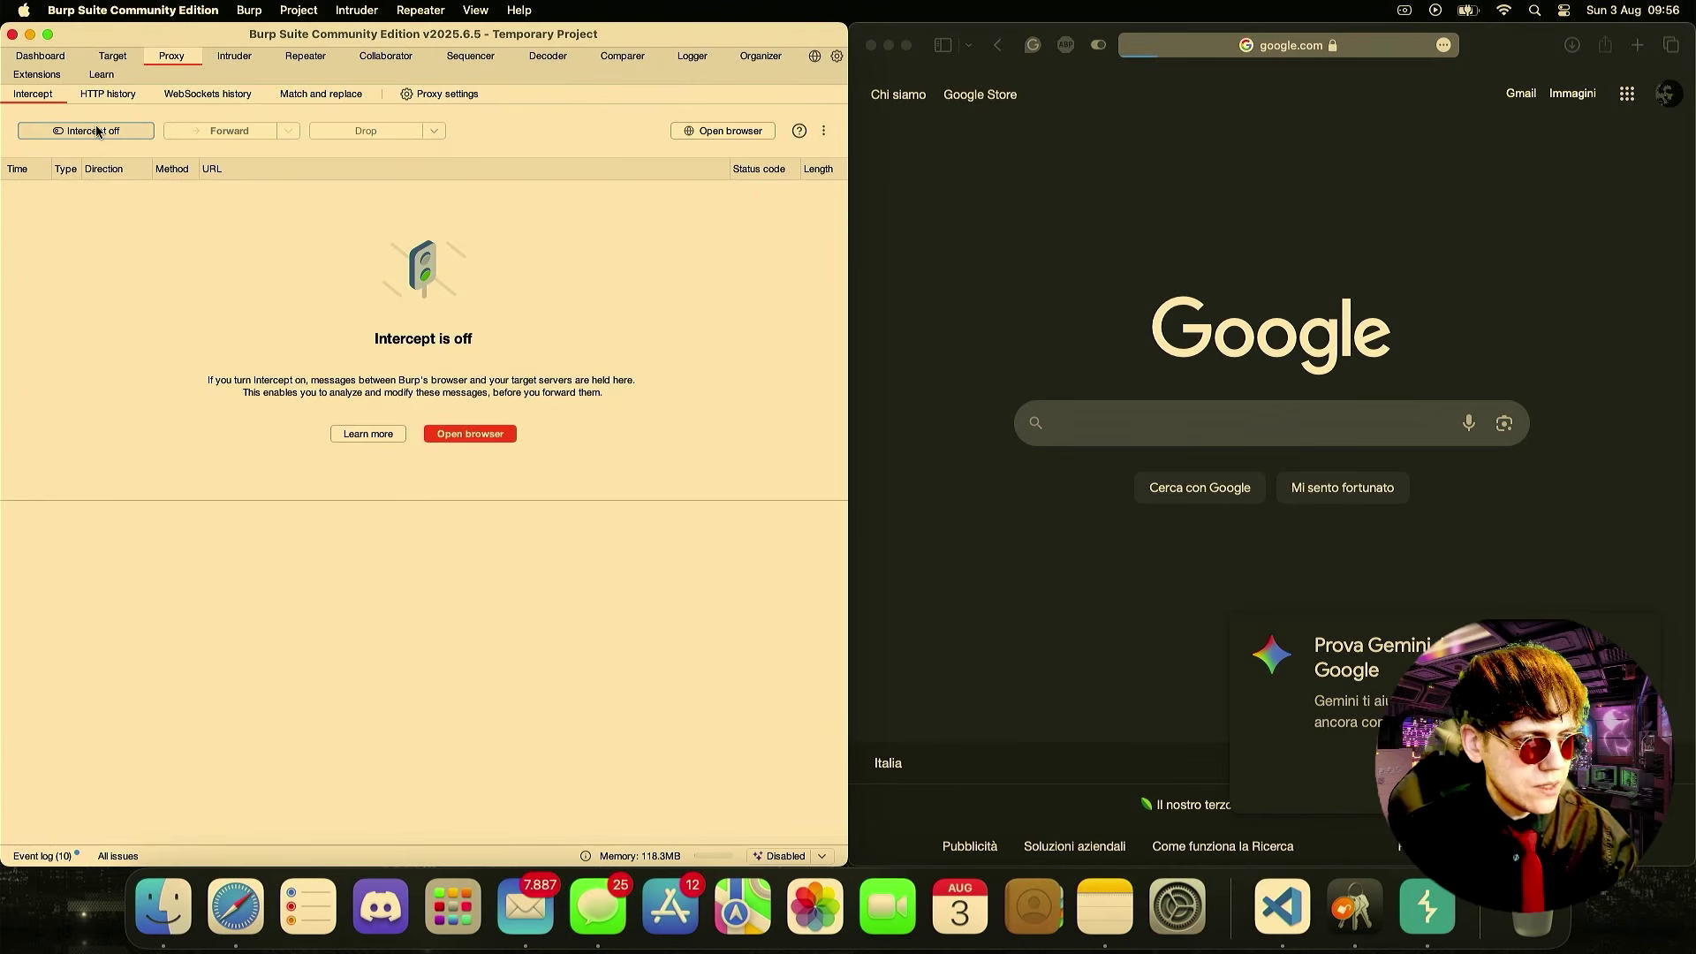
pyautogui.click(97, 131)
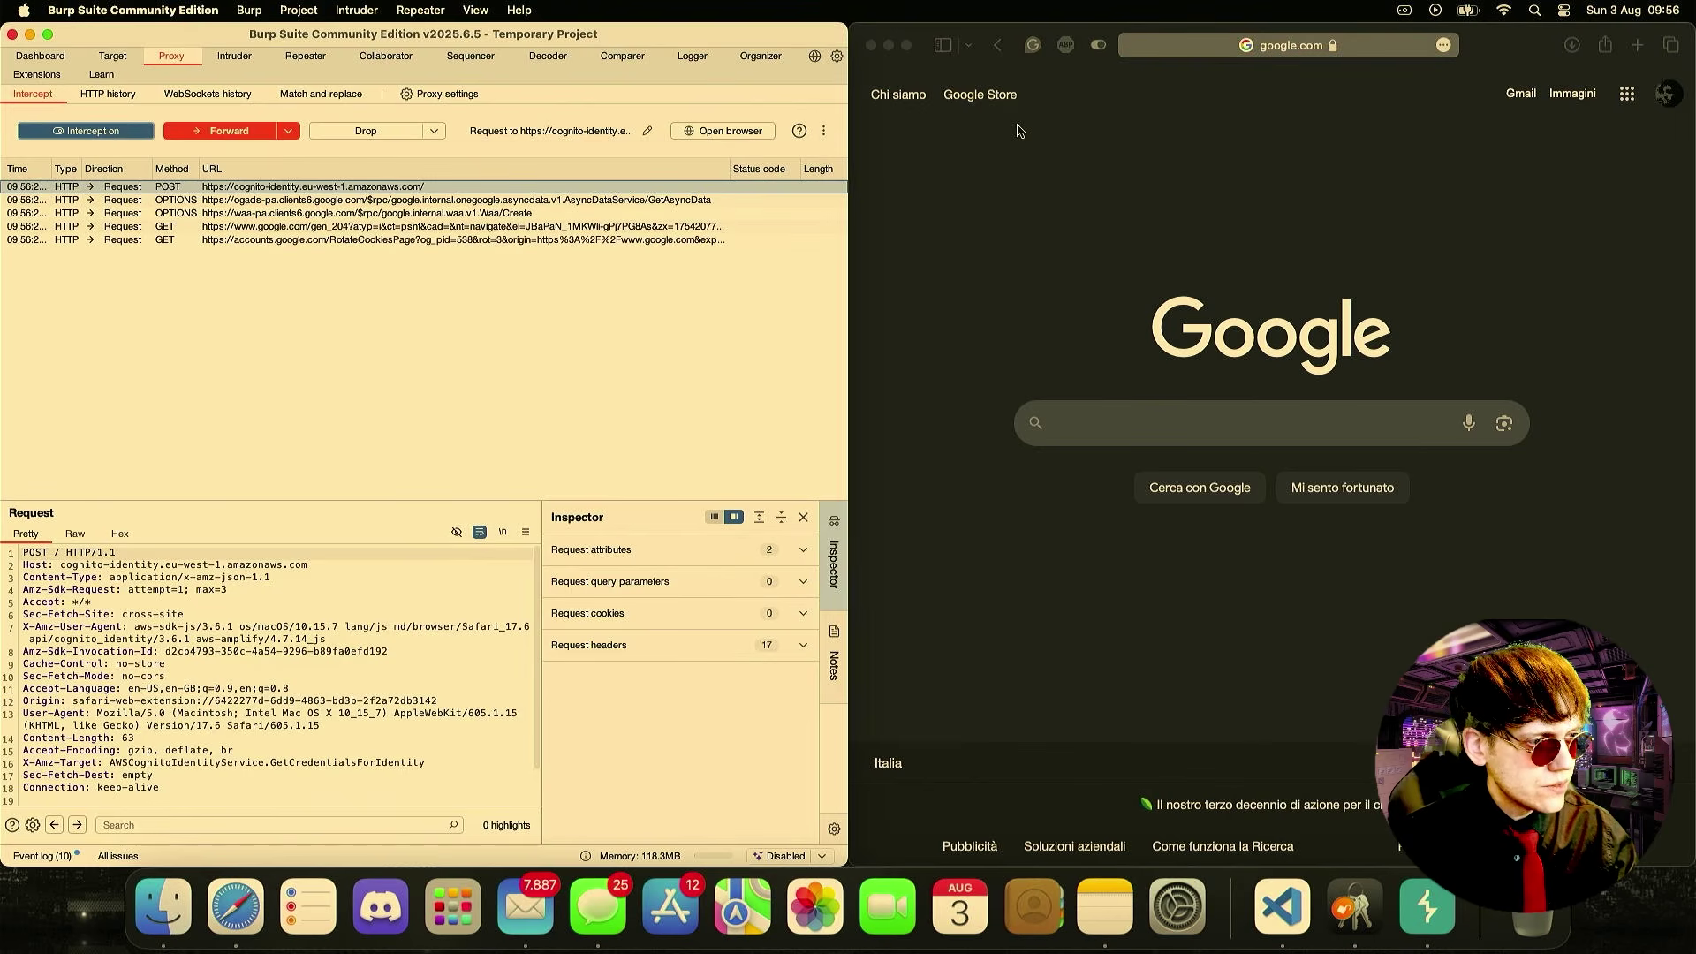
pyautogui.click(1294, 53)
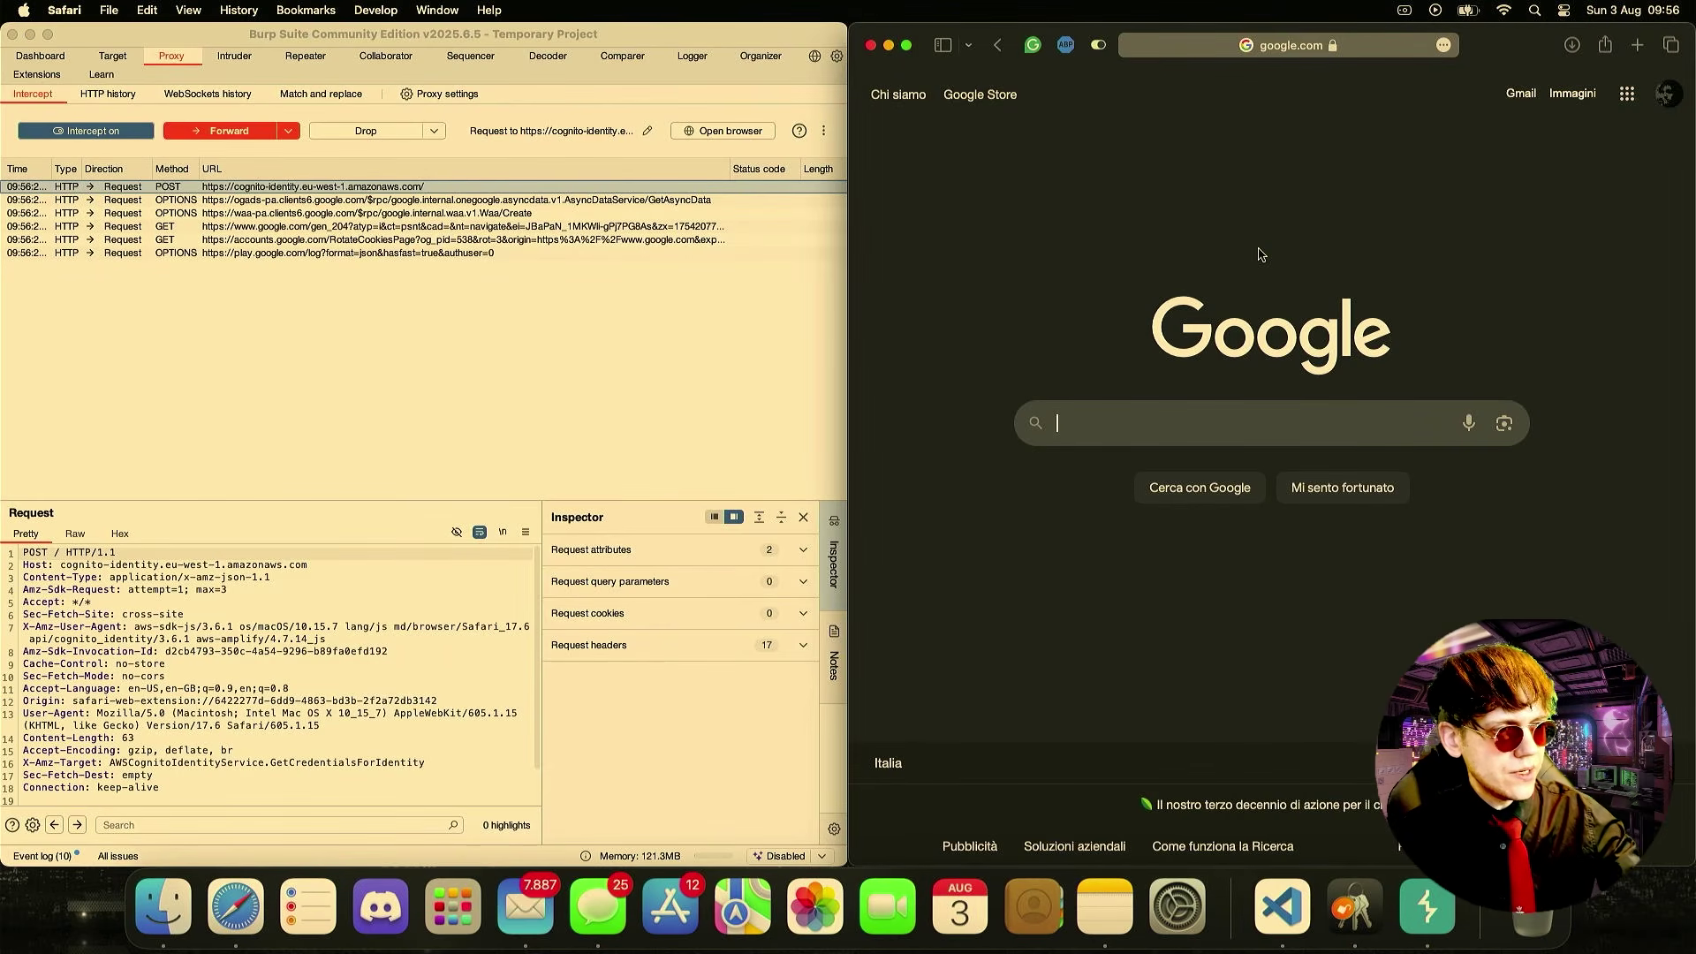
pyautogui.click(1297, 52)
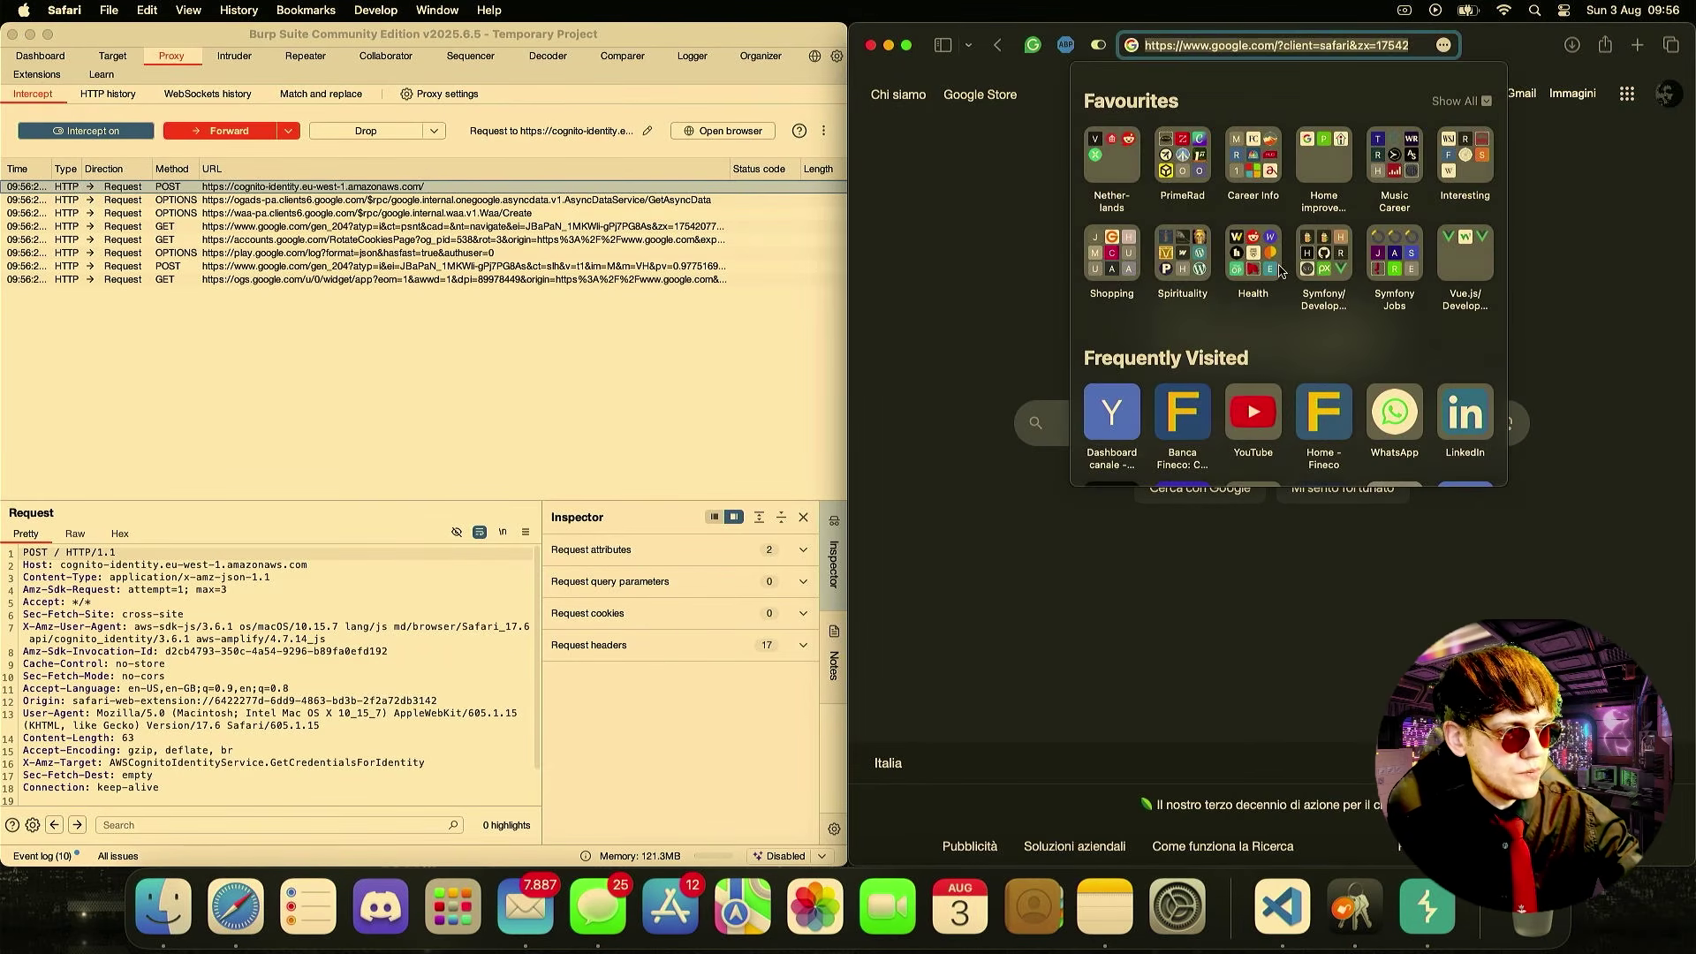
pyautogui.press('Return')
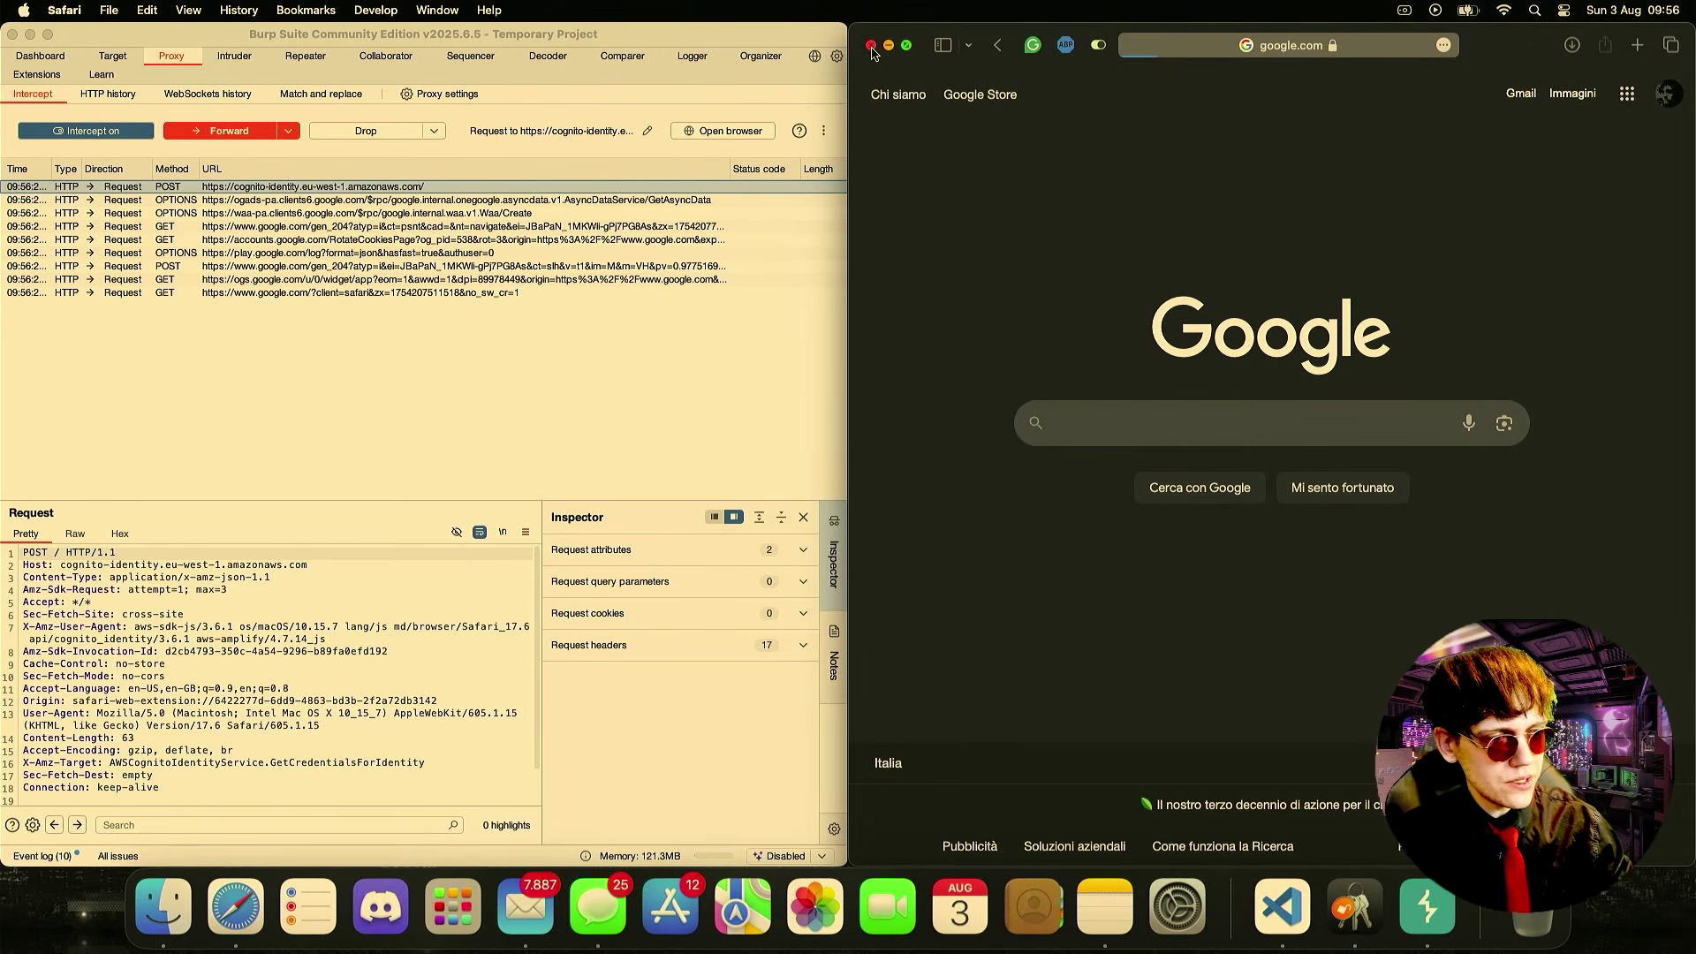
# - Turn Burp's interception off and open the Wi-Fi proxy settings via a 'proxy' search
pyautogui.click(92, 130)
pyautogui.click(23, 10)
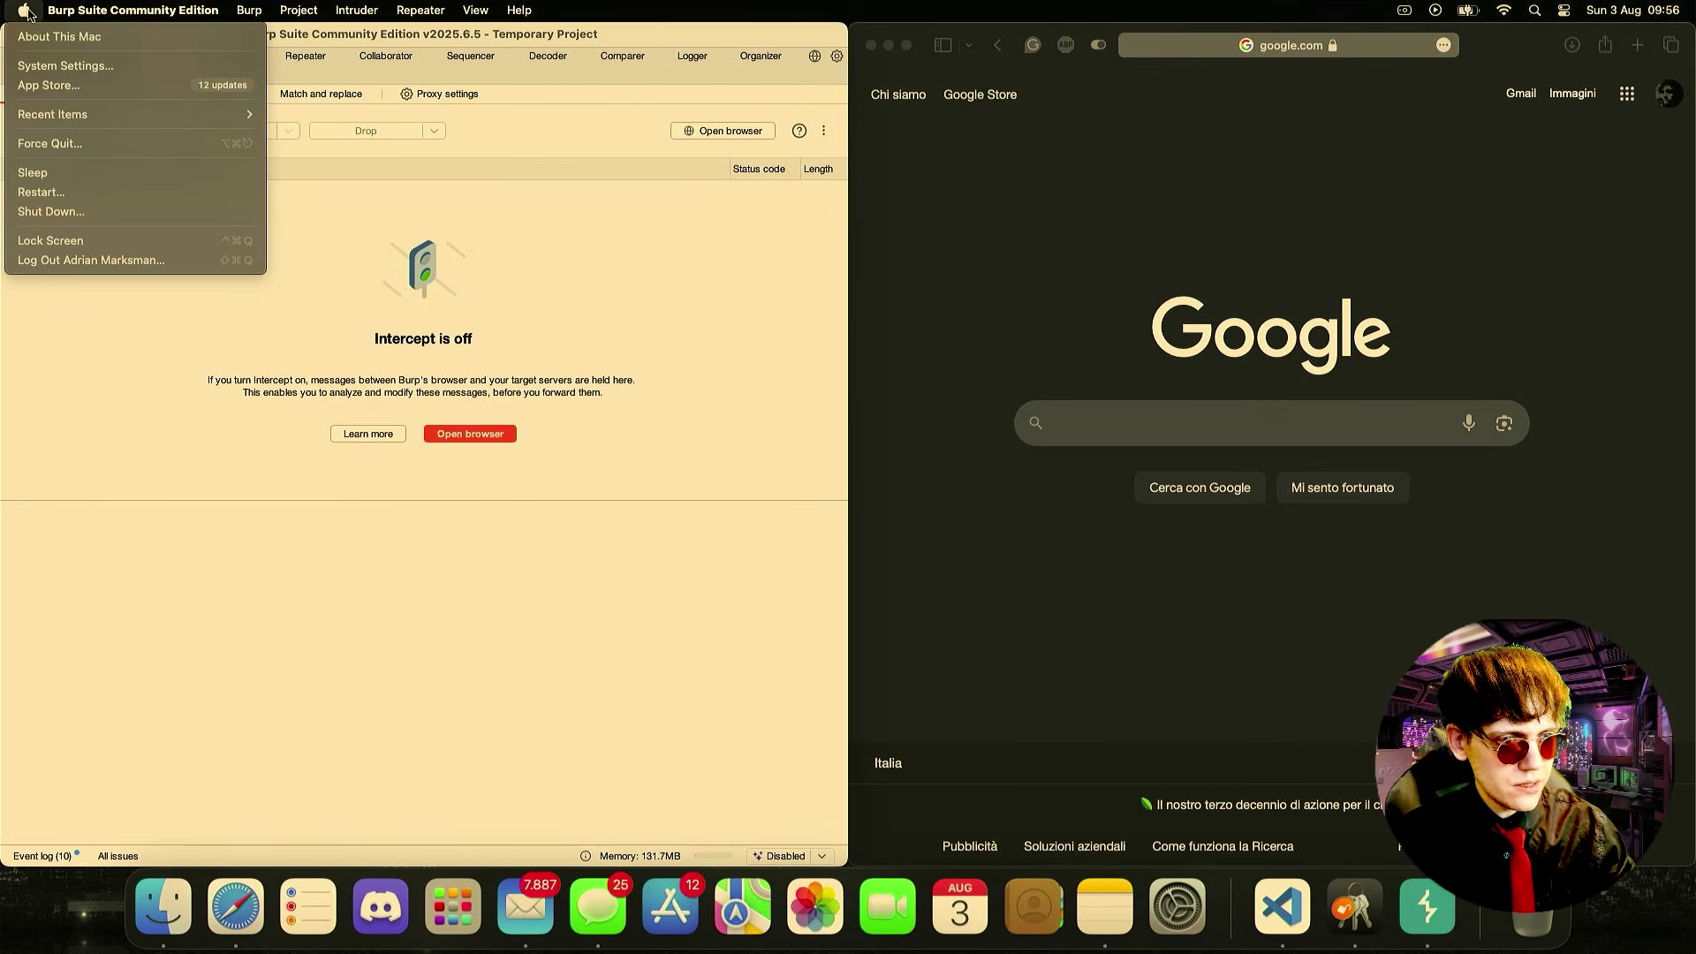
pyautogui.click(74, 67)
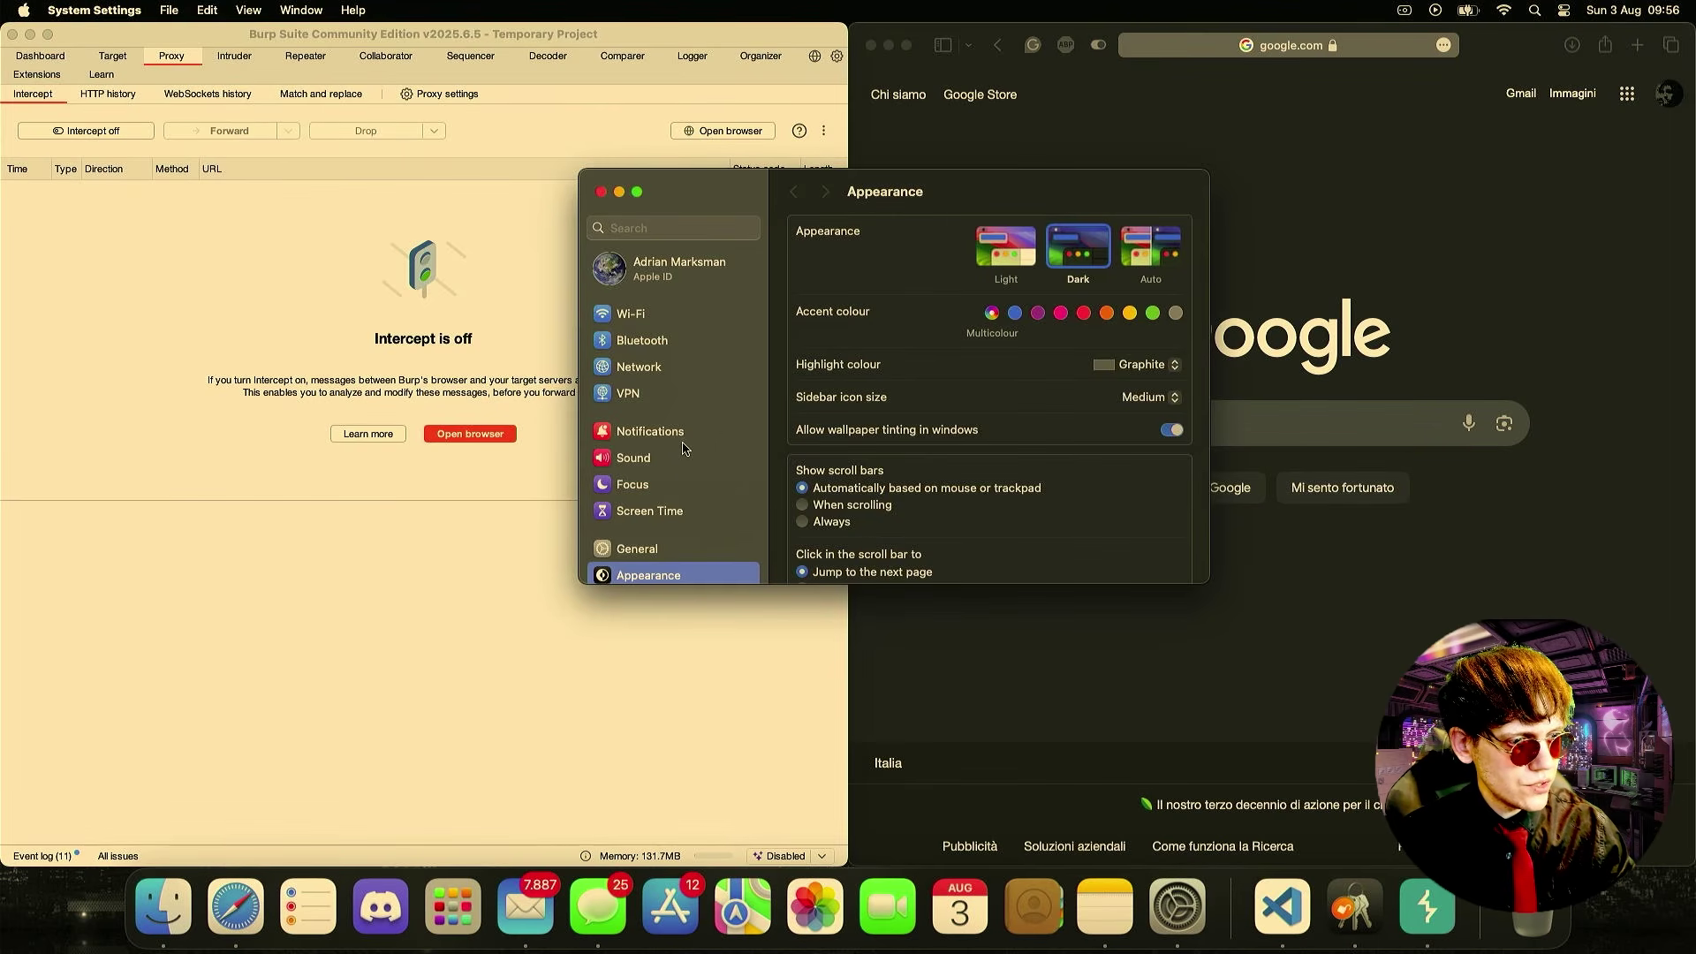
pyautogui.scroll(-3, 683, 448)
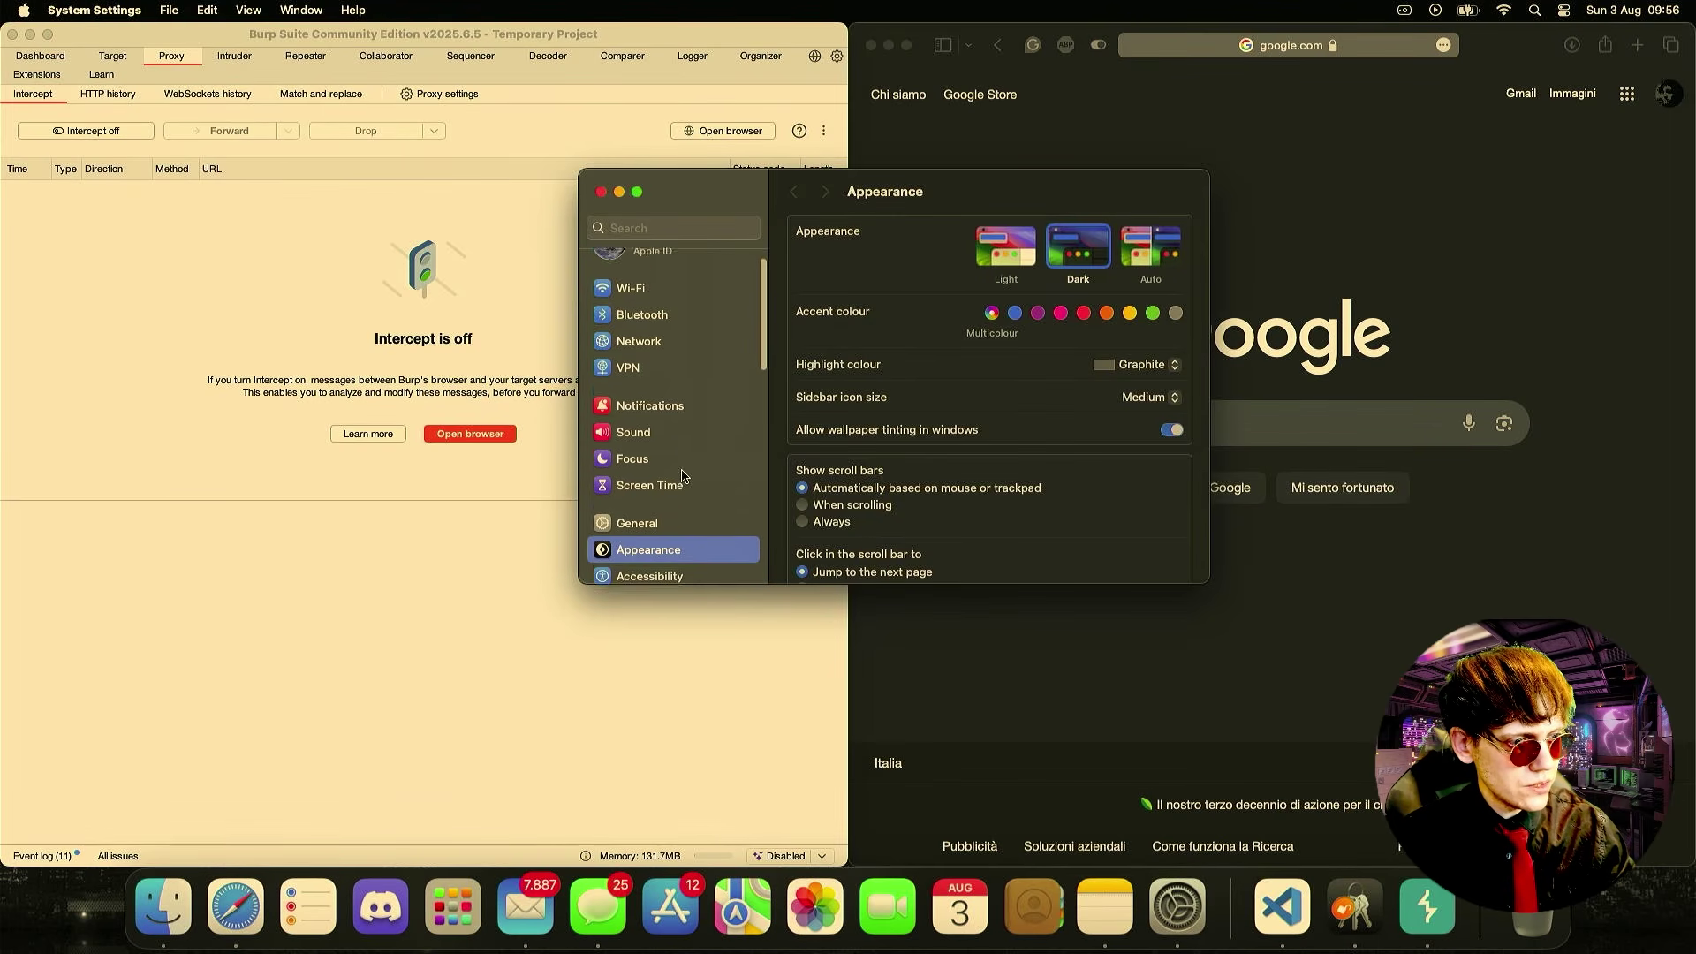
pyautogui.click(651, 228)
pyautogui.write('proxy')
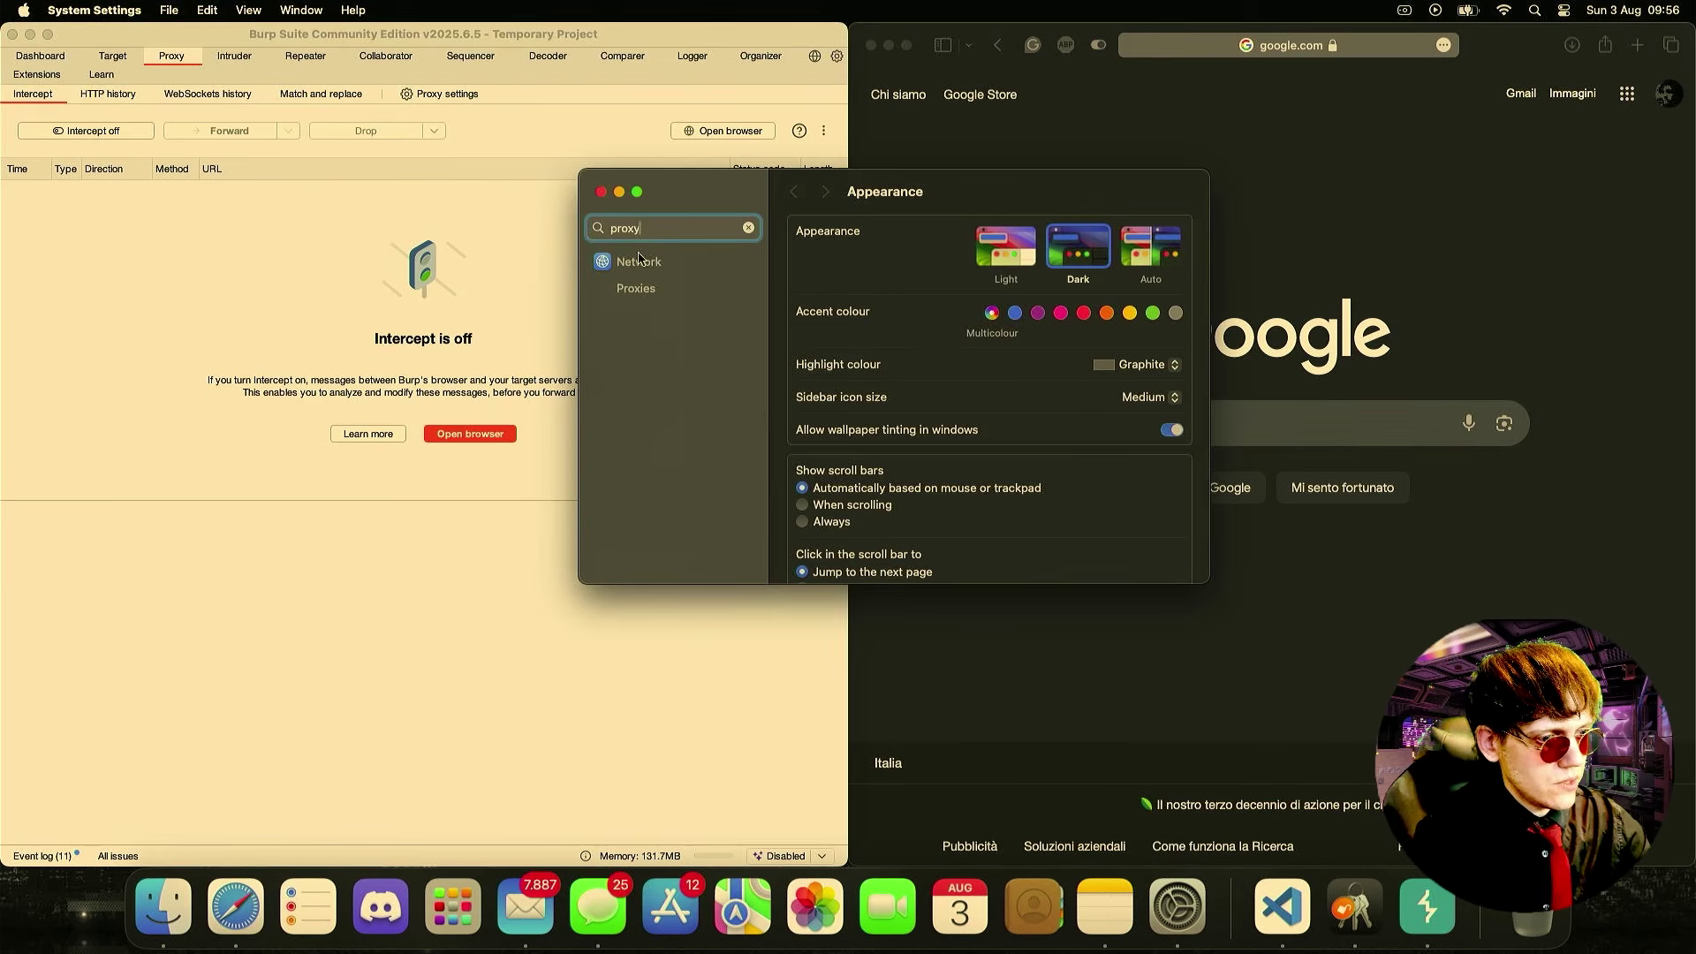
pyautogui.click(638, 287)
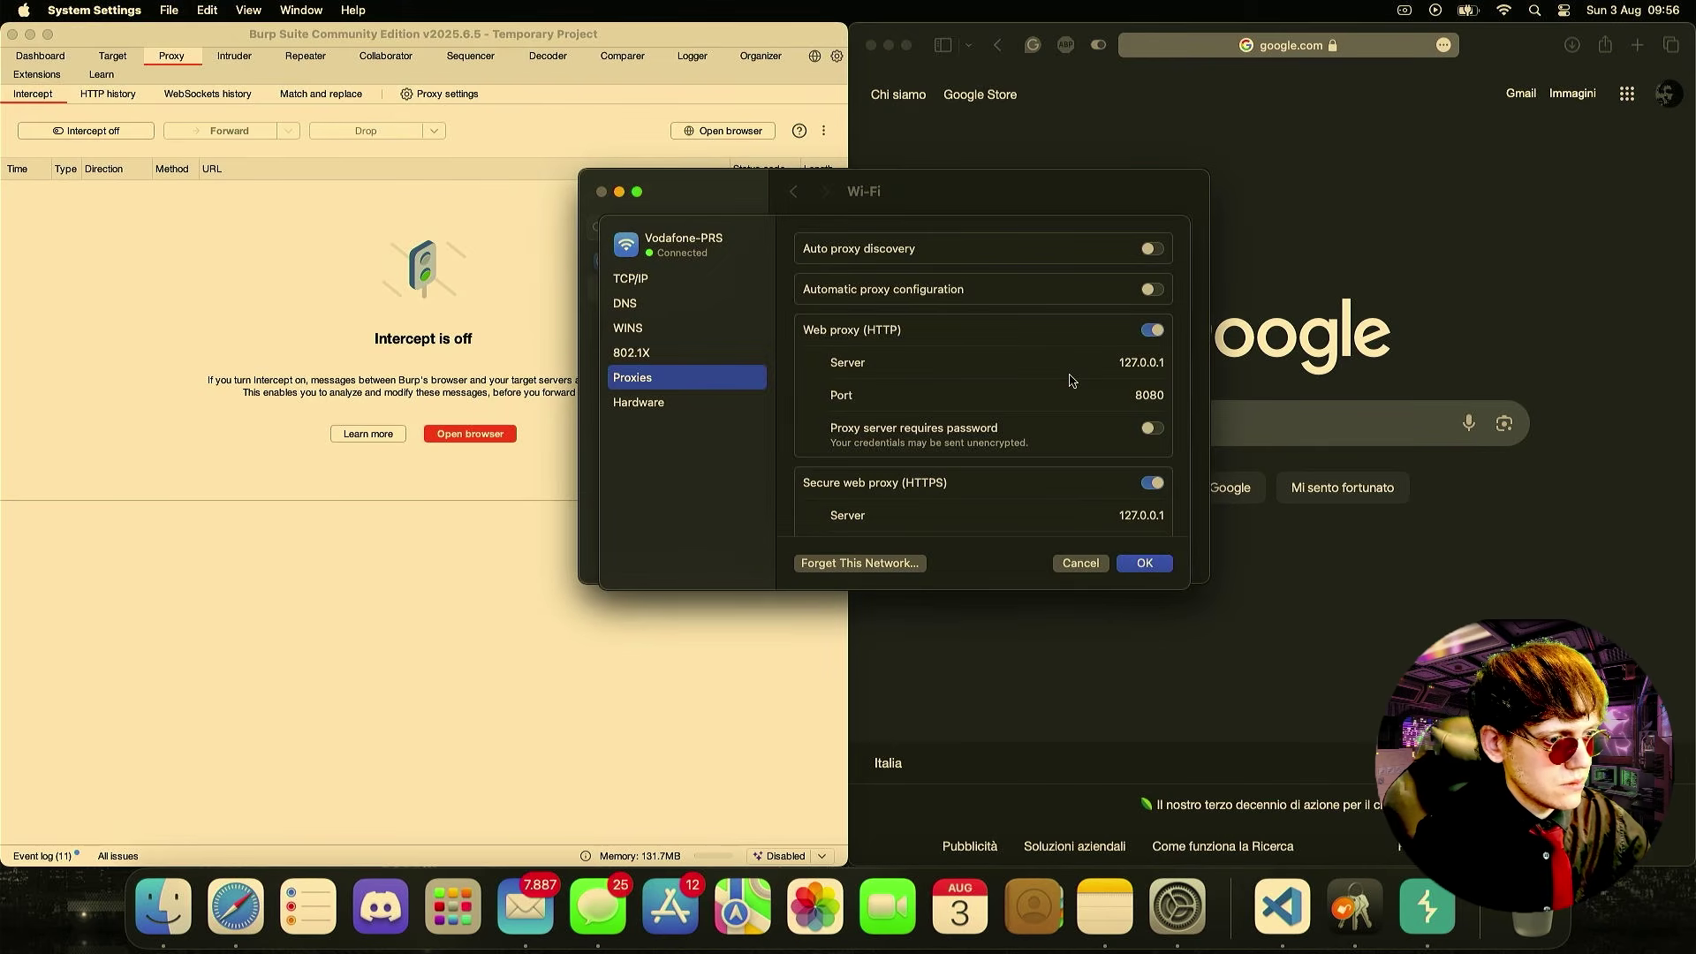
# - Switch off the HTTP and HTTPS web proxies, confirm, and close Settings and the Google window
pyautogui.click(1154, 331)
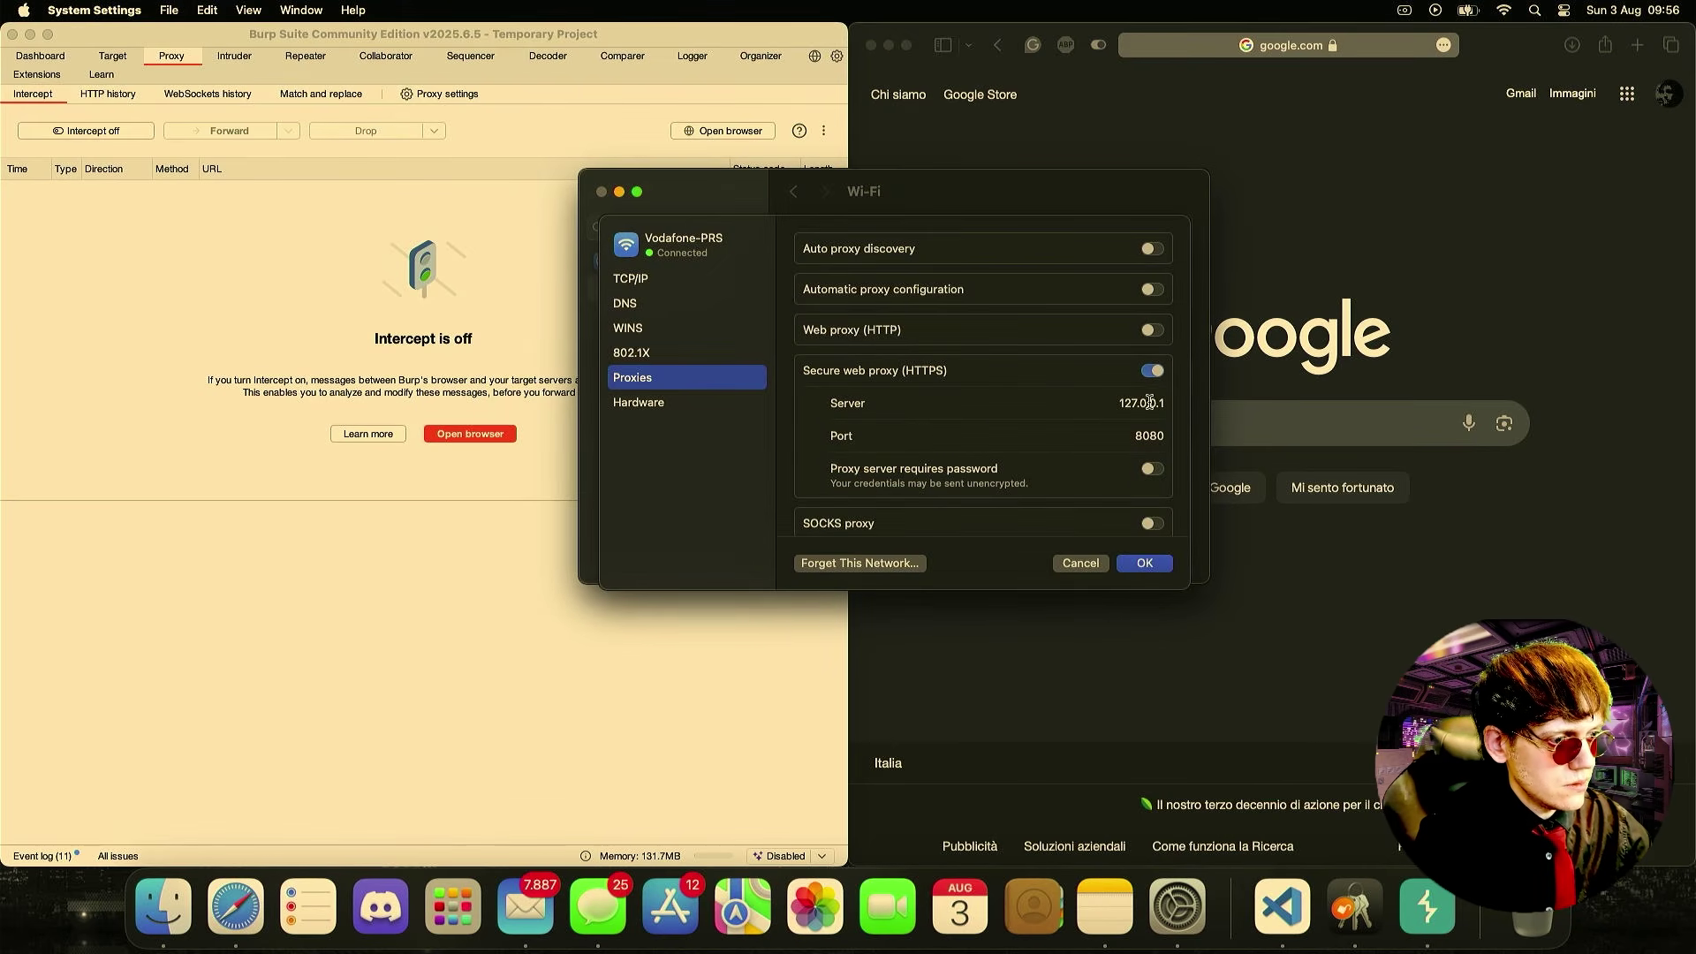
pyautogui.click(1152, 371)
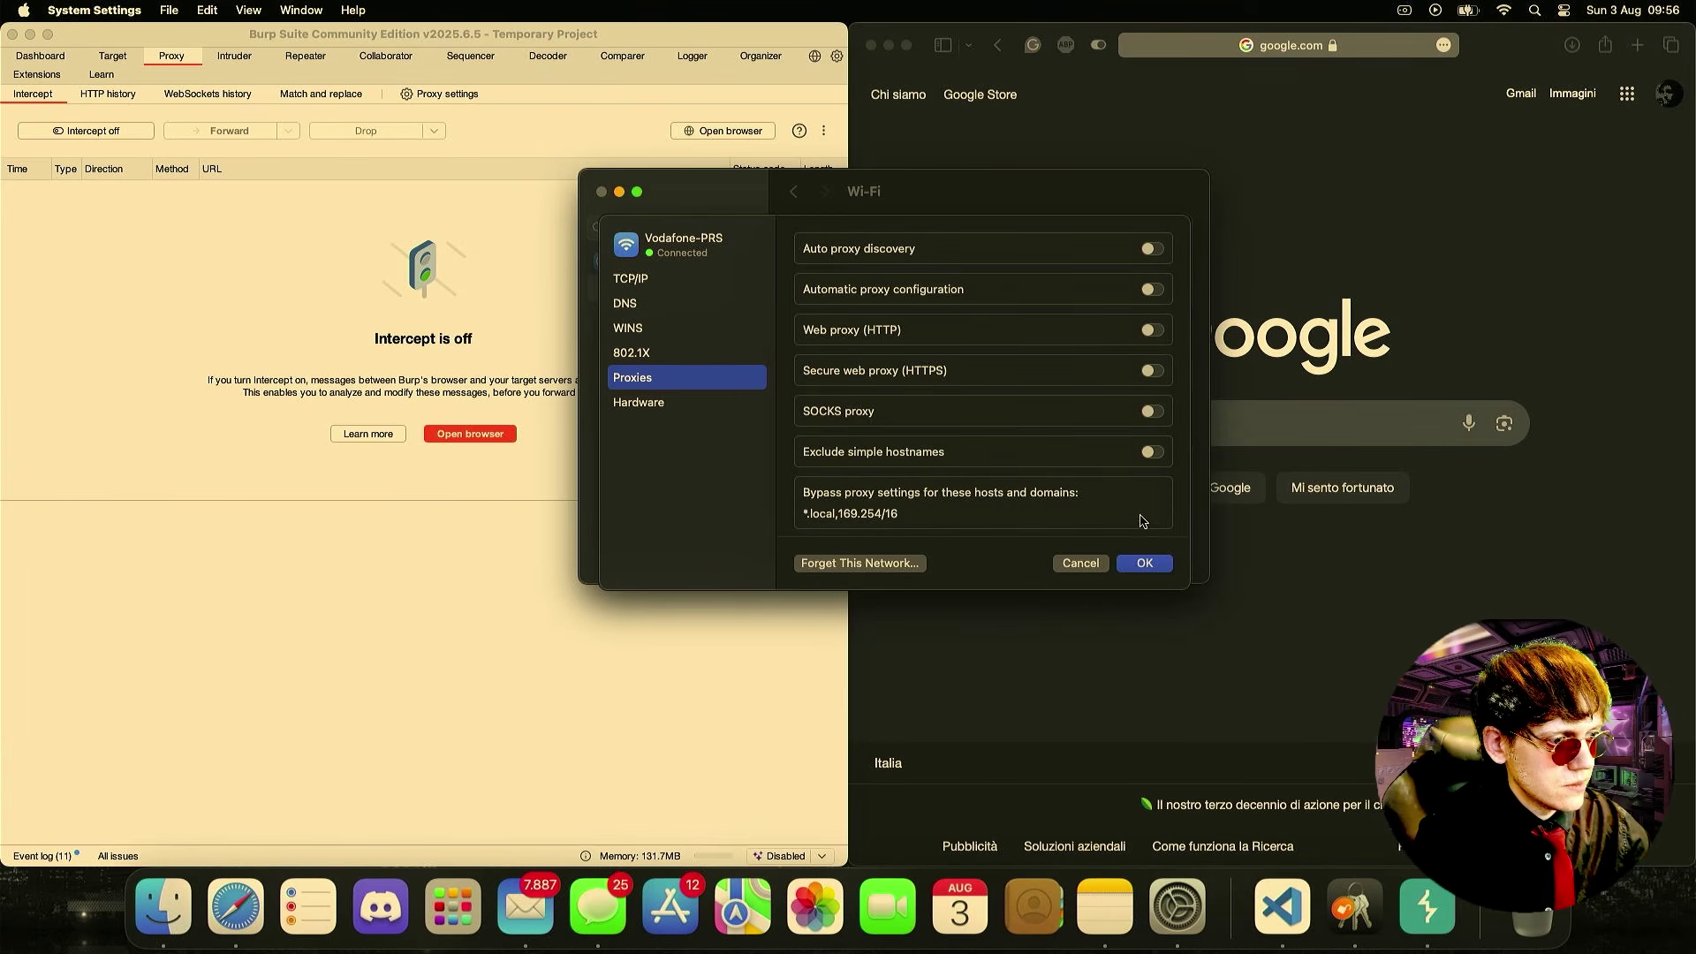
pyautogui.click(1145, 564)
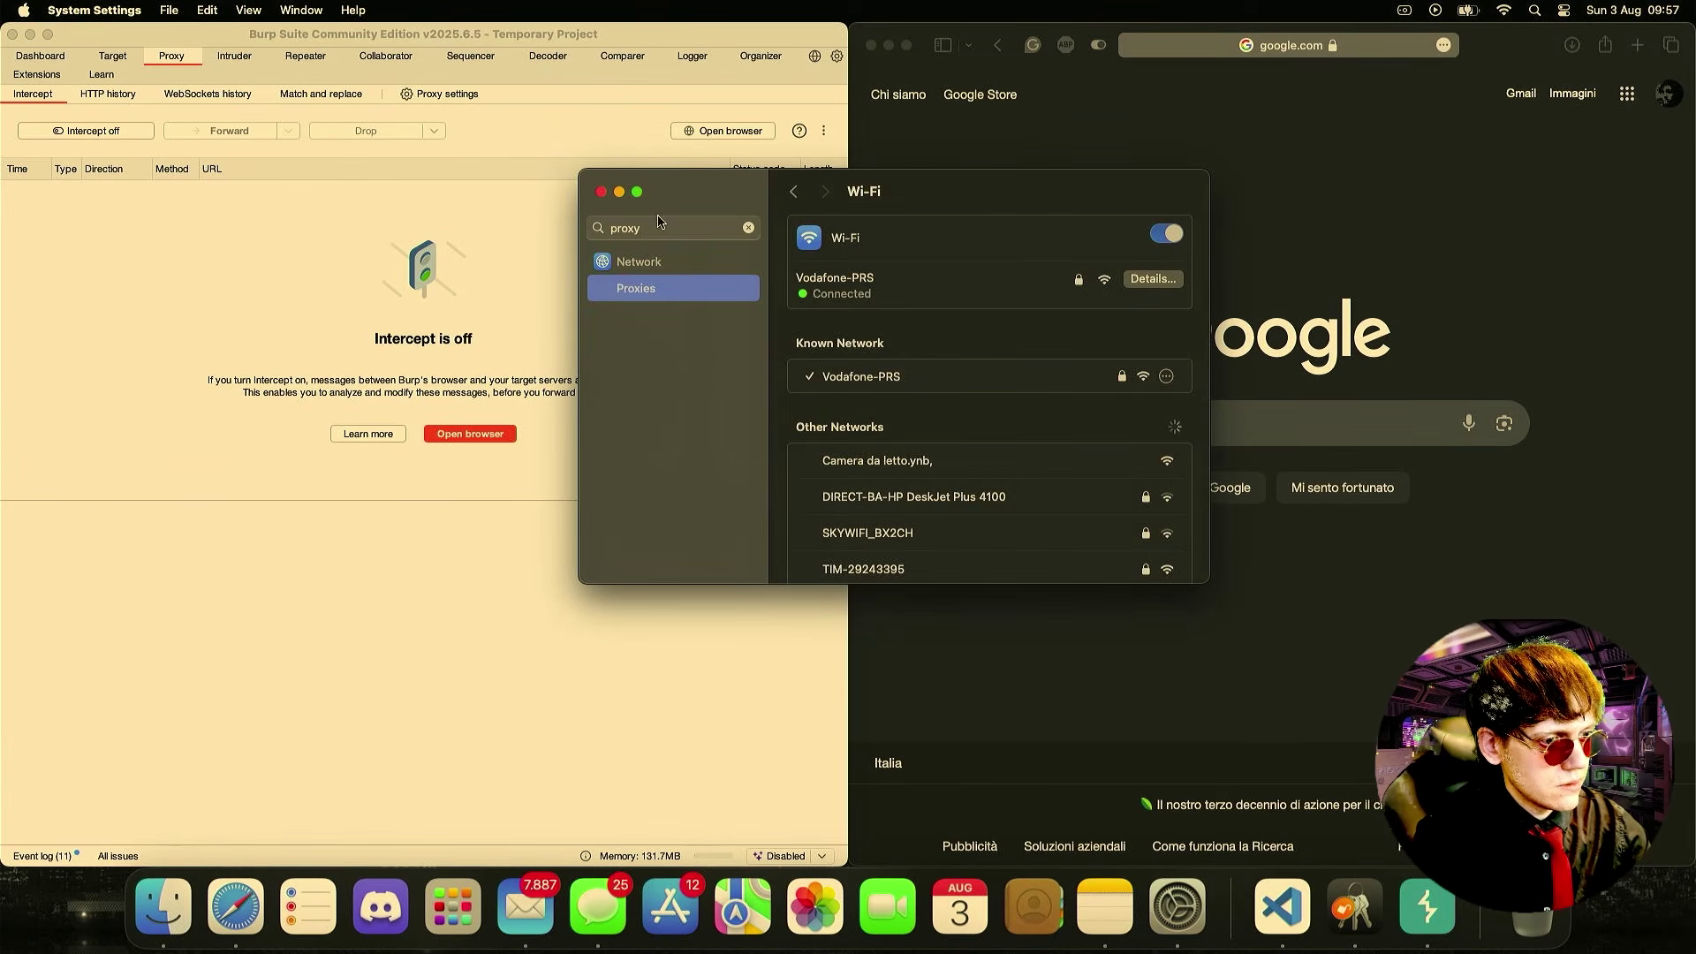
pyautogui.click(599, 193)
pyautogui.click(872, 46)
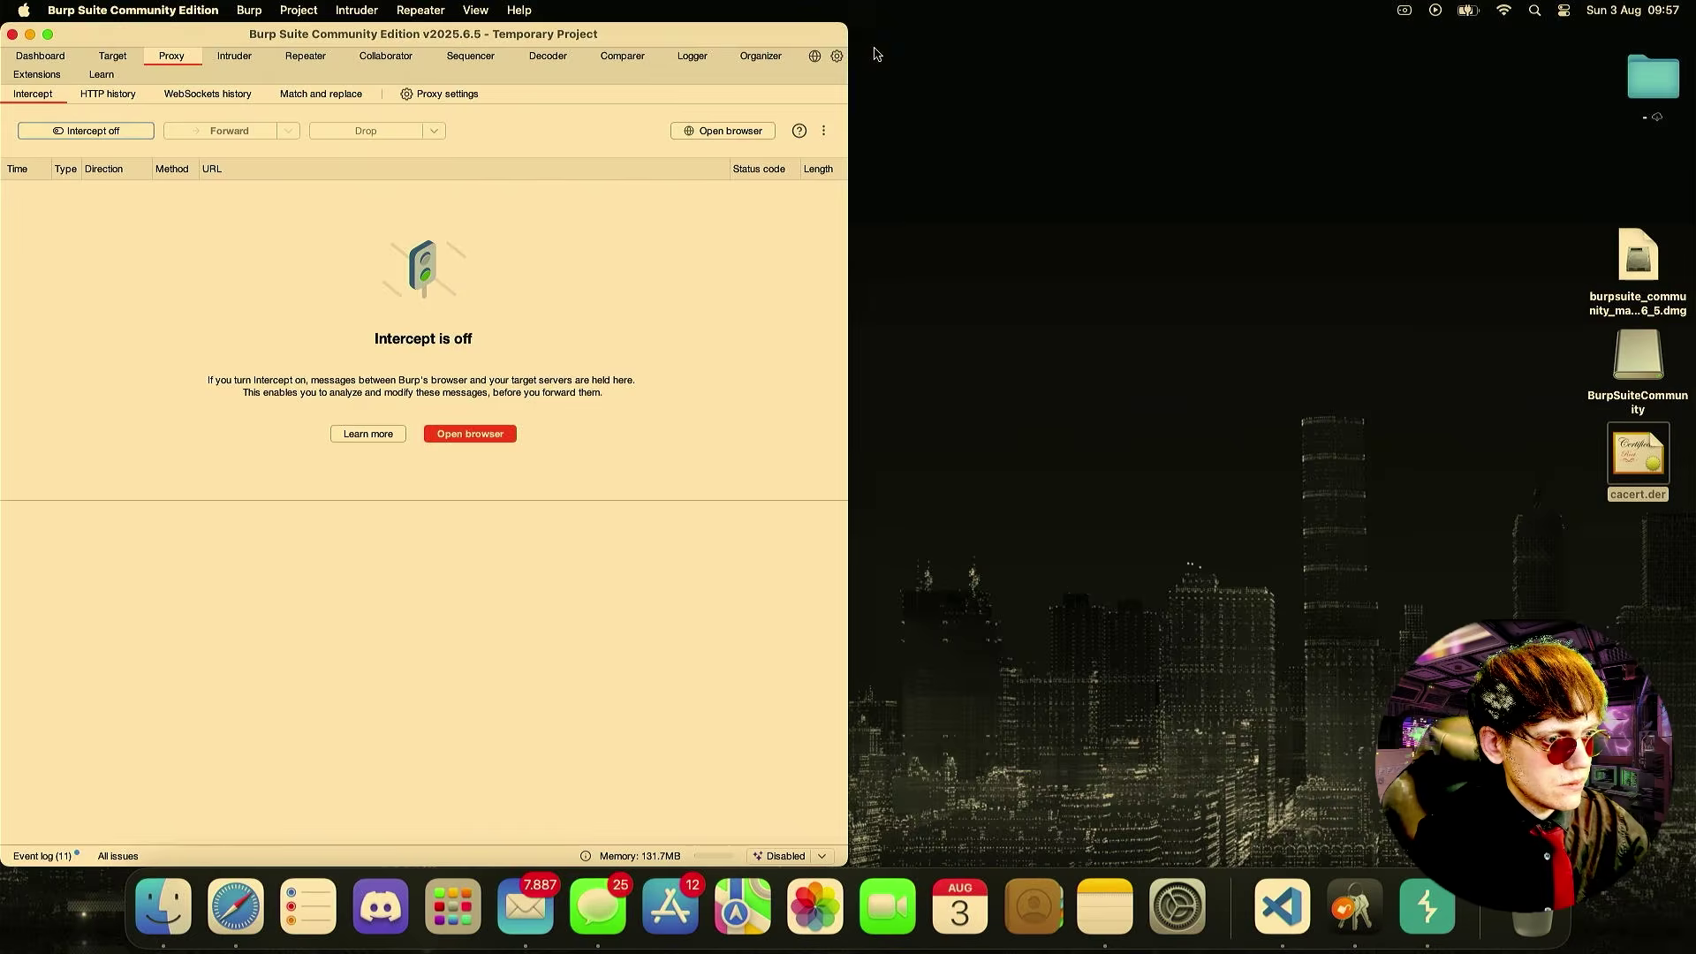
# - Launch Google Chrome from Launchpad by searching 'ch'
pyautogui.press('F4')
pyautogui.write('ch')
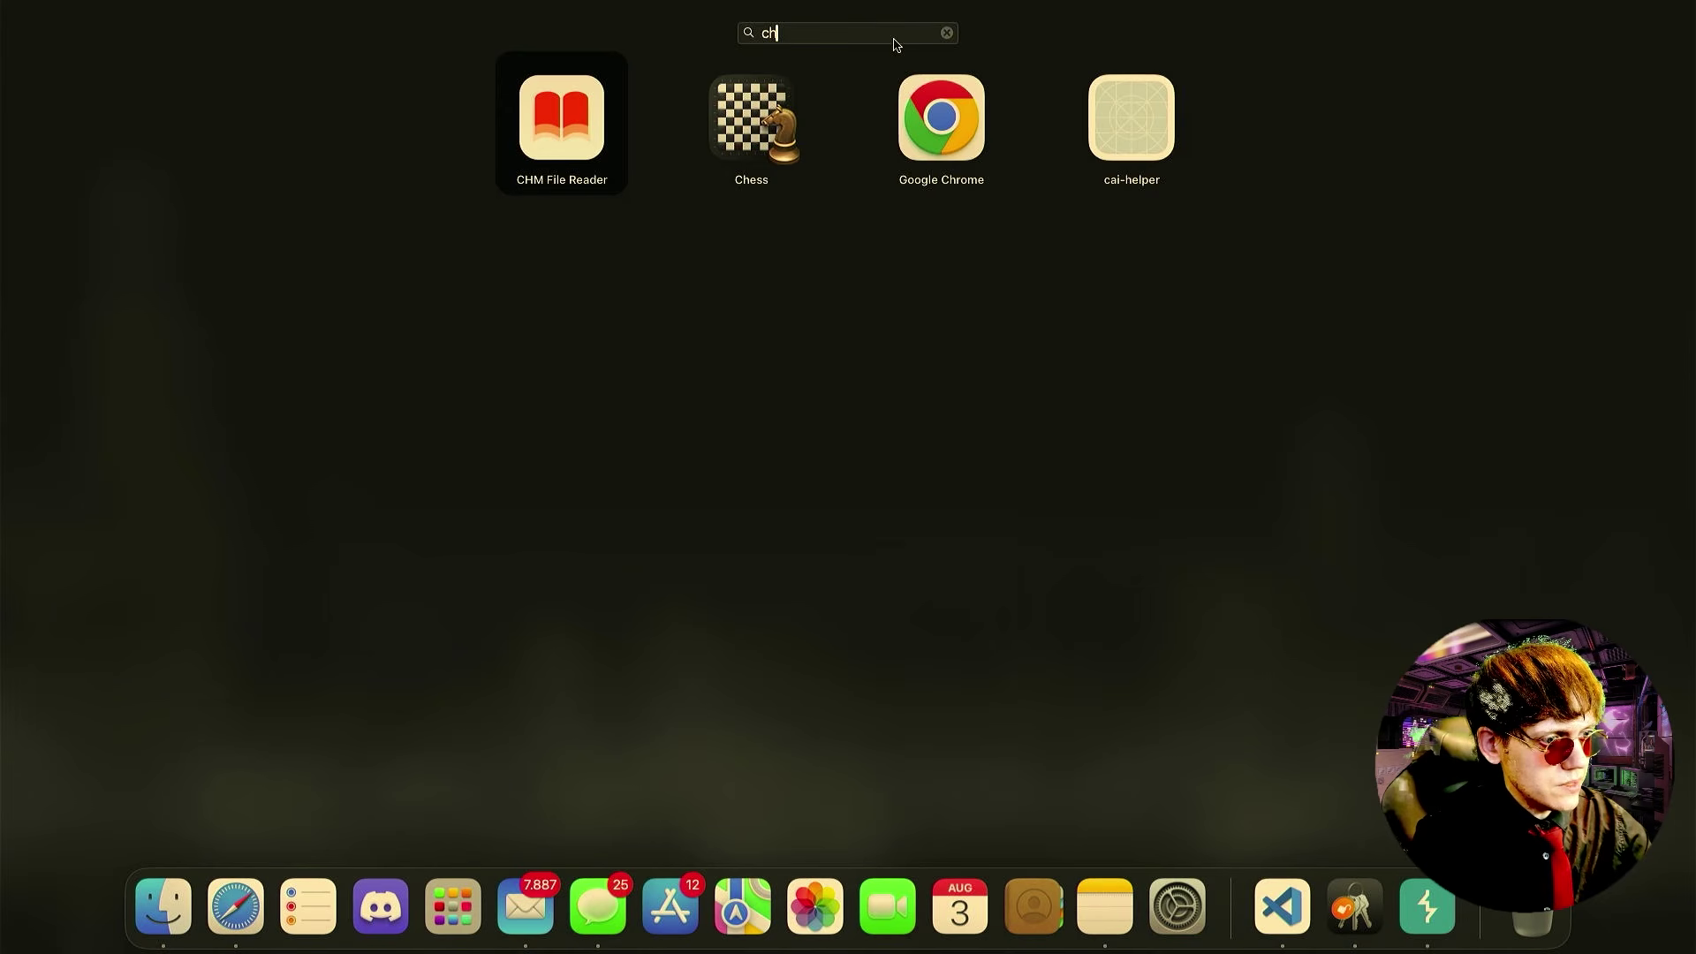
pyautogui.click(920, 115)
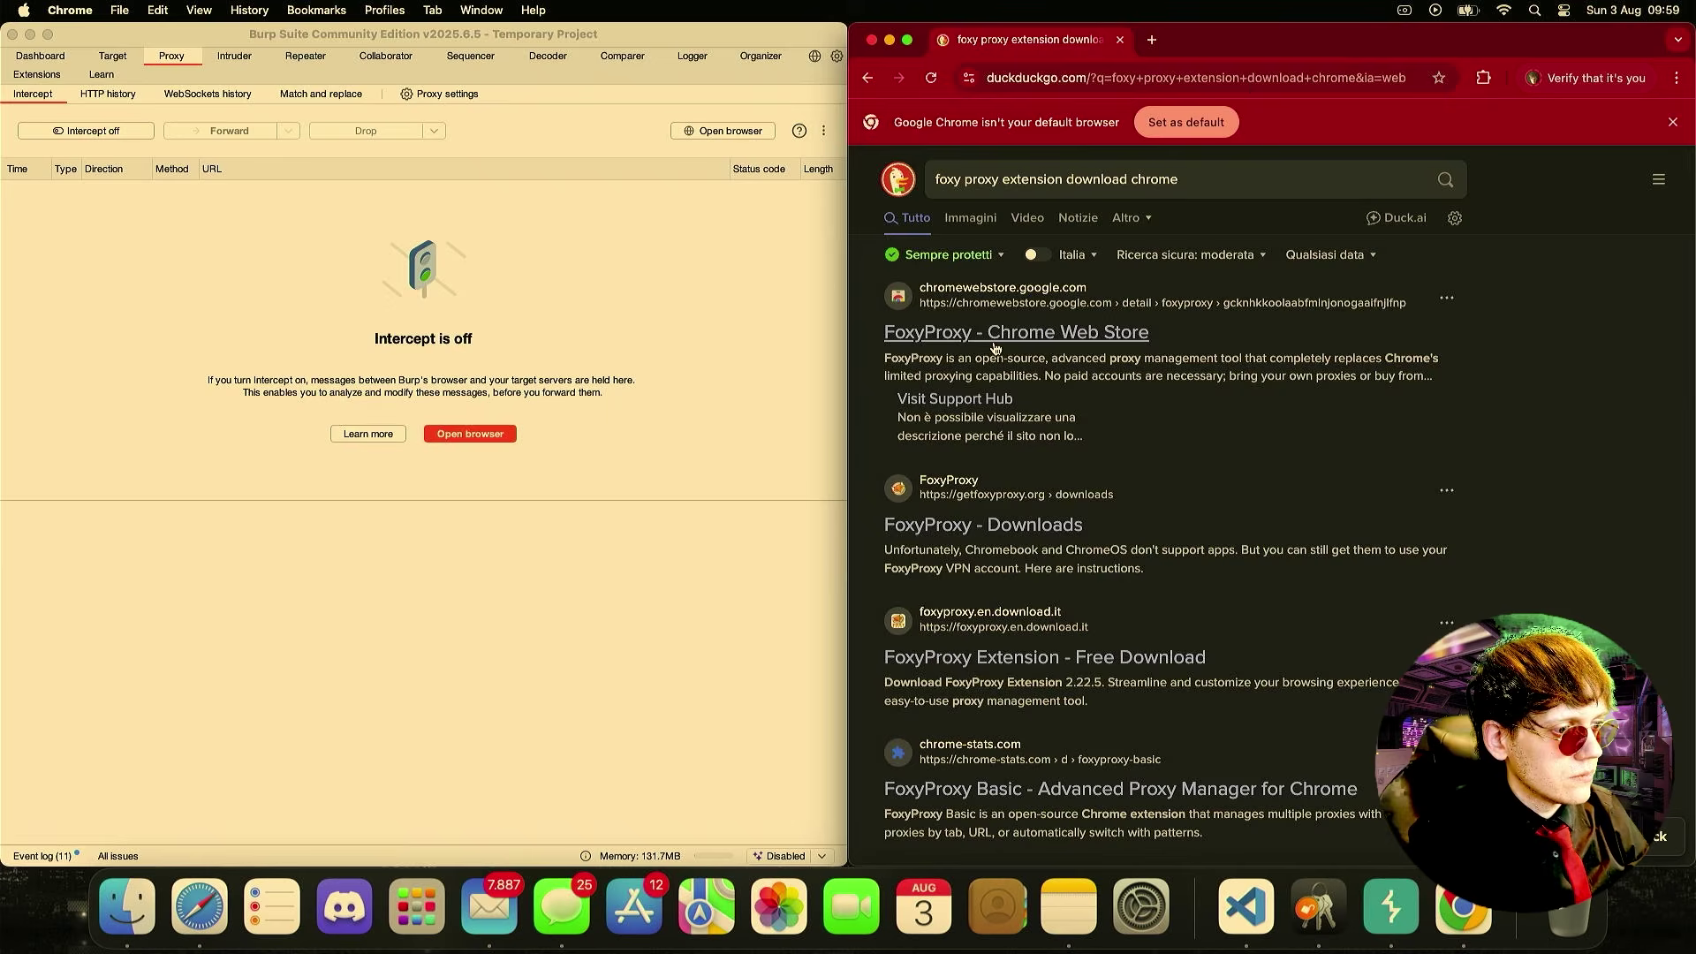
# - Open FoxyProxy's Chrome Web Store page, then a new tab showing the installed extensions list
pyautogui.click(995, 344)
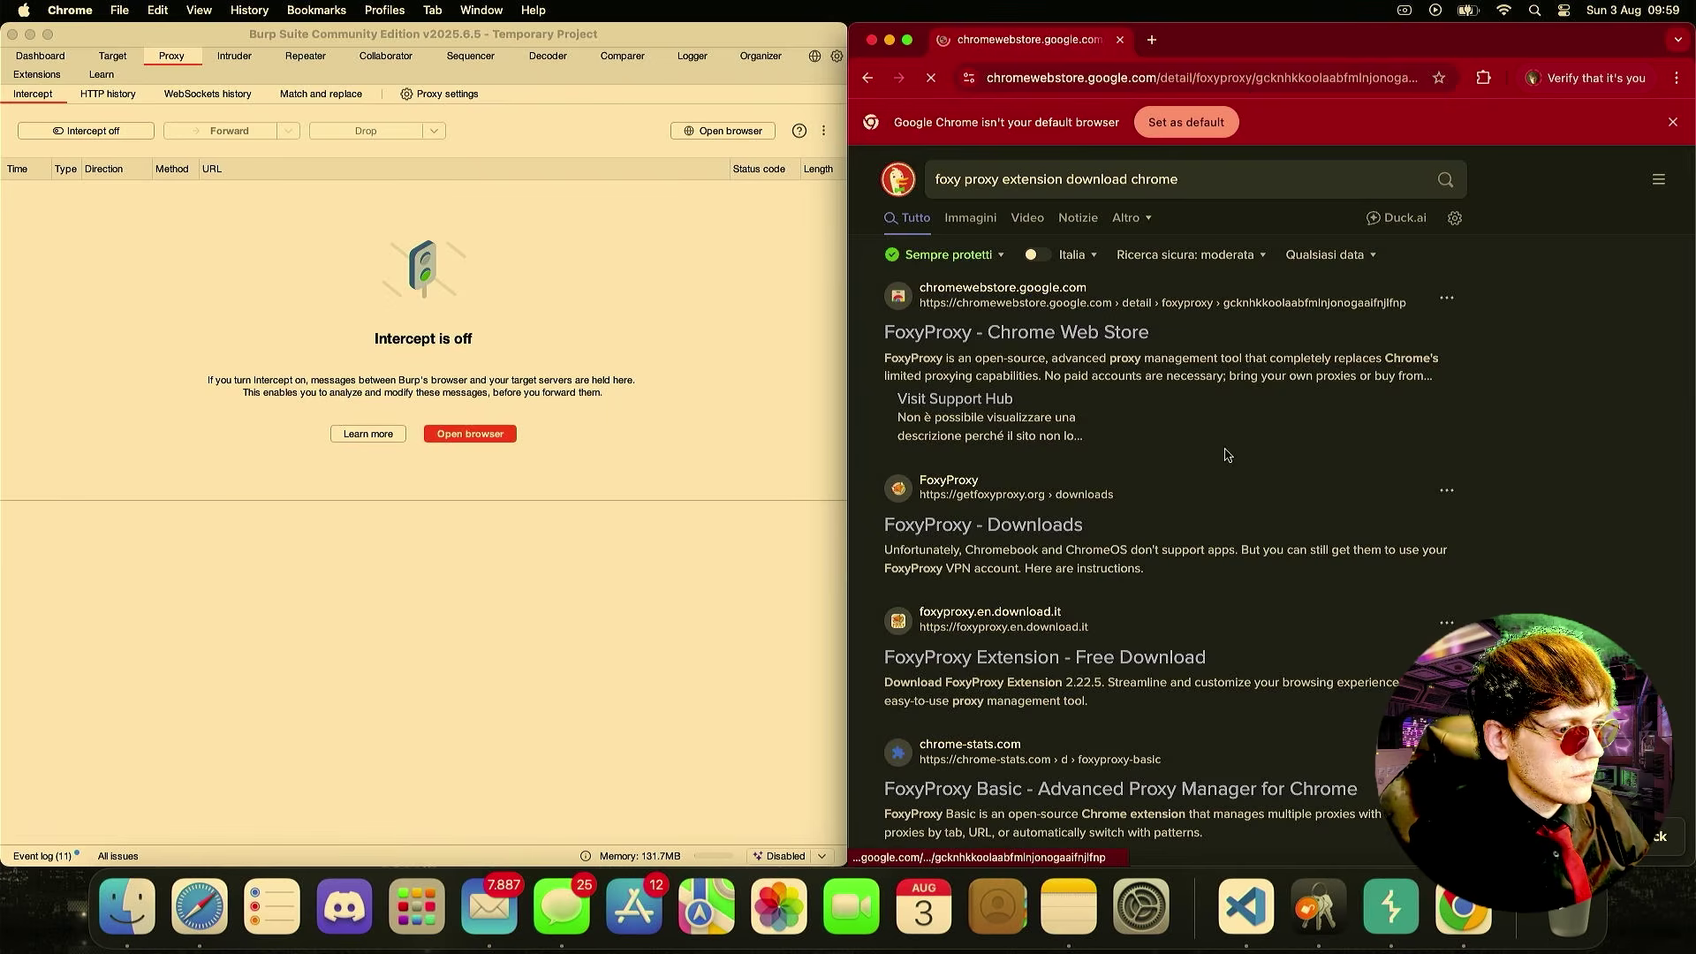
pyautogui.hscroll(5, 1237, 397)
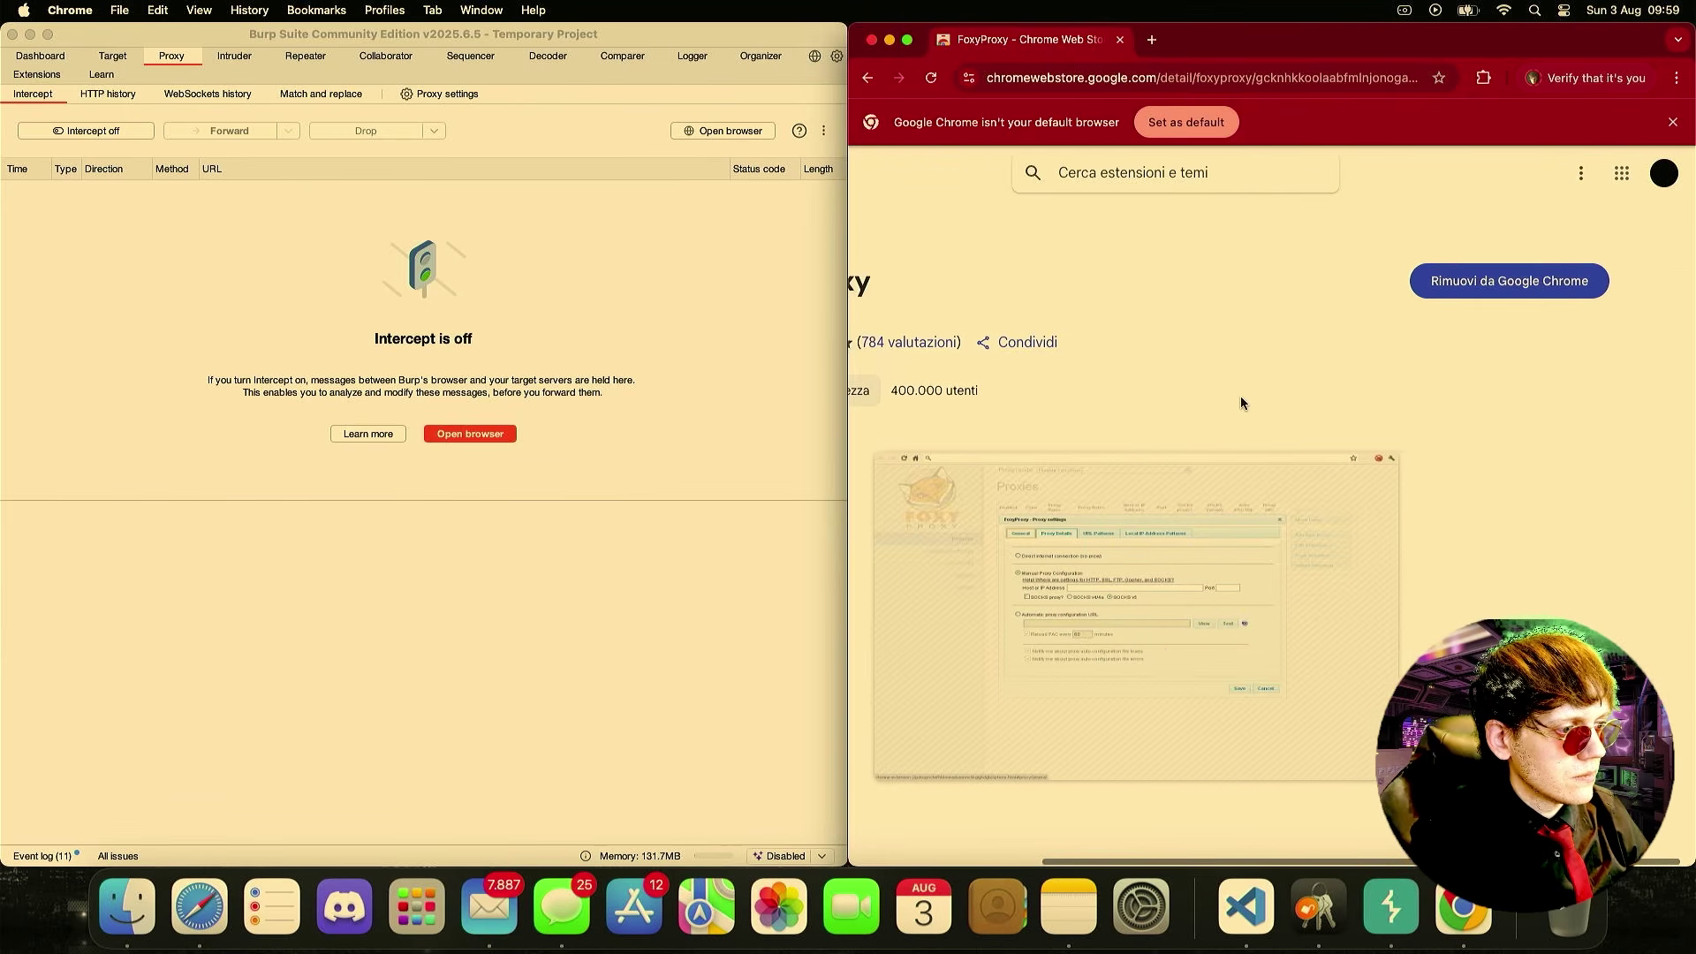
pyautogui.hscroll(-5, 1272, 309)
pyautogui.hscroll(2, 1256, 310)
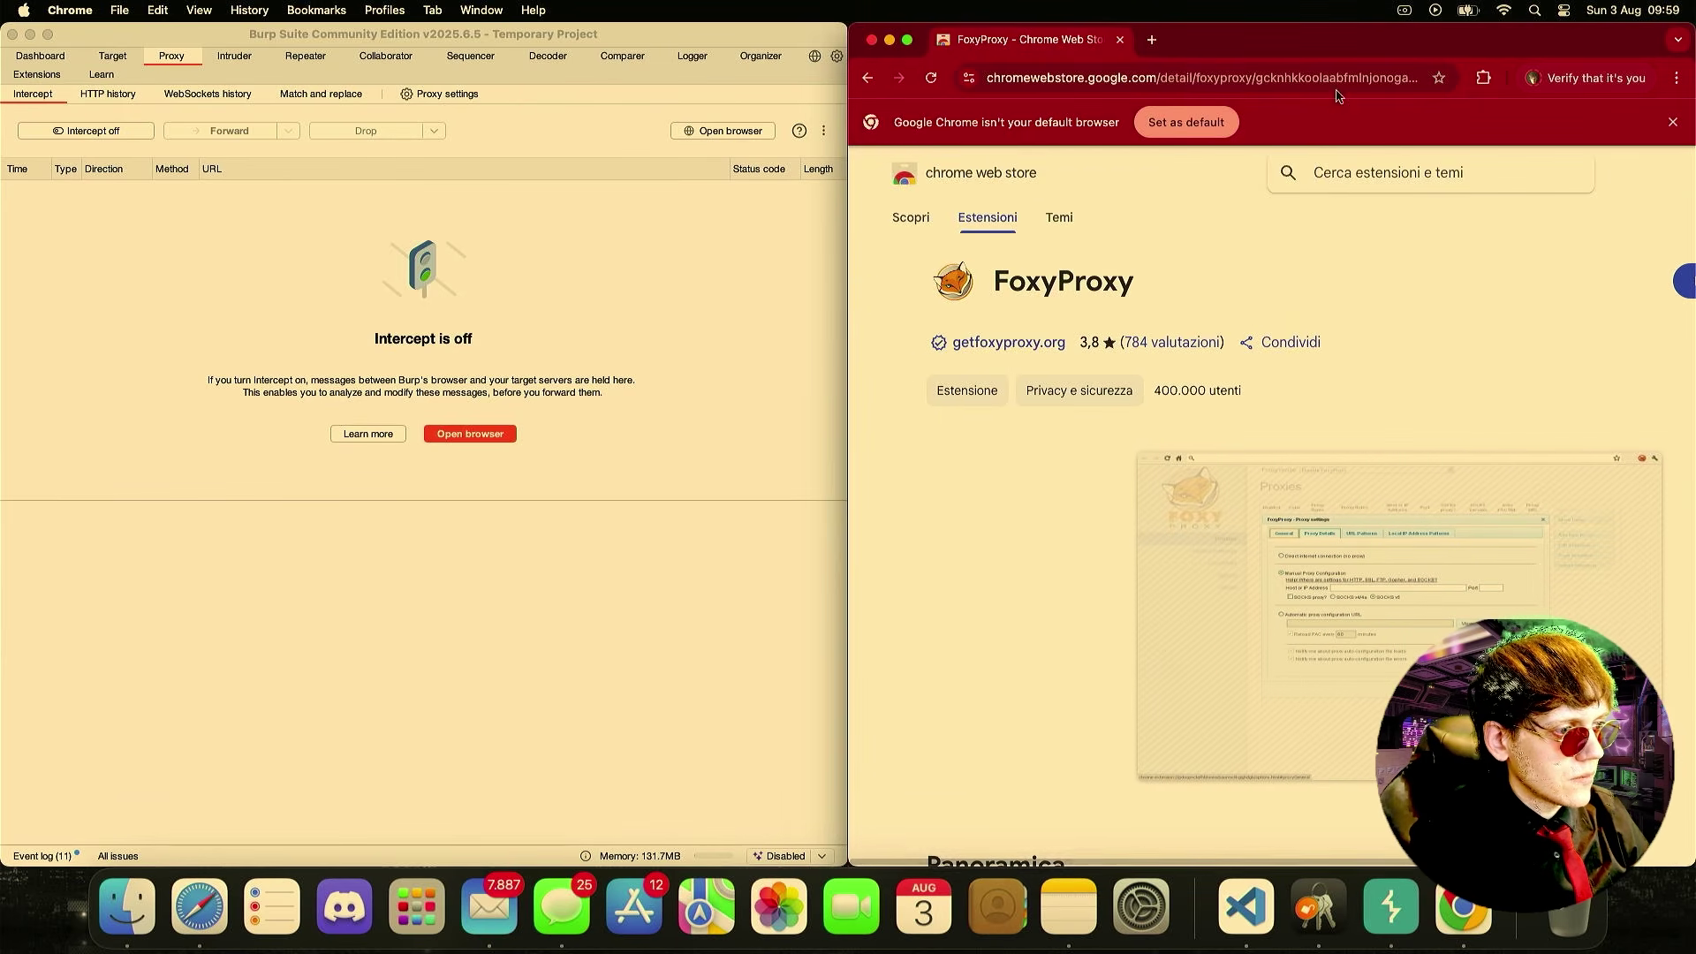
pyautogui.click(1152, 40)
pyautogui.click(1484, 77)
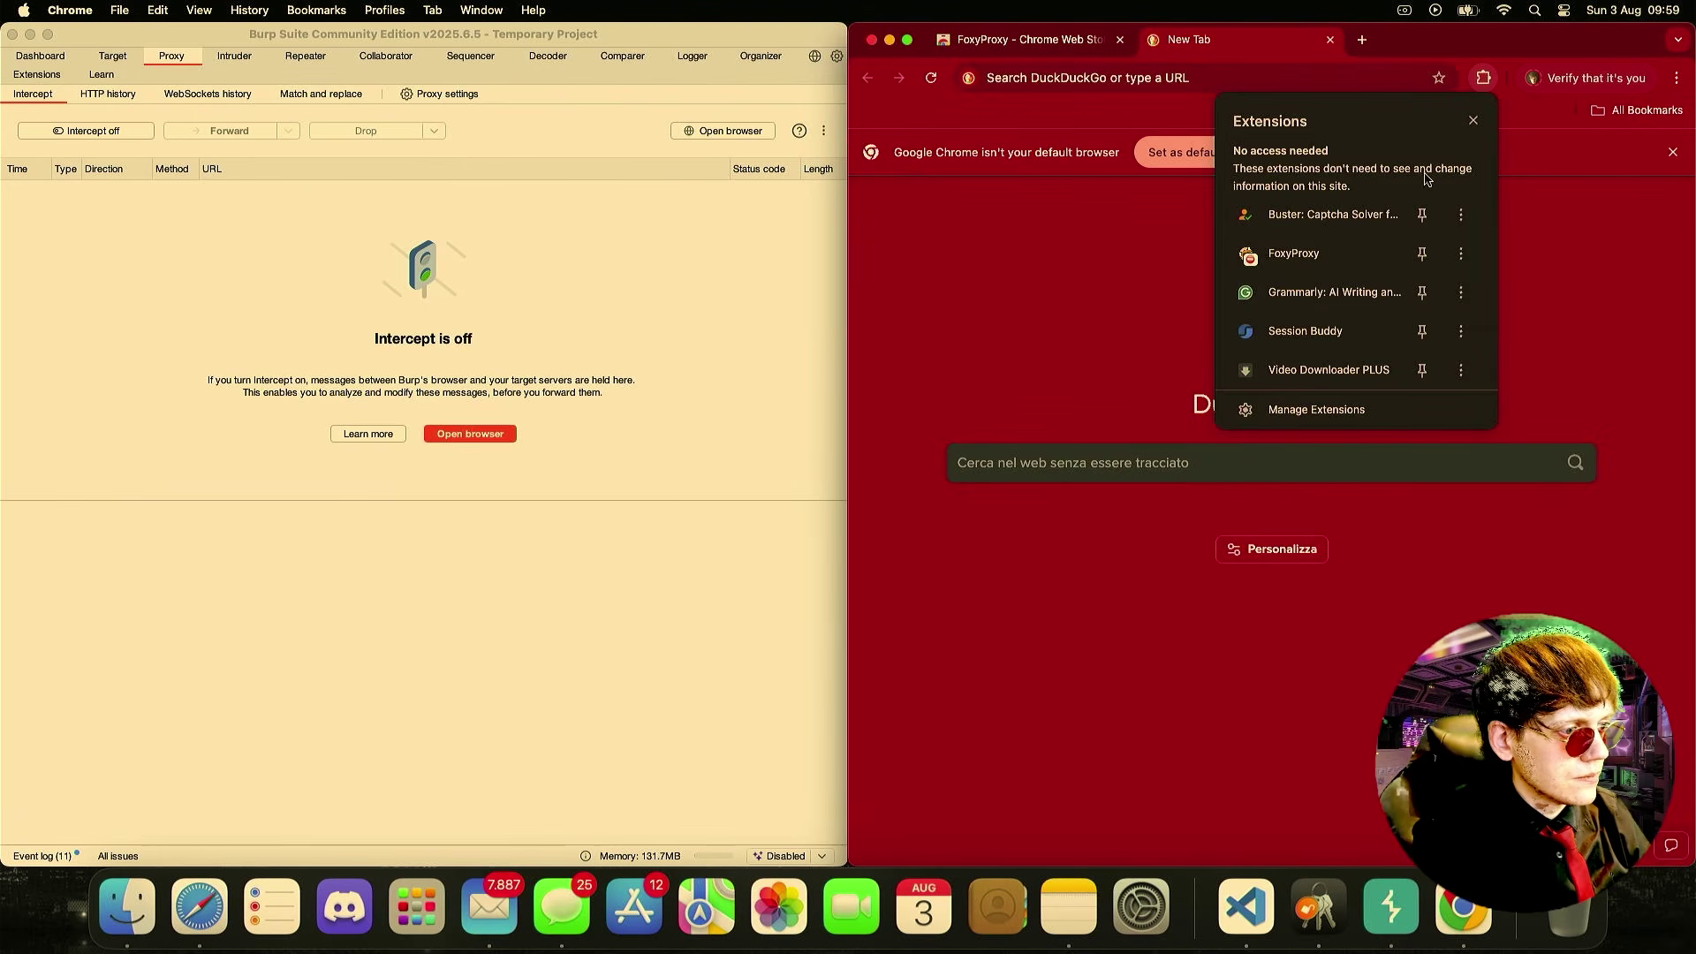
# - Open the FoxyProxy options page and start a new proxy entry in the Proxies list
pyautogui.click(1314, 254)
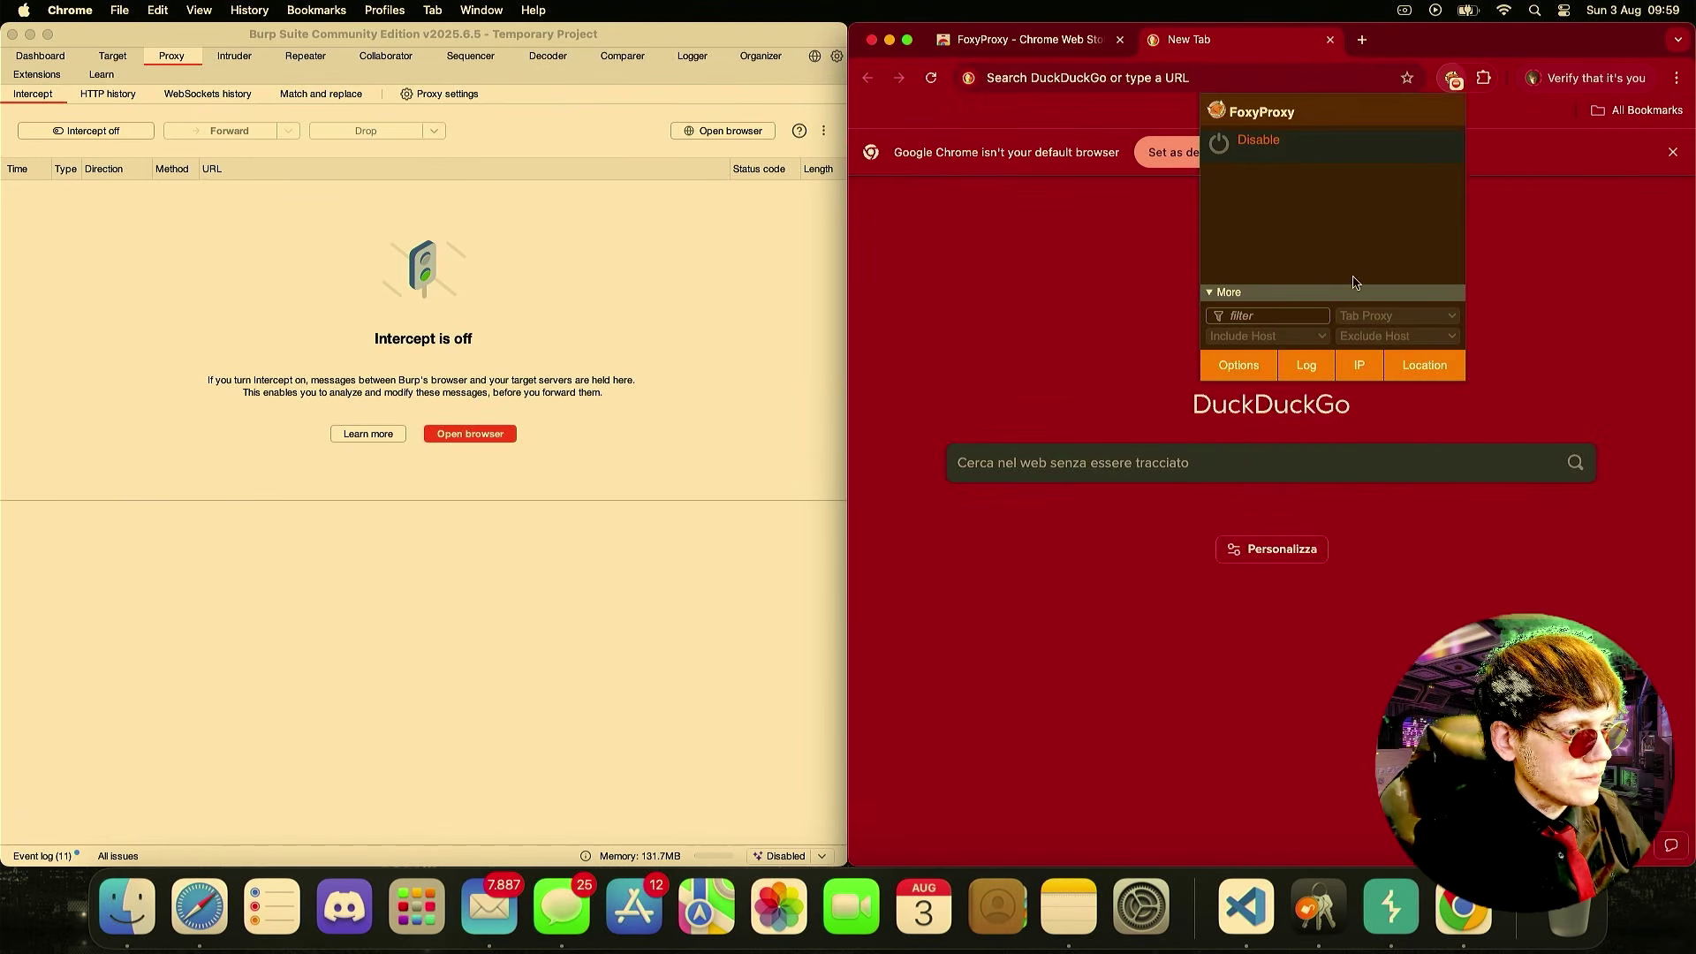
pyautogui.click(1219, 366)
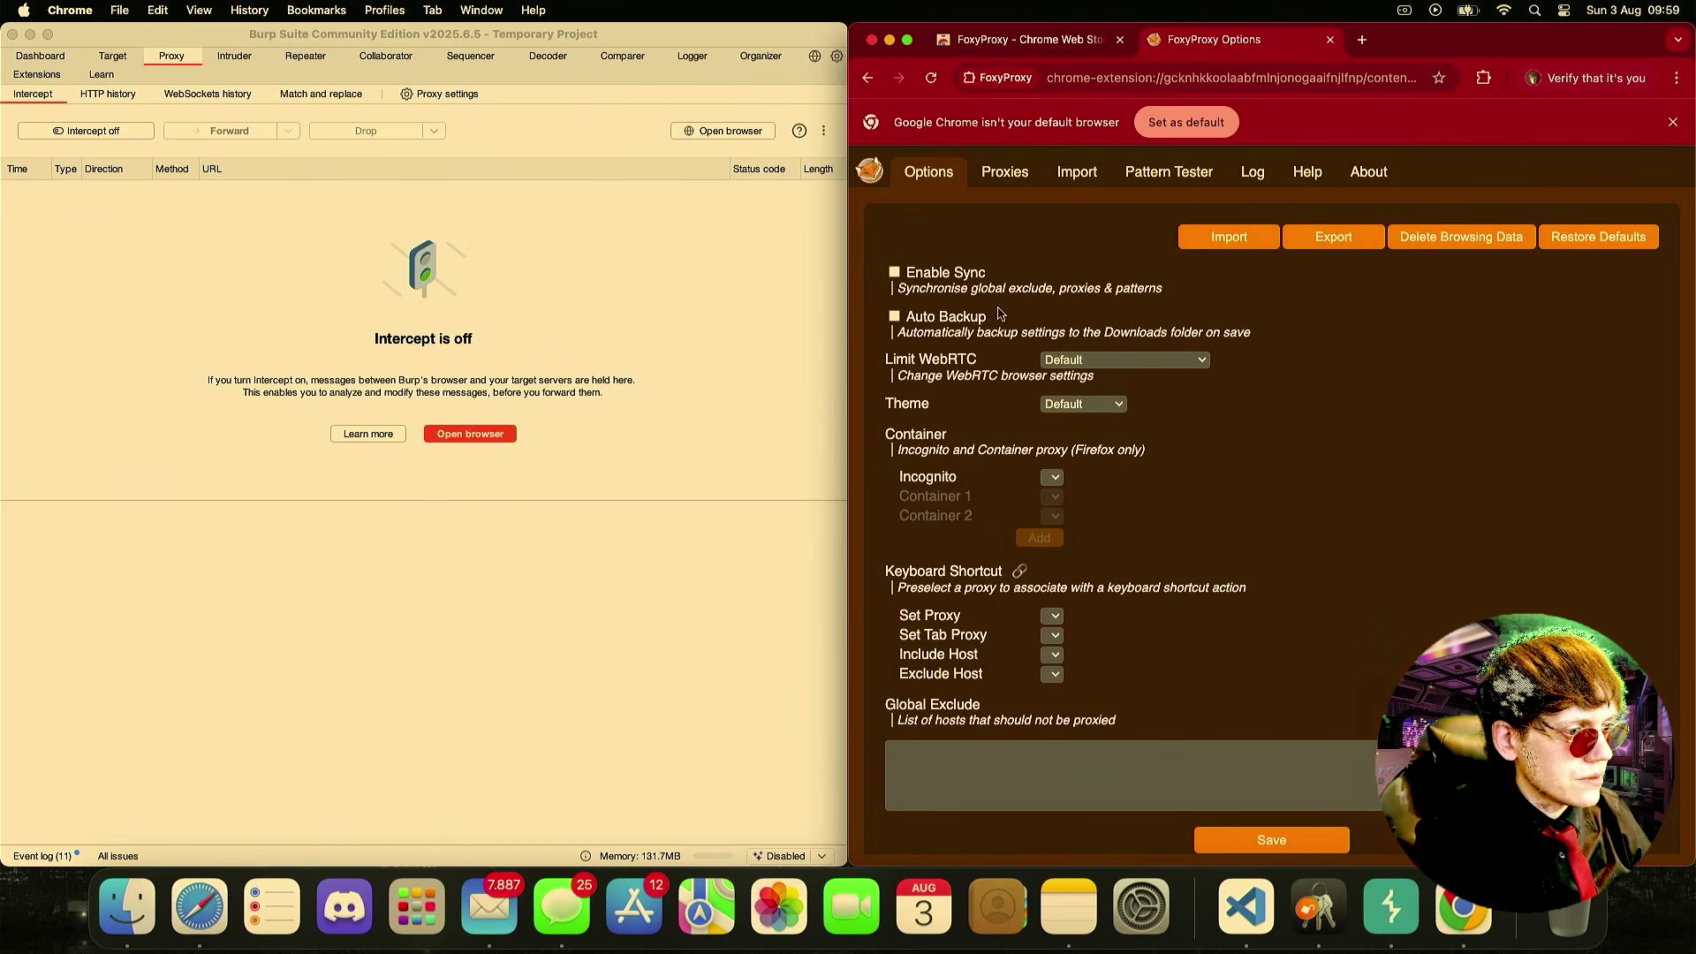
pyautogui.scroll(-1, 1186, 668)
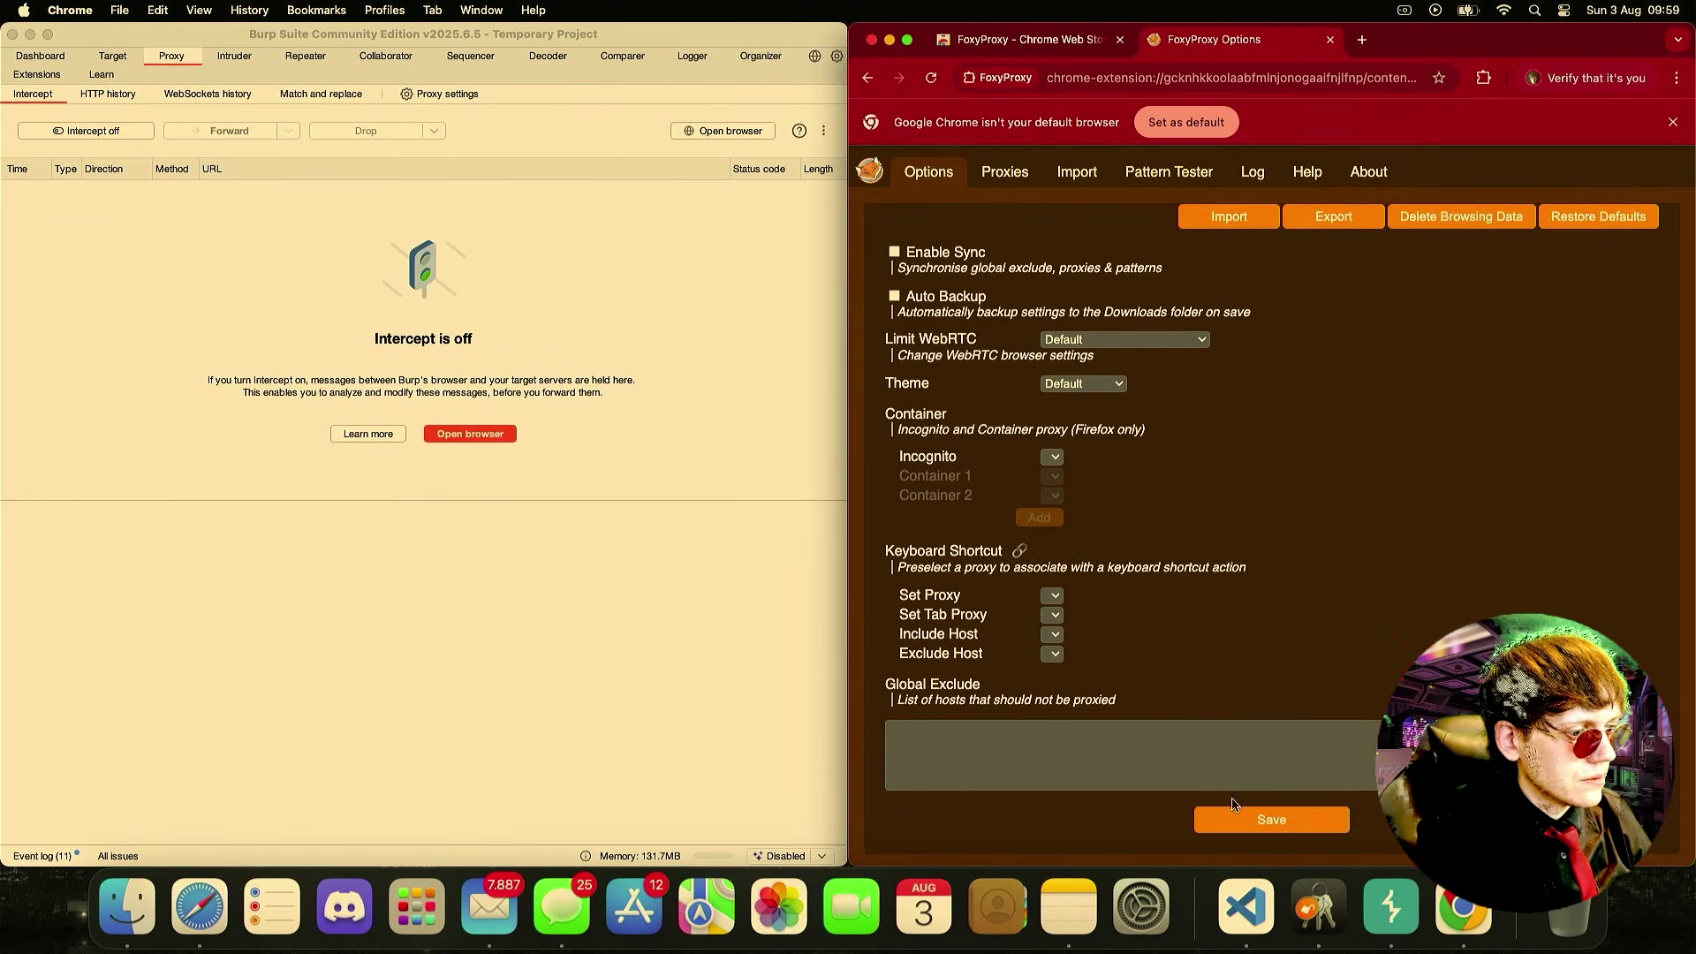
pyautogui.scroll(1, 1104, 511)
pyautogui.click(1018, 168)
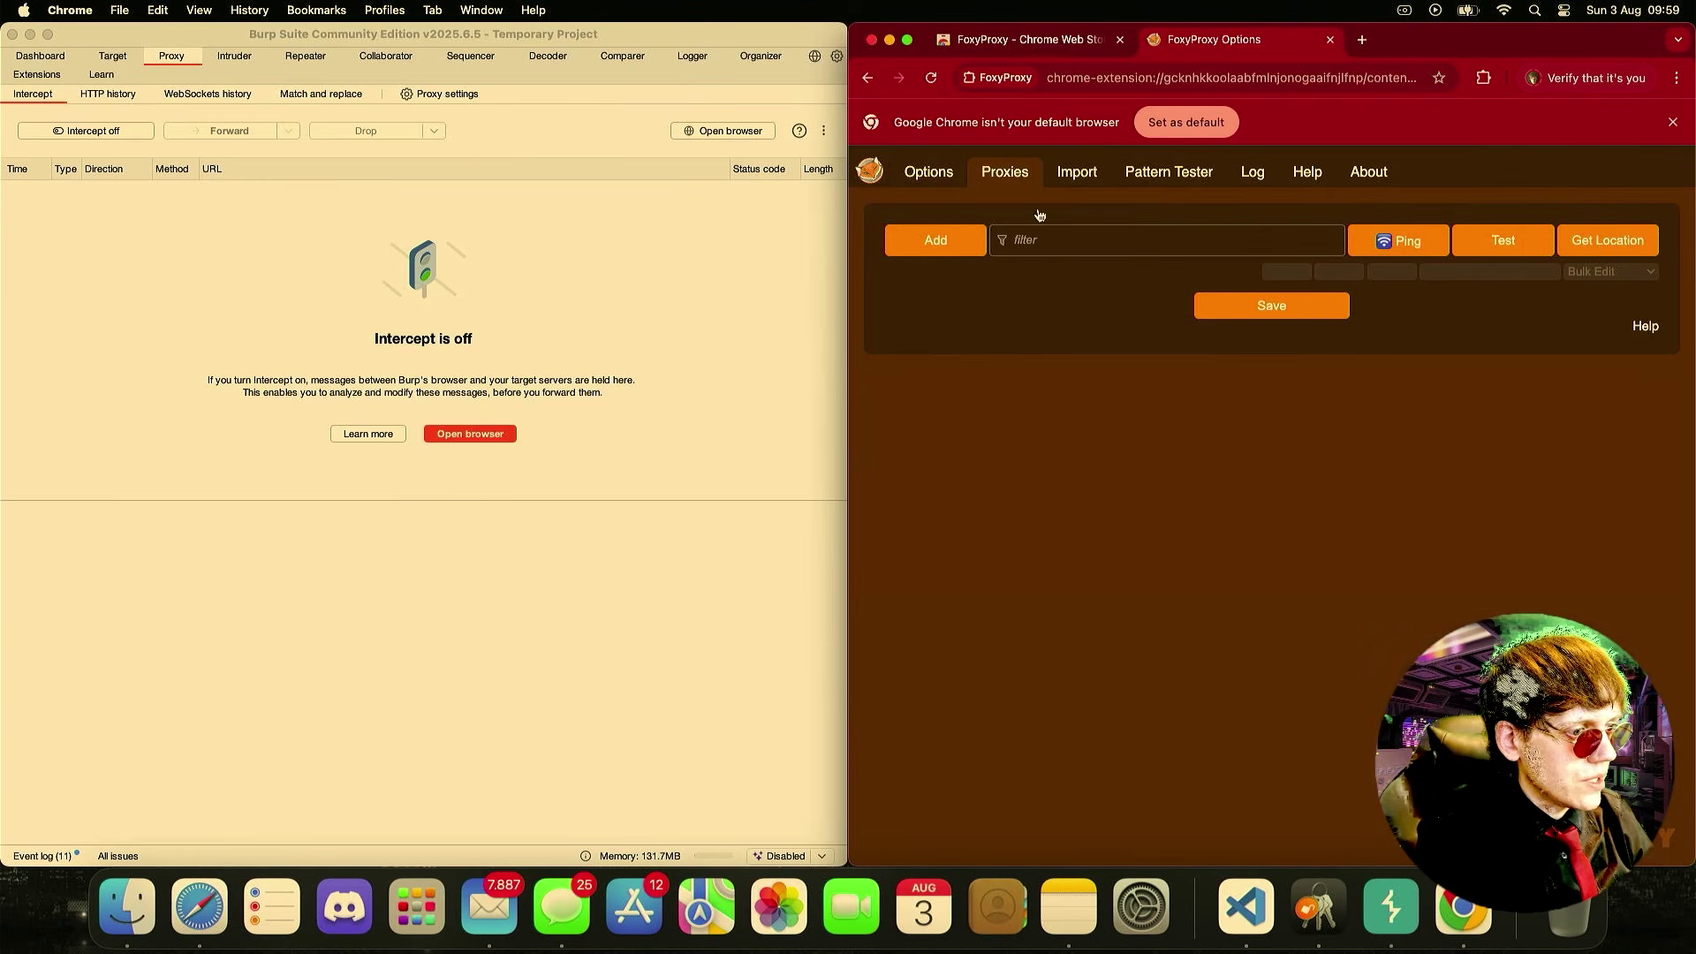
pyautogui.click(963, 244)
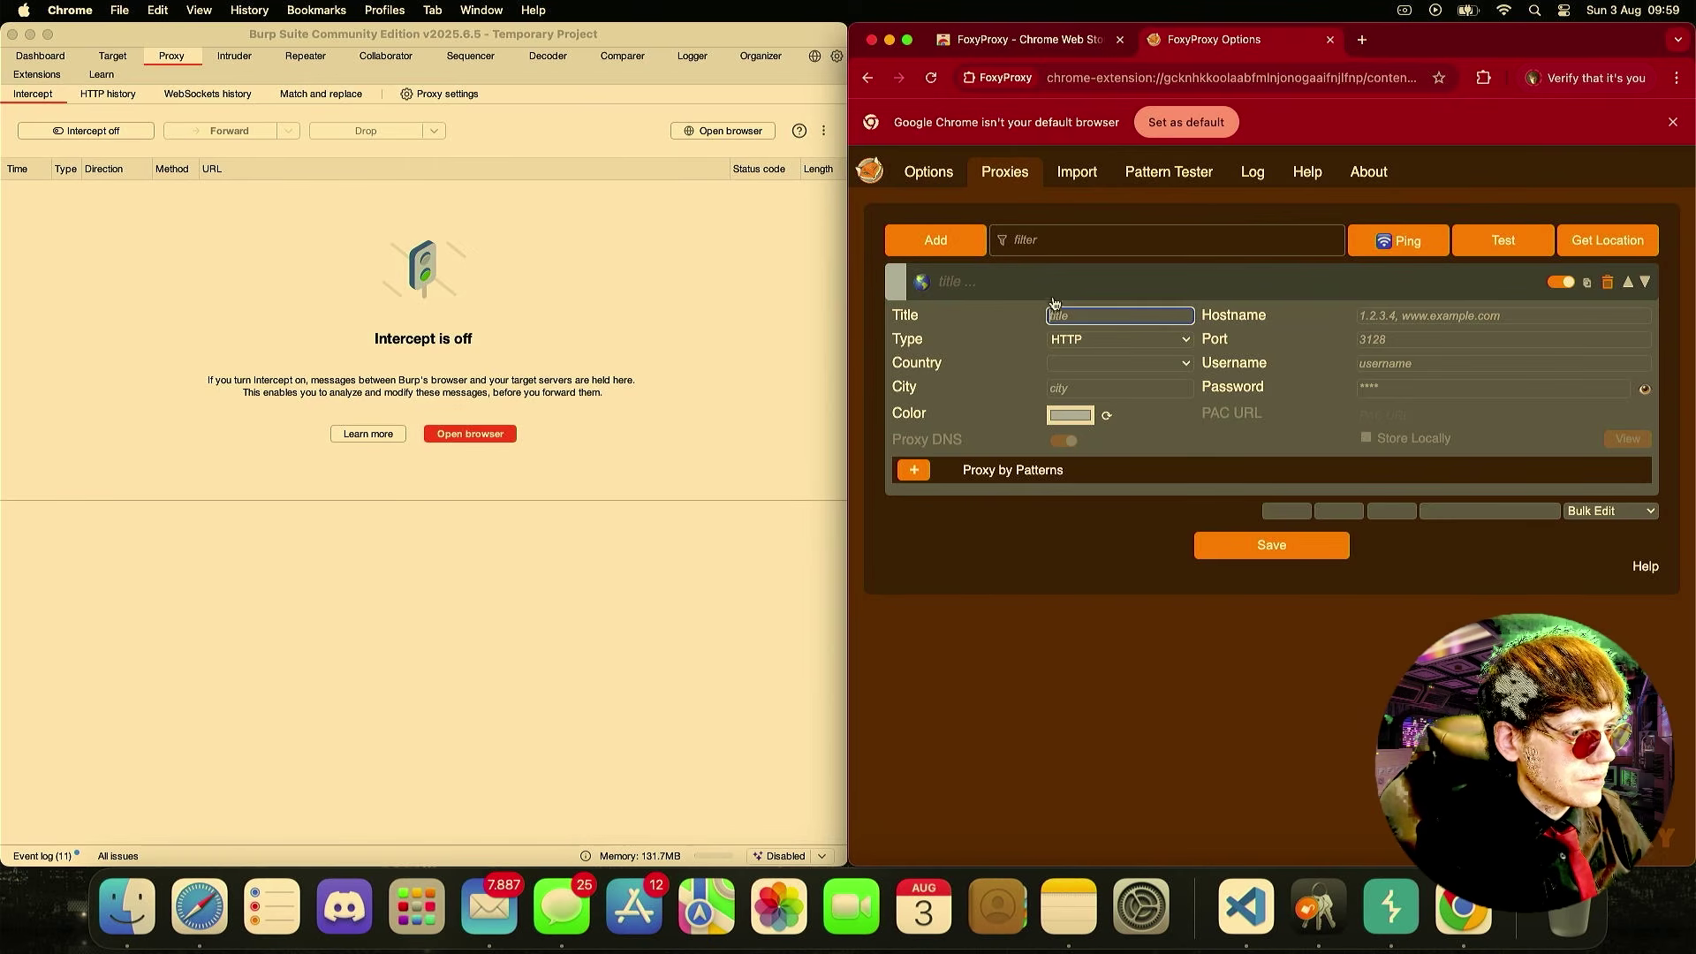
# - Enter title Burp, hostname 127.0.0.1 and port 8080 for the new proxy
pyautogui.write('Burp')
pyautogui.press('Tab')
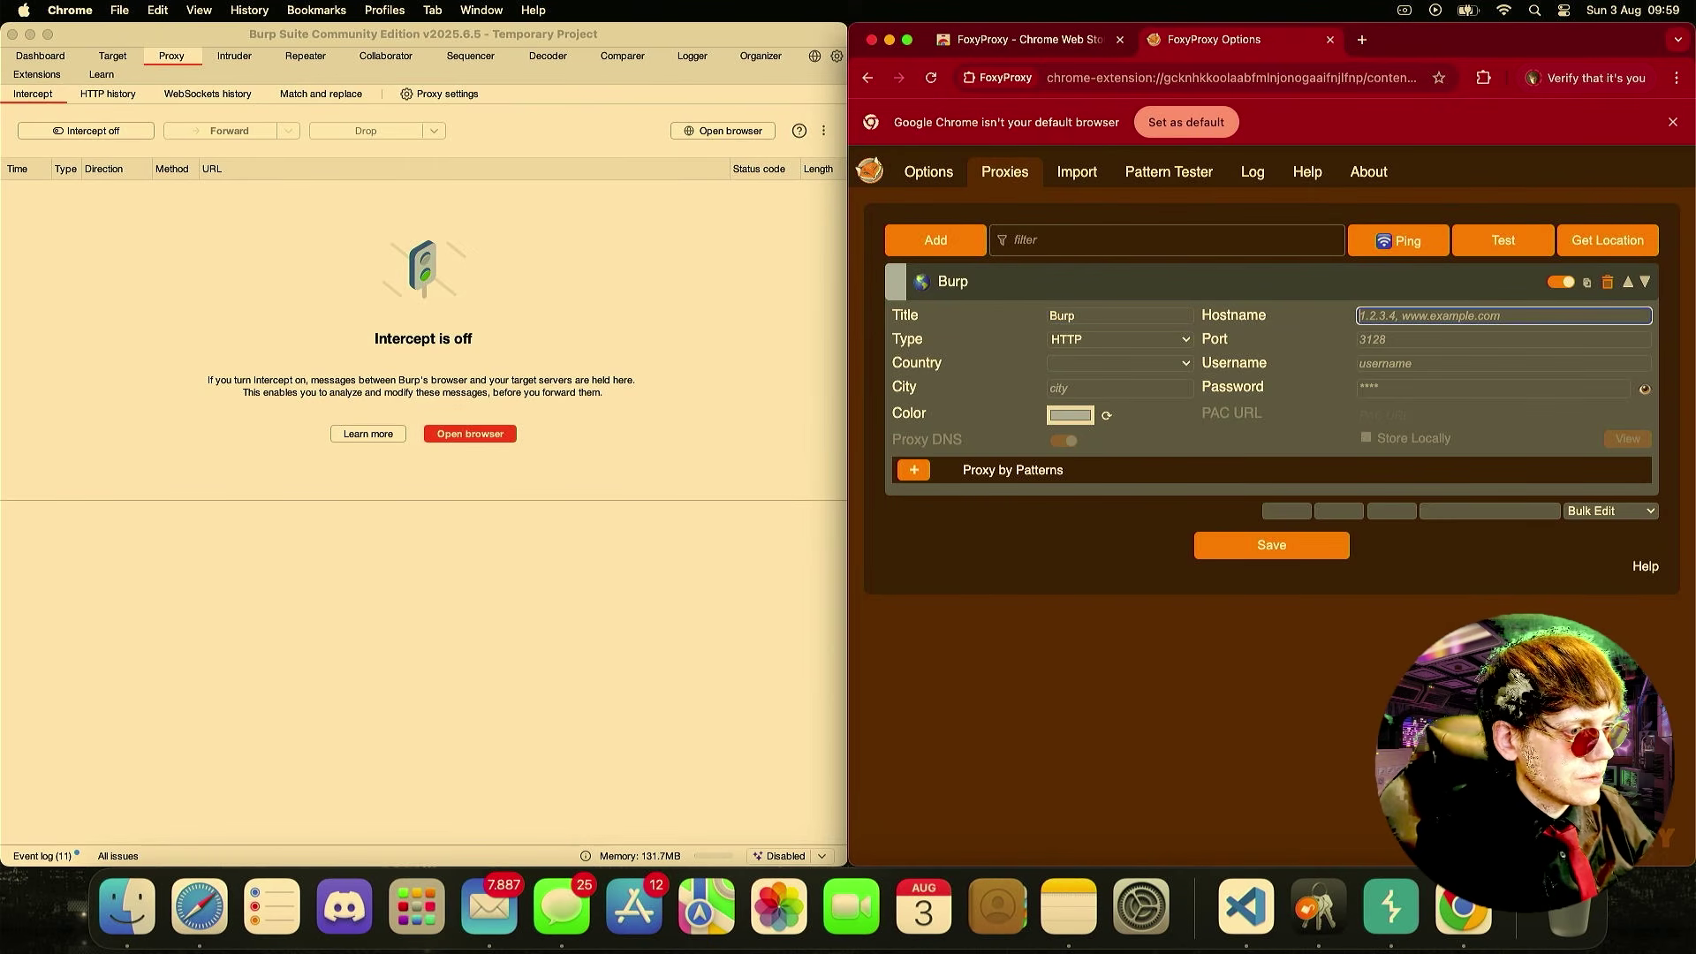
pyautogui.write('127')
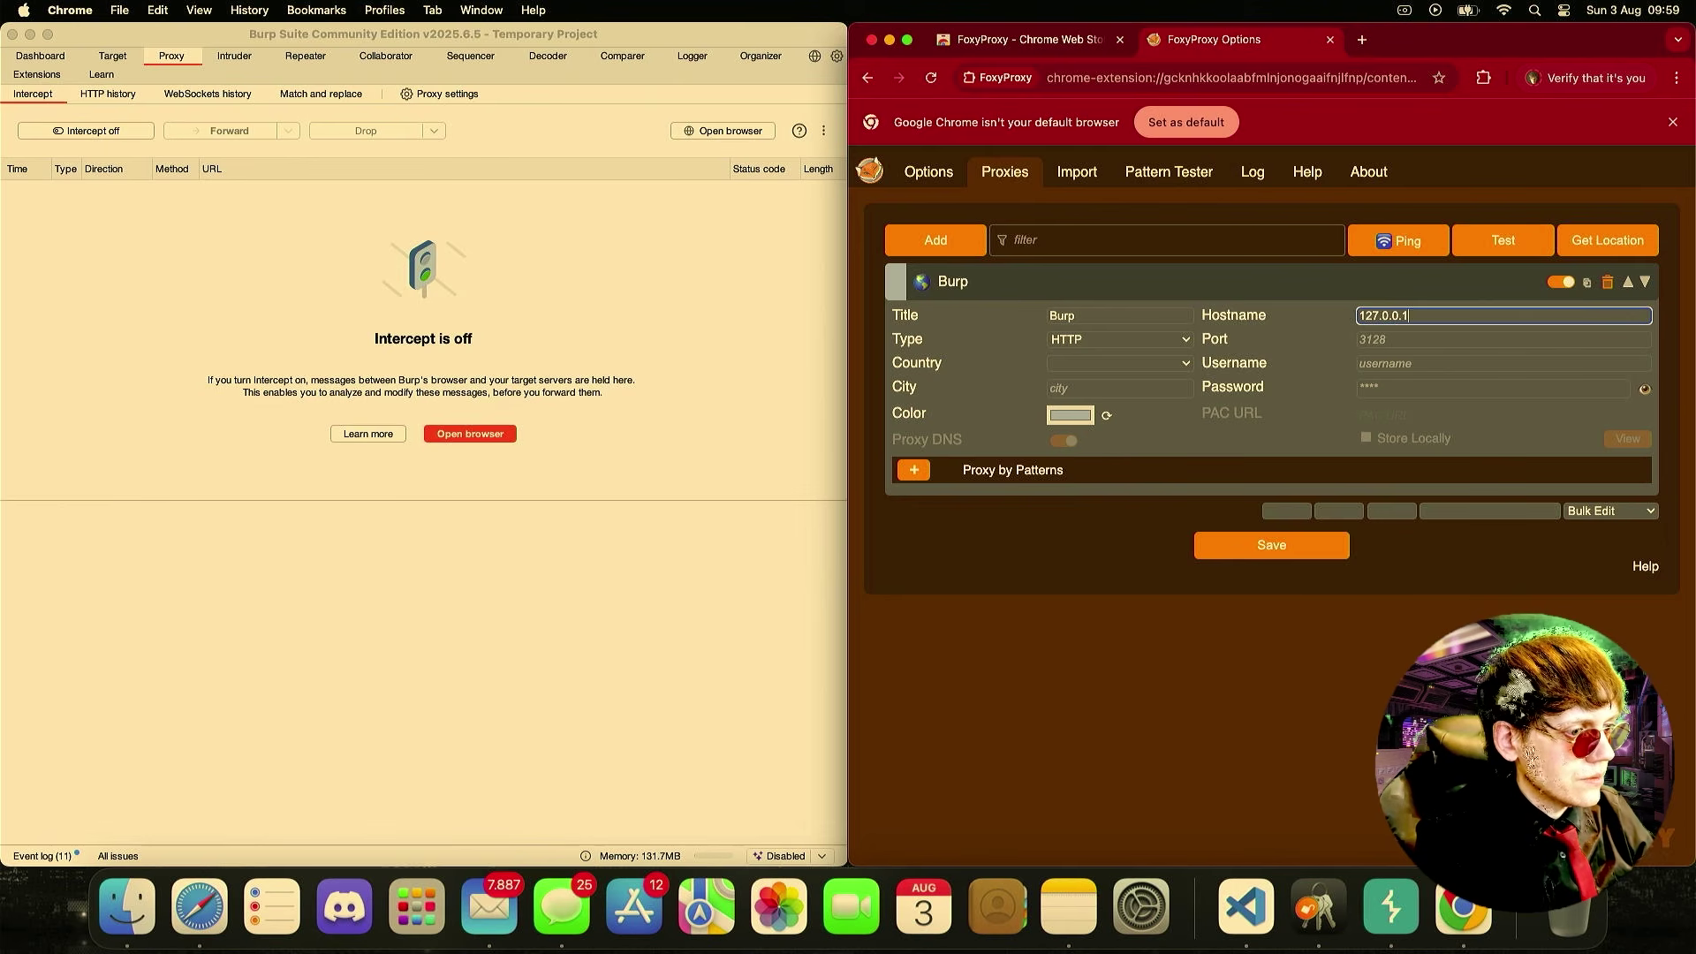
pyautogui.write('.0.0.1')
pyautogui.press('Tab')
pyautogui.press('Tab')
pyautogui.write('8080')
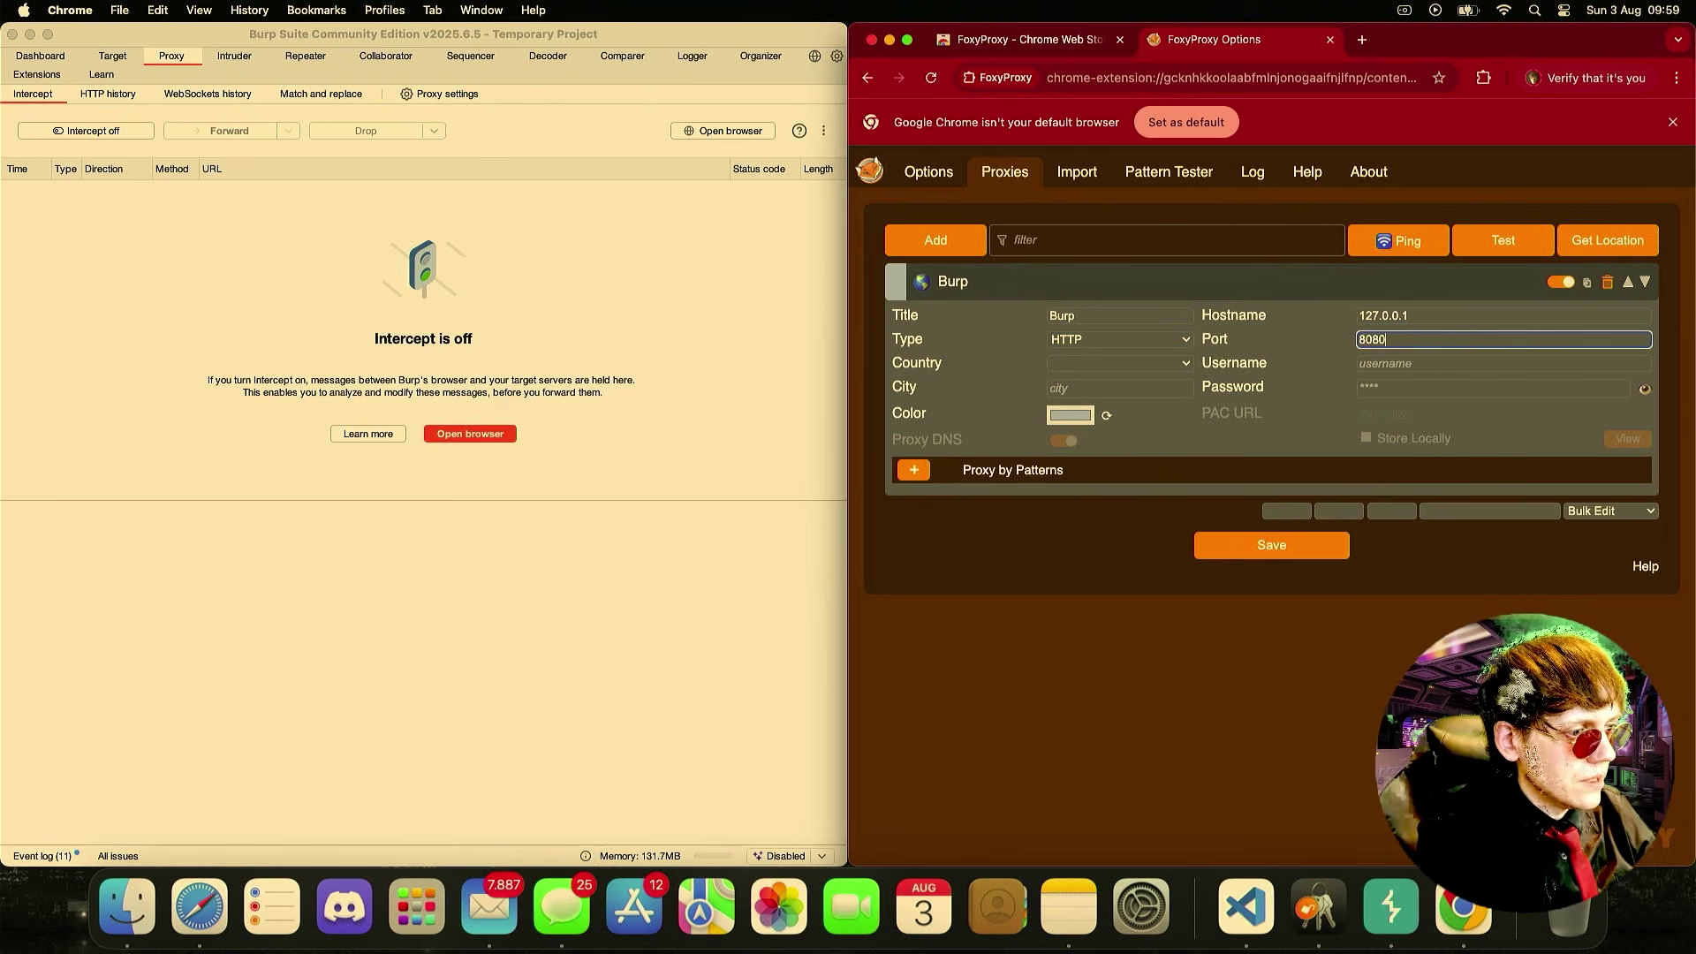
pyautogui.press('Tab')
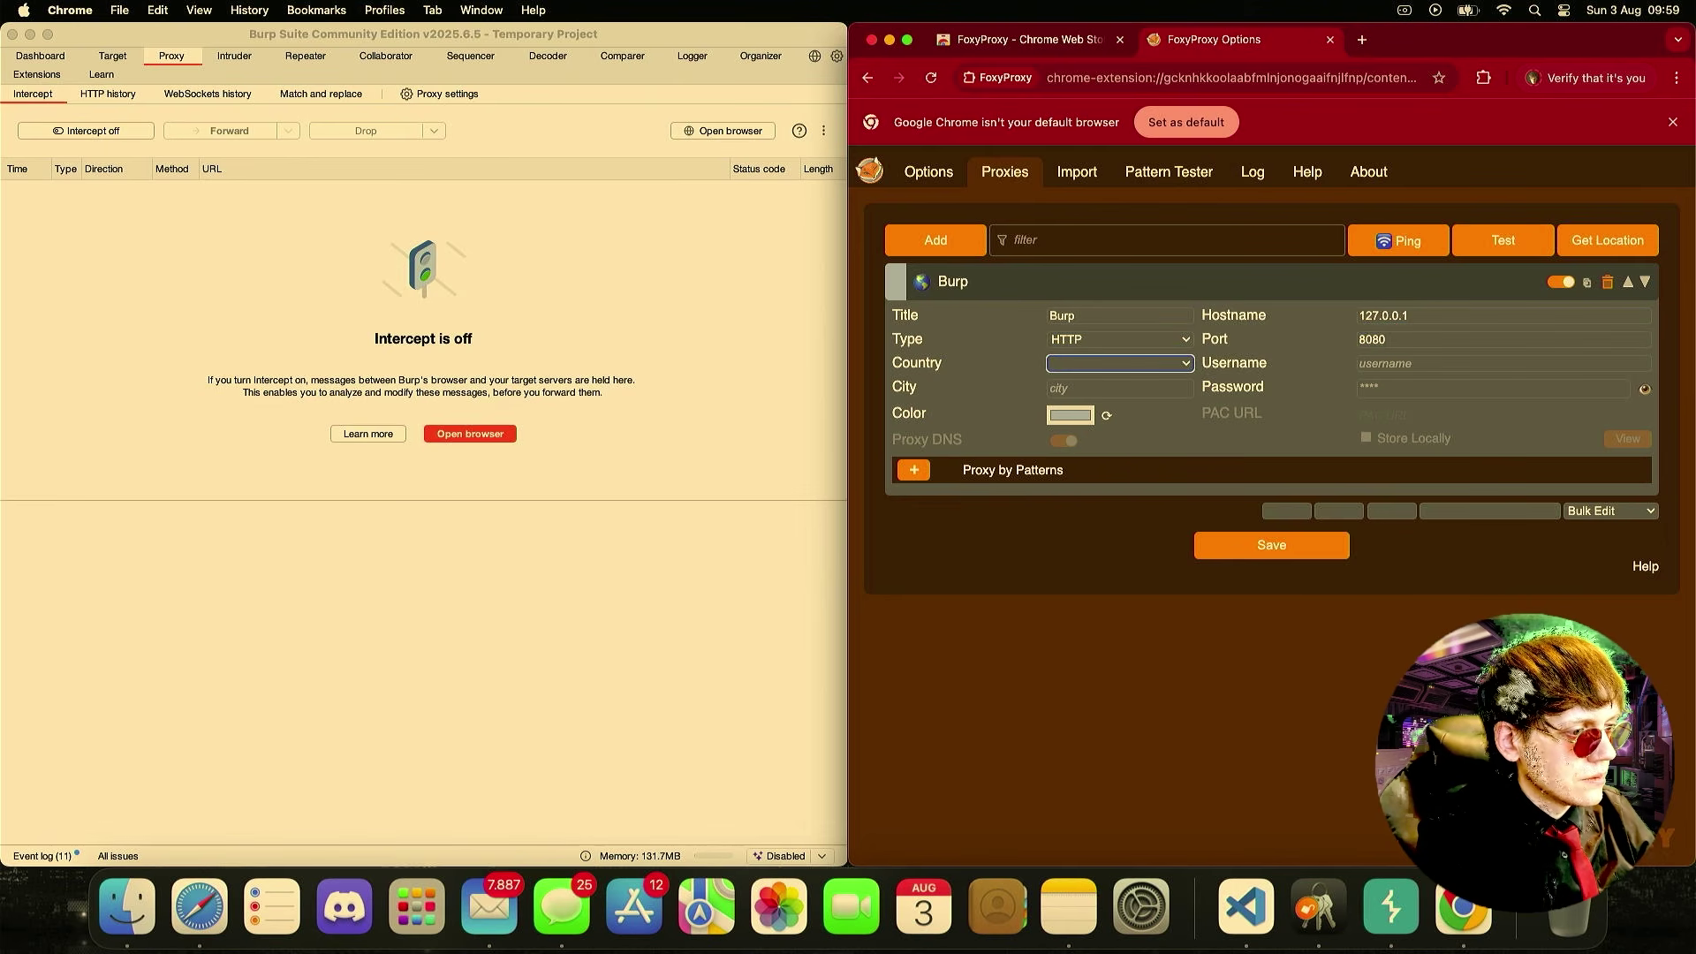
pyautogui.press('Tab')
# - Give the Burp proxy a pure red colour and save the entry
pyautogui.click(1058, 417)
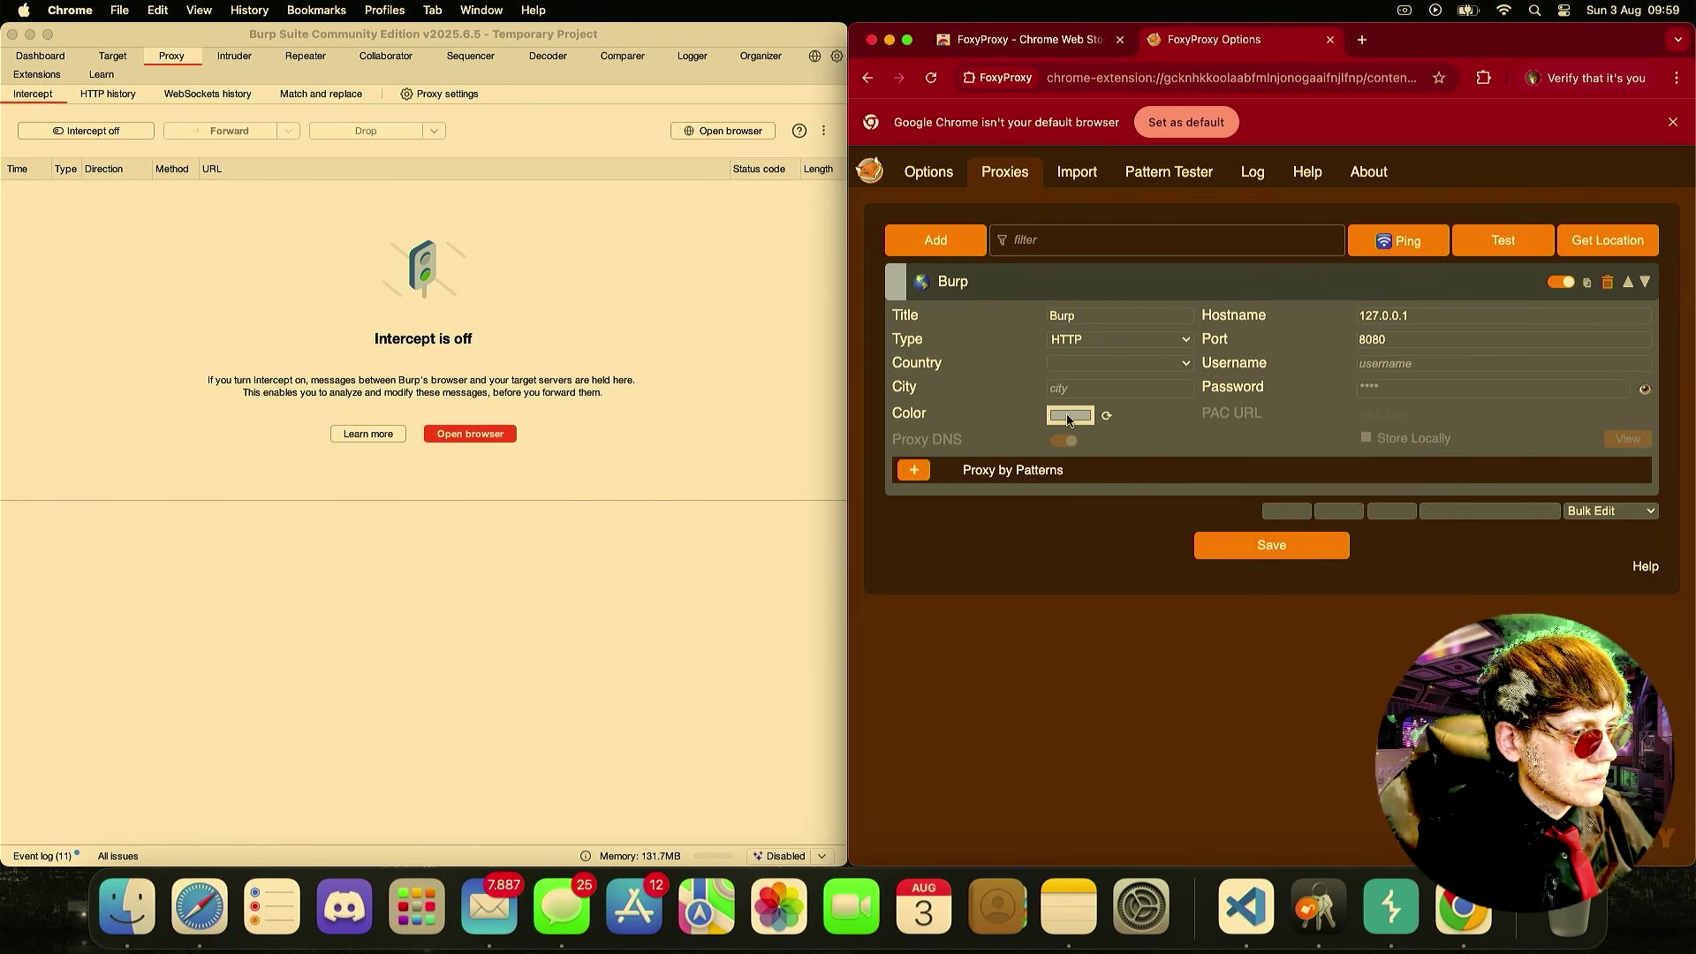
pyautogui.moveTo(1170, 567); pyautogui.dragTo(1272, 570)
pyautogui.click(1103, 452)
pyautogui.moveTo(1103, 452); pyautogui.dragTo(1306, 453)
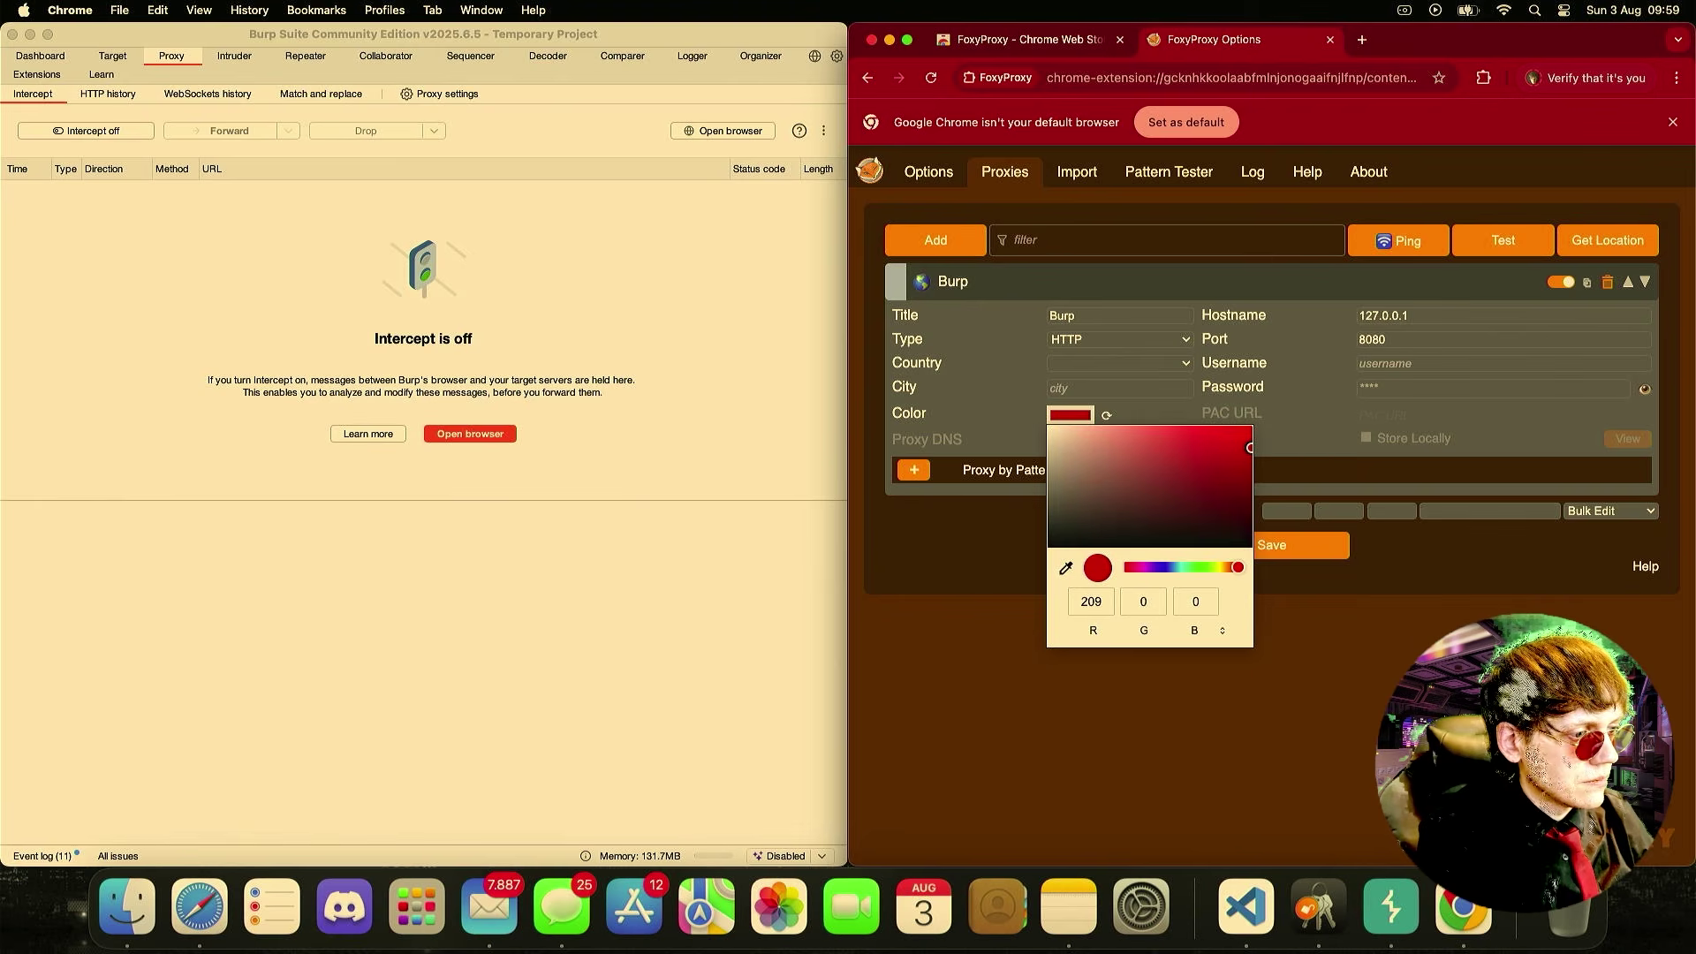
pyautogui.click(1271, 534)
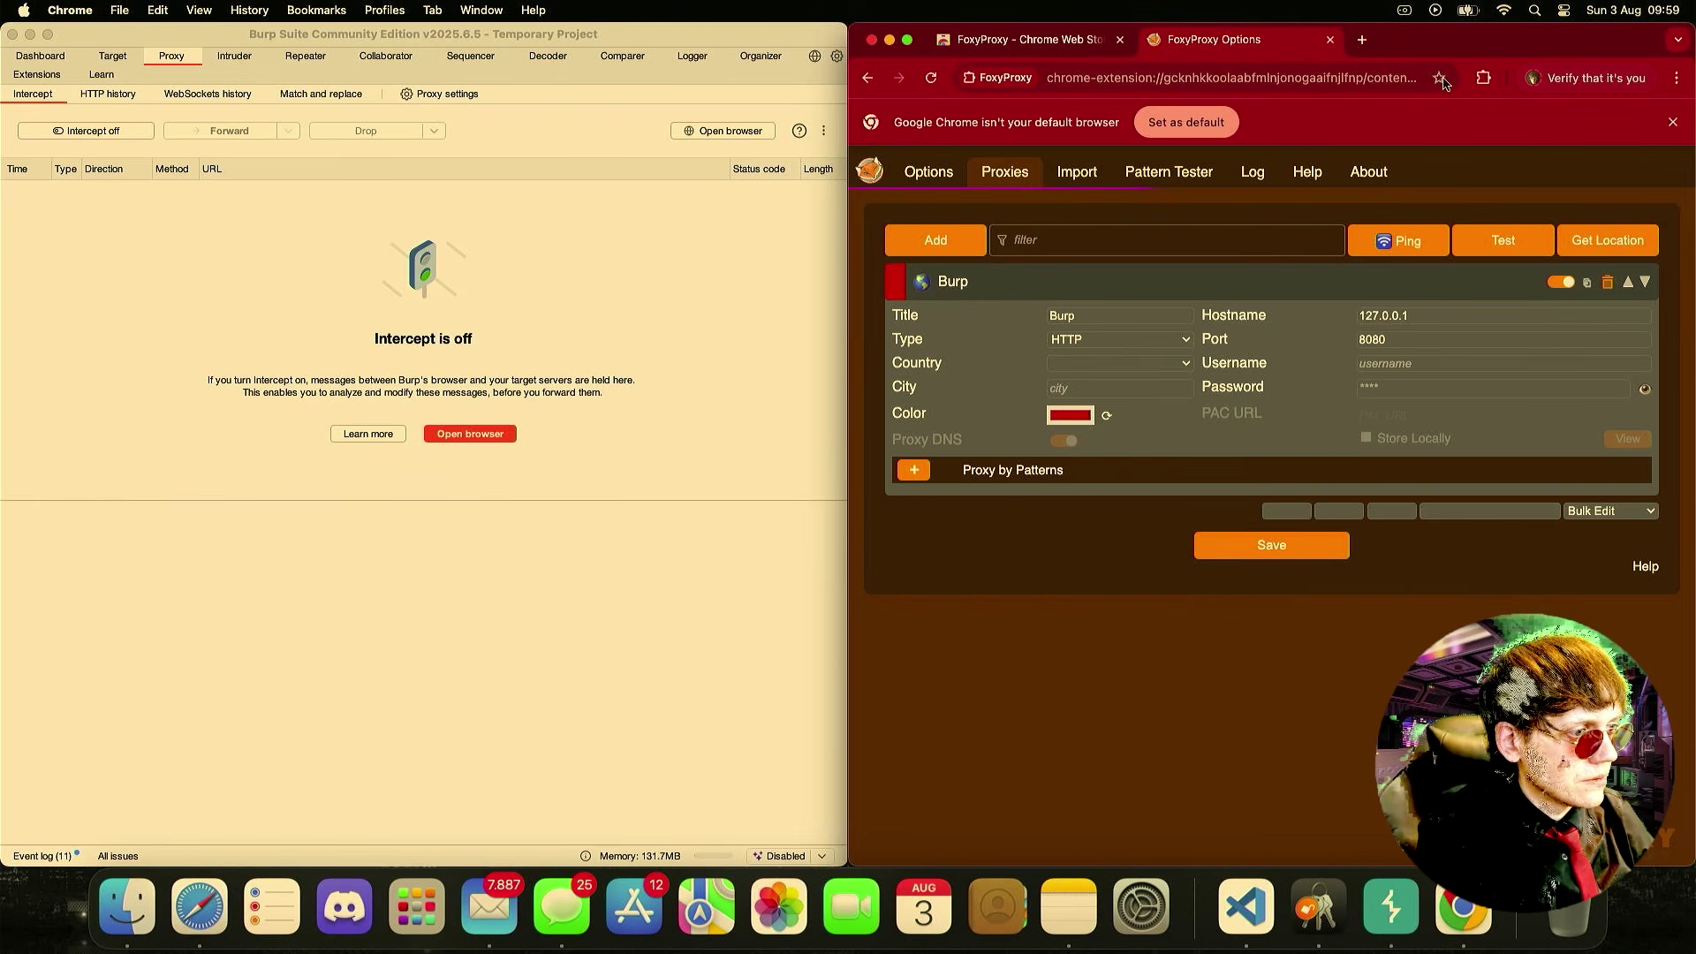
# - Select Burp as the active proxy in the FoxyProxy popup and open a new tab
pyautogui.click(1485, 80)
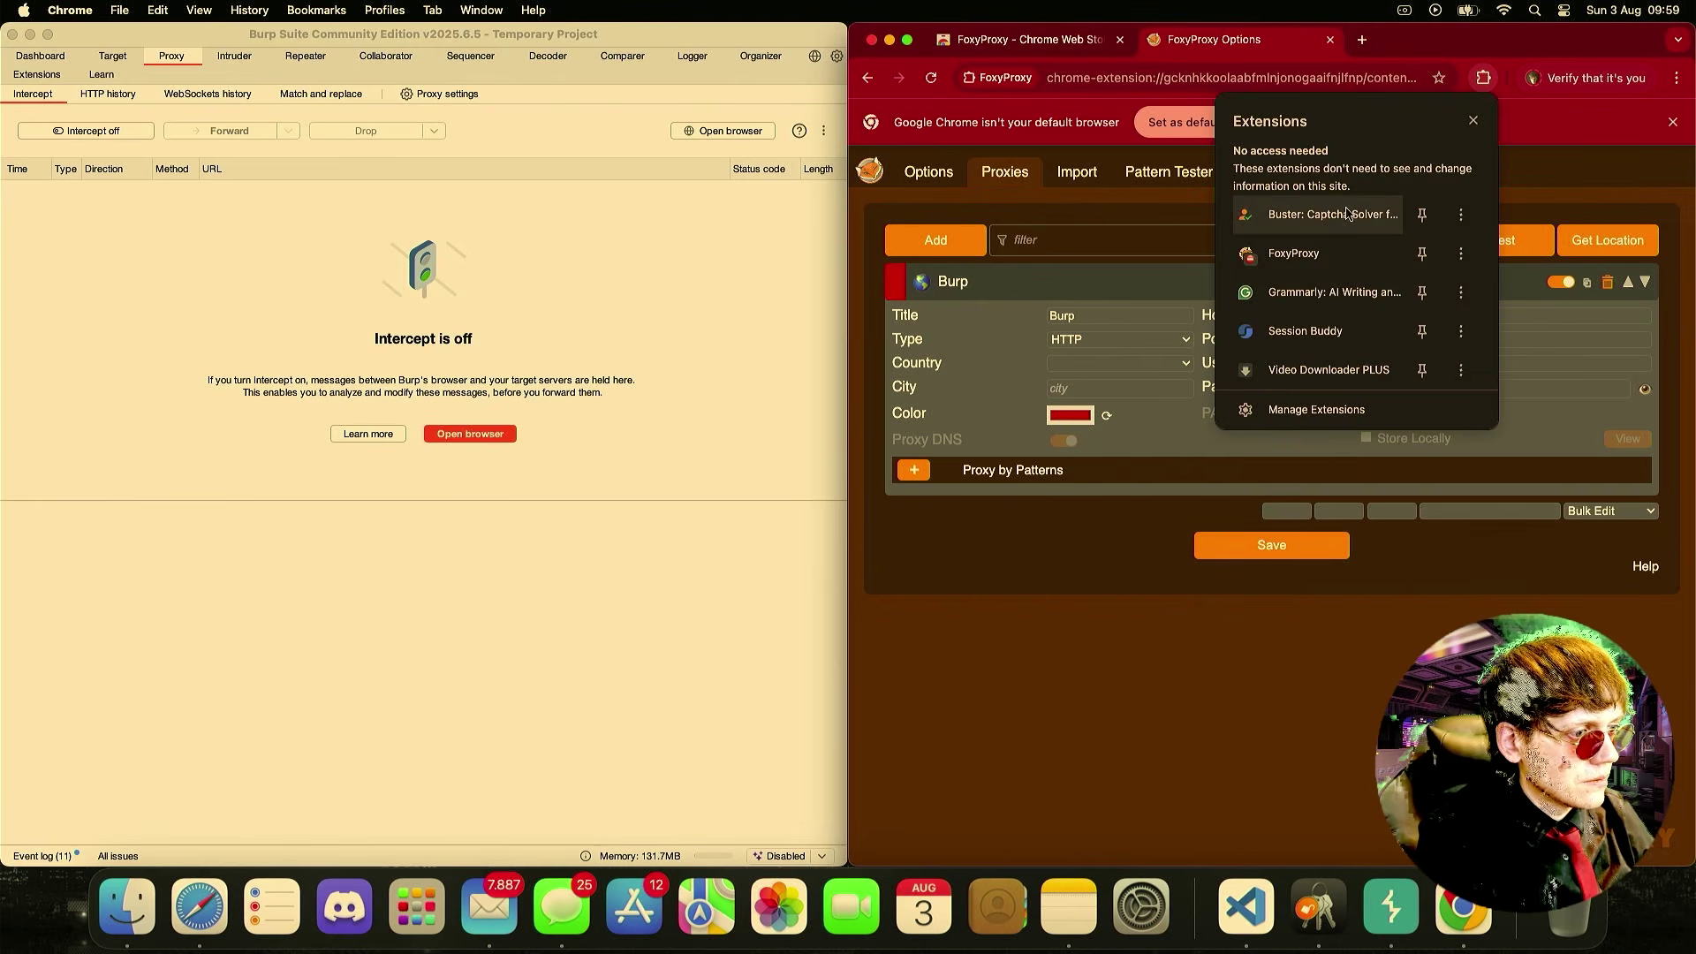
pyautogui.click(1317, 253)
pyautogui.click(1258, 177)
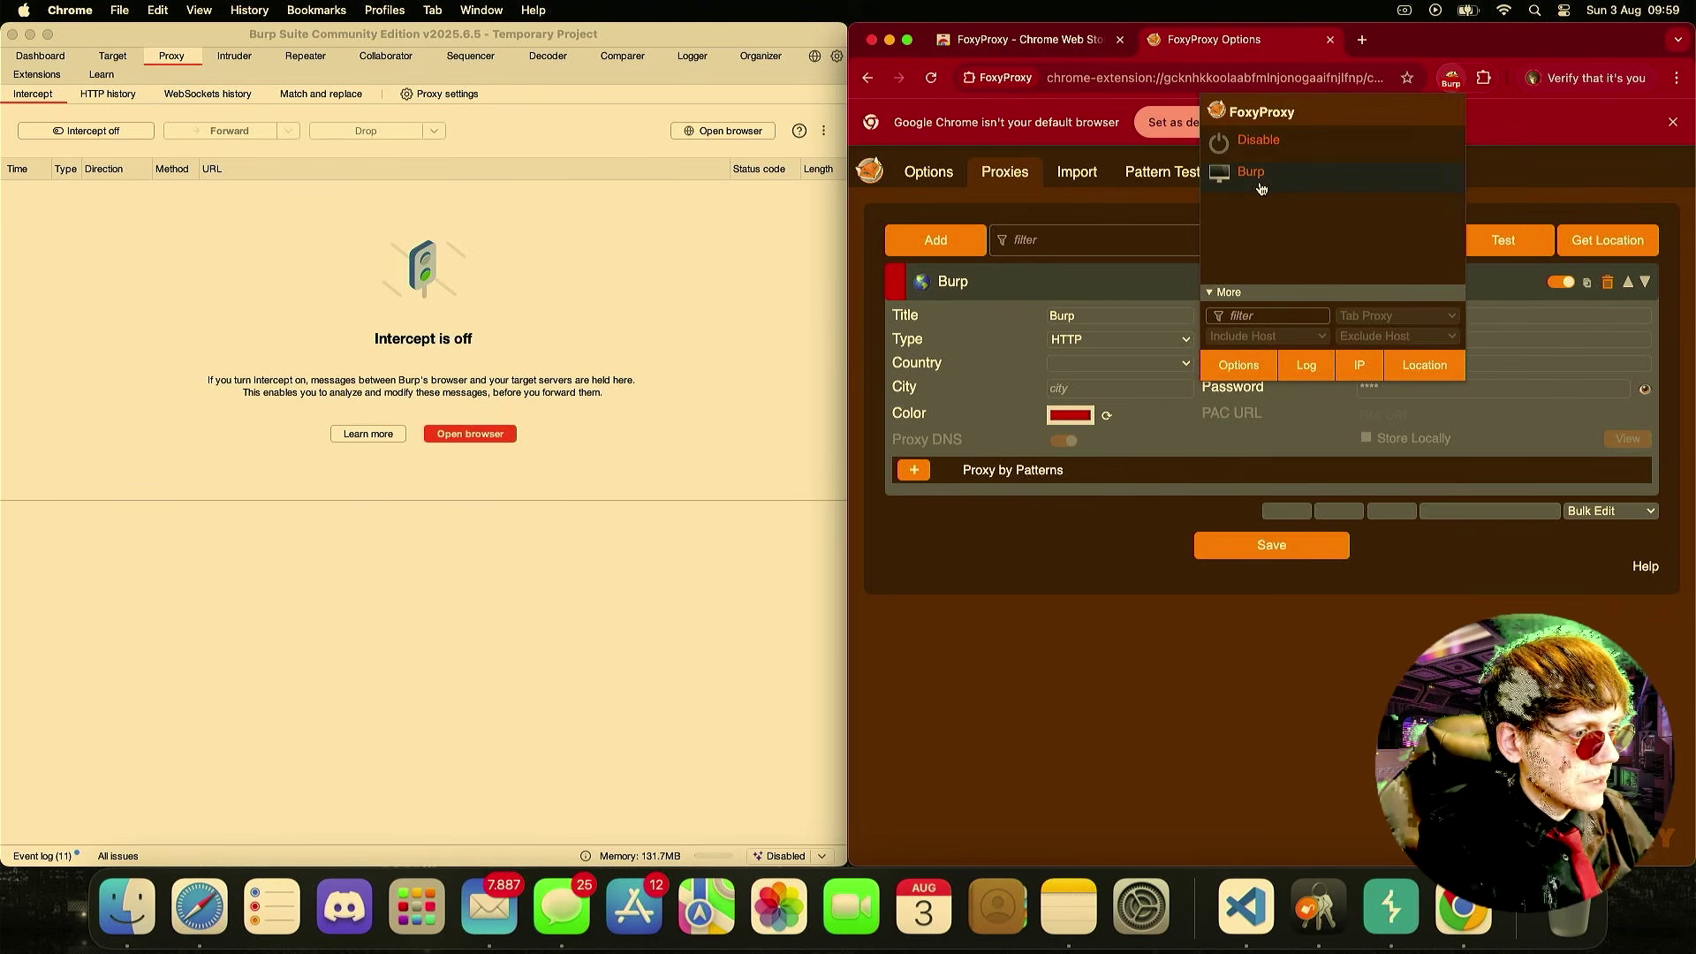
pyautogui.click(1363, 39)
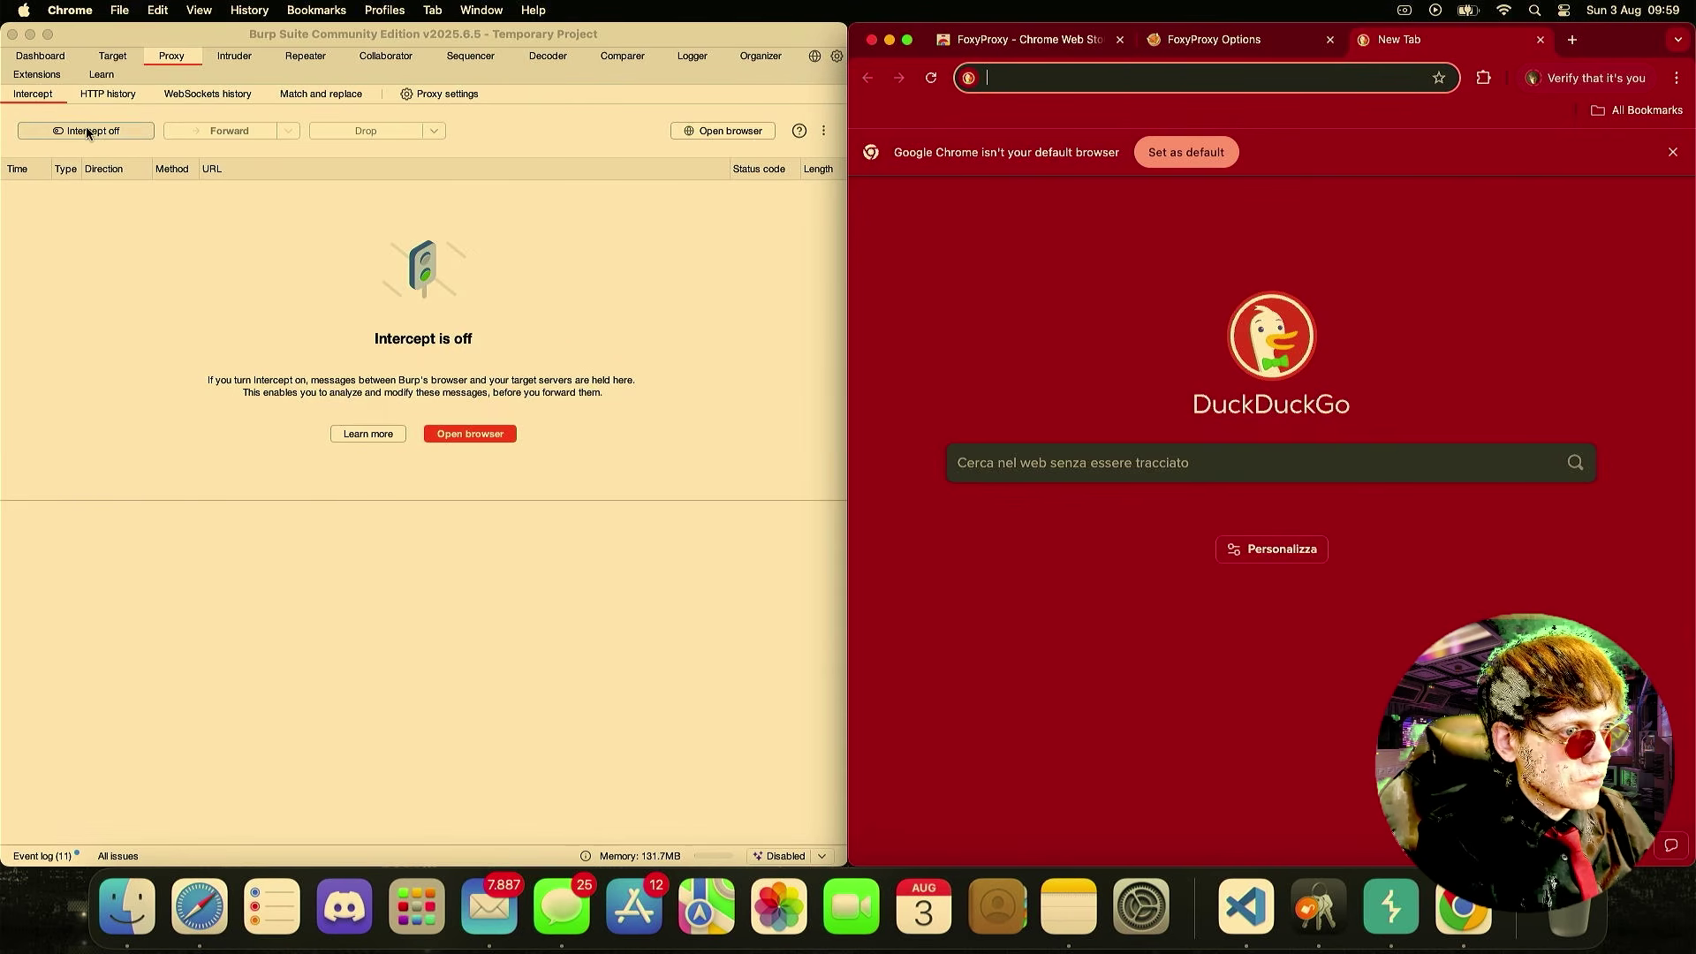
# - Switch Burp Suite's Proxy Intercept to on
pyautogui.write('a')
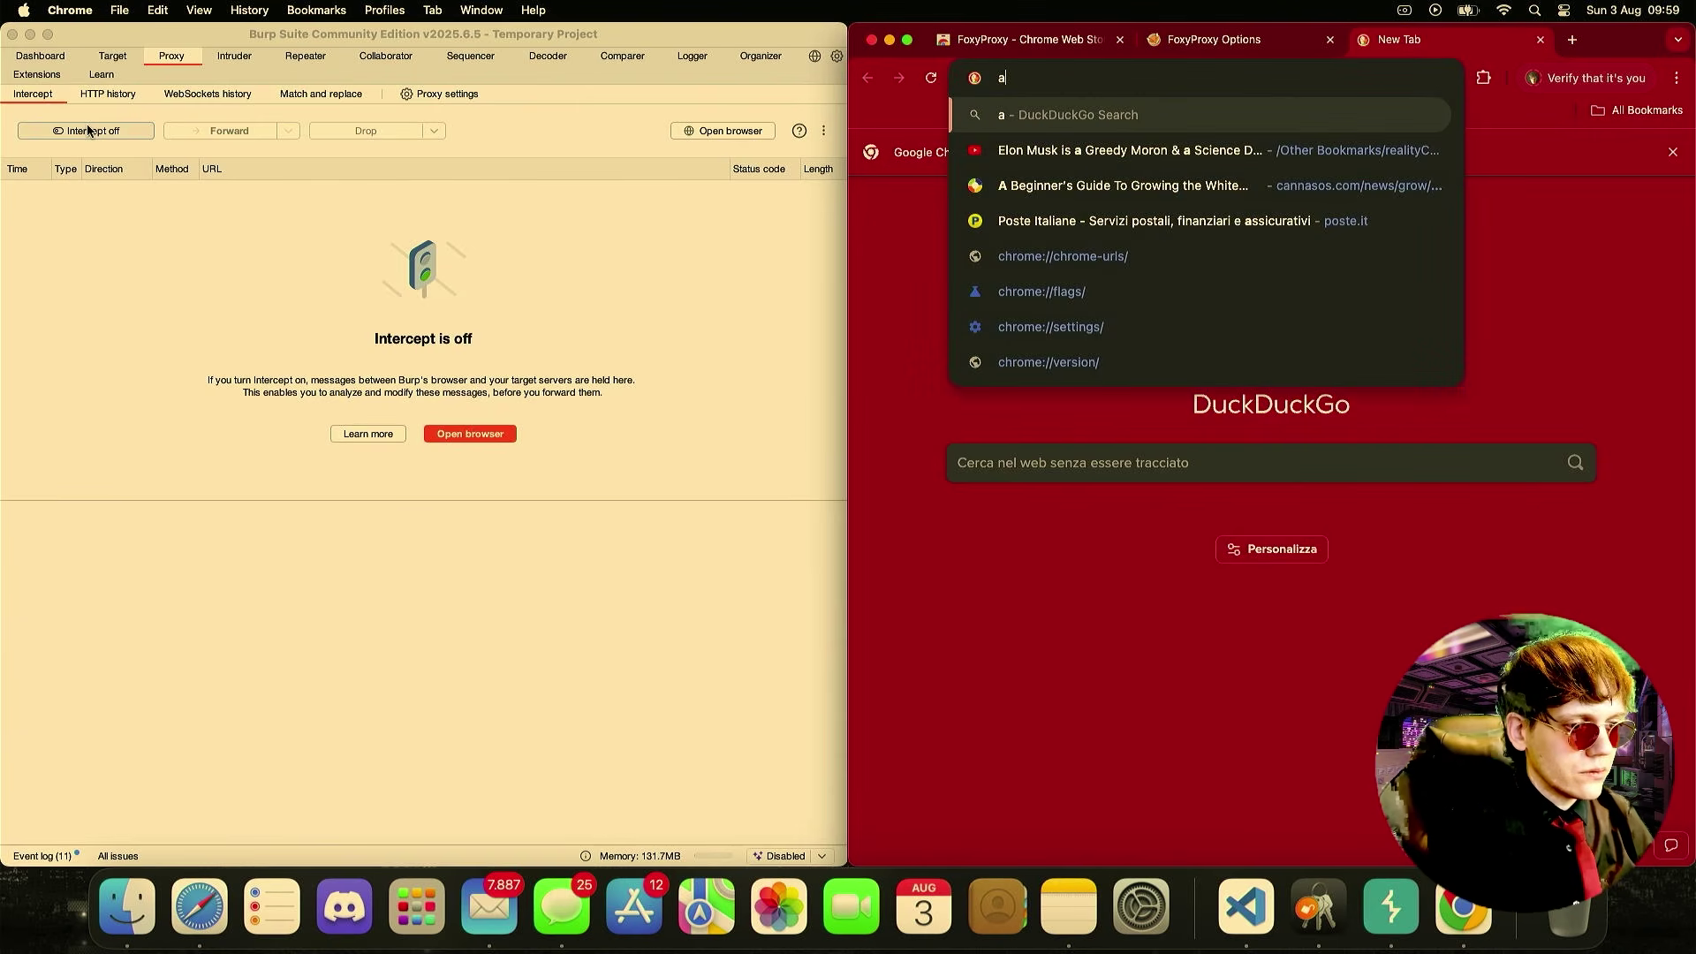
pyautogui.click(51, 211)
pyautogui.click(97, 135)
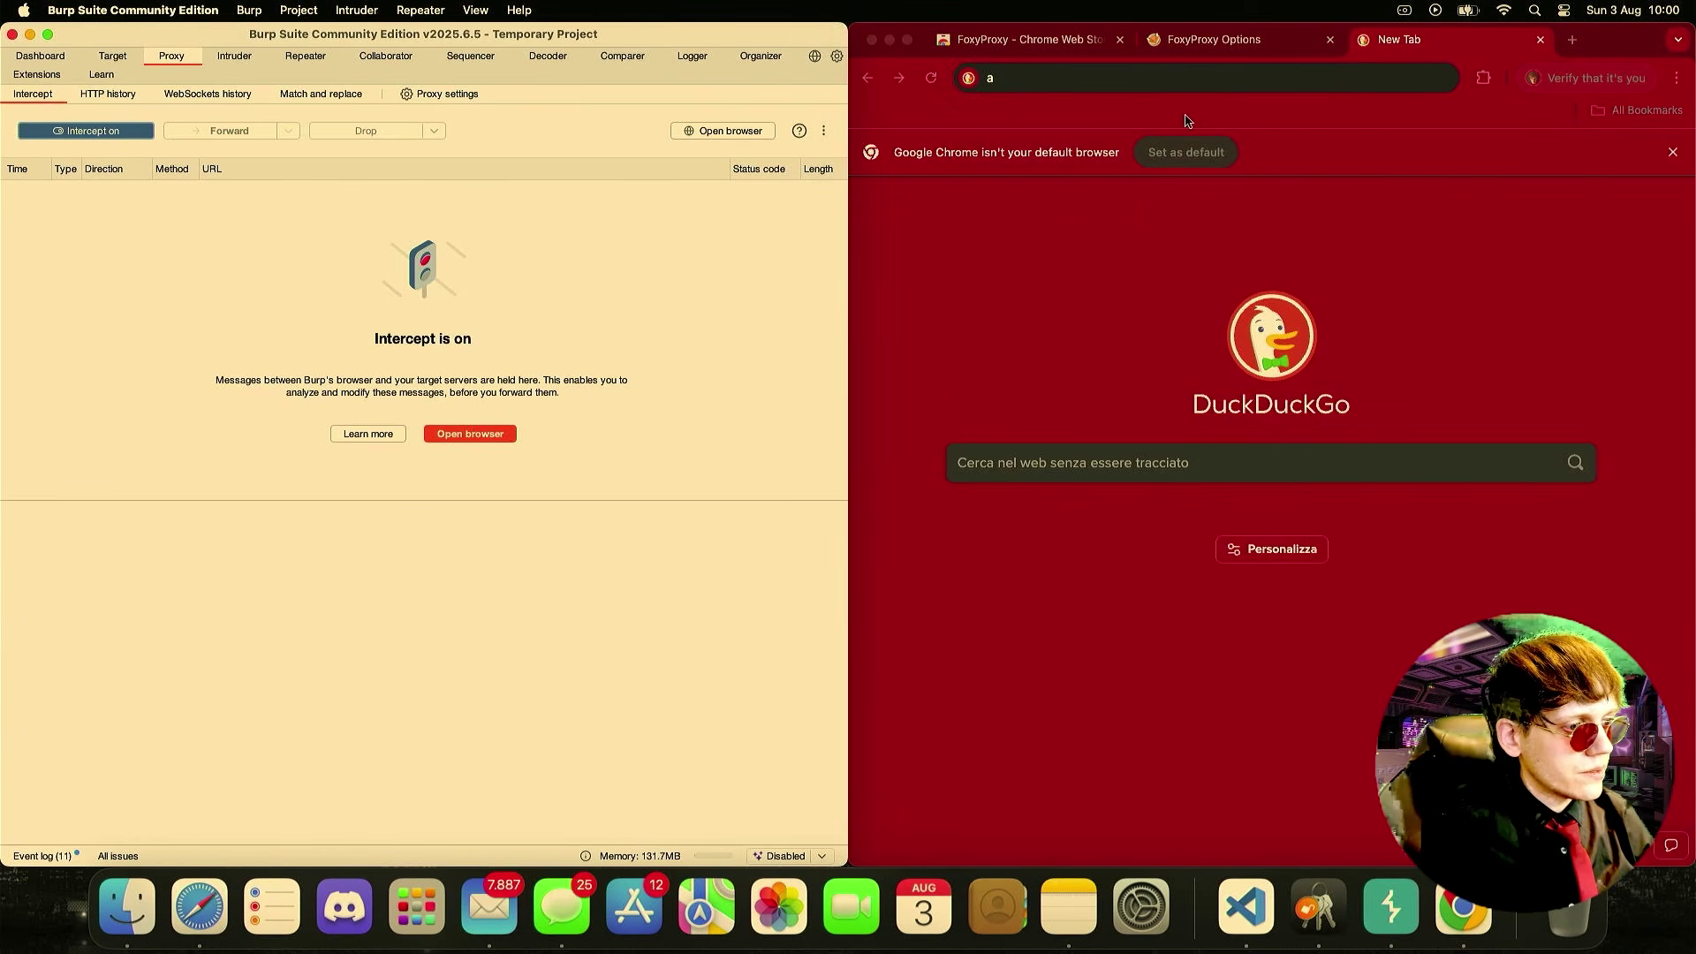
# - Load google.com in Chrome so Burp captures its requests
pyautogui.click(1102, 78)
pyautogui.write('google.cmo')
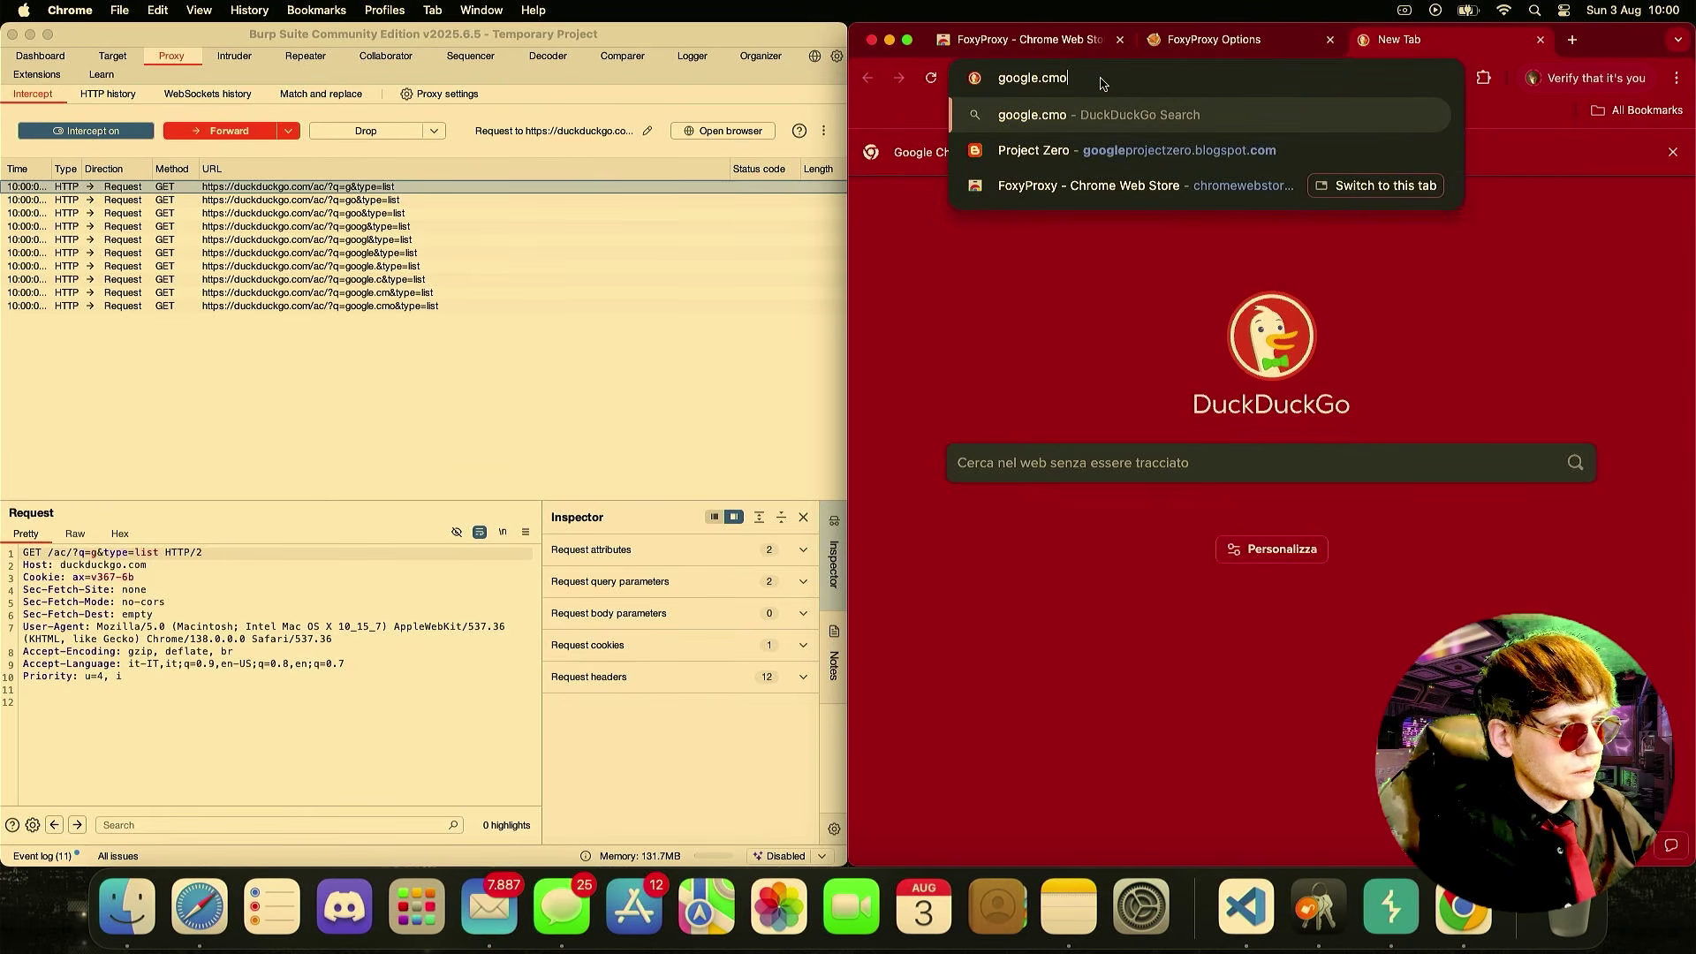
pyautogui.press('Return')
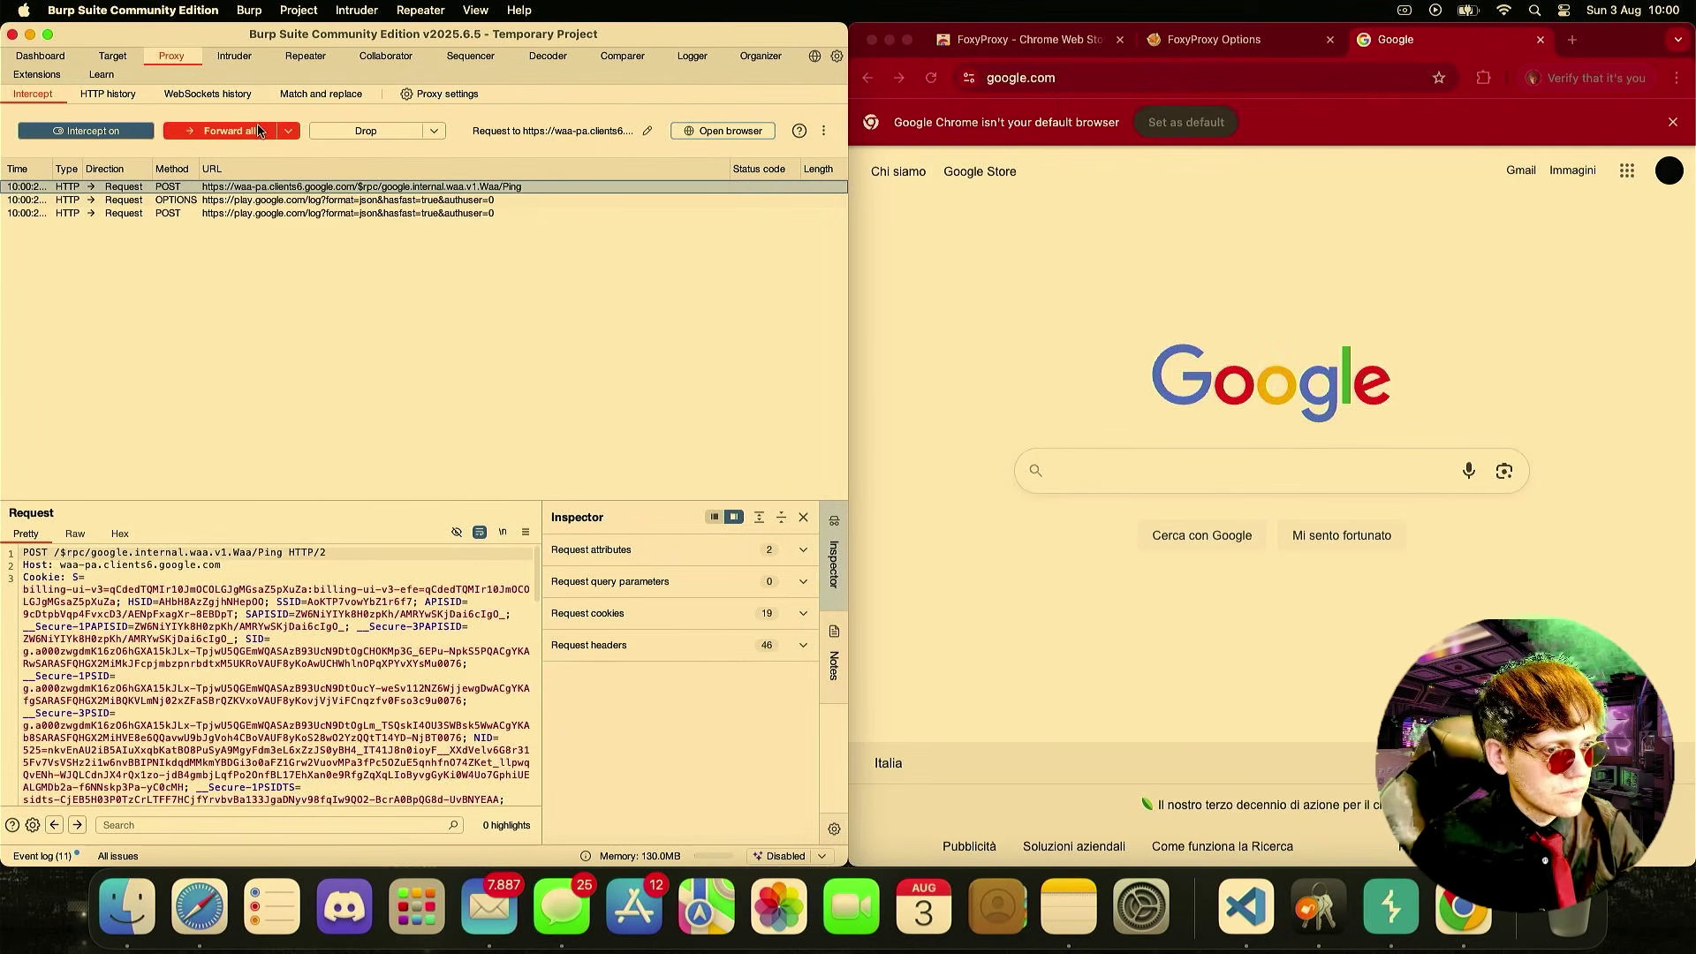